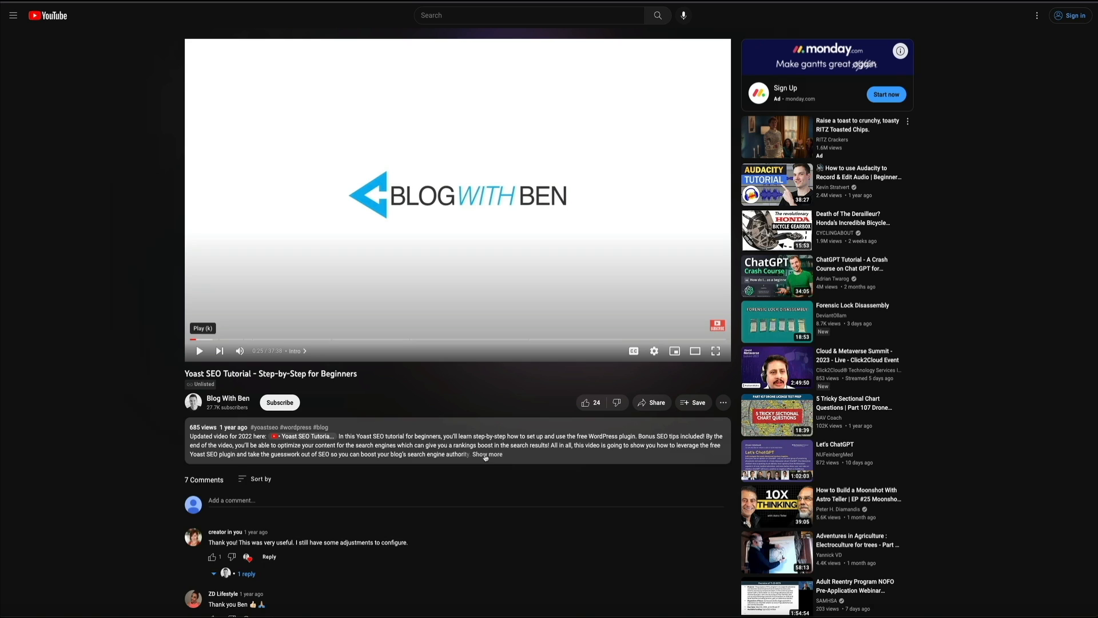
Expand the YouTube video's description and start the 14-day free trial on the Unbounce referral page.
click(485, 457)
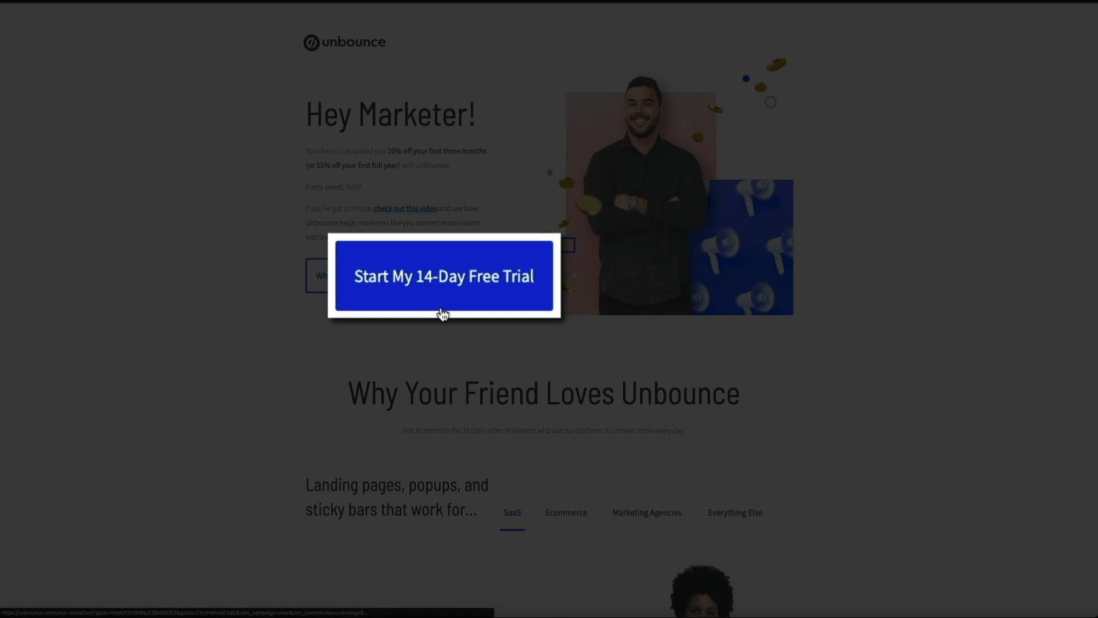
click(444, 283)
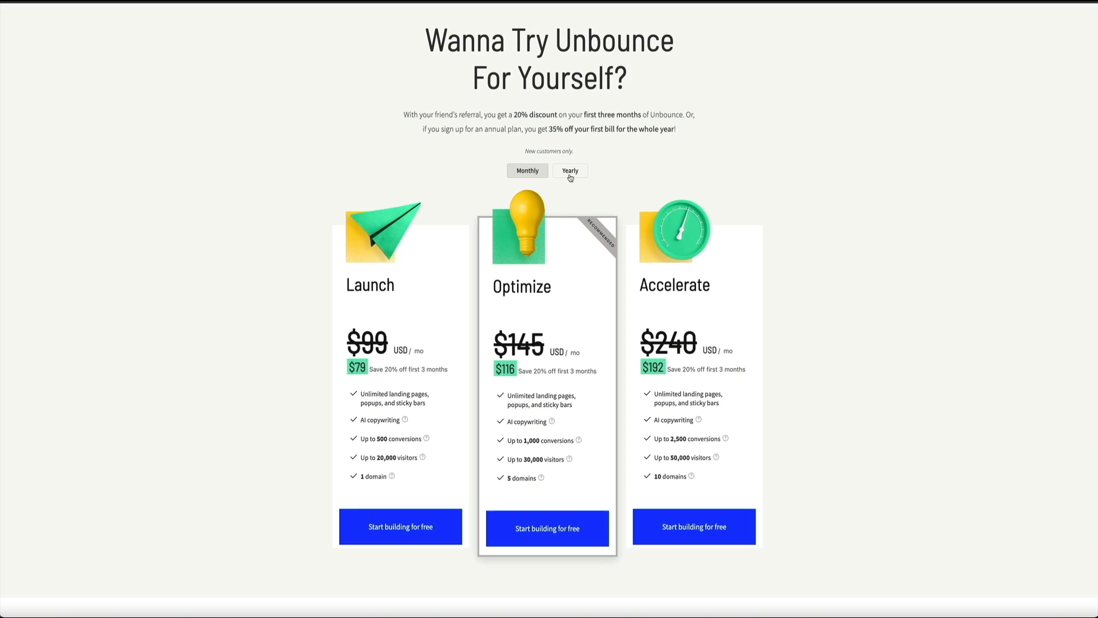
Compare the yearly plan prices, return to Monthly billing, and start building for free with the Launch plan.
click(570, 174)
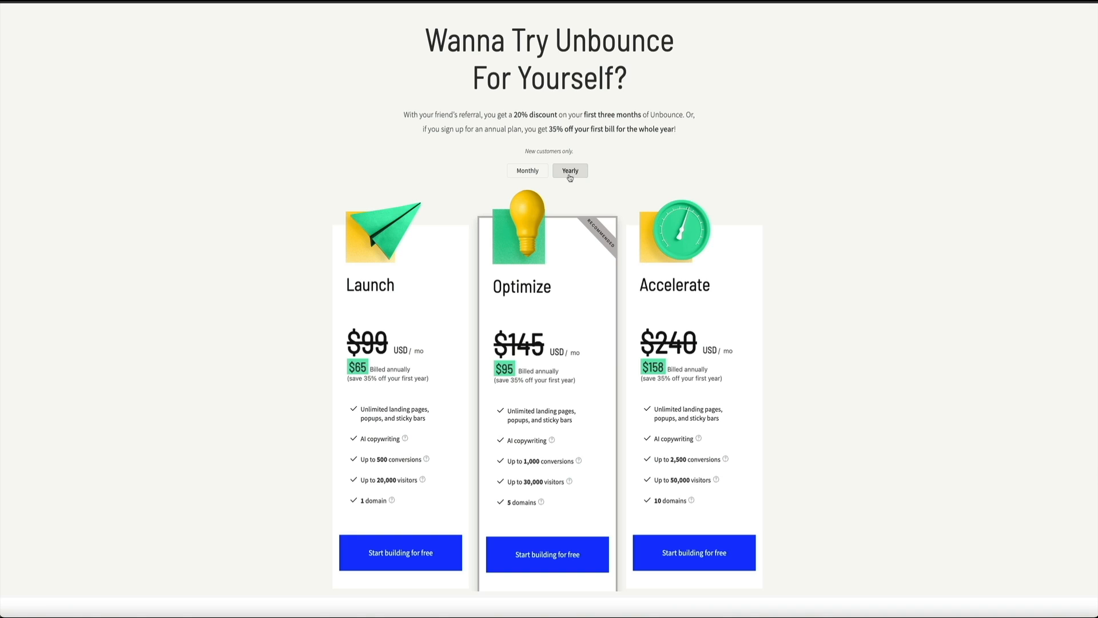
click(522, 176)
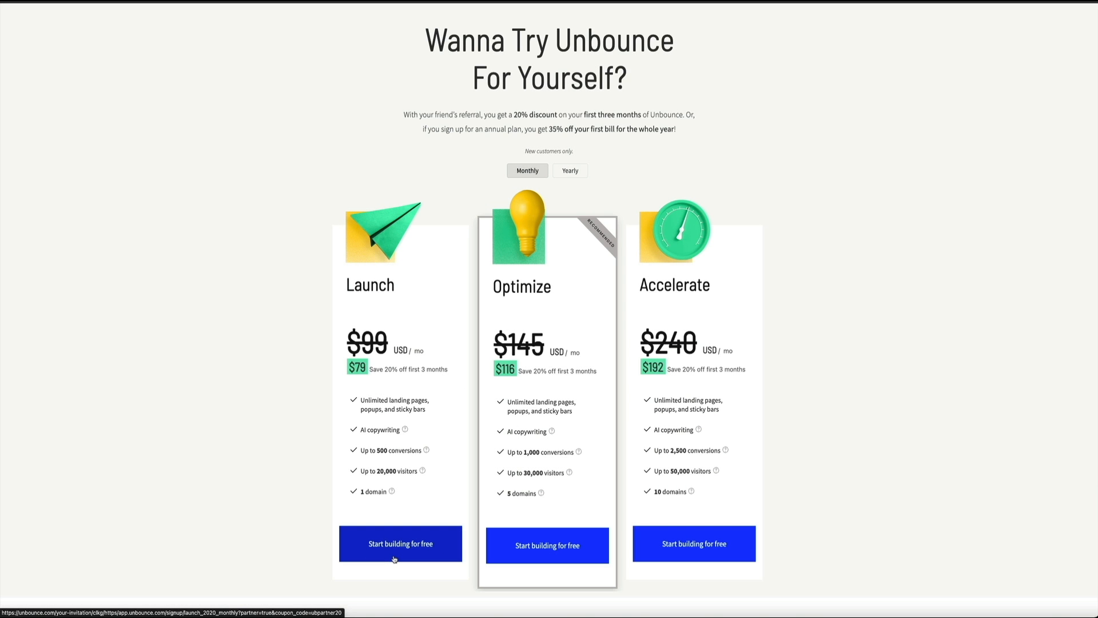
click(394, 559)
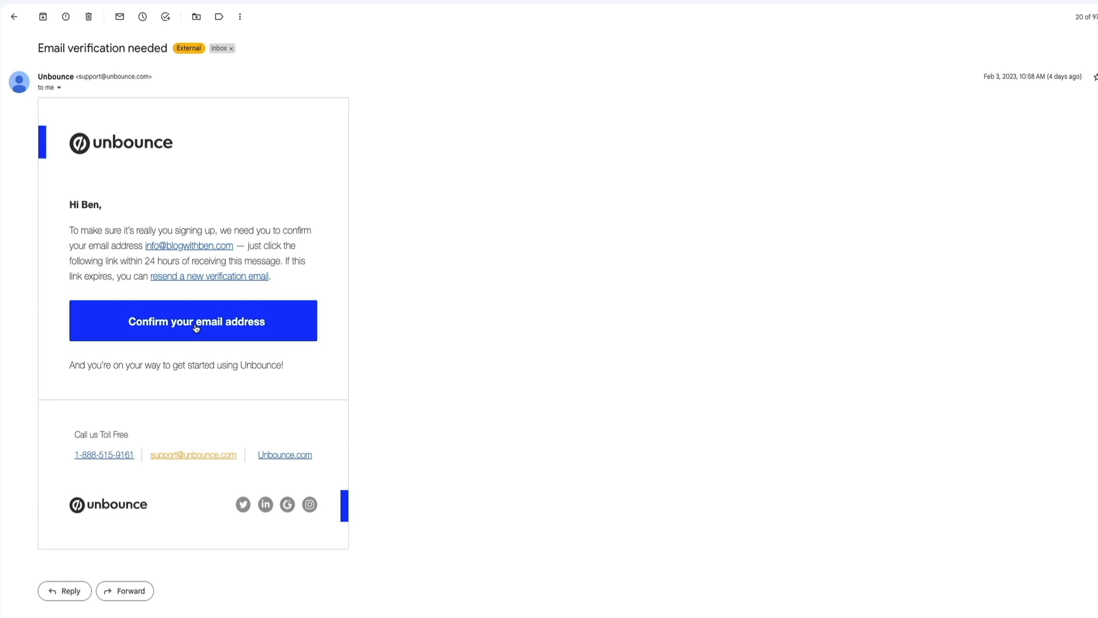
Confirm the email address from the Unbounce verification message and enter Sage Wave Media, LLC as the company name.
click(196, 325)
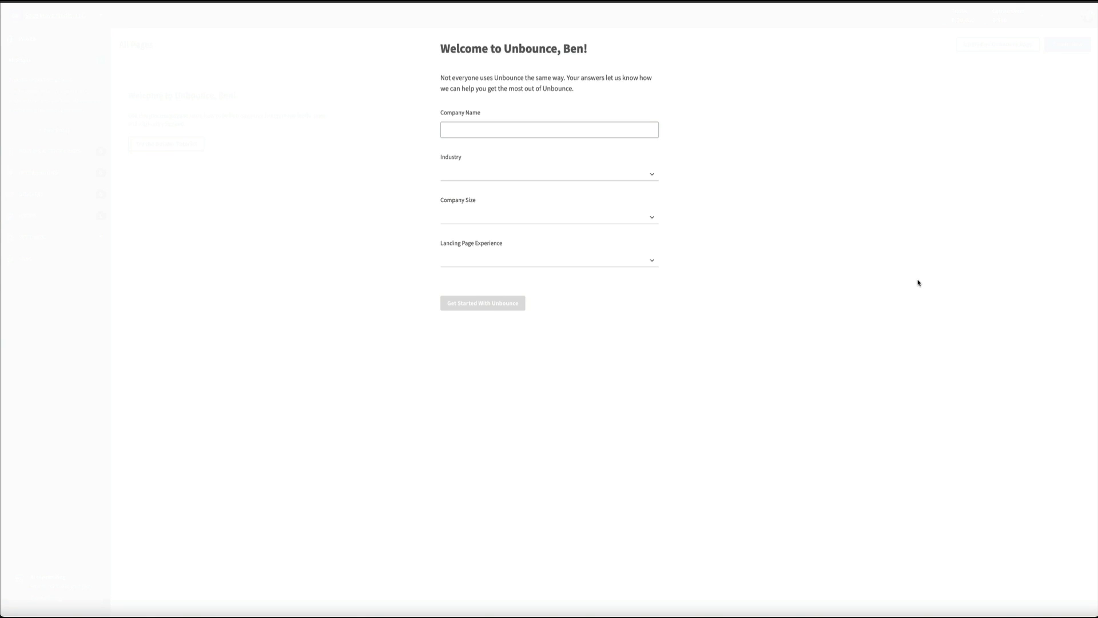
click(466, 130)
text(Sage Wave Media, LLC)
Submit the welcome form with industry Other, company size 2-3 and landing page experience "I've built landing pages with another builder".
click(652, 174)
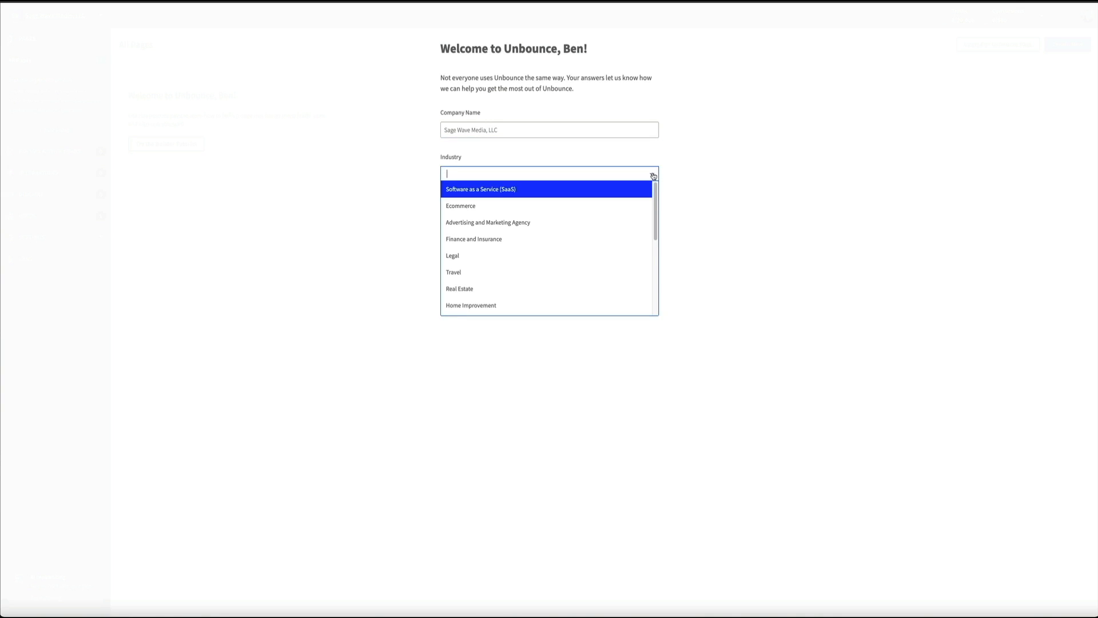
scroll(633, 222, down, 5)
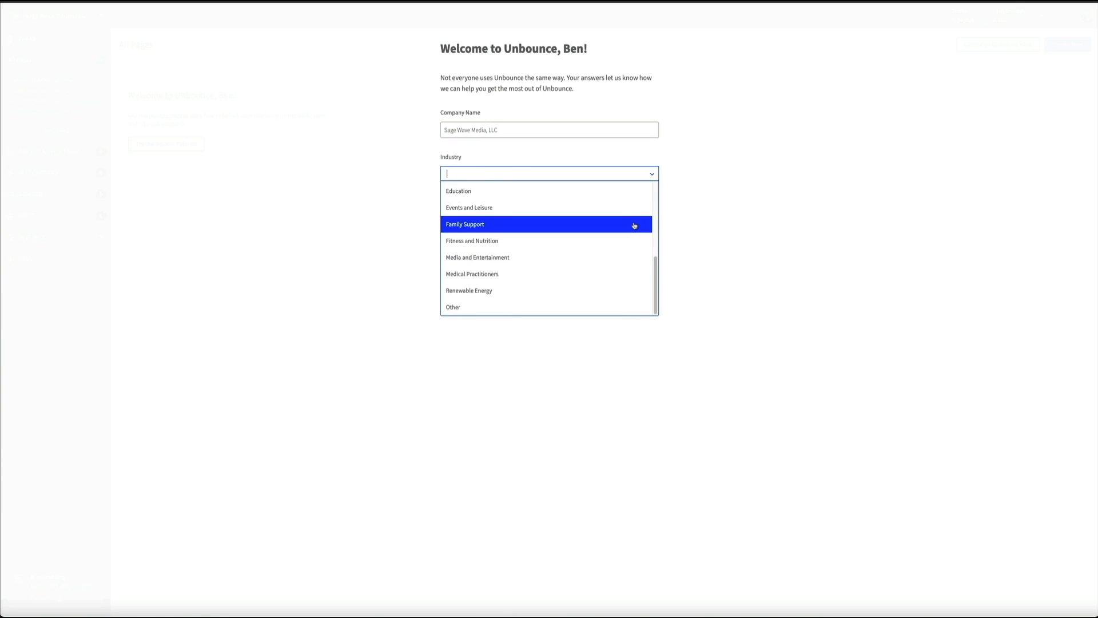
click(613, 308)
click(653, 218)
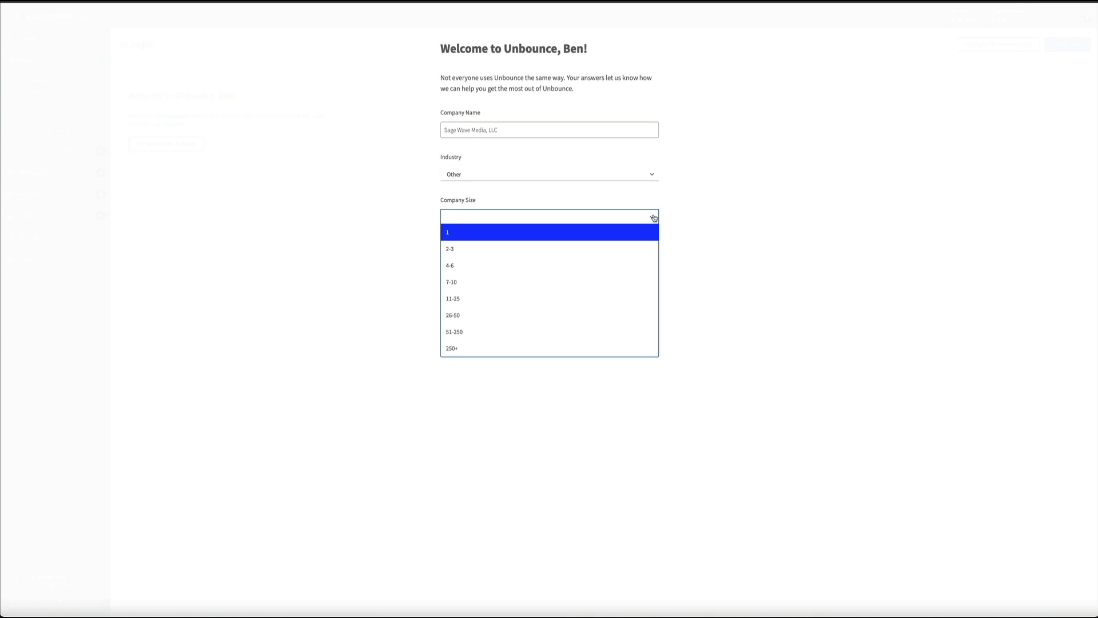
click(642, 250)
click(652, 260)
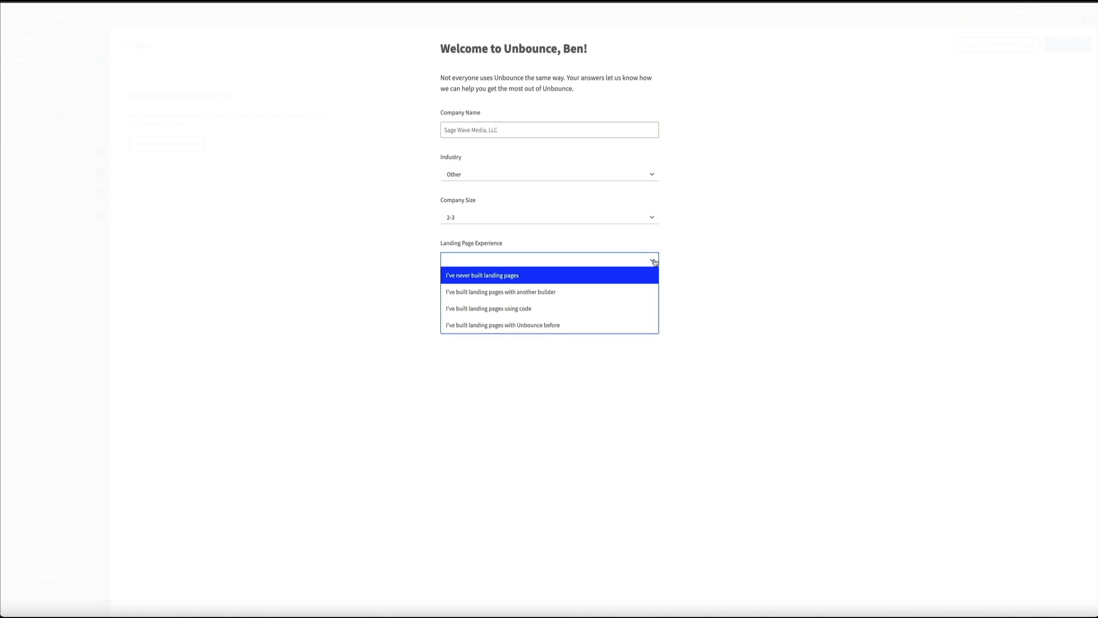
click(638, 292)
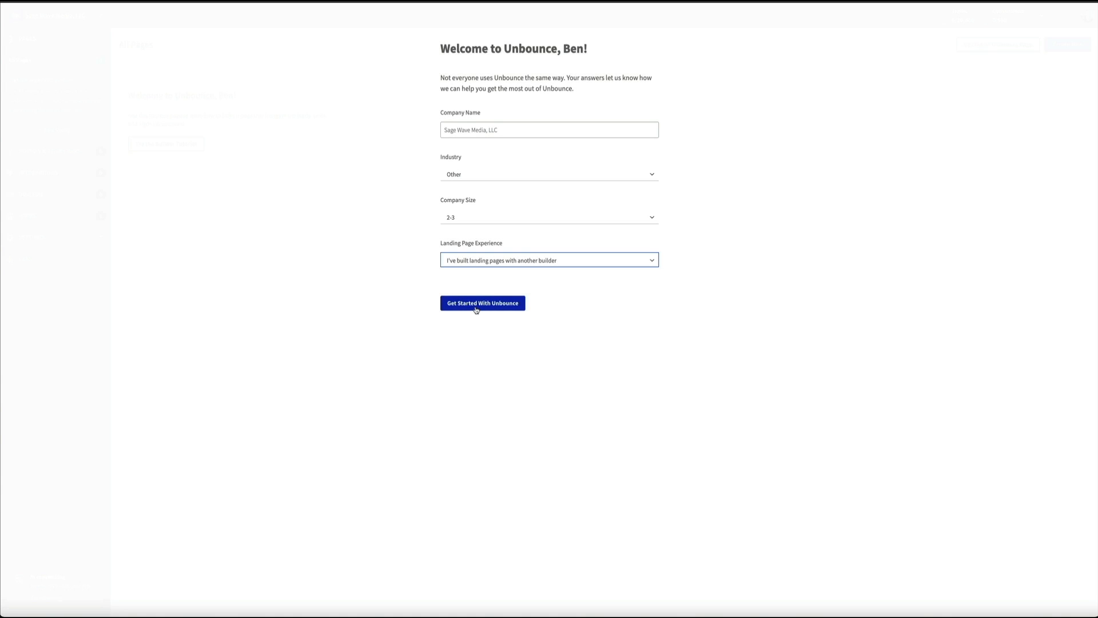
click(478, 312)
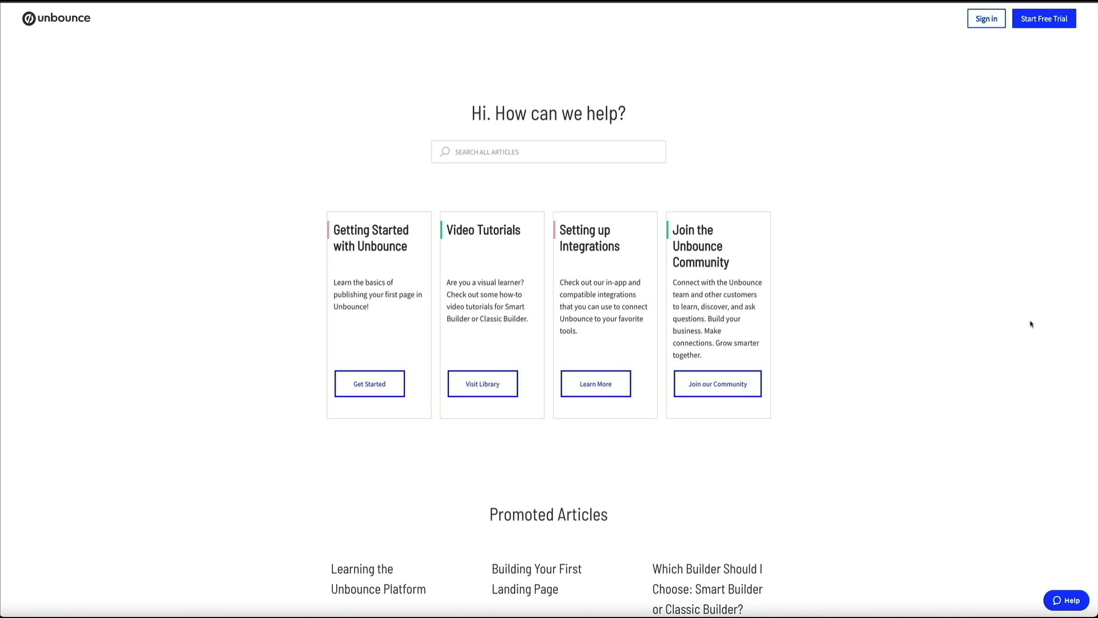
Browse the help center's topic cards and promoted articles, plus the guides and reports in Unbounce's Learn library.
scroll(1032, 324, down, 2)
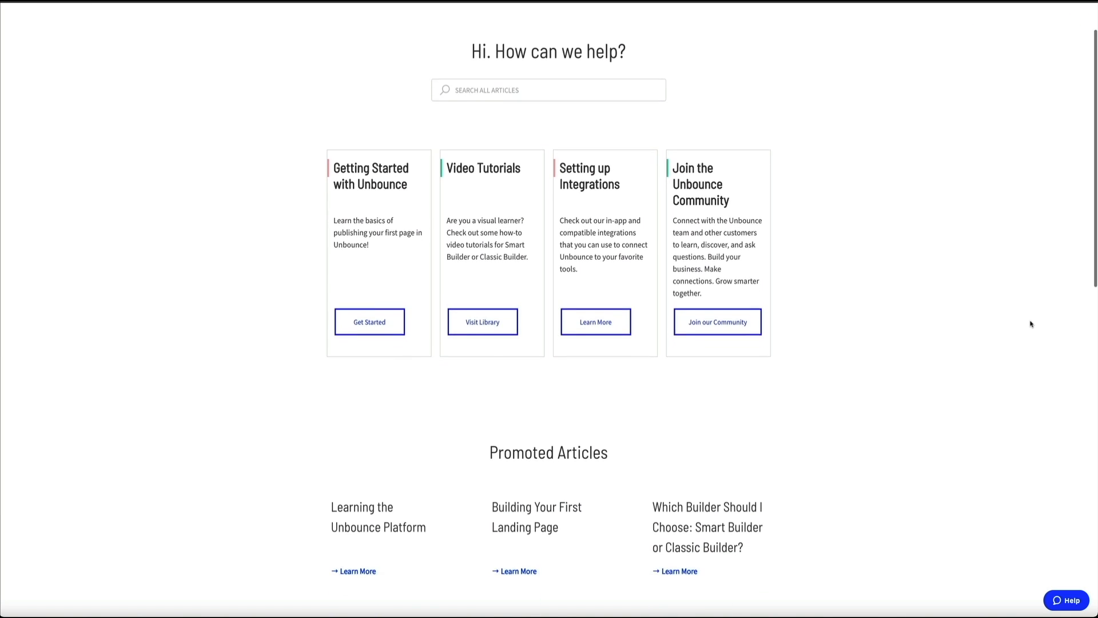
scroll(1031, 325, down, 3)
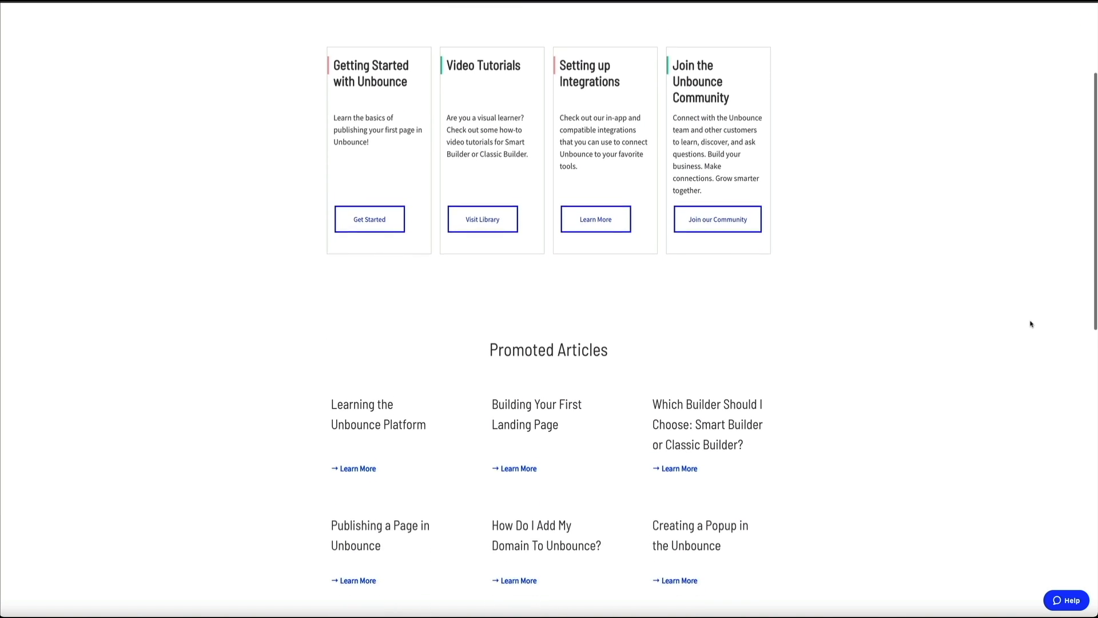
scroll(1031, 325, down, 2)
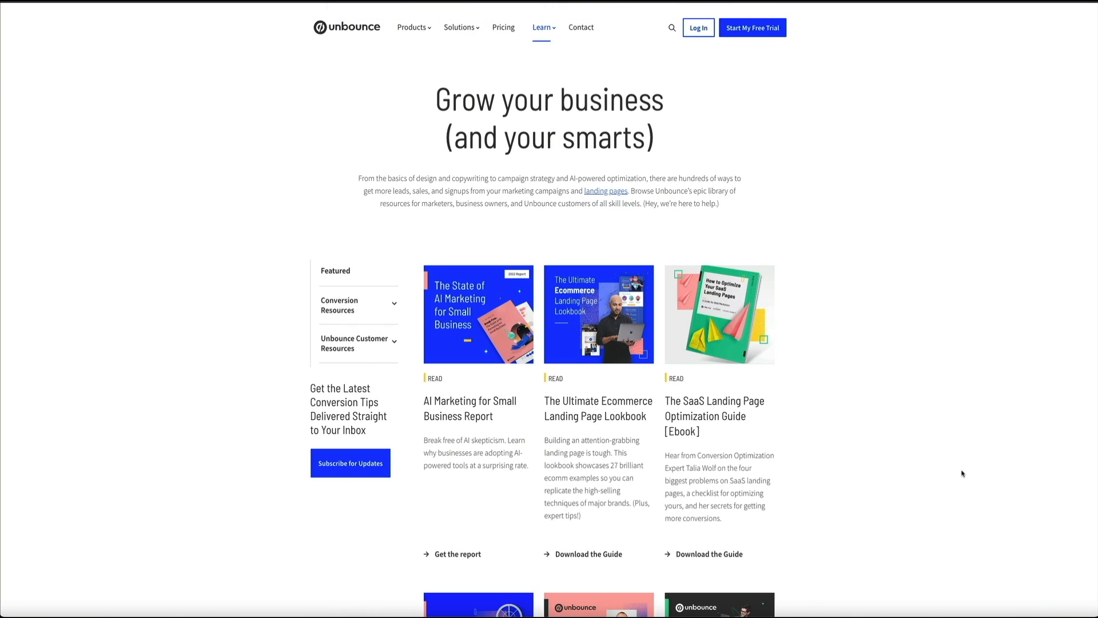
scroll(962, 473, down, 3)
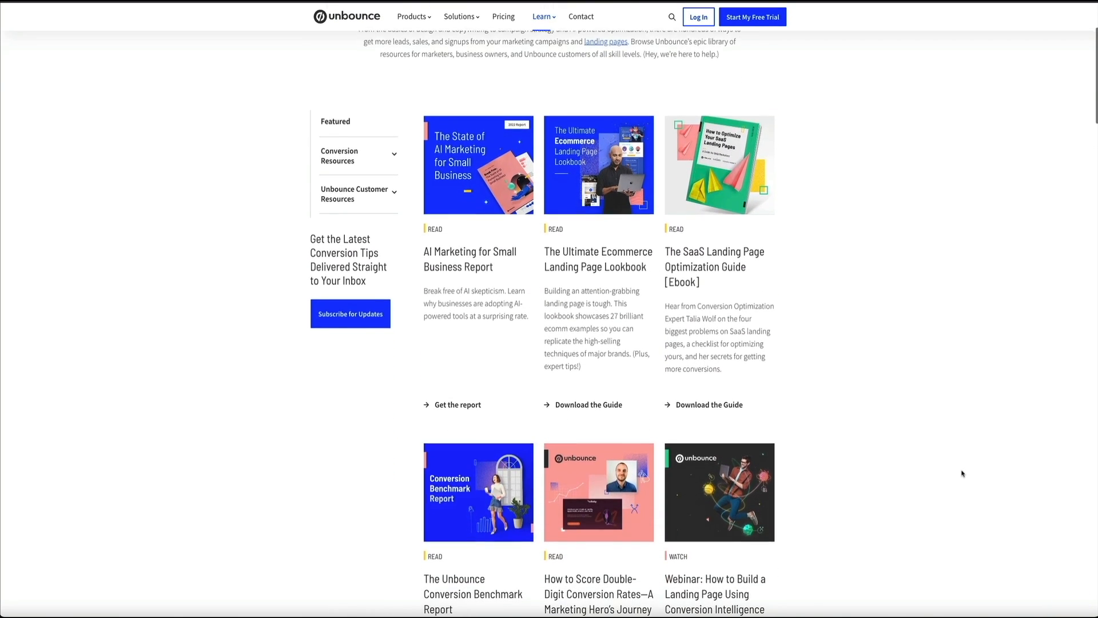
scroll(963, 473, down, 3)
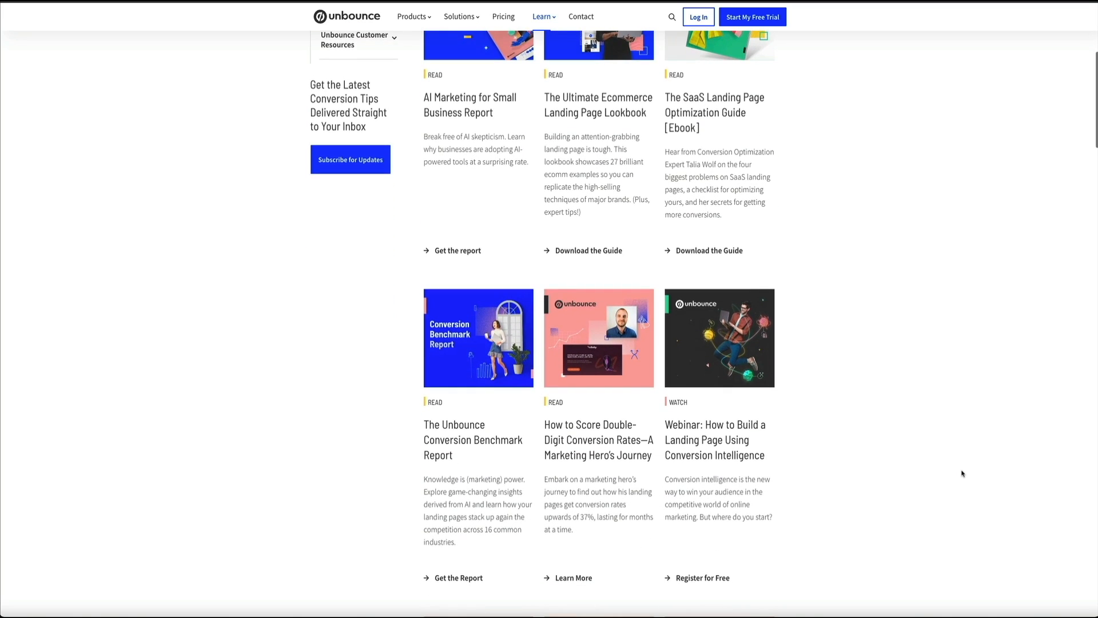
scroll(963, 471, down, 3)
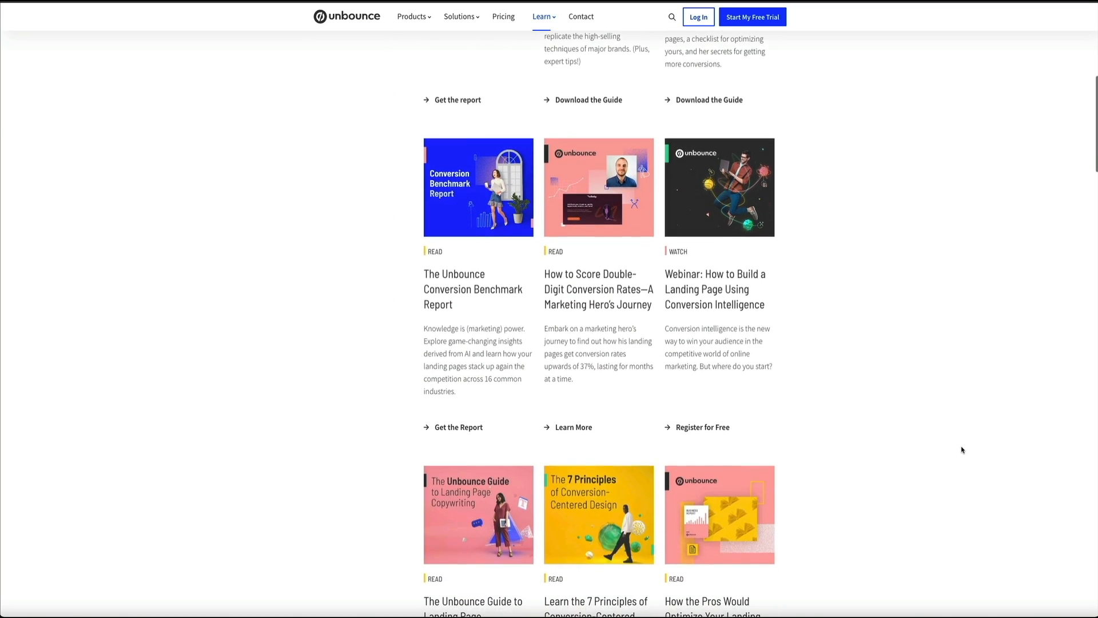
scroll(962, 447, down, 2)
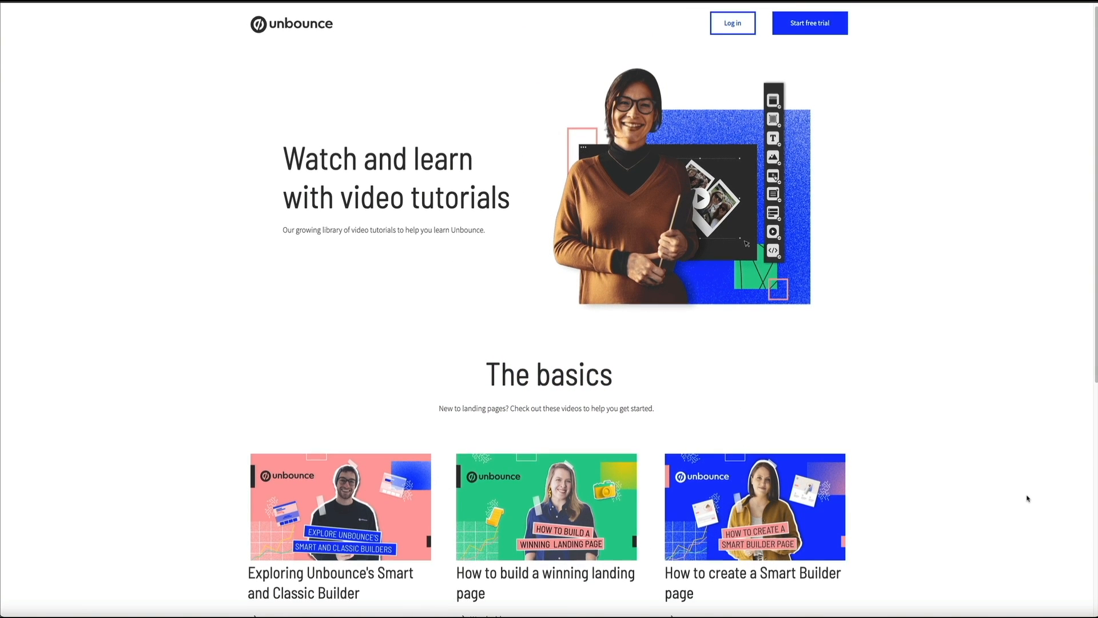
Look through Unbounce's video tutorials and the webinar's chapters on page sections, images, and boxes and grouping.
scroll(1028, 498, down, 3)
scroll(1028, 498, down, 1)
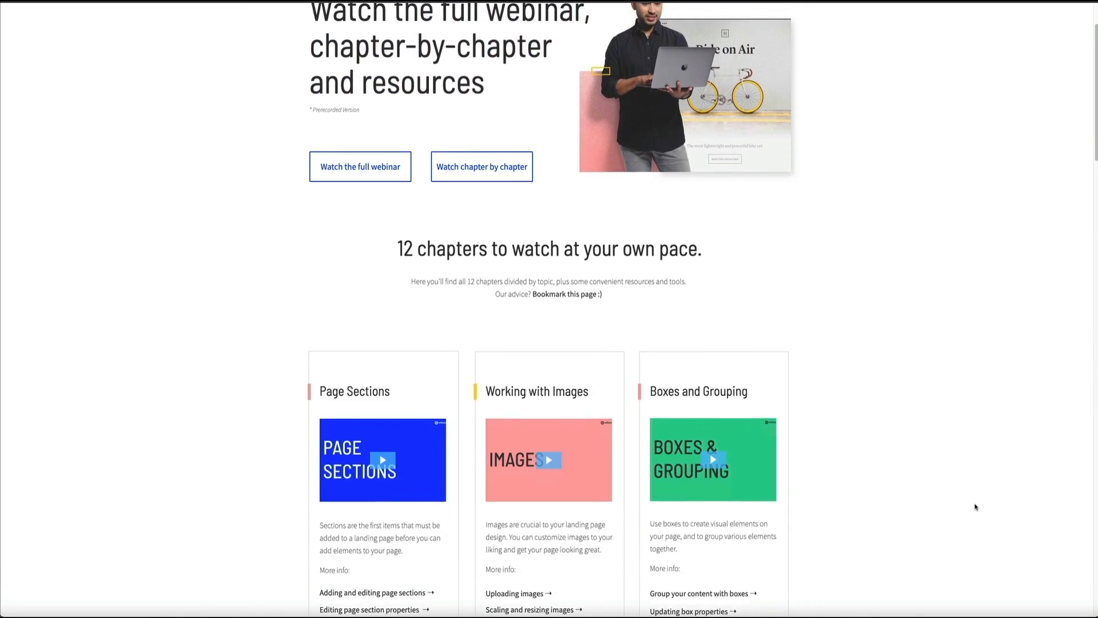
scroll(975, 506, down, 4)
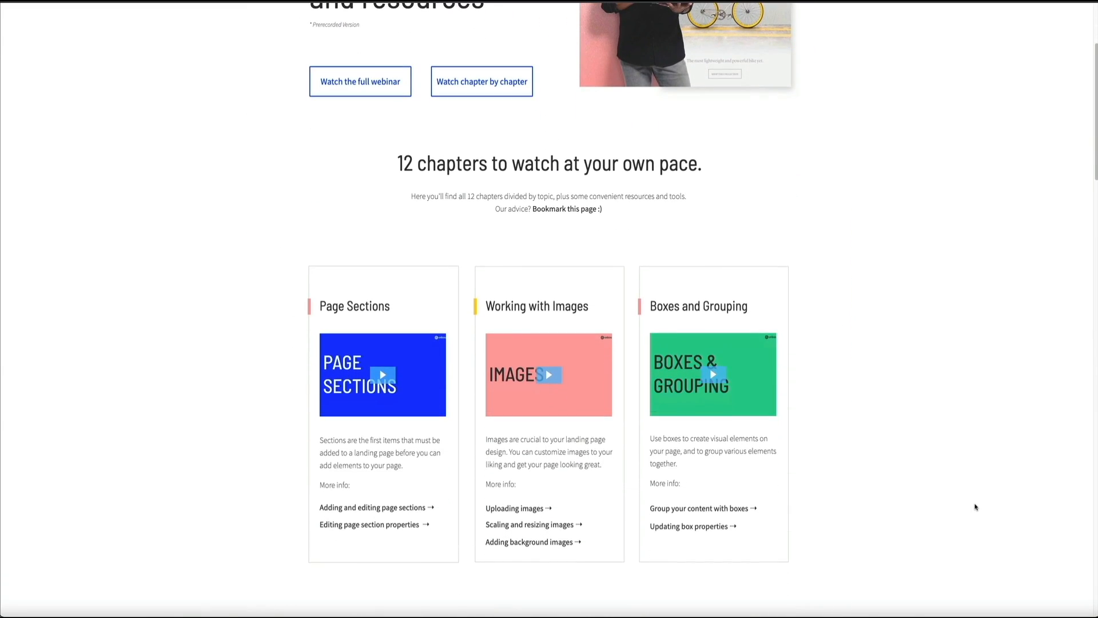
scroll(975, 507, down, 5)
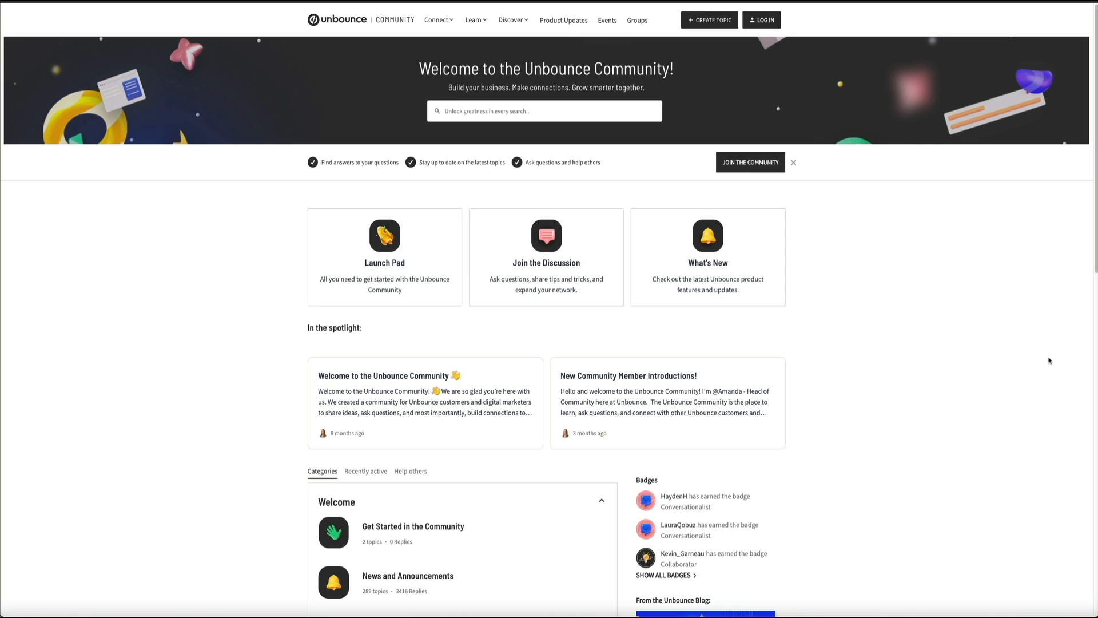
Review the Unbounce Community's discussion categories, from the Welcome area down to the Uncategorized section.
scroll(1050, 360, down, 4)
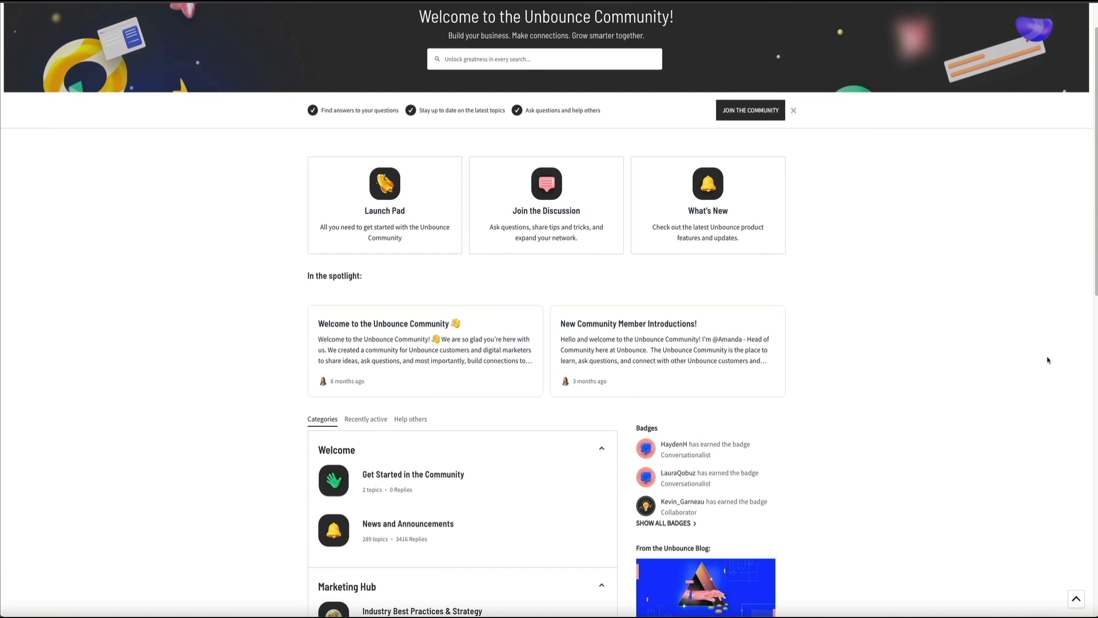
scroll(1048, 359, down, 3)
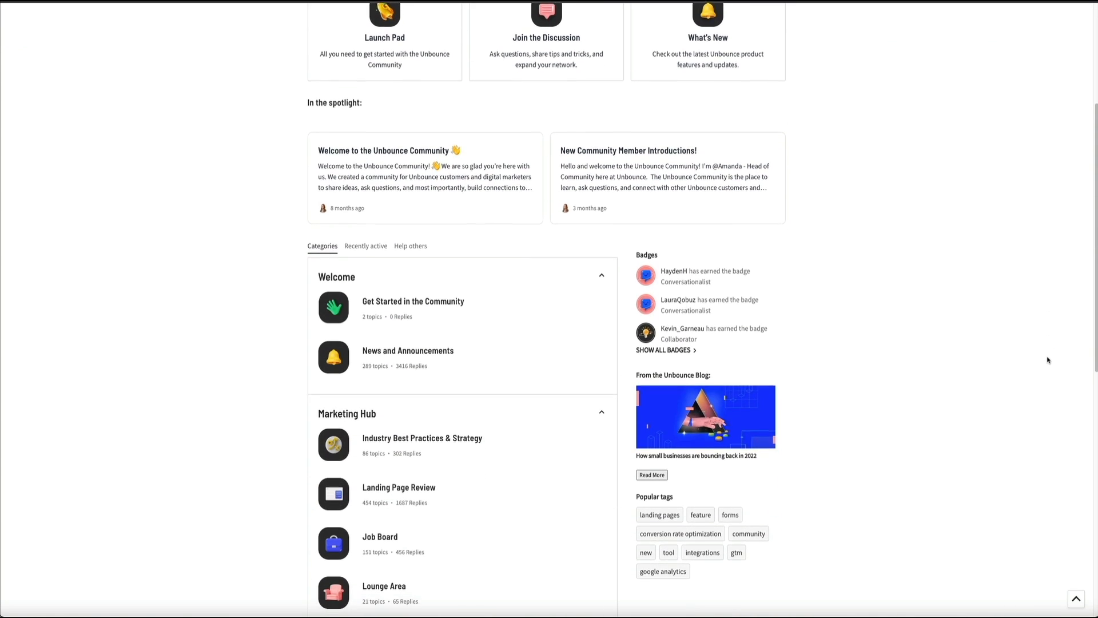
scroll(1048, 361, down, 4)
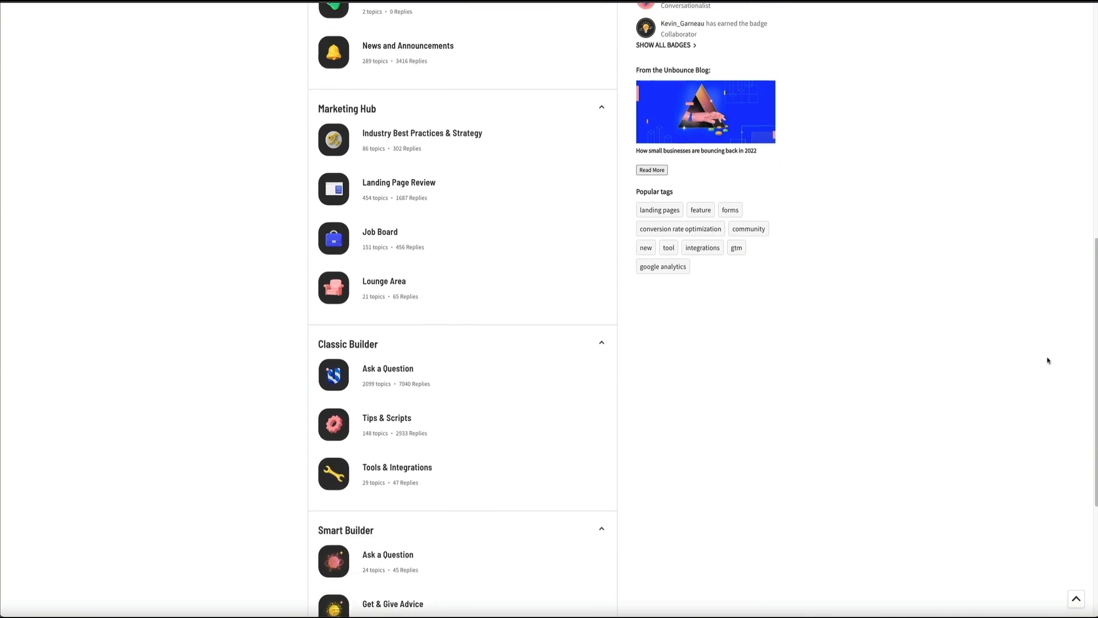
scroll(1049, 360, down, 3)
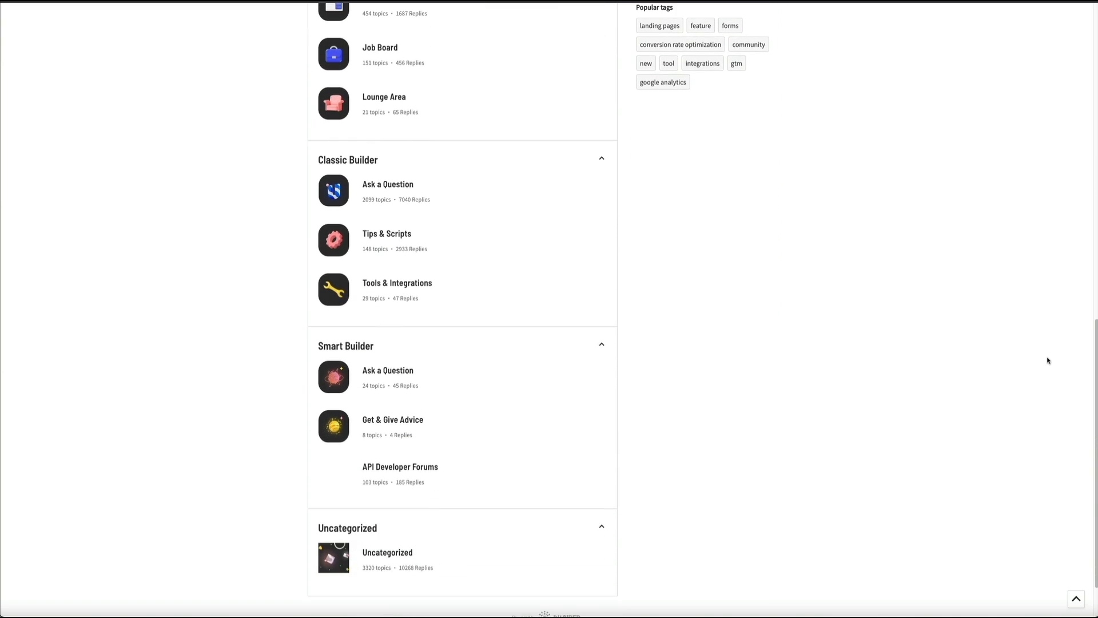
scroll(1048, 361, up, 6)
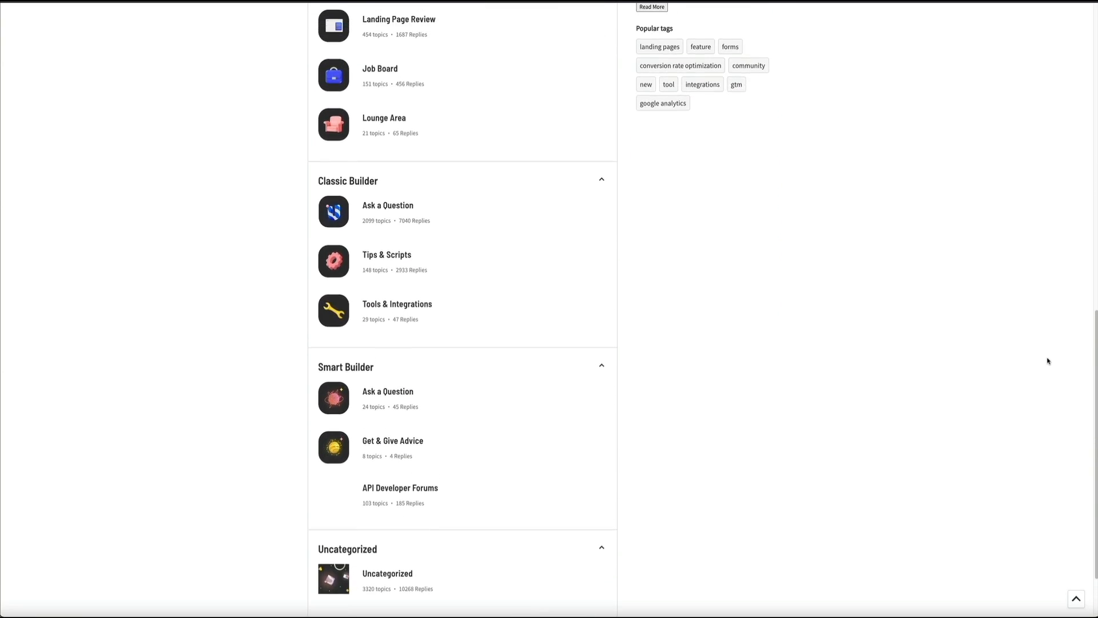
scroll(1049, 361, up, 4)
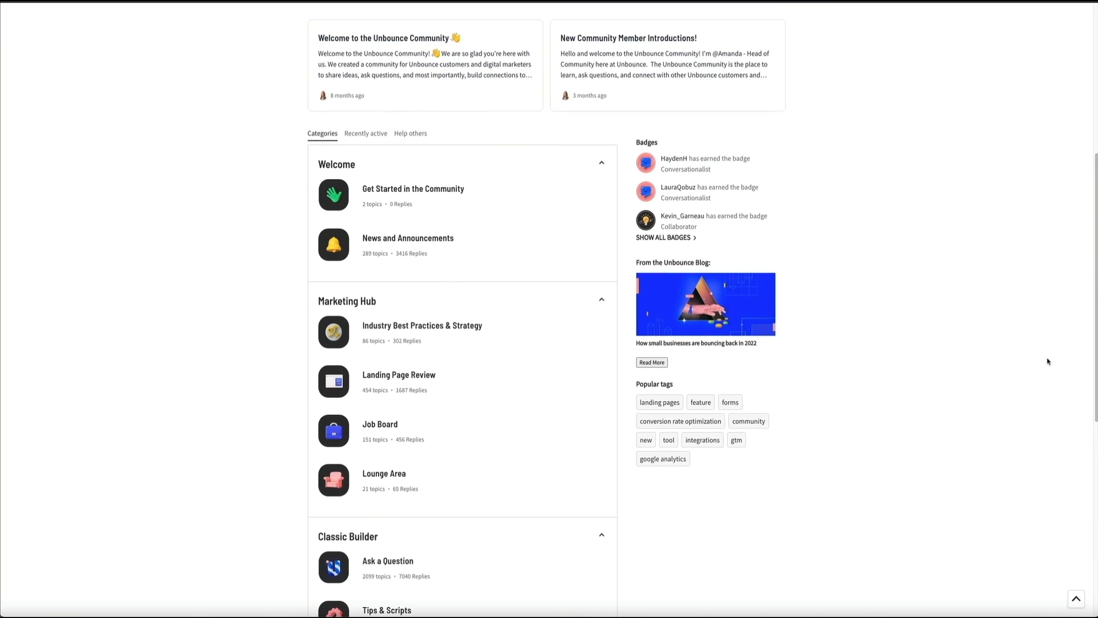
scroll(1048, 362, up, 4)
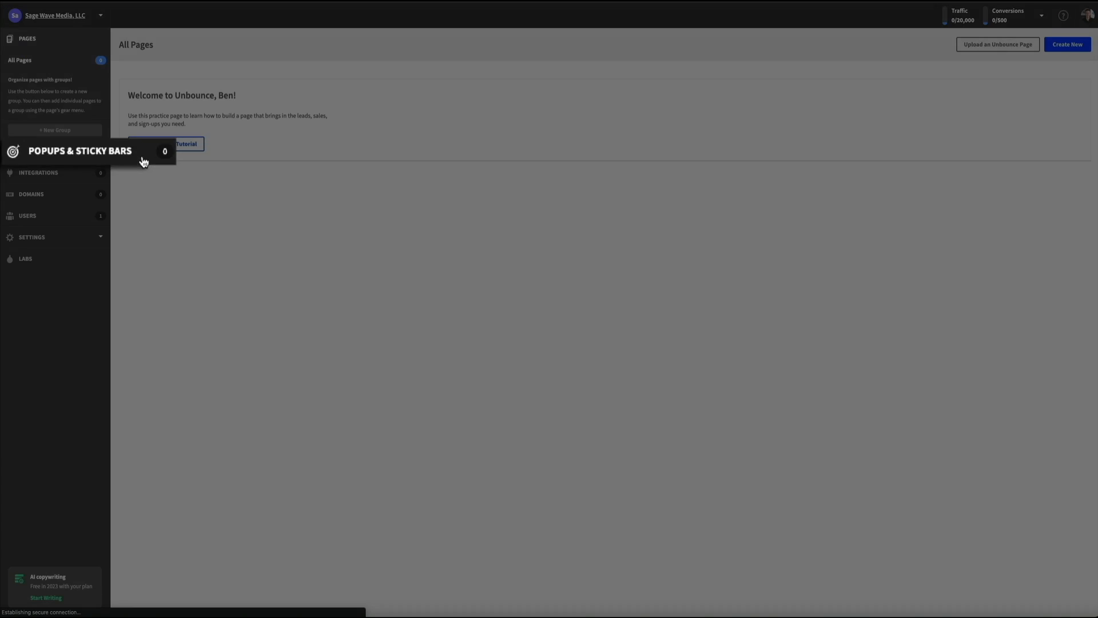
View the account's Popups & Sticky Bars area and open its Integrations page.
click(88, 152)
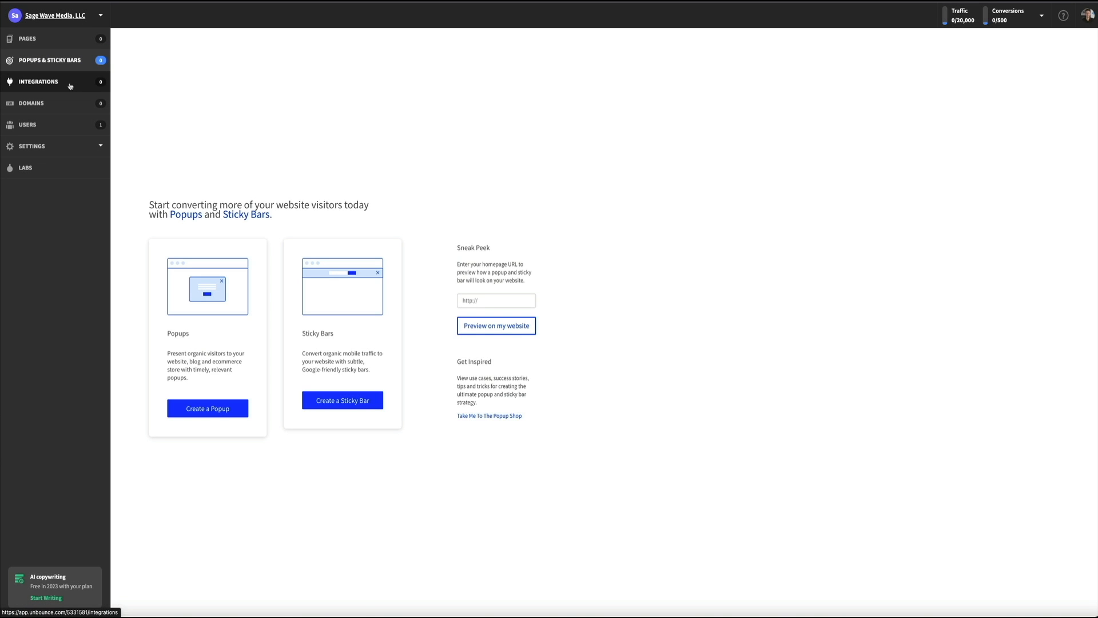
click(70, 86)
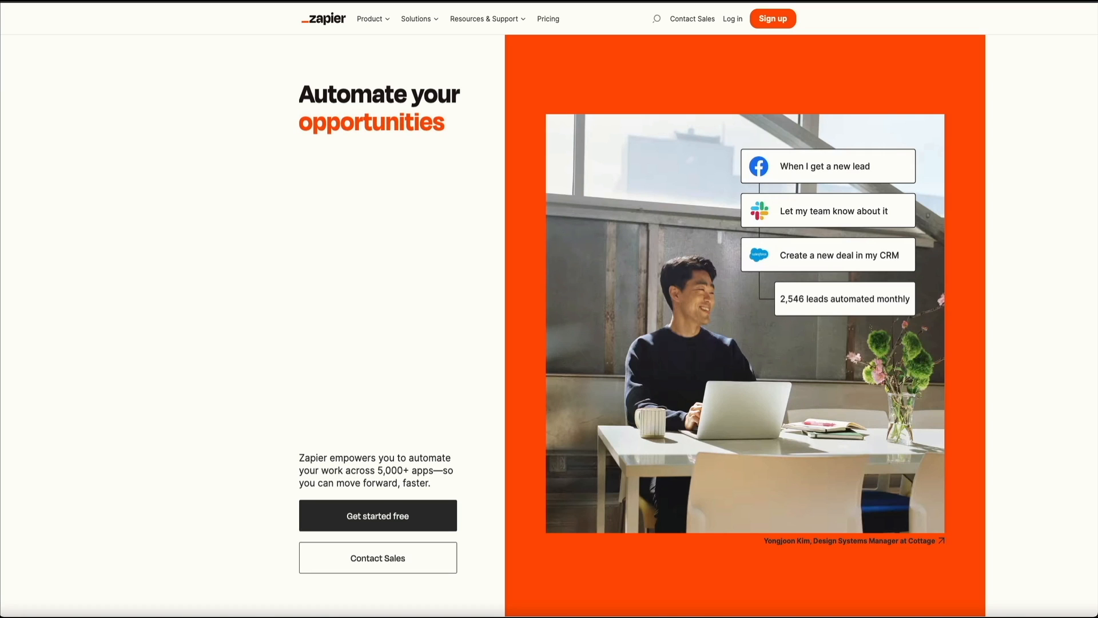
Read through Zapier's homepage on automating work between apps, and open the Domains page in the Unbounce account.
scroll(1035, 340, down, 9)
scroll(1036, 340, down, 7)
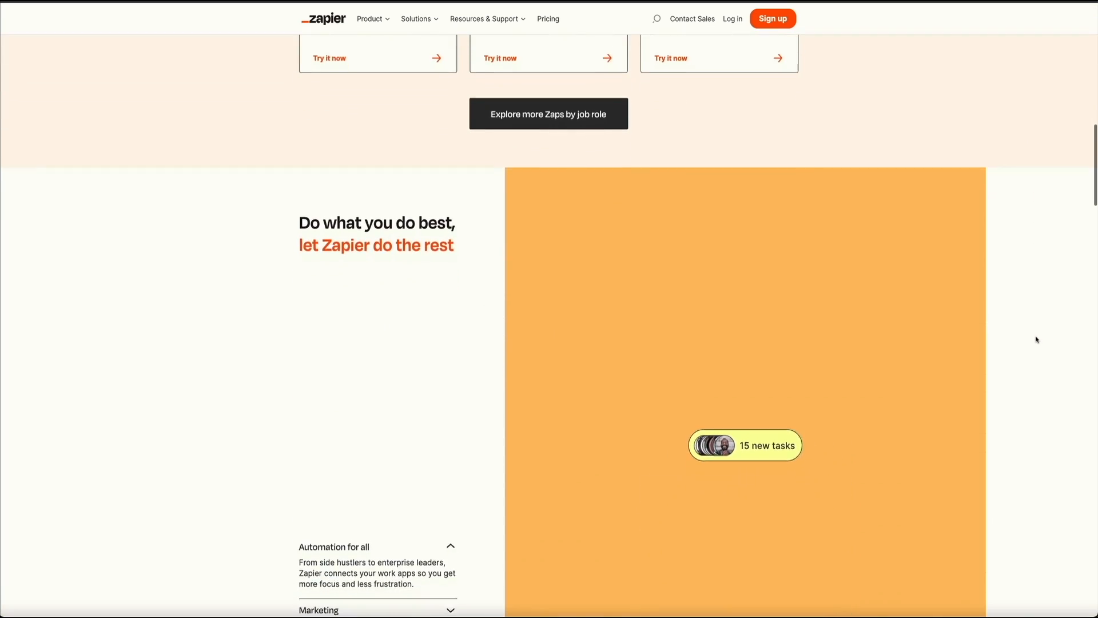
scroll(1036, 339, down, 3)
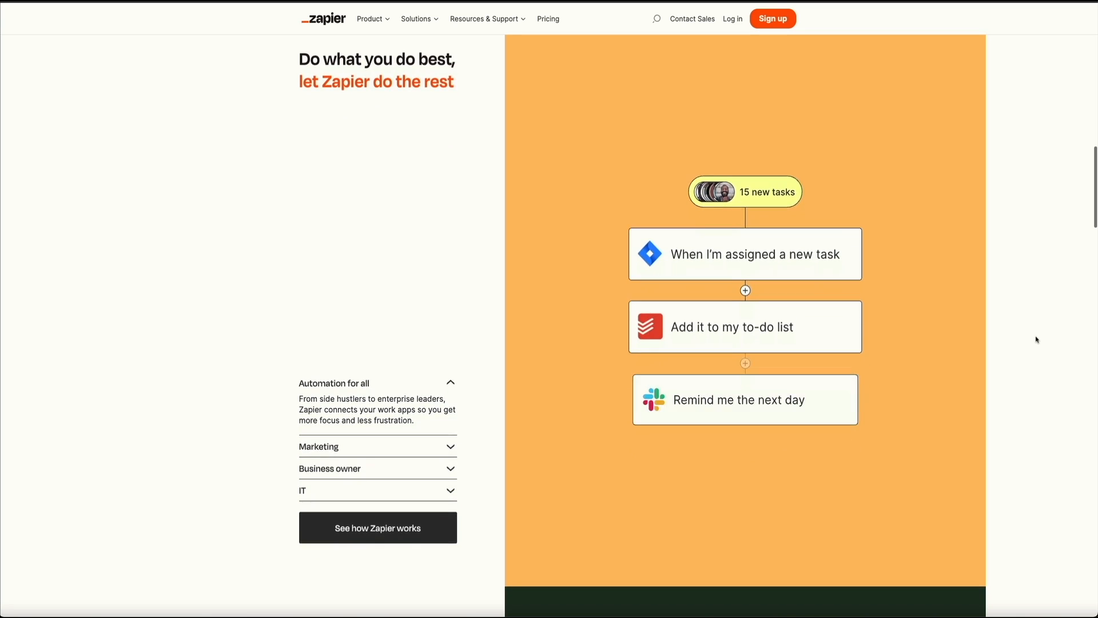
scroll(1036, 340, down, 6)
scroll(1036, 332, down, 6)
scroll(1036, 332, down, 1)
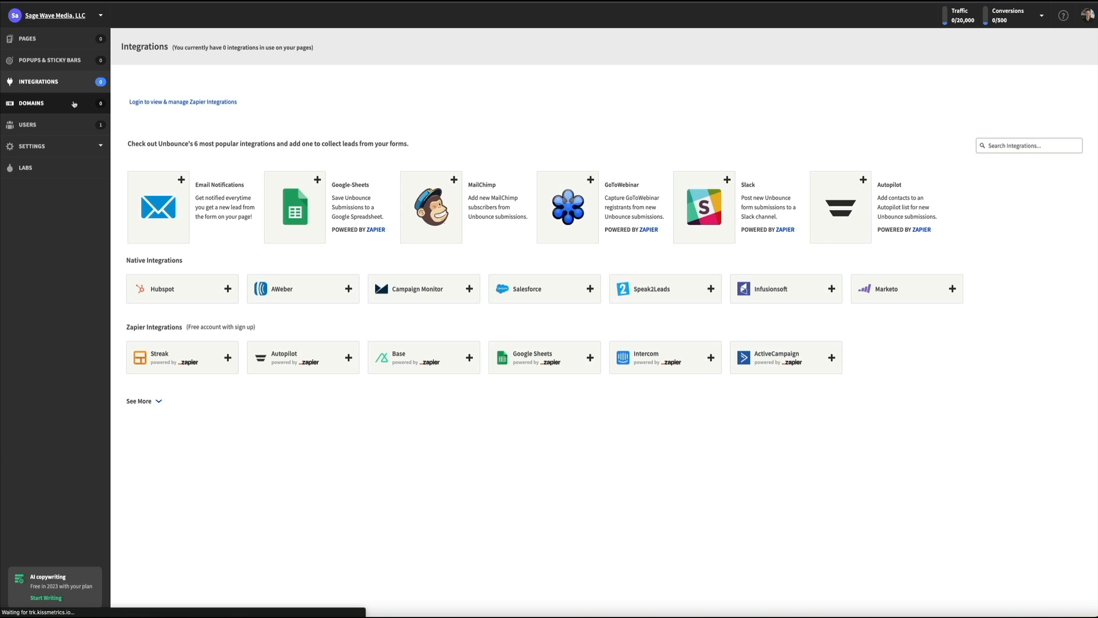
click(74, 103)
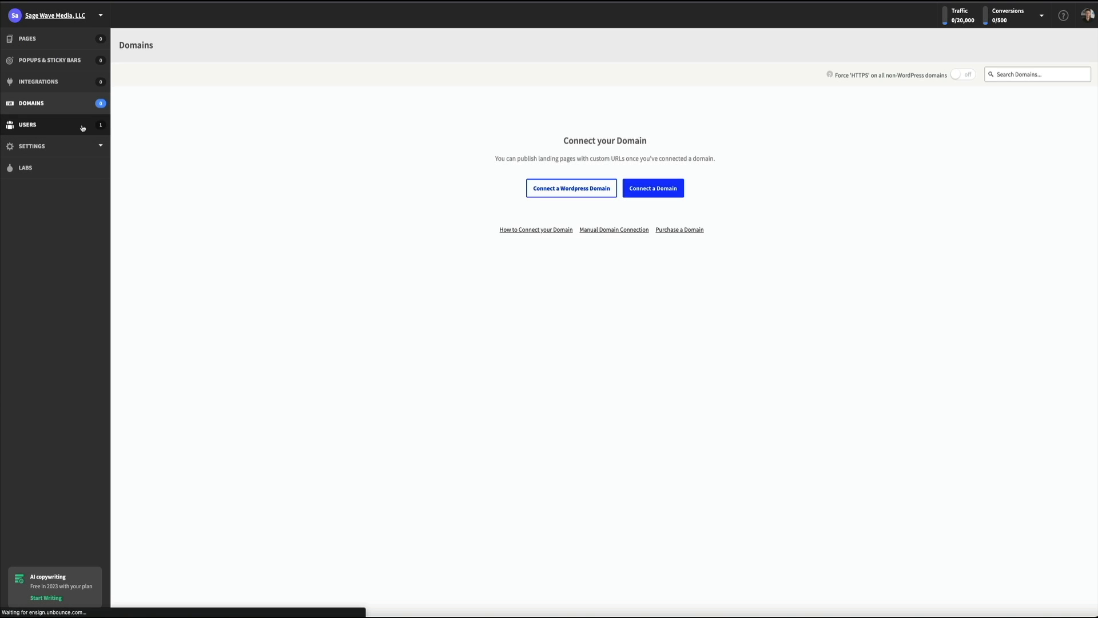
View the account's Users page, show the Settings options, and open the Labs features page.
click(82, 127)
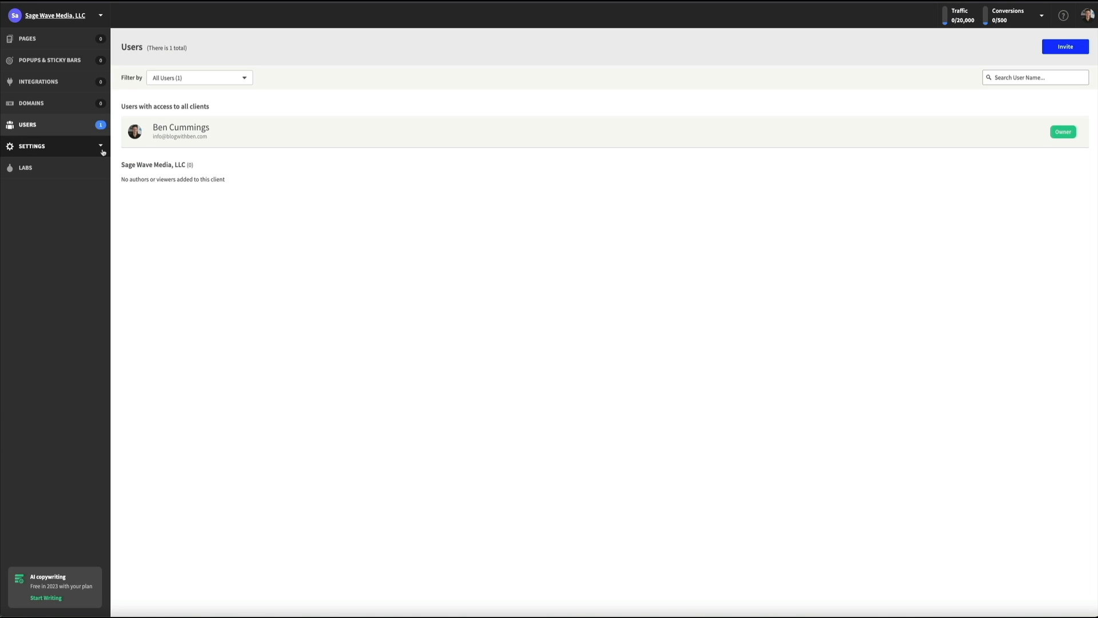
click(102, 147)
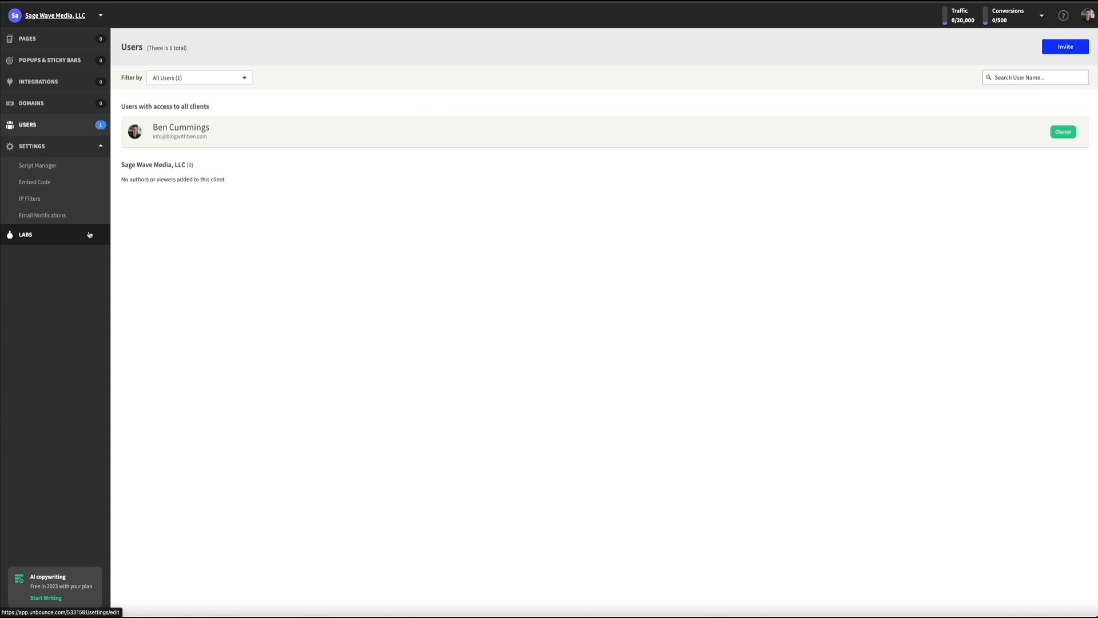
click(90, 233)
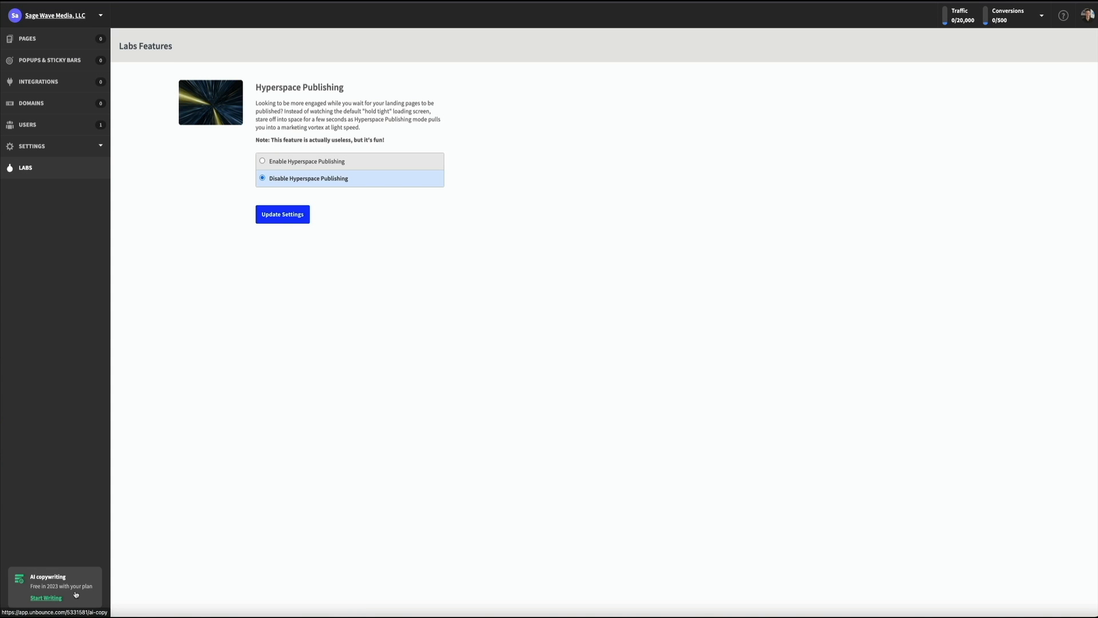
Open the AI copywriting tool and log in to Smart Copy by entering the Smart Copy password.
click(76, 595)
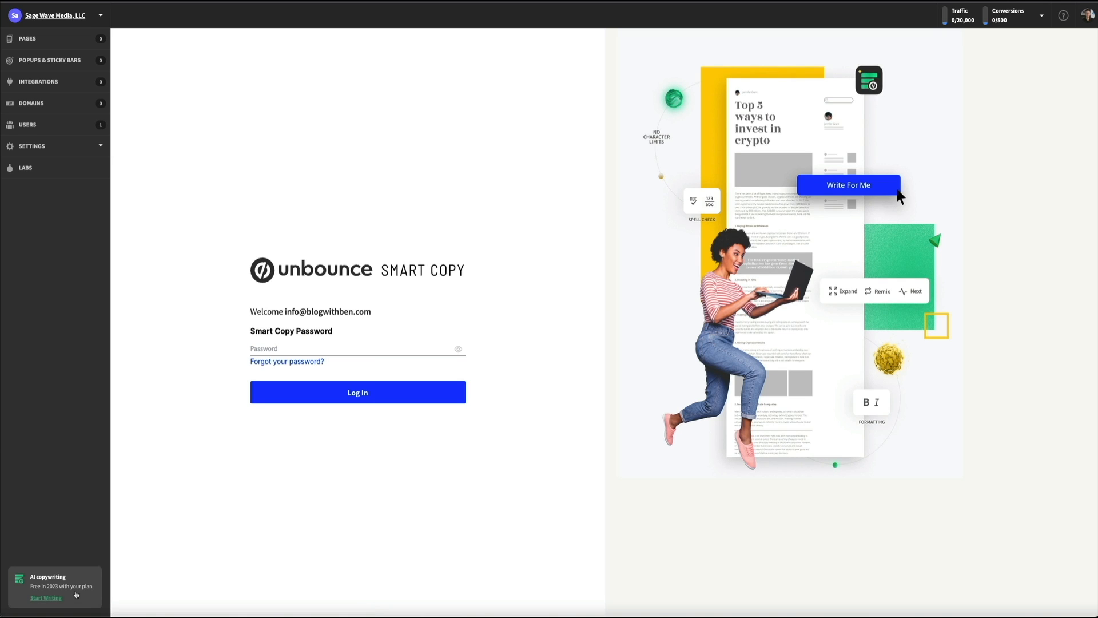
click(364, 351)
text(•••••••••••••)
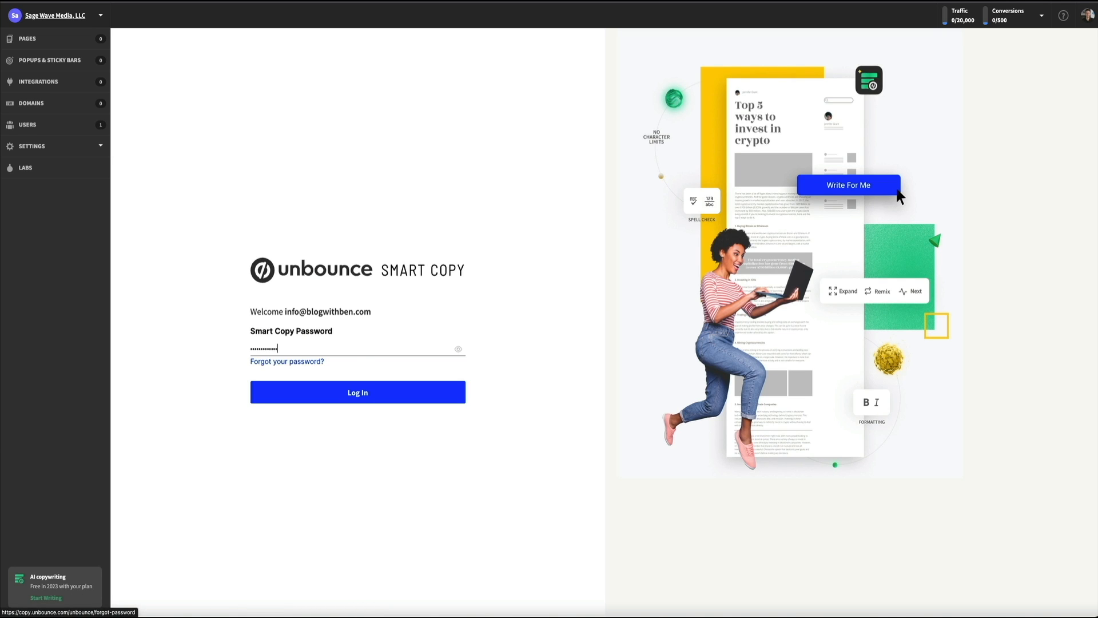
key(Return)
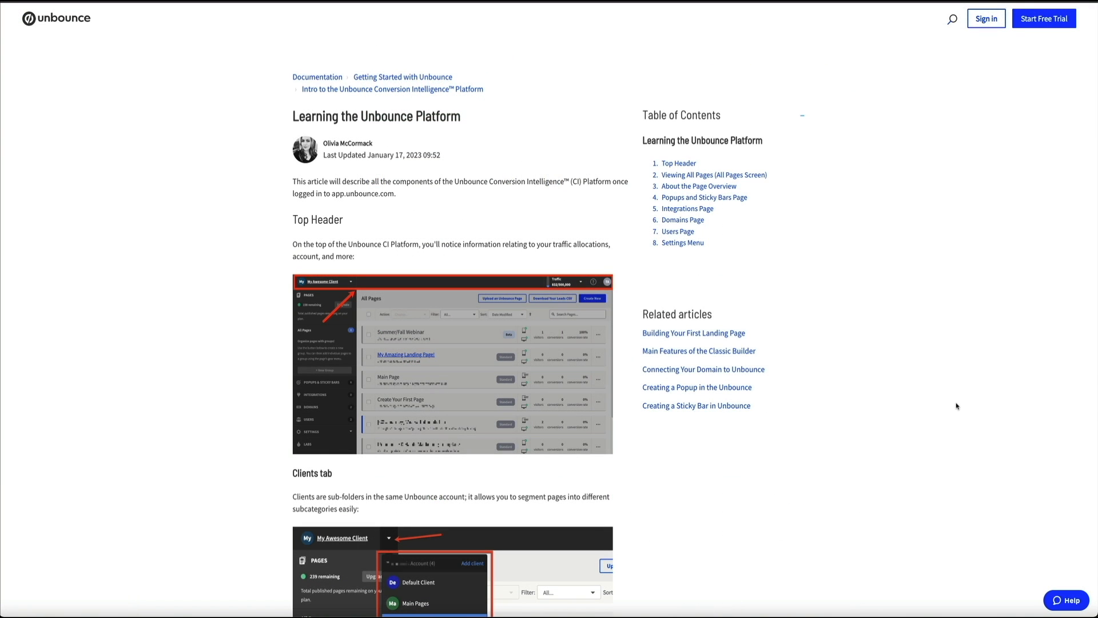
Read the Learning the Unbounce Platform article from Top Header through the traffic allocations and account management section.
scroll(957, 406, down, 3)
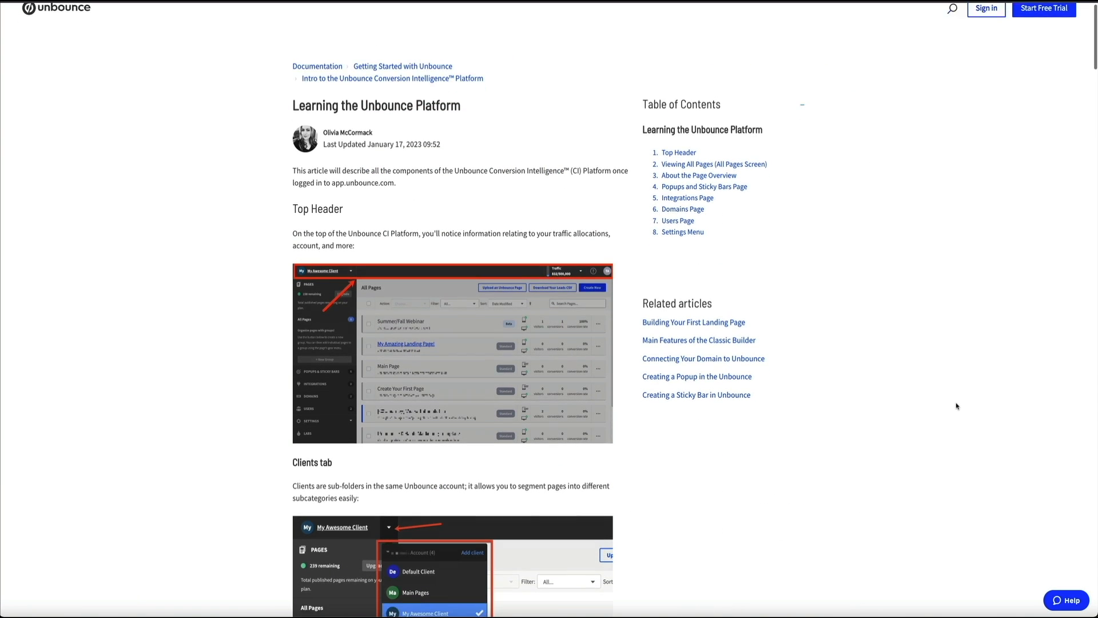
scroll(956, 406, down, 4)
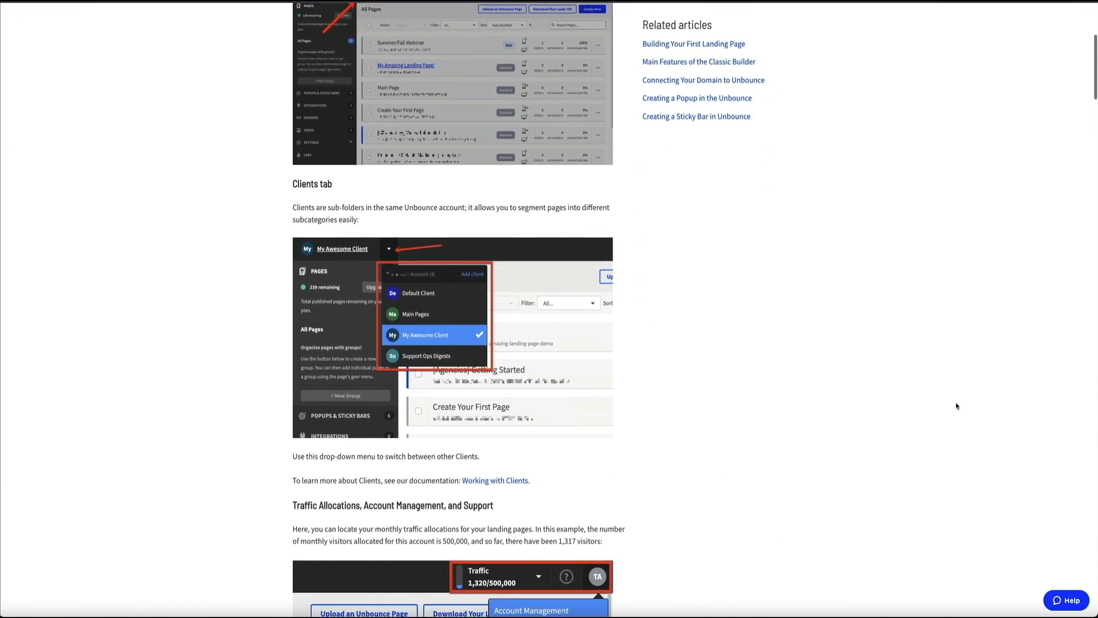
scroll(957, 406, down, 5)
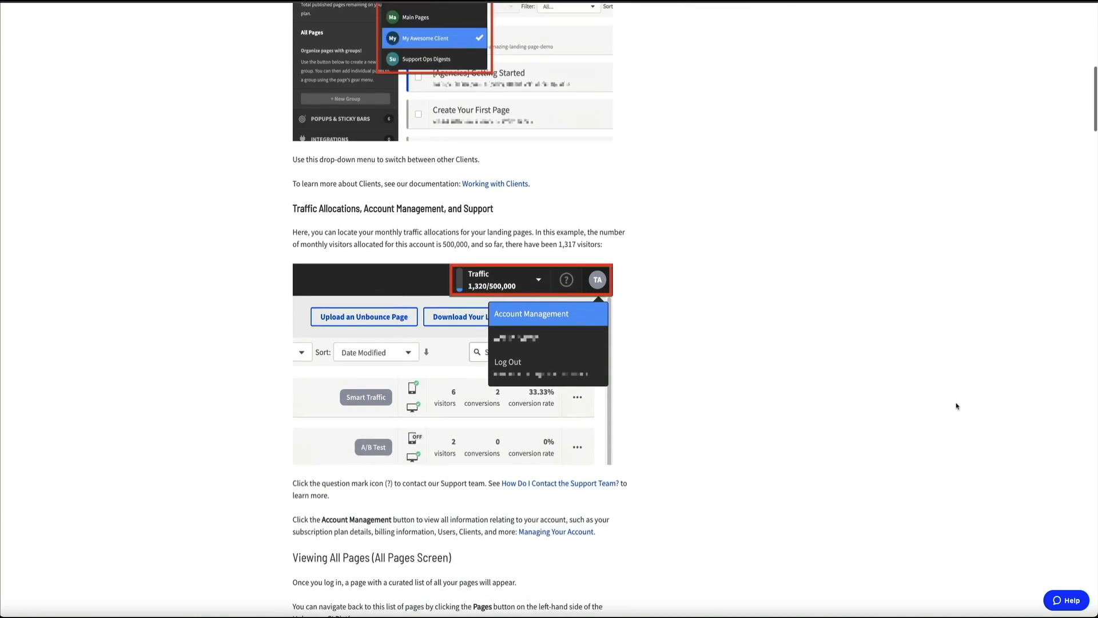
scroll(956, 406, down, 3)
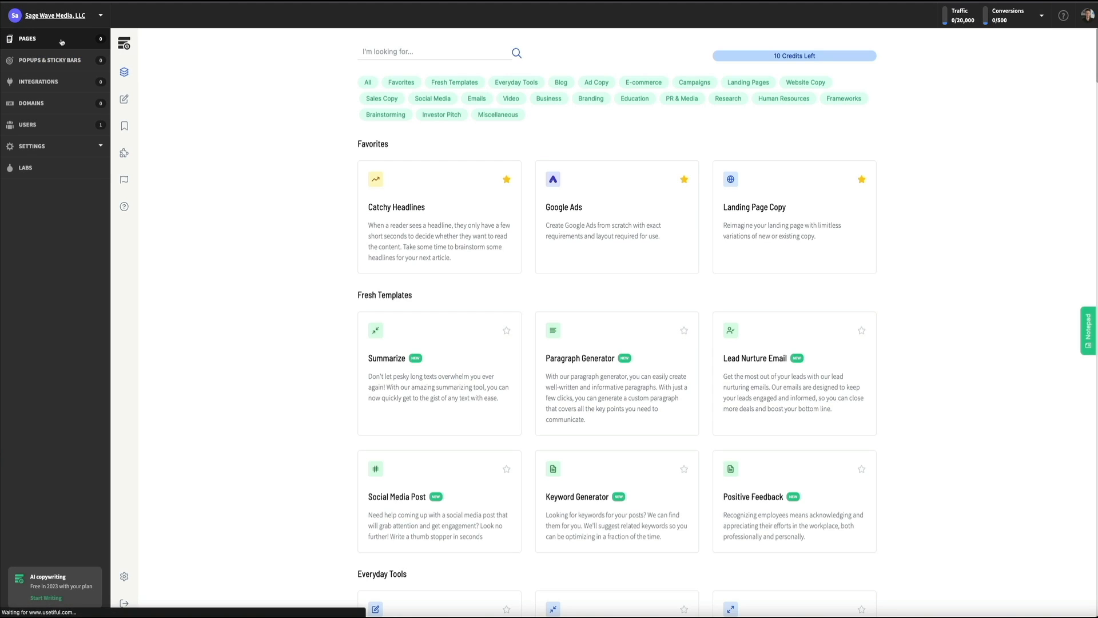
Create a new landing page from the account's Pages area using the Classic Builder.
click(100, 39)
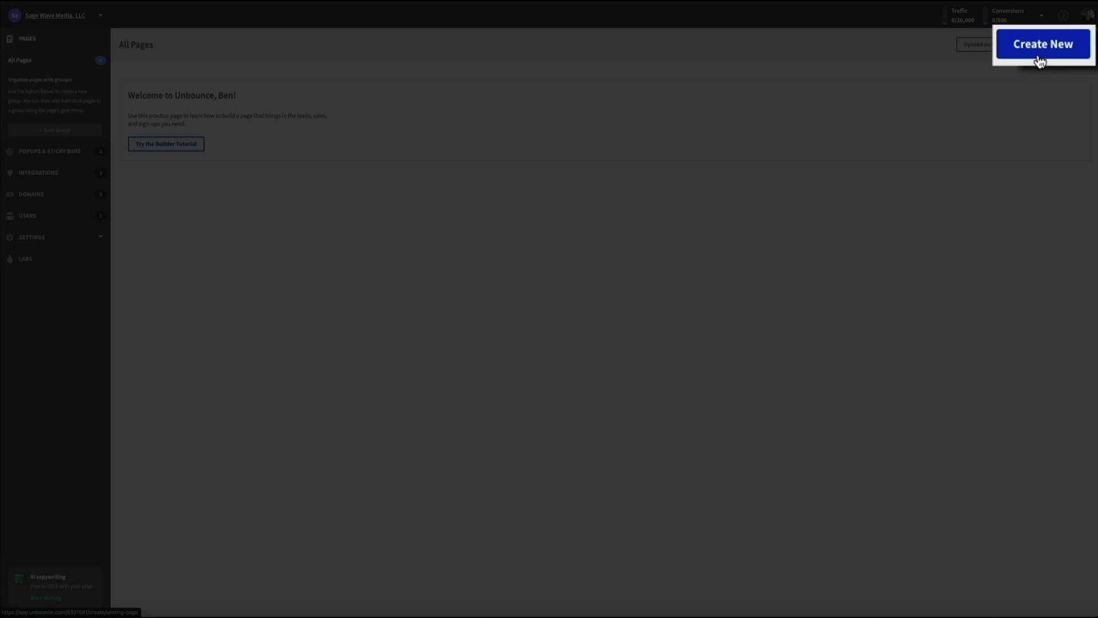
click(1065, 52)
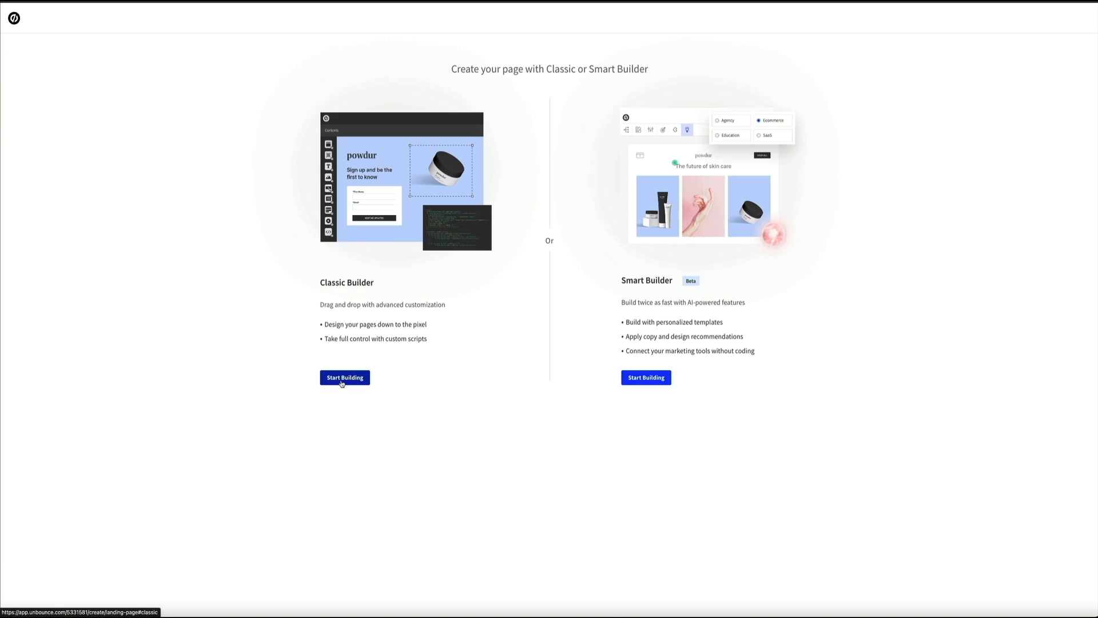
click(342, 380)
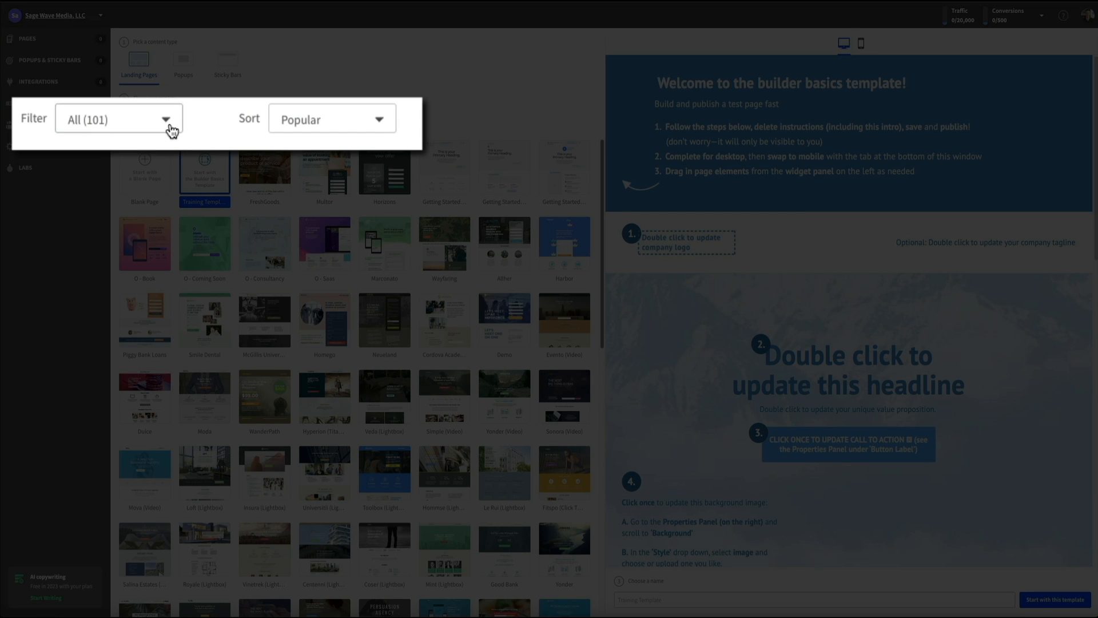
Filter the landing page templates by EBook and select the Marconato template.
click(172, 131)
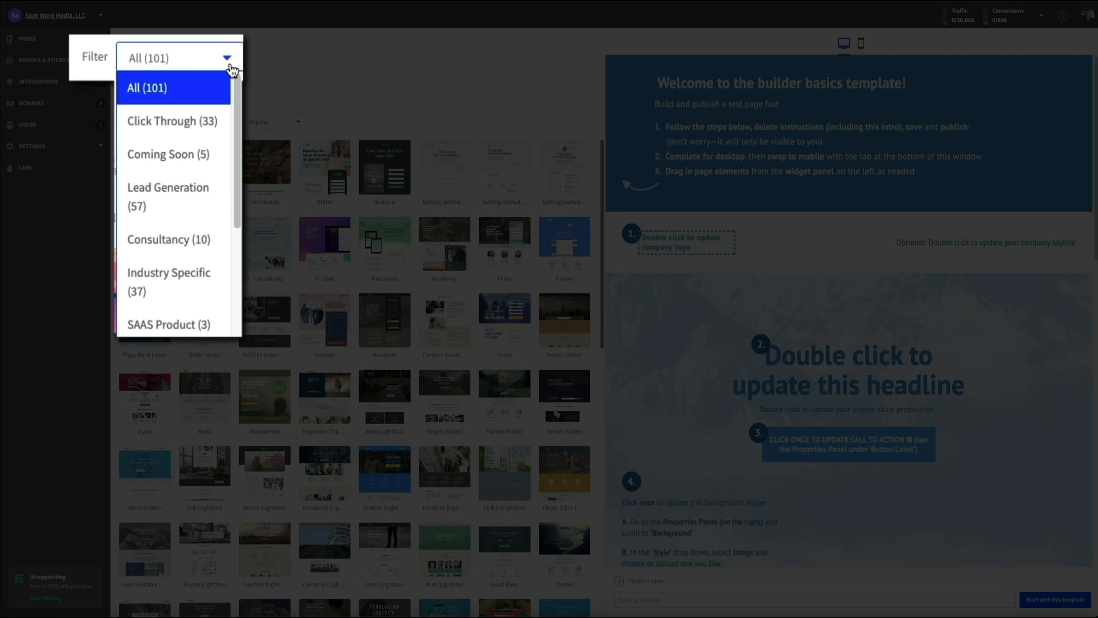
scroll(186, 163, down, 1)
scroll(189, 167, down, 4)
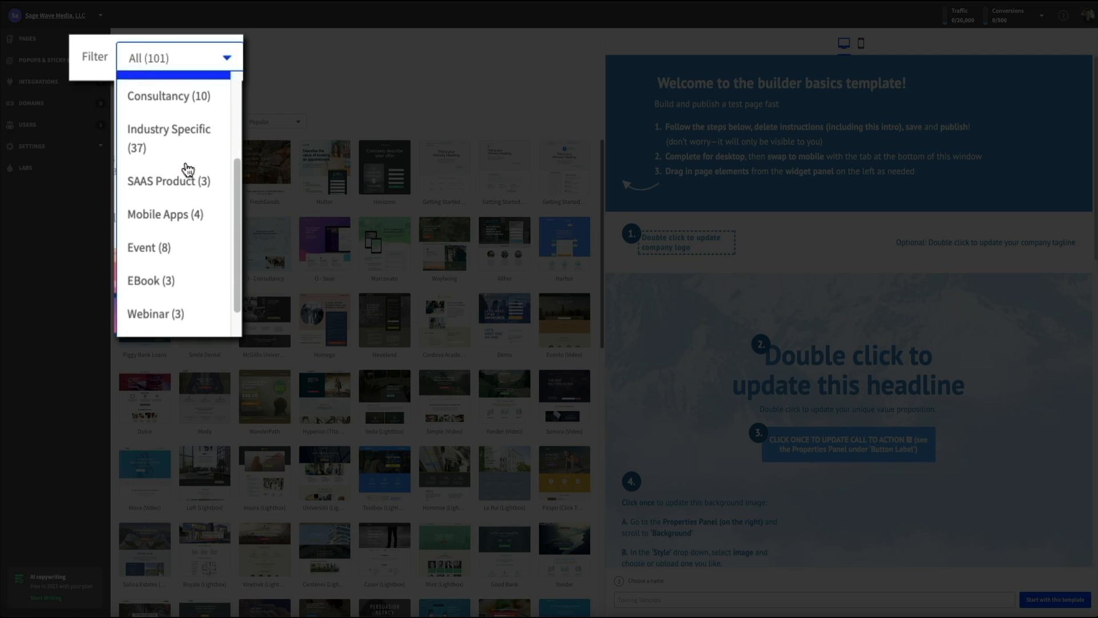
scroll(189, 171, down, 1)
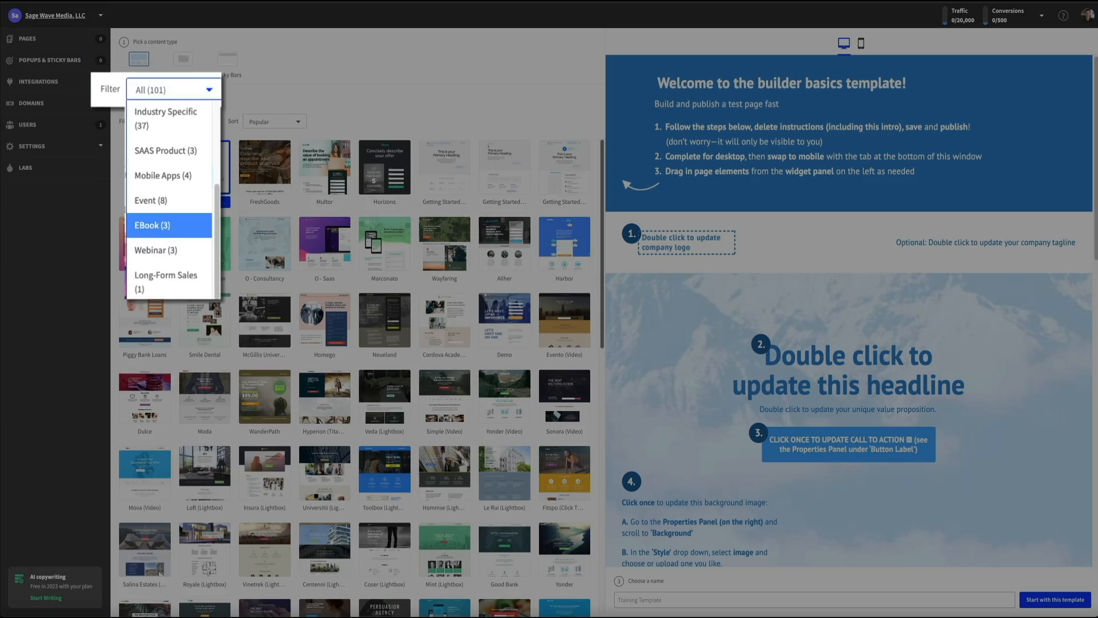
click(194, 220)
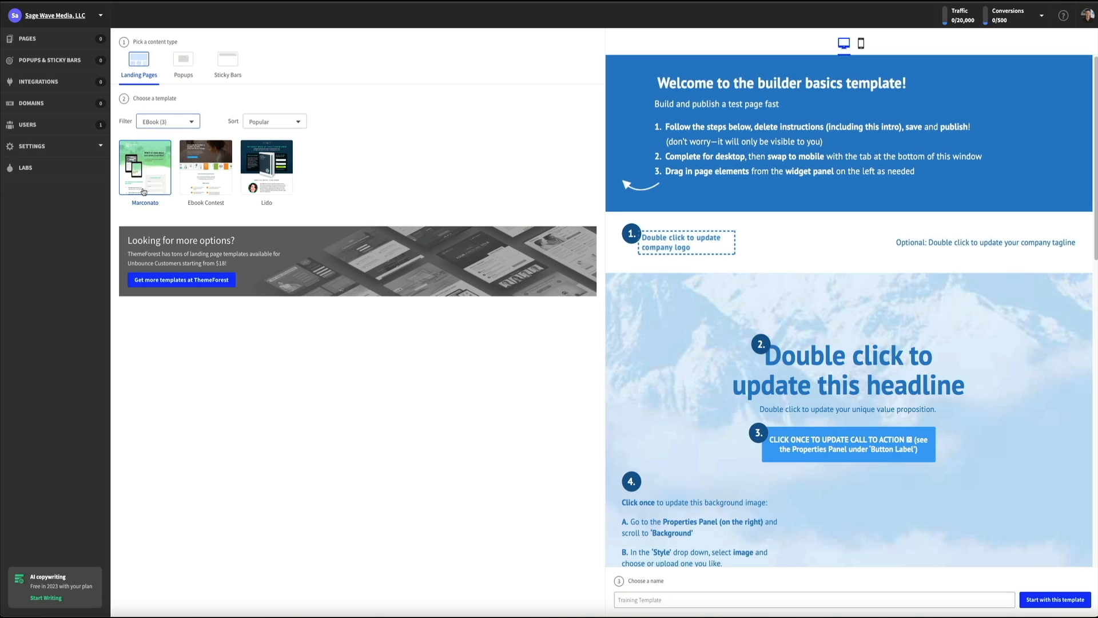
click(143, 191)
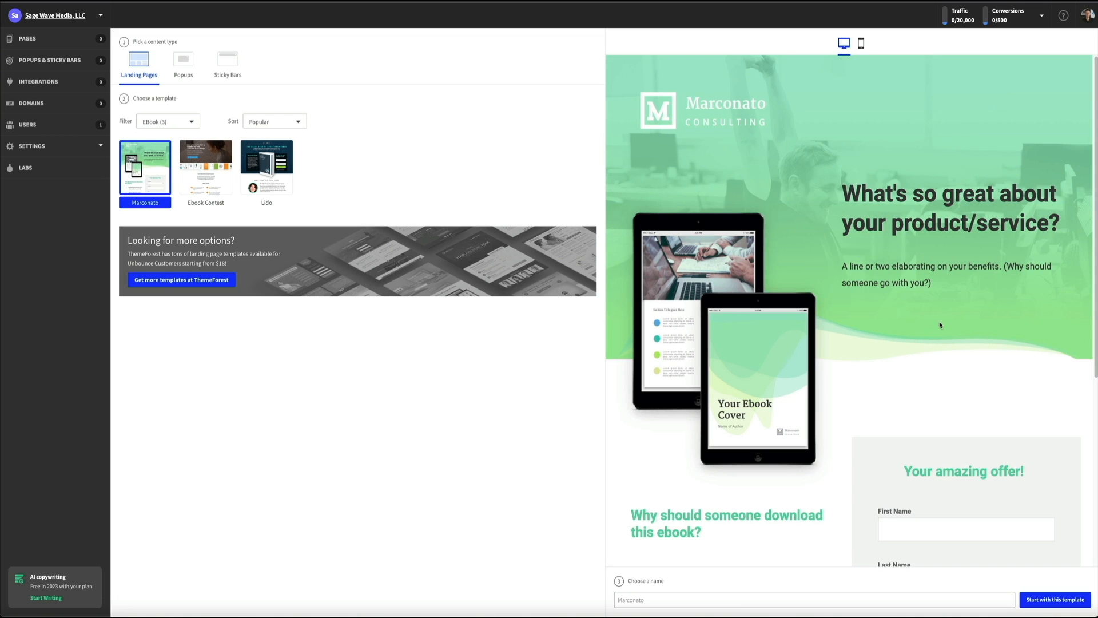
Look through the Marconato template's desktop preview, from the header down to the form and footer.
scroll(922, 360, down, 1)
scroll(923, 359, down, 4)
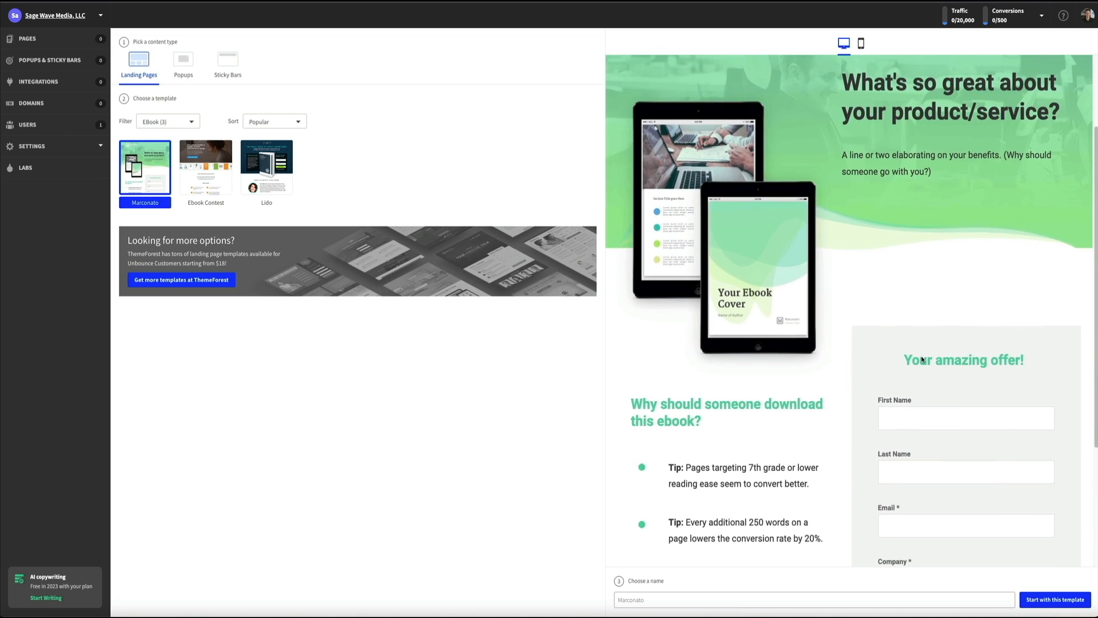
scroll(922, 359, down, 1)
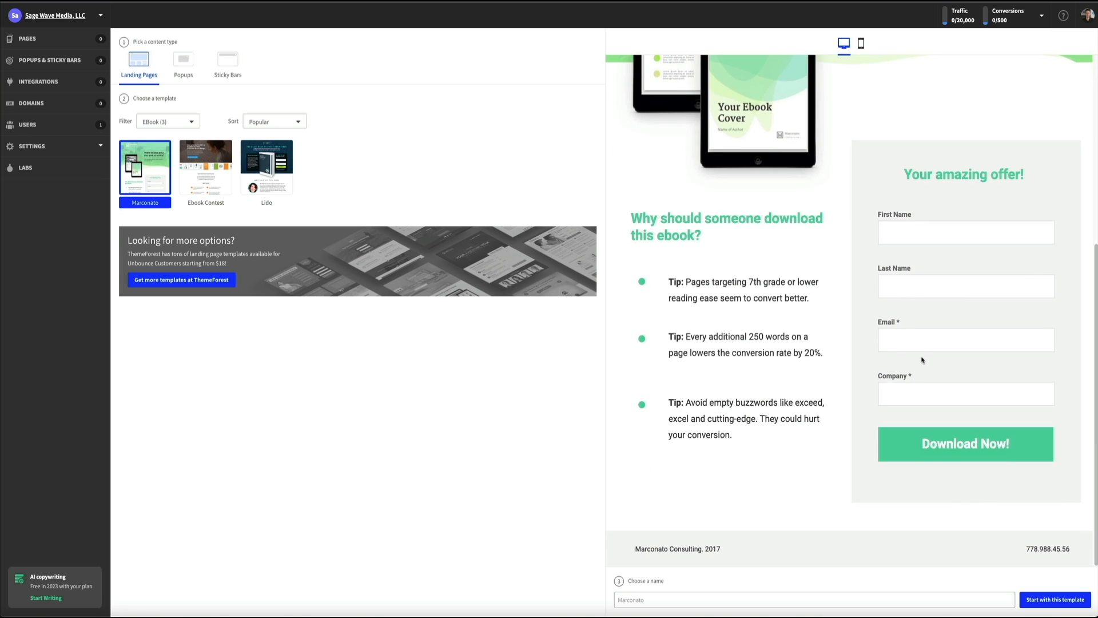
scroll(920, 355, up, 2)
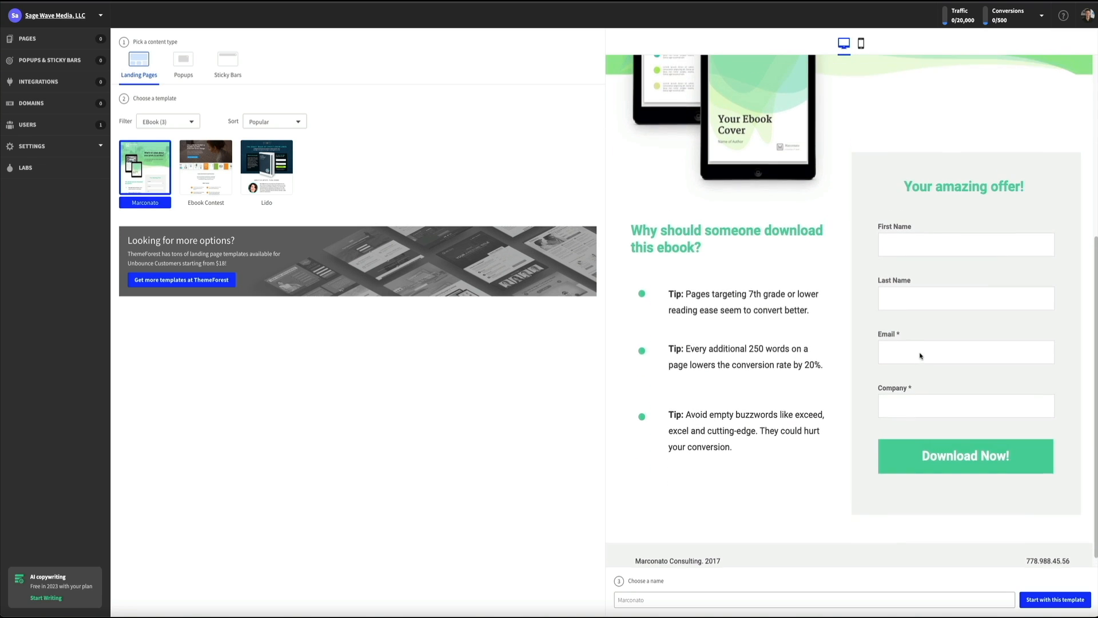
scroll(920, 355, up, 3)
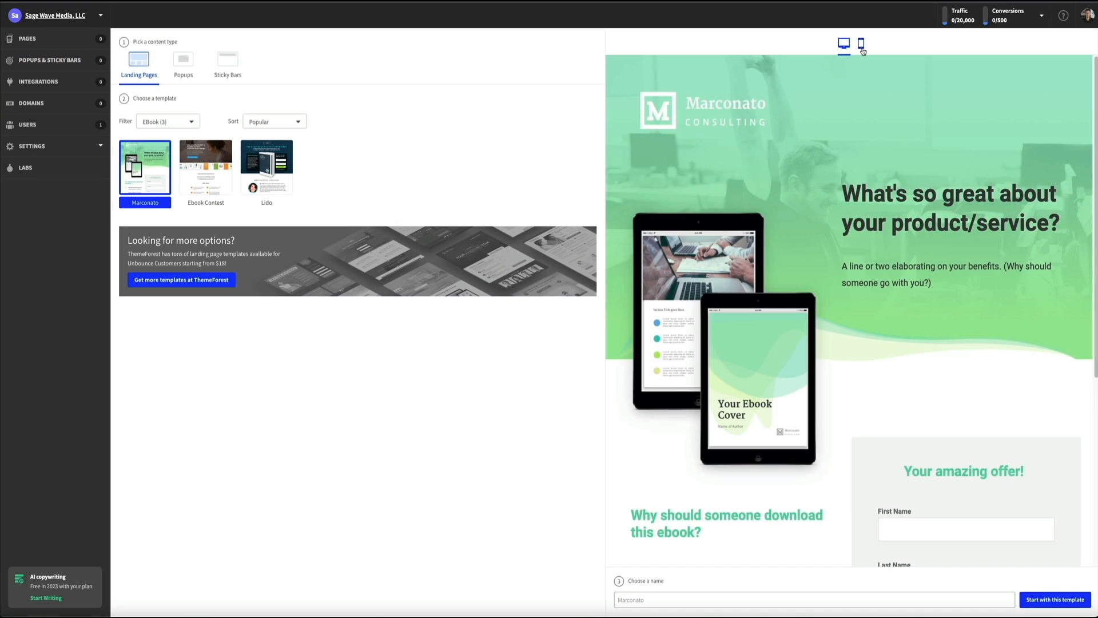
Look through the Marconato template's mobile preview down to its footer, and return to the desktop preview.
click(861, 44)
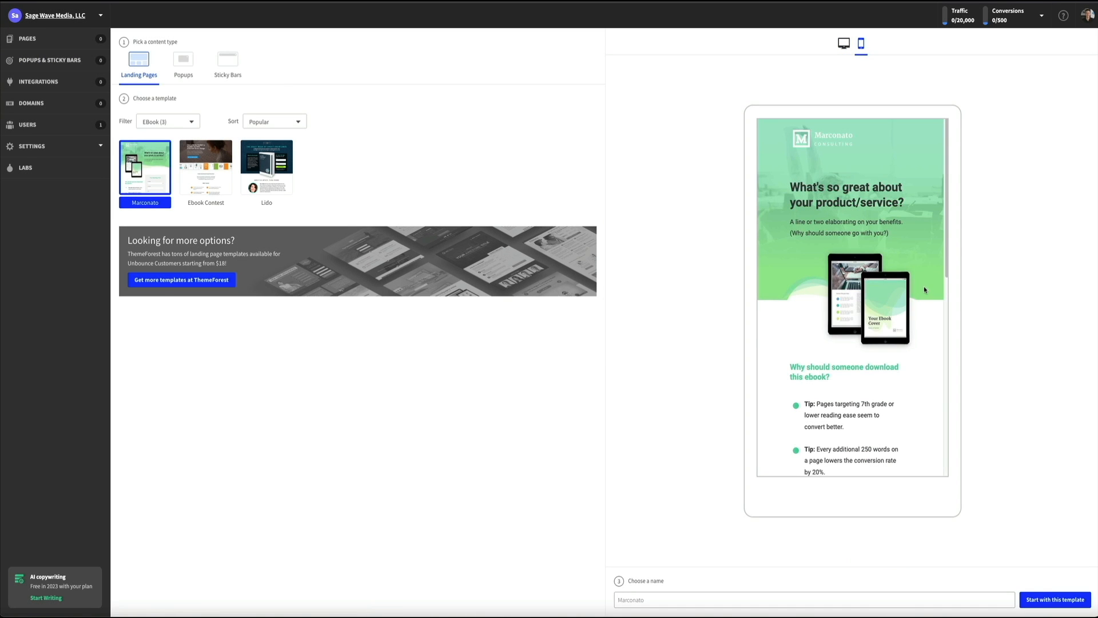
scroll(924, 288, down, 1)
scroll(925, 290, down, 5)
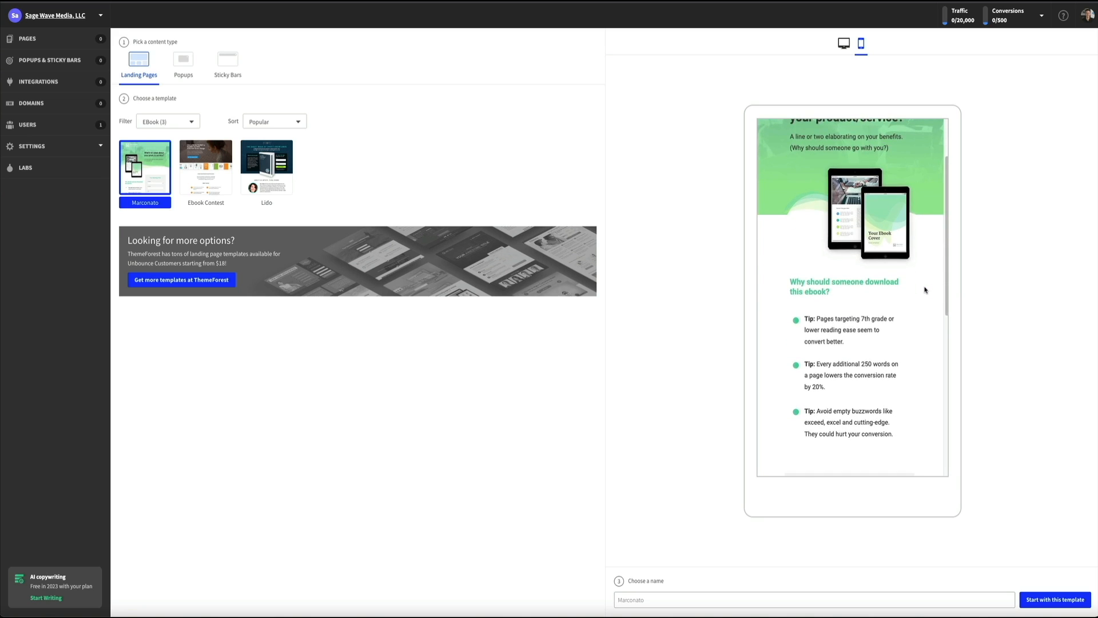
scroll(925, 289, down, 3)
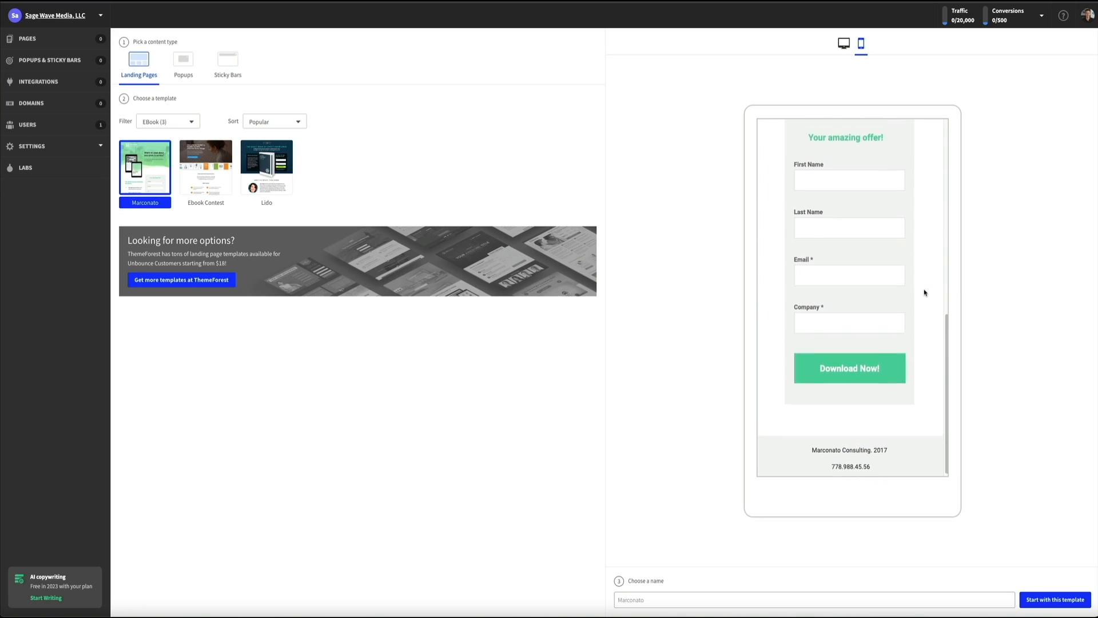
scroll(924, 292, up, 5)
scroll(925, 292, up, 4)
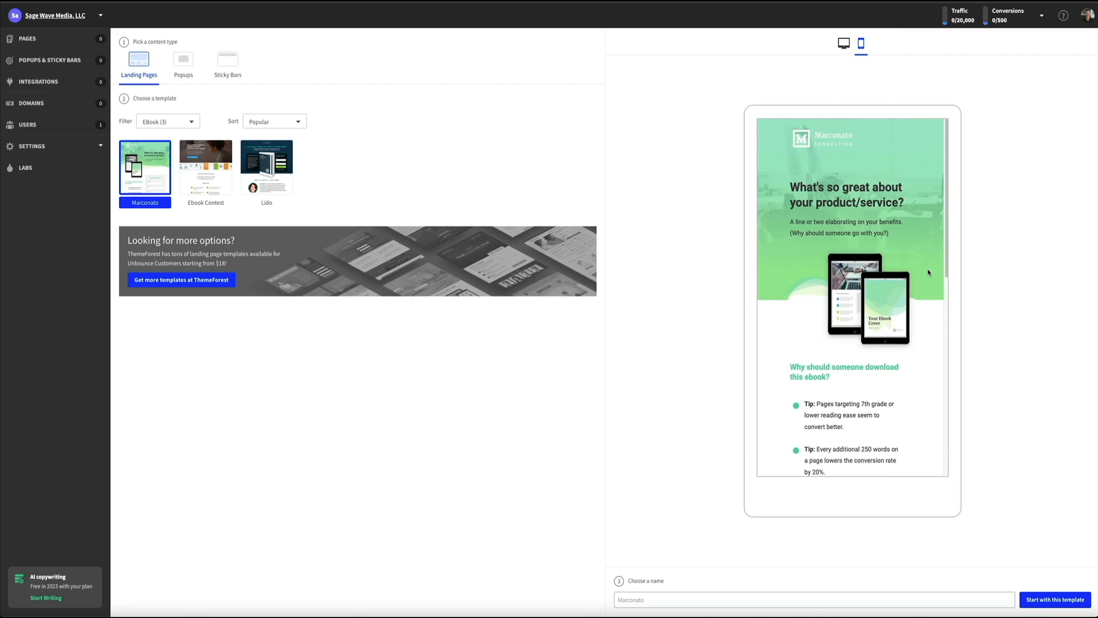
click(844, 45)
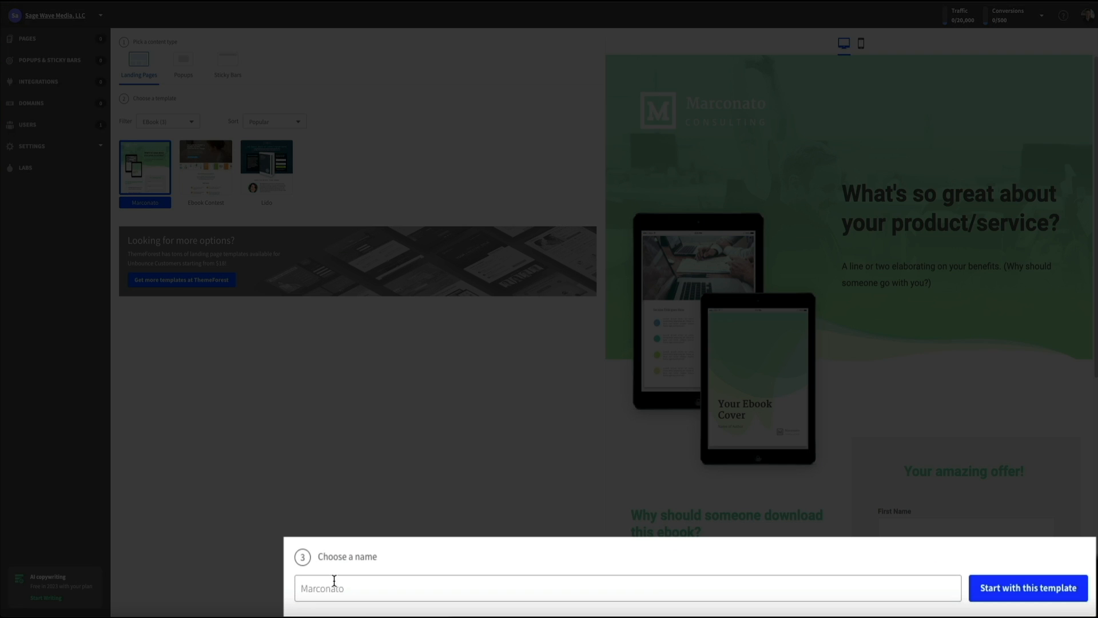
Name the page Food Blog Ebook and start building it with the Marconato template.
click(316, 587)
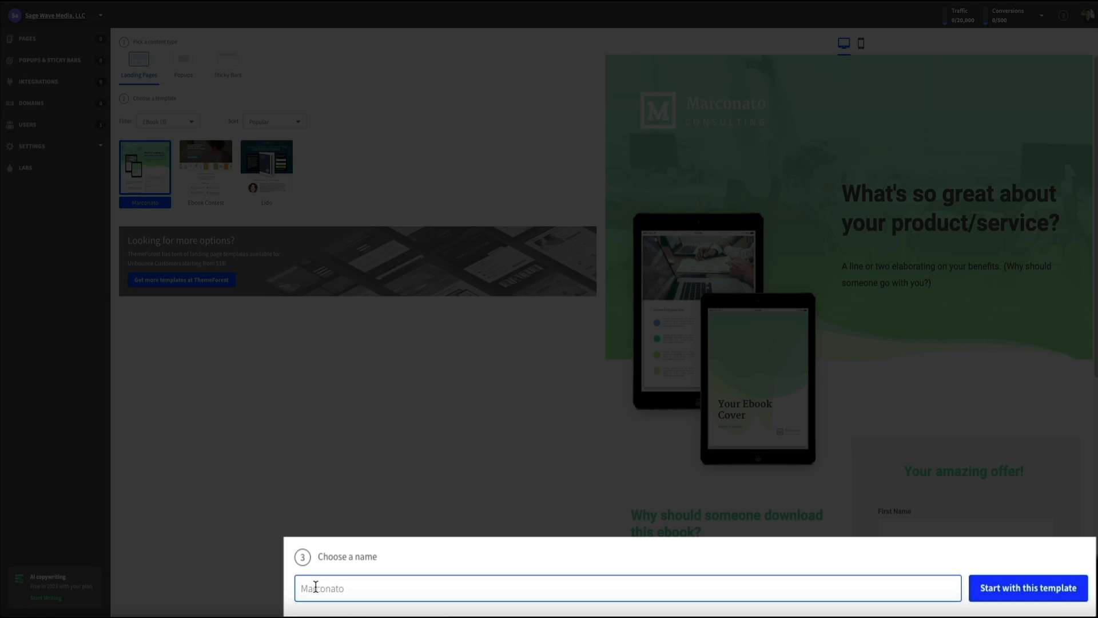
text(Food Blog Ebook)
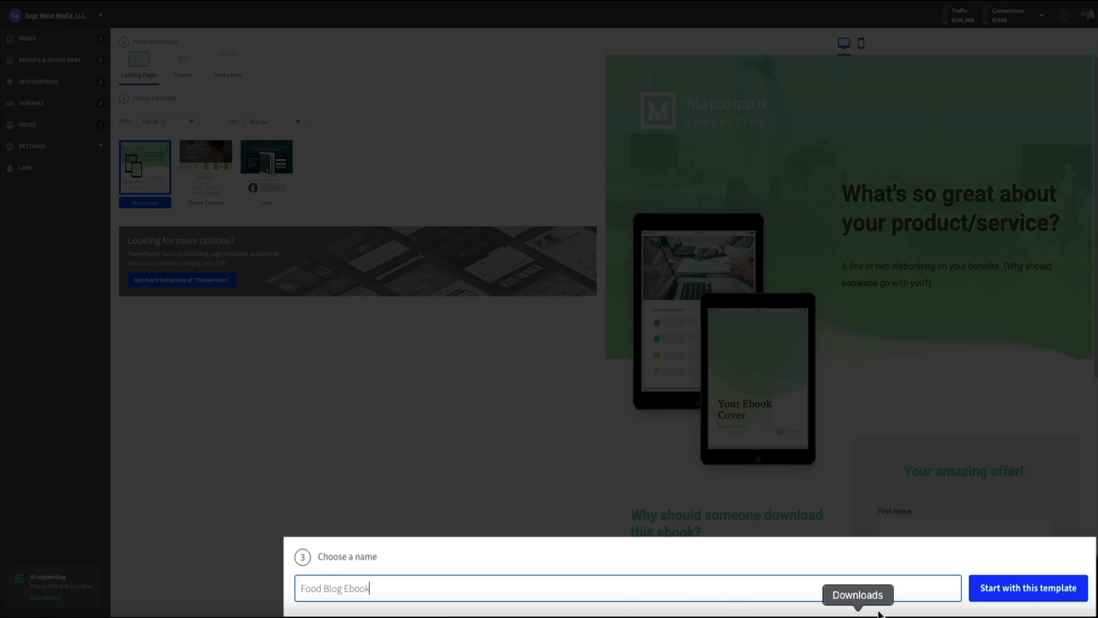
click(1028, 598)
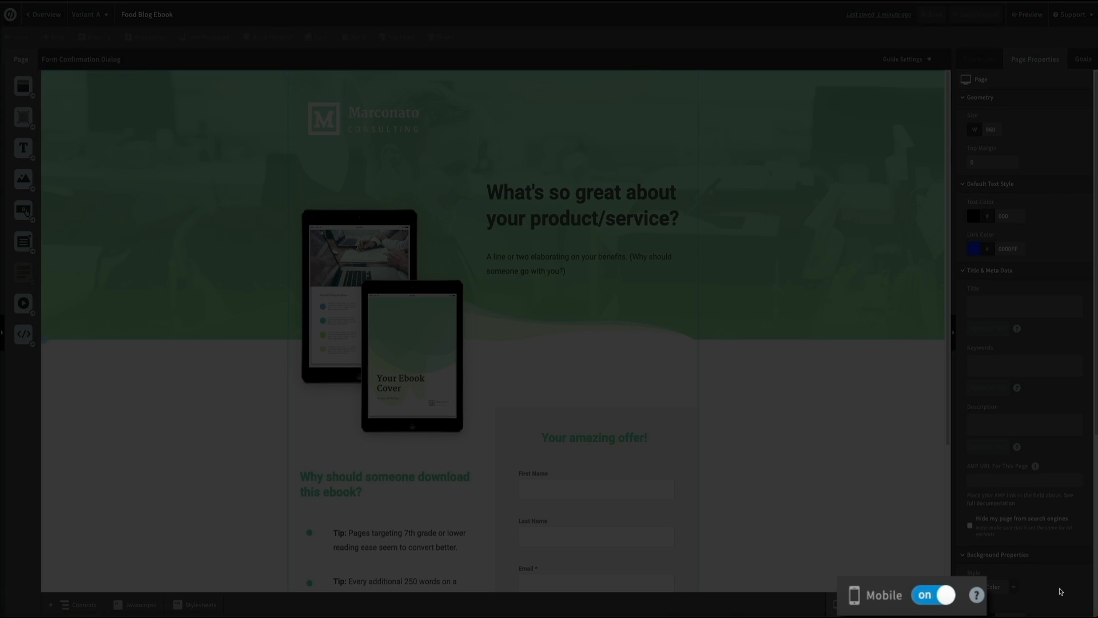
Turn on the page's mobile version, check its mobile layout after dismissing the responsive introduction, and return to the desktop layout.
click(945, 598)
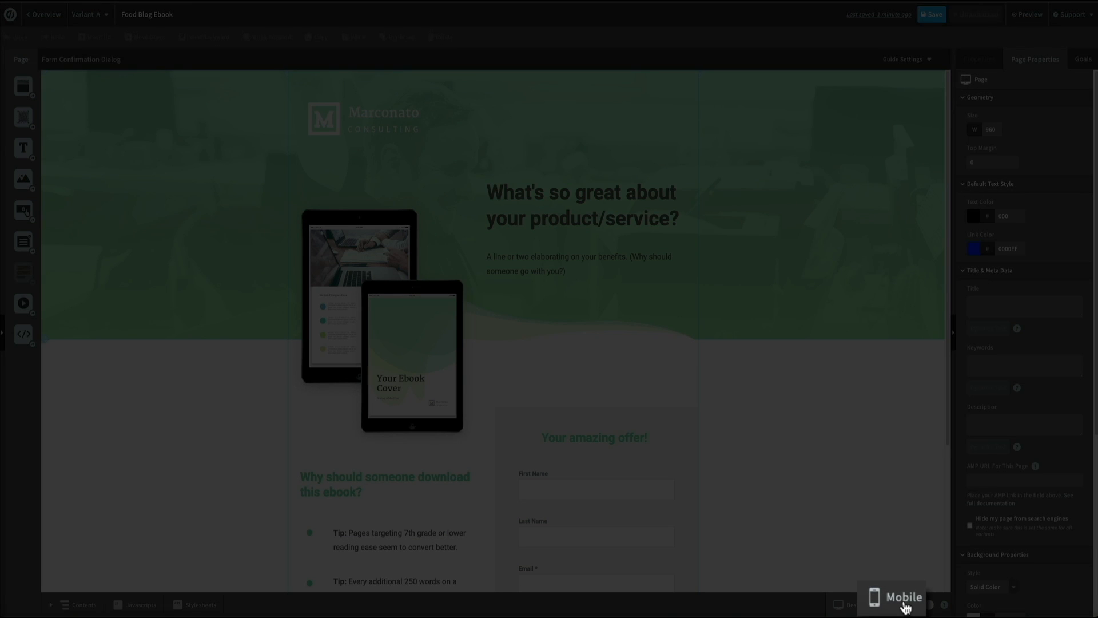
click(903, 606)
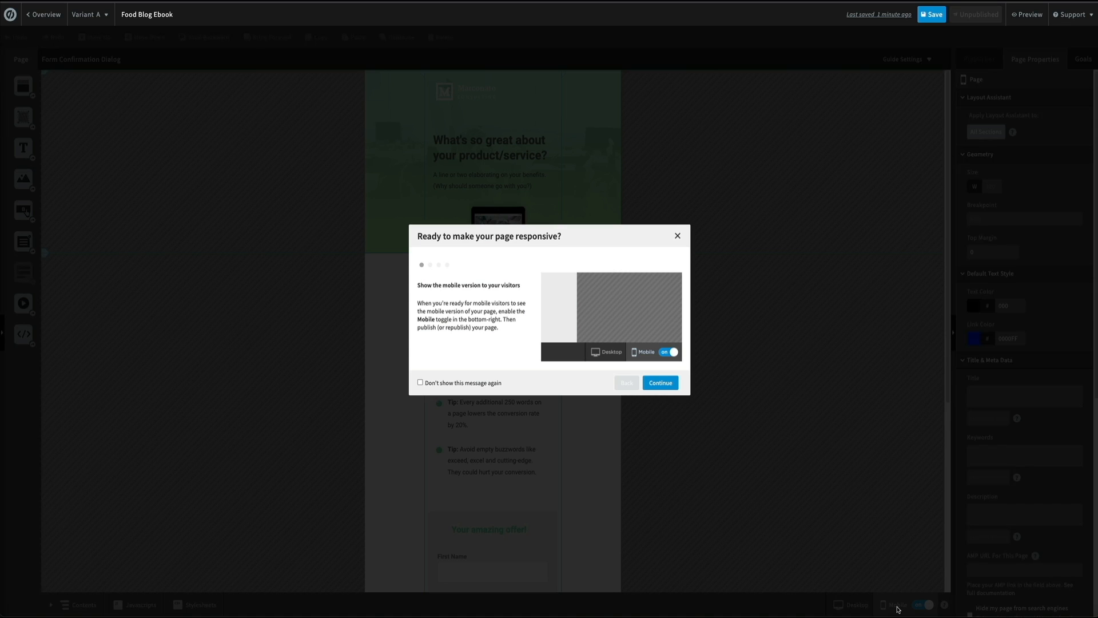
click(677, 236)
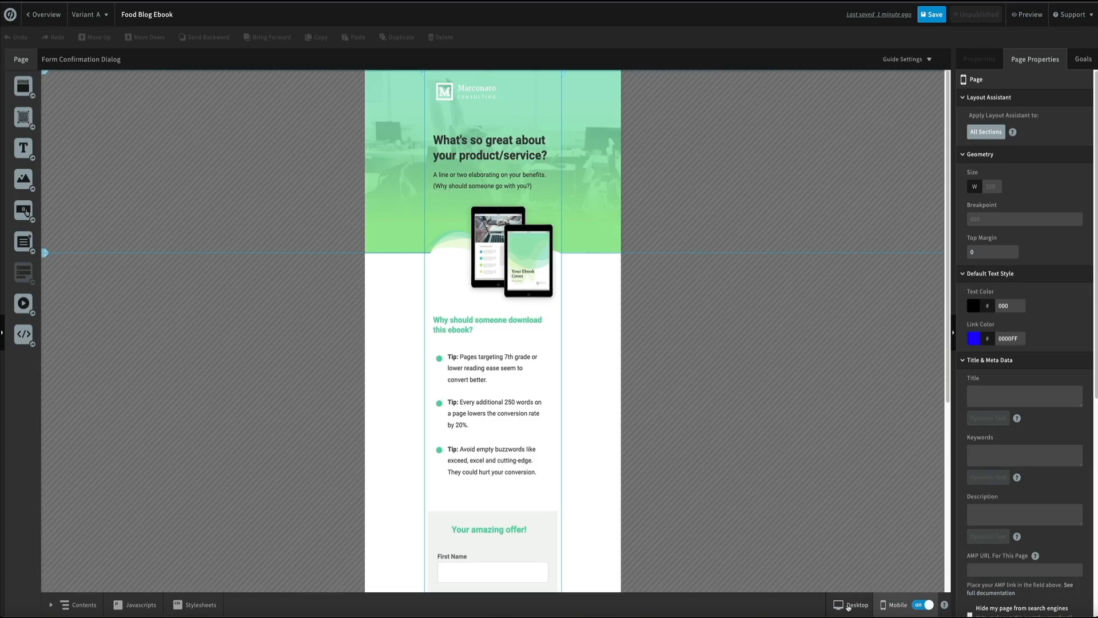
click(853, 605)
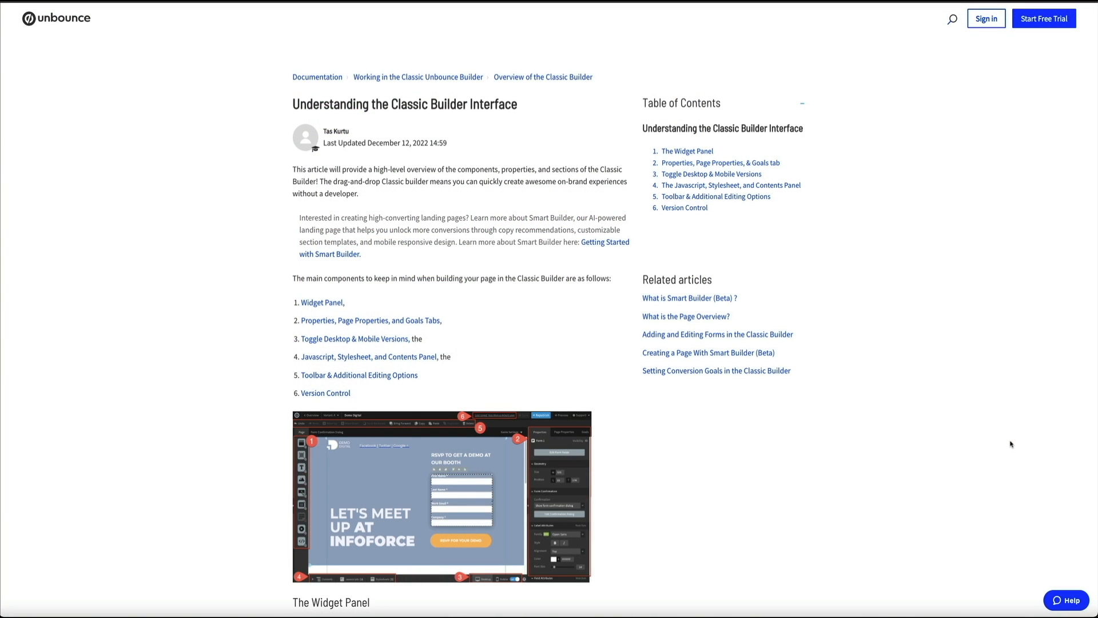
Read the Classic Builder interface article from its component overview through the Widget Panel elements.
scroll(1010, 444, down, 3)
scroll(1010, 444, down, 6)
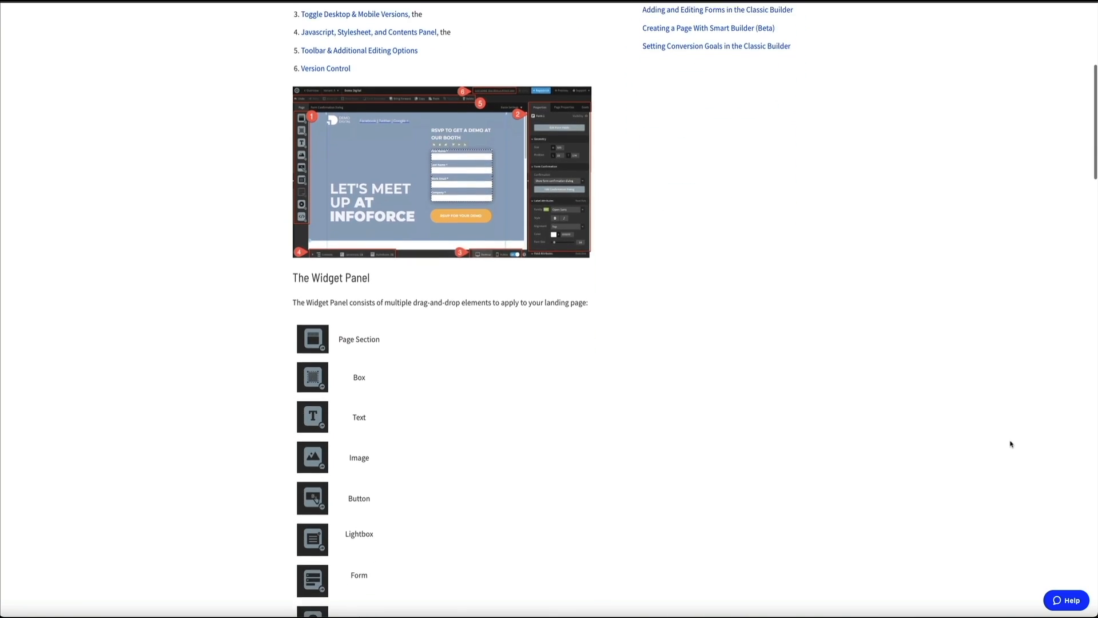
scroll(1010, 444, down, 5)
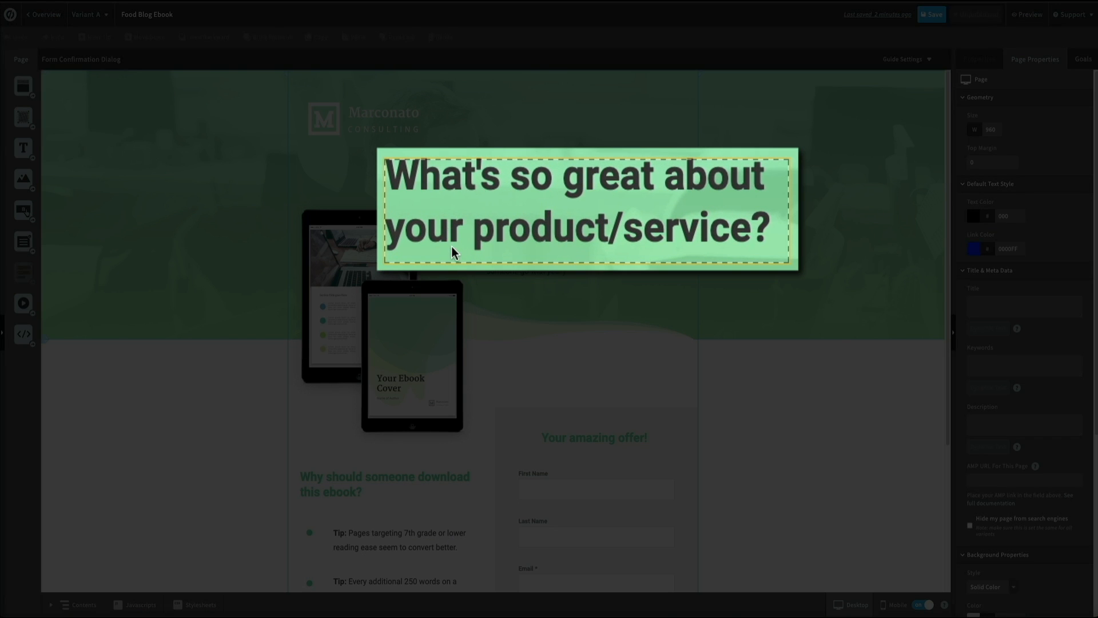
Select the page headline and look through its font, paragraph, geometry, border, background and metadata properties.
click(451, 247)
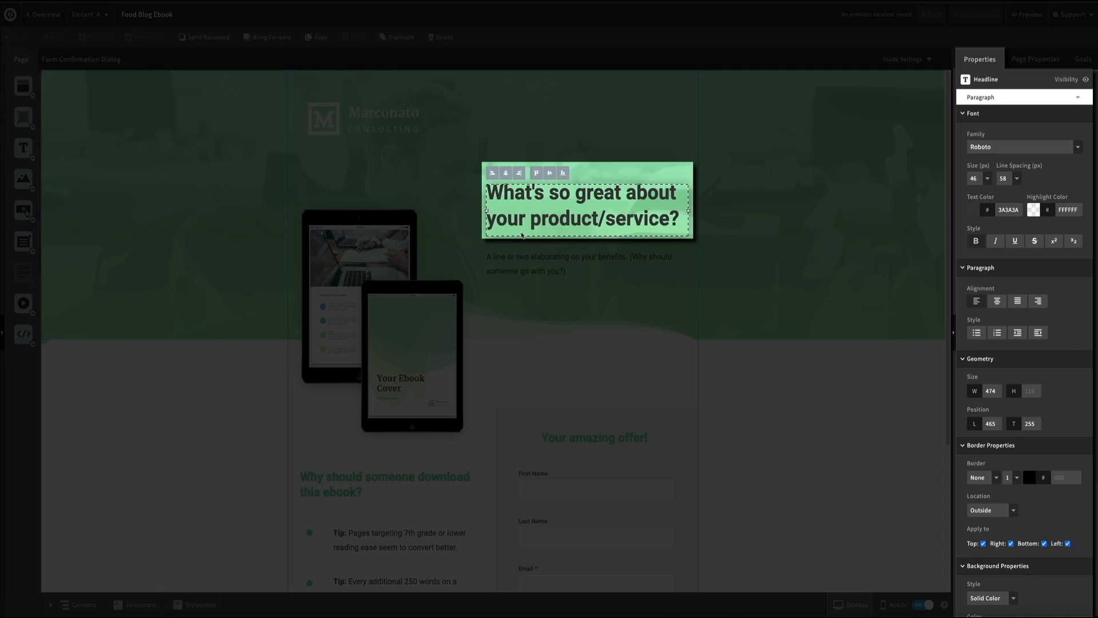
scroll(1071, 359, down, 4)
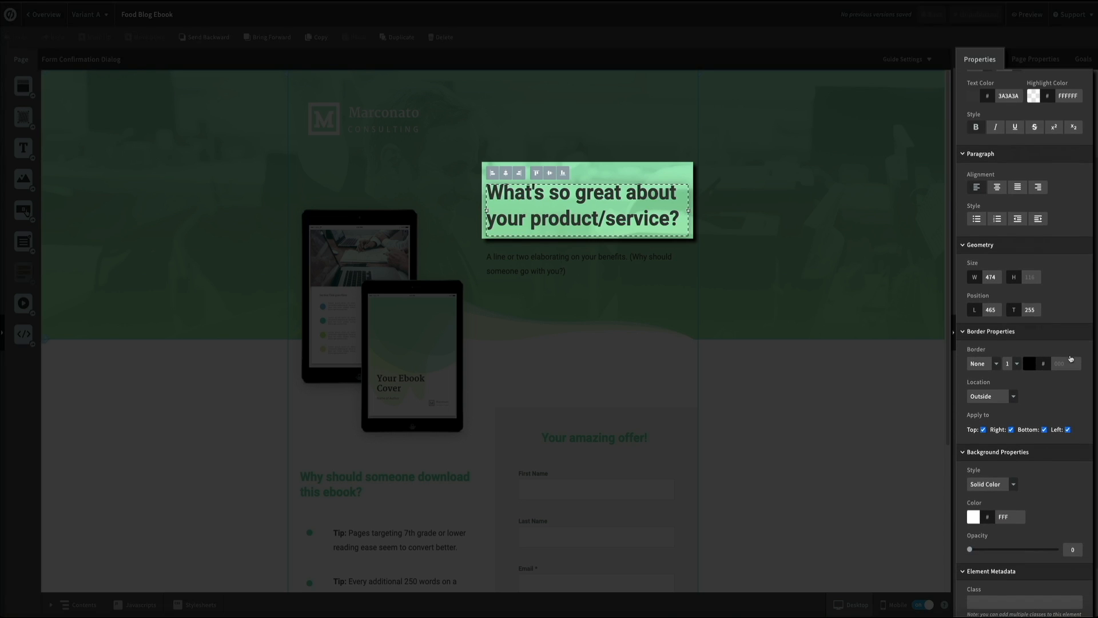
scroll(1071, 359, down, 2)
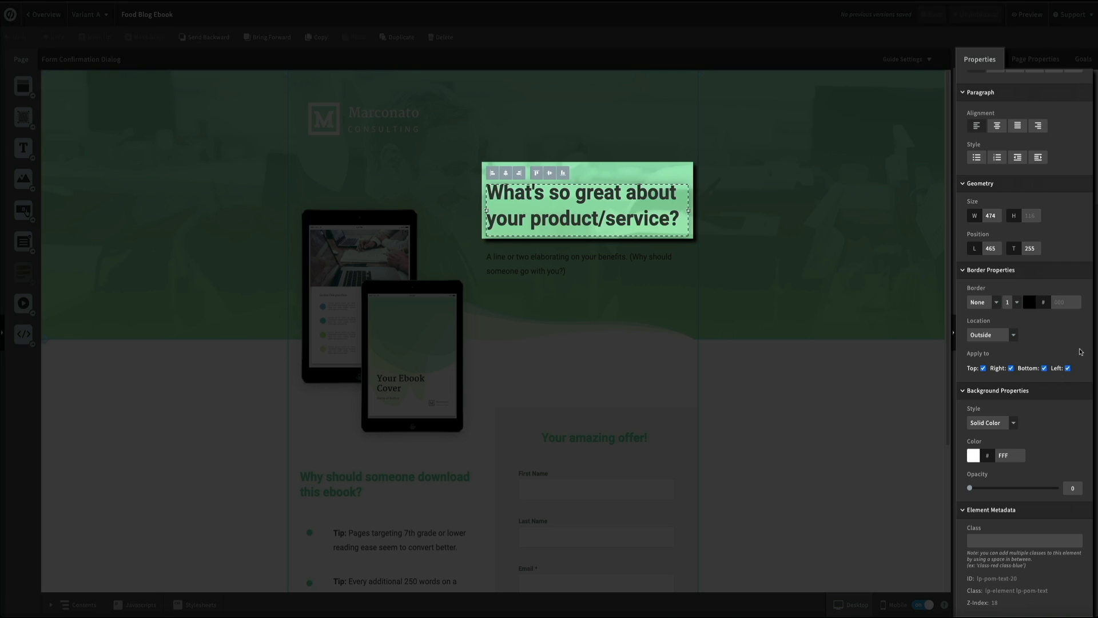
scroll(1081, 352, up, 6)
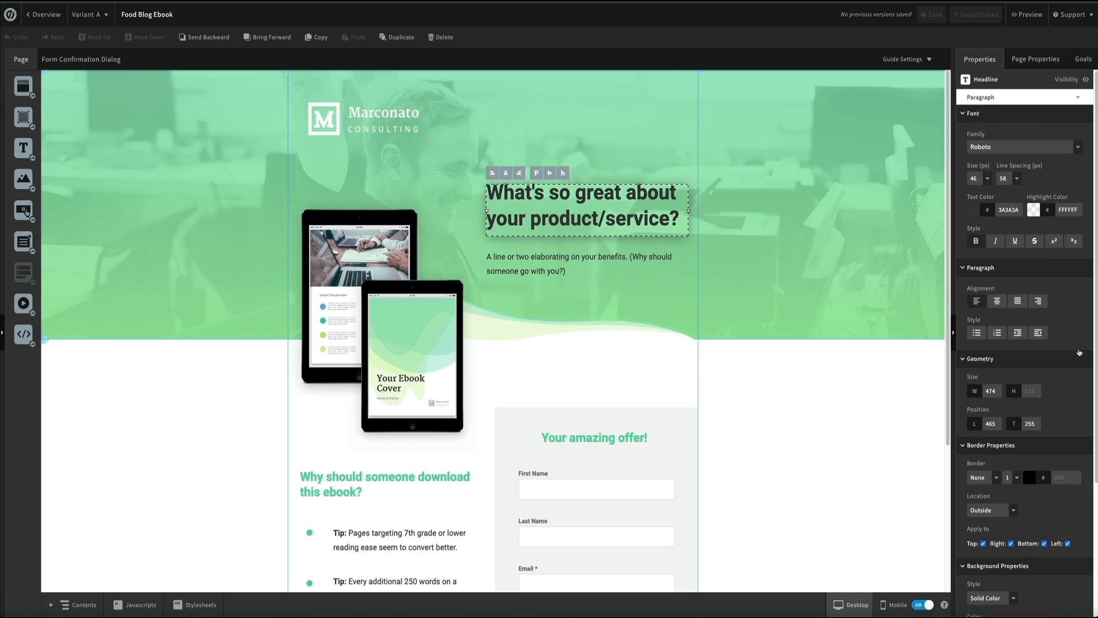
Replace the headline text with "Ready to Start Your Food Blog the Right Way?".
double_click(650, 219)
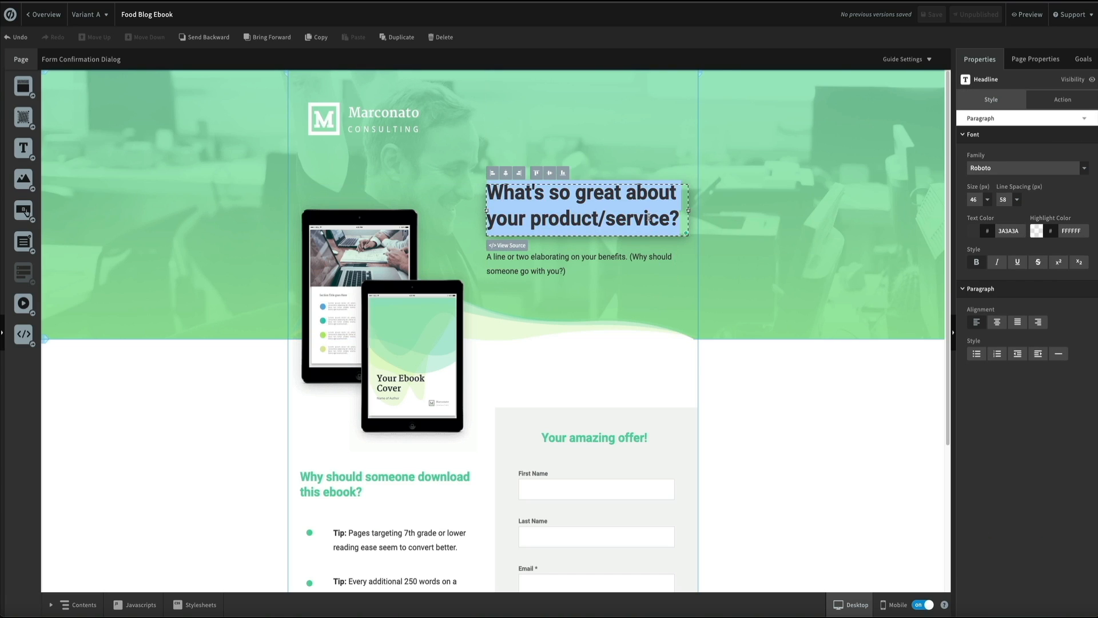
text(Rea)
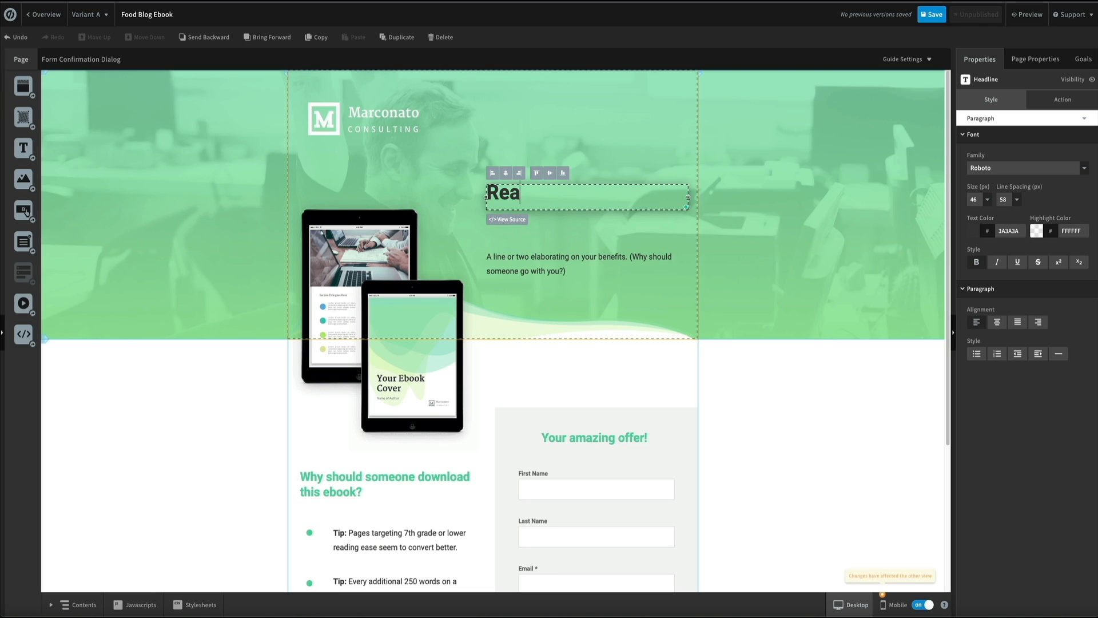
text(dy to Start )
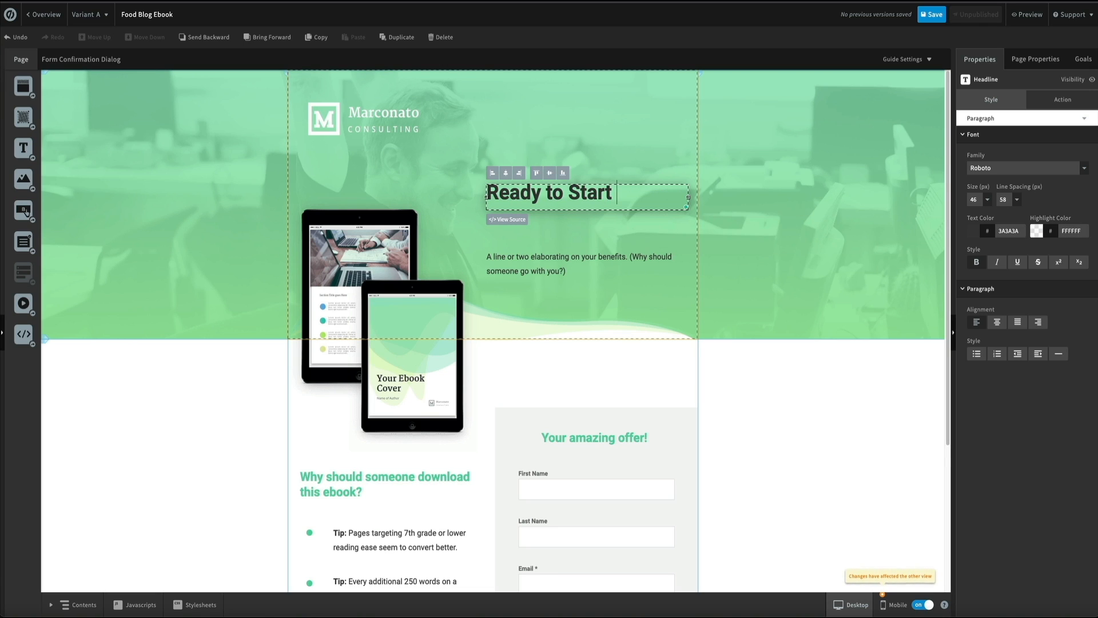
text(Your Food Blo)
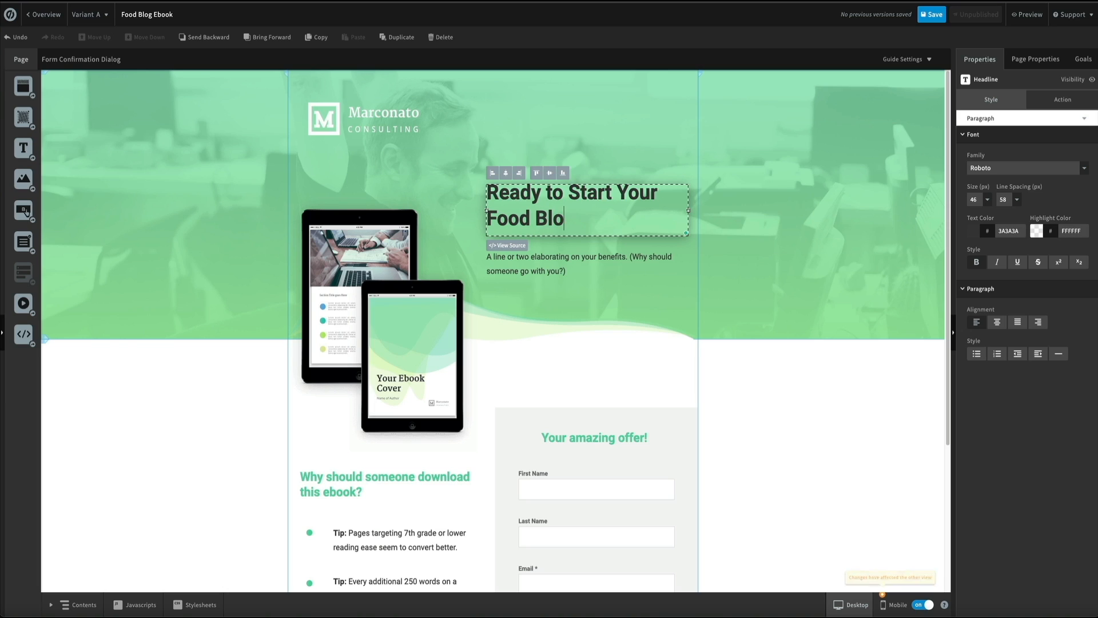
text(g the Right )
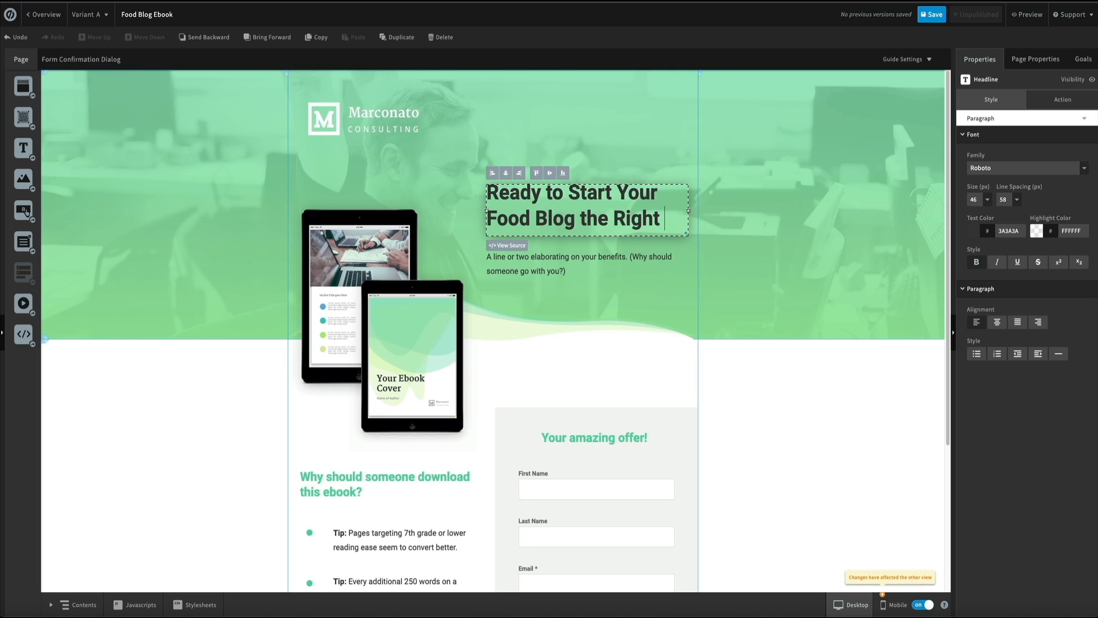
text(Way?)
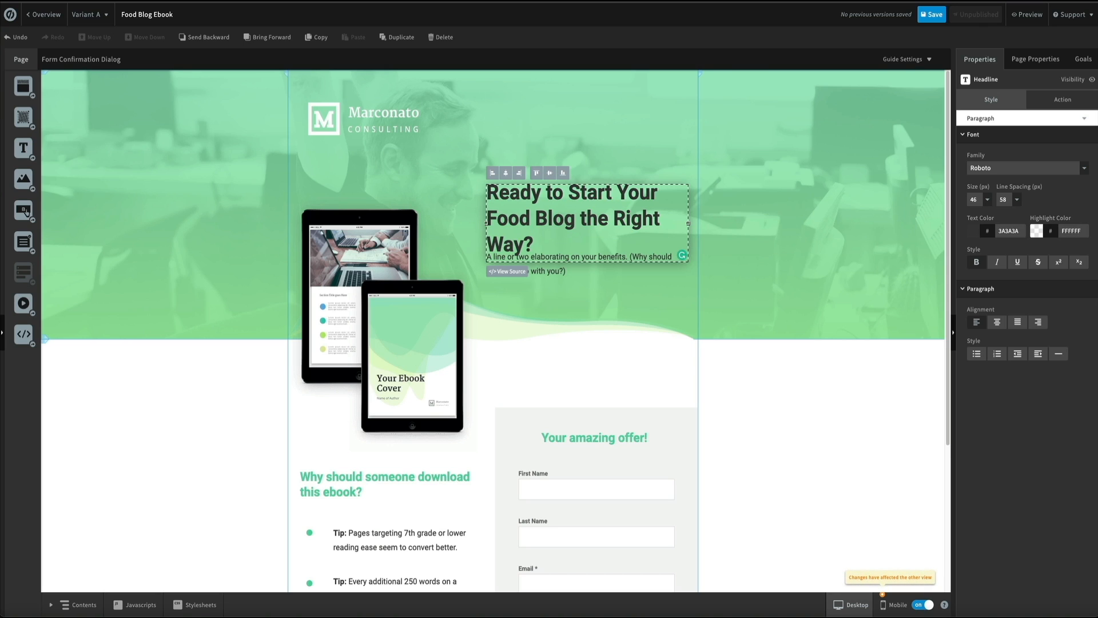
click(738, 326)
Move the headline up to a top position of about 228 so it clears the text line below.
click(603, 216)
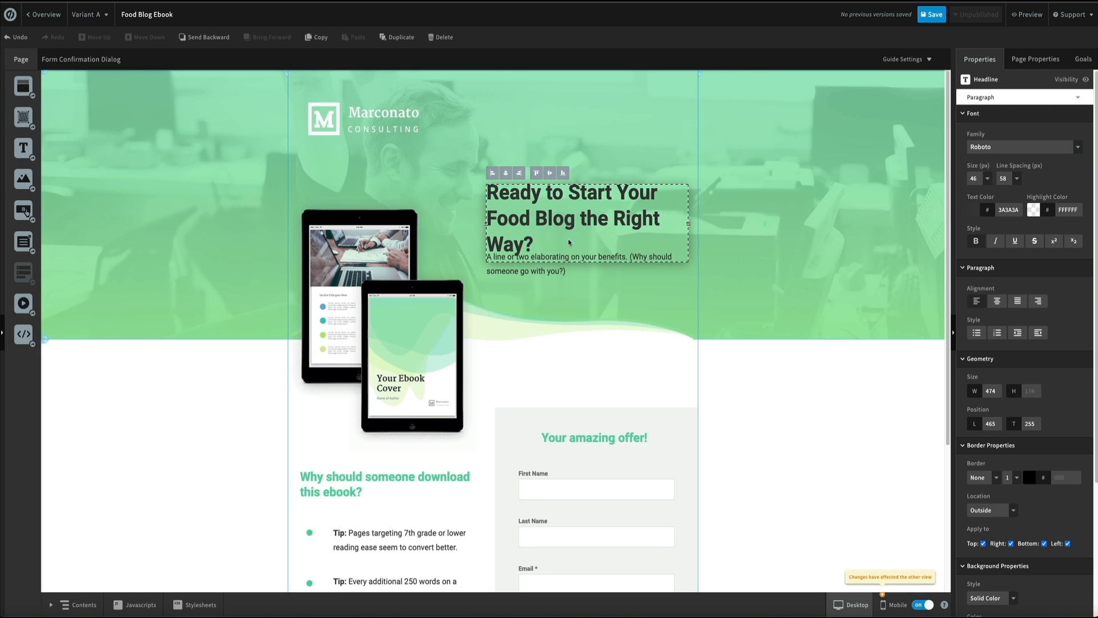
mouse_move(569, 242)
mouse_down()
mouse_move(566, 214)
mouse_move(526, 198)
mouse_move(569, 197)
mouse_move(568, 230)
mouse_up()
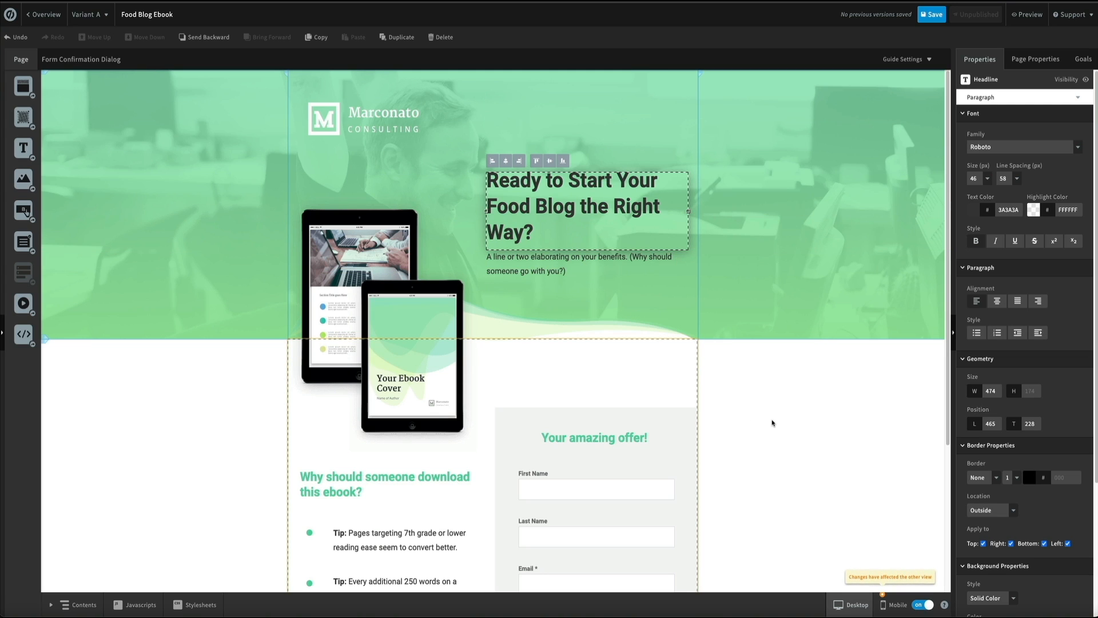
click(772, 423)
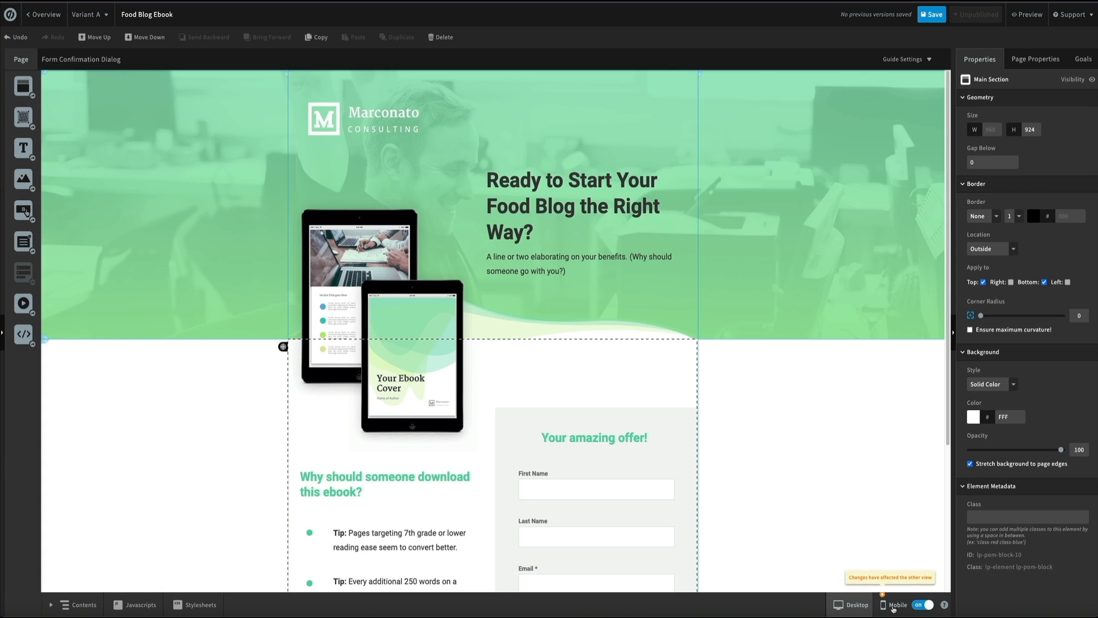
In the mobile version, move the headline up clear of the benefits line, and return to the desktop layout.
click(893, 605)
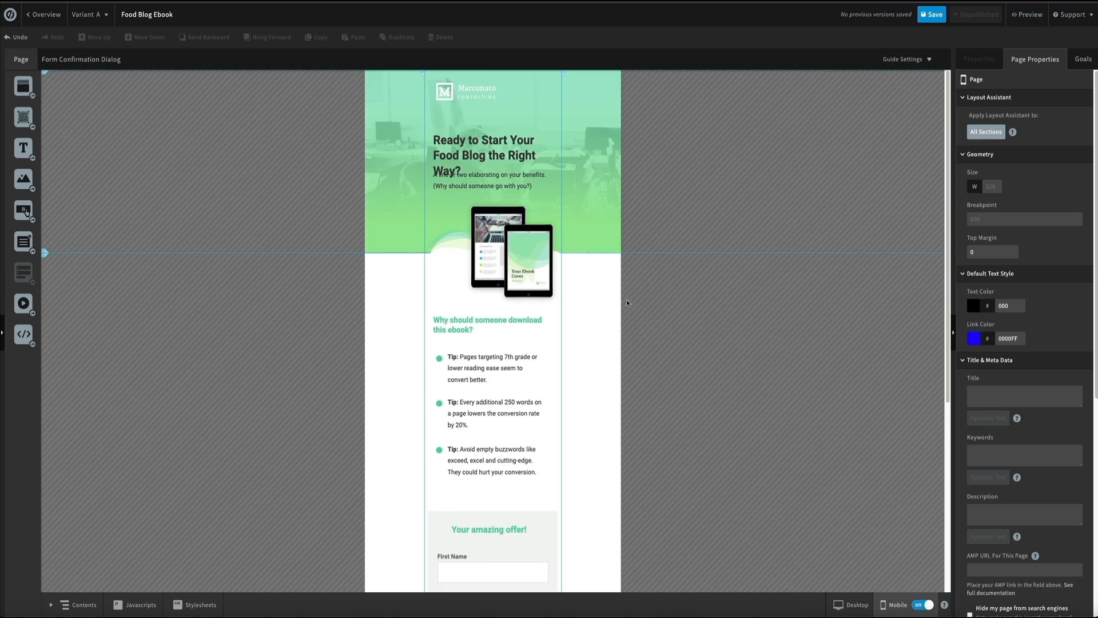
drag(468, 158, 467, 147)
click(732, 387)
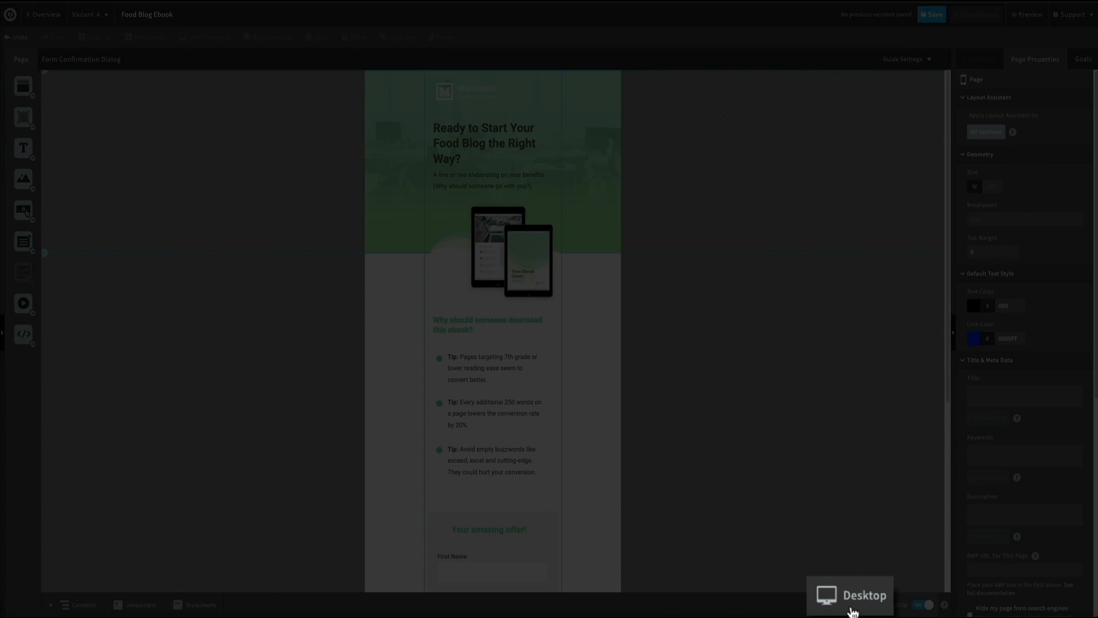
click(852, 610)
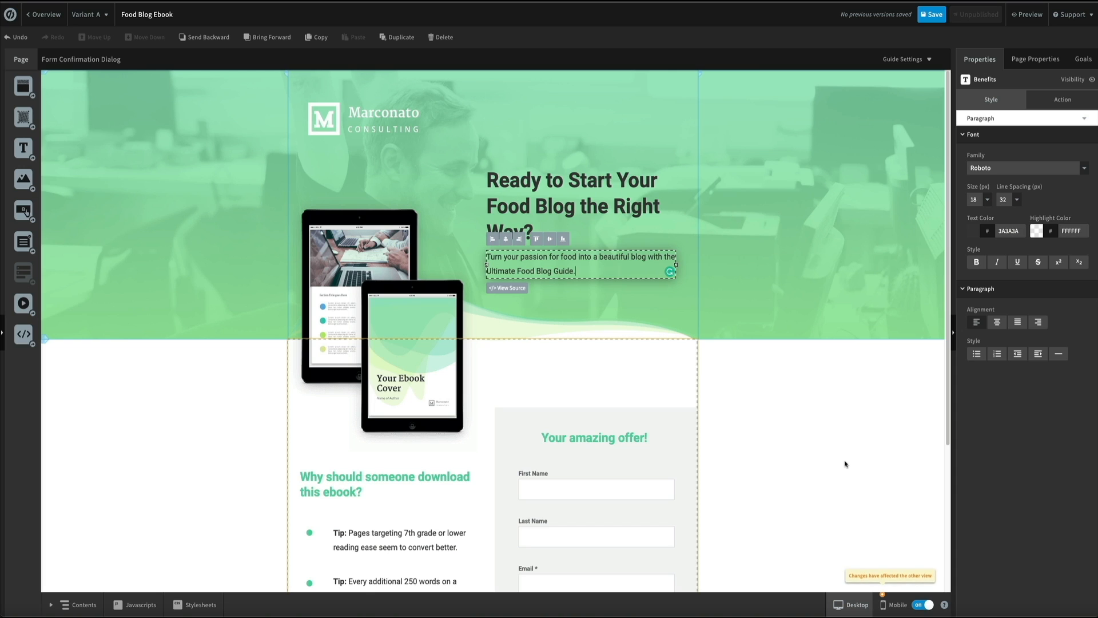
Change the bullet list's heading to "What's Included?" and the form headline to "Send Me the Ebook!".
double_click(384, 484)
text(What's Included?)
double_click(594, 438)
text(Send Me the Ebook!)
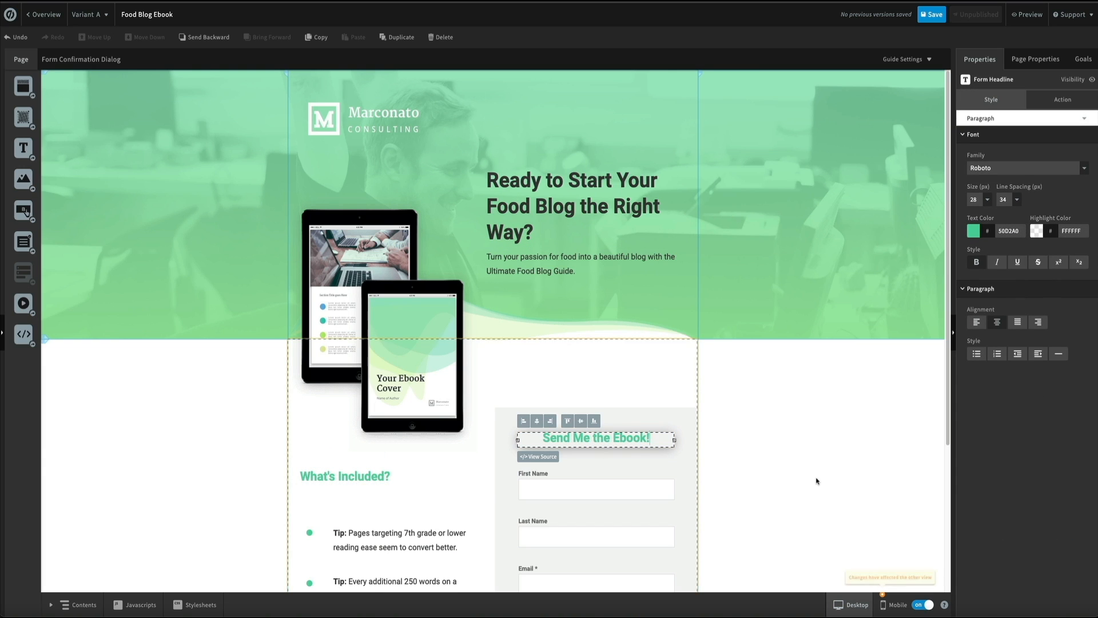
Replace the first bullet text with "50+ pages on how to set up your web hosting, Wordpress food blog, plugins, & more.", bolding "50+ pages".
scroll(887, 480, down, 4)
double_click(430, 345)
text(50+ pages on how to set up your web hosting, Wordpress food blog, plugins, & more.)
key(ctrl+a)
key(ctrl+b)
click(791, 363)
drag(334, 330, 369, 330)
key(ctrl+b)
click(792, 362)
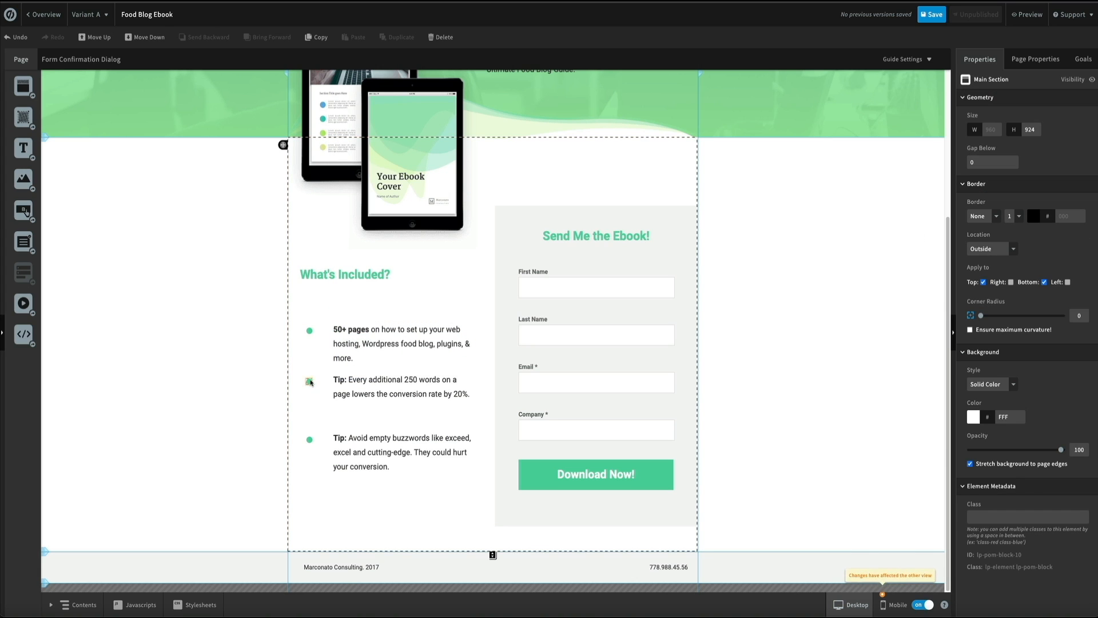
Replace the second bullet text with "Over 4 hours of video instruction with easy click-by-click tutorials and walkthroughs.", bolding "4 hours of video".
double_click(400, 395)
key(ctrl+a)
text(Over 4 hours of video instruction with easy click-by-click tutorials and walkthroughs)
drag(350, 388, 406, 387)
key(ctrl+b)
click(366, 457)
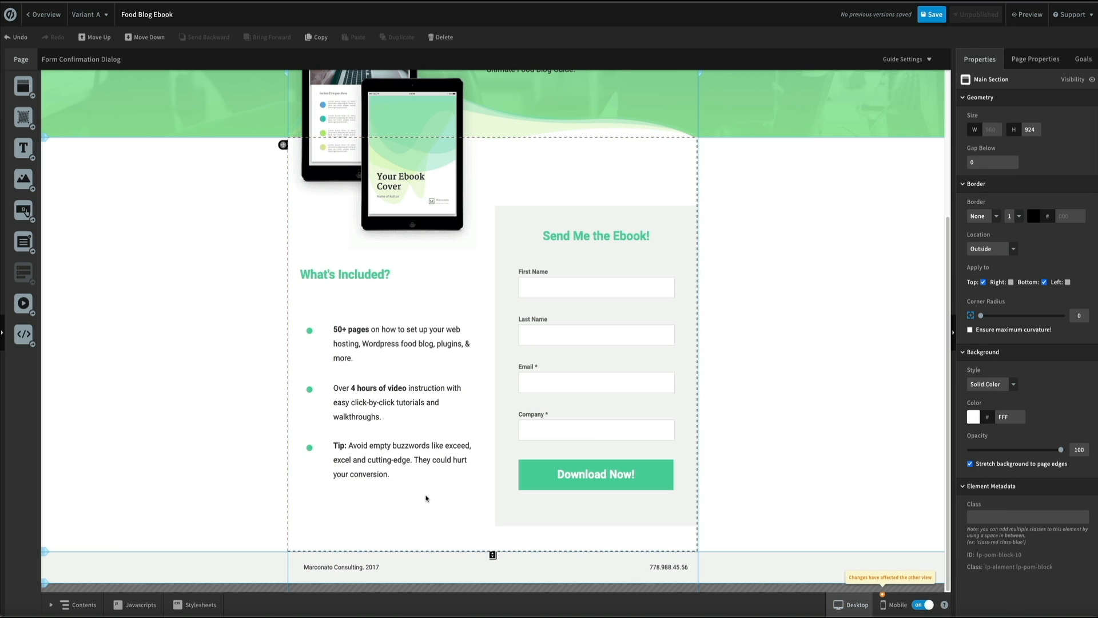
key(Escape)
Rewrite the third bullet as "Plus, bonus content on how to set up your email marketing and blog monetization strategies." with "bonus content" in bold.
double_click(366, 464)
key(ctrl+a)
text(Plus, bonus content on how to set up your email marketing and blog monetization strategies.)
key(ctrl+a)
drag(352, 450, 411, 450)
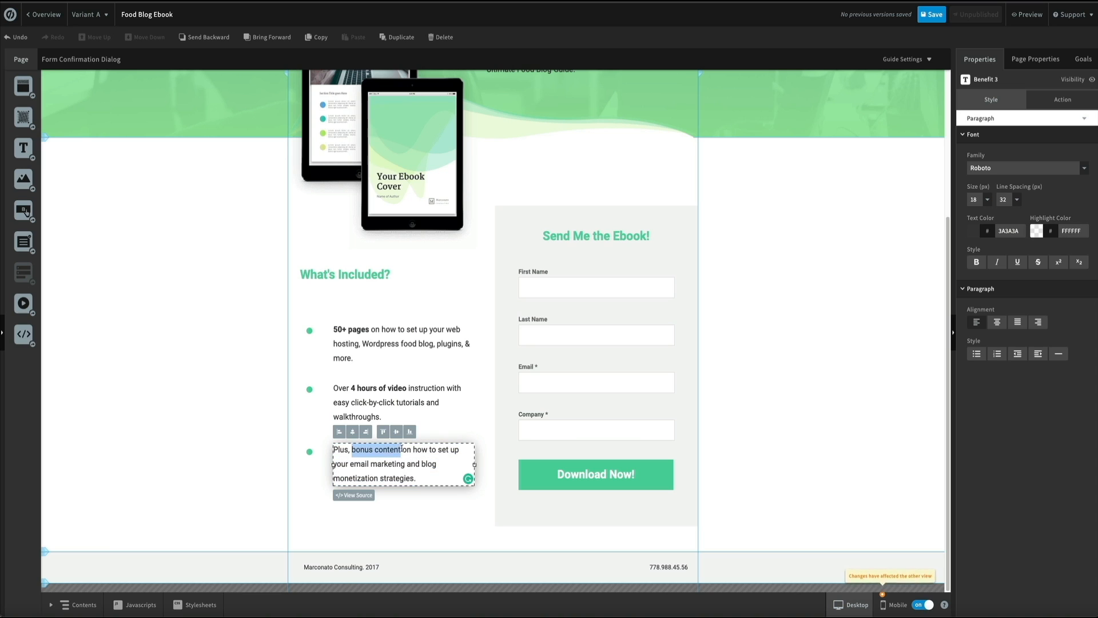
key(ctrl+b)
click(841, 497)
Move the "What's Included?" heading closer to and centred over the bullets, at about 124 from the left and 320 from the top.
mouse_move(322, 277)
mouse_down()
mouse_move(528, 280)
mouse_move(328, 280)
mouse_up()
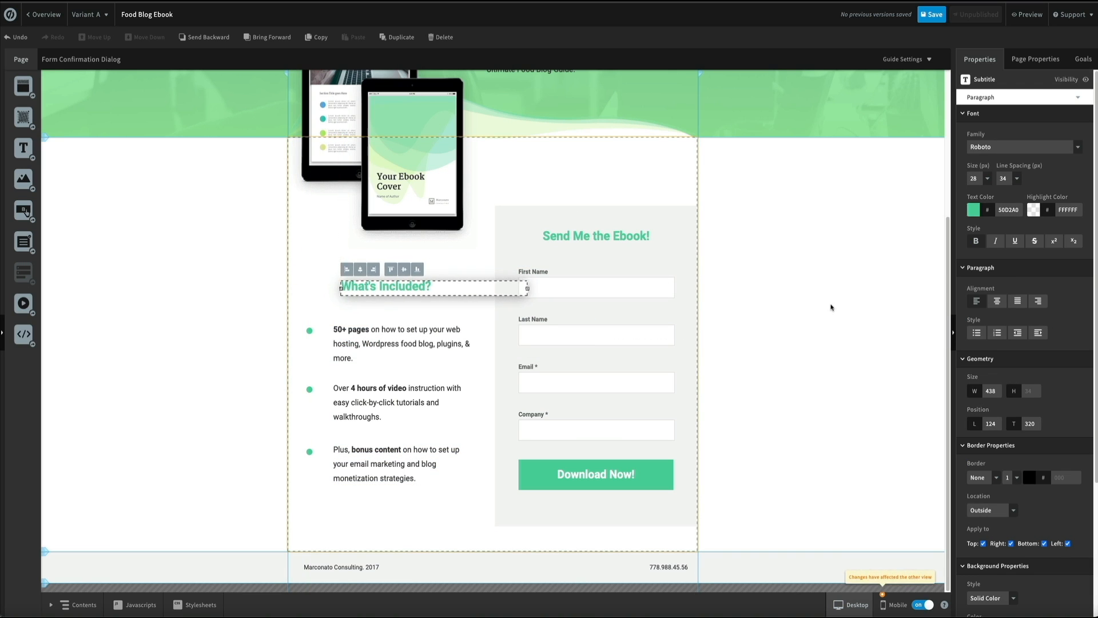
click(838, 307)
Change the footer's company name to "Blog With Ben" and delete the footer phone number.
click(325, 566)
triple_click(325, 566)
text(Blog With Ben)
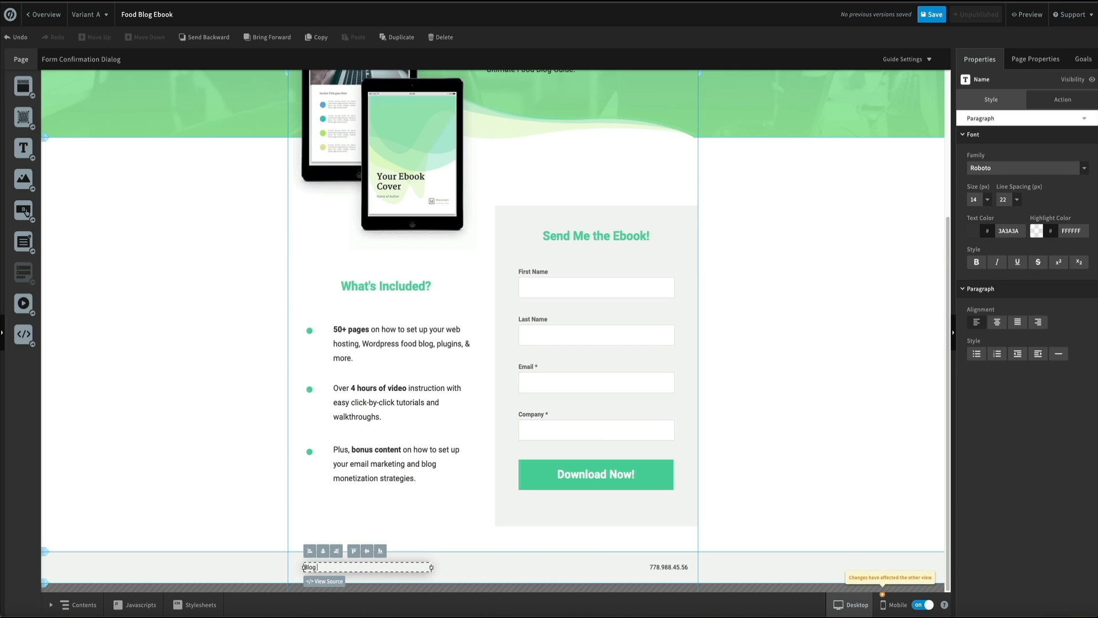
click(669, 567)
key(Delete)
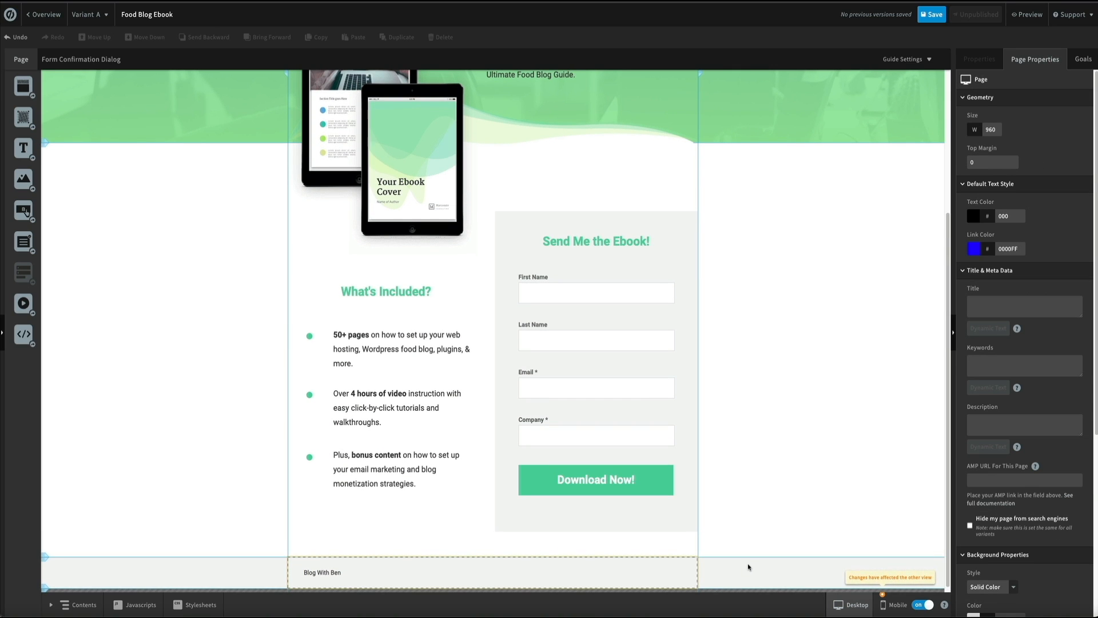
Edit the signup form's fields to remove Last Name and Company, keeping First Name and Email.
double_click(682, 278)
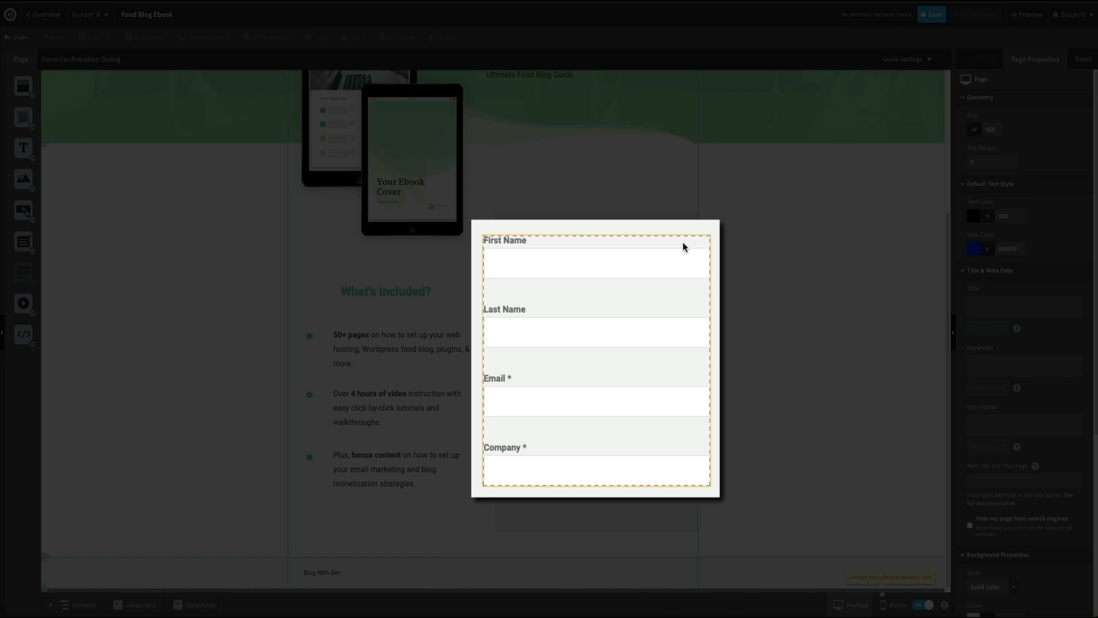
key(Escape)
click(657, 280)
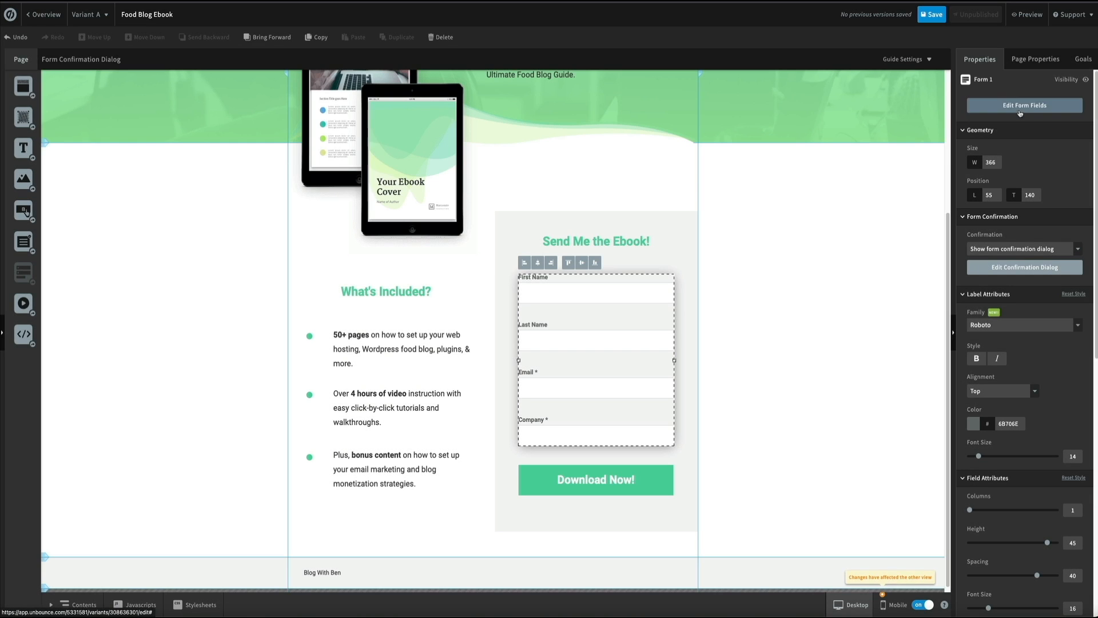
click(1024, 105)
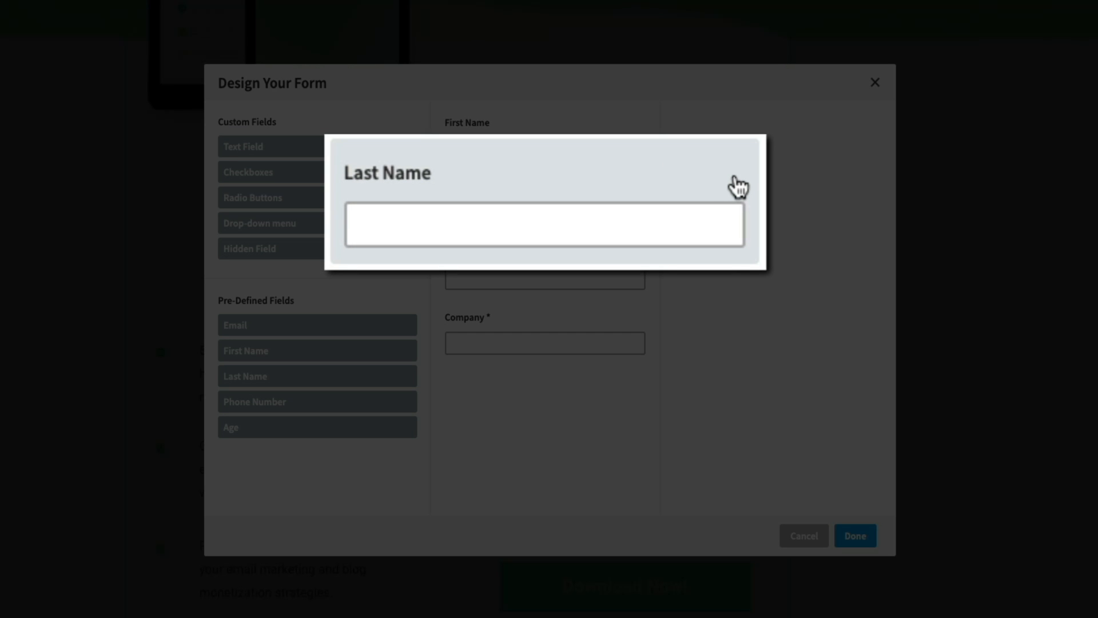
click(738, 186)
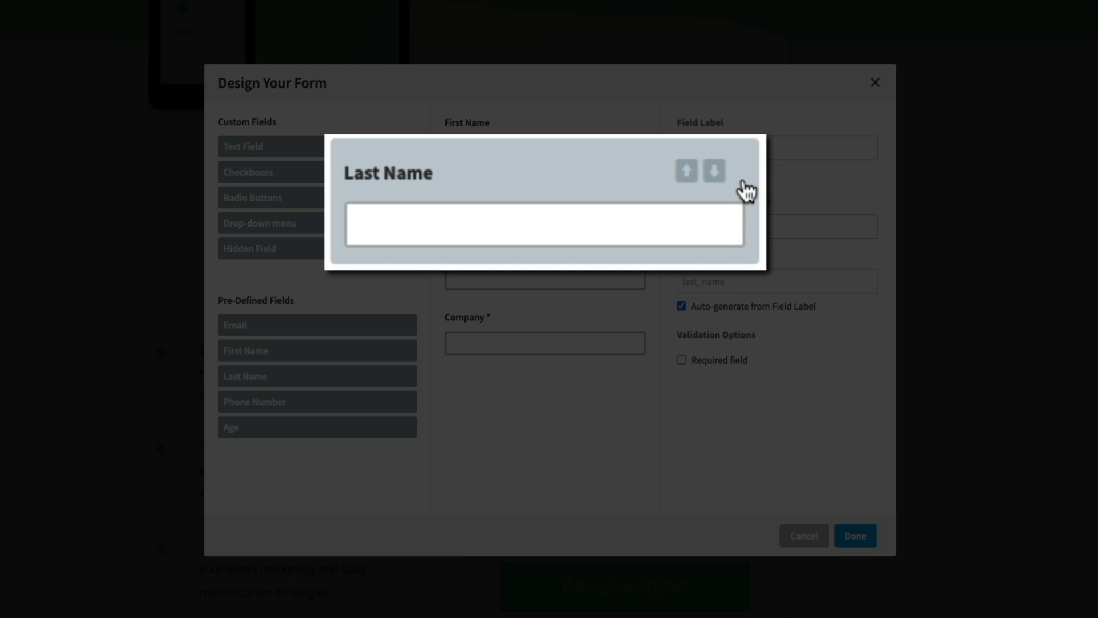
click(742, 175)
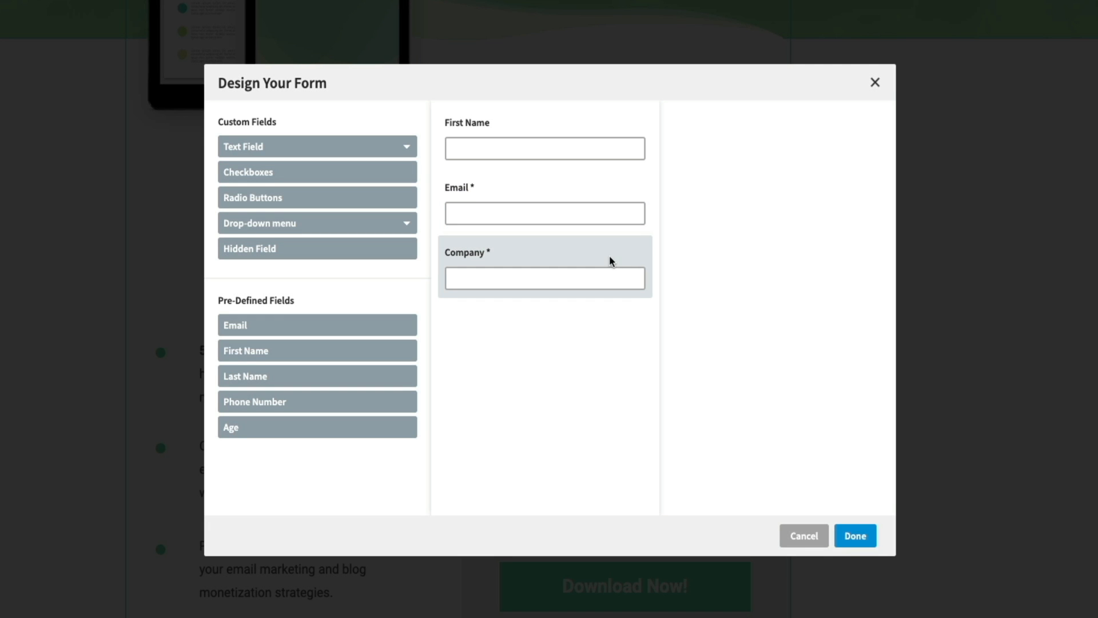
click(626, 261)
click(648, 260)
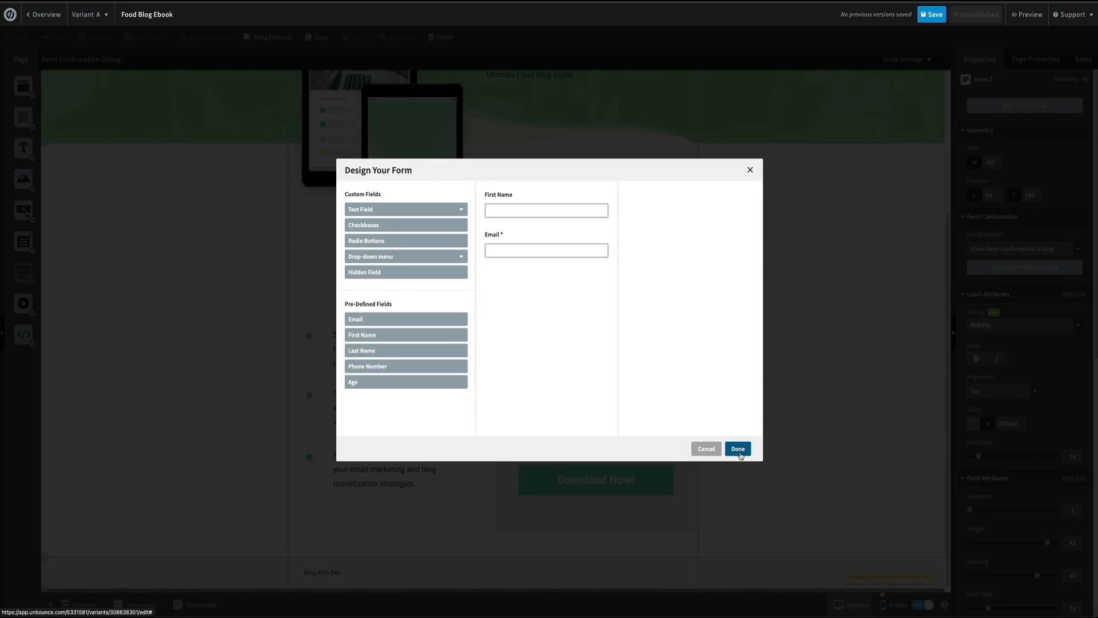
click(738, 450)
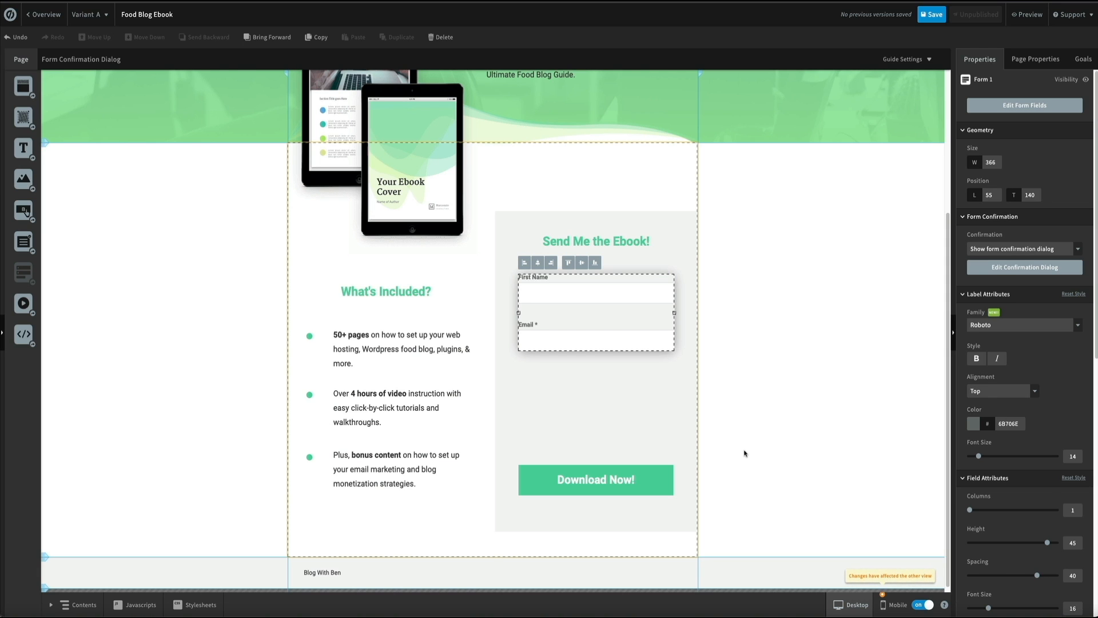
Lower the top edge of the signup form container and move the "Download Now!" button up beneath the Email field.
click(750, 454)
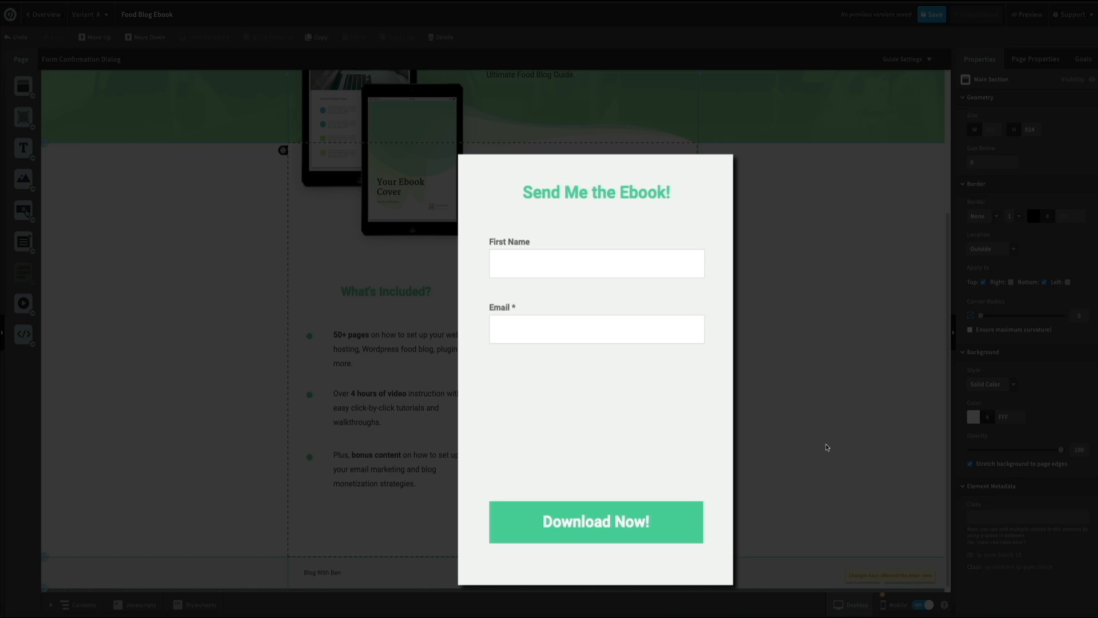
click(824, 446)
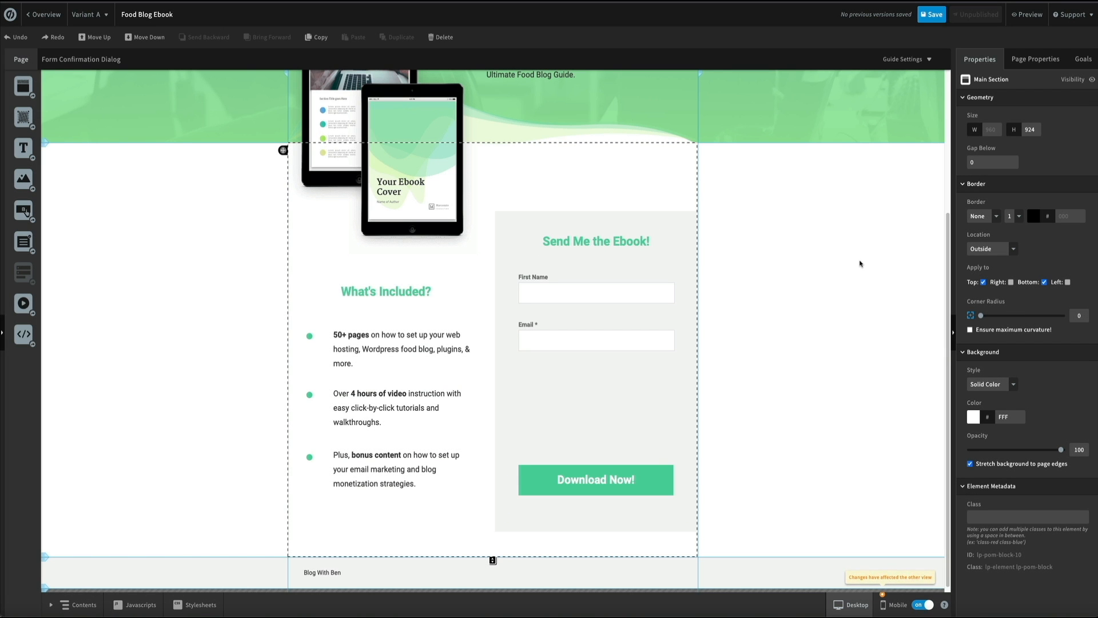
click(686, 460)
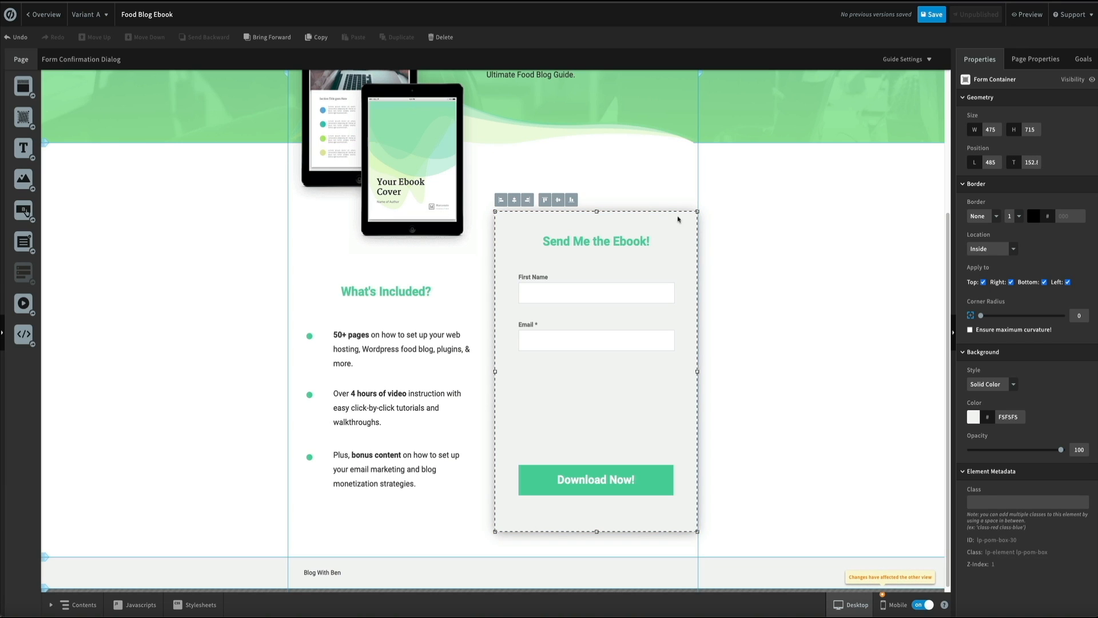
drag(596, 211, 595, 242)
drag(593, 511, 591, 416)
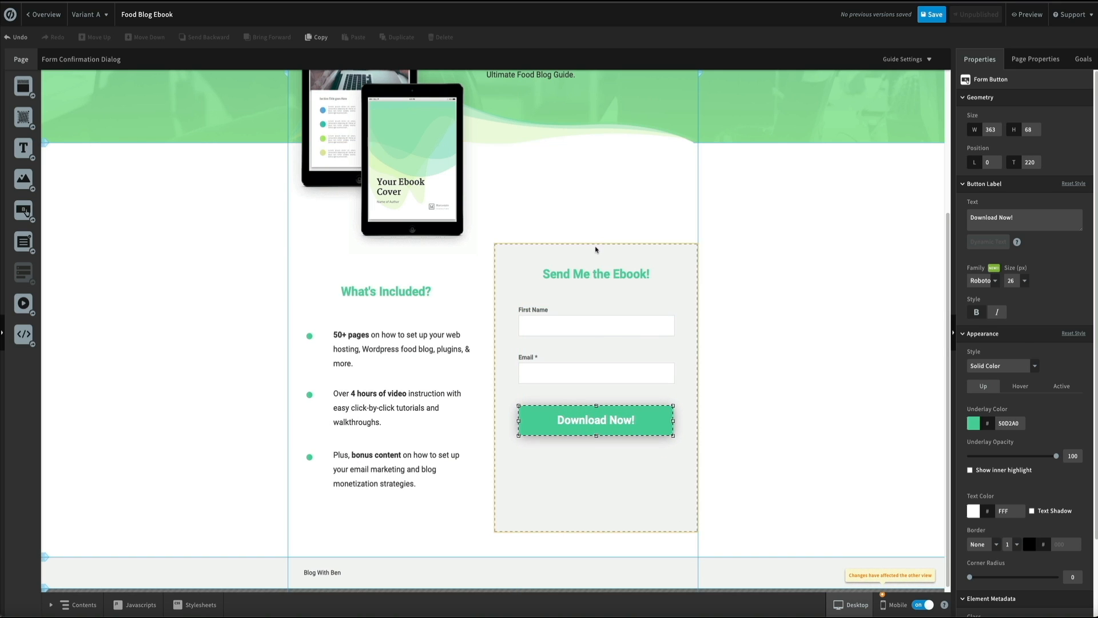
Shrink the form container to about 541 high and align it beside the "What's Included?" column, flush with the section's right guide.
click(596, 244)
drag(596, 244, 587, 273)
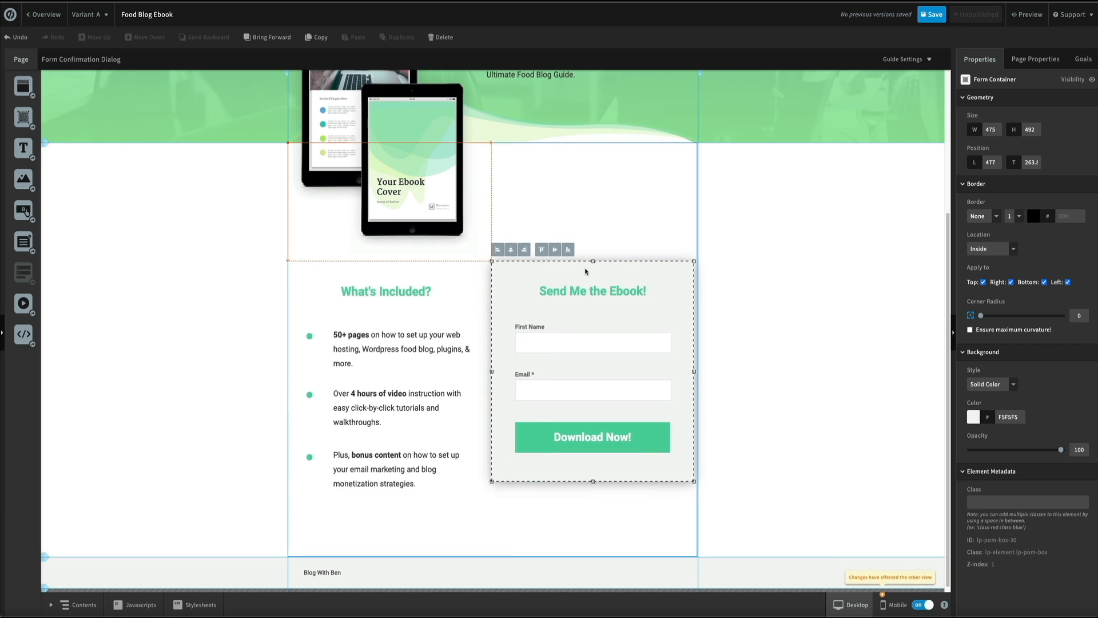
drag(593, 482, 592, 503)
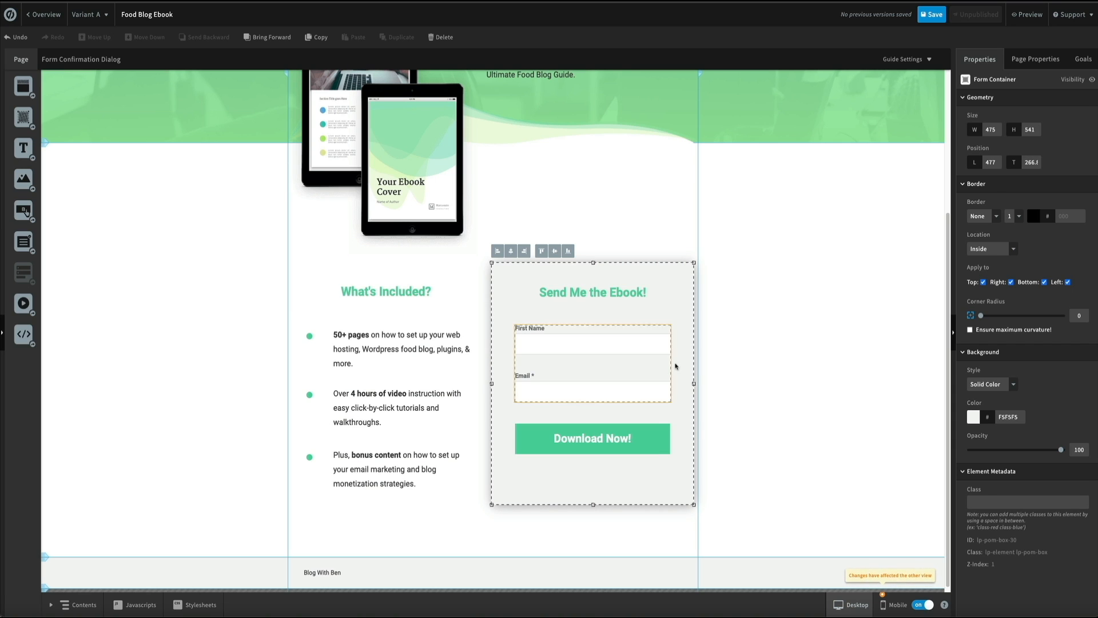
click(617, 287)
click(617, 226)
click(597, 288)
click(854, 306)
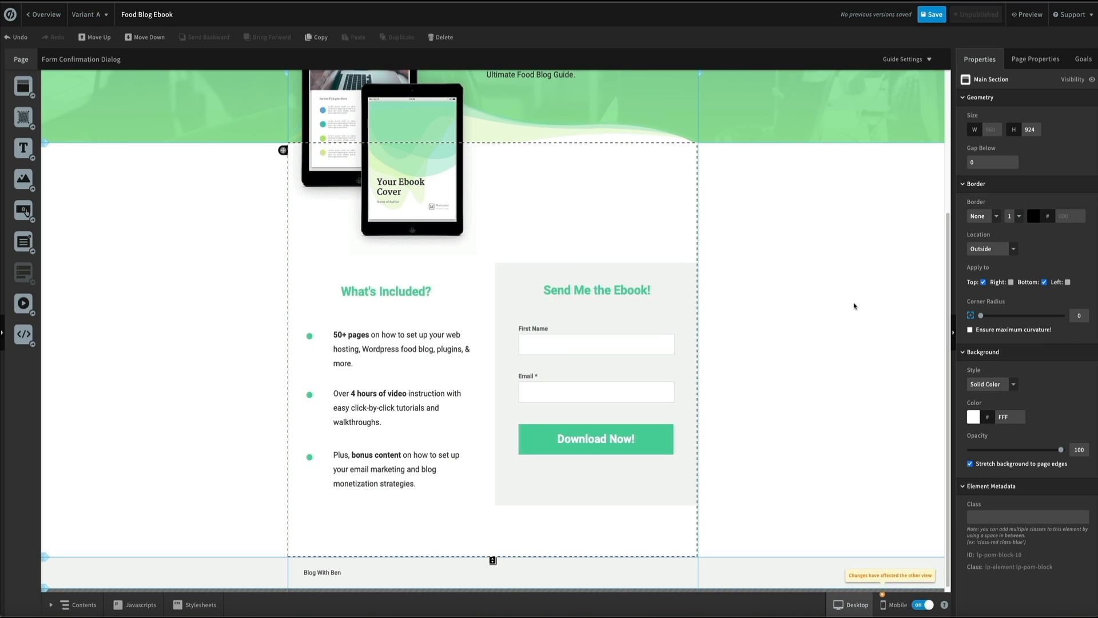
Switch to the mobile layout and move the stray green dots beside the second and third bullet texts.
scroll(854, 306, up, 3)
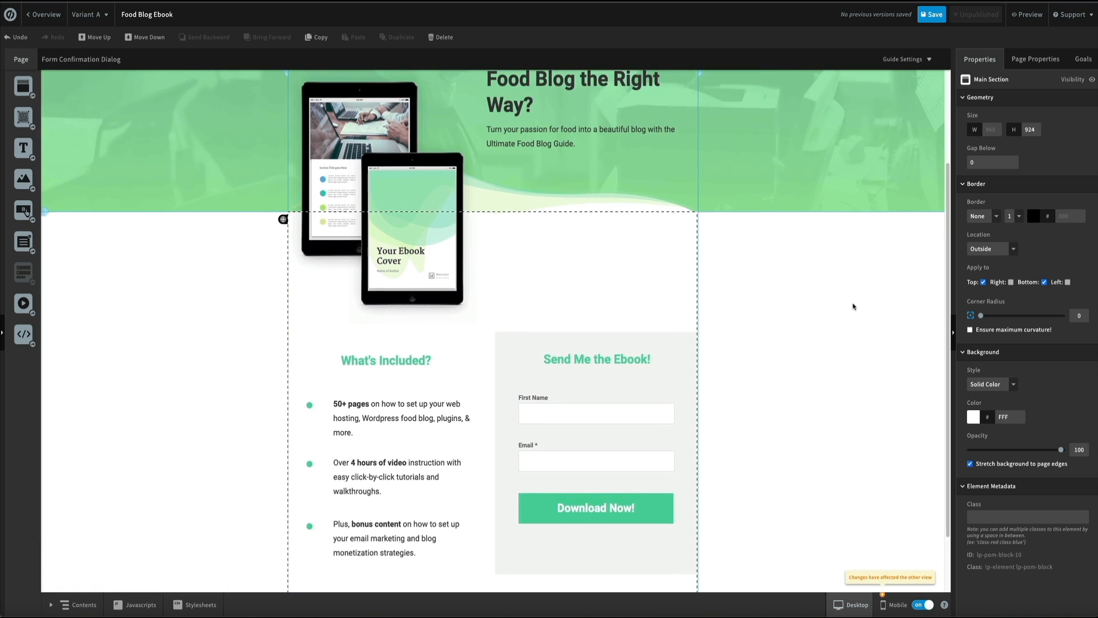
scroll(853, 307, up, 4)
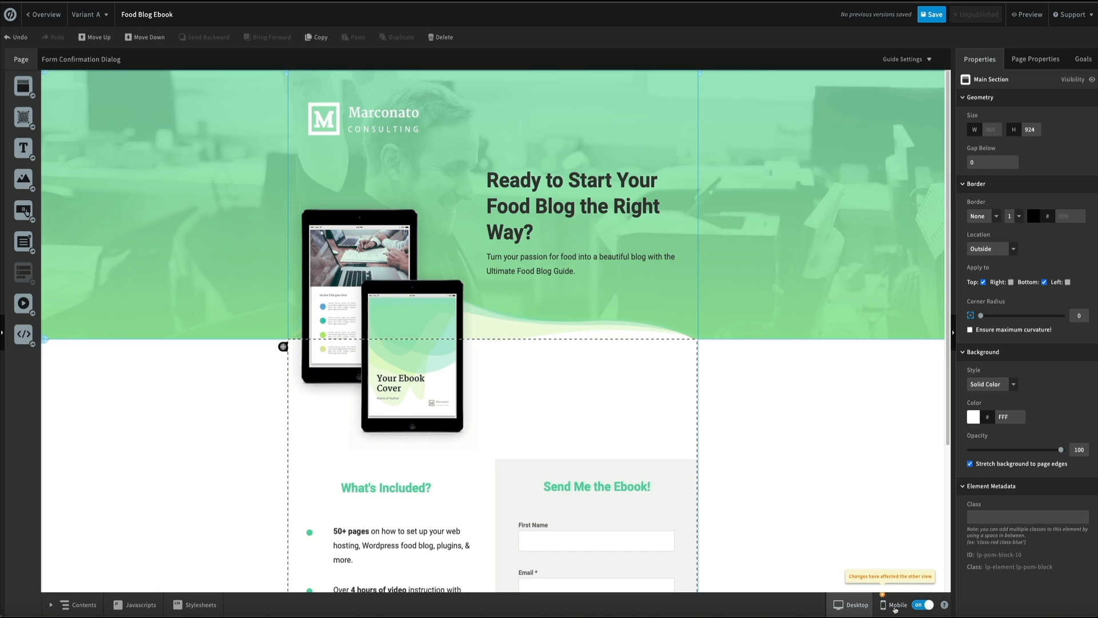
click(896, 609)
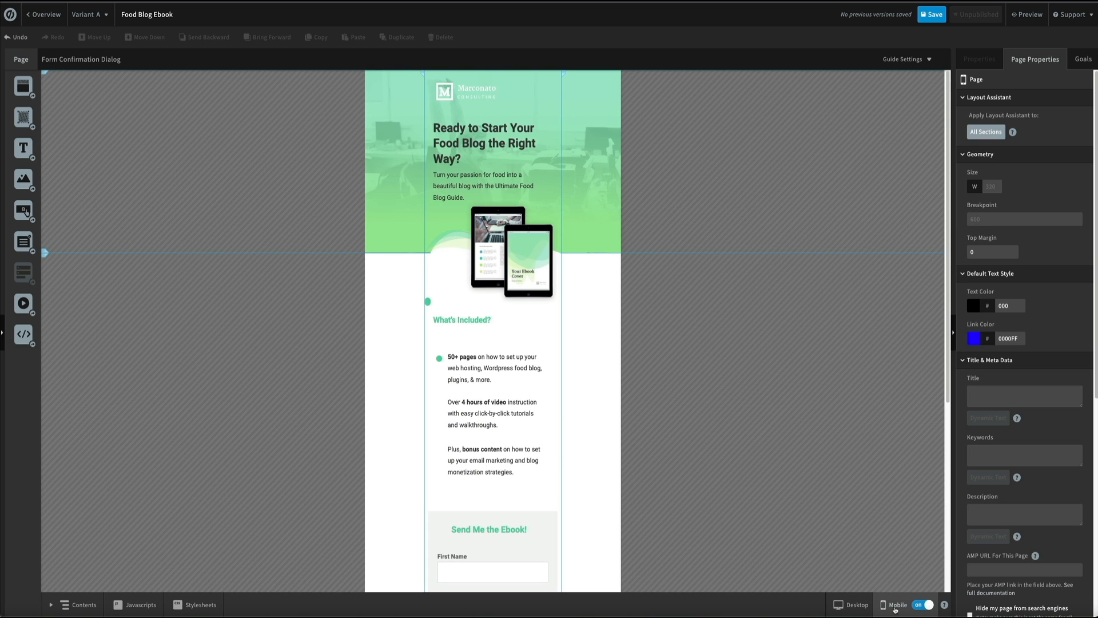
scroll(537, 461, down, 1)
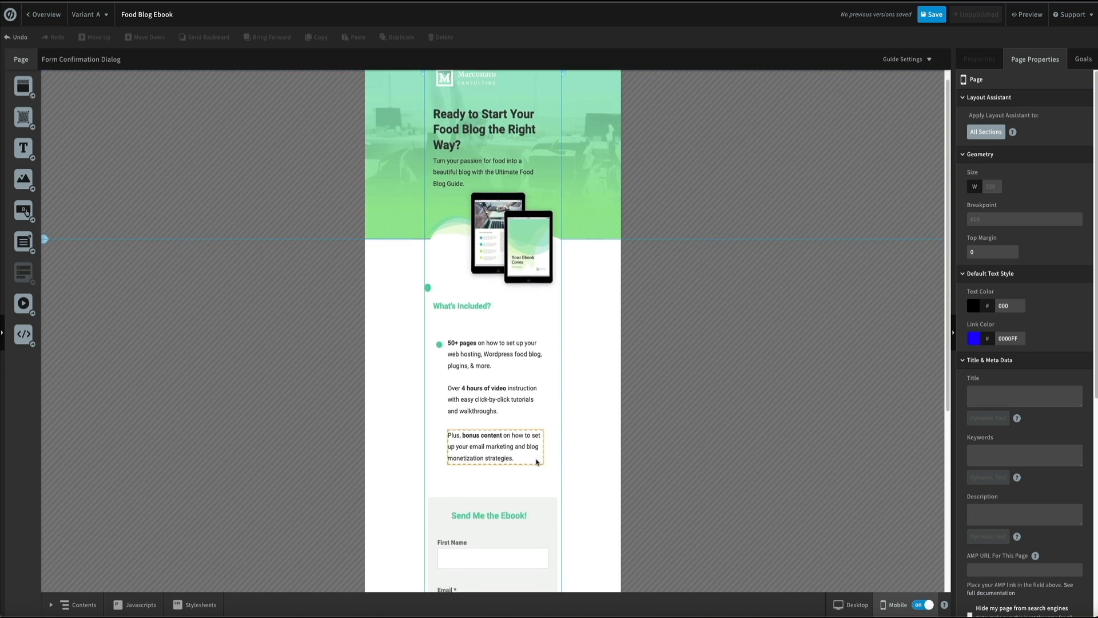
scroll(537, 461, down, 5)
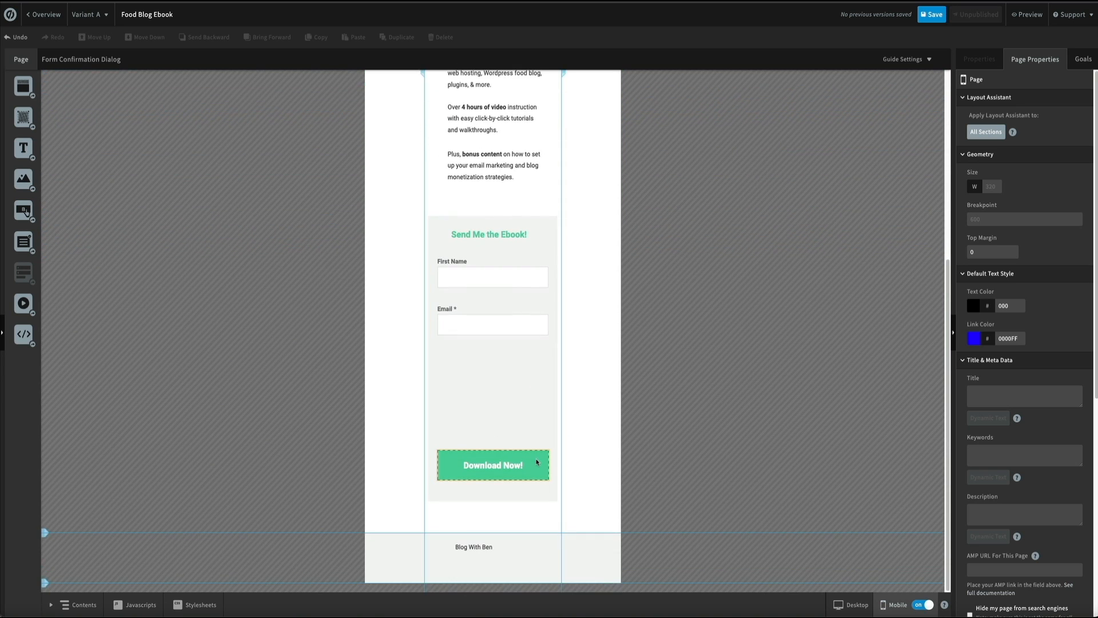
scroll(536, 463, up, 1)
scroll(536, 463, up, 4)
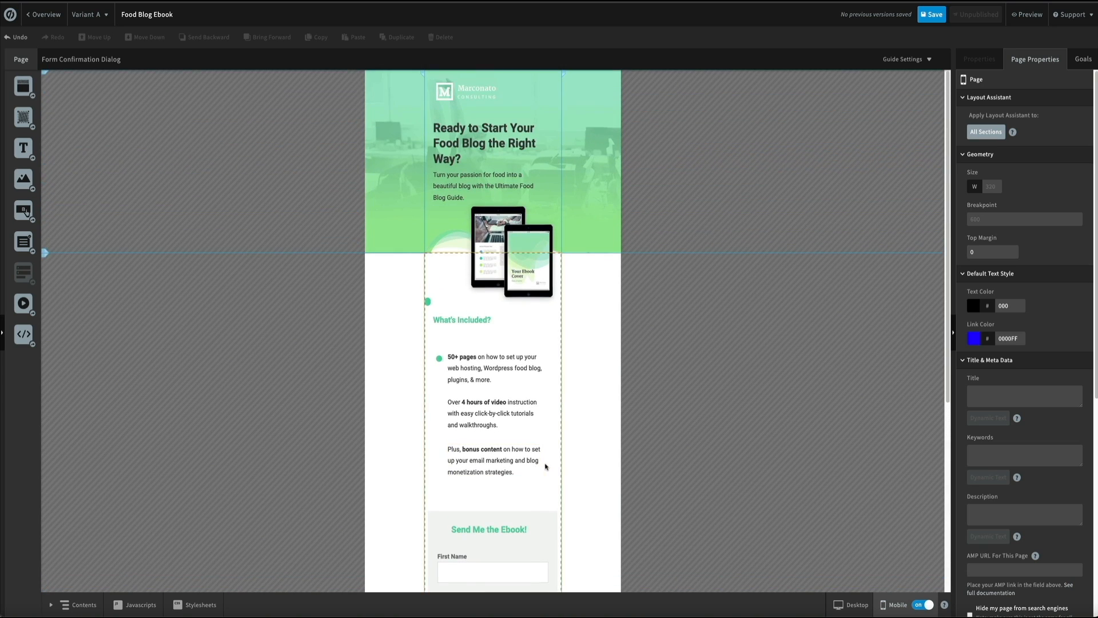
drag(428, 301, 440, 406)
drag(429, 301, 440, 450)
click(590, 448)
click(440, 449)
click(597, 443)
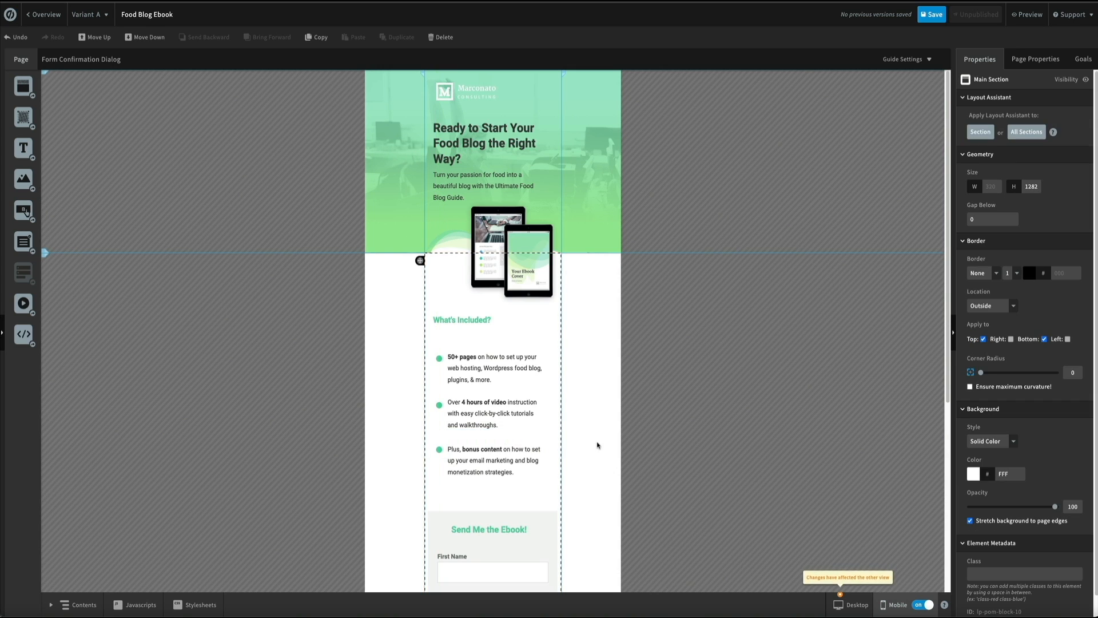
In the mobile layout, centre the "What's Included?" heading over the bullets and the "Blog With Ben" text in the footer.
scroll(598, 445, down, 3)
click(553, 140)
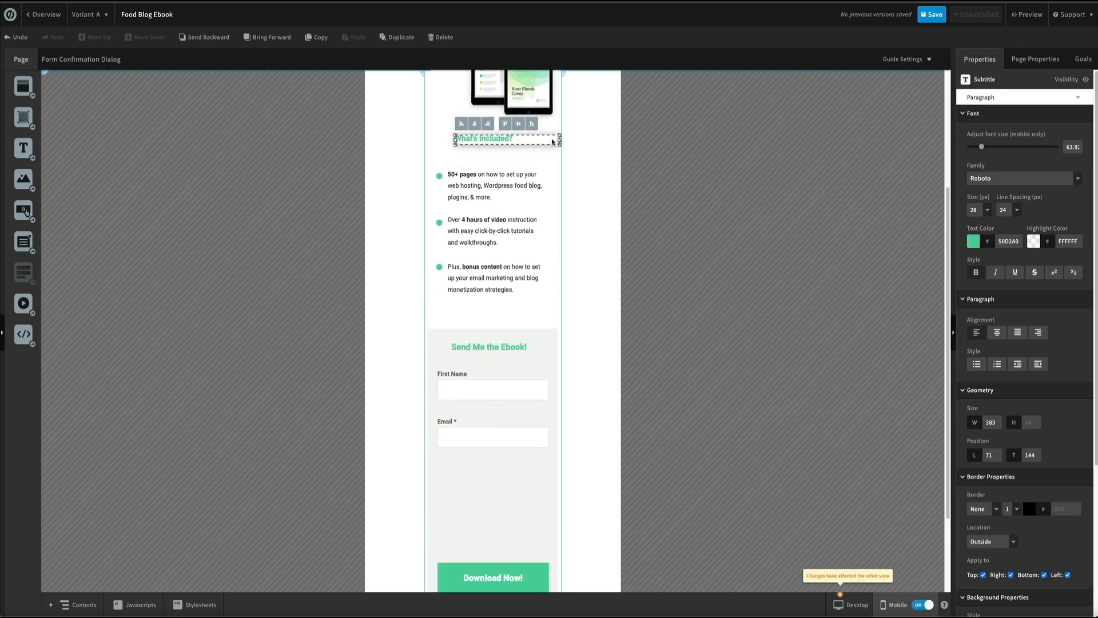
click(540, 160)
scroll(507, 314, up, 3)
click(543, 321)
drag(560, 321, 543, 321)
click(556, 374)
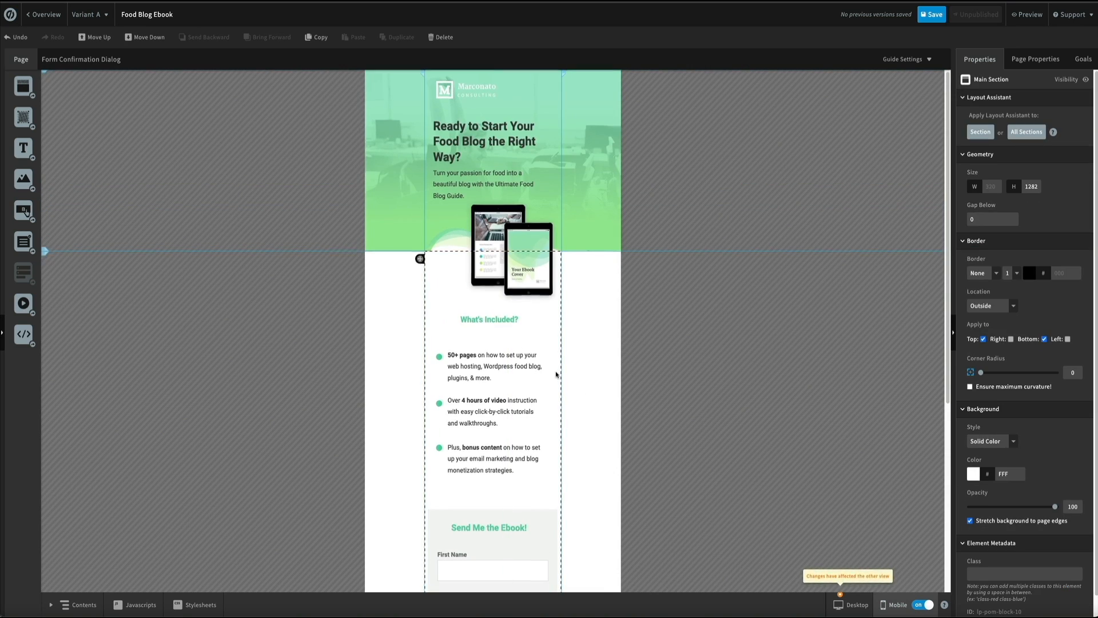
scroll(556, 375, down, 5)
click(492, 547)
Move the mobile form's "Download Now!" button up under the Email field and shrink the form container to about 430 high.
click(513, 485)
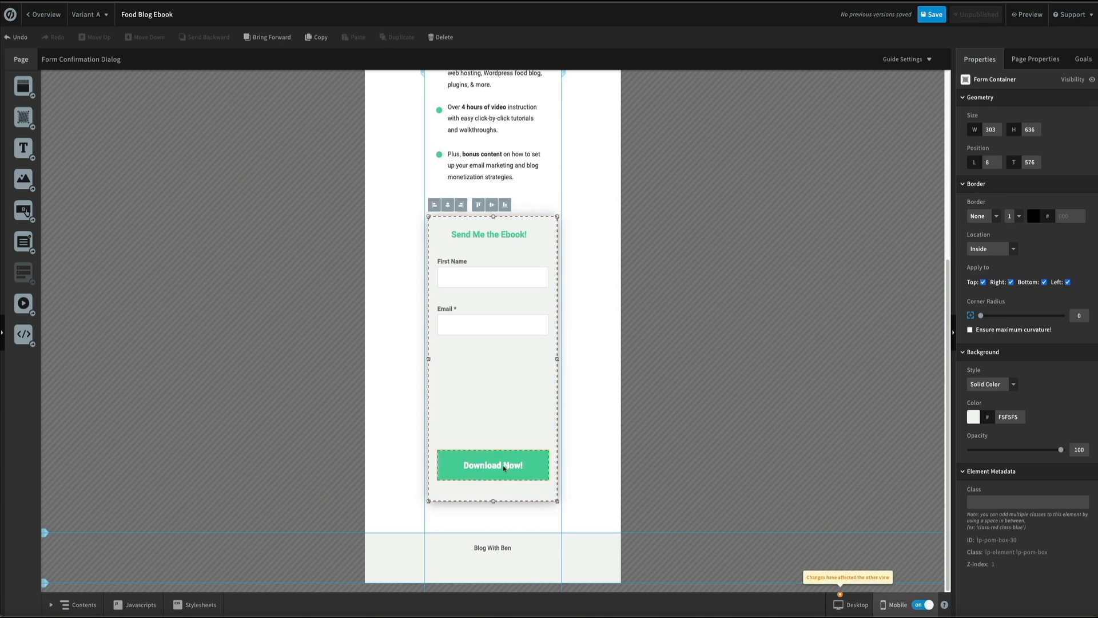
drag(493, 217, 495, 235)
drag(492, 479, 492, 383)
click(492, 496)
drag(494, 501, 496, 427)
click(589, 362)
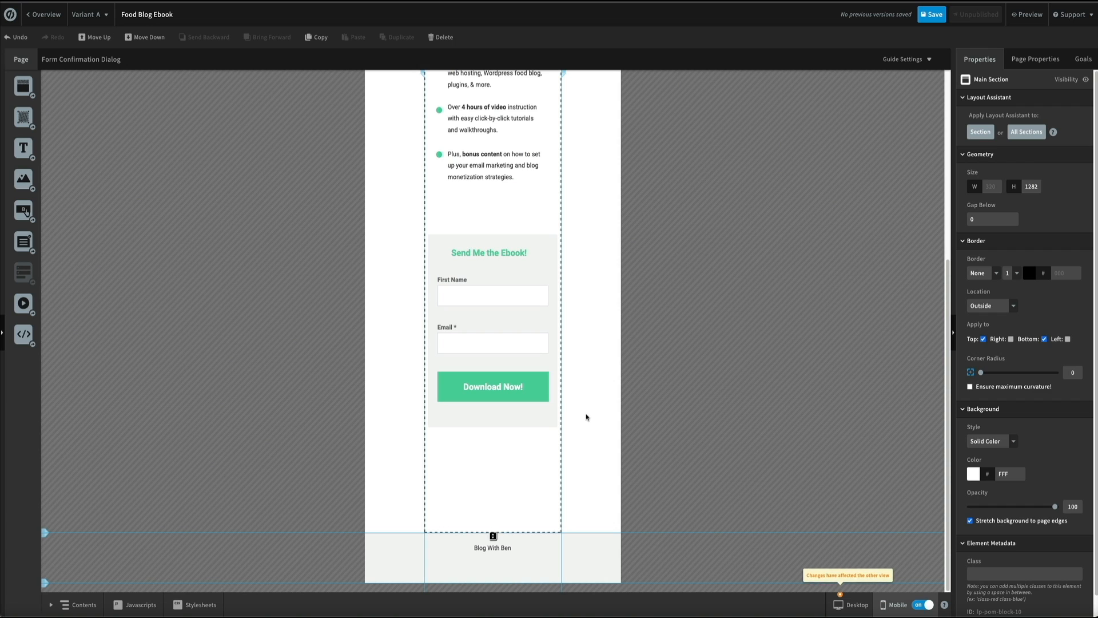
Shorten the mobile main section to about 1128 high to close the gap above the footer.
drag(495, 532, 498, 466)
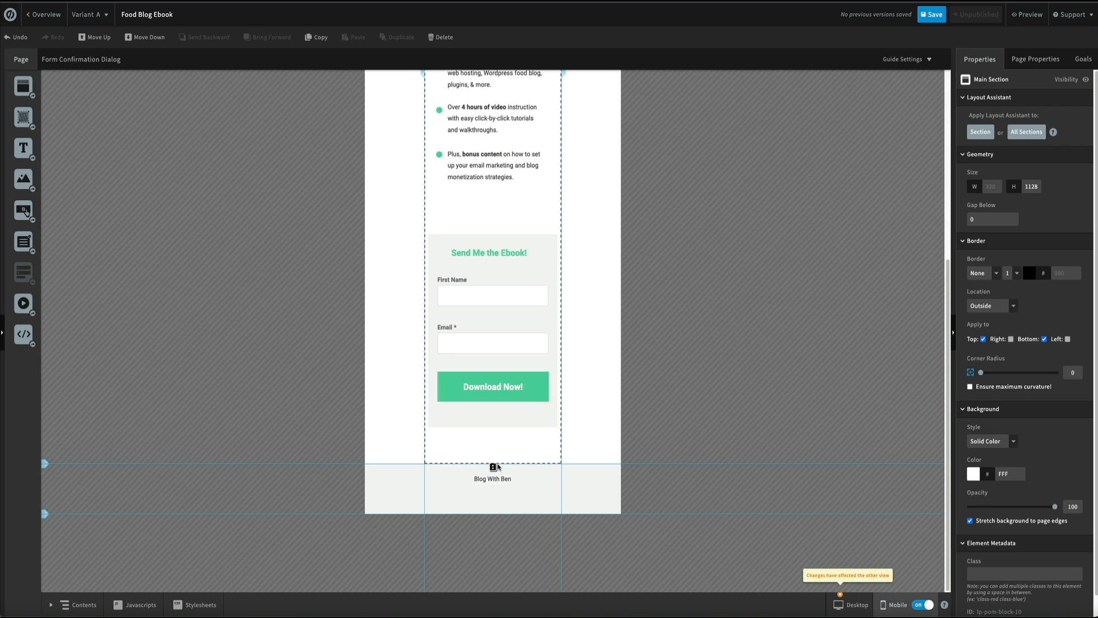
scroll(587, 415, up, 2)
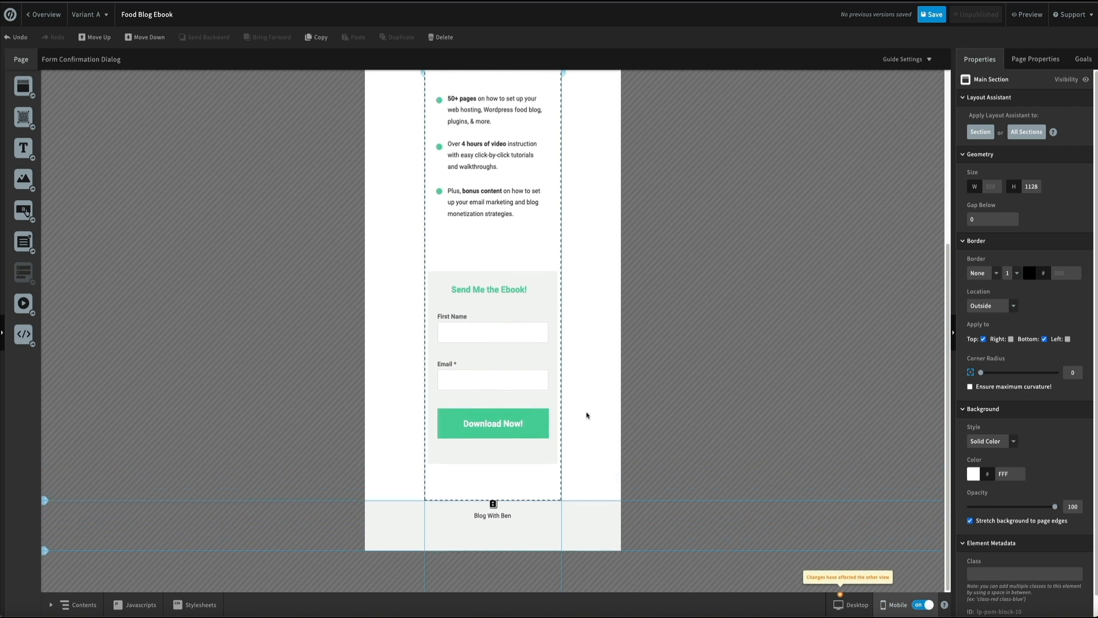
scroll(586, 417, up, 5)
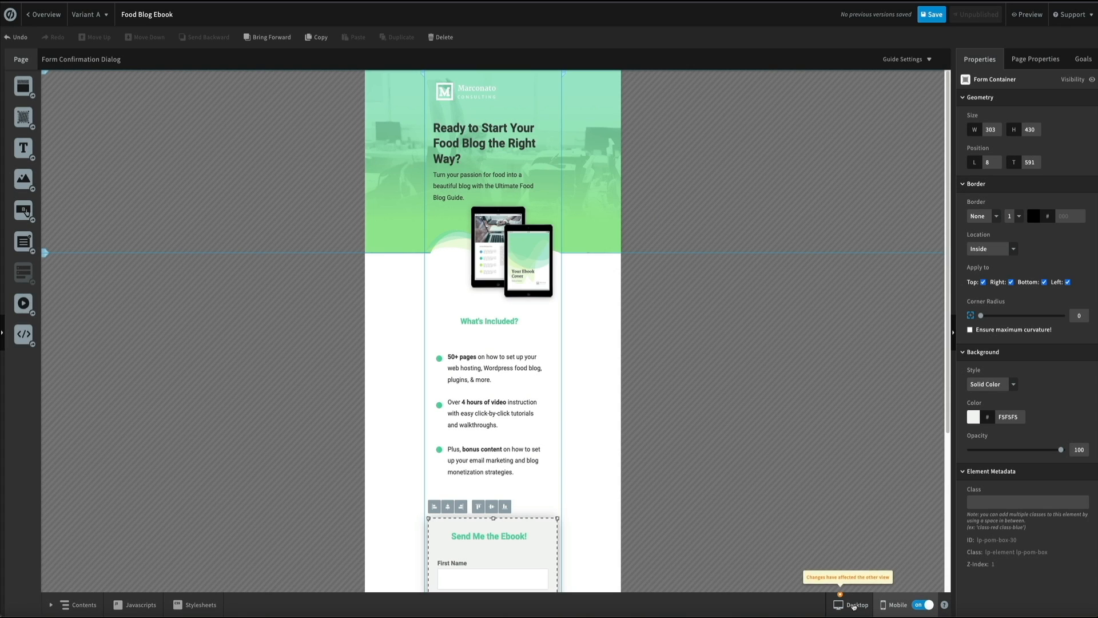
Return to the desktop layout and open the image chooser for the Marconato Consulting logo in the header.
click(854, 605)
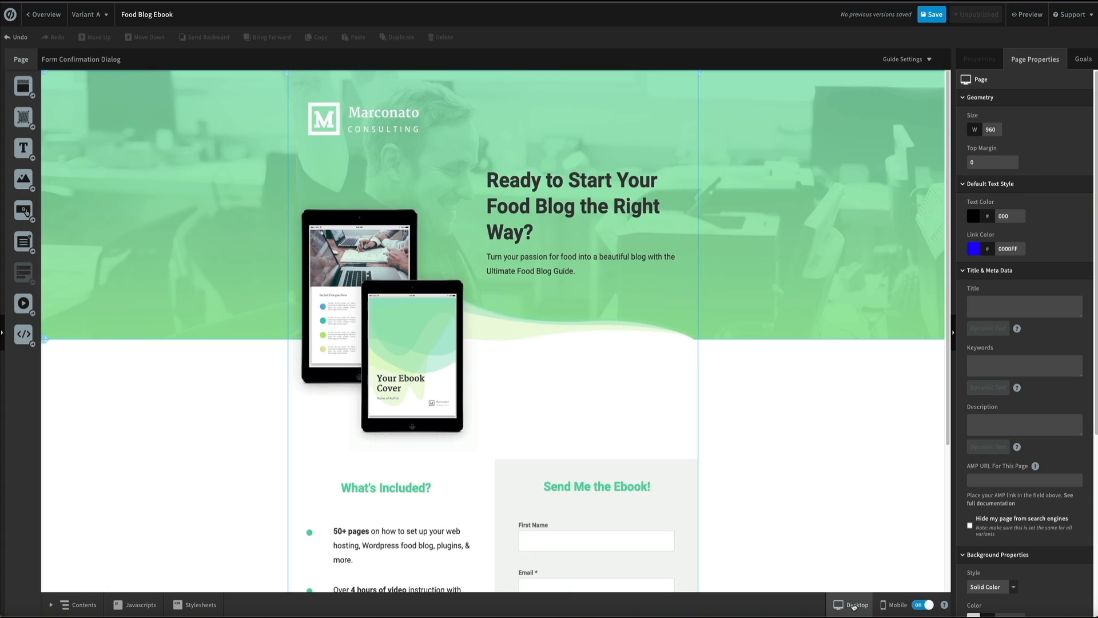
scroll(849, 484, down, 2)
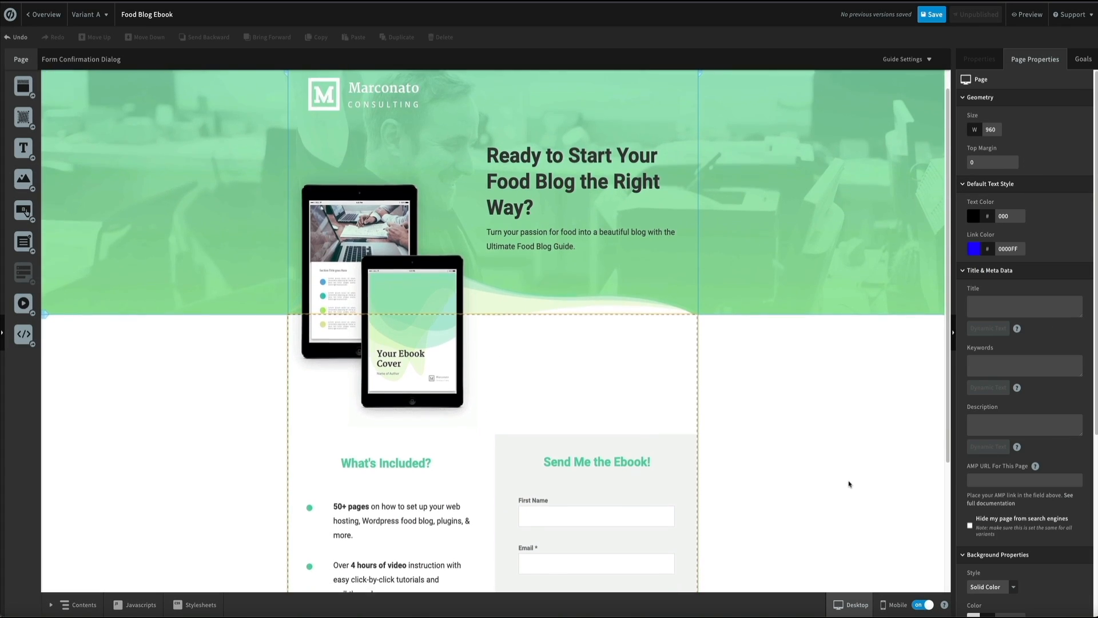
scroll(849, 485, down, 4)
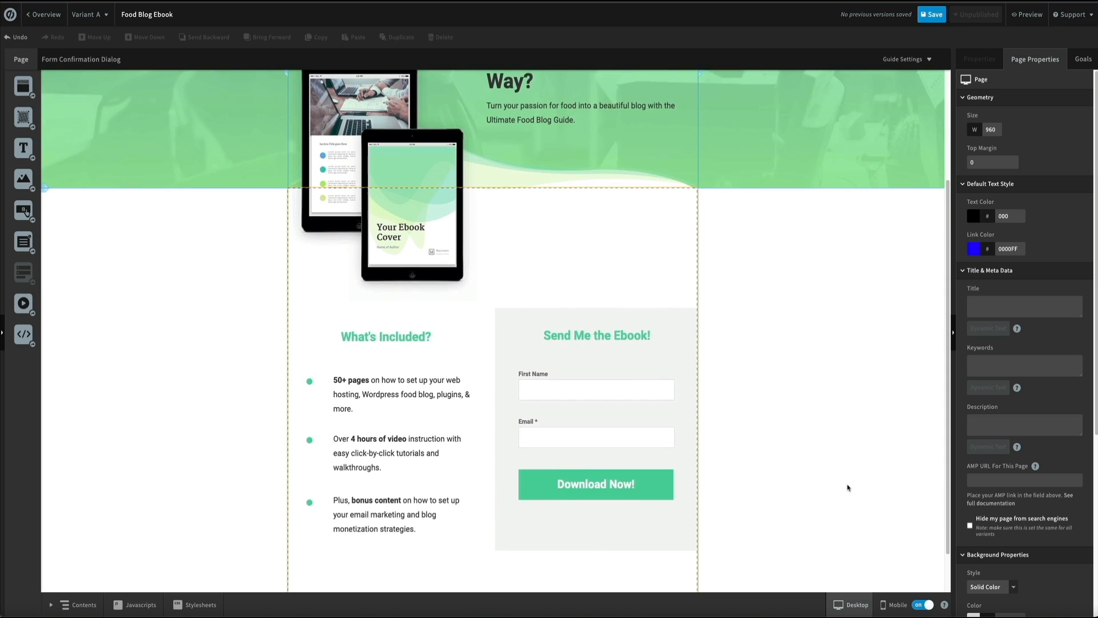
scroll(847, 488, up, 2)
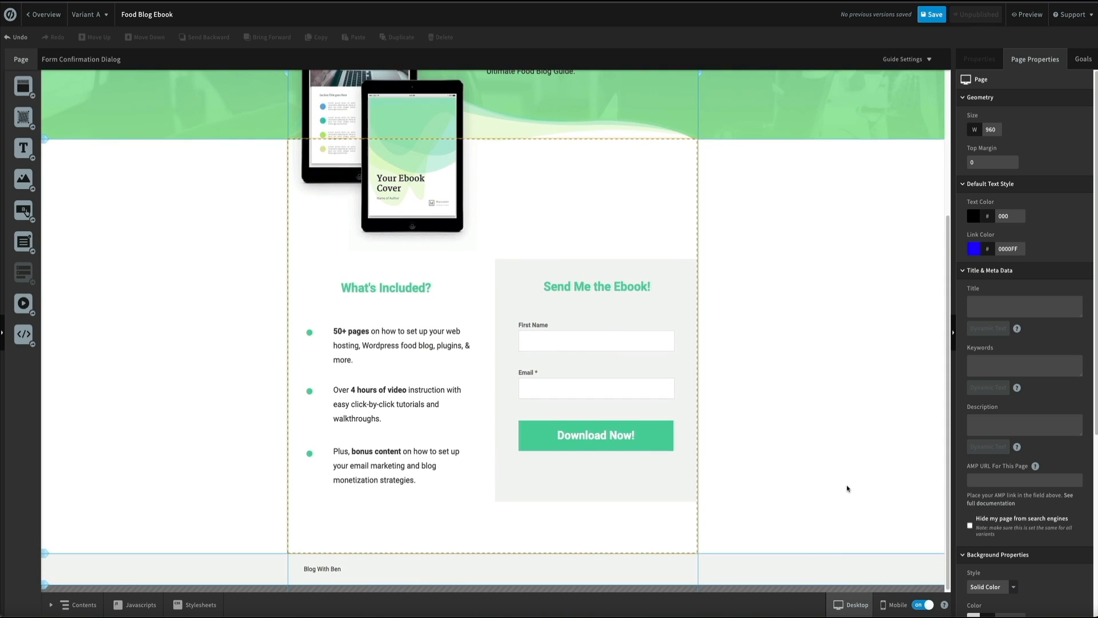
scroll(847, 490, up, 4)
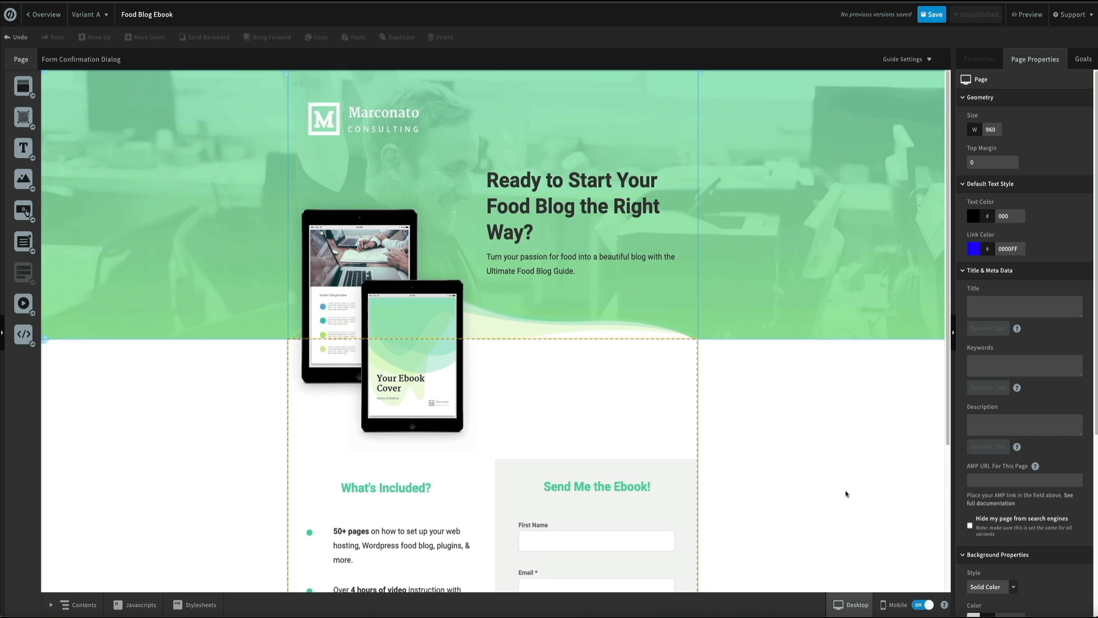
click(384, 129)
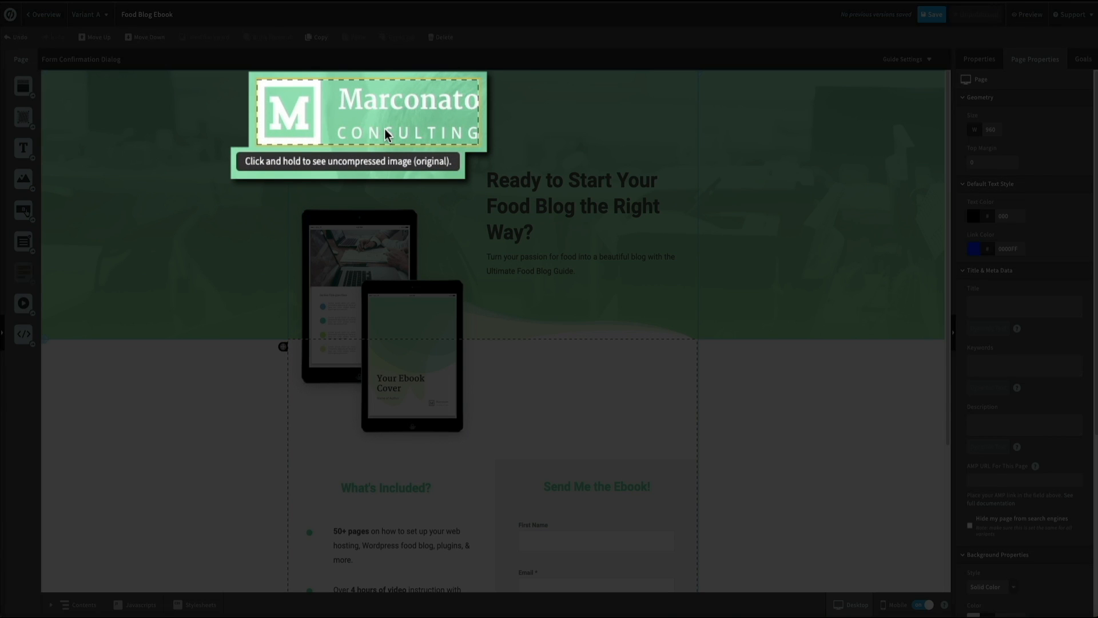
click(384, 129)
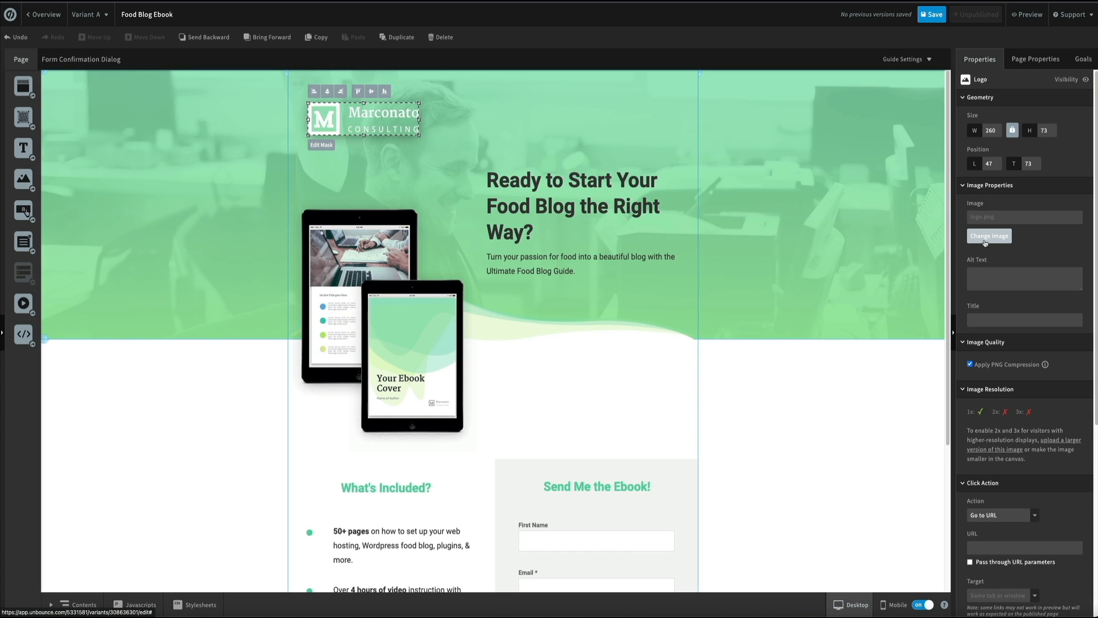
click(989, 236)
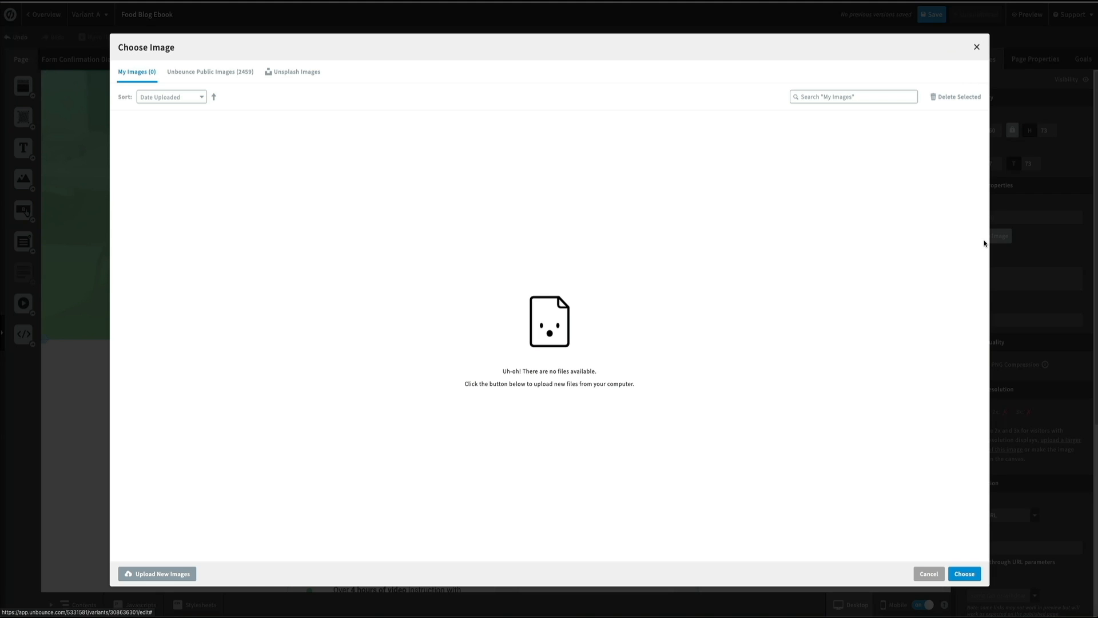
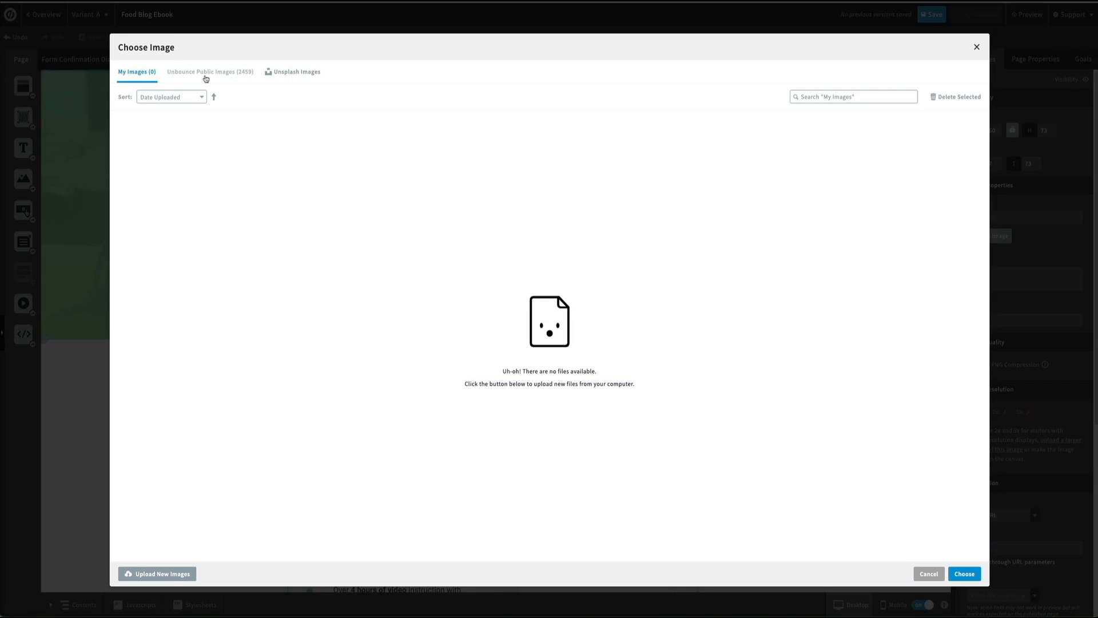
Look through the Unbounce public images and the Unsplash images, ending at the personal image library.
click(206, 76)
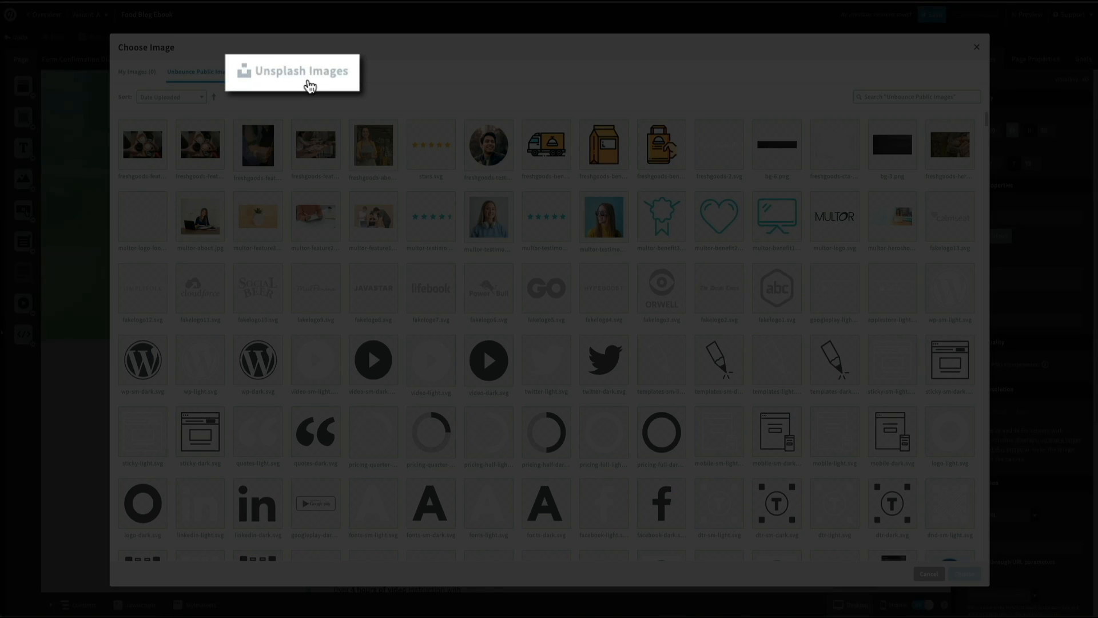
click(299, 75)
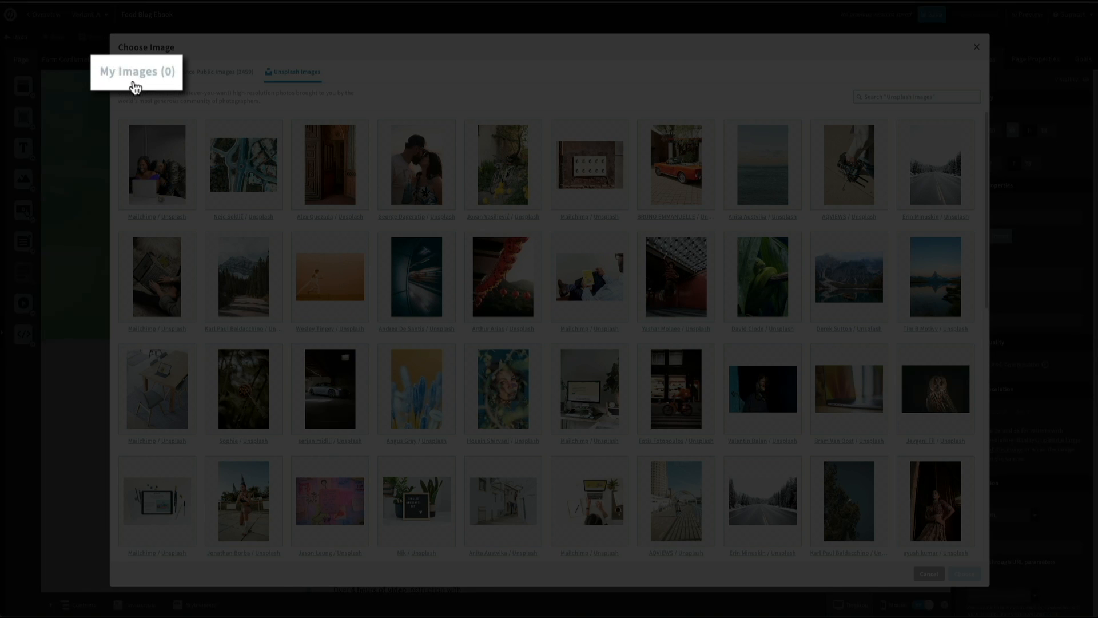
click(134, 85)
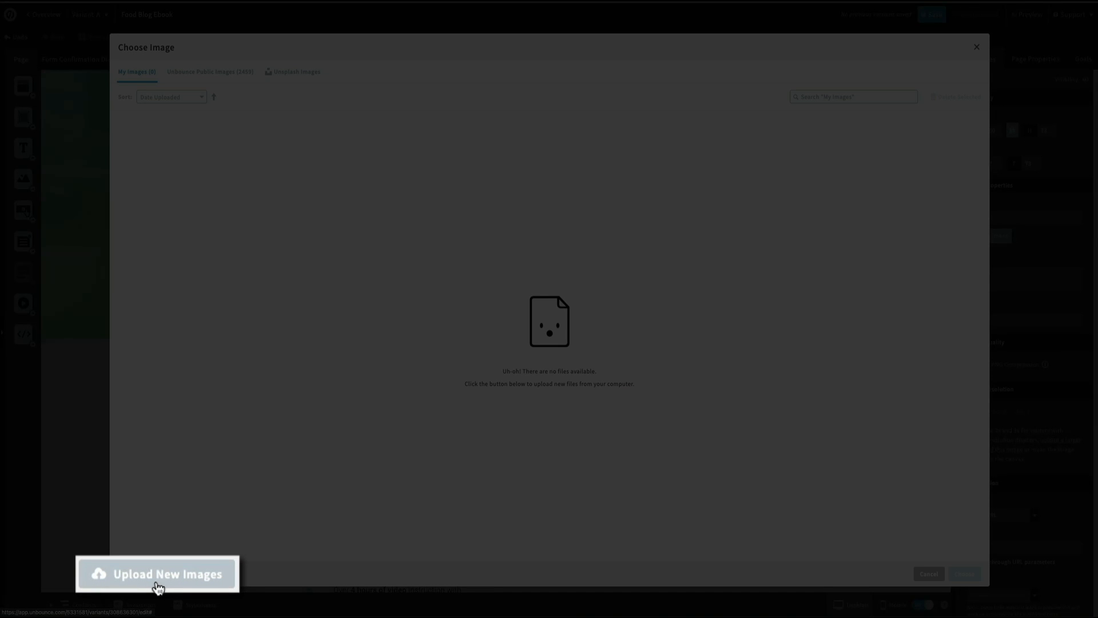
Upload "bwb white logo.png" from the computer and replace the header logo with it without scaling.
click(156, 575)
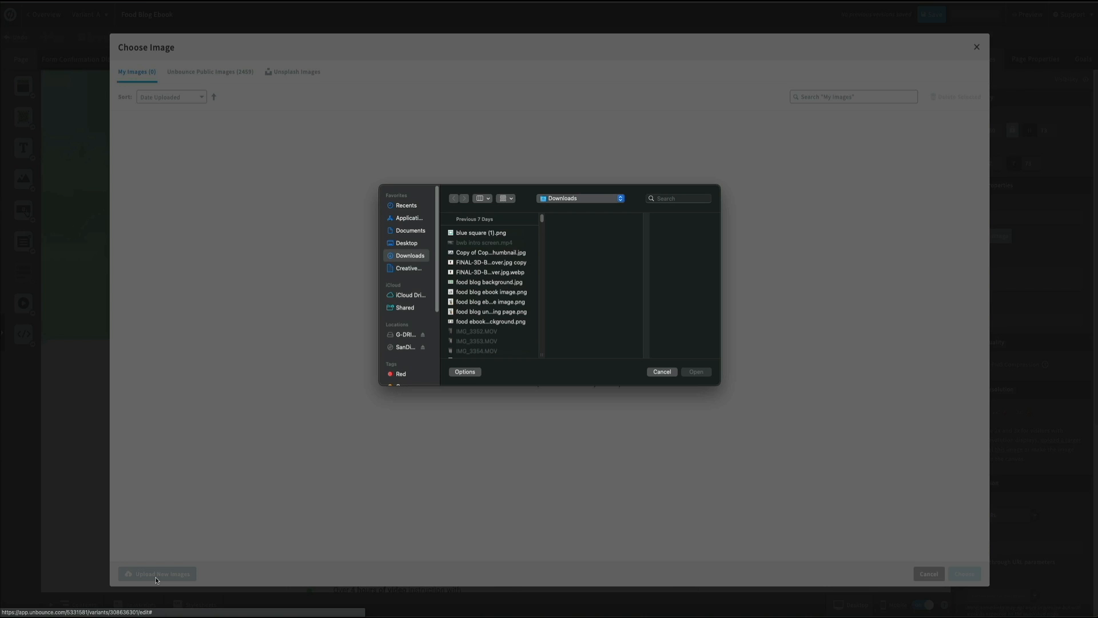
key(super+f)
text(white logo)
click(484, 248)
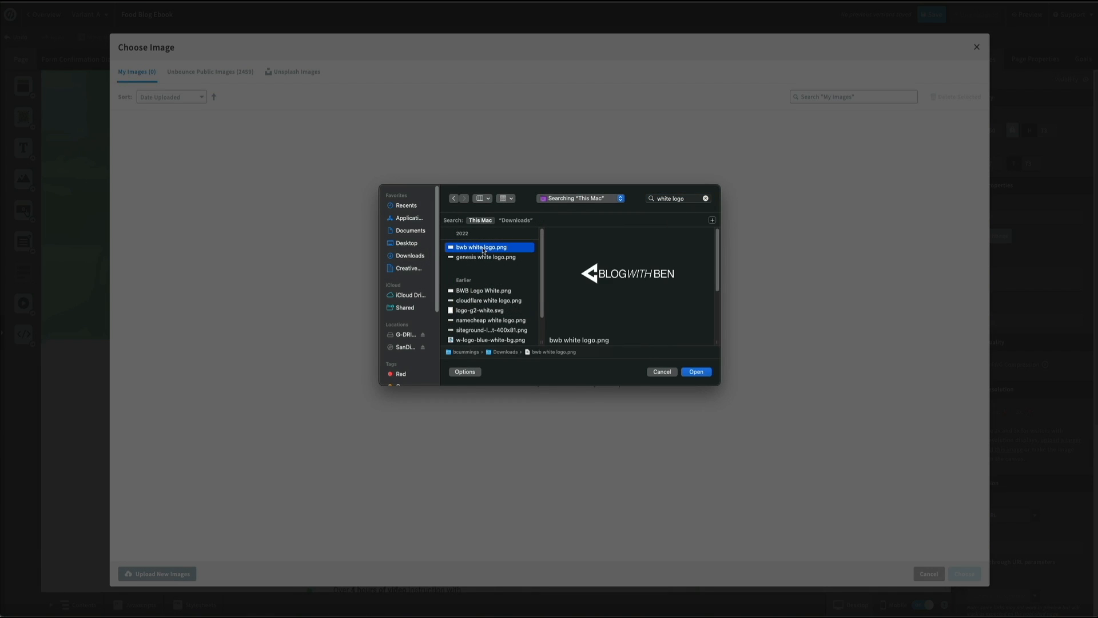
click(697, 373)
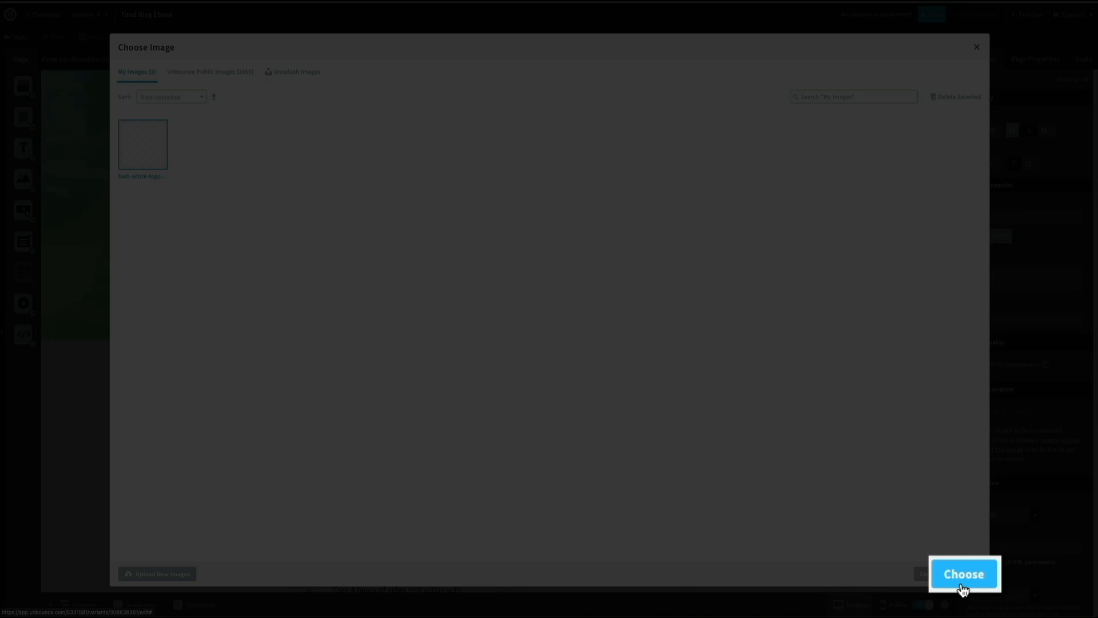
click(962, 575)
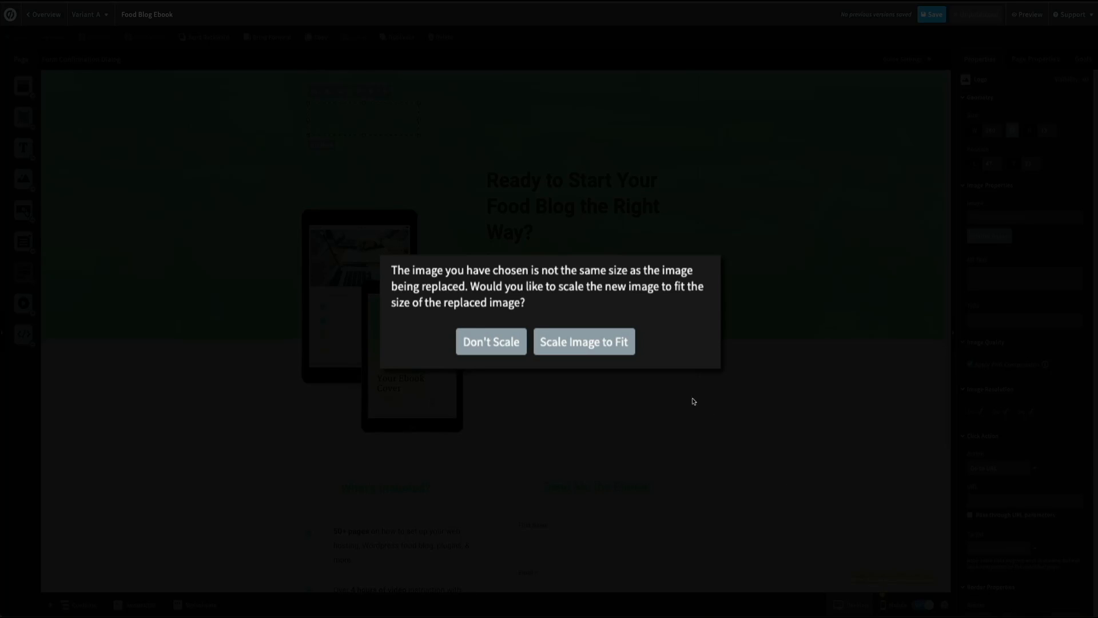
click(492, 350)
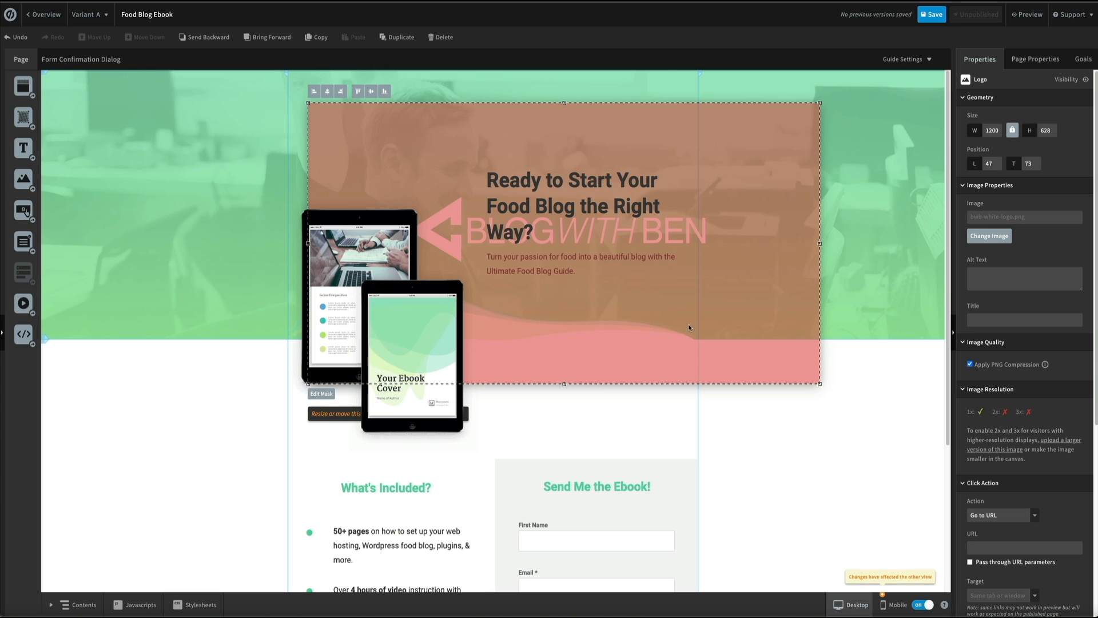
Shrink the desktop logo to about 901 by 472 and move it up to the top of the header, above the headline.
drag(821, 383, 666, 357)
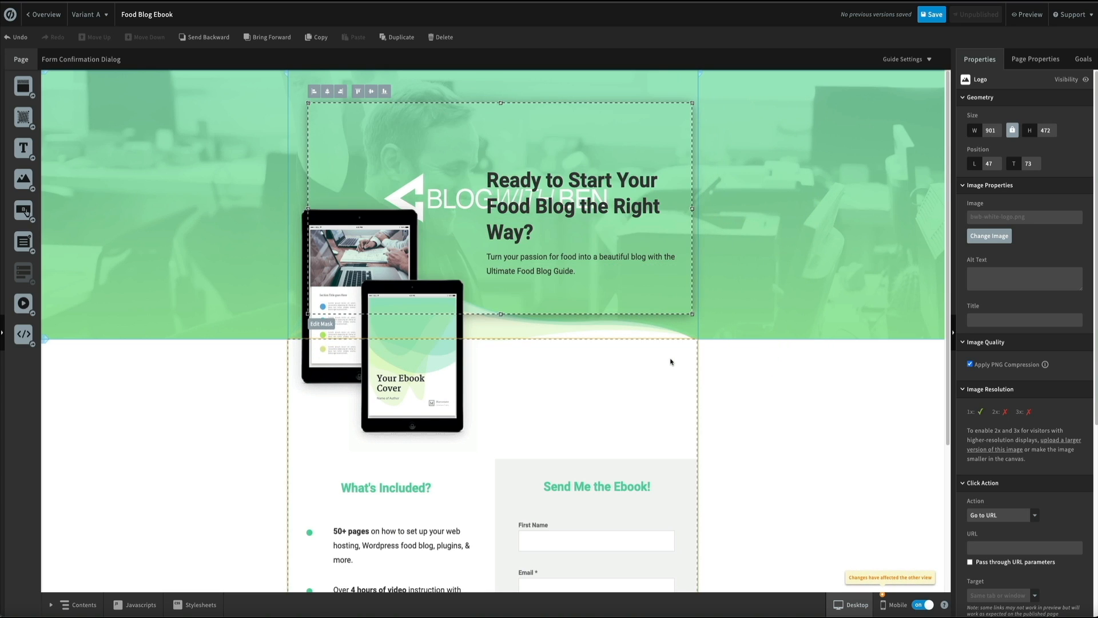
drag(462, 195, 455, 117)
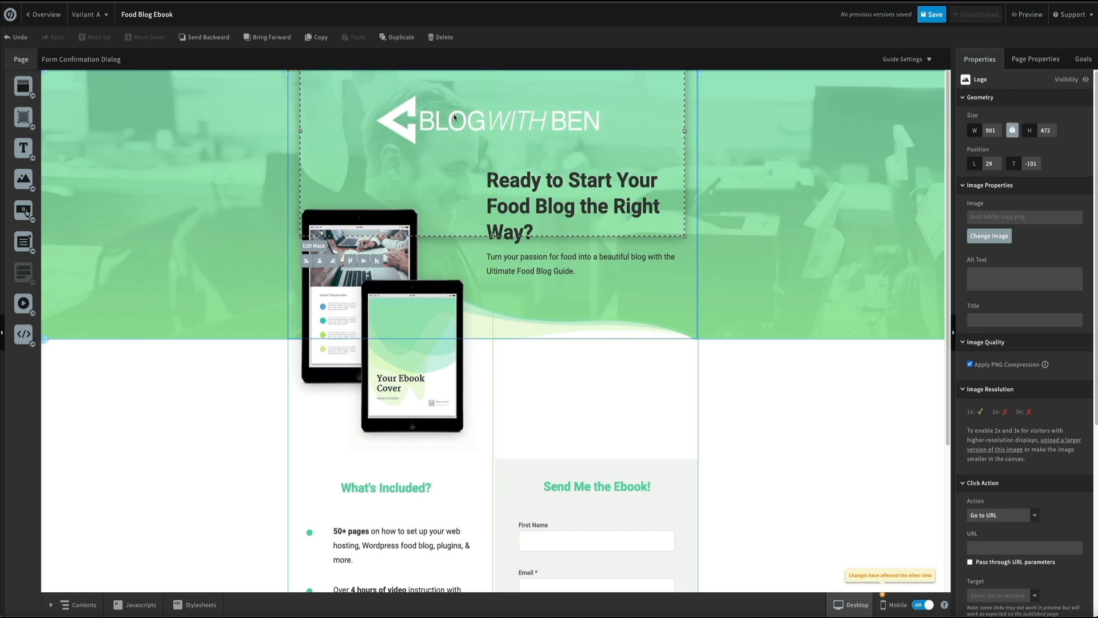
click(738, 422)
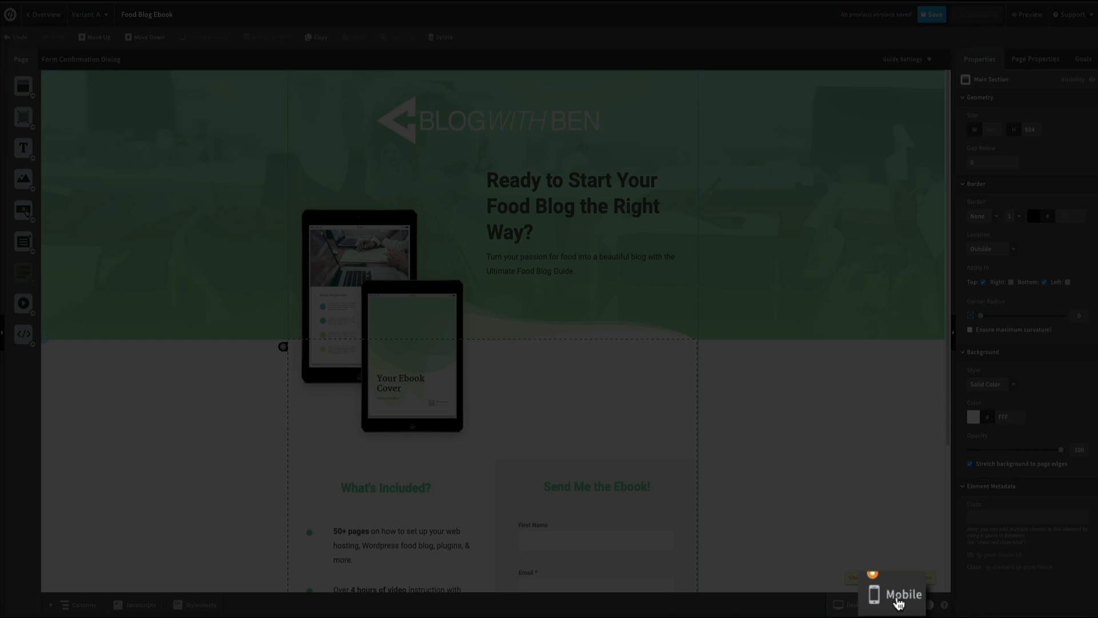
In the mobile layout, edit the header logo's mask and enlarge the logo image slightly inside it.
click(896, 605)
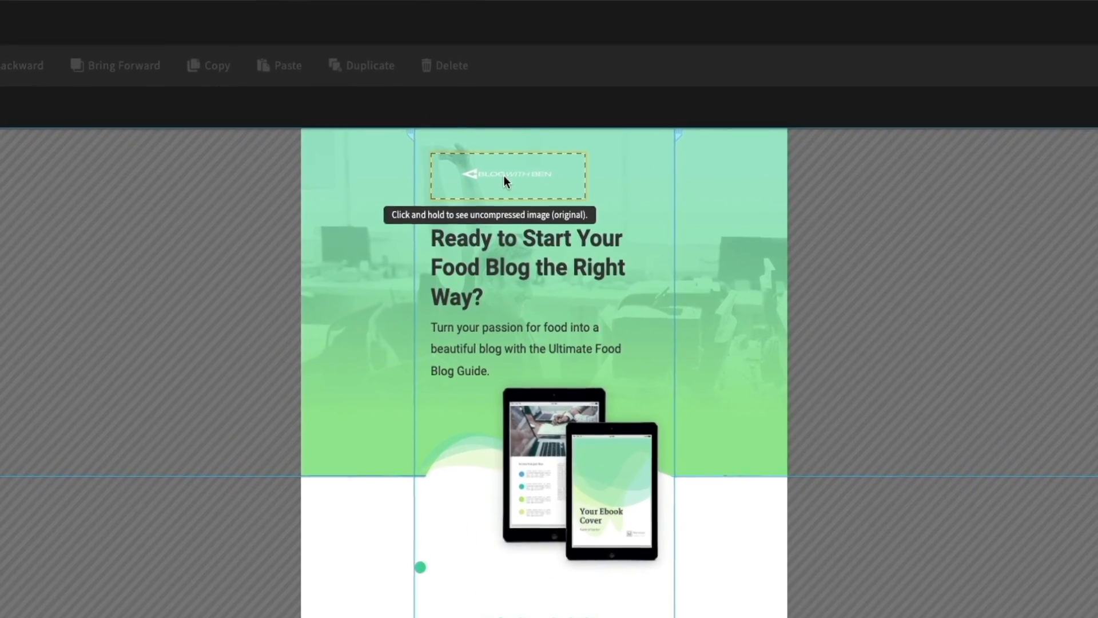
click(507, 182)
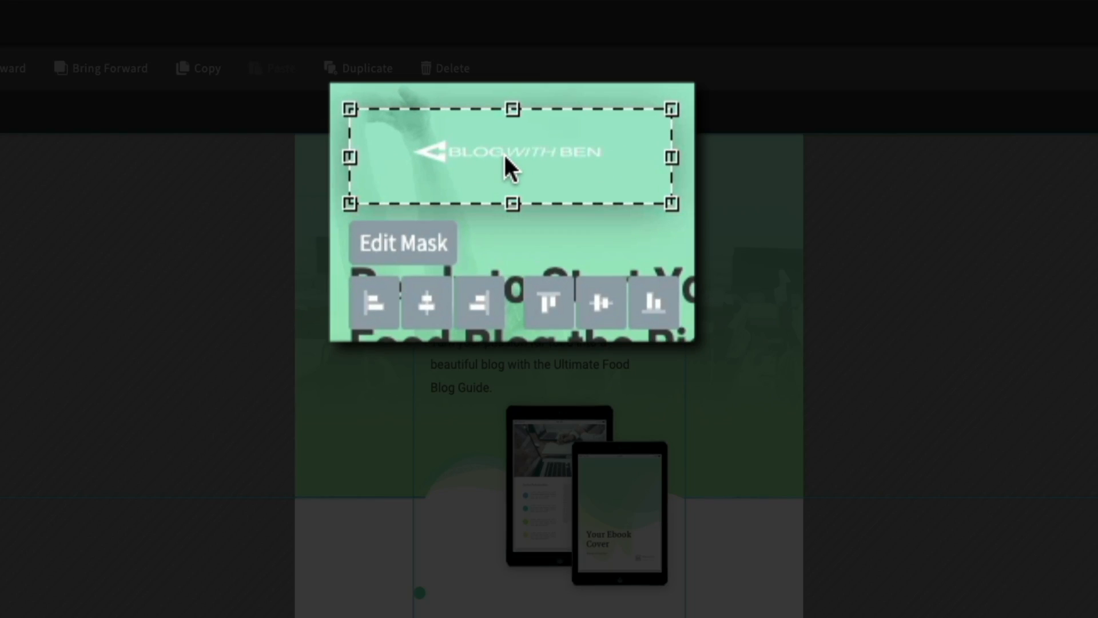
click(407, 260)
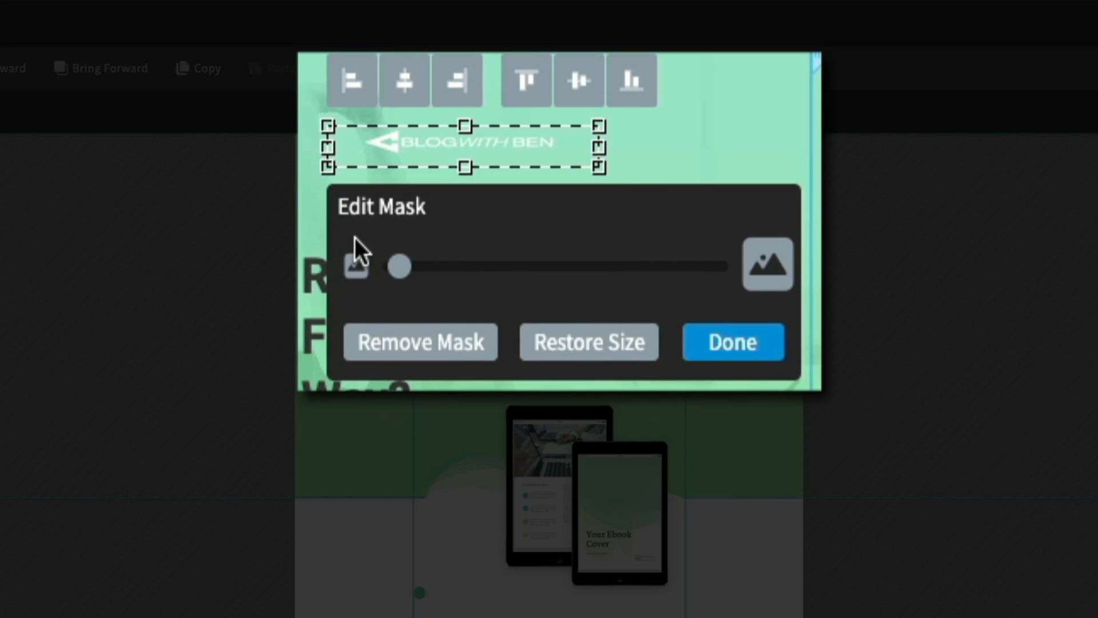
mouse_move(401, 279)
mouse_down()
mouse_move(475, 278)
mouse_move(422, 274)
mouse_up()
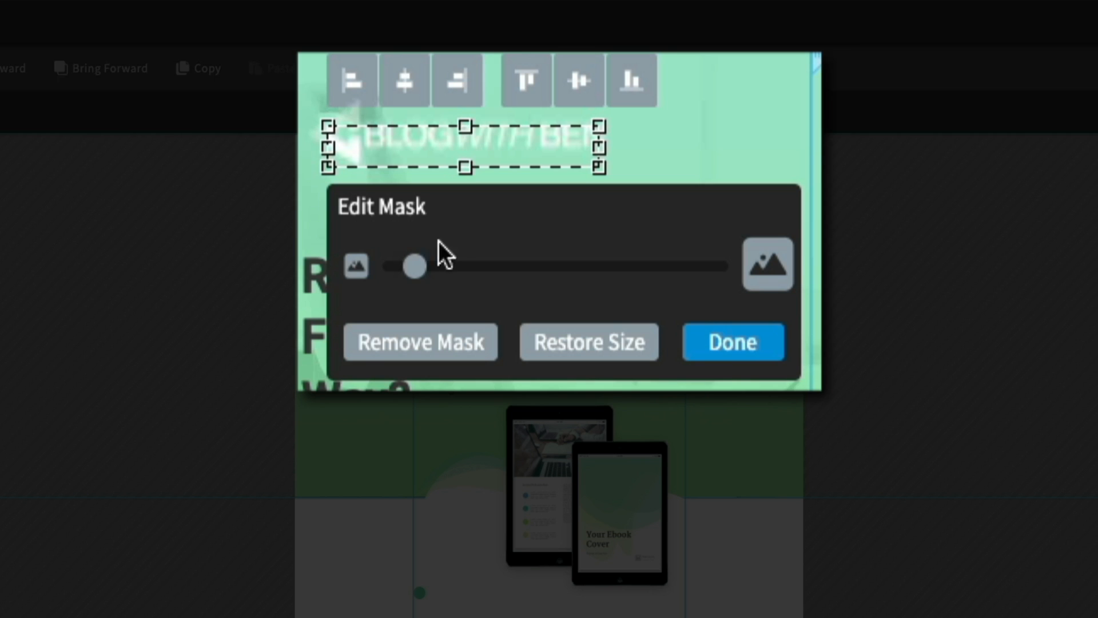
Extend the mobile logo's mask on all four sides until it frames the whole Blog With Ben logo, and finish the mask edit.
drag(470, 132, 471, 91)
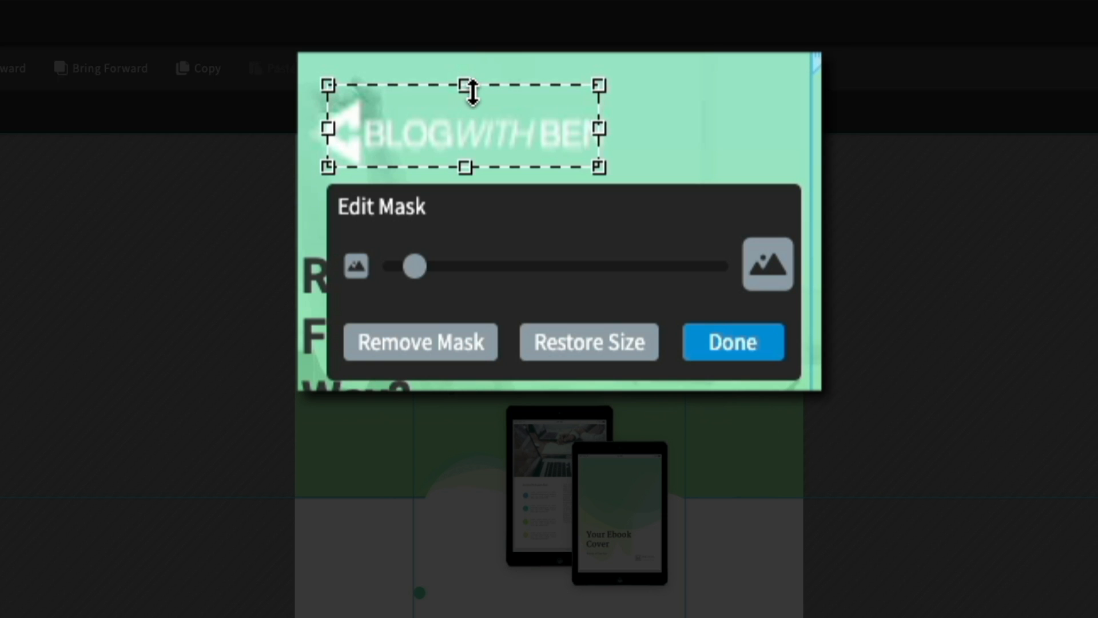
drag(605, 138, 637, 134)
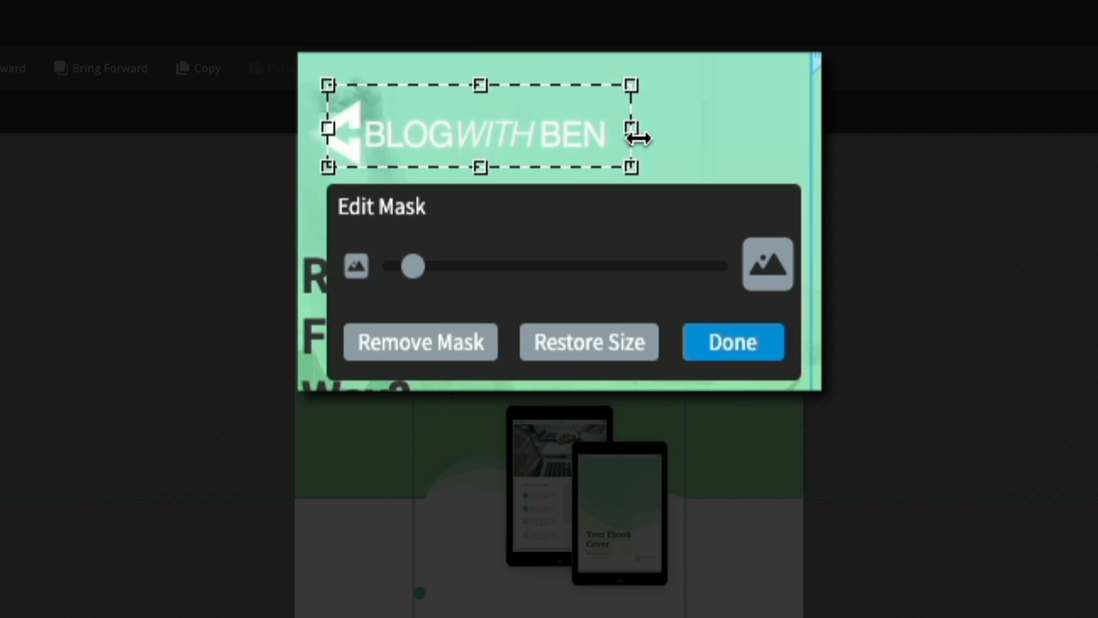
drag(331, 128, 298, 131)
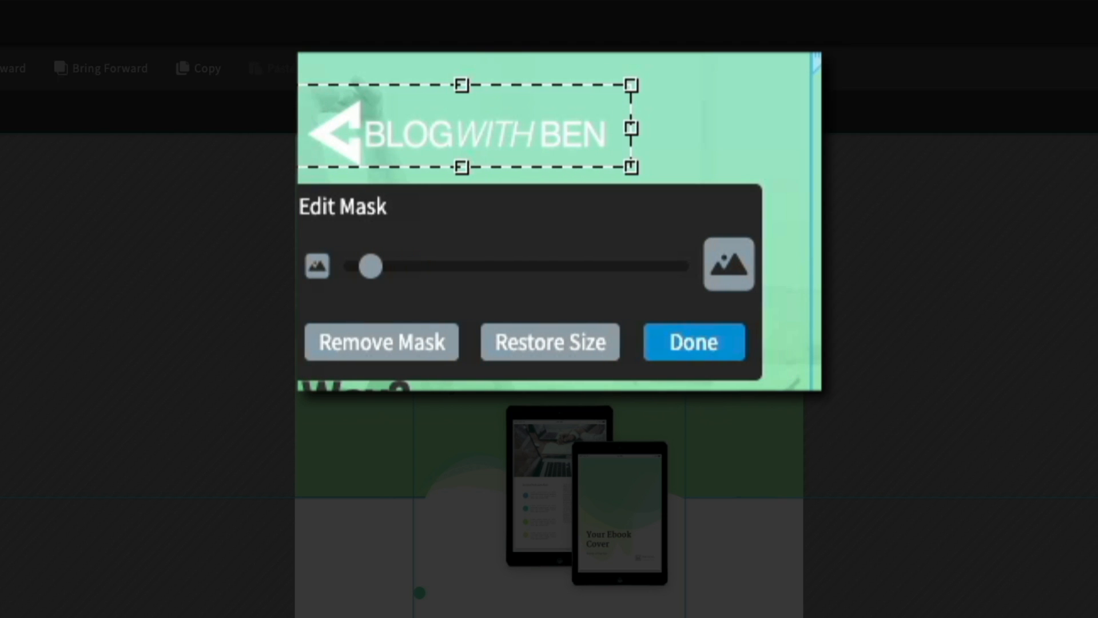
drag(465, 168, 468, 178)
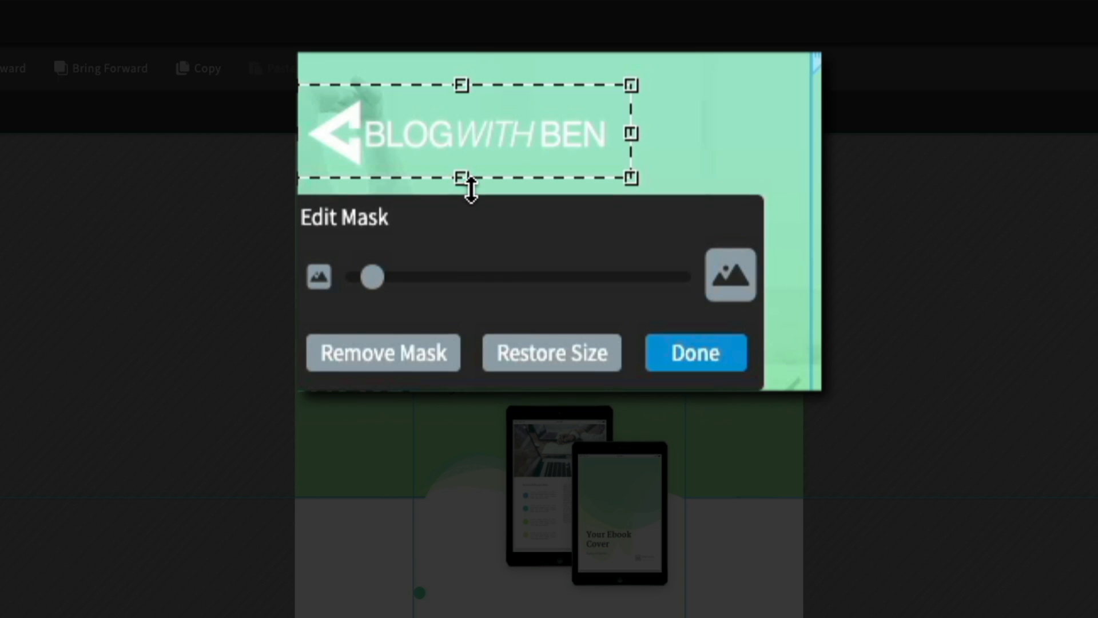
click(713, 370)
Shift the mobile logo sideways to centre it above the headline and deselect it.
click(646, 212)
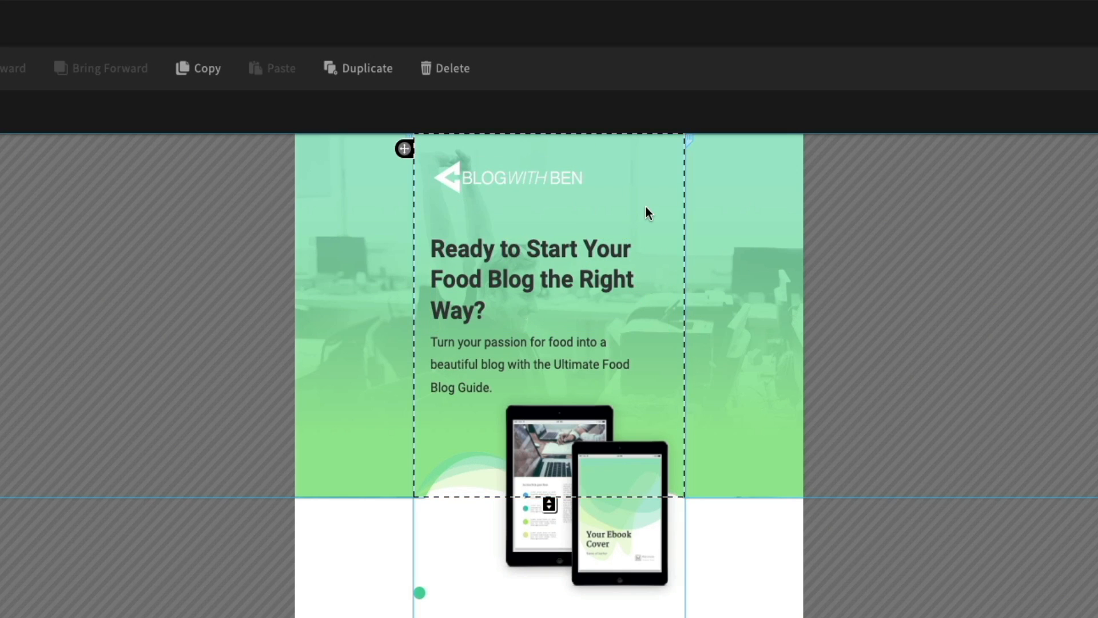
drag(559, 181, 588, 185)
click(1034, 349)
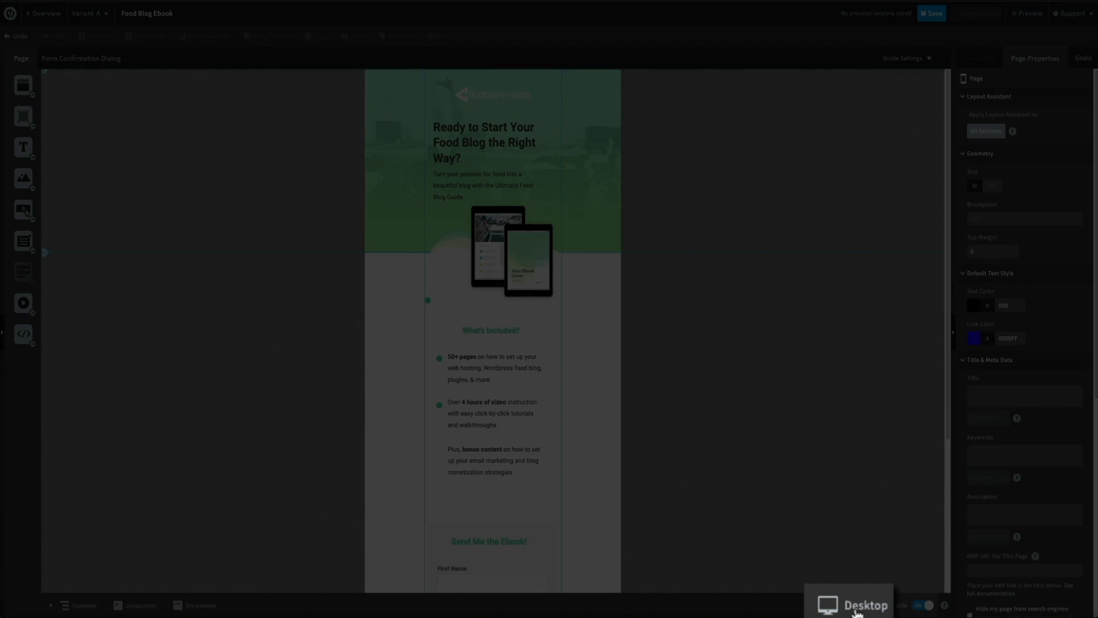
Return to the desktop layout, nudge the logo to about left 24 and top -113, and look through its image properties.
click(856, 612)
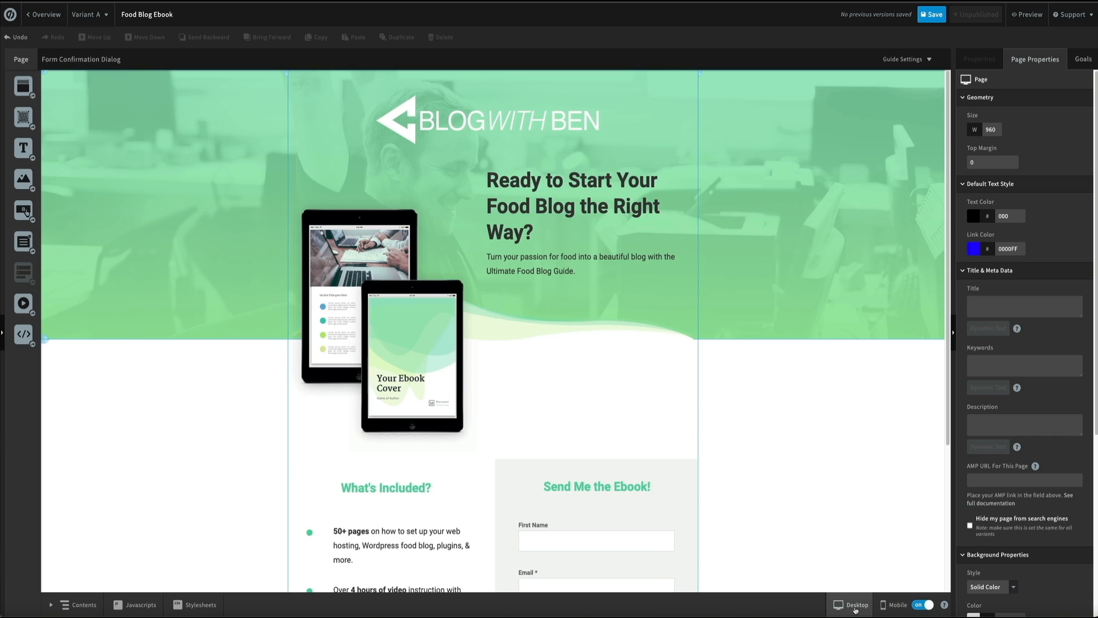
click(835, 472)
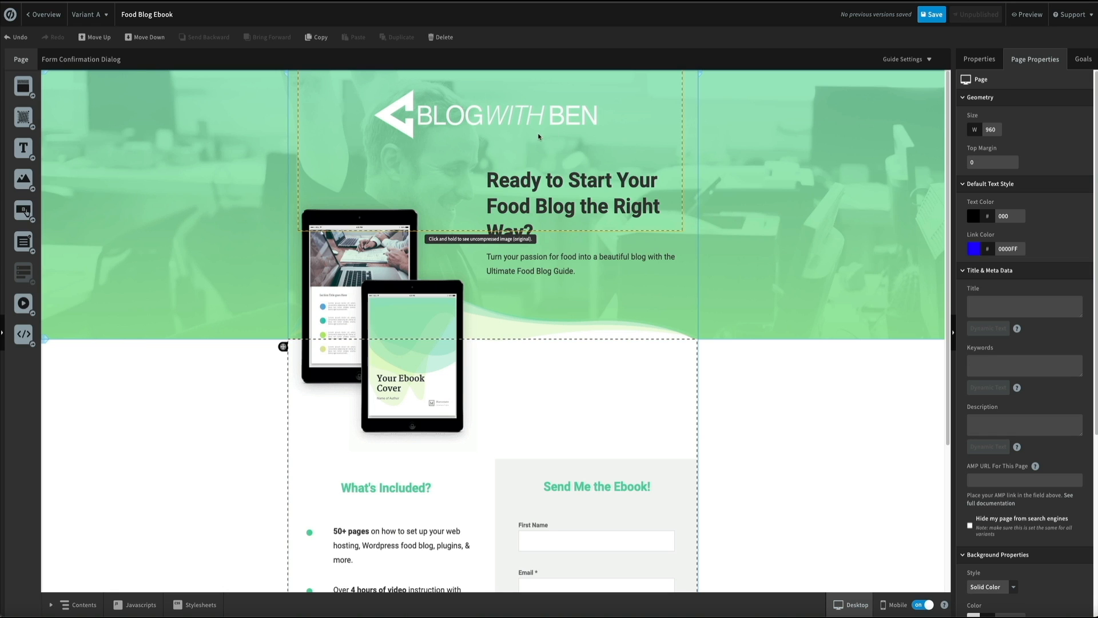
click(509, 136)
double_click(509, 132)
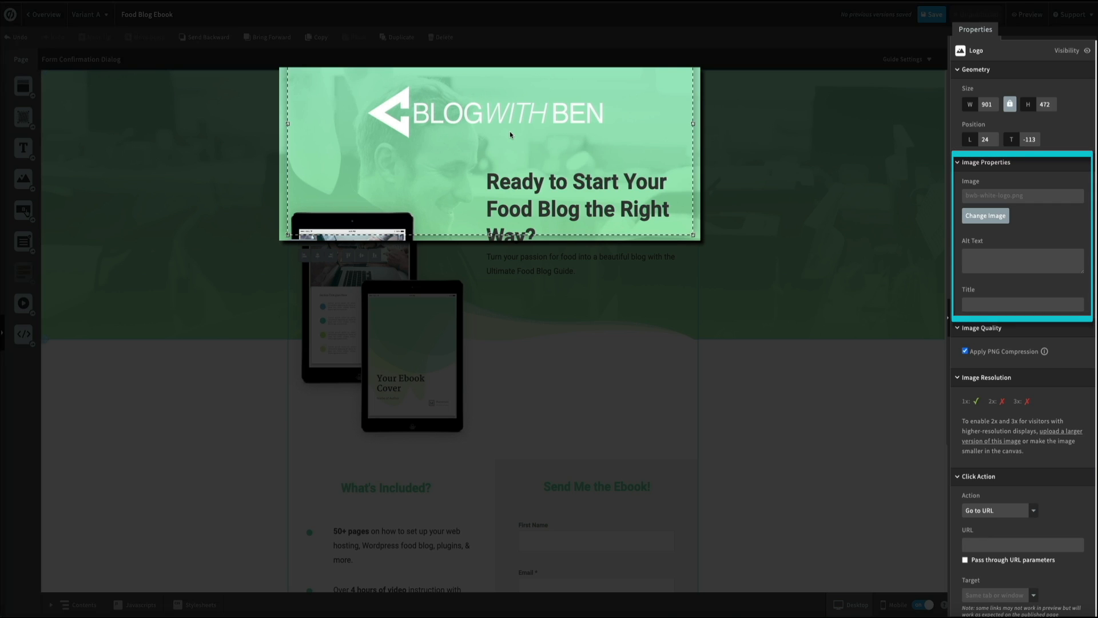
scroll(1053, 532, down, 5)
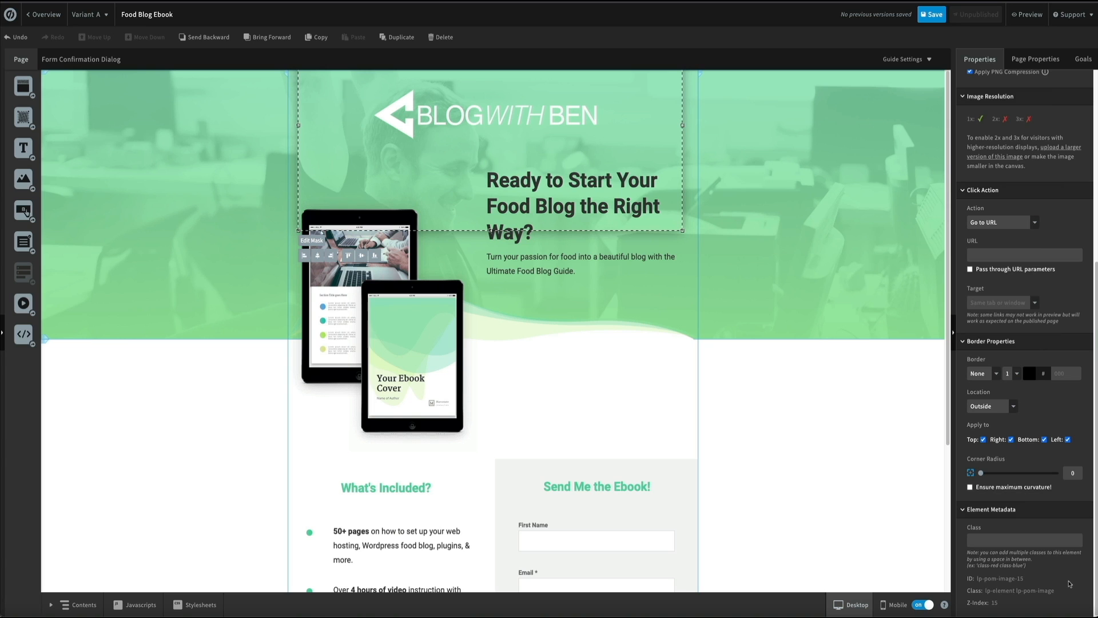
click(864, 448)
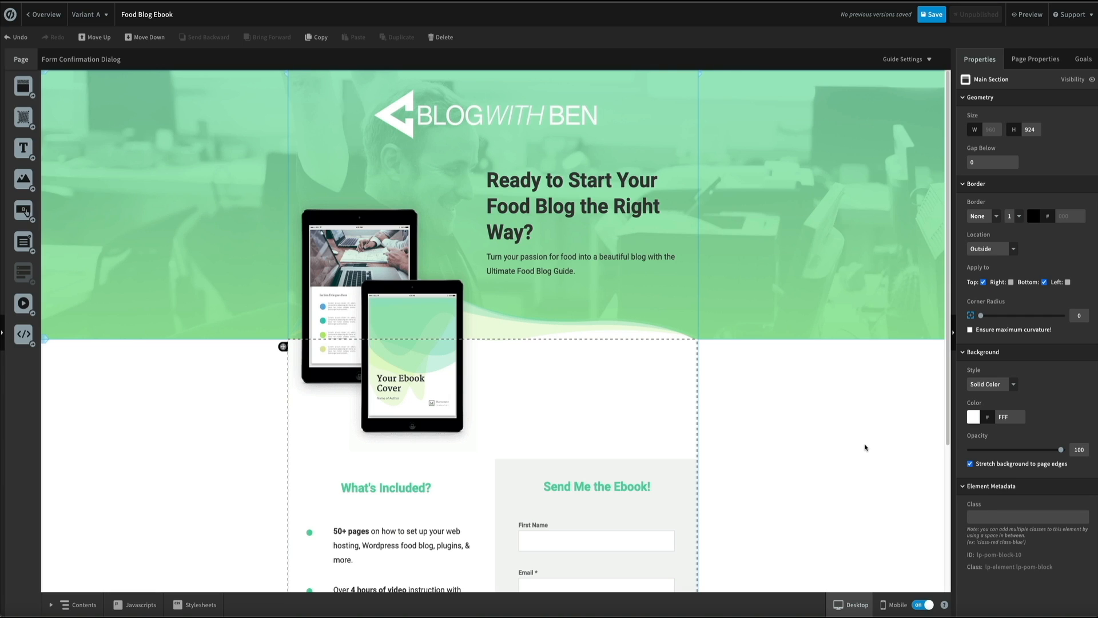
Delete the "Your Ebook Cover" tablet image and the tablet image behind it from the desktop layout.
double_click(412, 366)
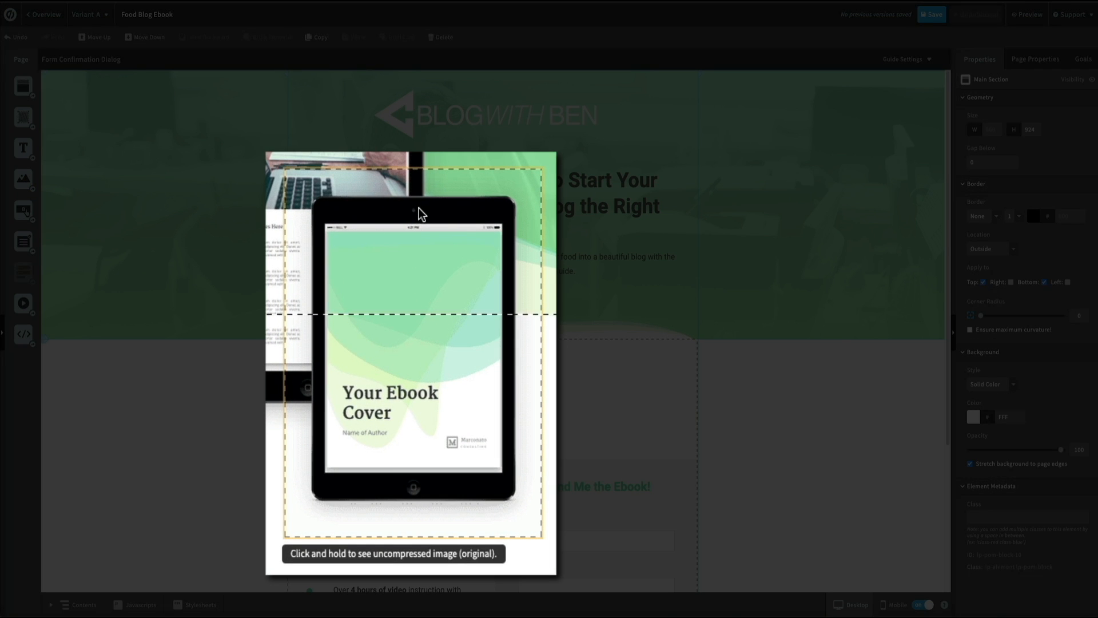
click(420, 214)
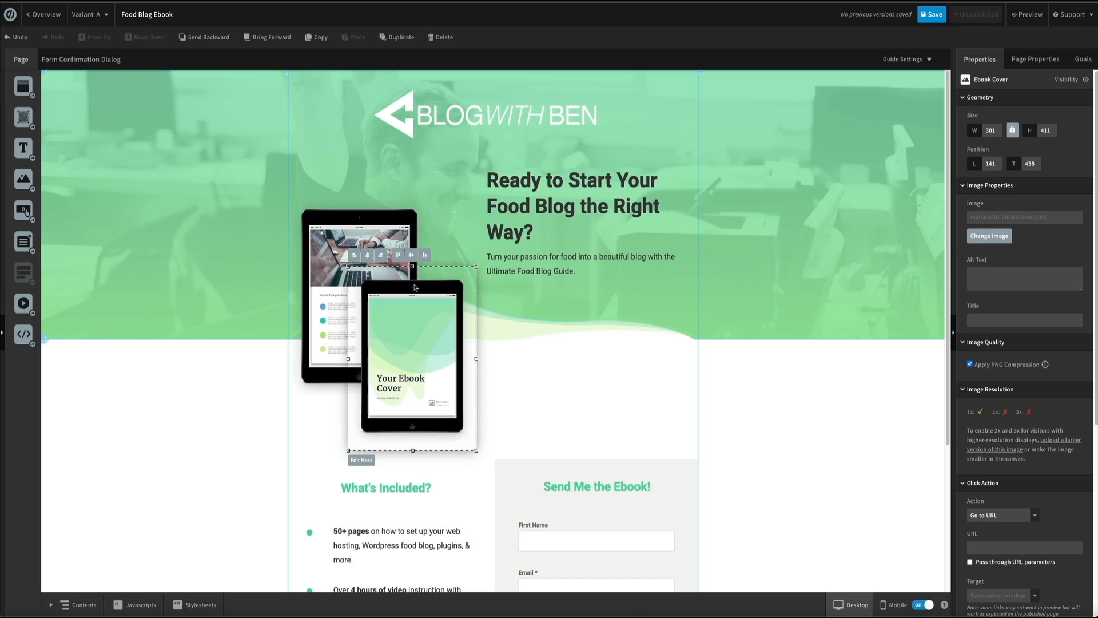
key(Delete)
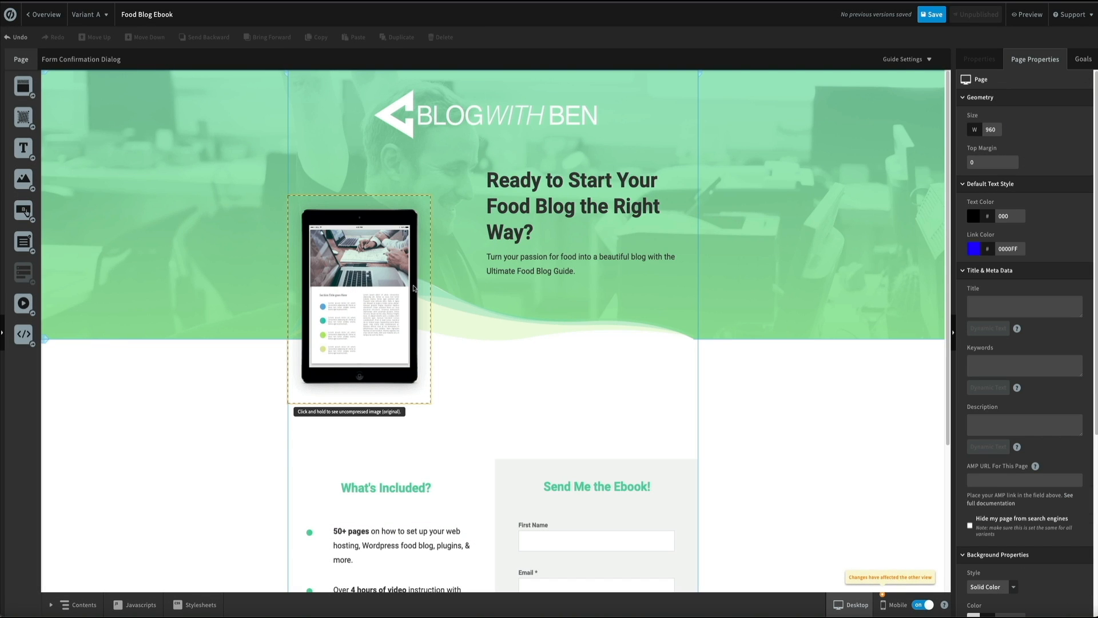
click(361, 223)
key(Delete)
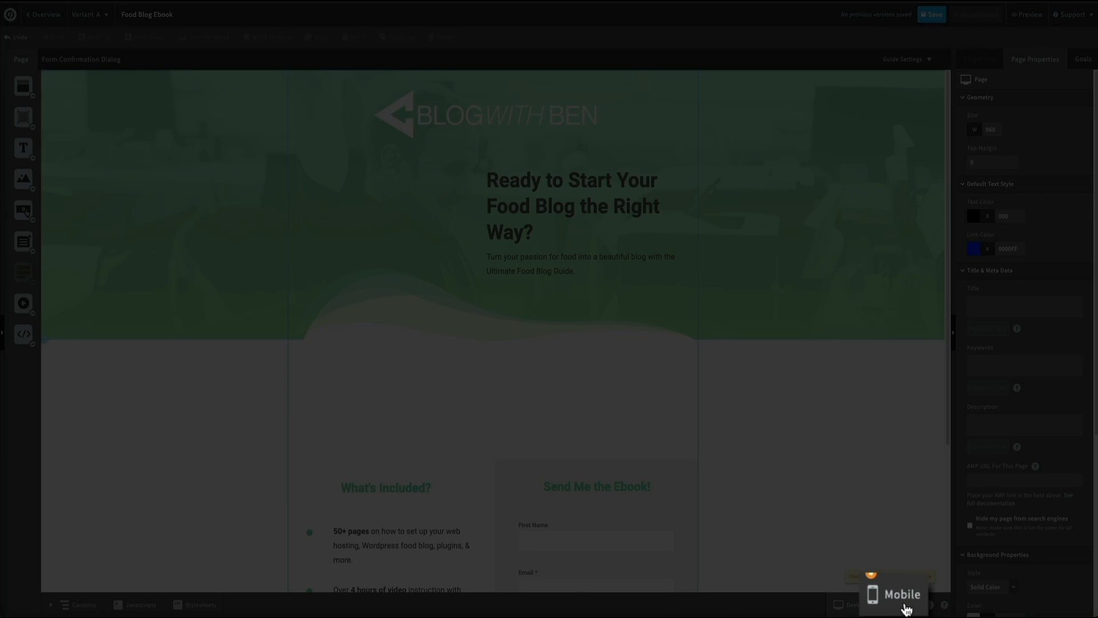
Switch to the mobile layout and remove the tablet mockup images there too.
click(898, 605)
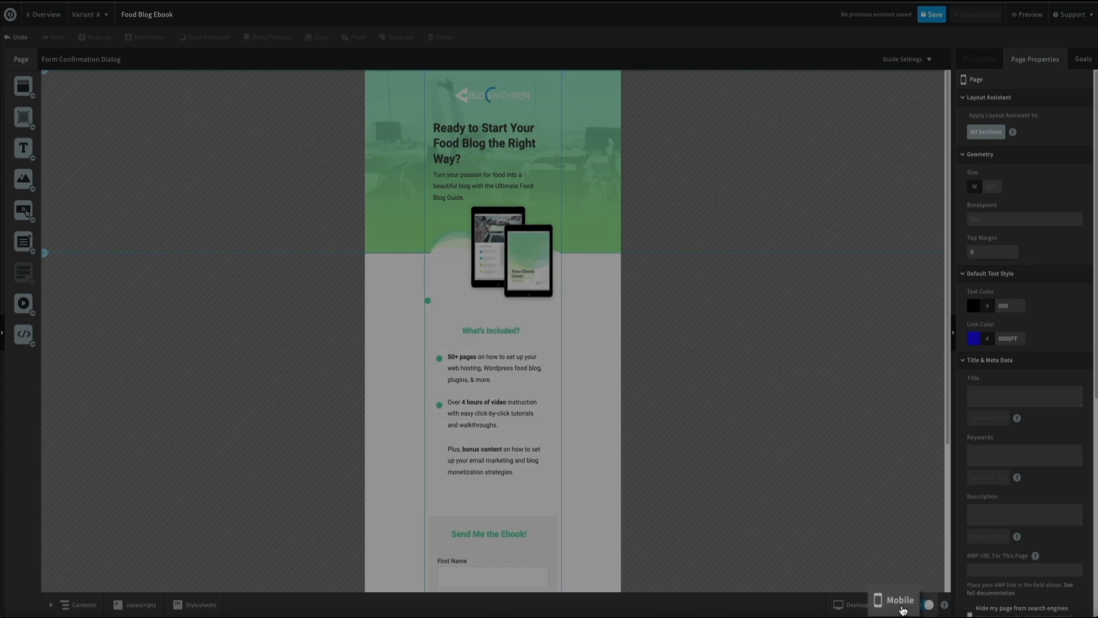
click(524, 231)
key(Delete)
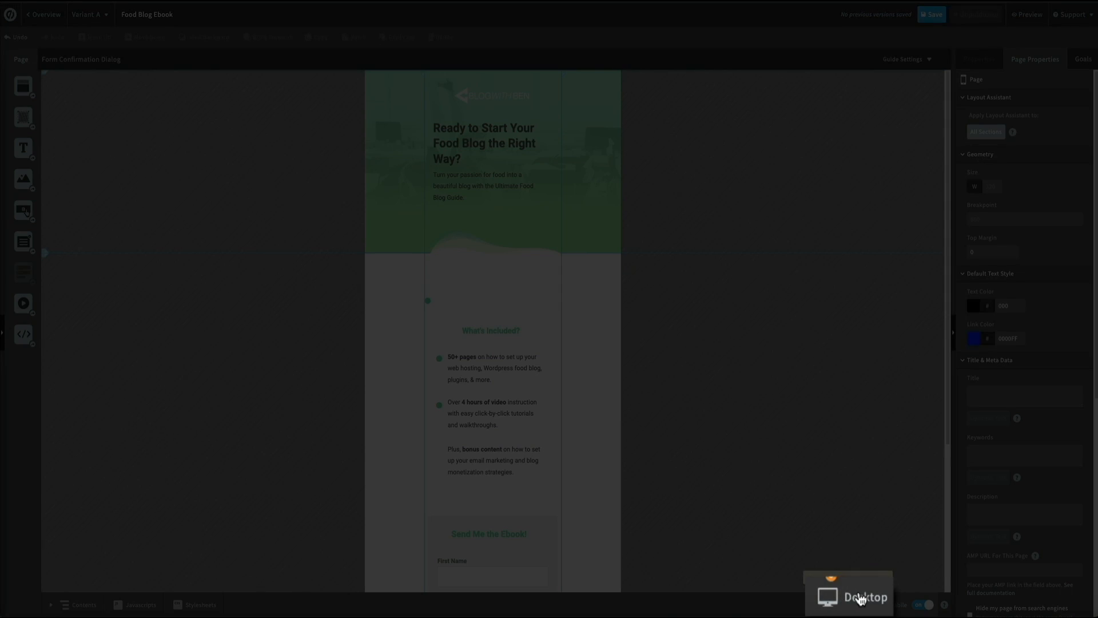
Back in the desktop layout, add an image beside the headline, uploading "food blog unbounce landing page.png" for it.
click(861, 596)
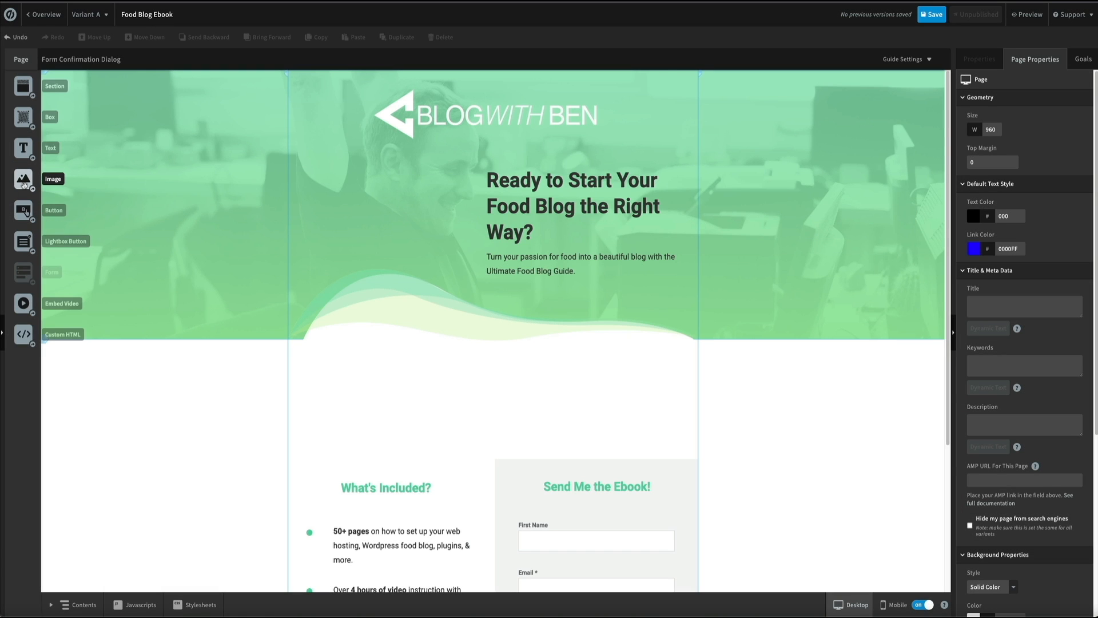
drag(23, 183, 383, 271)
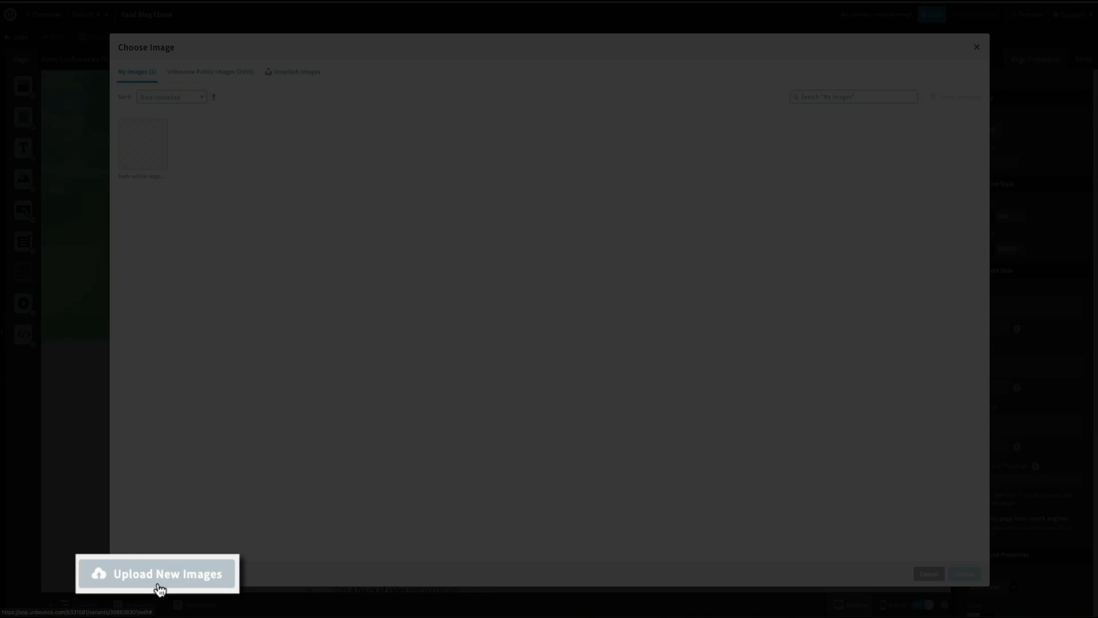
click(160, 574)
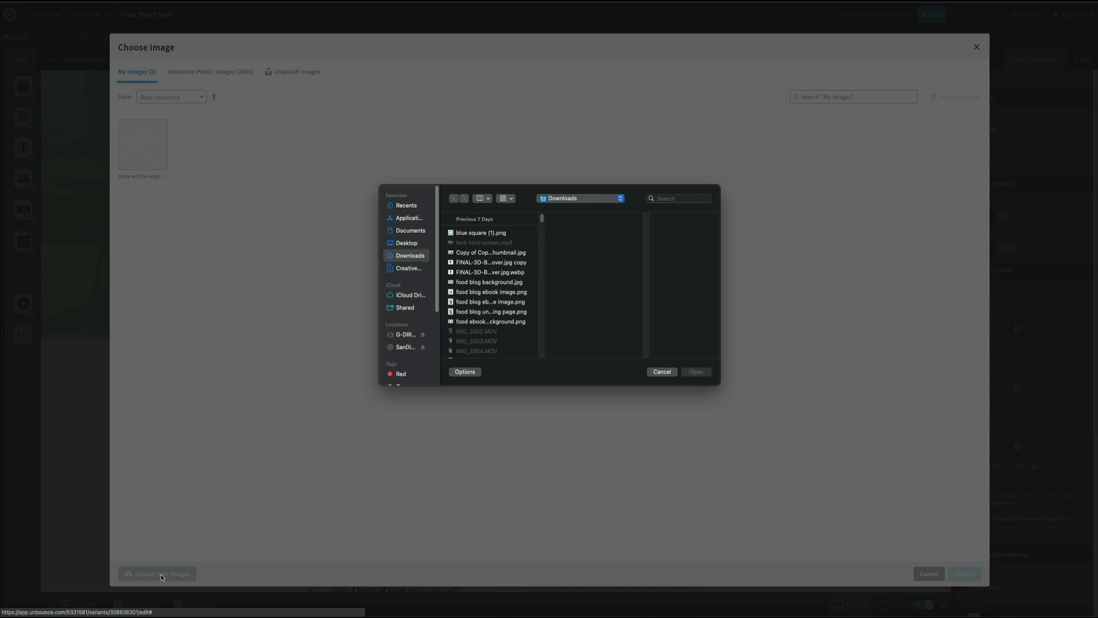
click(493, 311)
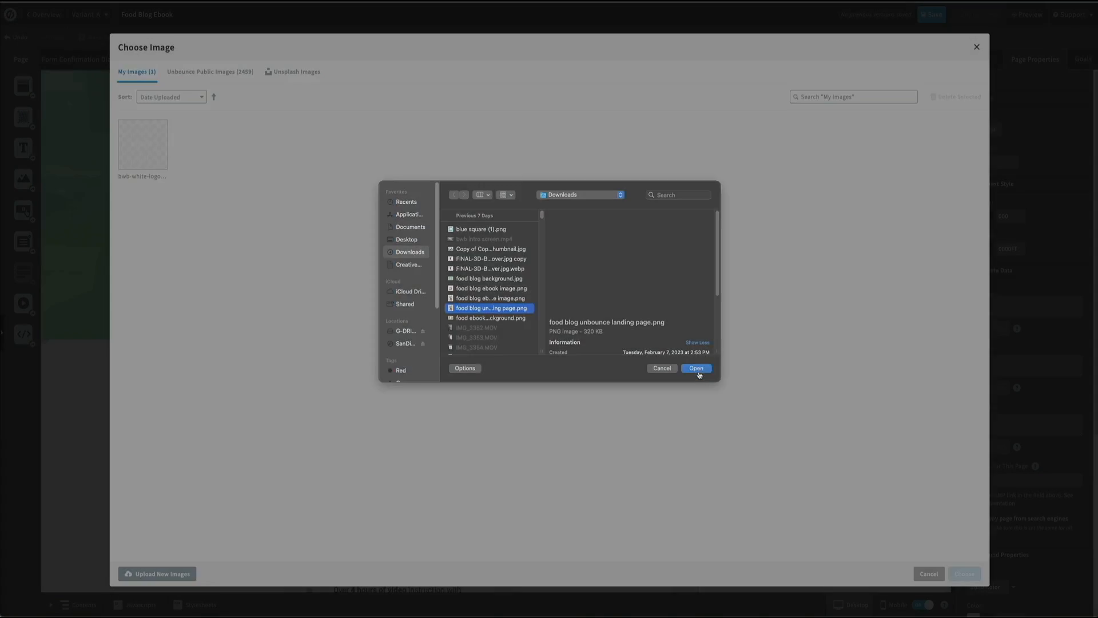
click(697, 372)
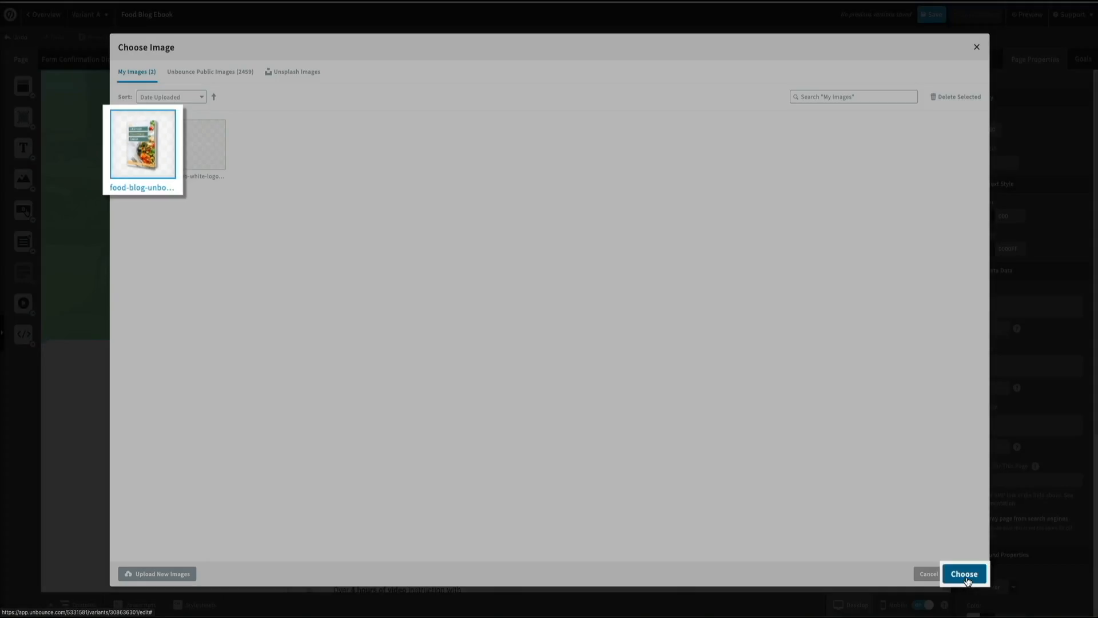
click(967, 577)
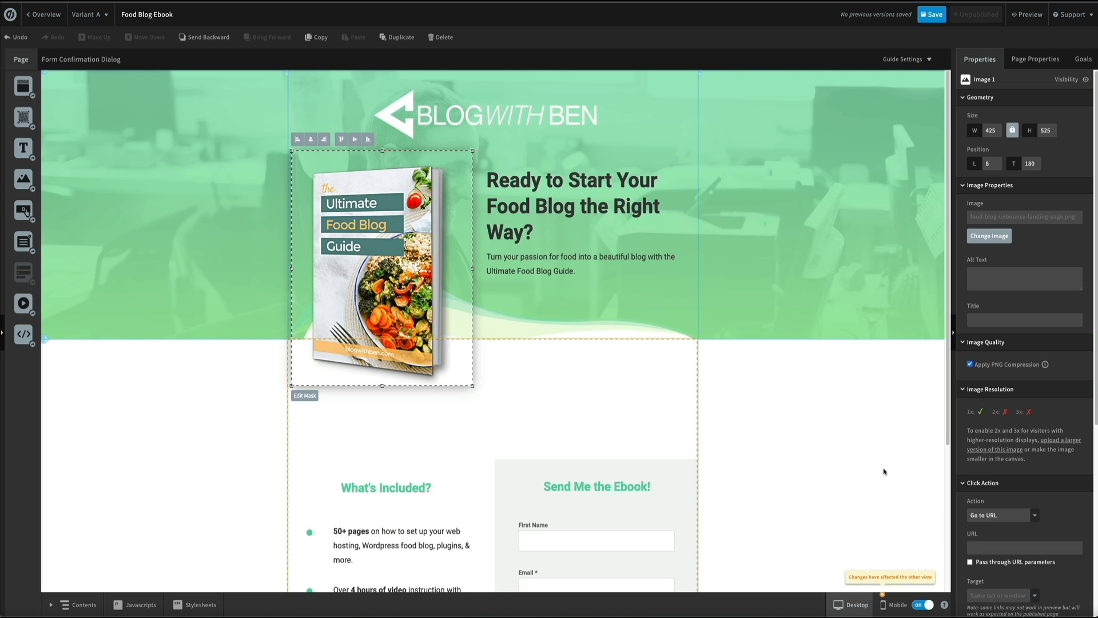
In the mobile layout, shrink the ebook image to about 191 by 237 and place it under the intro text at about left 64, top -110.
click(884, 471)
click(891, 606)
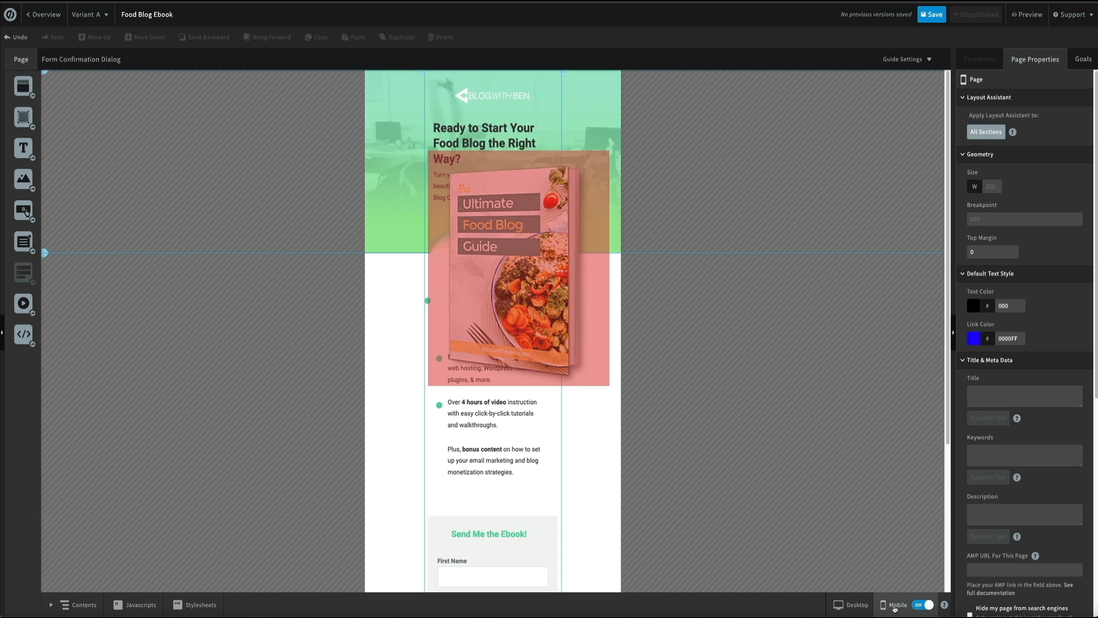
click(547, 294)
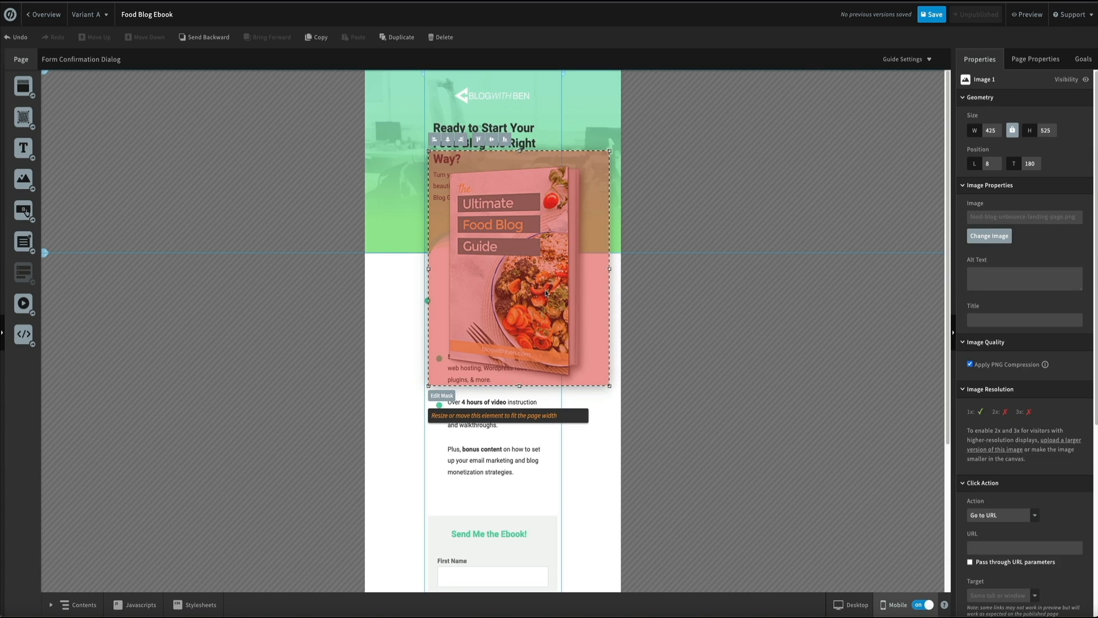
drag(610, 385, 513, 272)
drag(482, 224, 500, 273)
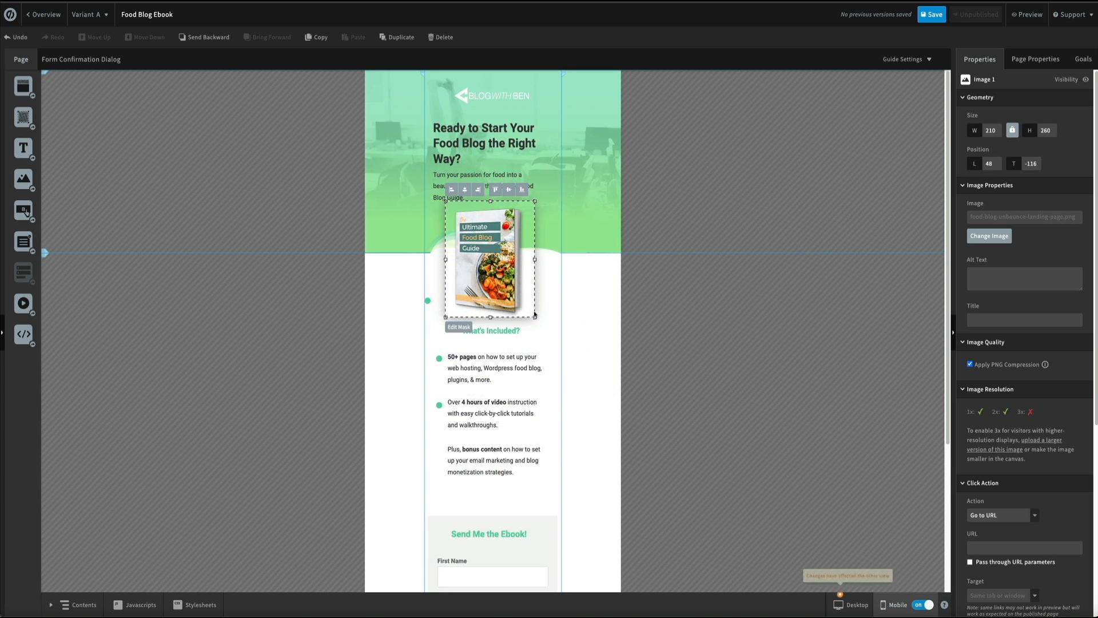
drag(535, 314, 500, 273)
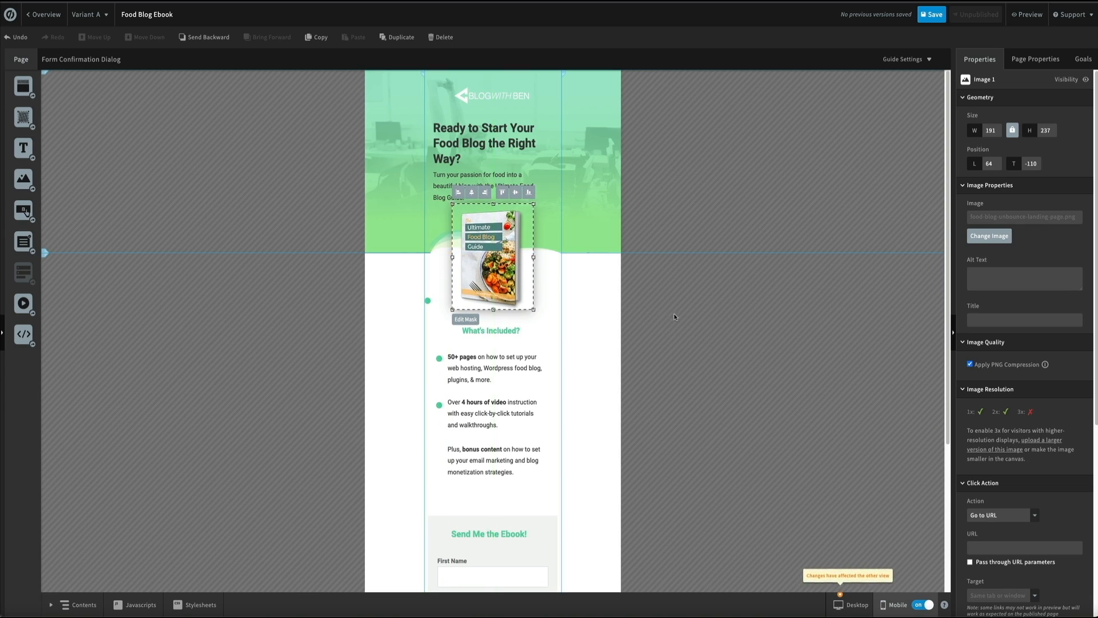
click(790, 345)
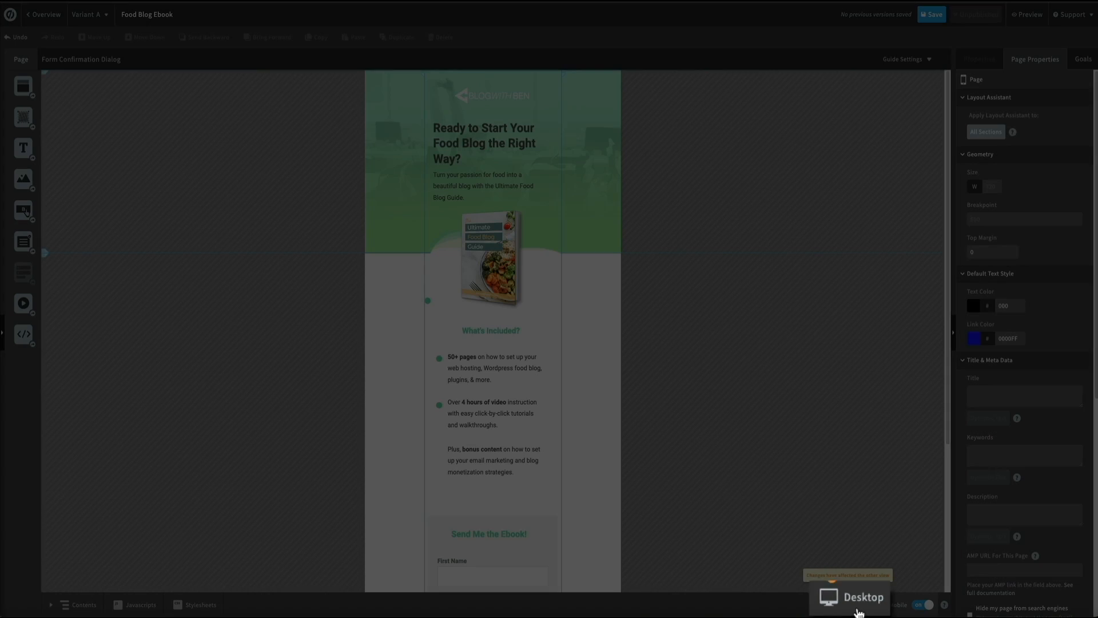
In the desktop layout, move the ebook image back beside the headline at about left 13, top -408, and check the mobile layout.
click(855, 608)
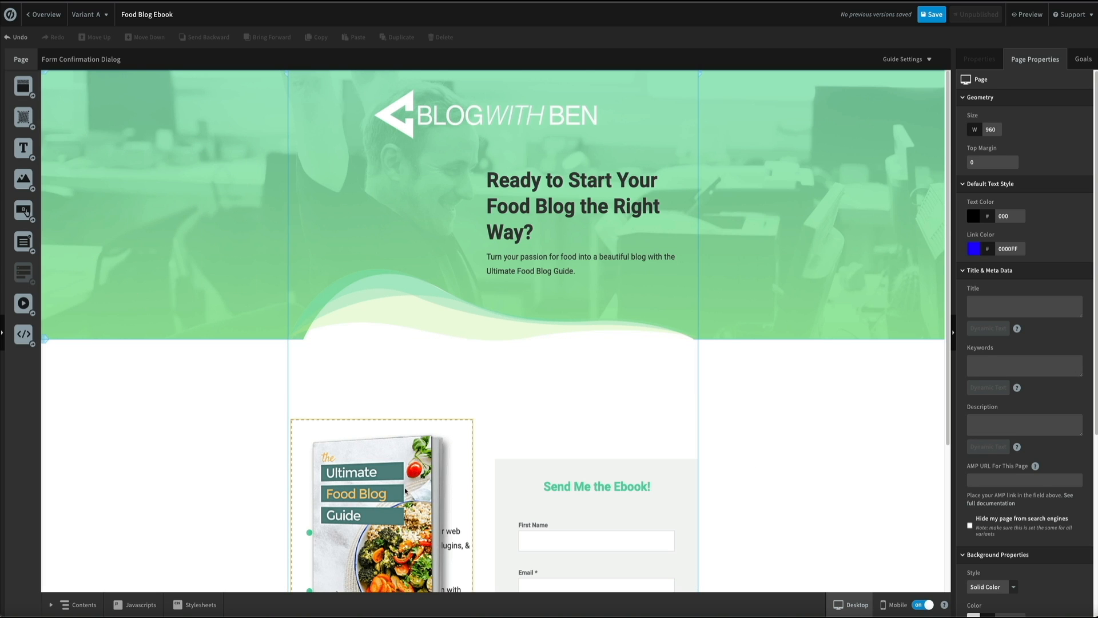
drag(372, 510, 375, 250)
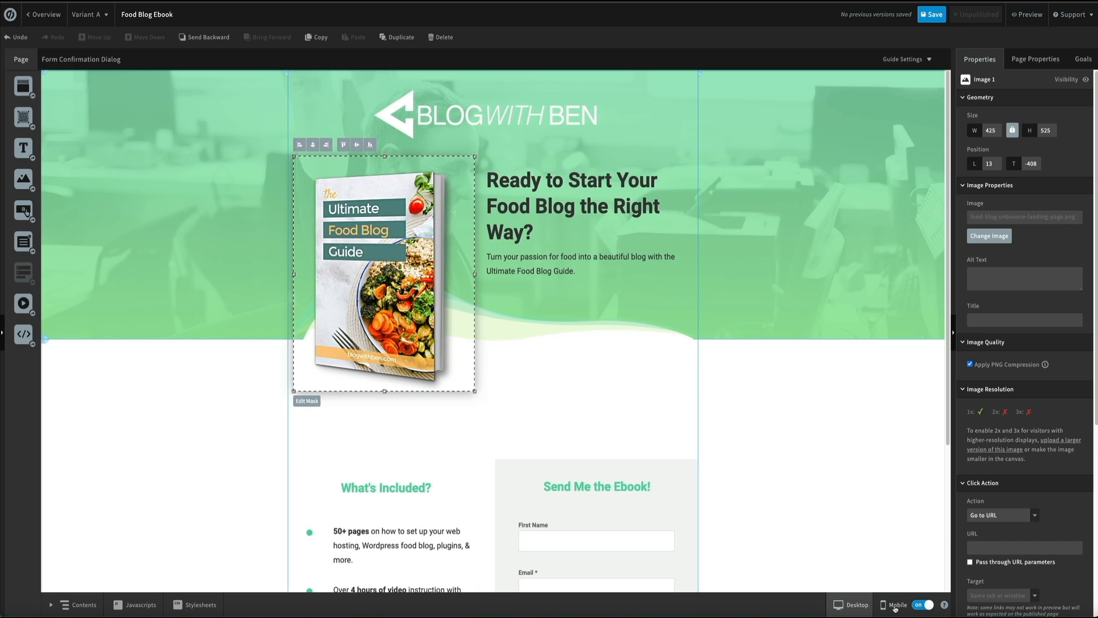
click(896, 607)
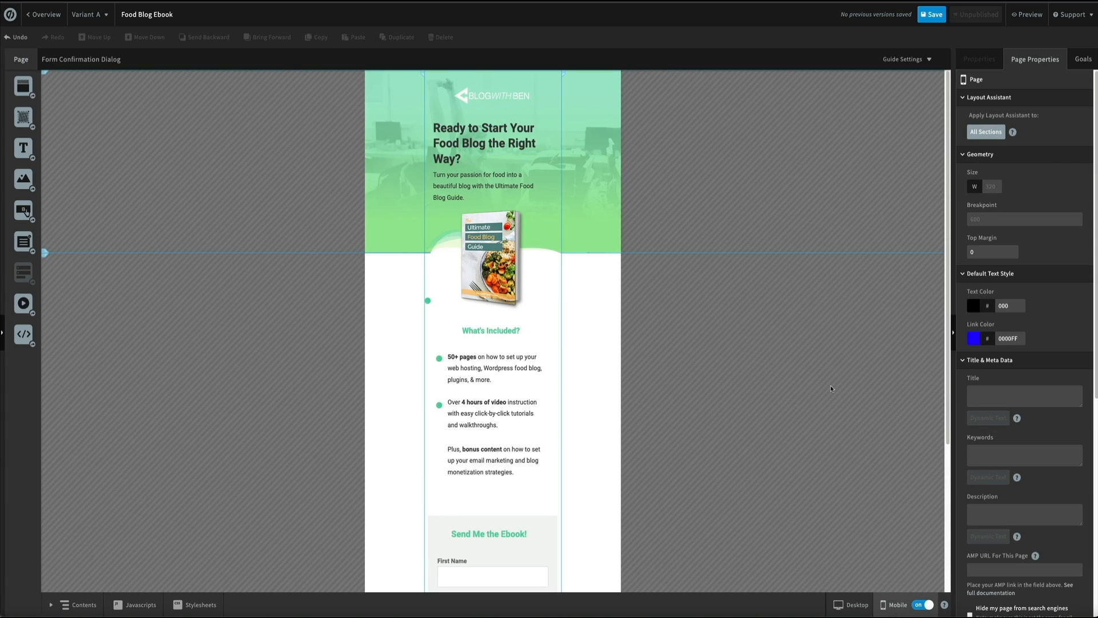
Try shifting the ebook image in the mobile layout, compare with the desktop layout, and undo the shift.
drag(504, 271, 527, 293)
click(852, 604)
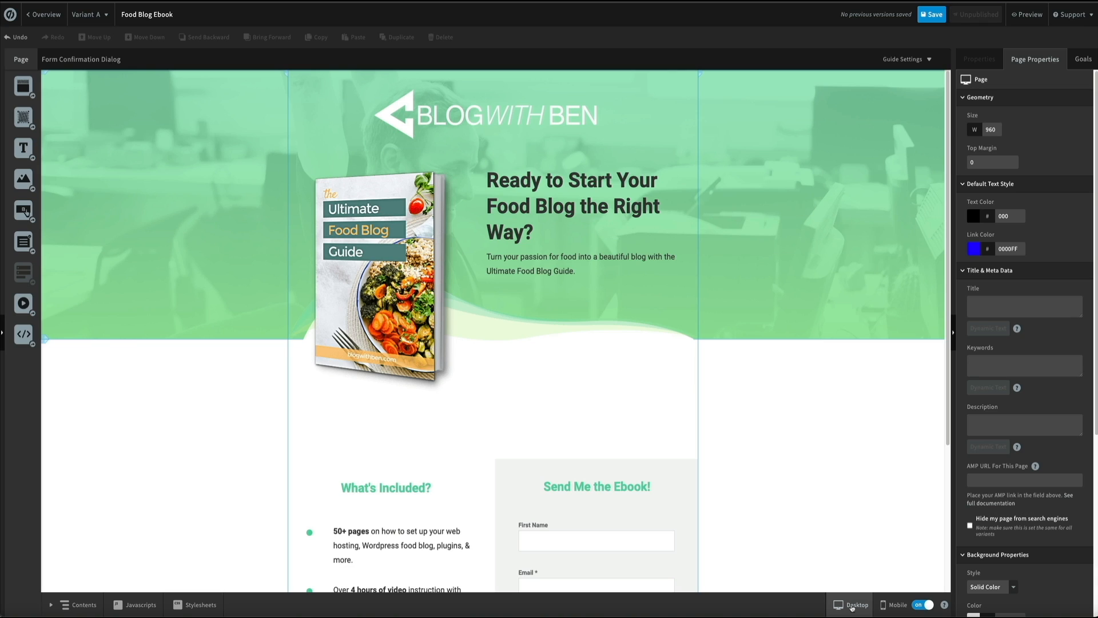
click(893, 606)
click(17, 38)
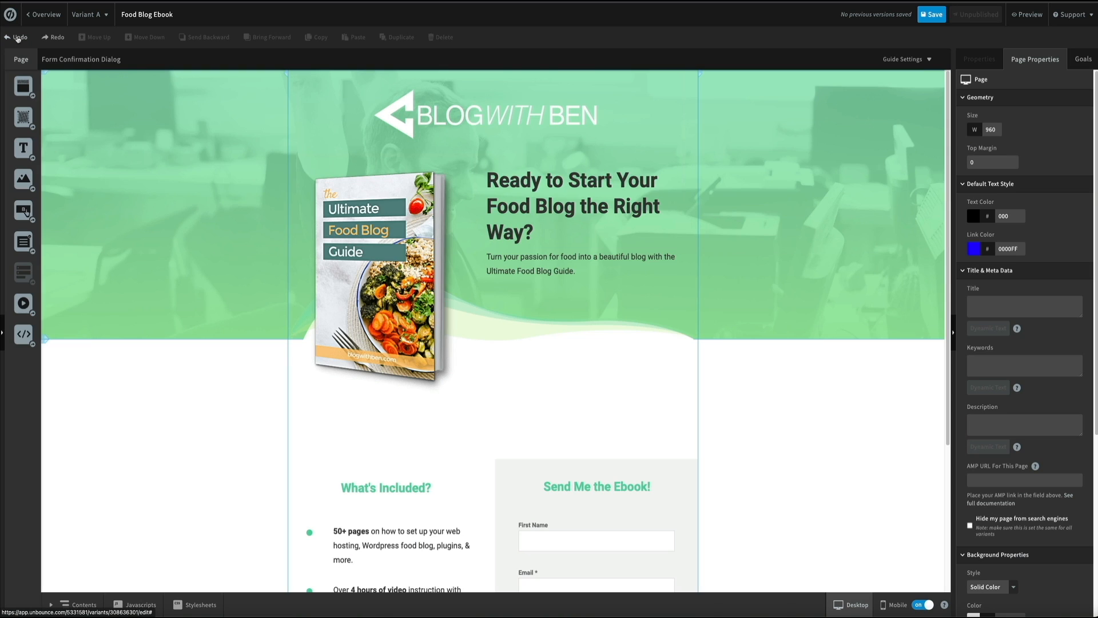
click(17, 38)
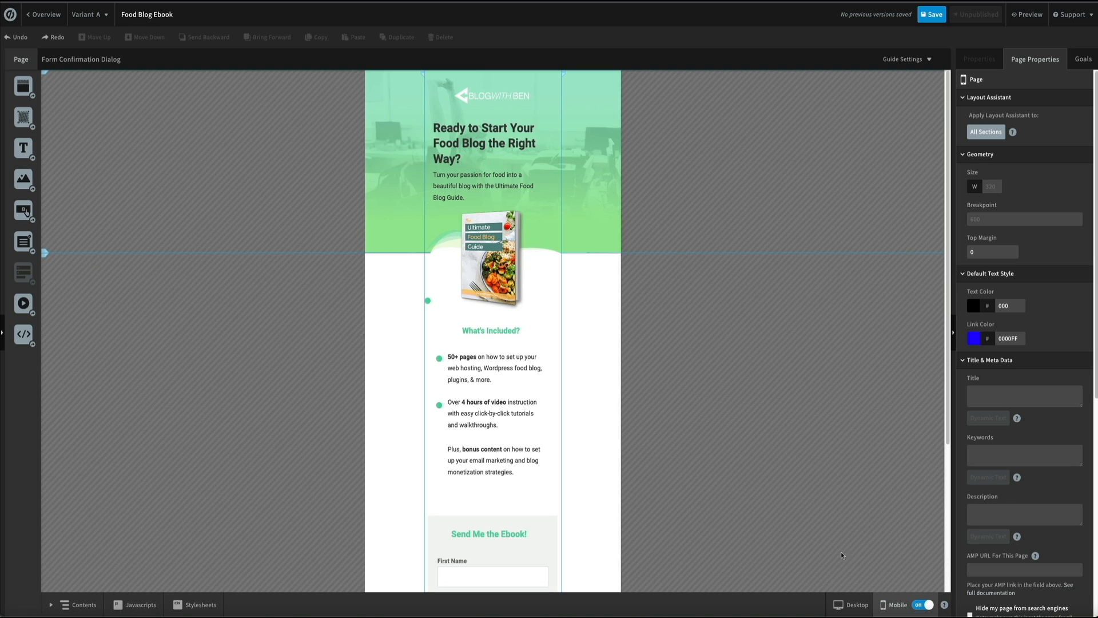
In the desktop layout, lower the ebook image to about top -331 so it overlaps the header's bottom edge.
click(854, 605)
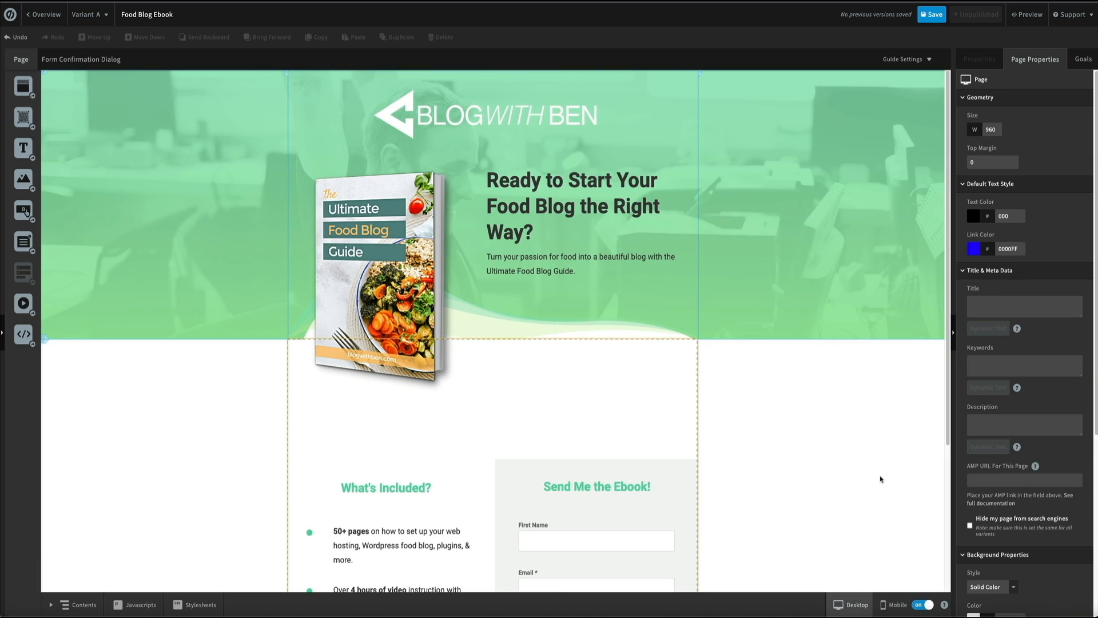
drag(399, 254, 399, 287)
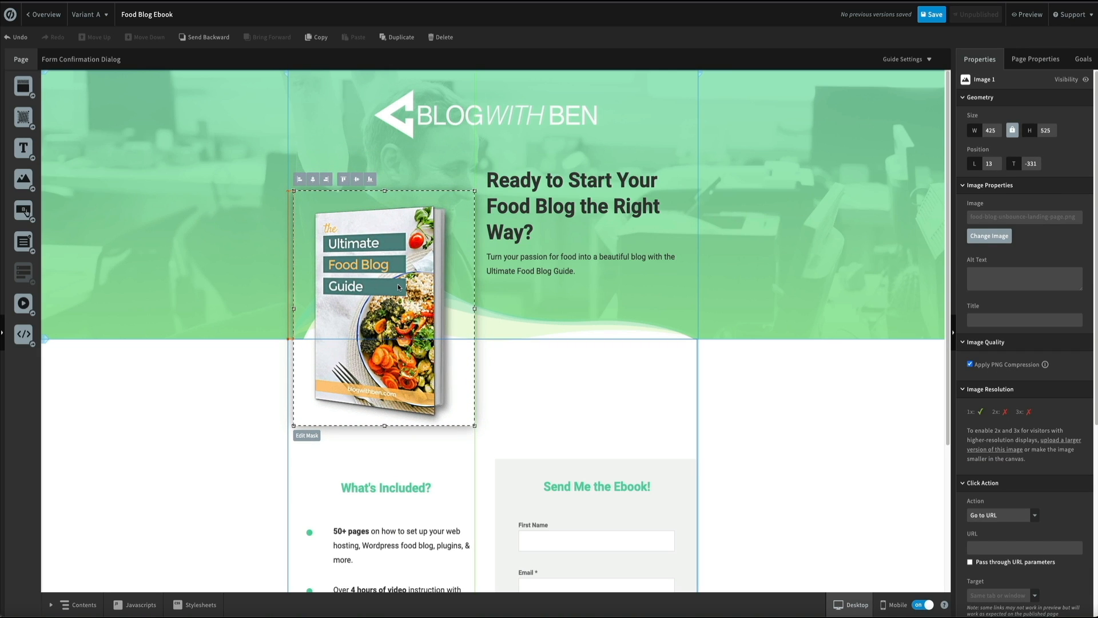
click(908, 398)
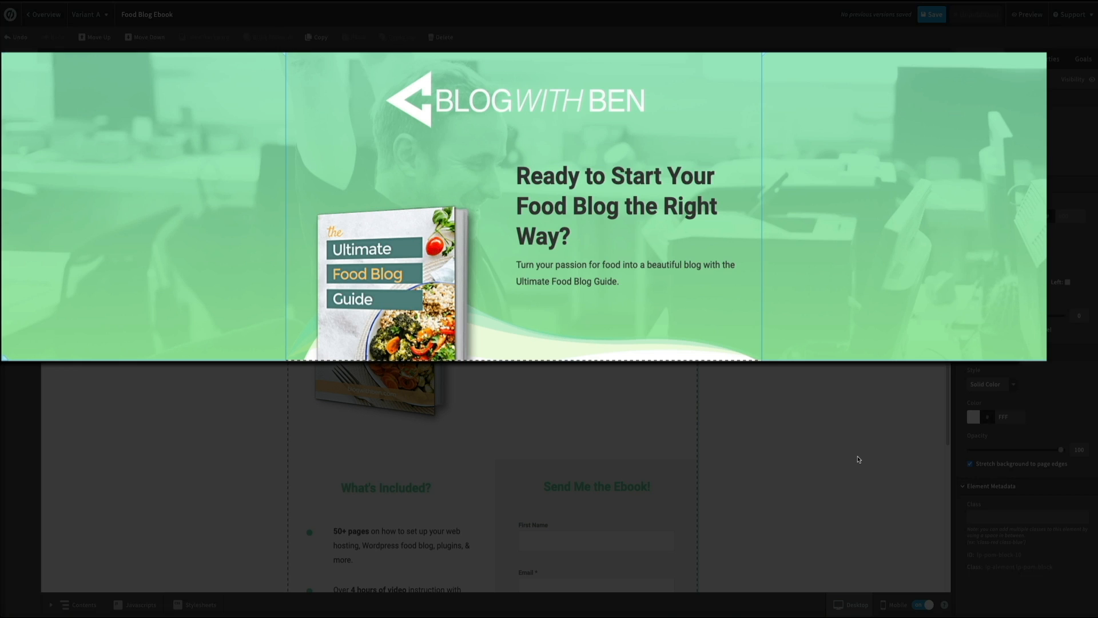
Start replacing the header section's background image and search the Unsplash images for "food".
click(913, 233)
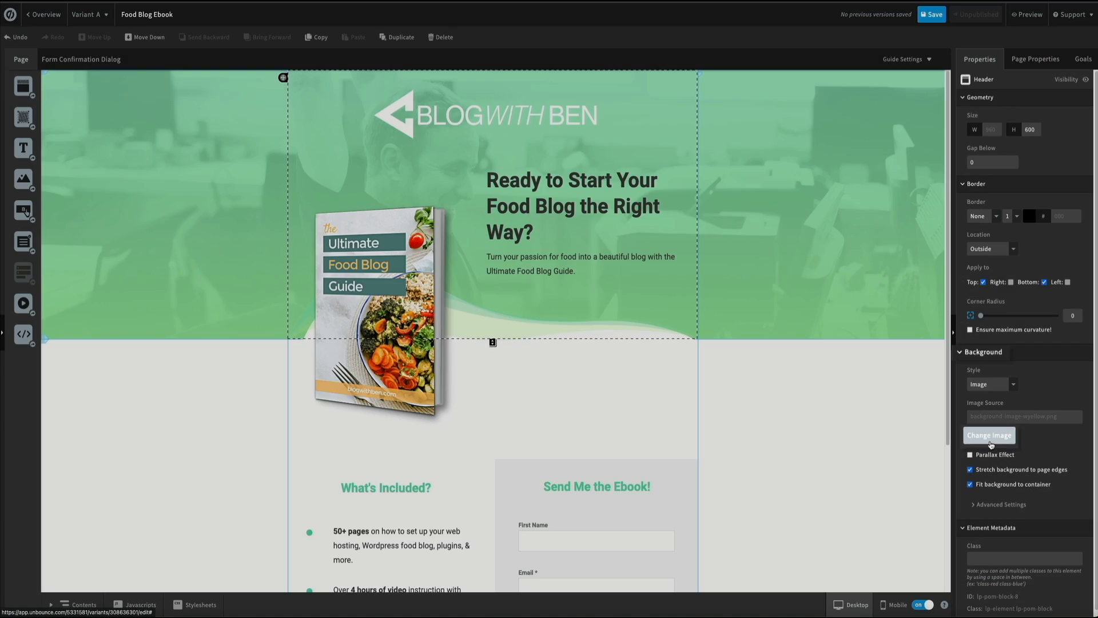
click(993, 436)
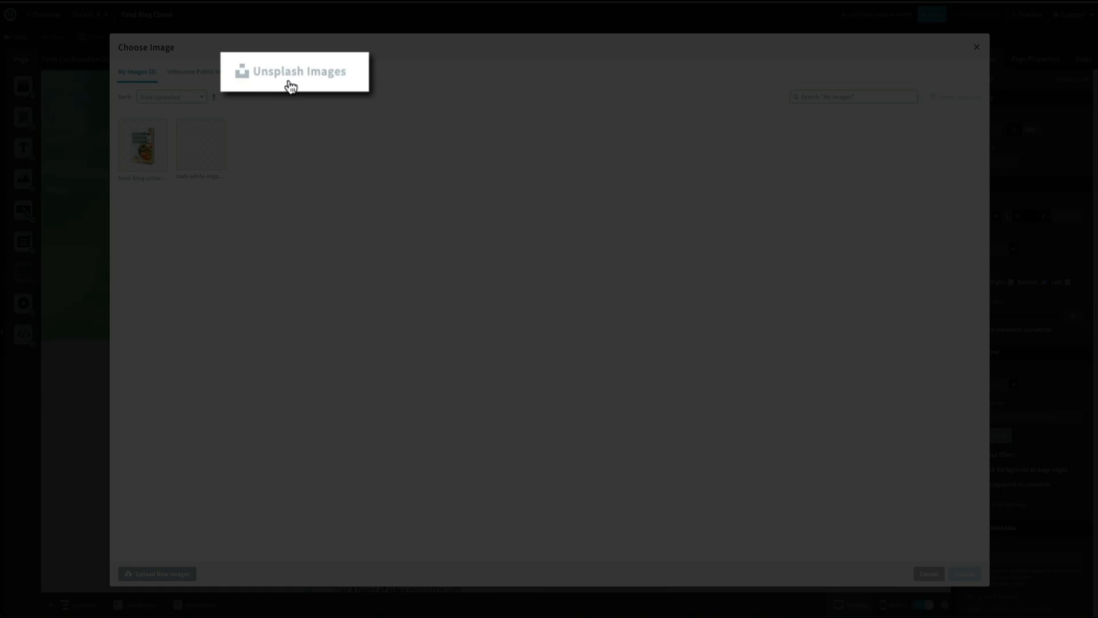
click(293, 77)
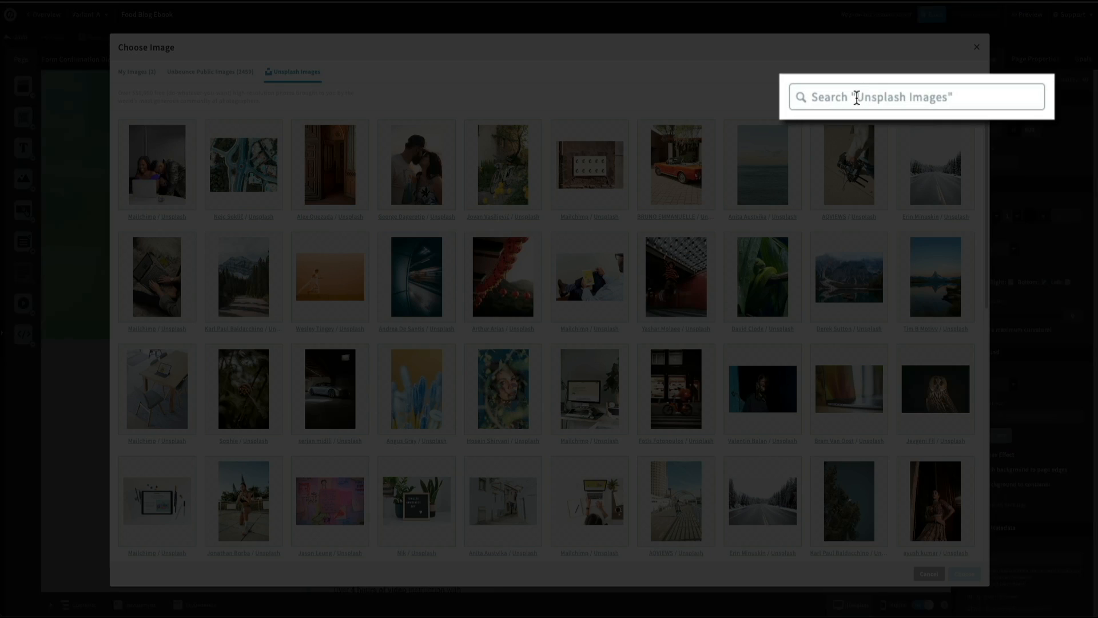
click(856, 98)
text(food)
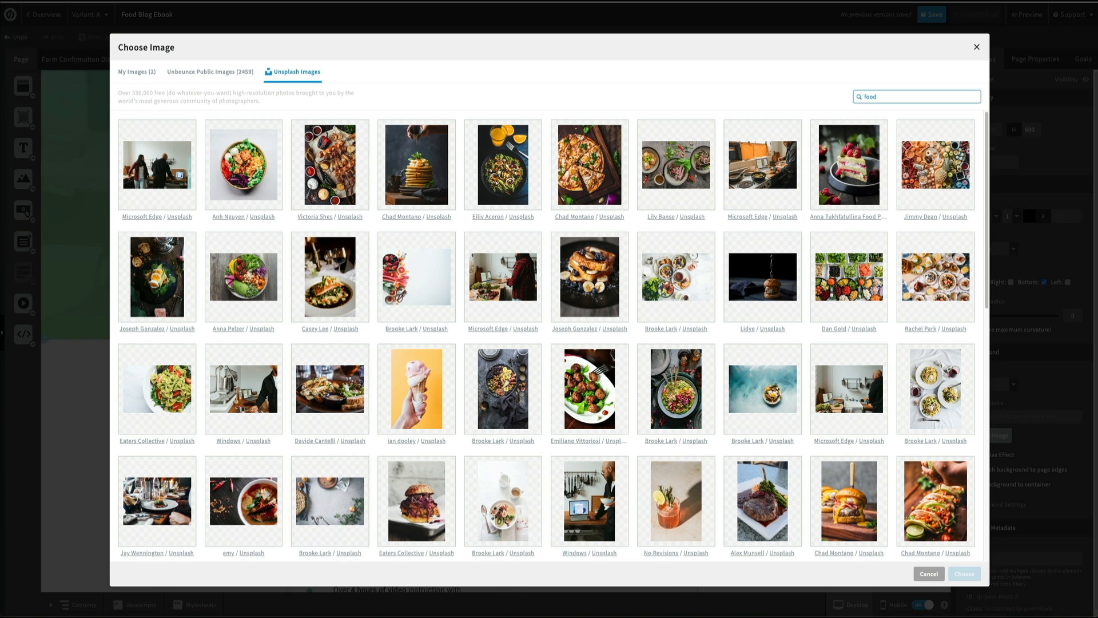
Use the overhead photo of a vegetable platter surrounded by dishes and drinks as the header background, and check it in the mobile layout.
scroll(724, 299, down, 3)
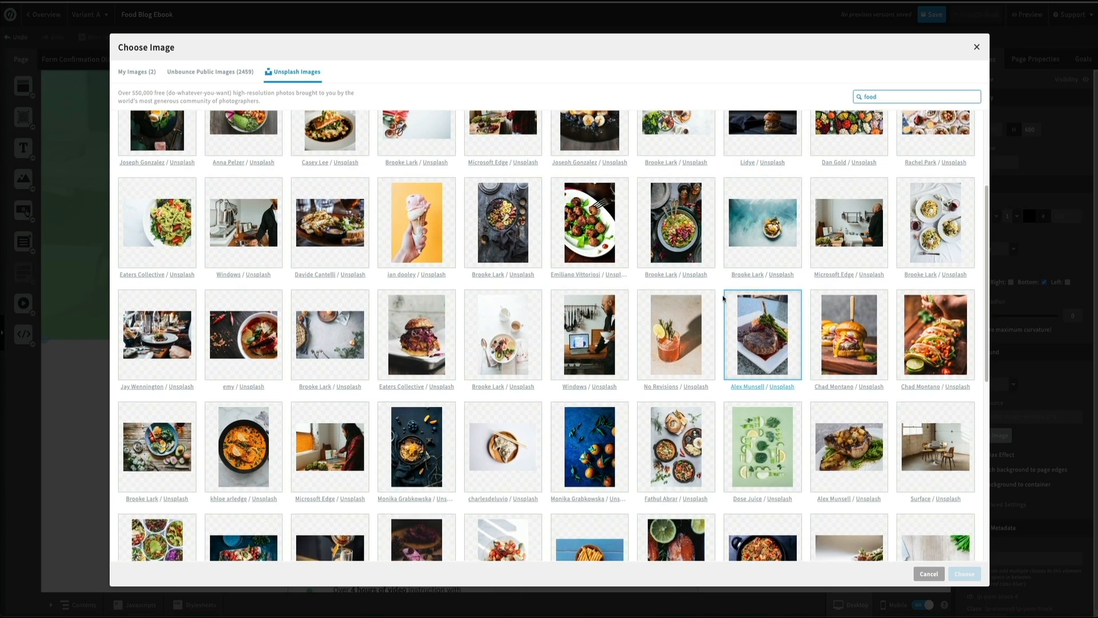
scroll(724, 298, down, 1)
scroll(724, 299, down, 2)
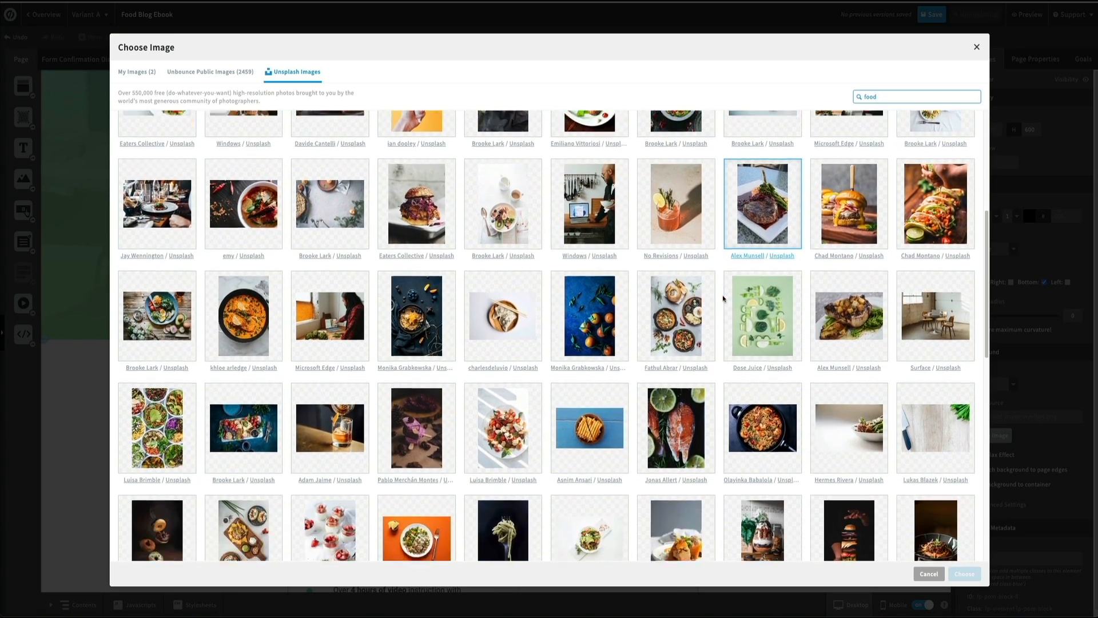
scroll(723, 299, down, 4)
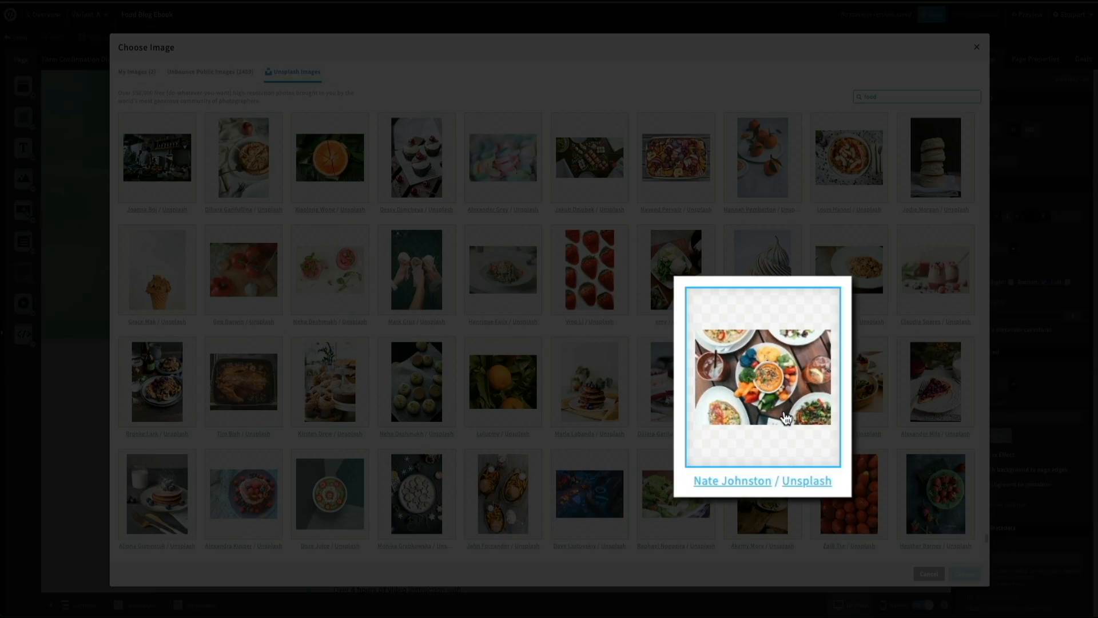
click(785, 418)
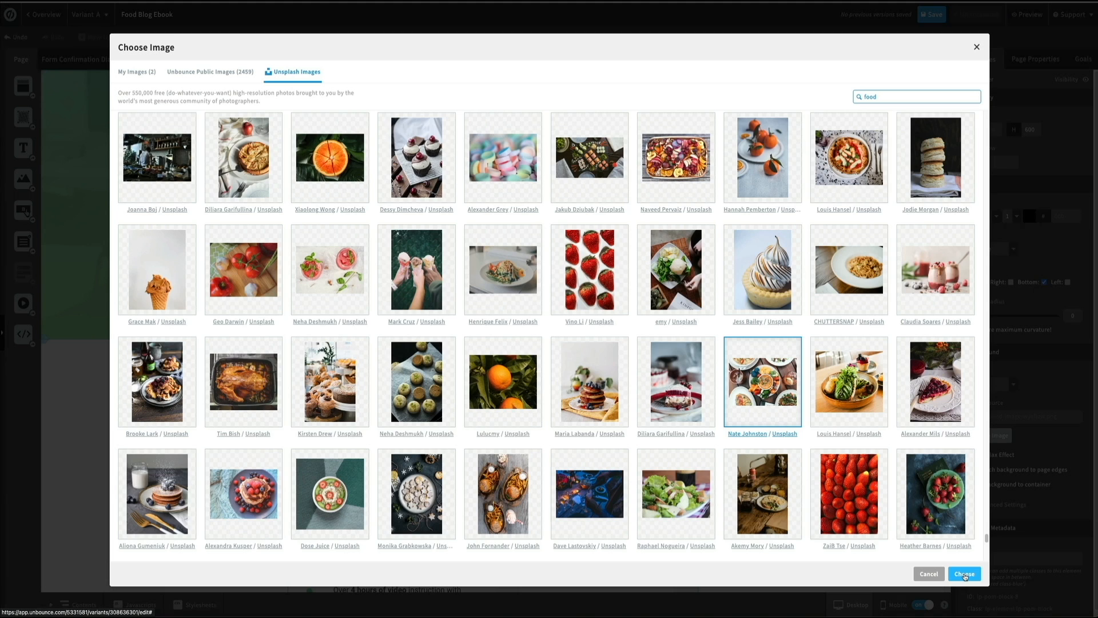
click(965, 575)
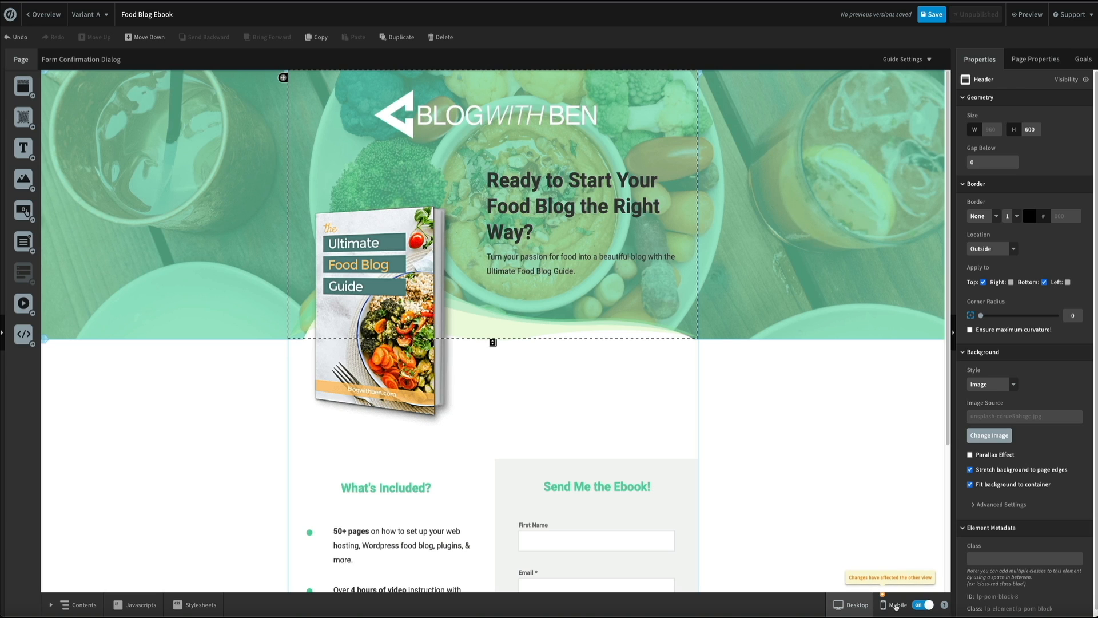
click(895, 605)
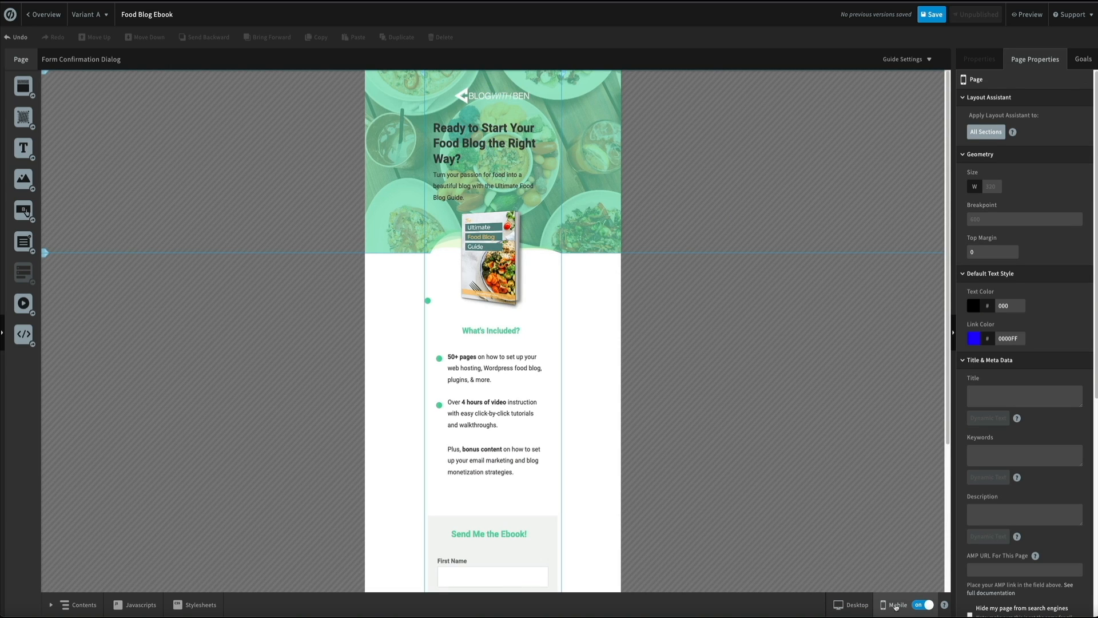
click(851, 606)
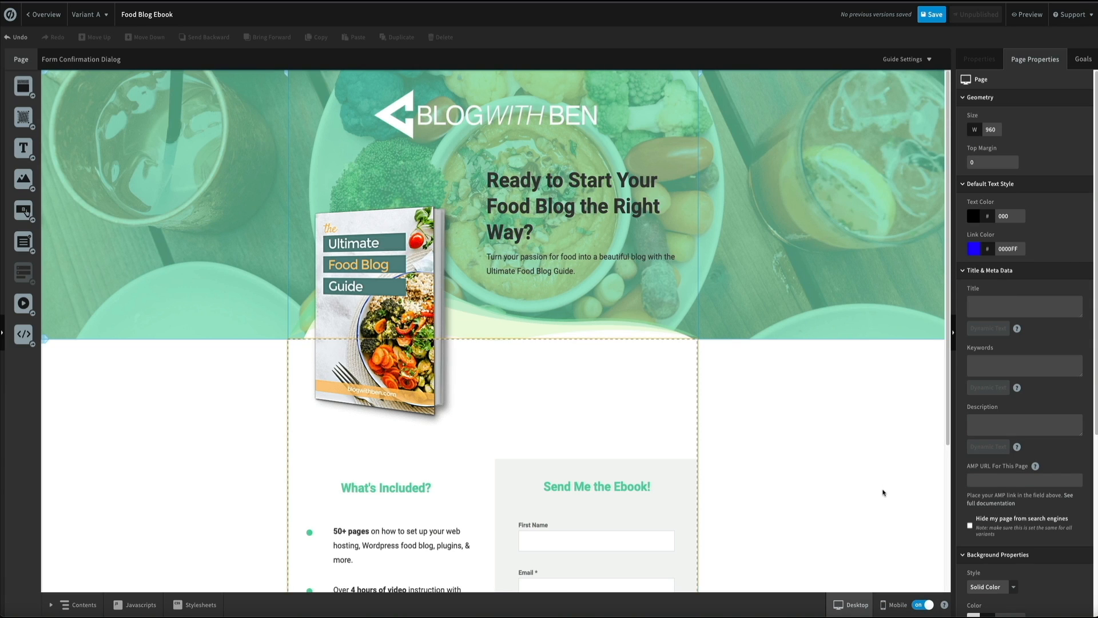
In the header background's advanced settings, set the color overlay's opacity to 84.
click(887, 256)
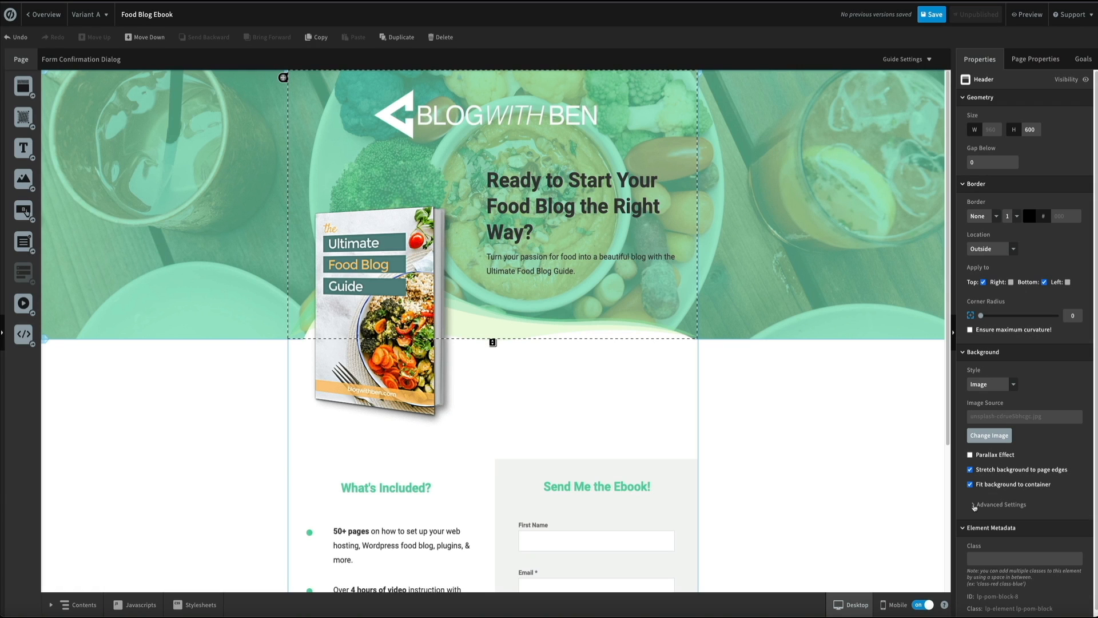
click(974, 506)
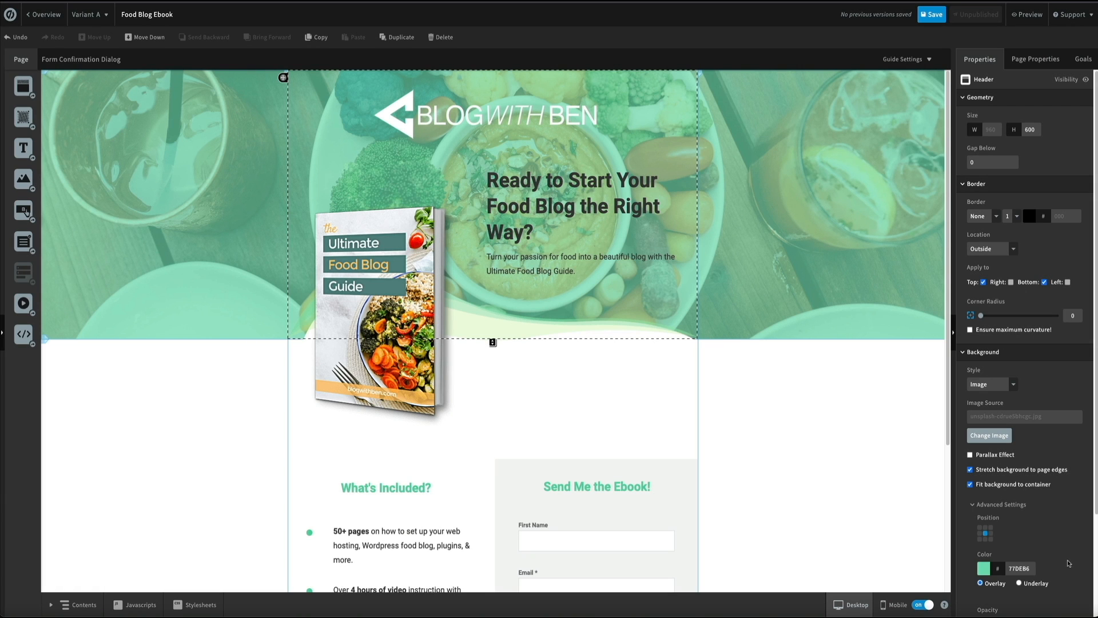
scroll(1069, 563, down, 1)
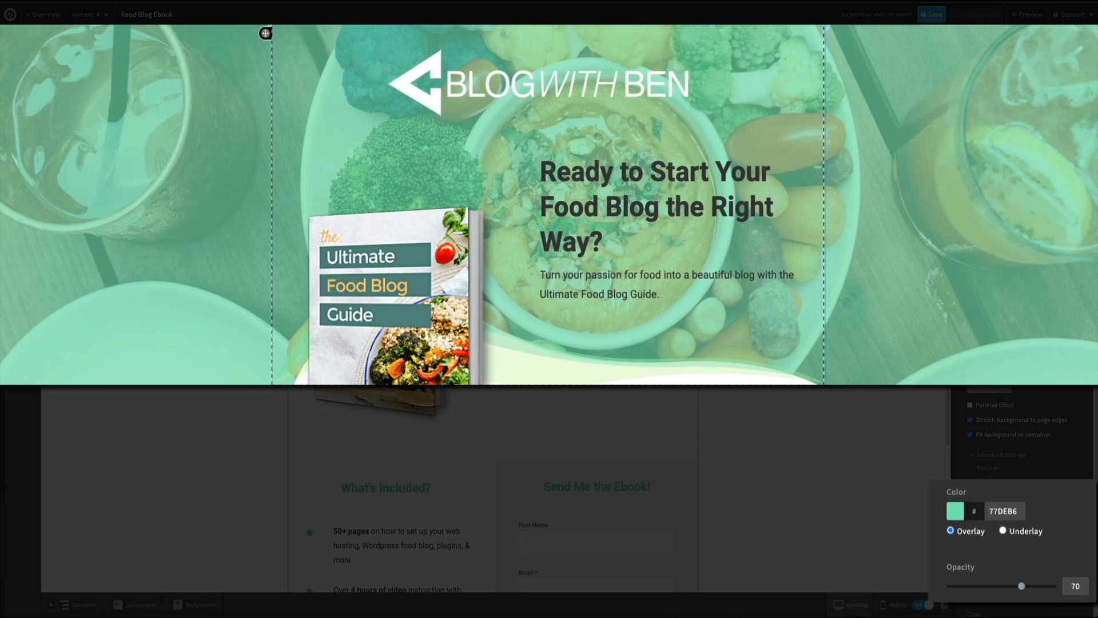
mouse_move(1021, 586)
mouse_down()
mouse_move(1045, 586)
mouse_move(977, 585)
mouse_move(1022, 582)
mouse_up()
drag(1028, 582, 1039, 583)
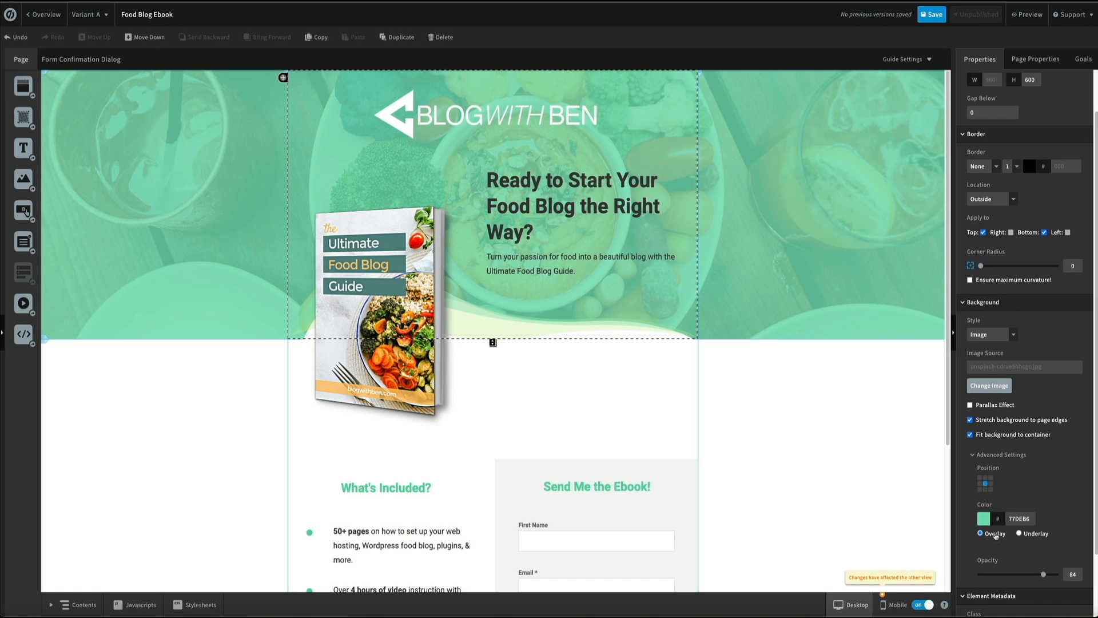
Change the header's overlay color to the muted green 77BFA3.
click(984, 519)
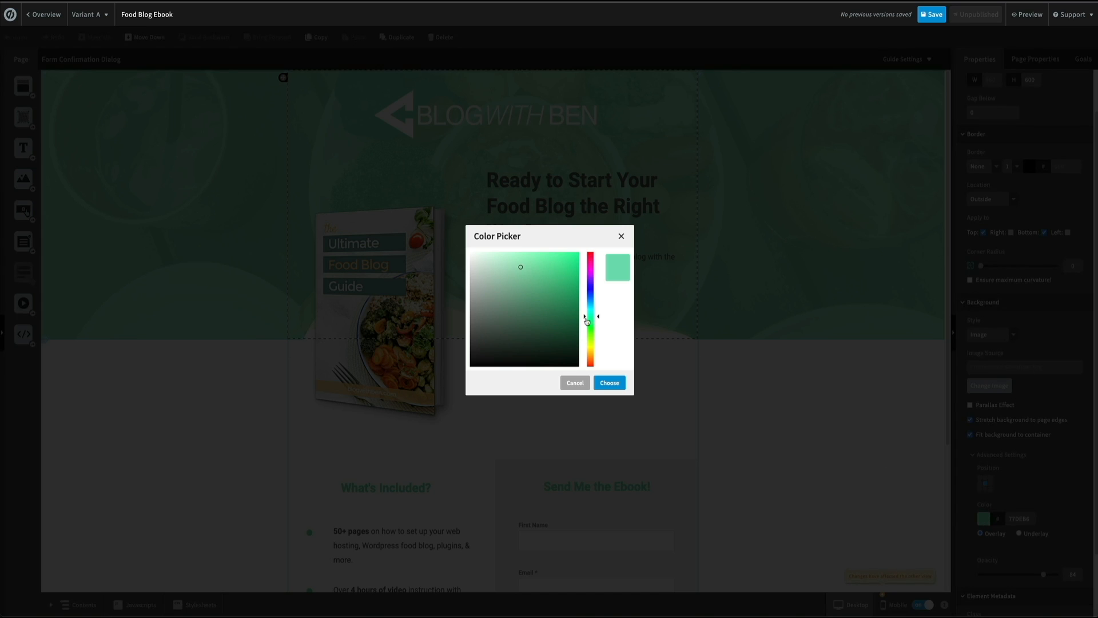
click(510, 275)
click(513, 280)
click(615, 387)
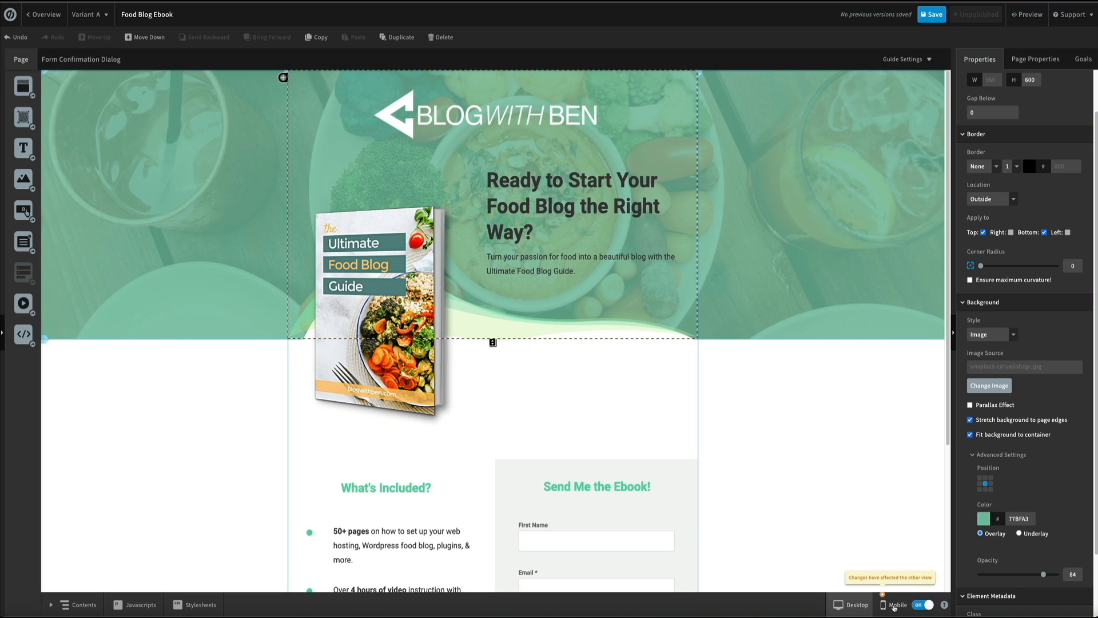
In the mobile layout, move the stray green bullet dot next to the "Plus, bonus content" item.
click(895, 605)
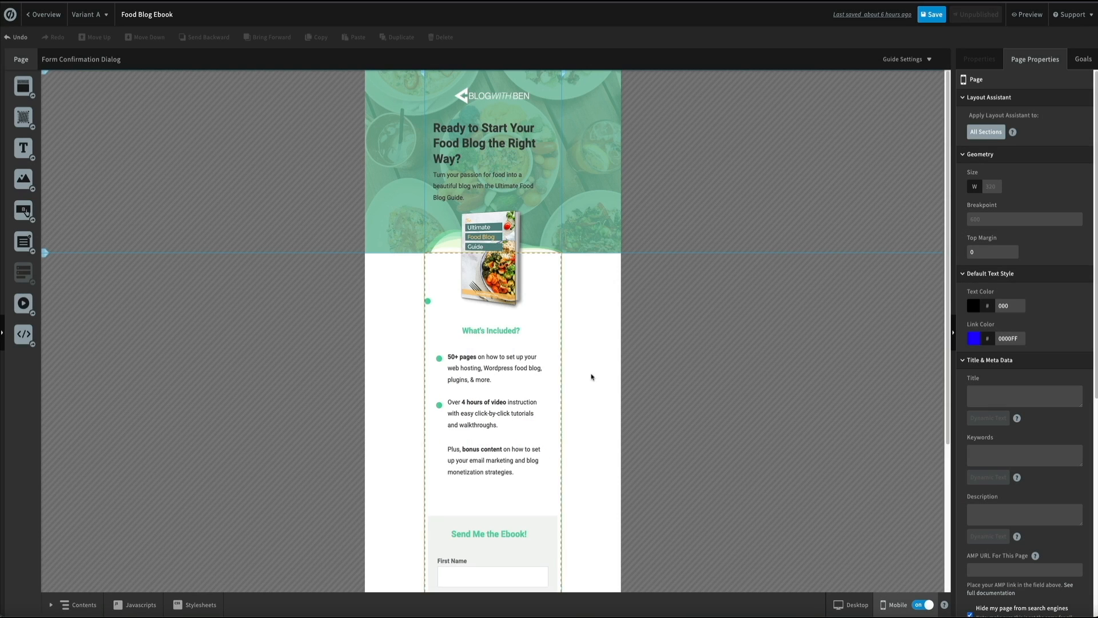
drag(428, 301, 440, 450)
click(725, 452)
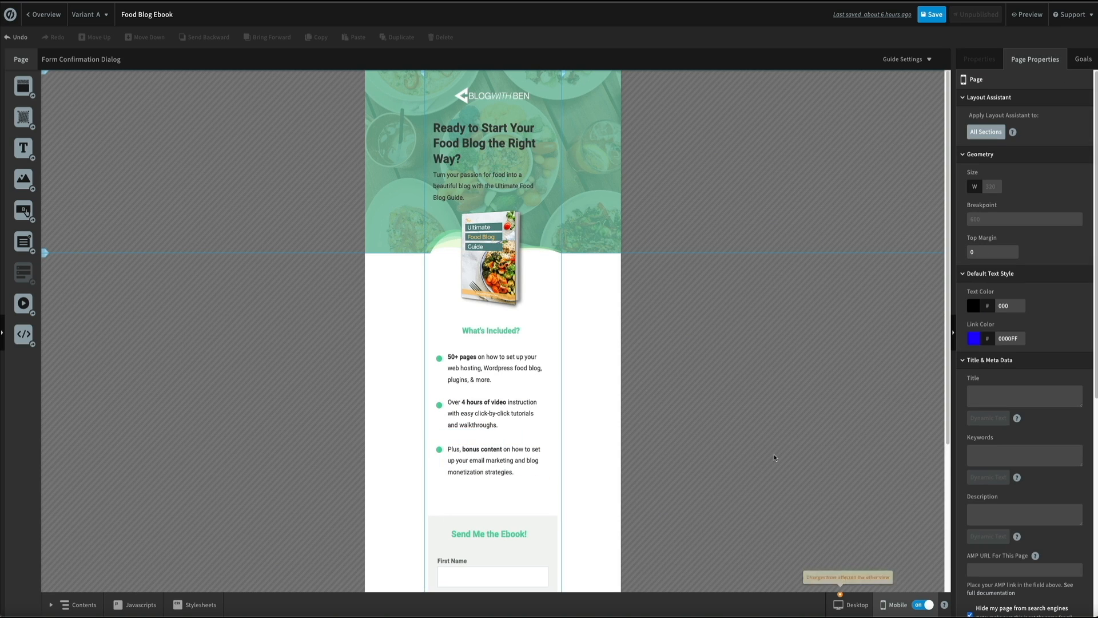
Return to the desktop layout and look over the rest of the page down to the footer.
click(852, 606)
scroll(915, 549, down, 2)
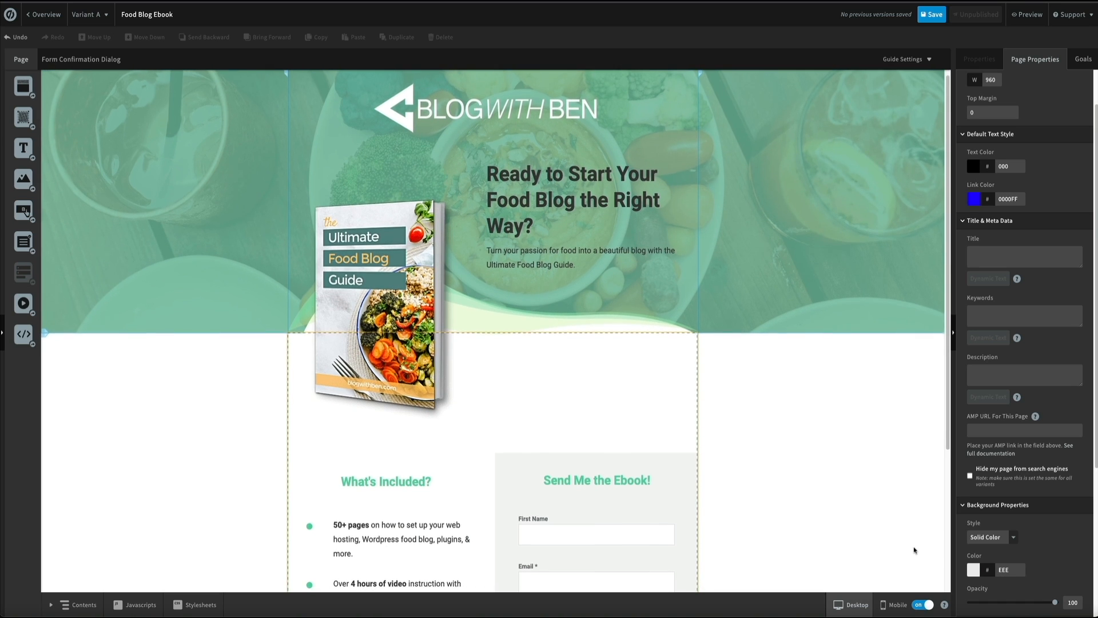
scroll(915, 553, down, 5)
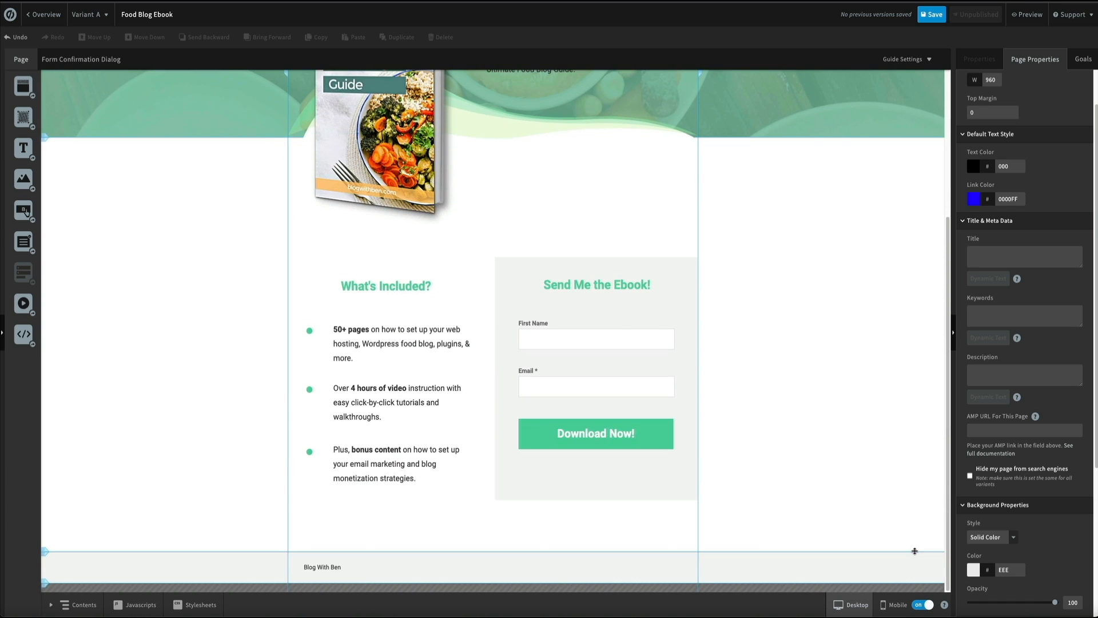
In the page properties' title and meta data, set the title to "The Ultimate Food Blog Guide".
scroll(904, 534, up, 4)
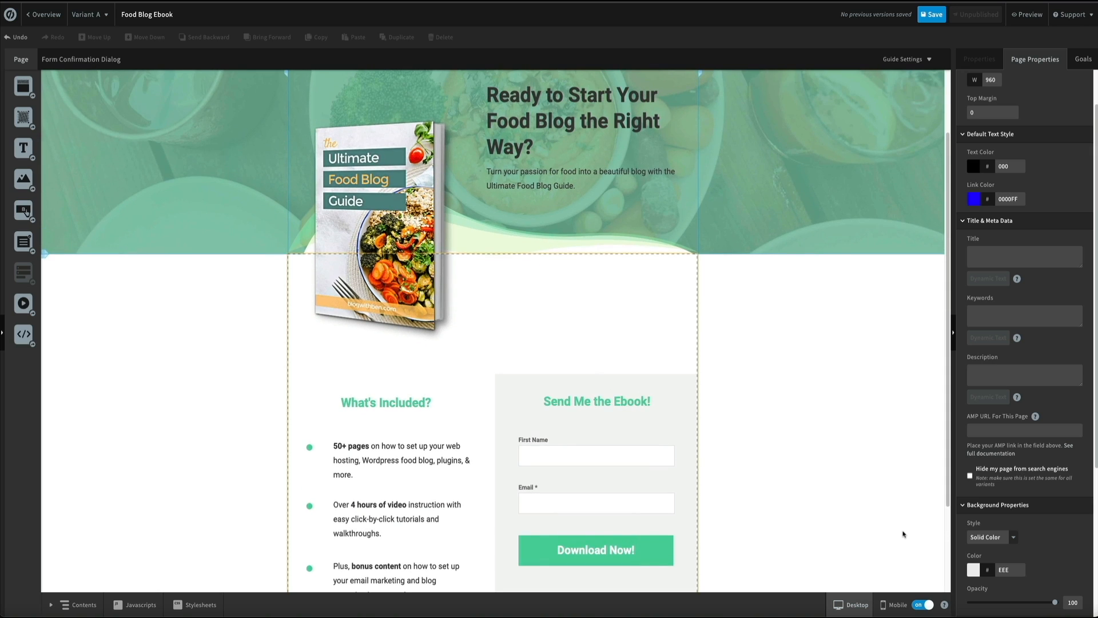
scroll(903, 534, up, 3)
click(908, 536)
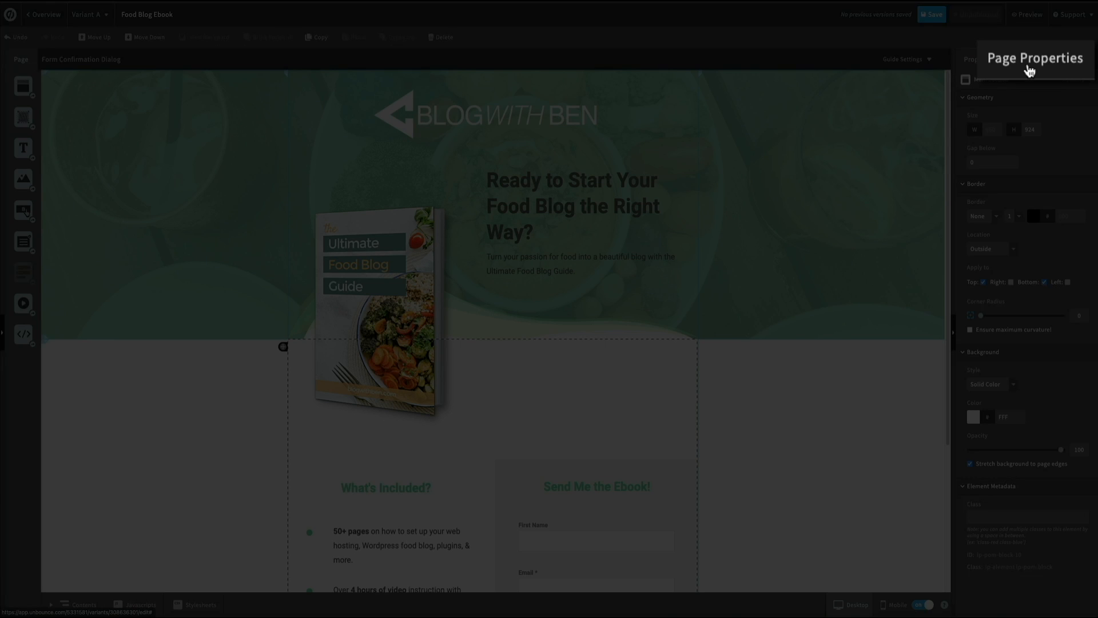
click(1032, 62)
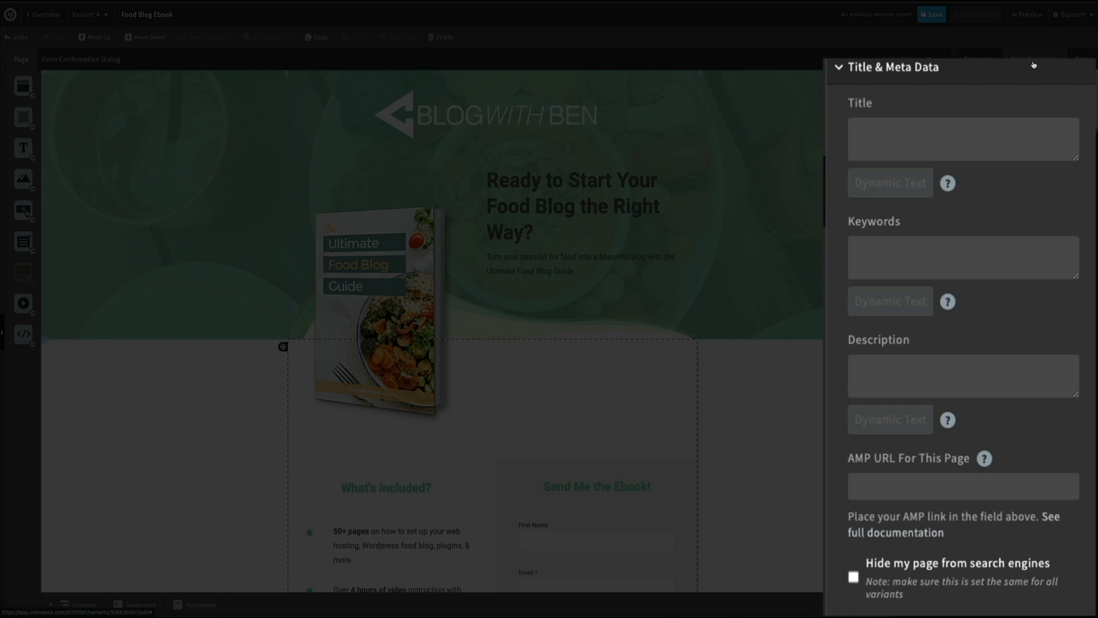
click(871, 136)
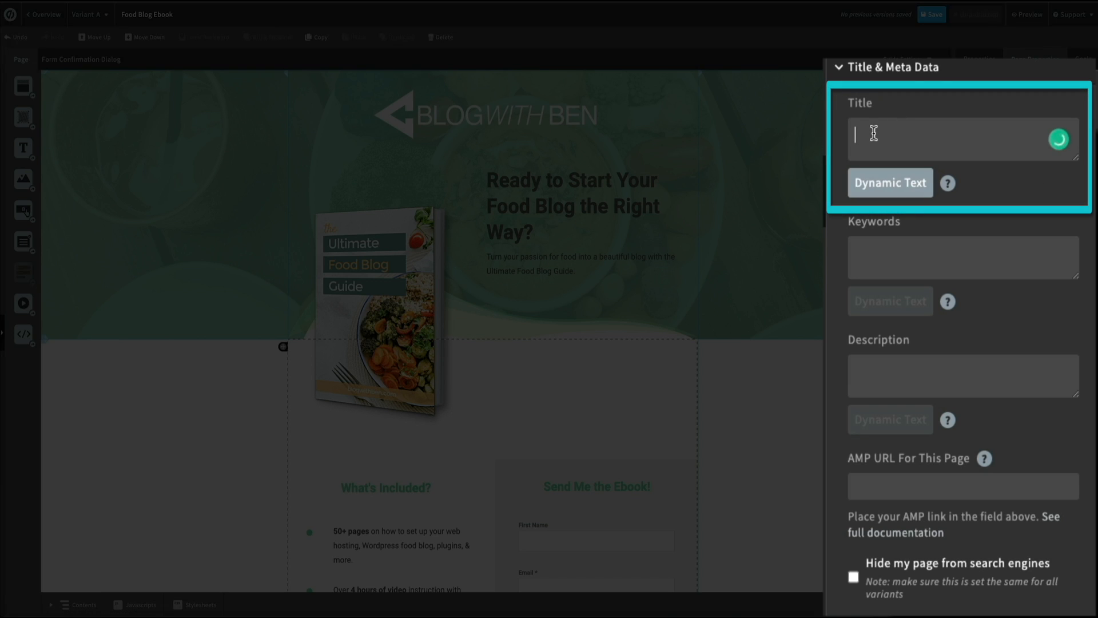
text(The Ultimage)
key(BackSpace)
key(BackSpace)
text(te Food Blog Guide)
Set the meta description to "Turn your passion for food into a beautiful blog with the Ultimate Food Blog Guide." and hide the page from search engines.
click(881, 378)
text(Turn your passion for food into a beautiful blog with the Ultimate Food Blog Guide.)
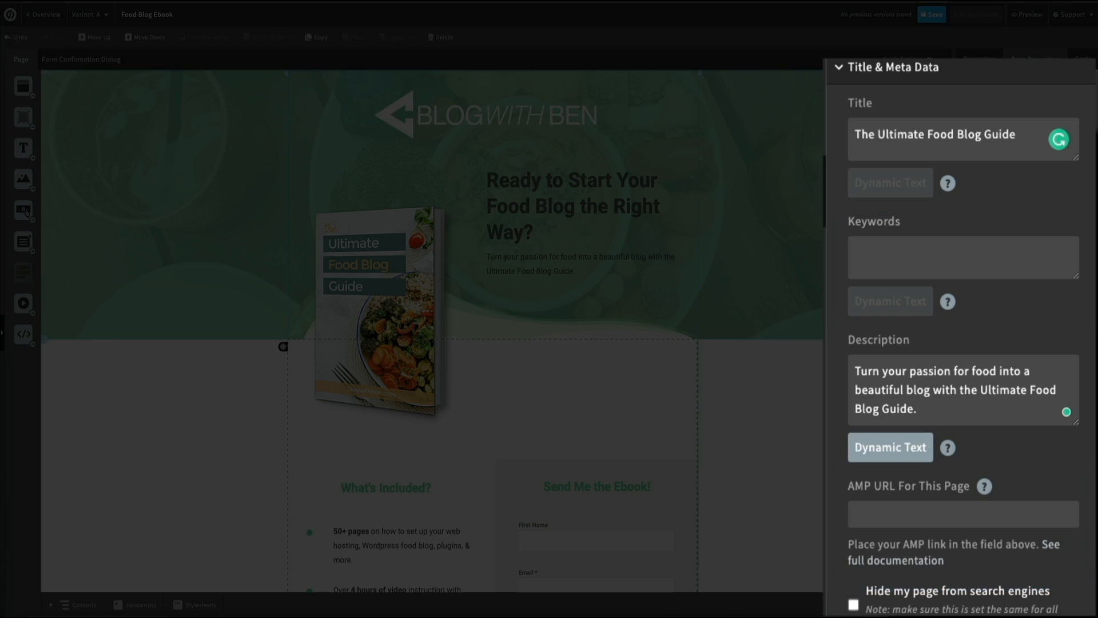
click(854, 607)
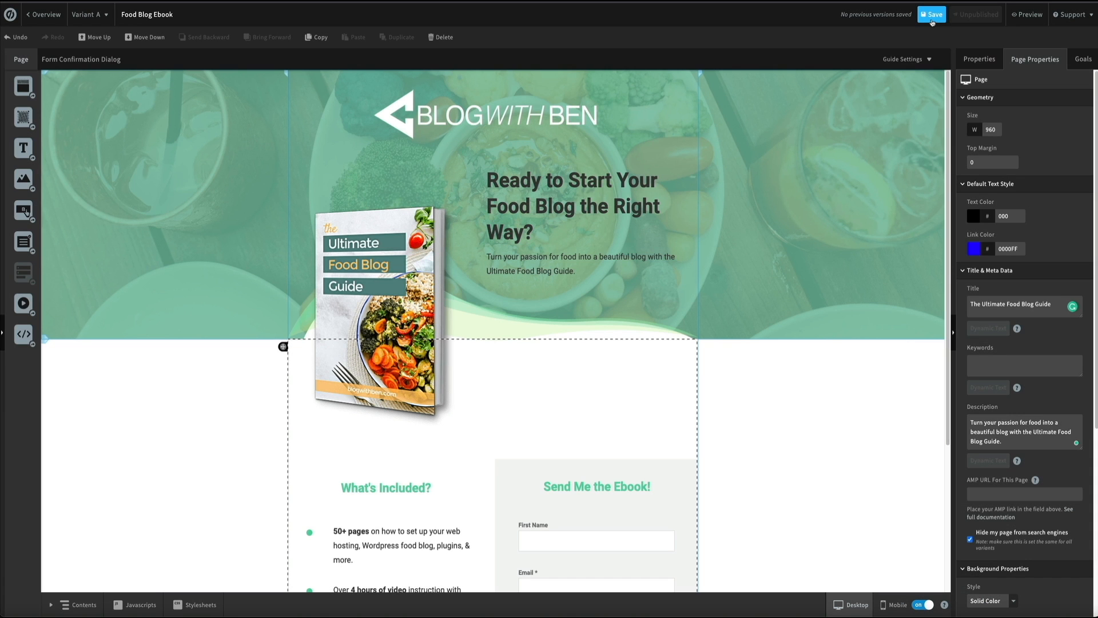
Save the page and preview its desktop version from the header down to the footer.
click(932, 20)
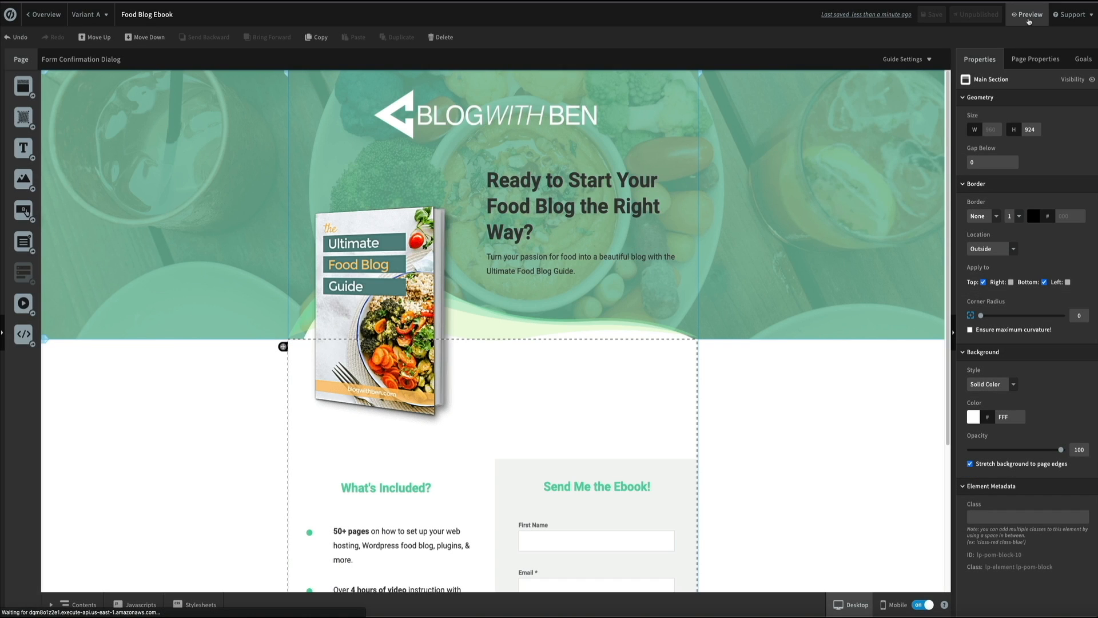
click(1028, 20)
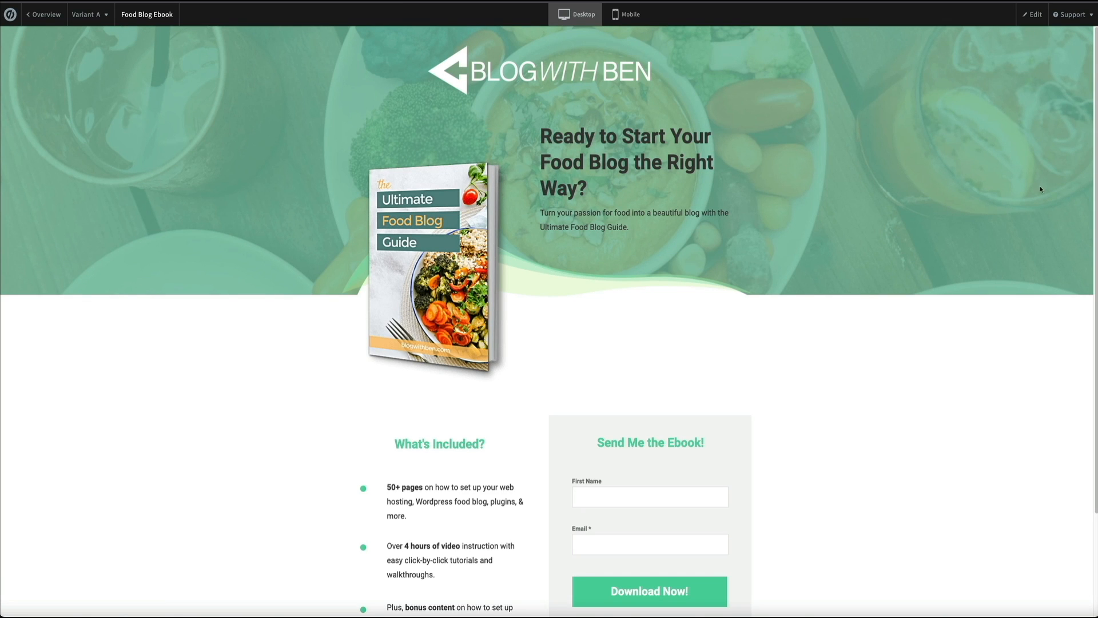
scroll(1044, 376, down, 3)
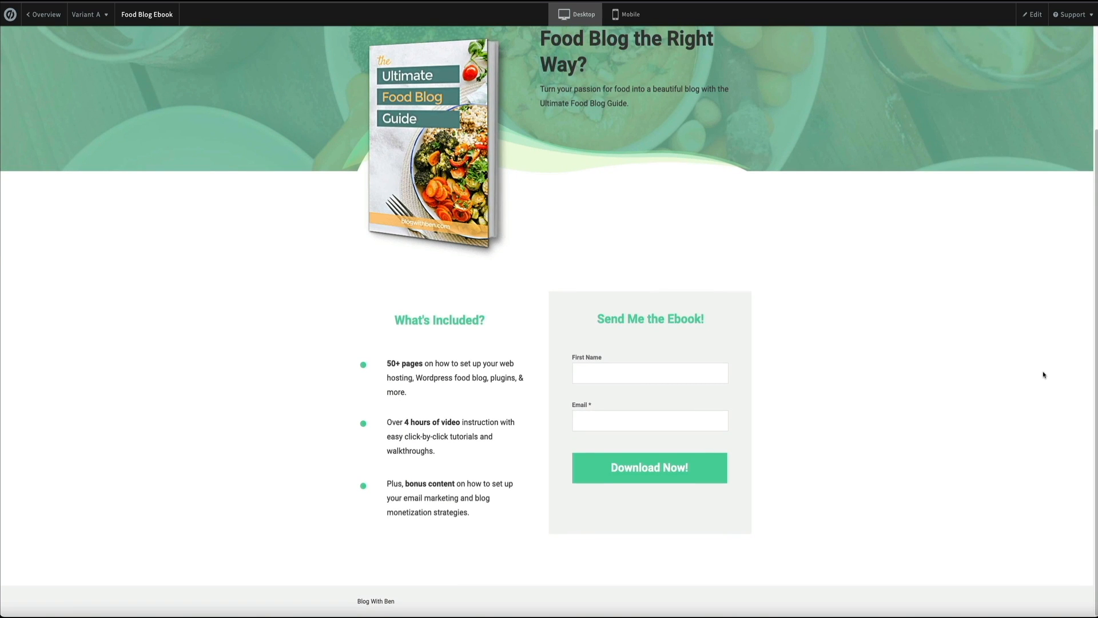
scroll(1044, 374, up, 3)
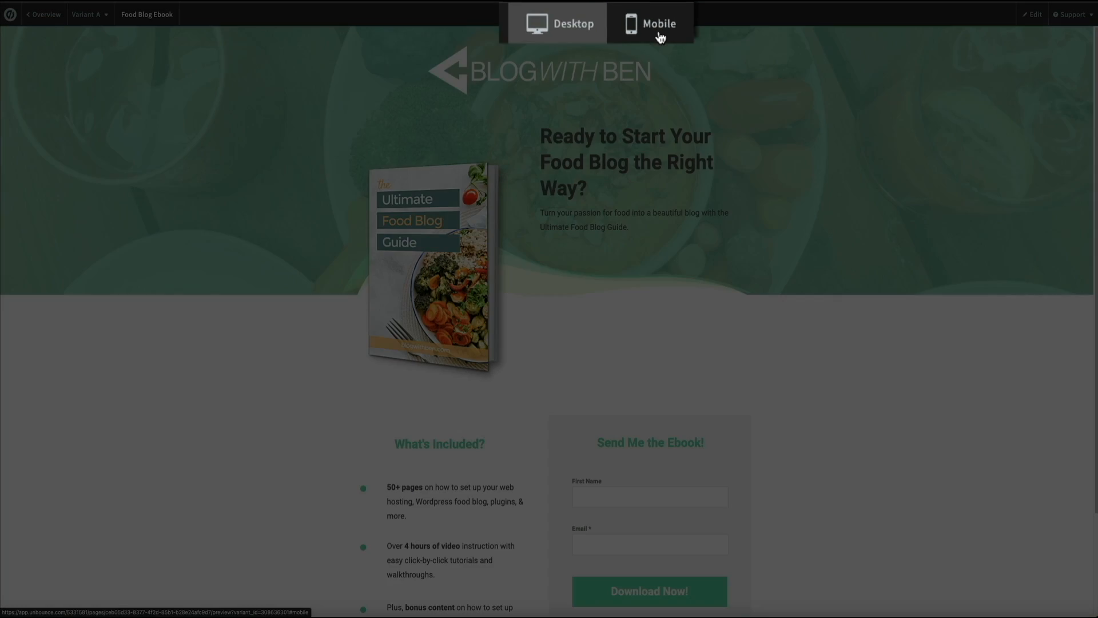
Check the mobile preview from the header down to the footer and return to editing the page.
click(626, 21)
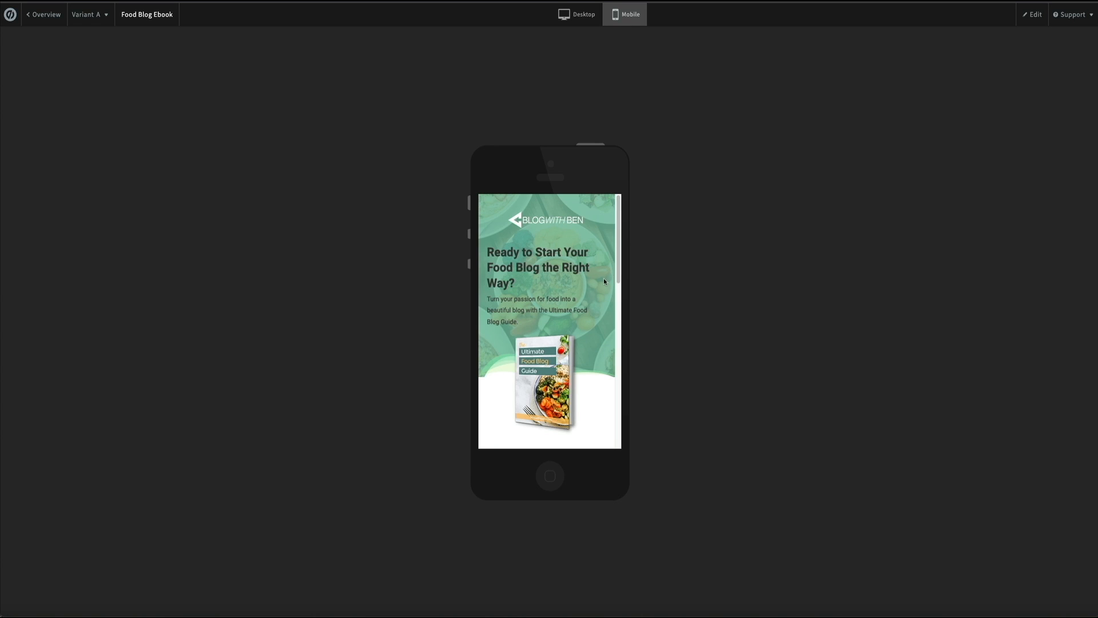
scroll(603, 283, down, 1)
scroll(603, 285, down, 5)
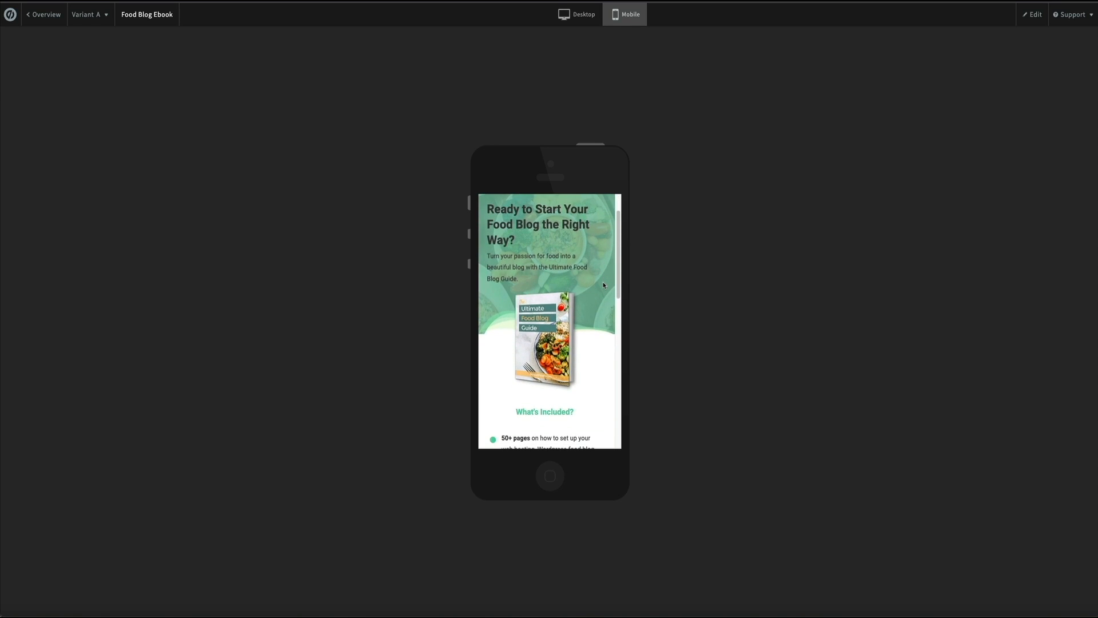
scroll(603, 285, down, 6)
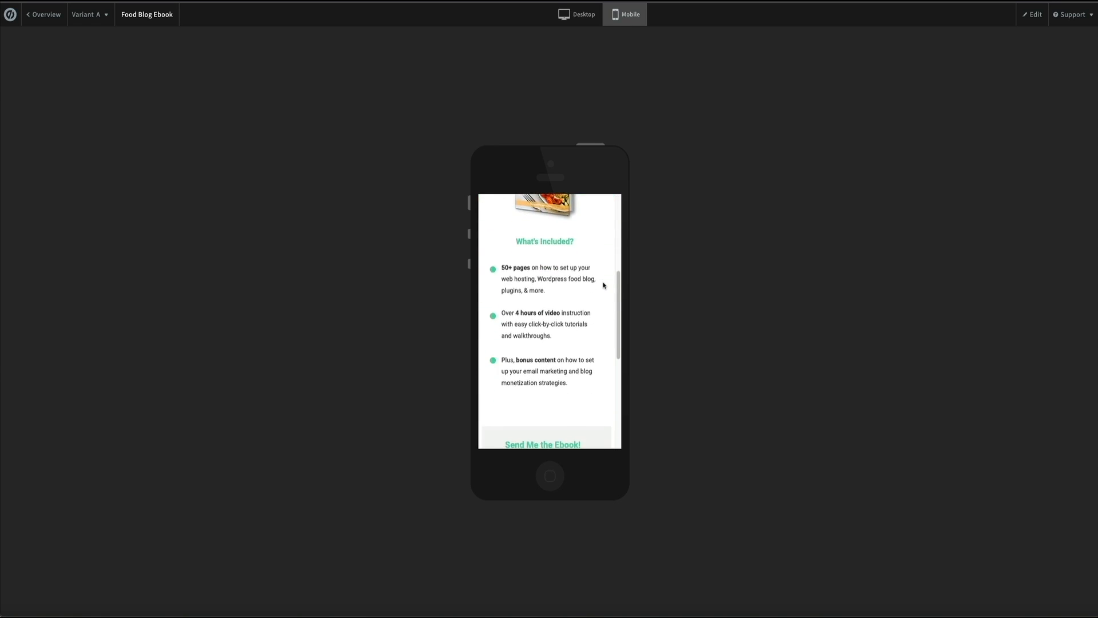
scroll(604, 285, down, 9)
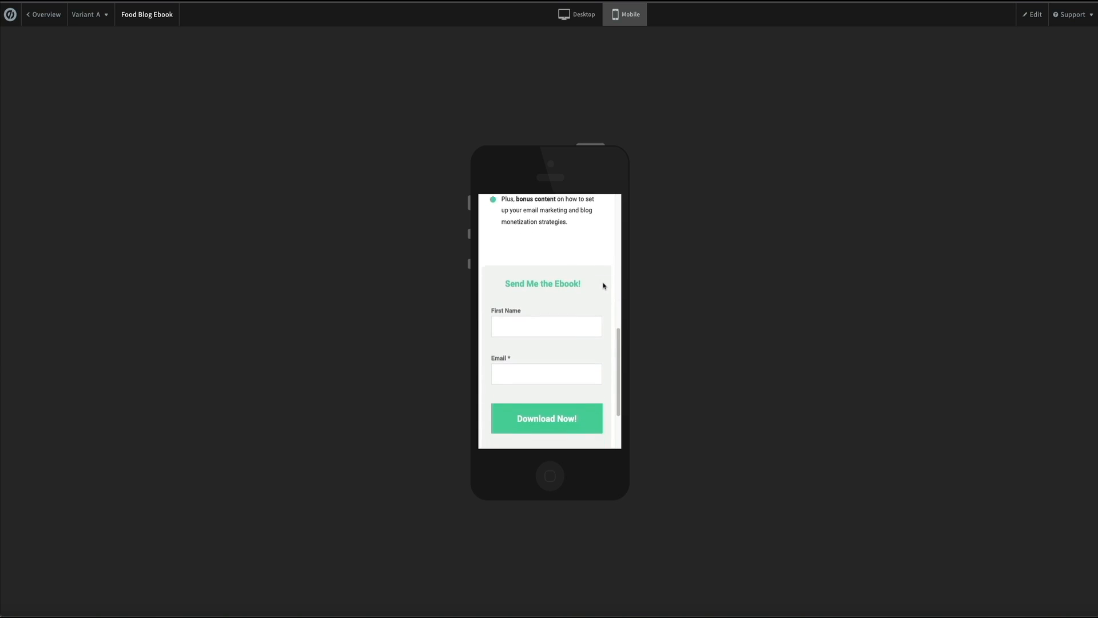
scroll(605, 286, up, 10)
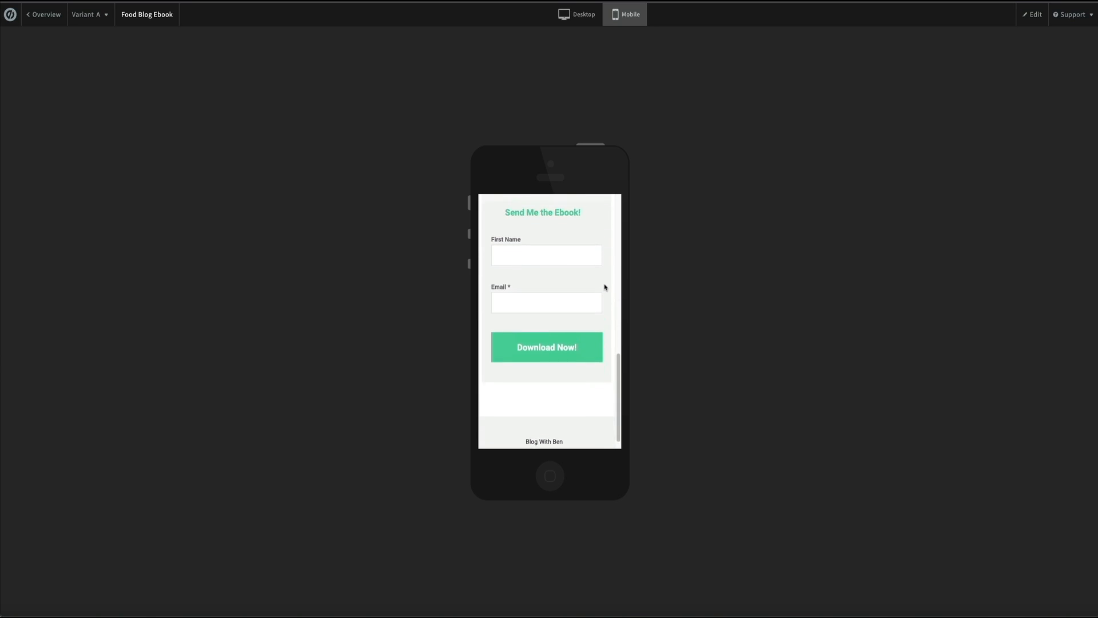
scroll(605, 287, up, 8)
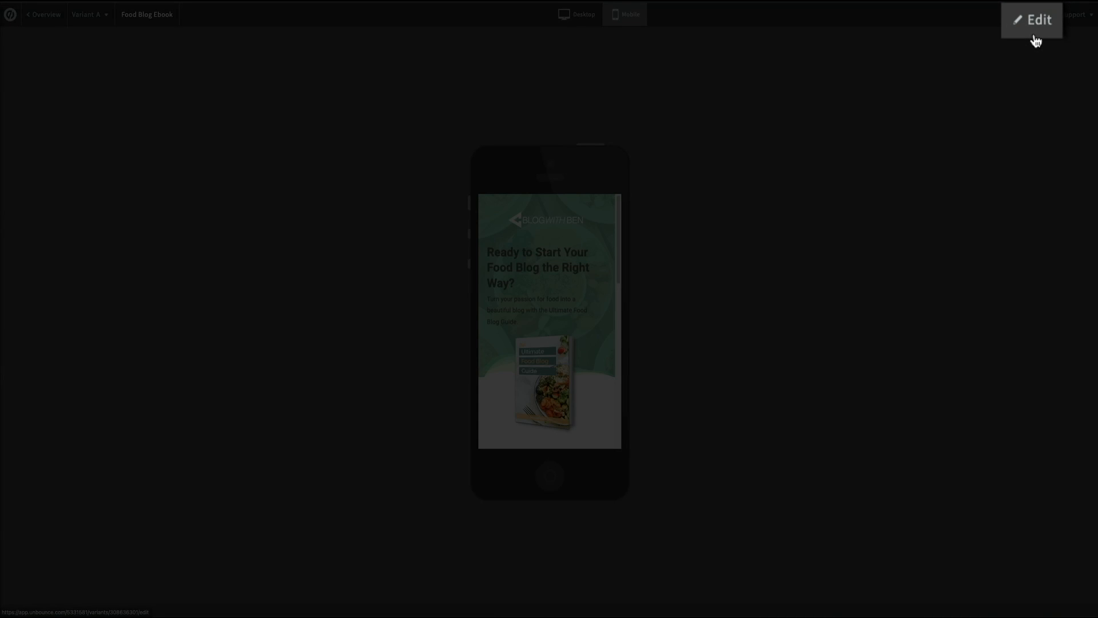
click(1033, 23)
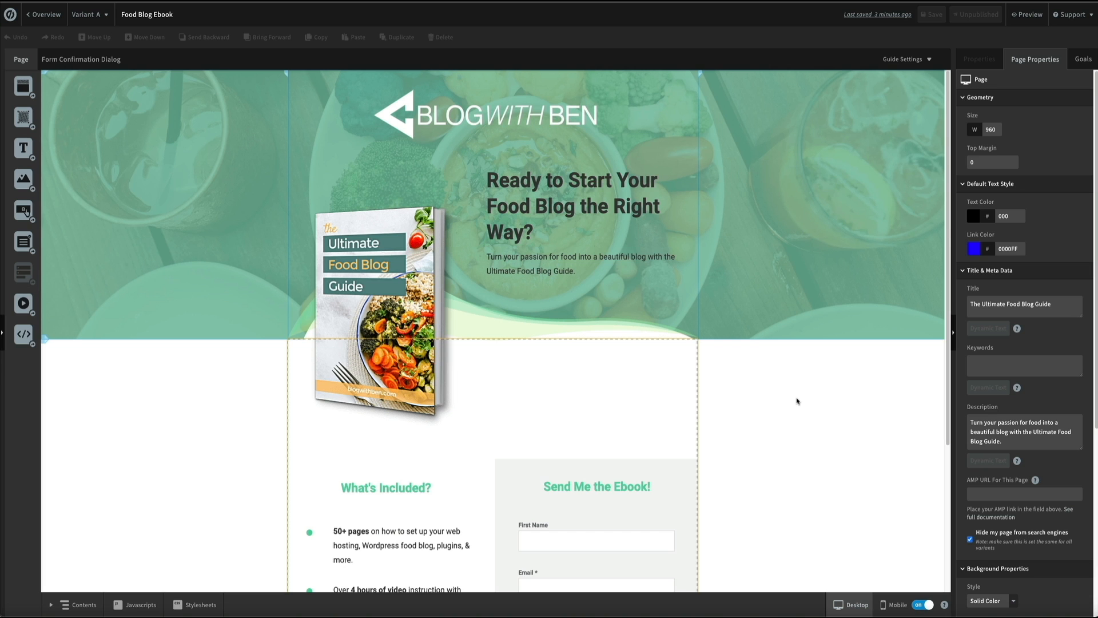
Open the page contents outline and hide the logo, the colored background wave and the Main Section's subtitle.
click(798, 401)
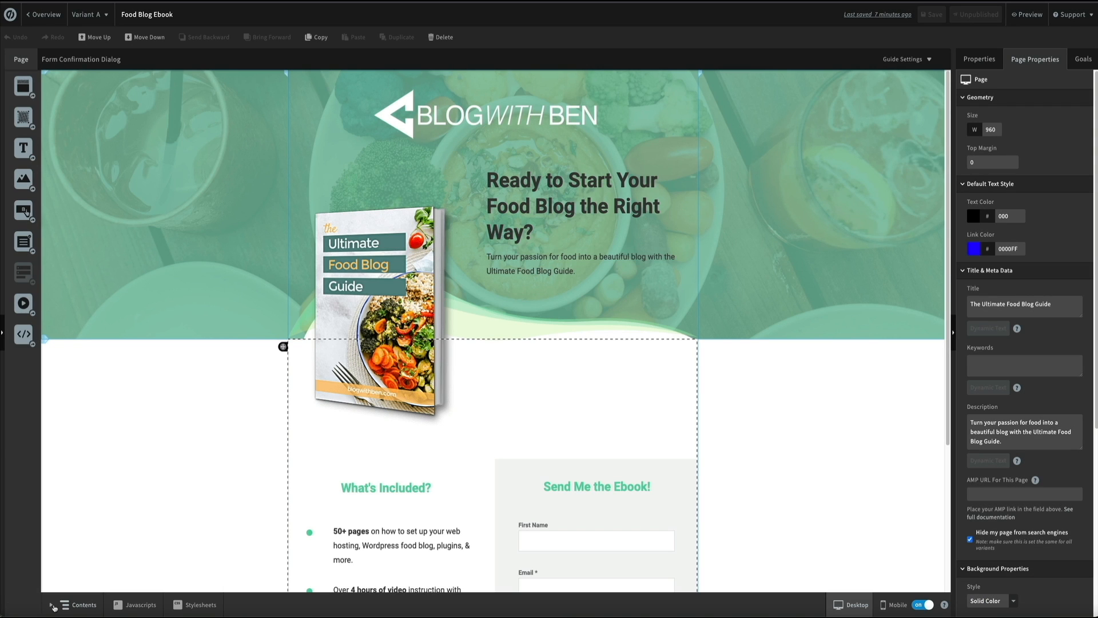
click(54, 607)
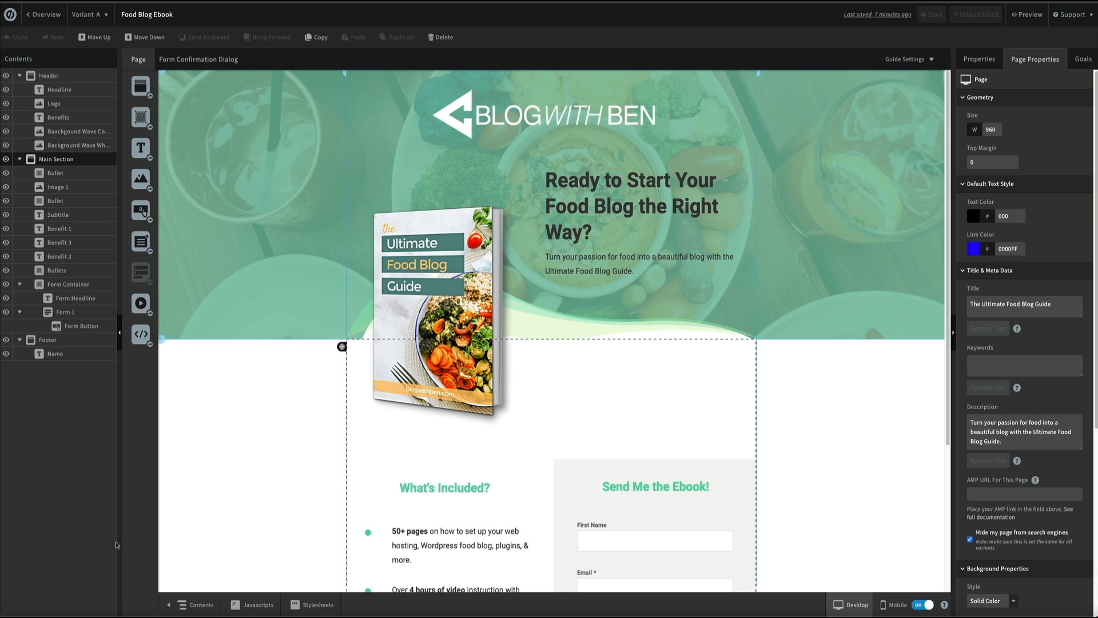
click(6, 103)
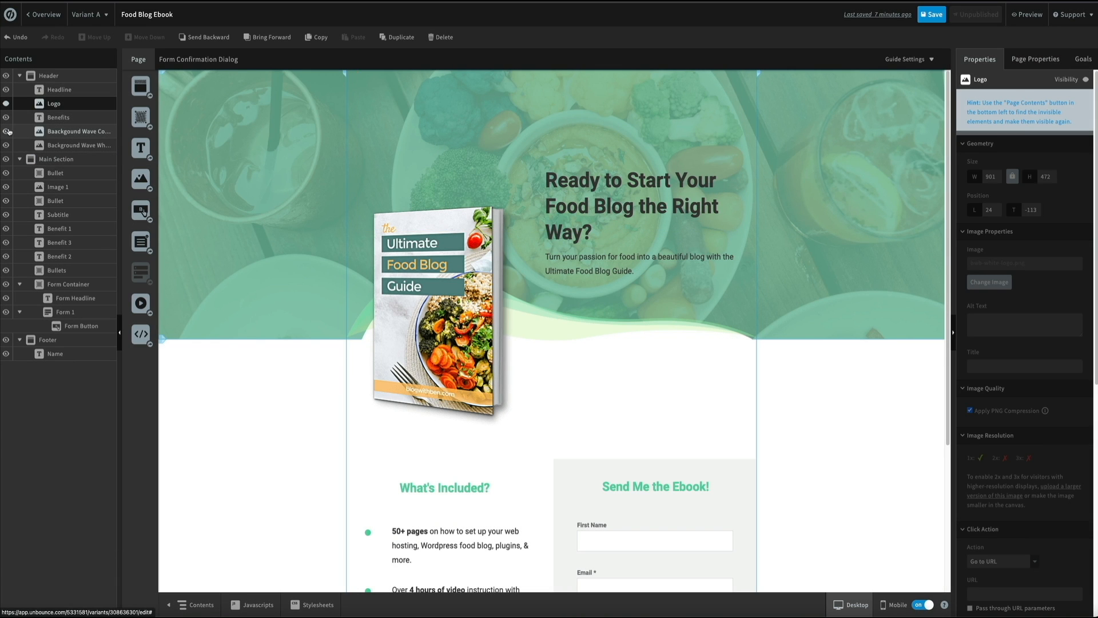
click(6, 132)
click(8, 217)
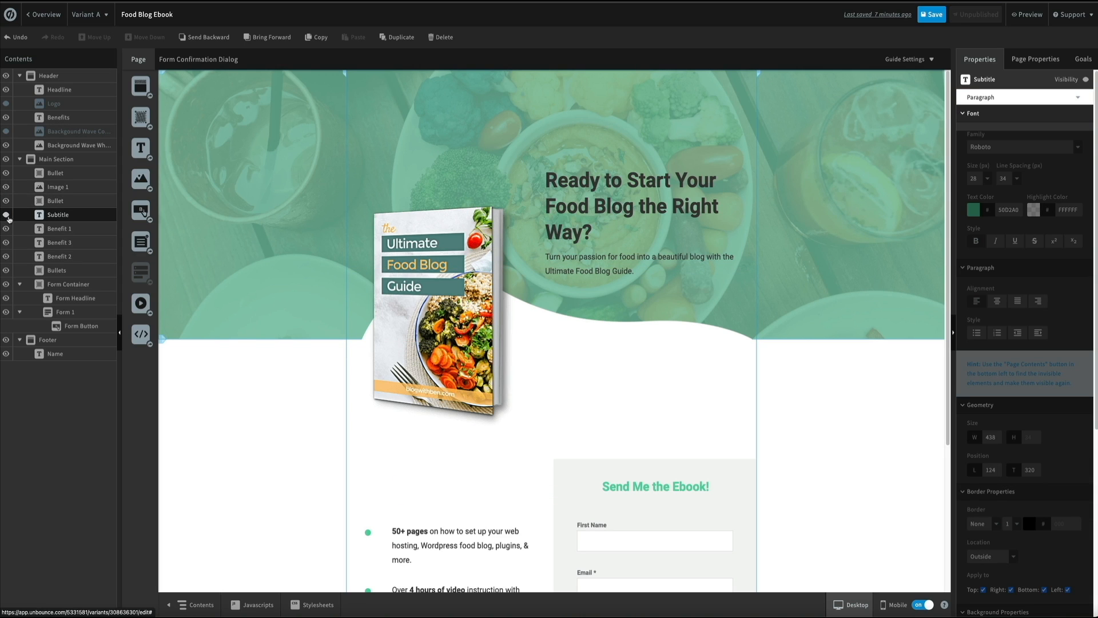
Make the subtitle, the colored background wave and the logo visible again, and close the contents outline.
click(7, 215)
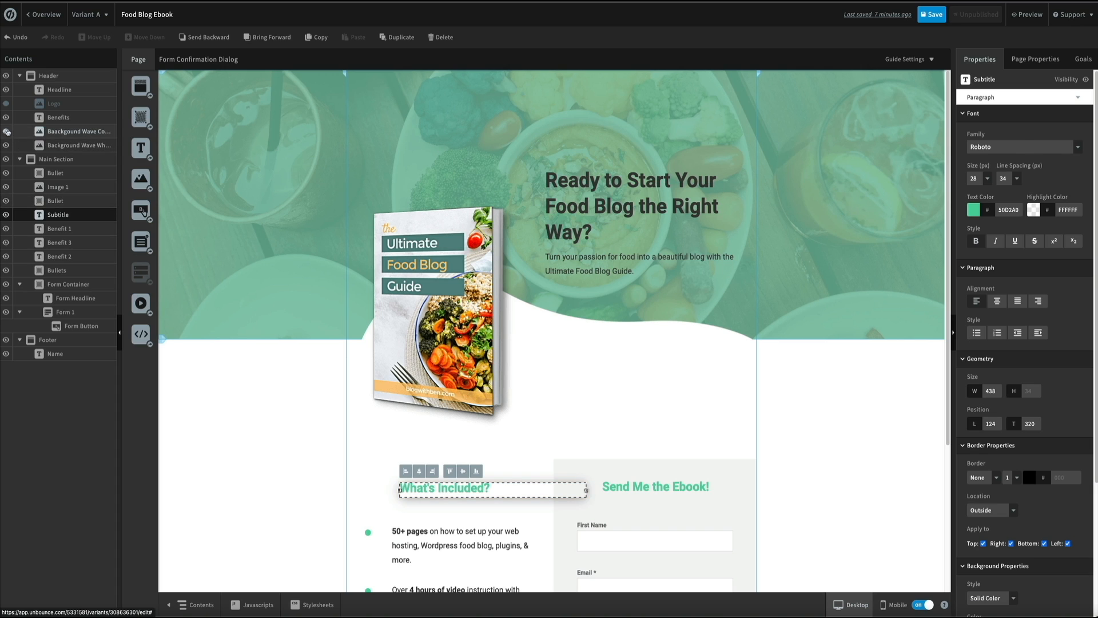
click(6, 132)
click(6, 103)
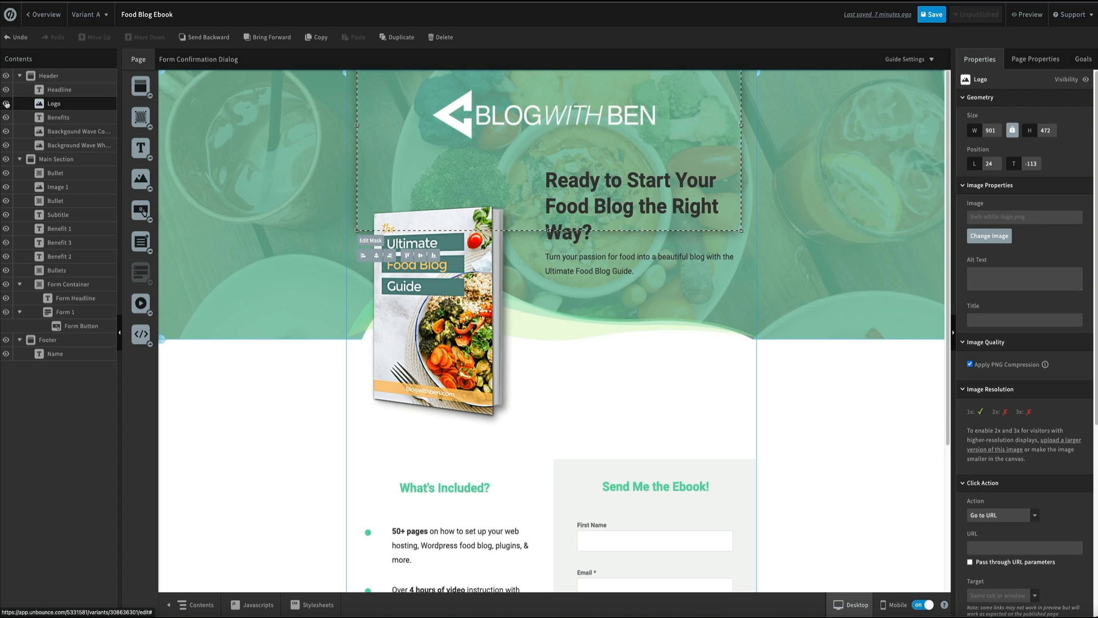
click(56, 159)
click(194, 604)
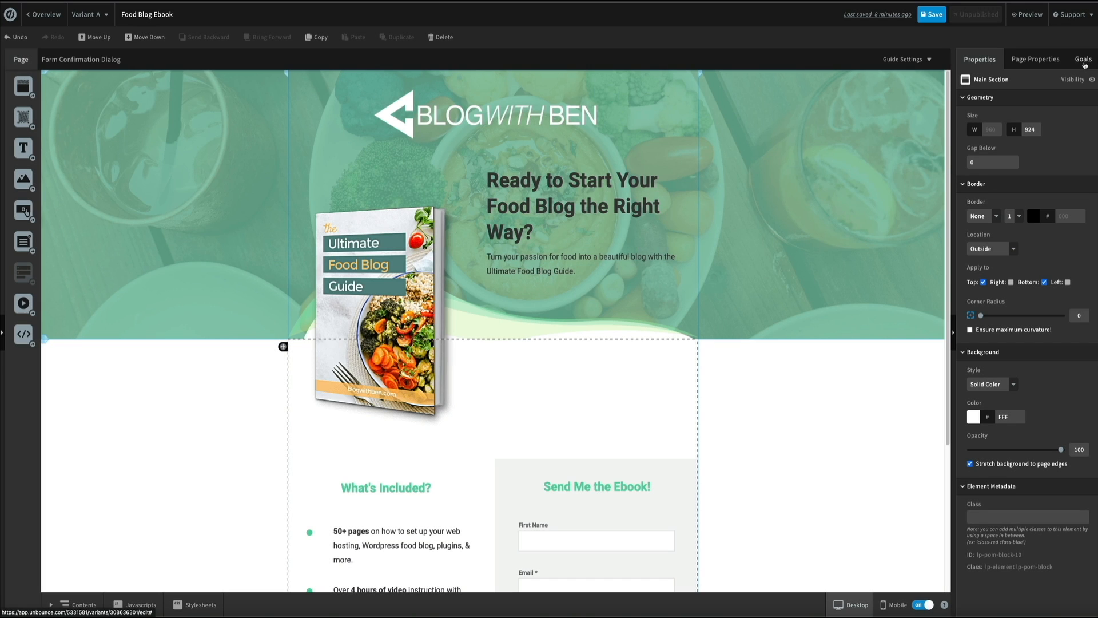
Review the page's conversion goals and the "Send Me the Ebook!" form container.
click(1084, 60)
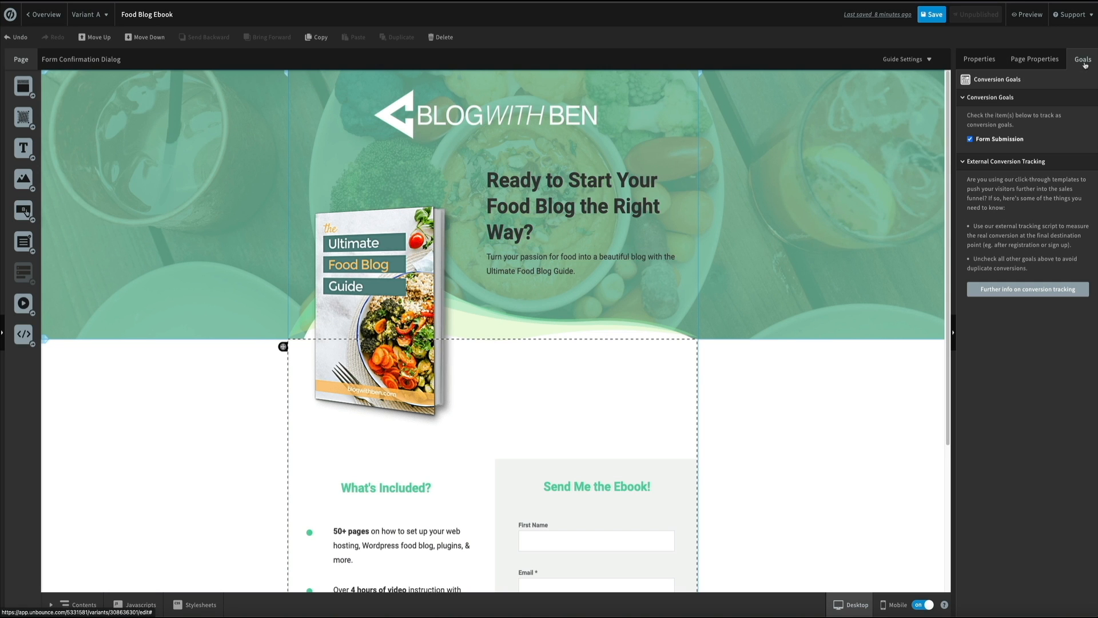
click(1036, 60)
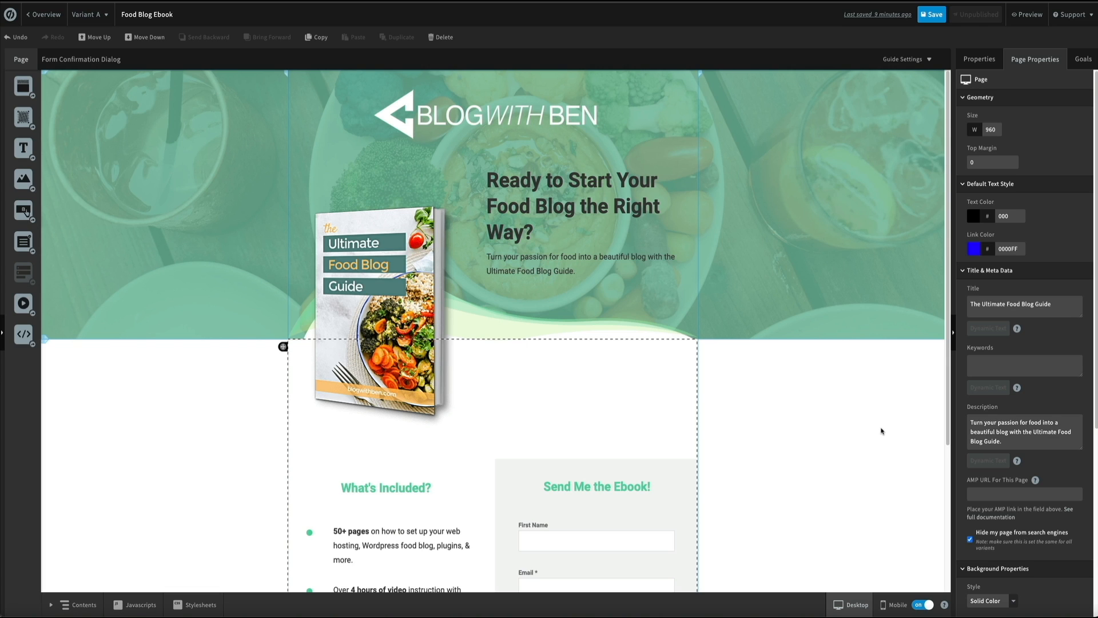
scroll(881, 431, down, 3)
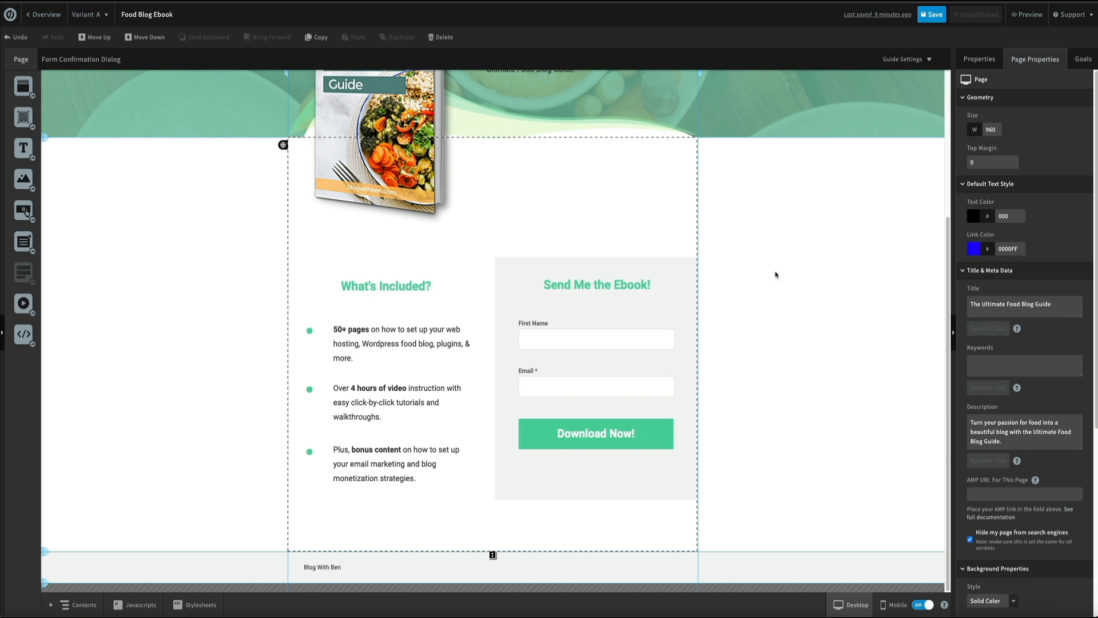
click(684, 276)
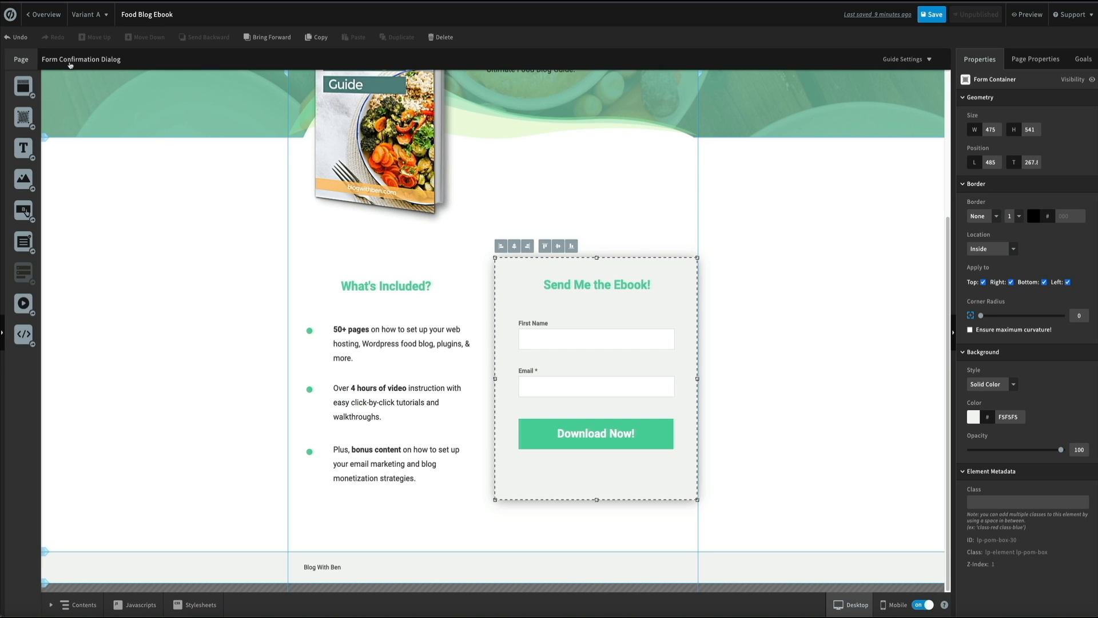
In the Form Confirmation Dialog, replace the thank-you heading with "Yay! Your Guide is on the Way!".
click(69, 63)
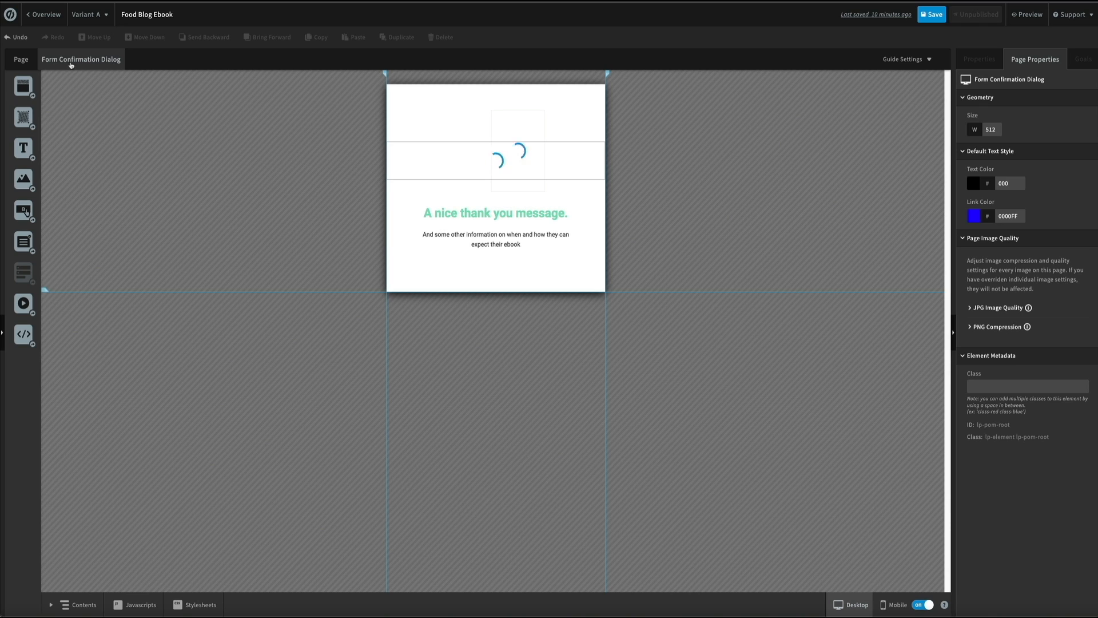
triple_click(505, 213)
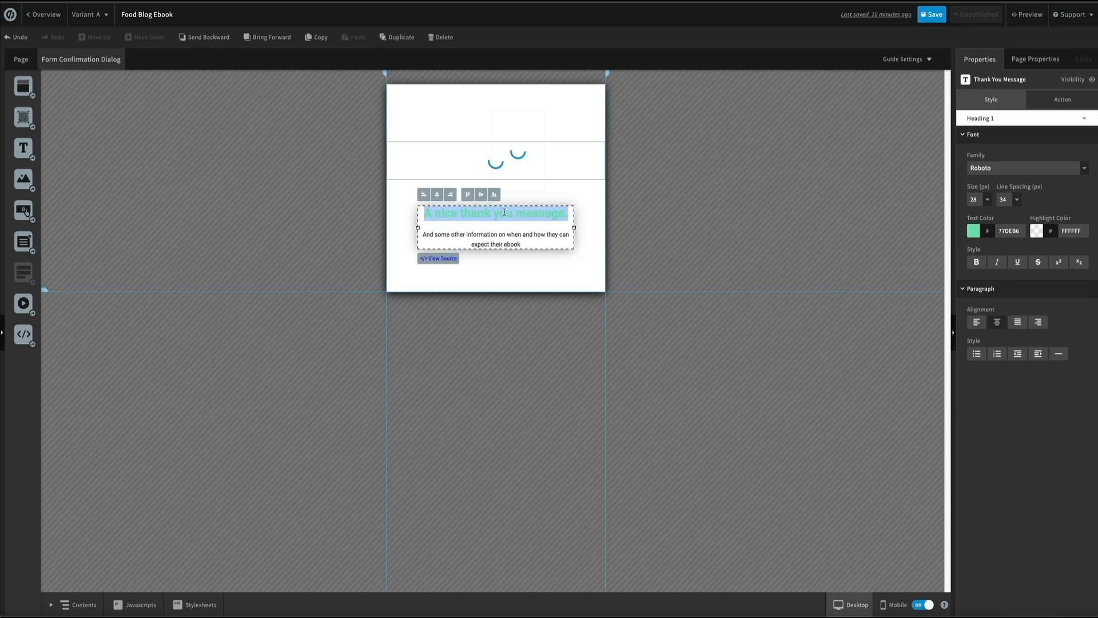
text(Yay)
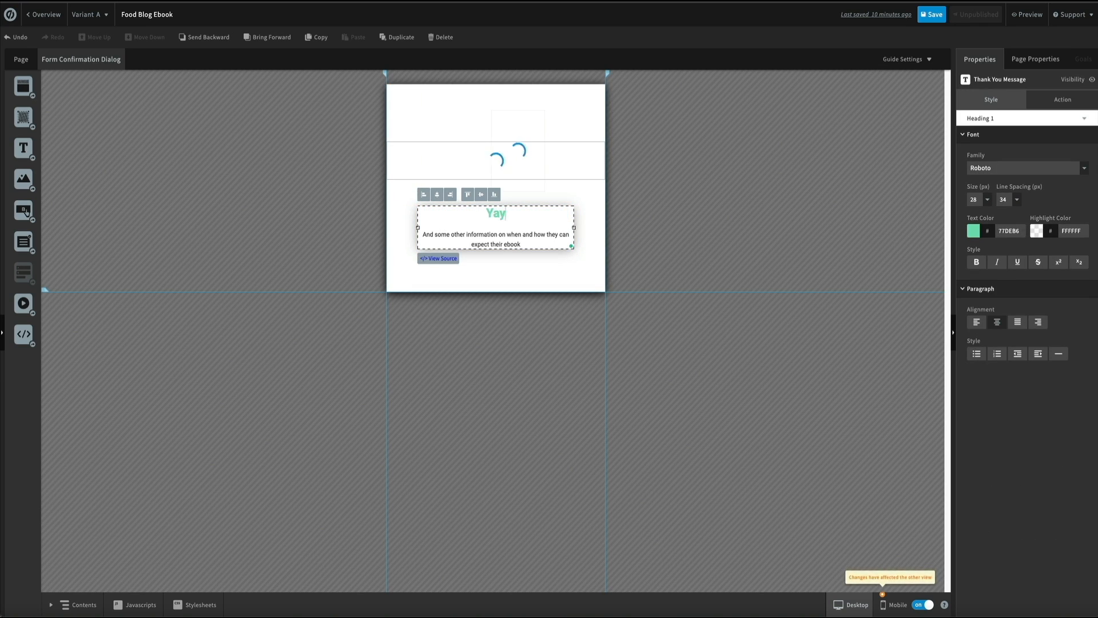
text(! Your Guide is )
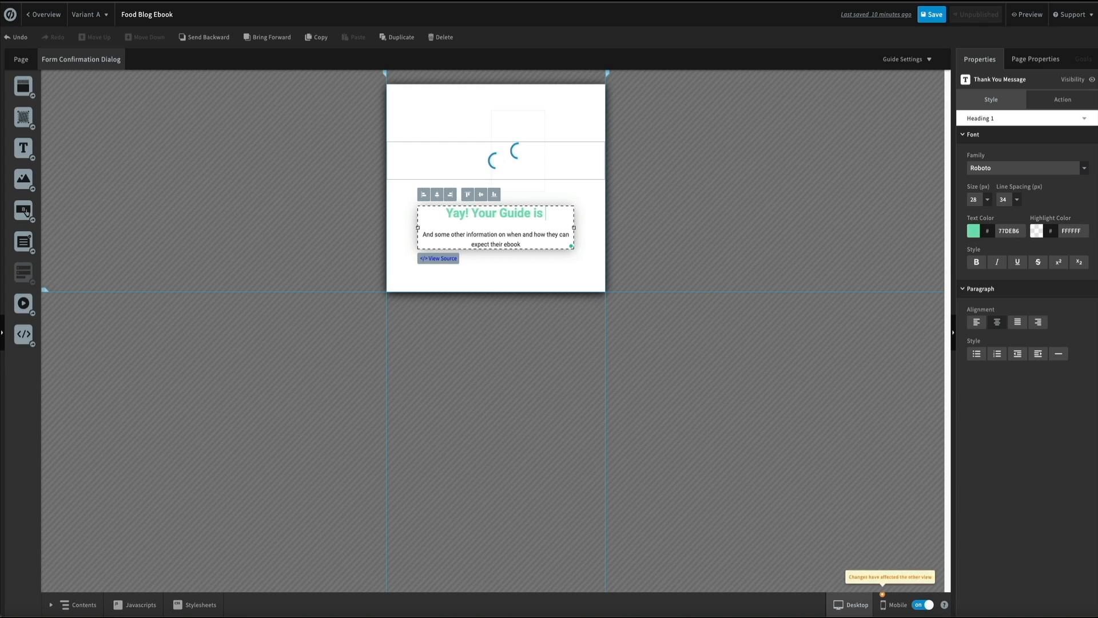
text(on the )
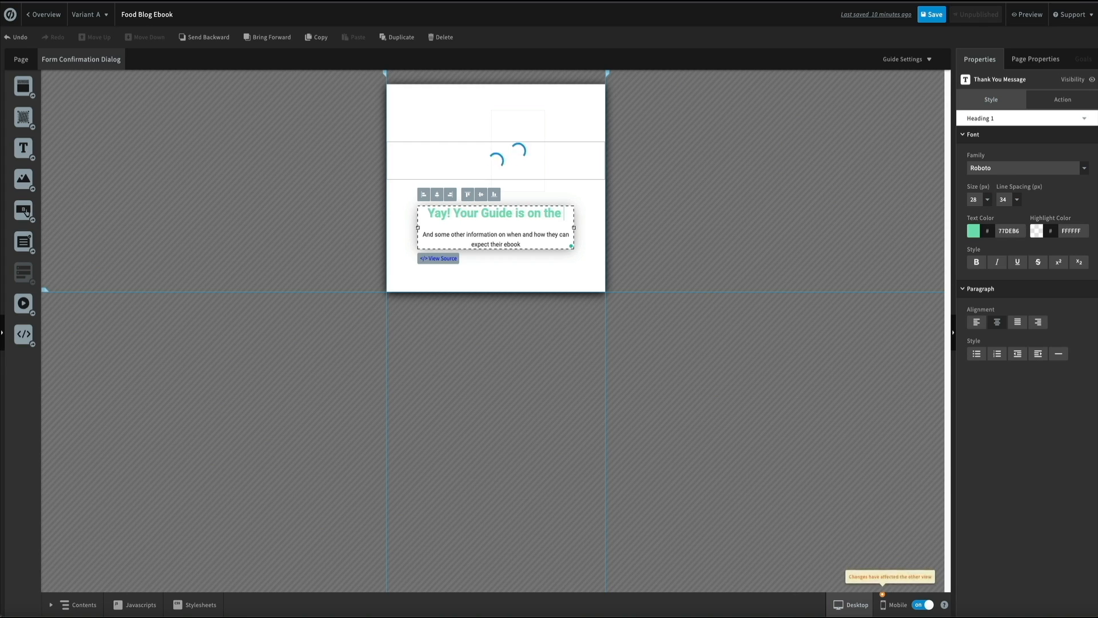
text(Way!)
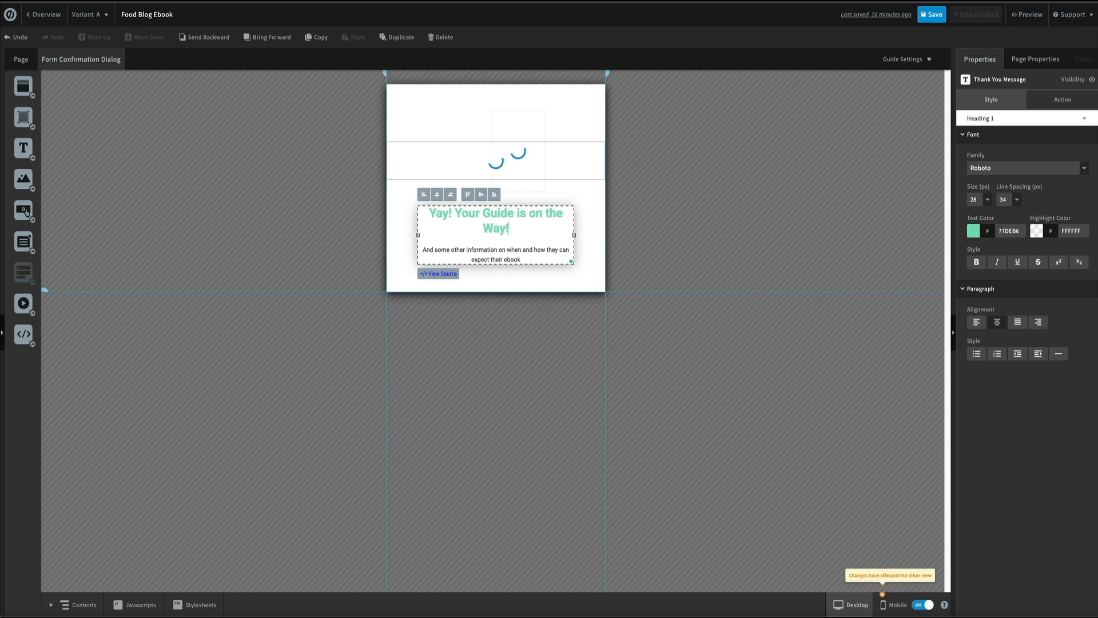
Replace the paragraph under the thank-you heading with "Check your inbox for a confirmation email.".
drag(521, 260, 421, 250)
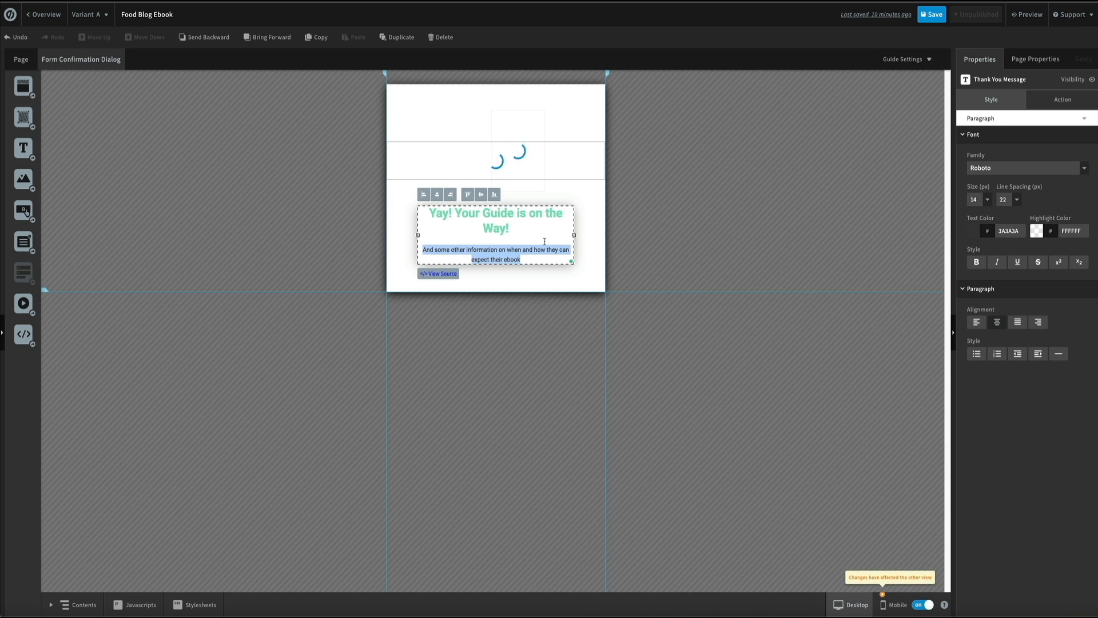
text(Che)
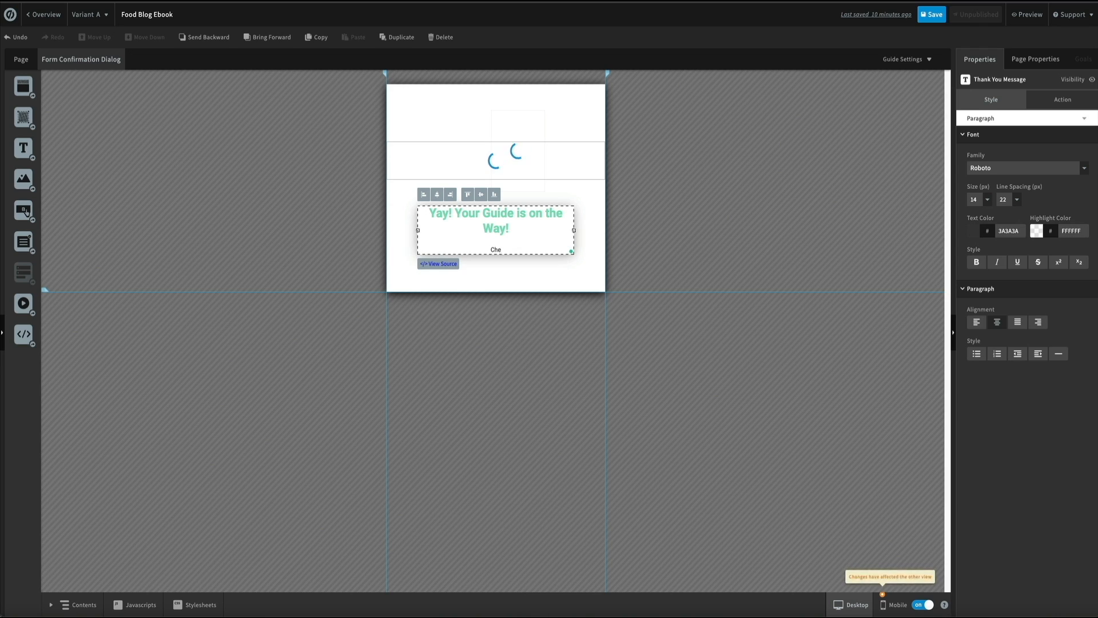
text(ck your inbox)
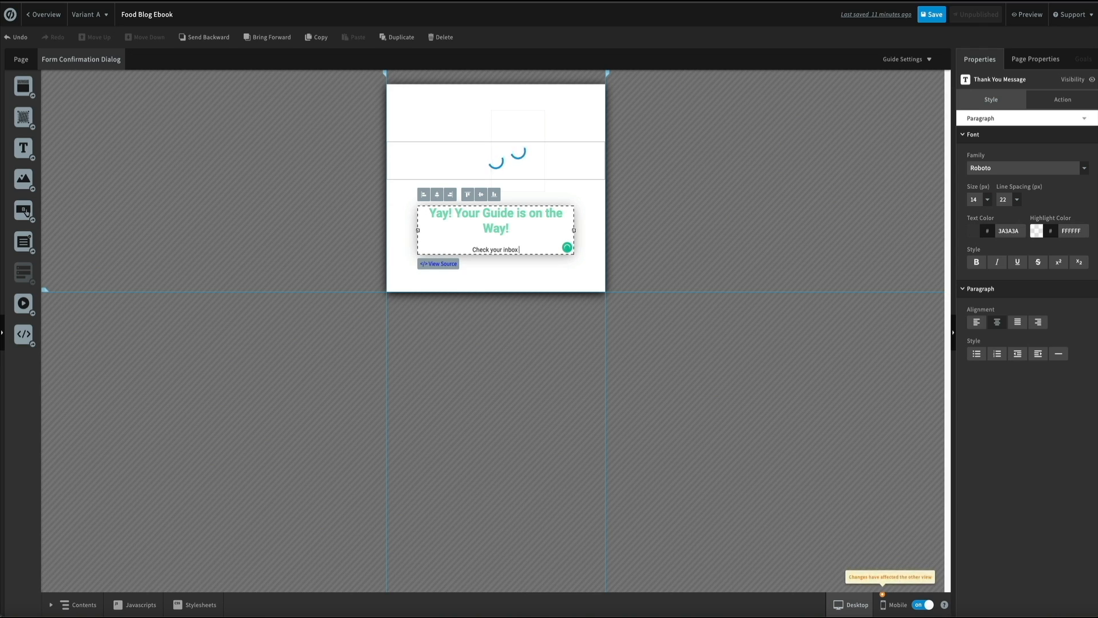
text( for a)
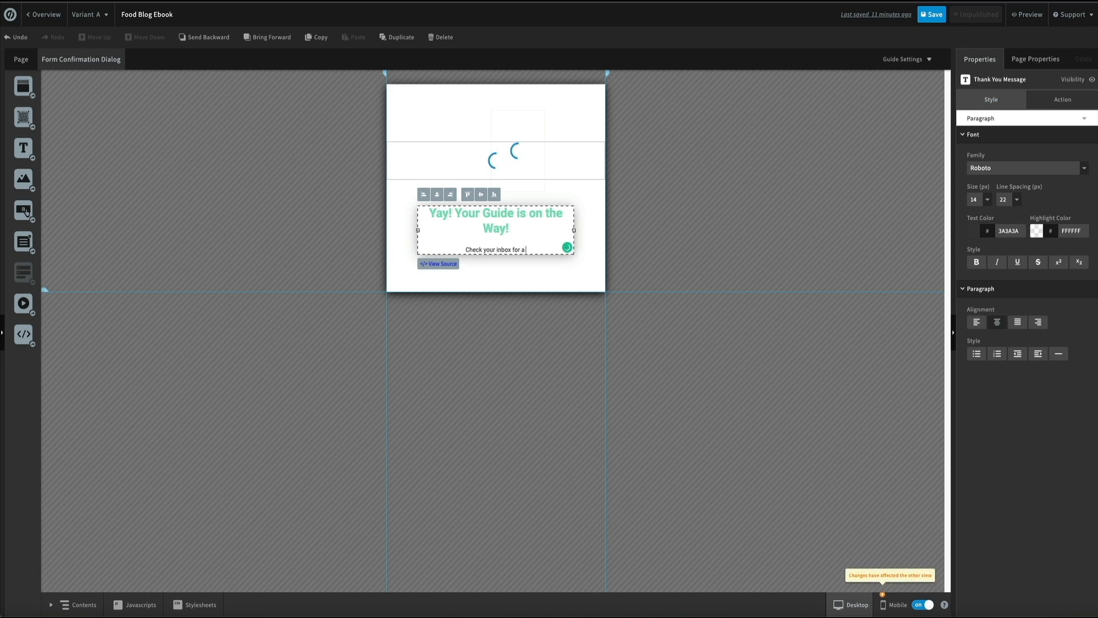
text( confirmatio)
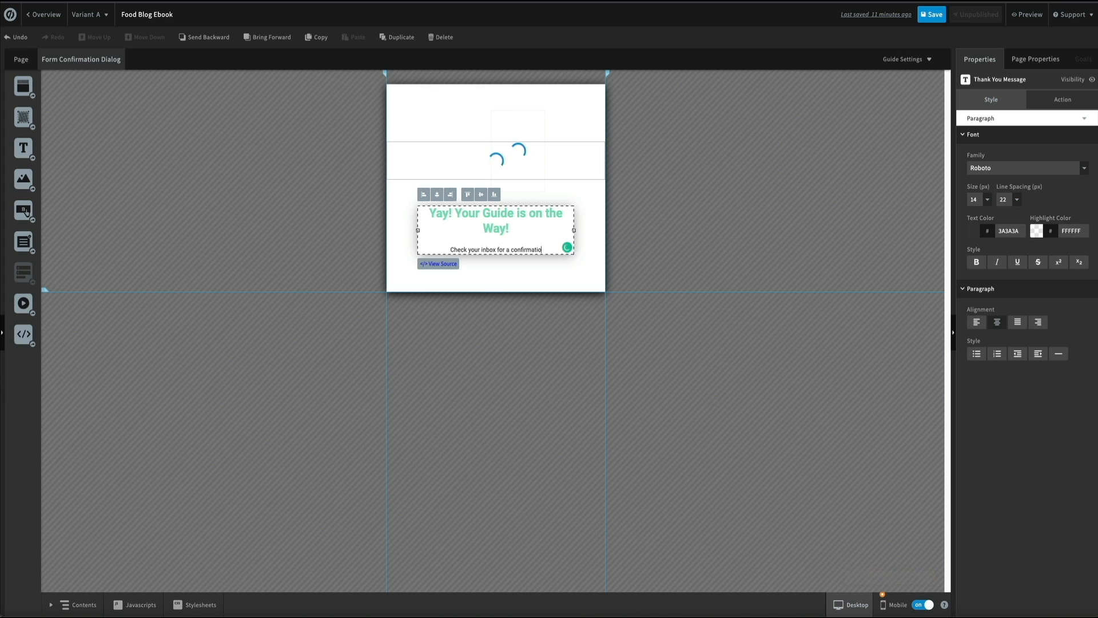
text(n email)
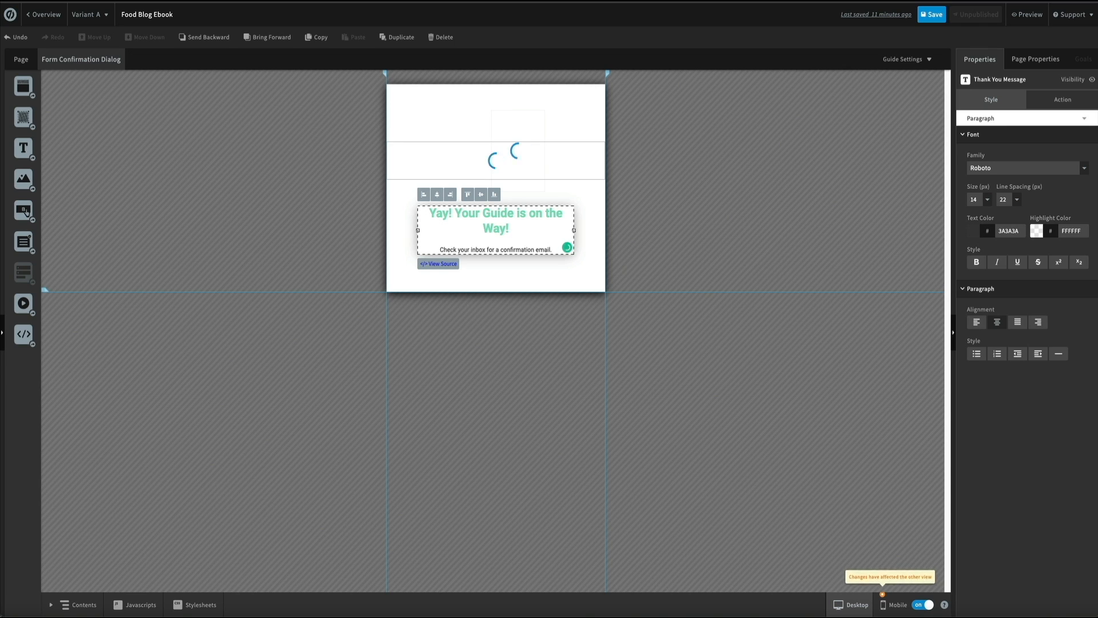
text( .)
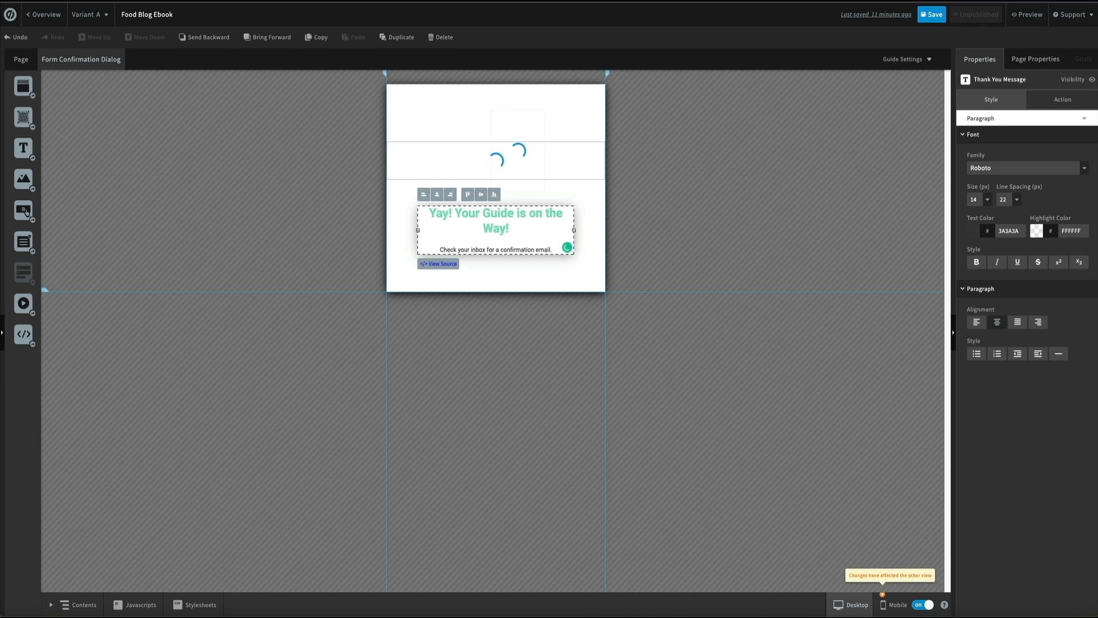
Check the confirmation dialog's mobile layout, return to the desktop layout and save the changes.
click(897, 606)
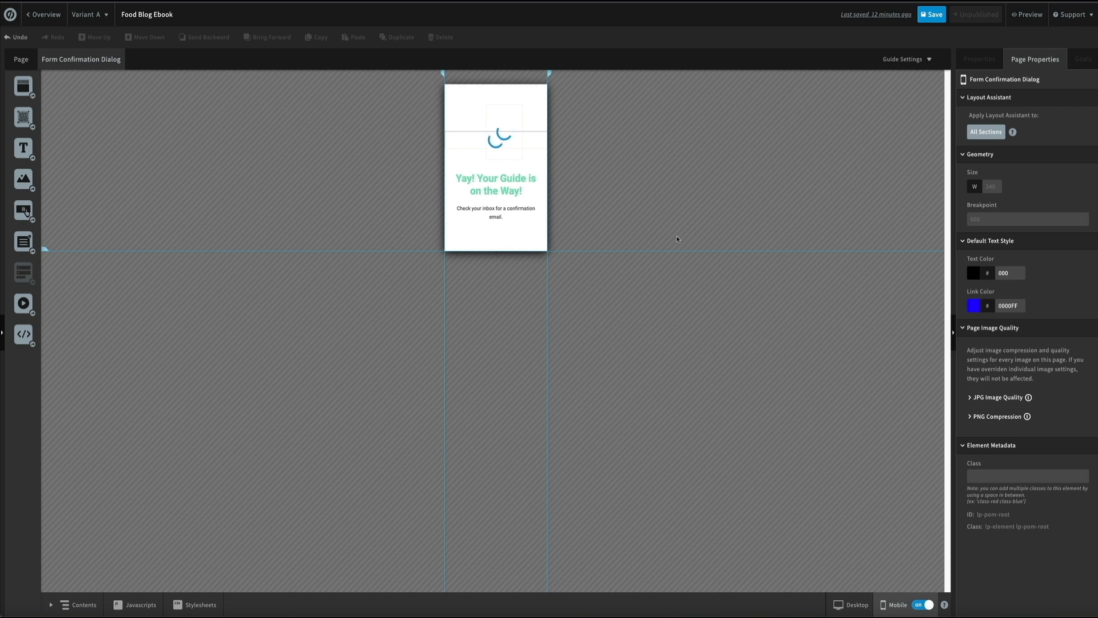
click(858, 606)
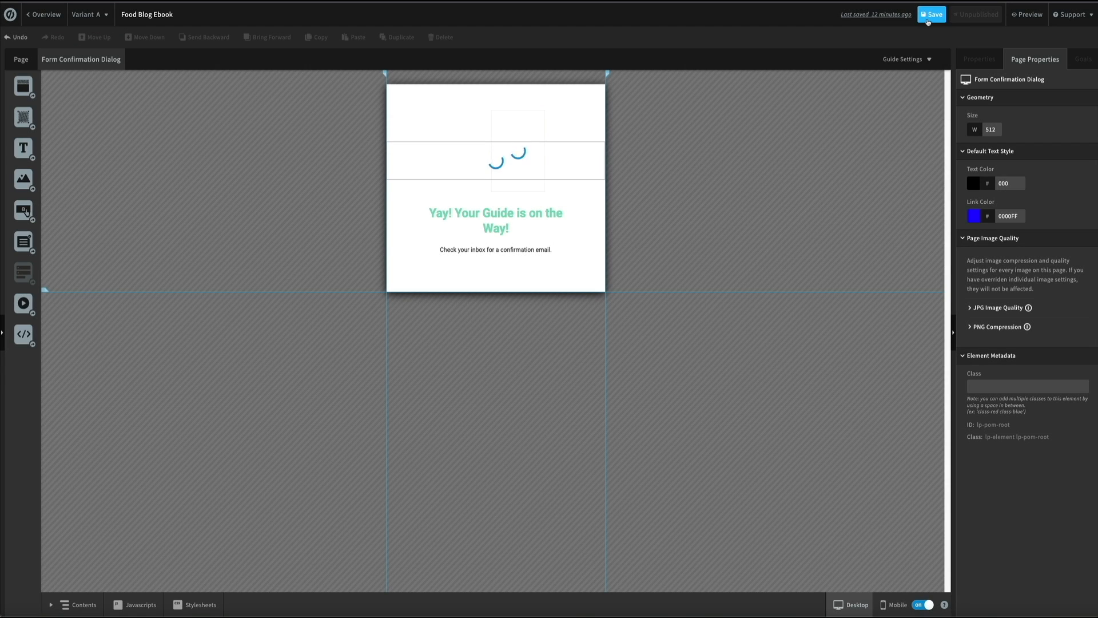
click(928, 20)
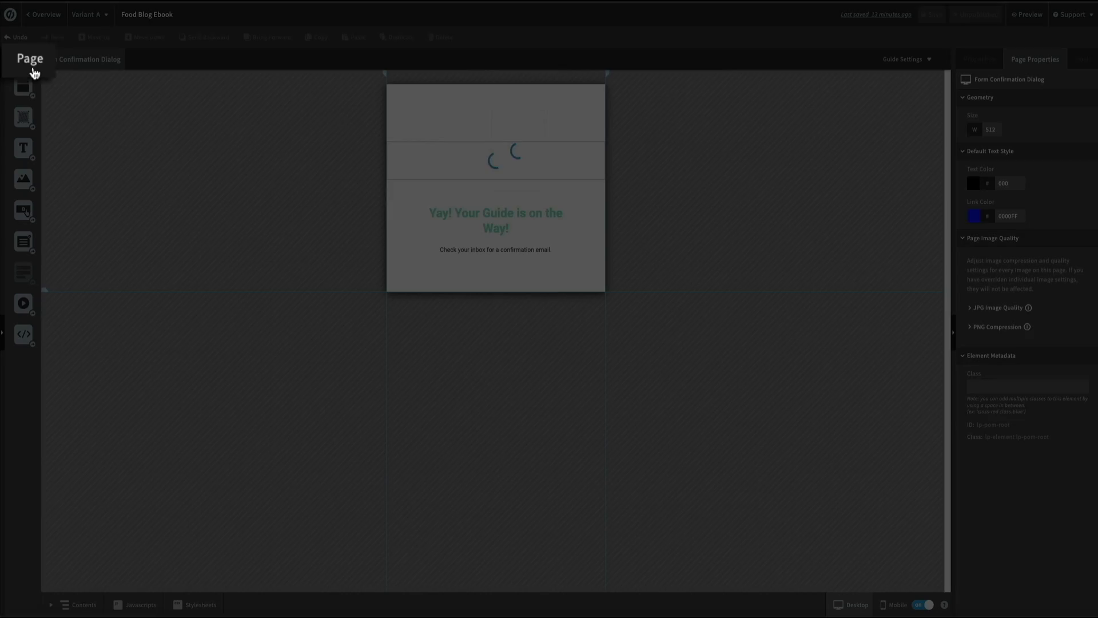
Return to the main landing page, leave the editor and open the account's Domains area.
click(23, 65)
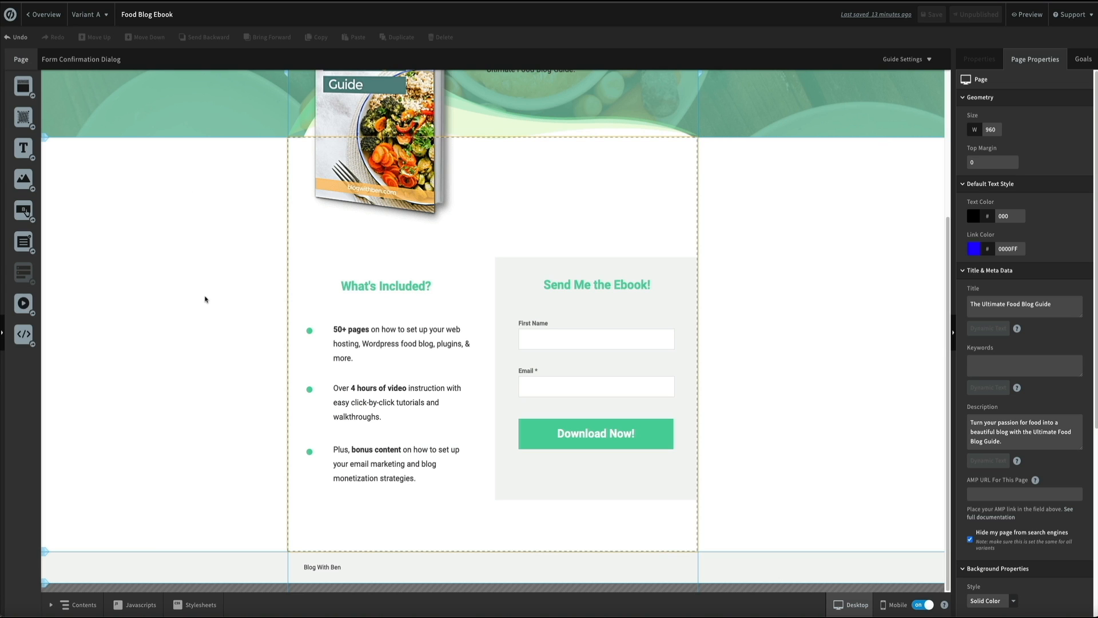
scroll(205, 298, up, 4)
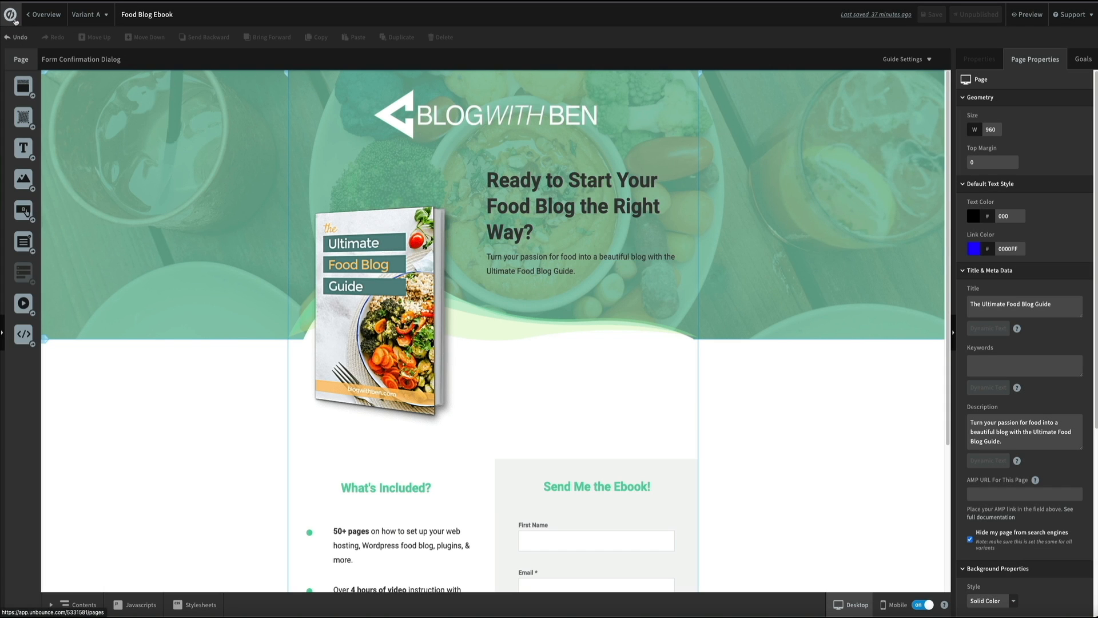
click(15, 20)
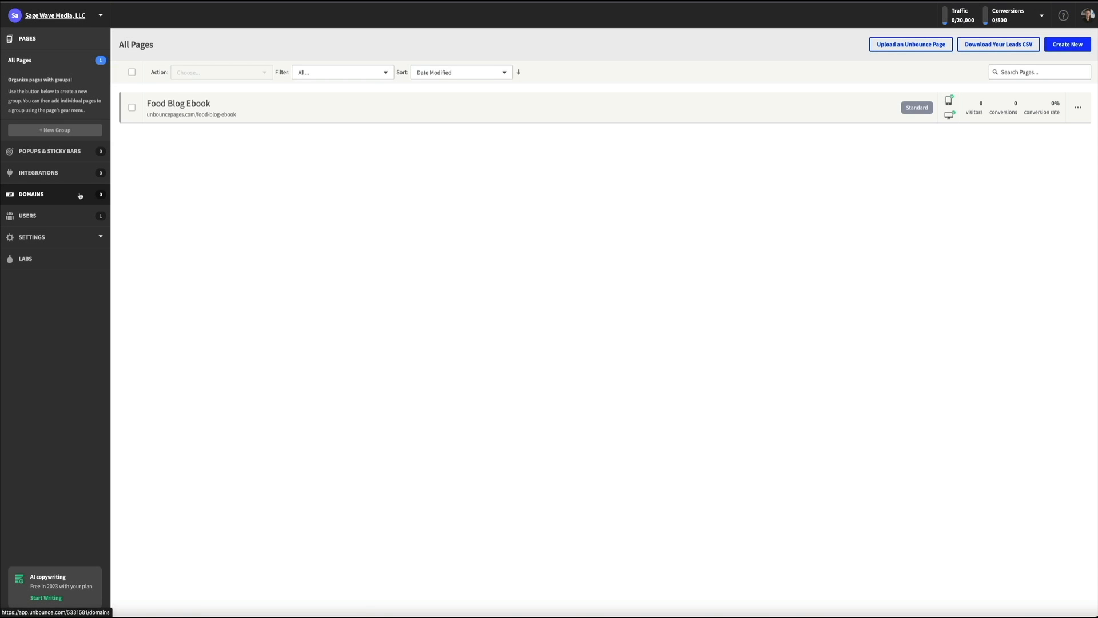
click(83, 194)
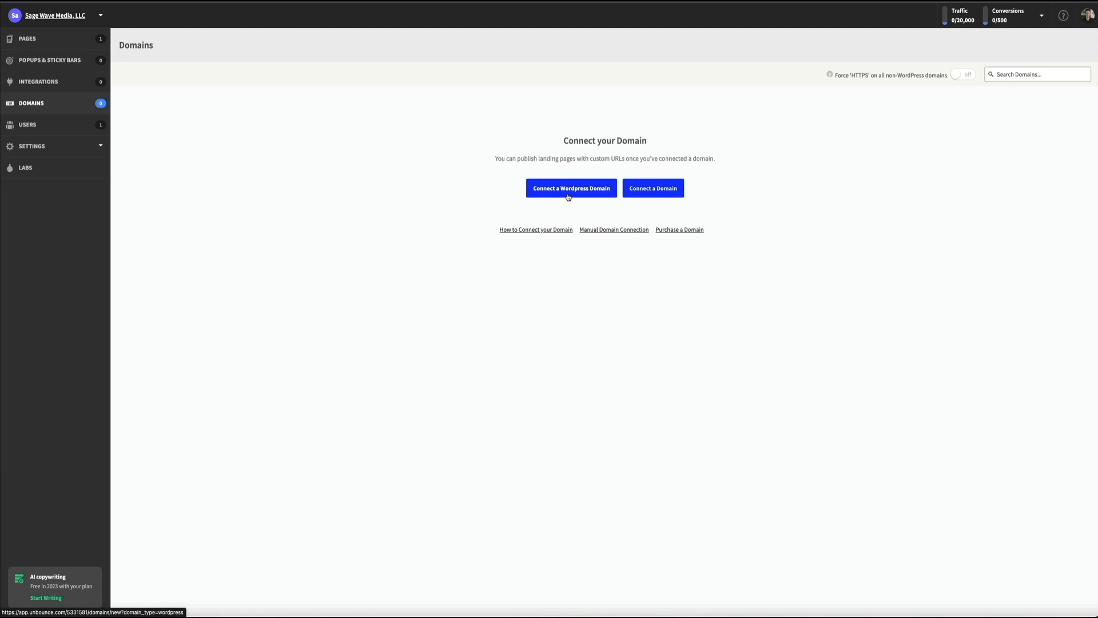
Connect blogdemotimevid.com as a WordPress domain for publishing.
click(568, 197)
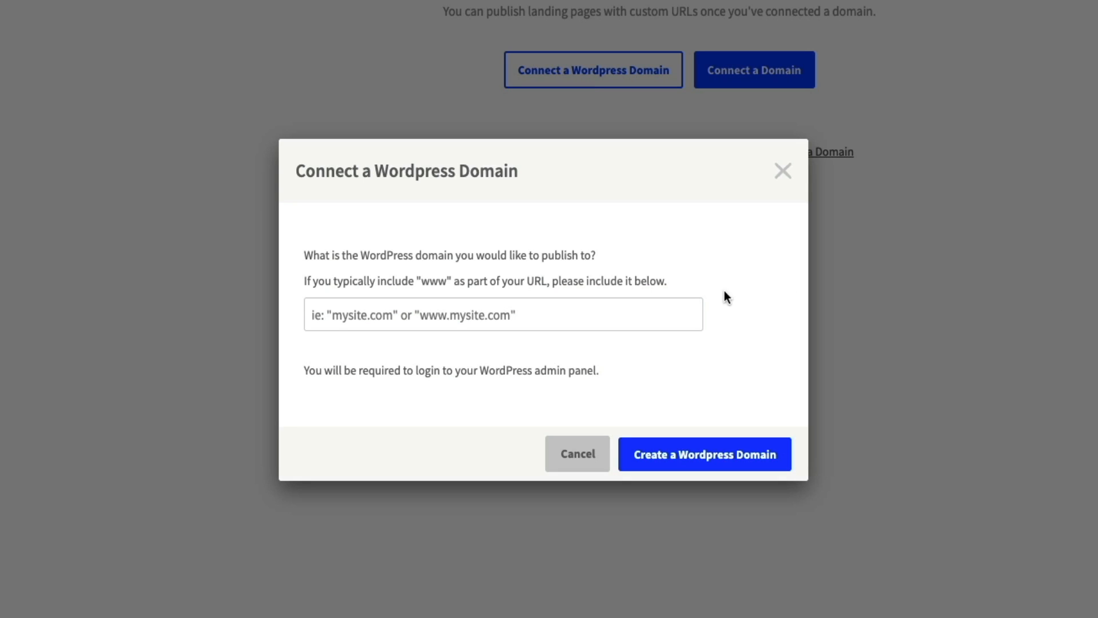
click(316, 315)
text(blogdemotimevid.com)
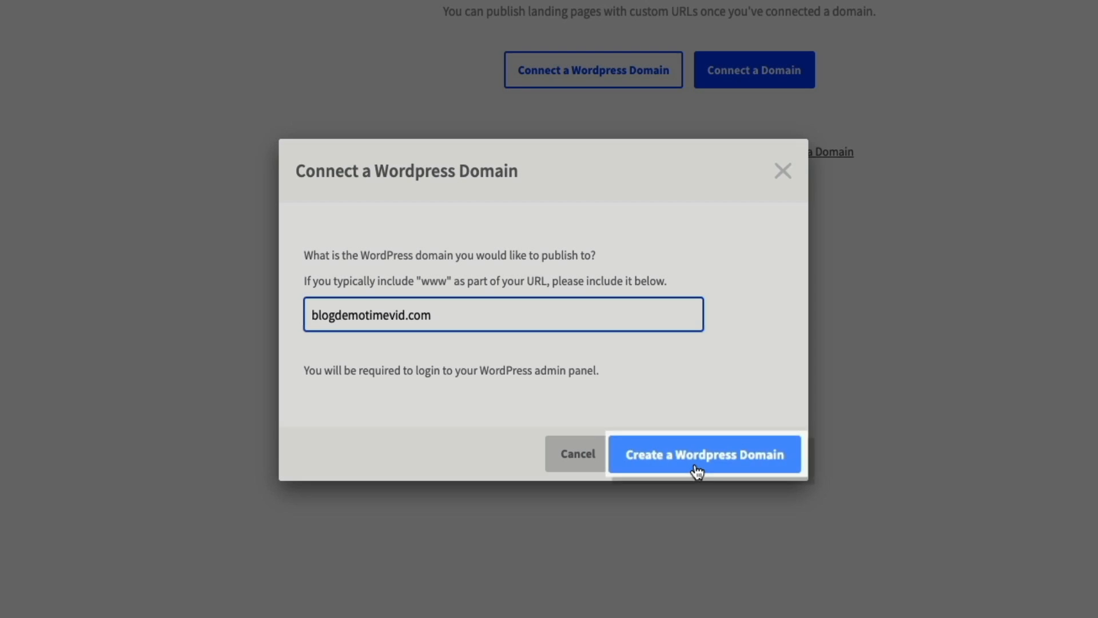
click(695, 464)
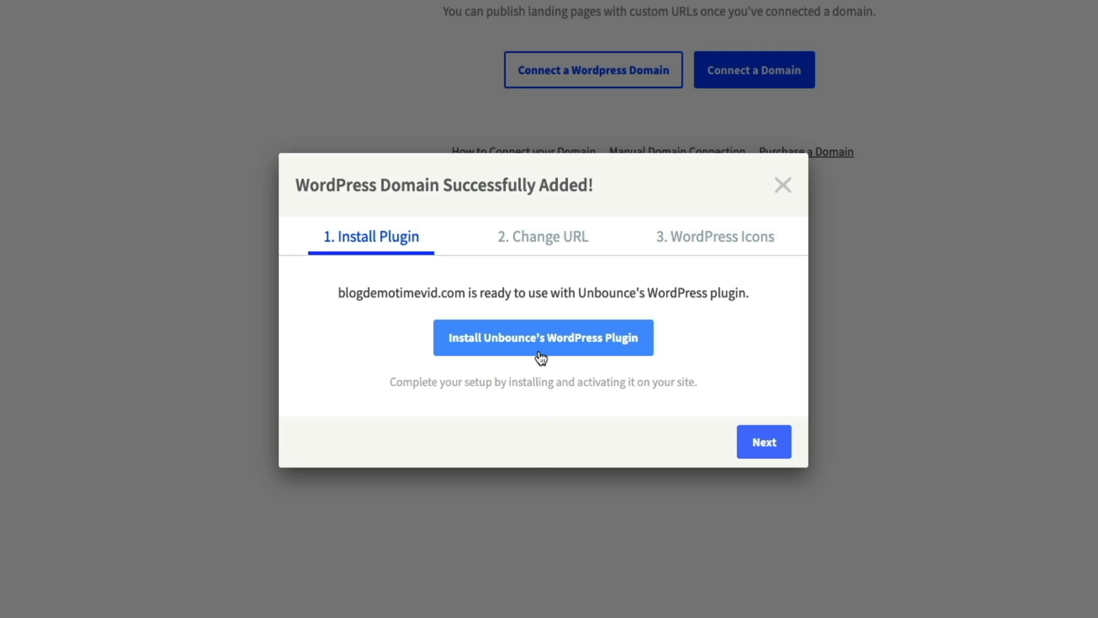
Install and activate the Unbounce Landing Pages plugin on the WordPress site, declining the restore point each time.
click(540, 344)
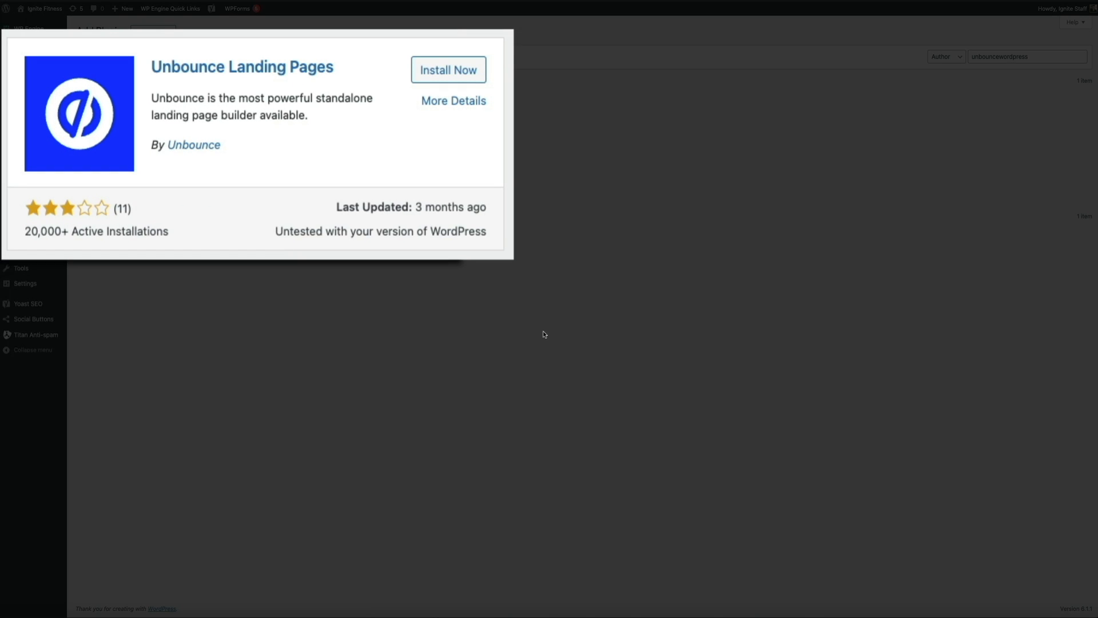
click(450, 84)
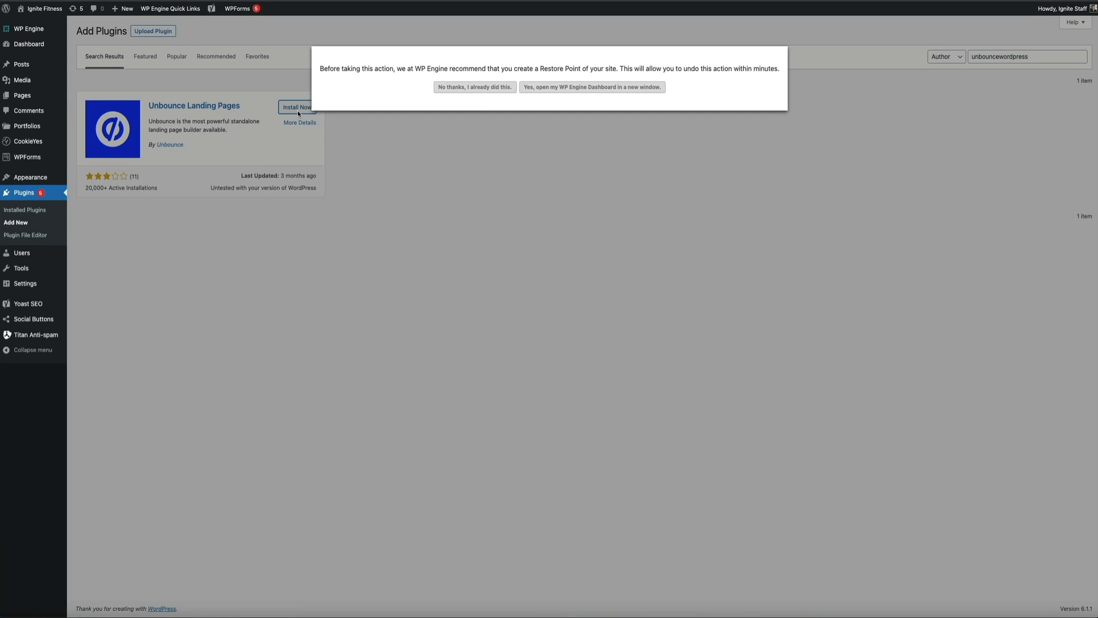
click(476, 89)
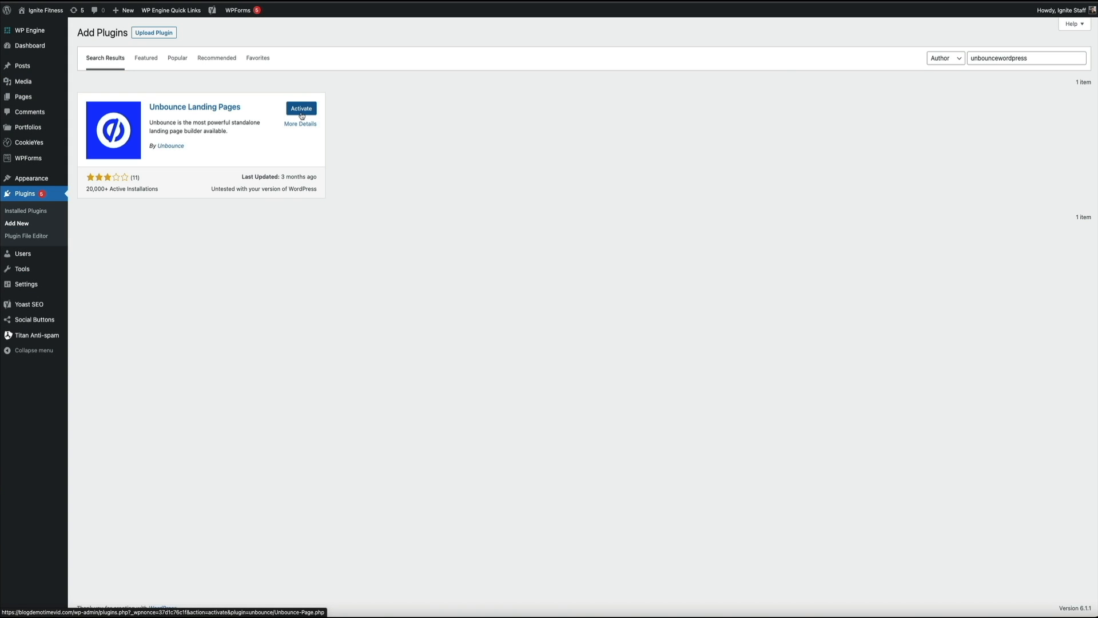
click(302, 108)
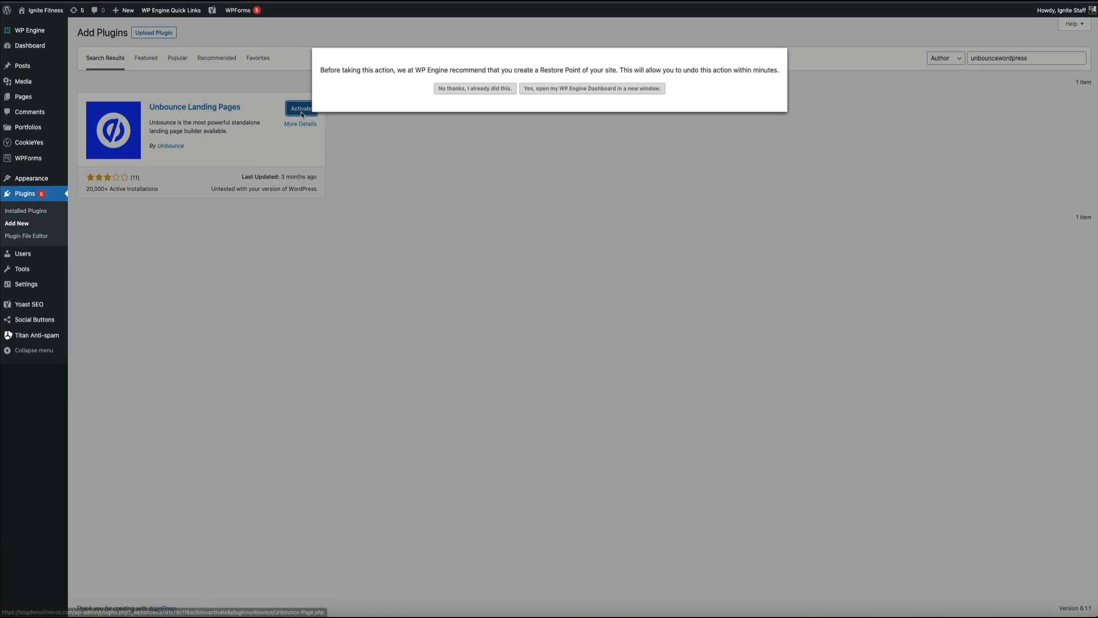
click(472, 88)
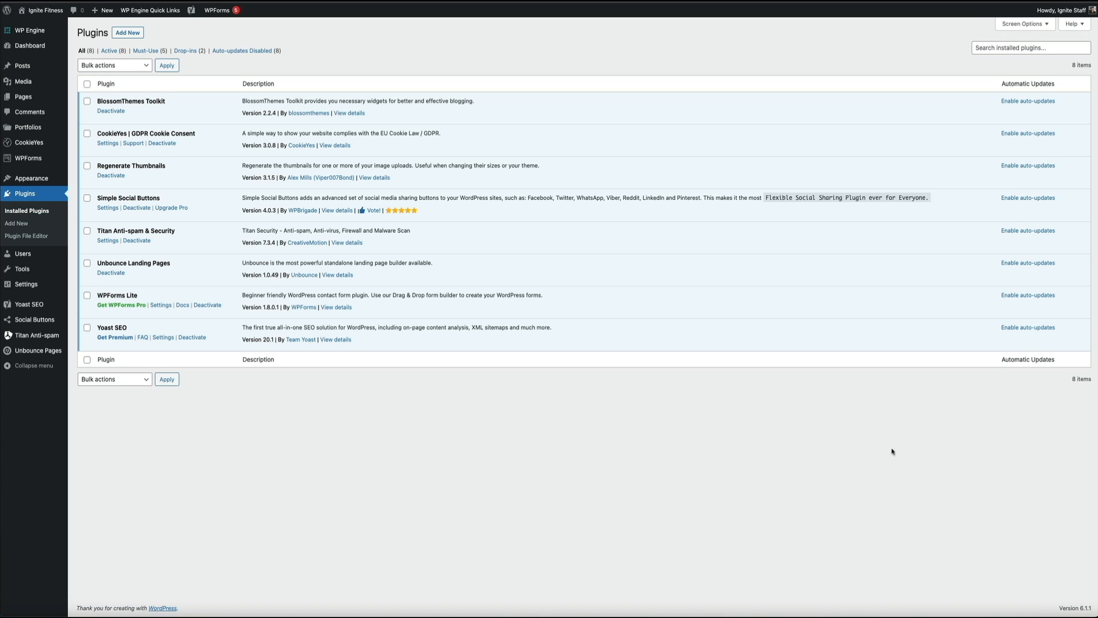
In WordPress, open Unbounce Pages and authorize the plugin with the Unbounce account.
mouse_move(58, 352)
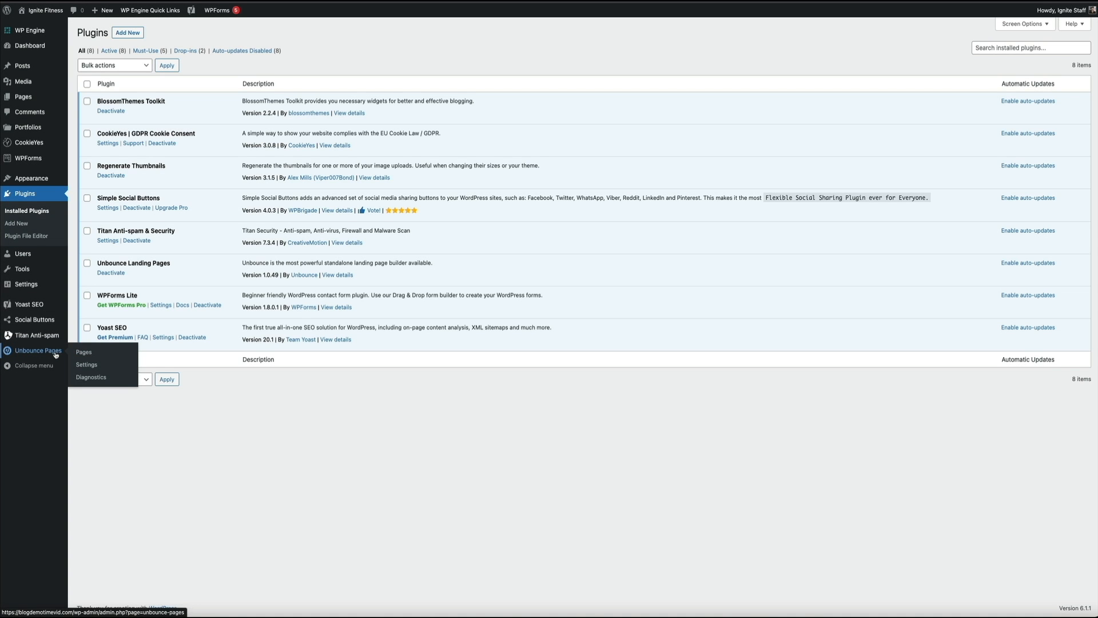
click(58, 352)
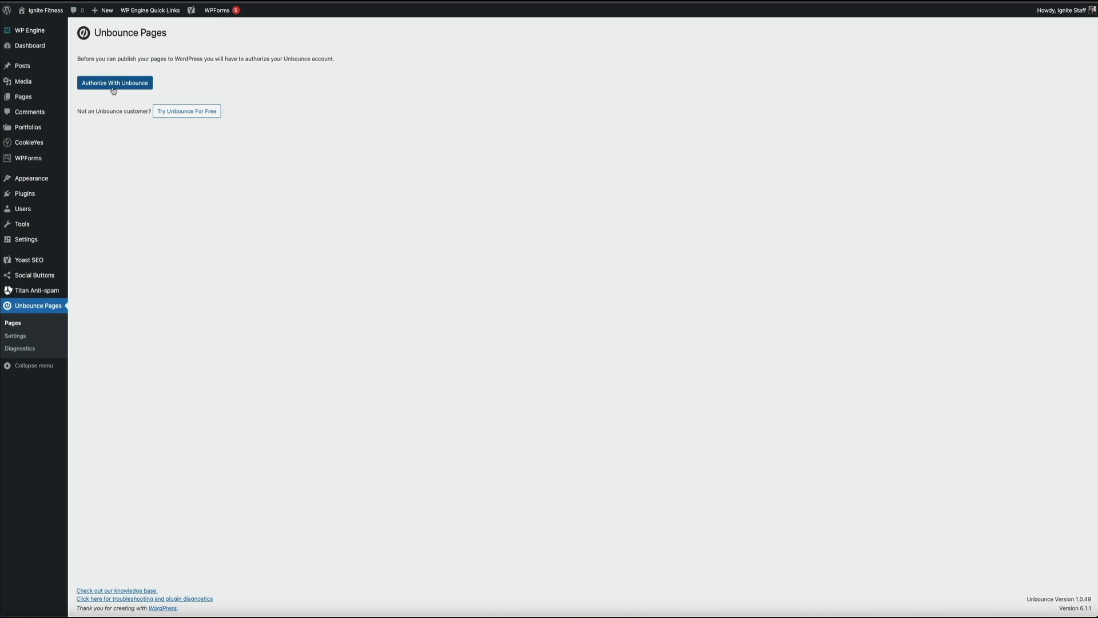
click(113, 89)
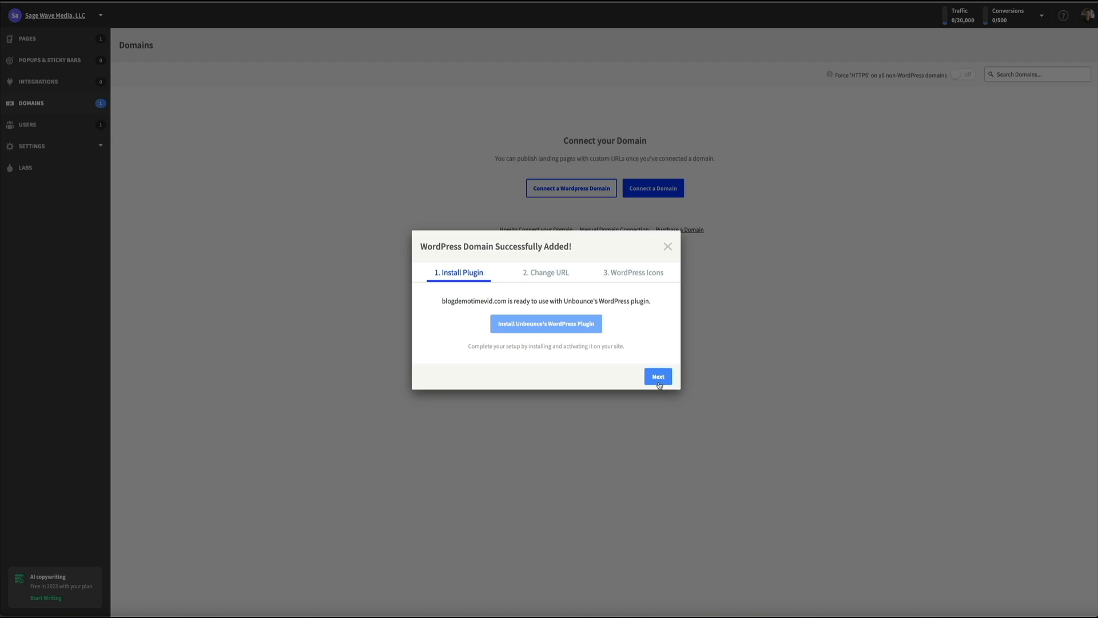
Back in Unbounce, go through the remaining WordPress domain setup guidance and close it.
click(659, 382)
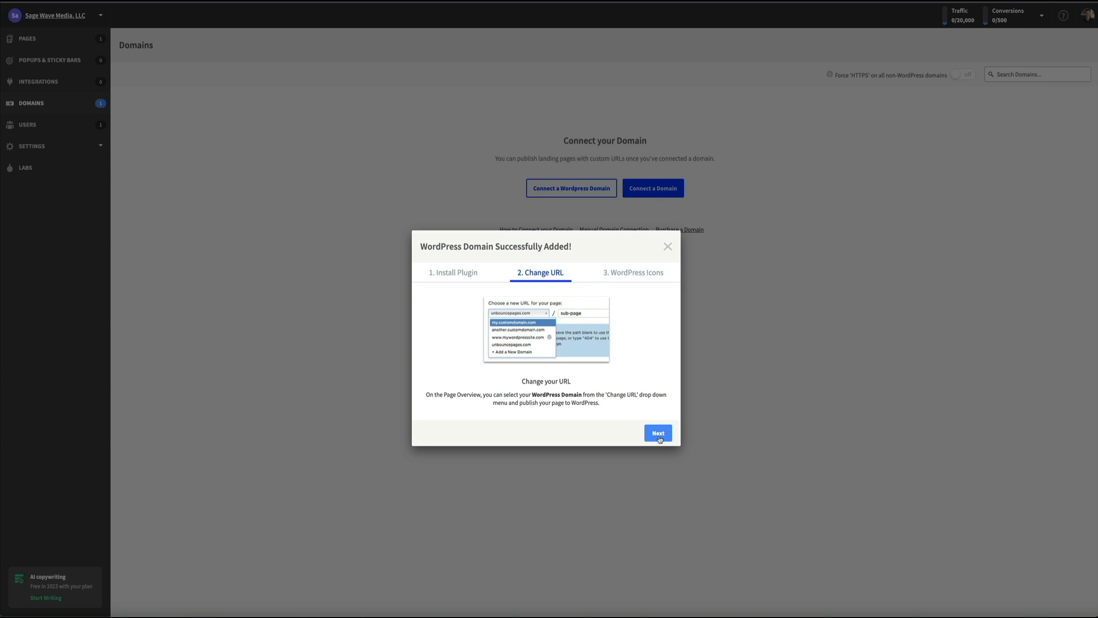
click(659, 435)
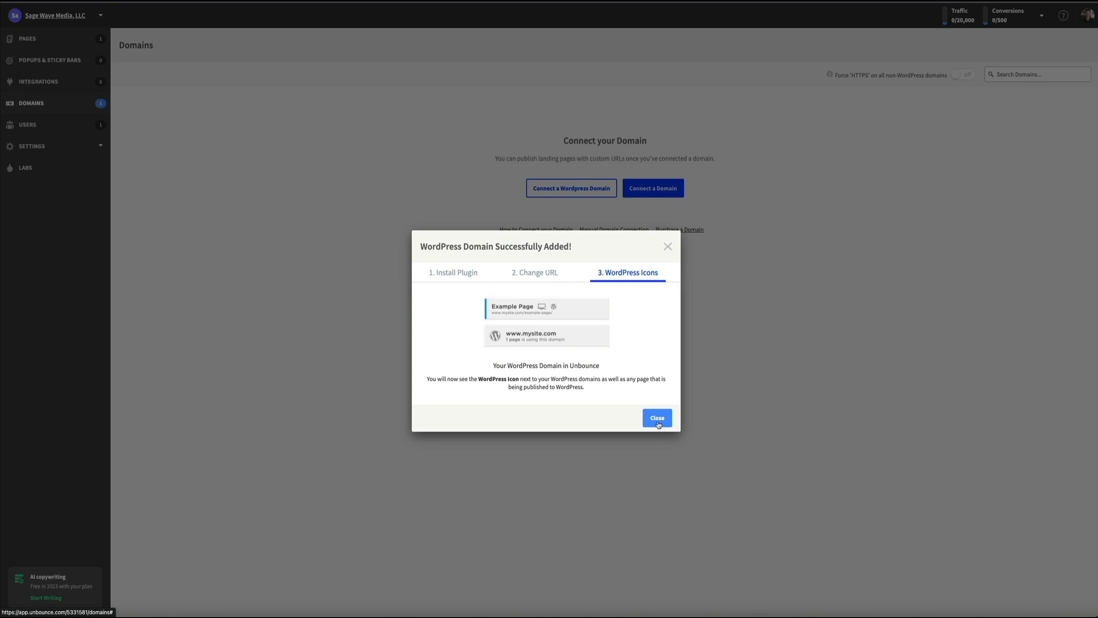
click(658, 424)
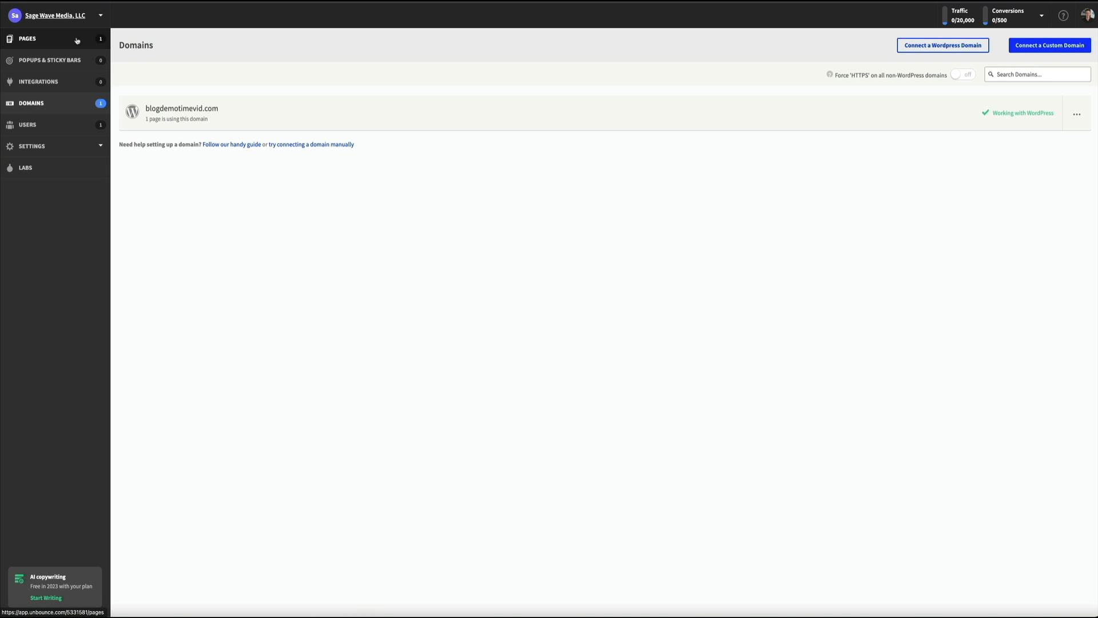
Open the overview of the Food Blog Ebook page from the list of all pages.
click(77, 40)
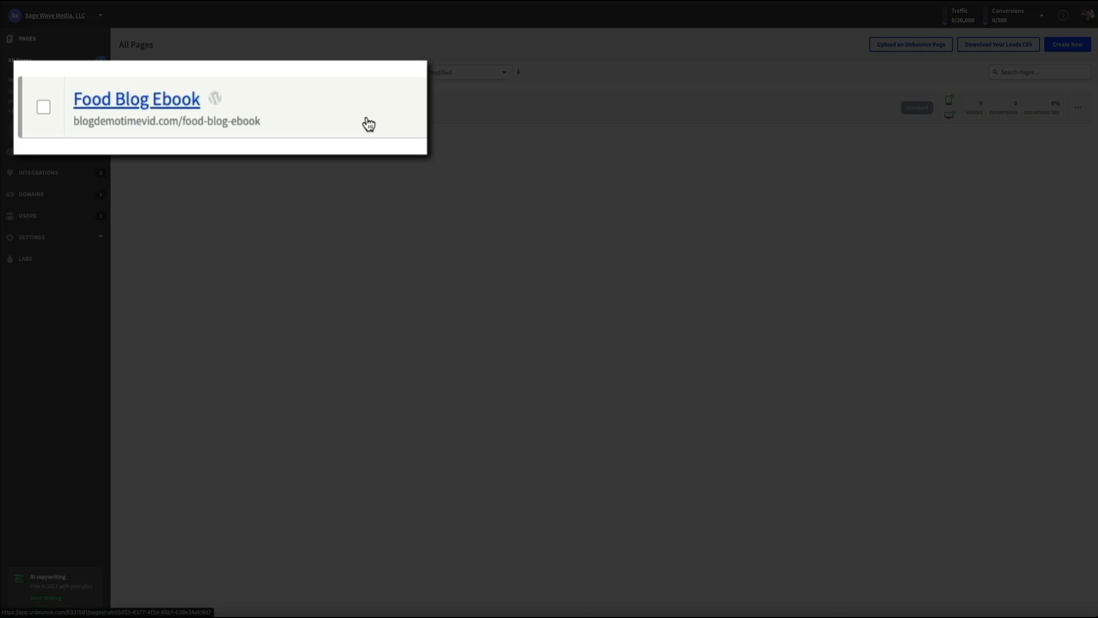
click(292, 114)
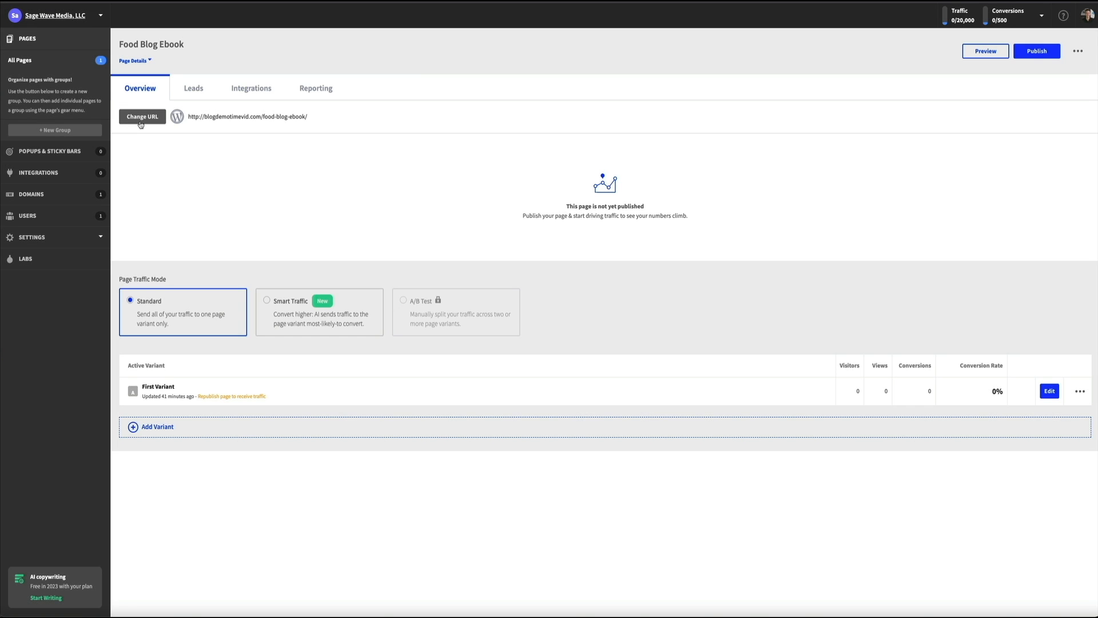
Try out ultimate-food-blog-ebook as the page path in the page's URL settings, and close them without saving.
click(142, 117)
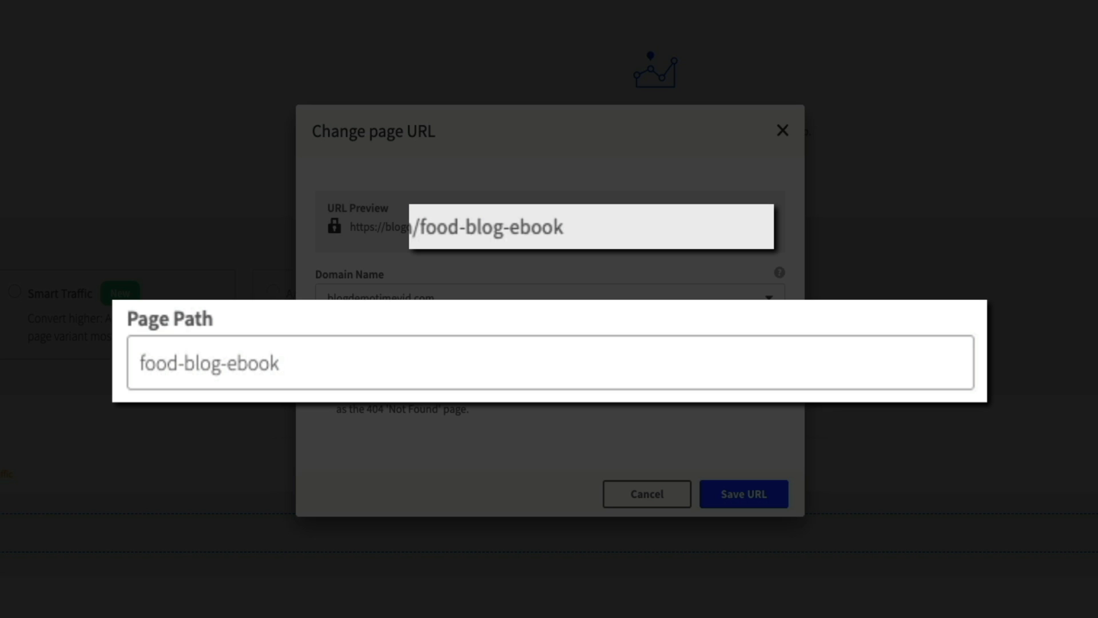
triple_click(375, 356)
text(ulti)
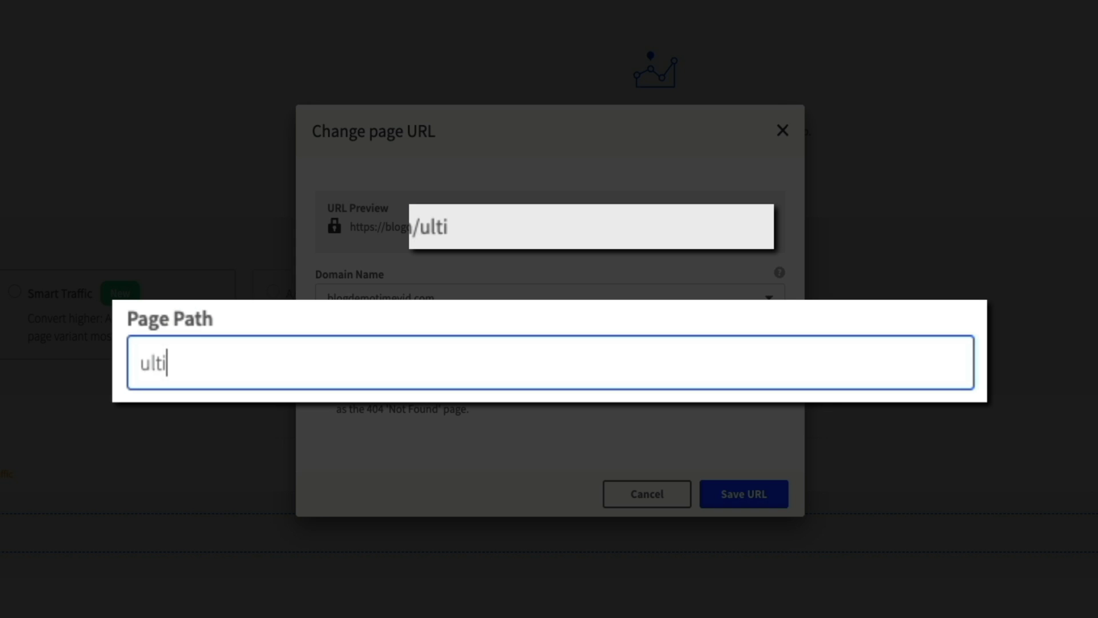
text(mate-)
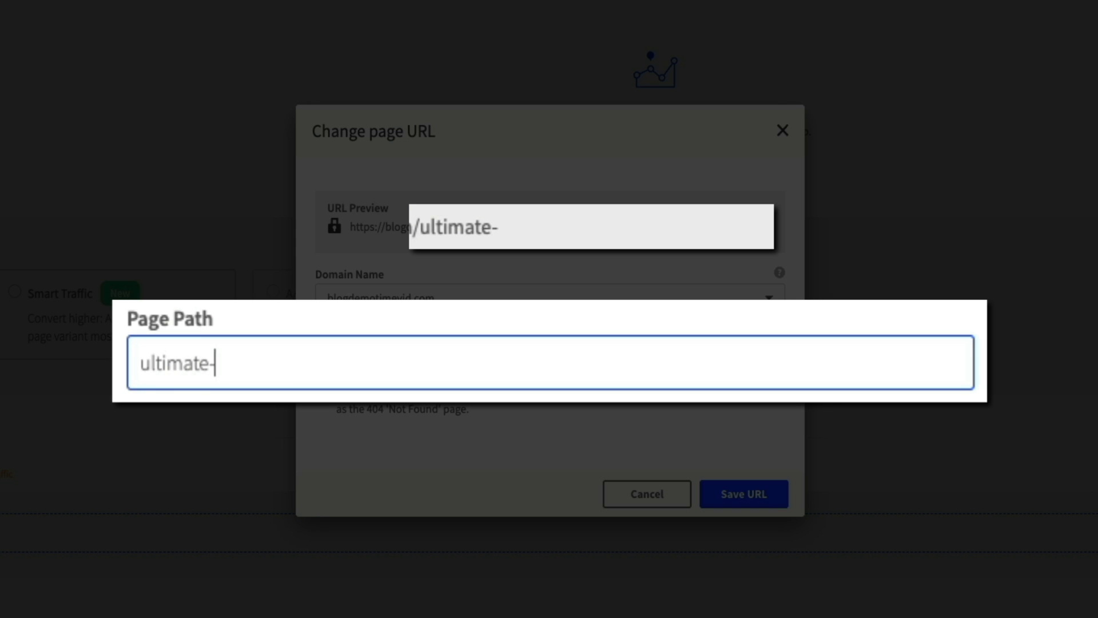
text(food-blog-e)
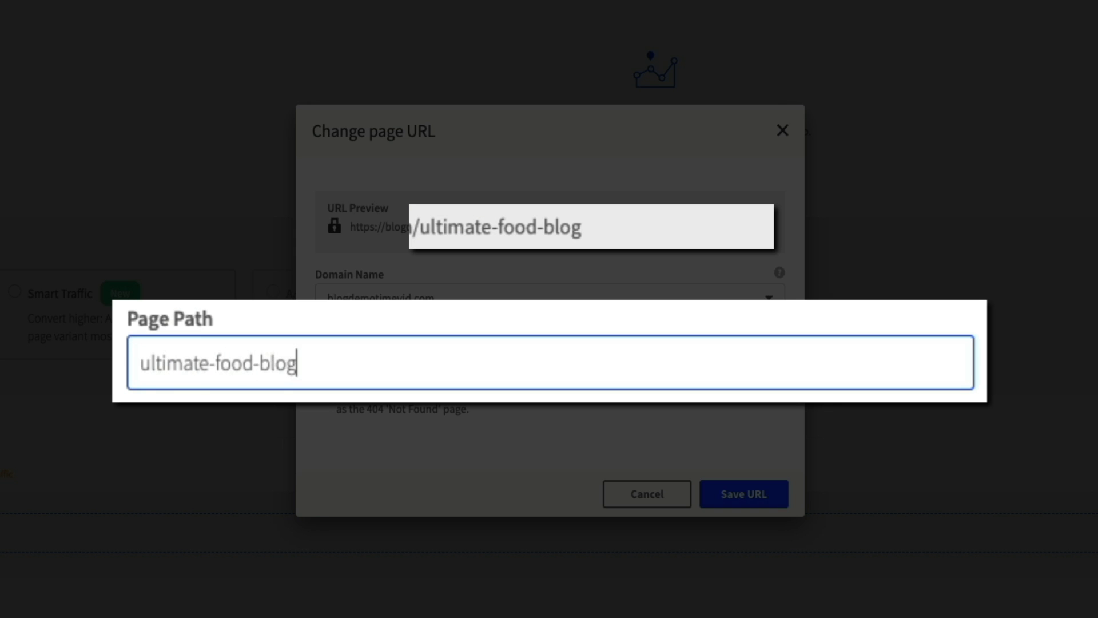
text(book)
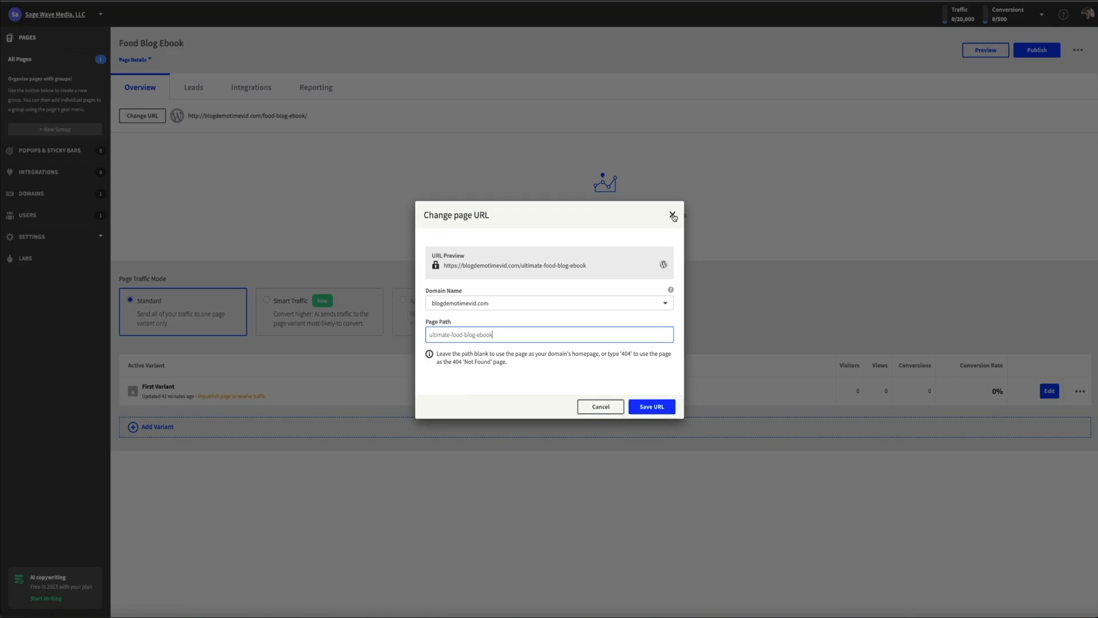
click(673, 216)
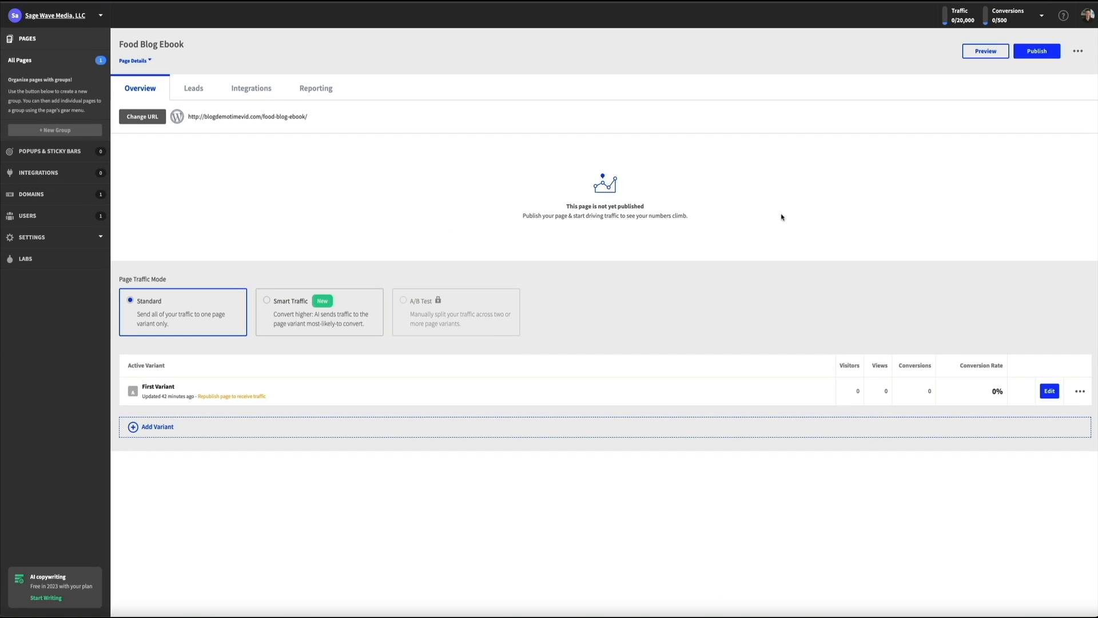
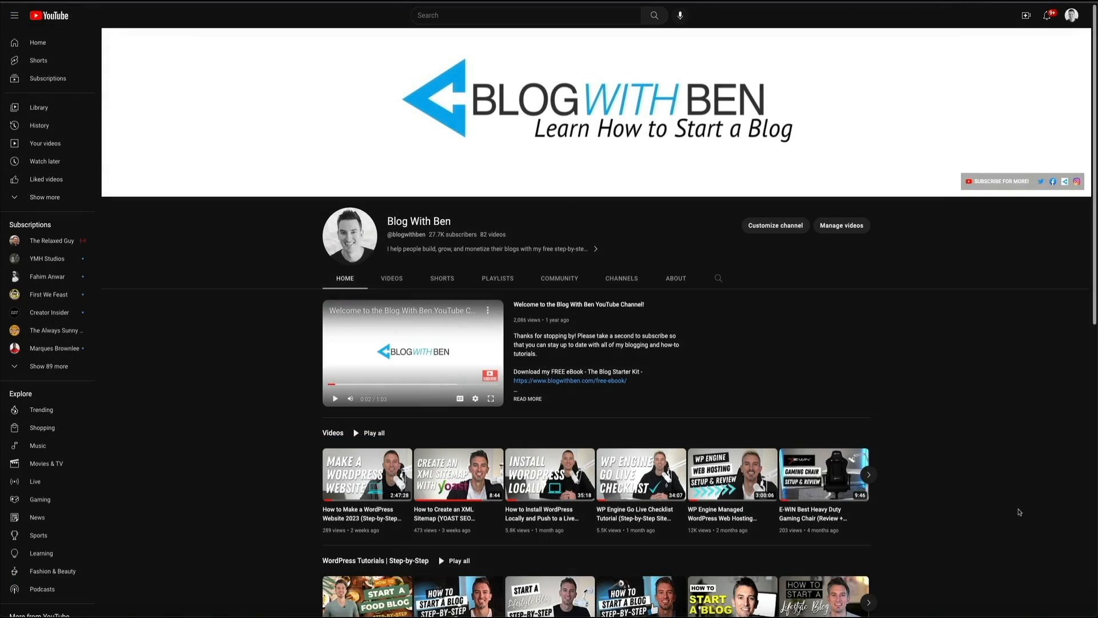
Look through the Unbounce Apps documentation for the articles offered in each app category.
scroll(1019, 512, down, 3)
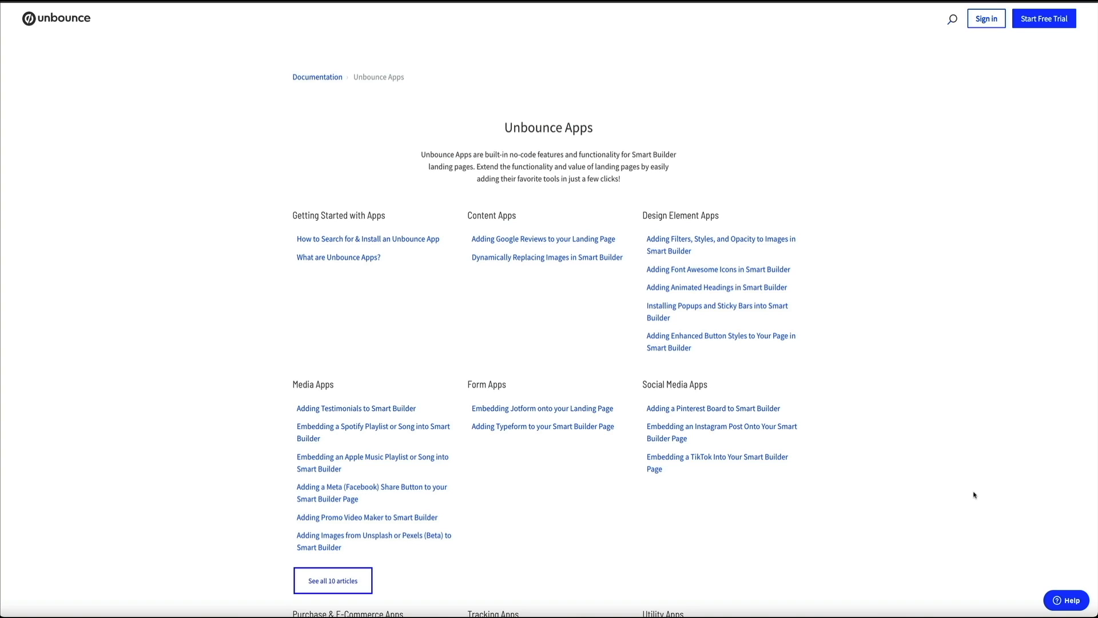
scroll(974, 495, down, 2)
scroll(974, 495, down, 2)
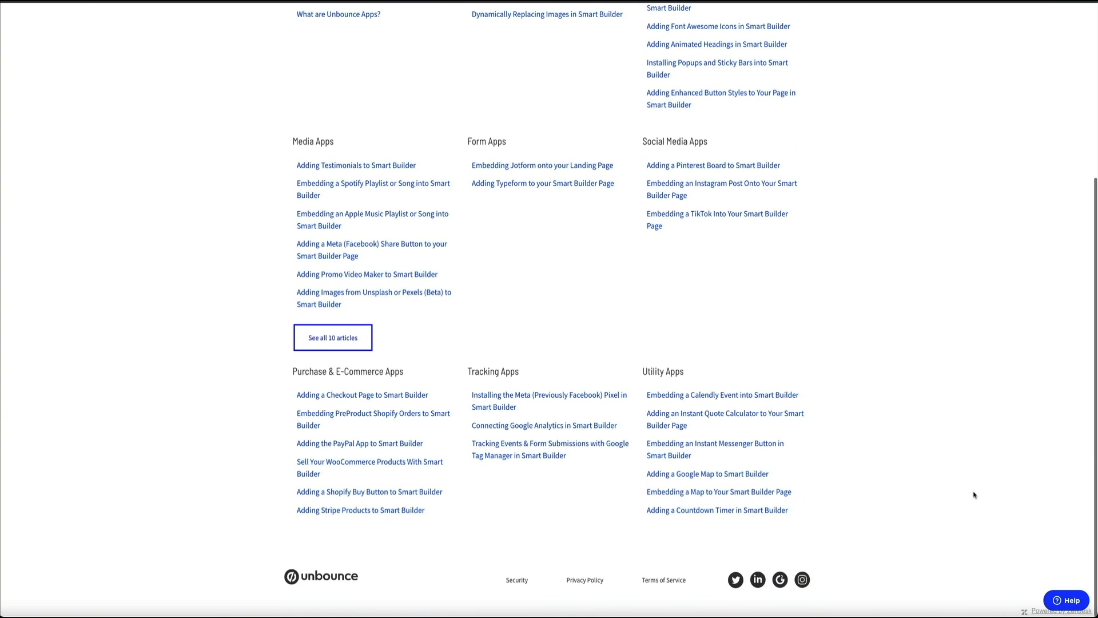
scroll(974, 495, up, 2)
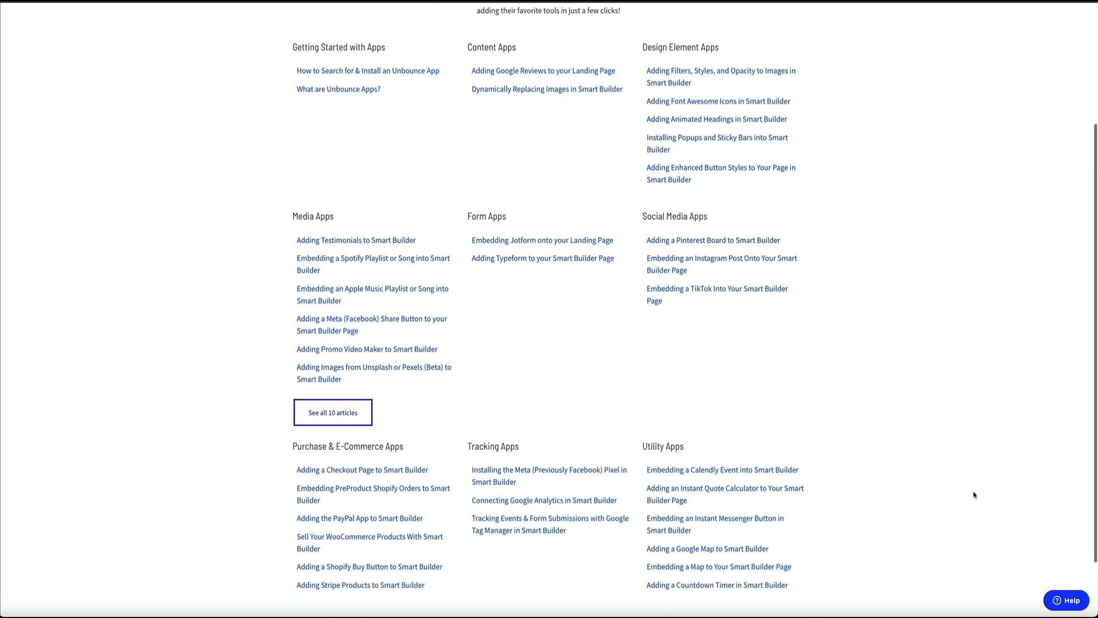
scroll(974, 495, up, 2)
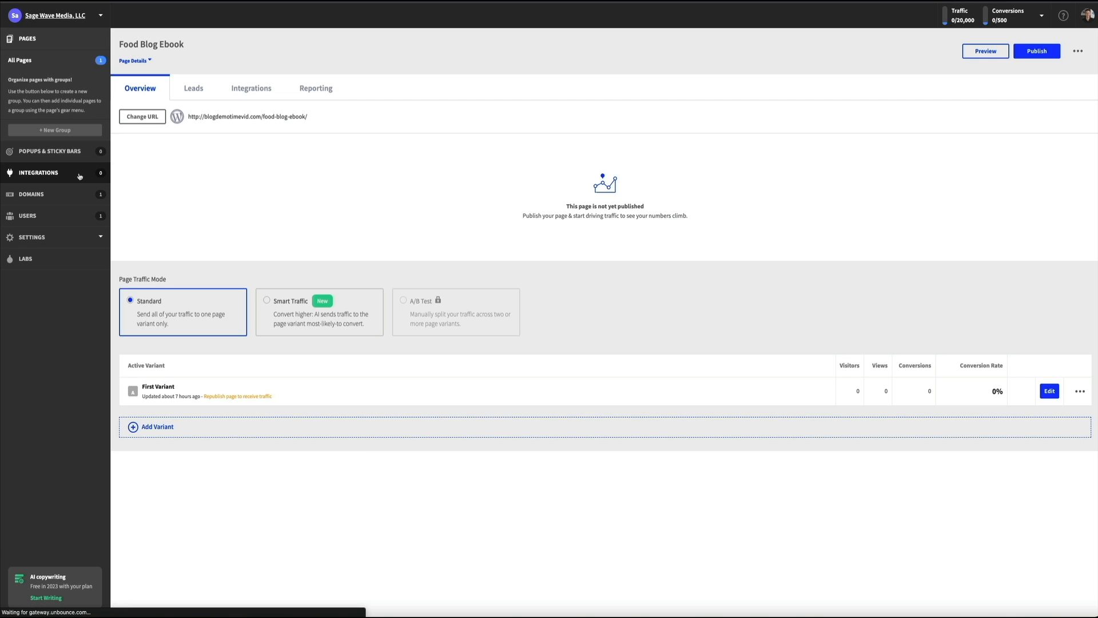
From the full list of Unbounce integrations, start adding the native AWeber integration to the Food Blog Ebook page.
click(79, 174)
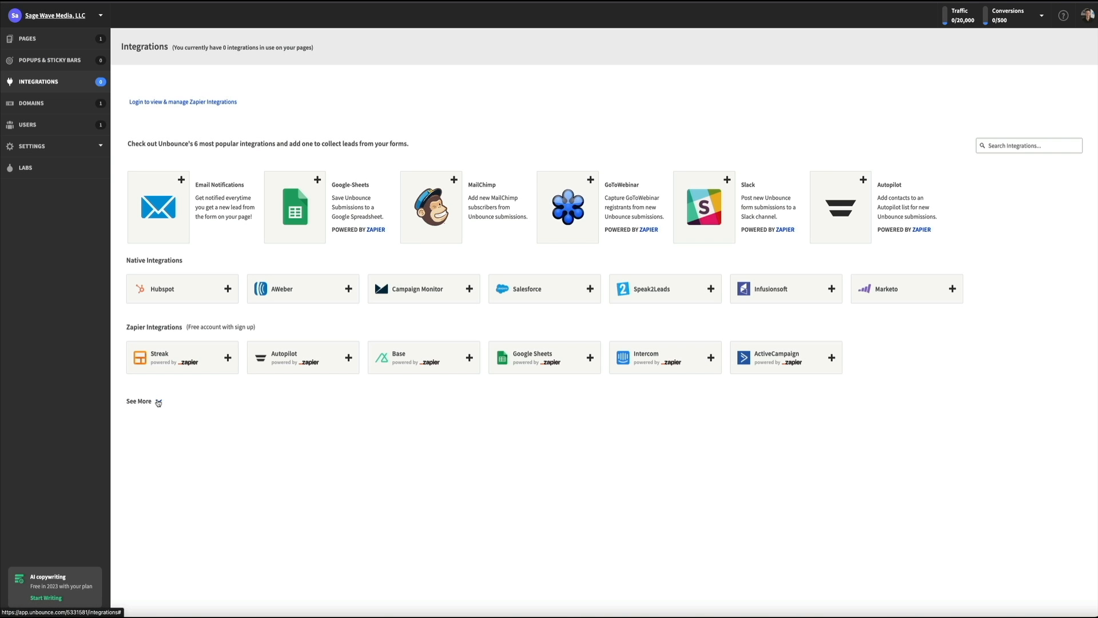
click(156, 404)
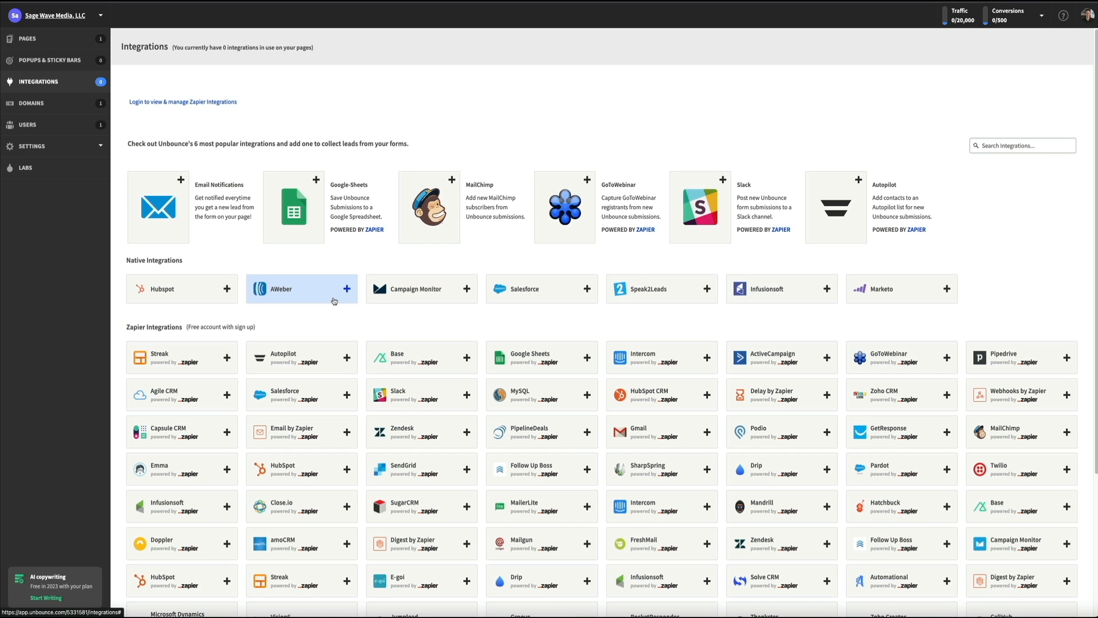
click(335, 301)
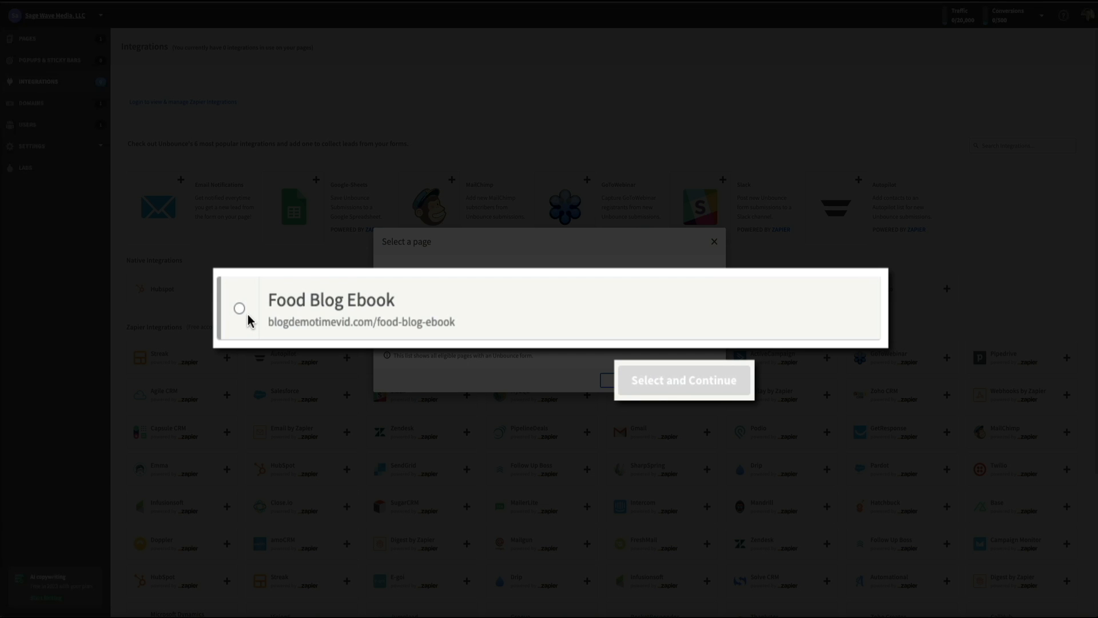
click(241, 309)
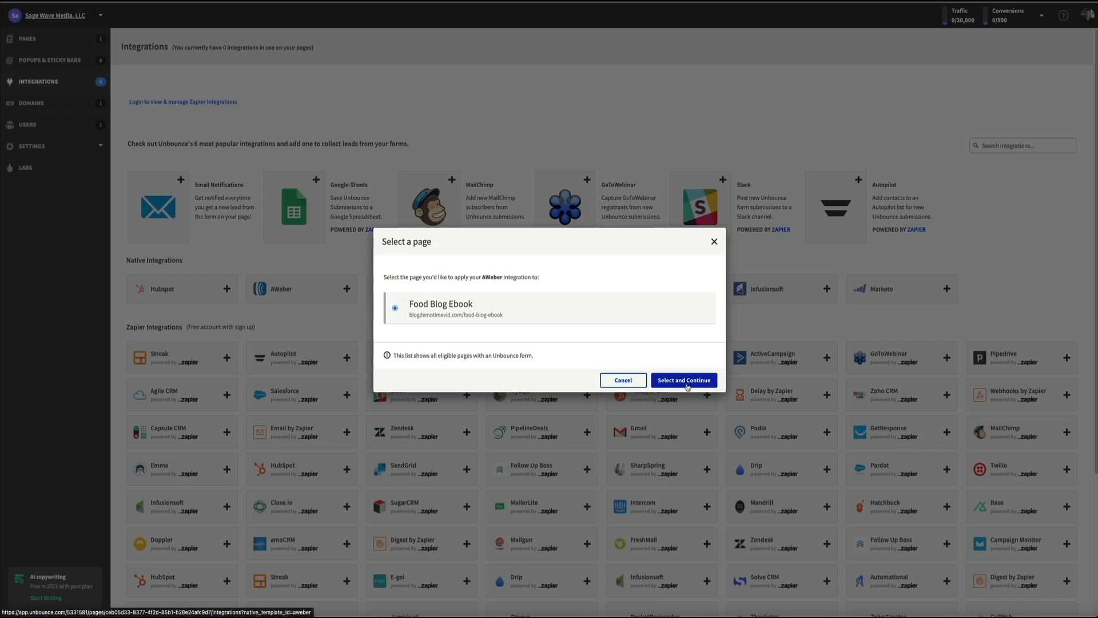
click(687, 384)
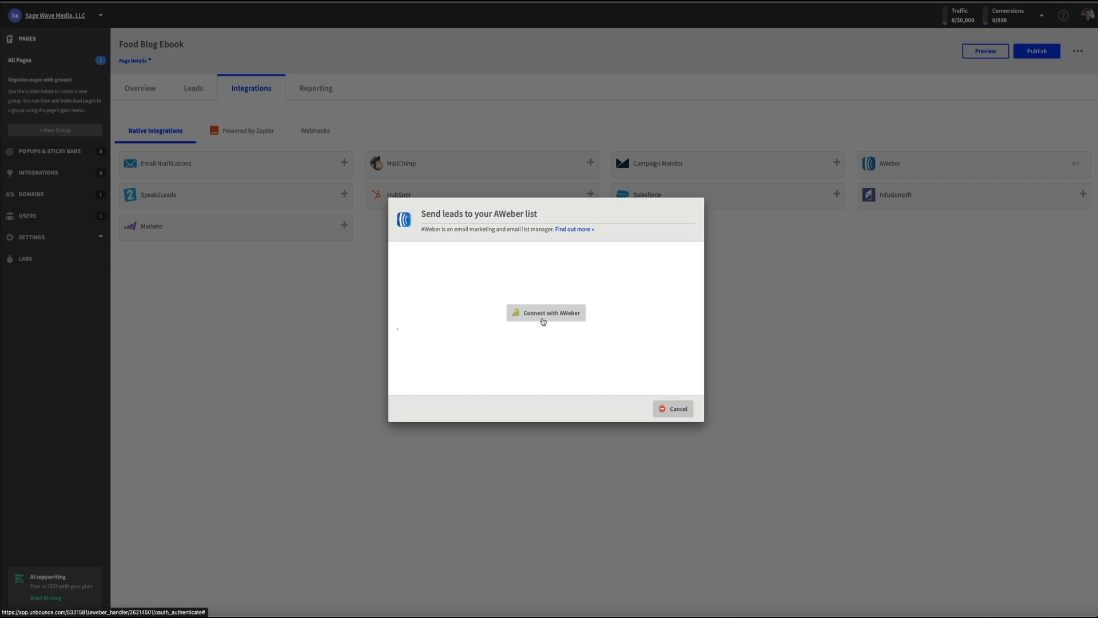
Connect the page to AWeber, completing the robot check and allowing Unbounce access to the account.
click(543, 318)
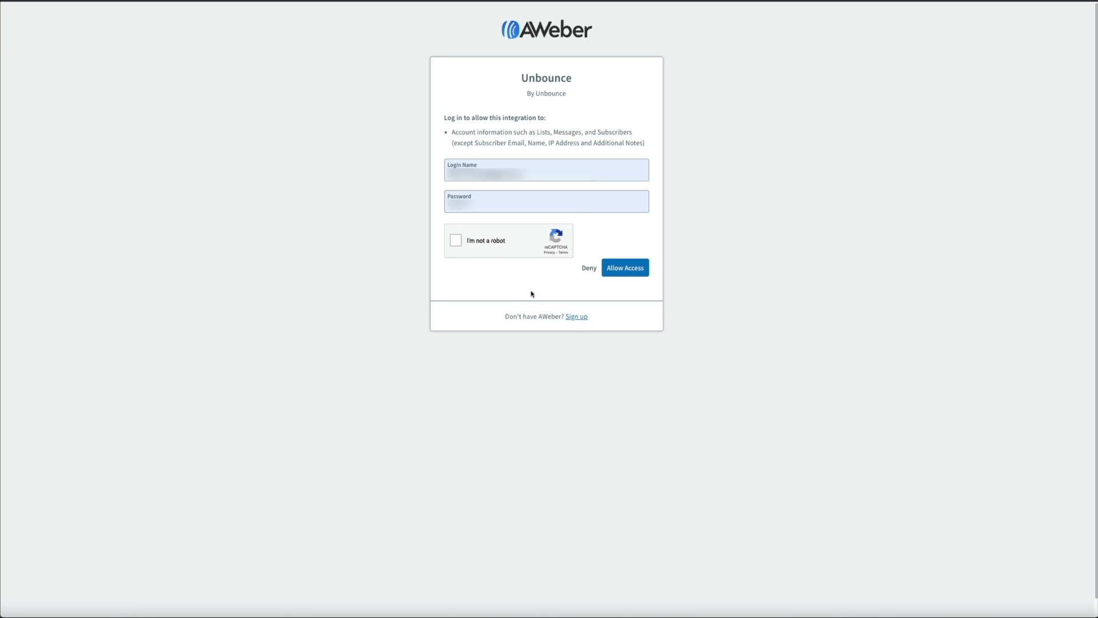
click(456, 241)
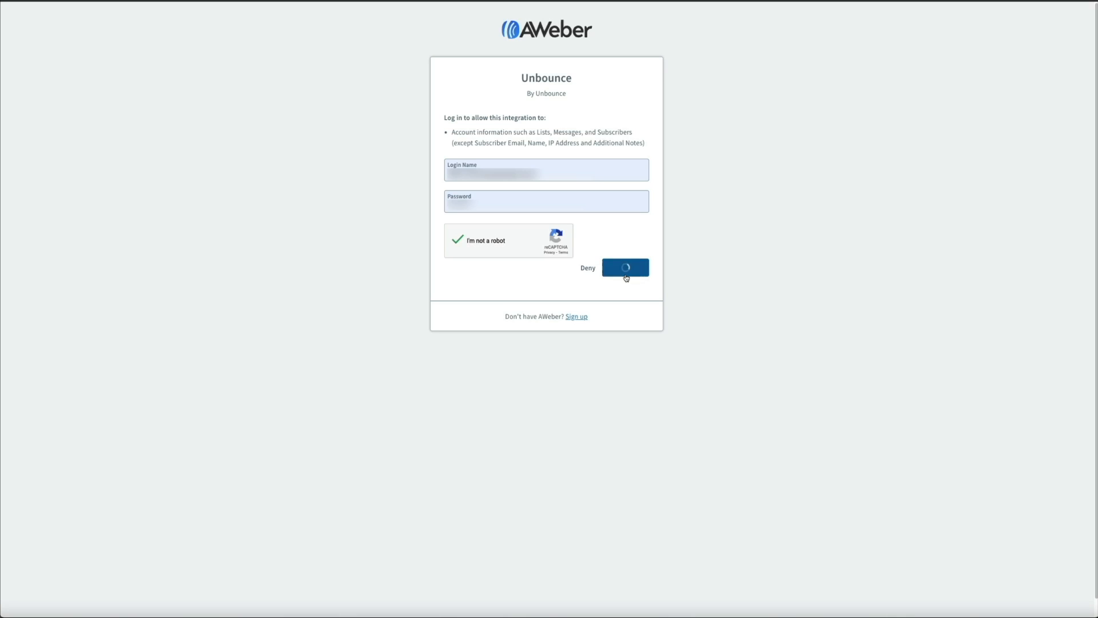
click(625, 272)
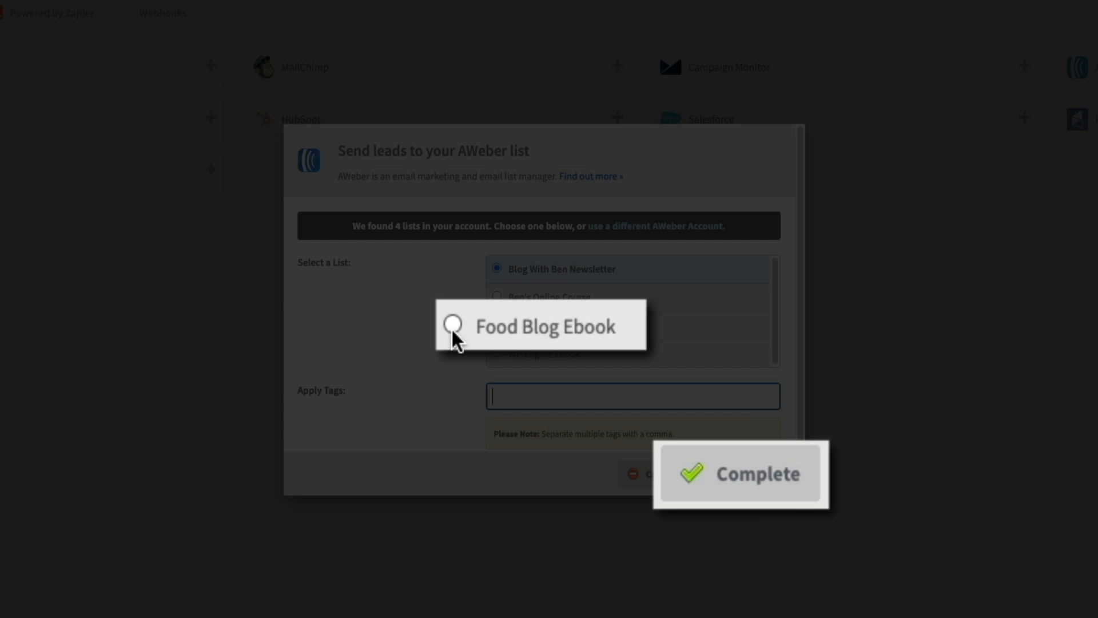
Send the page's leads to the Food Blog Ebook list in AWeber and complete the integration.
click(455, 329)
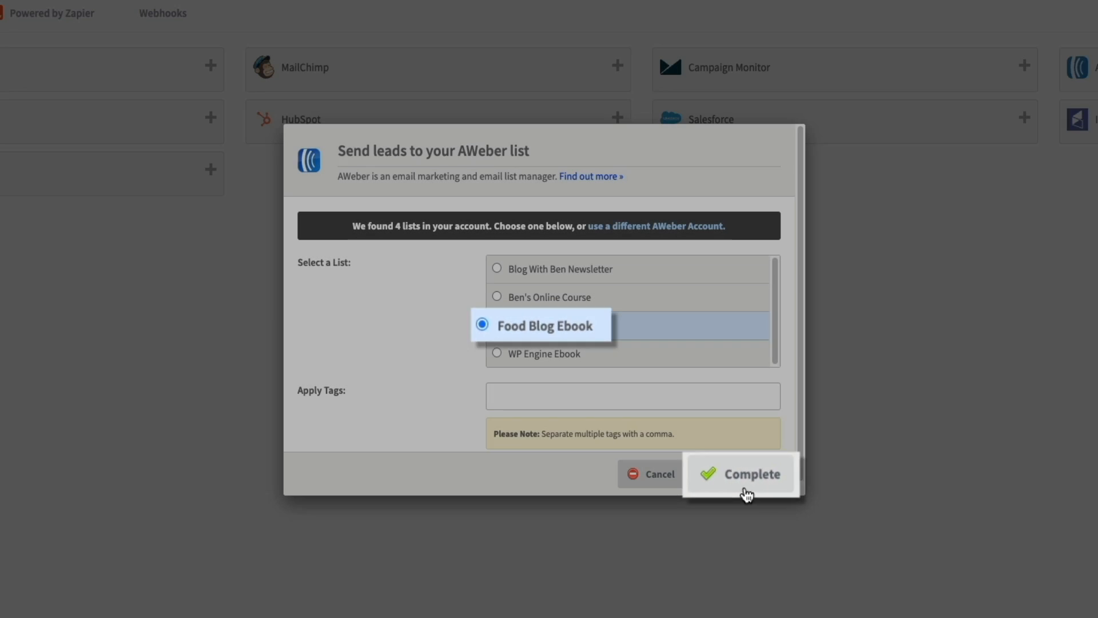
click(744, 484)
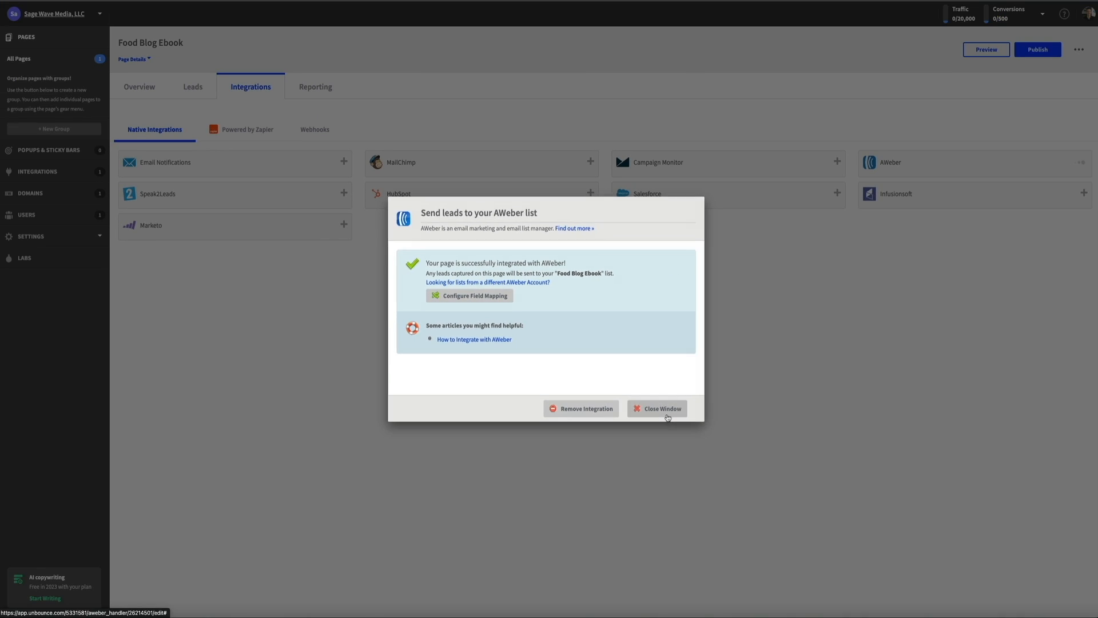
click(744, 488)
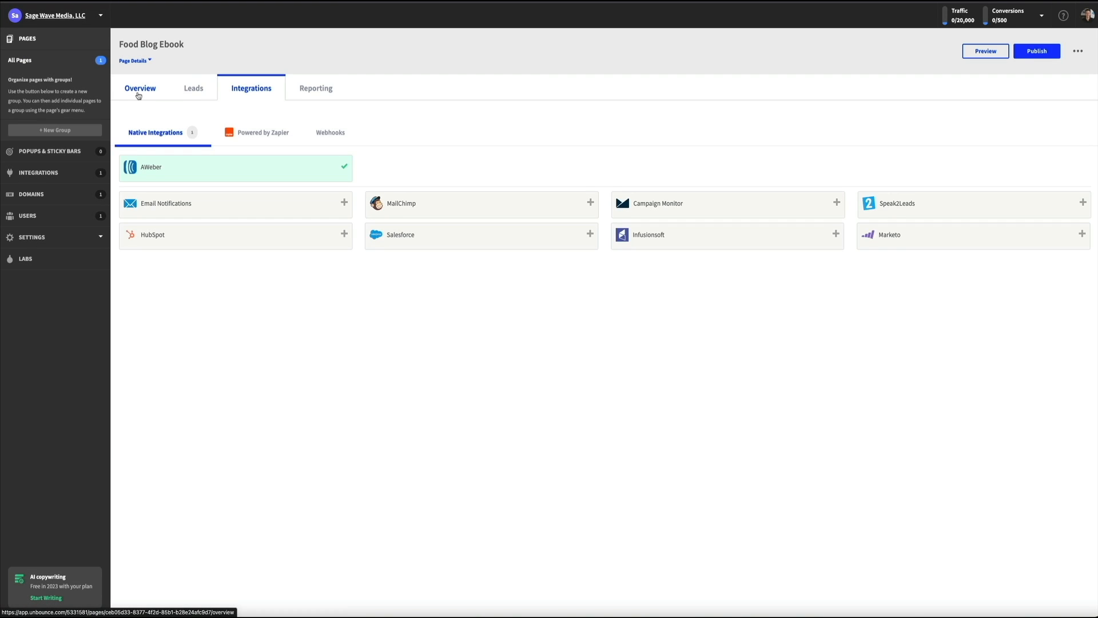
Publish the Food Blog Ebook page from its overview at blogdemotimevid.com/food-blog-ebook.
click(137, 94)
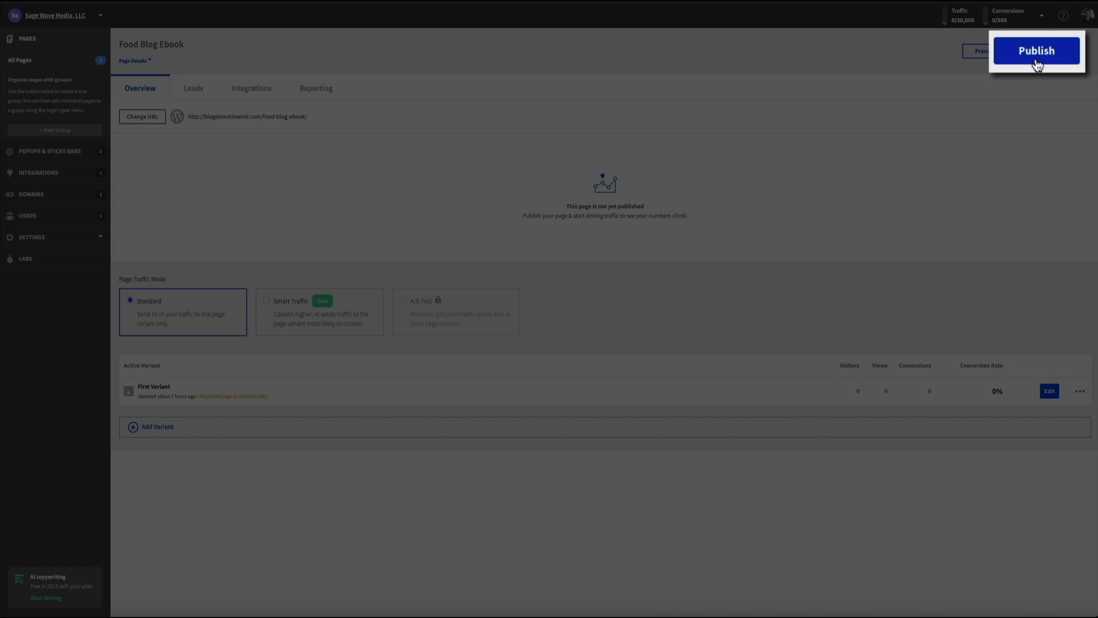
click(1035, 54)
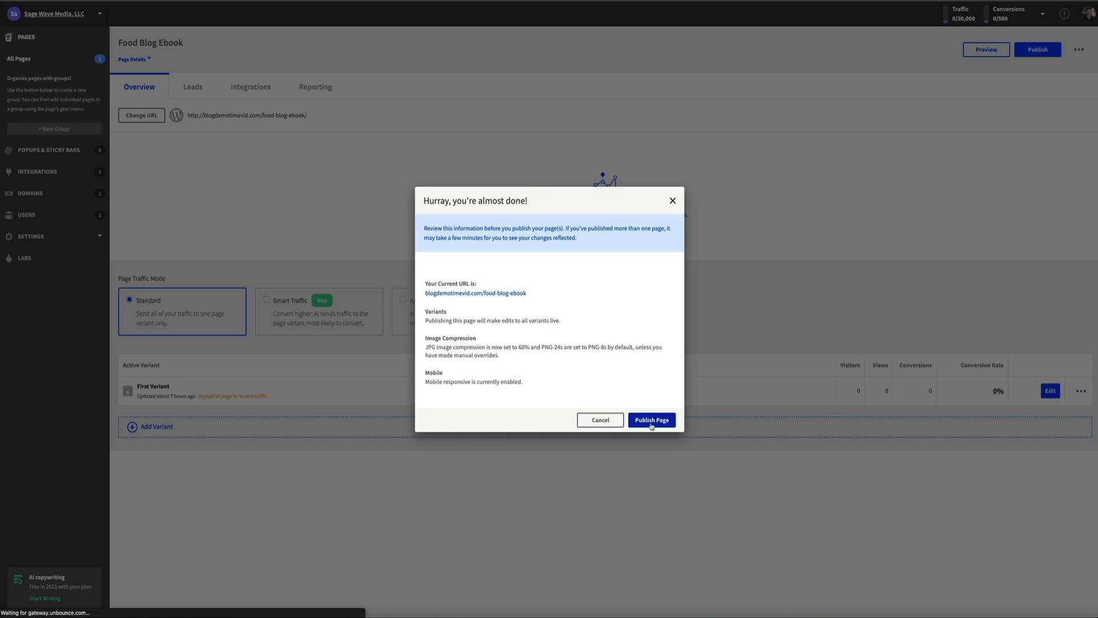
click(718, 495)
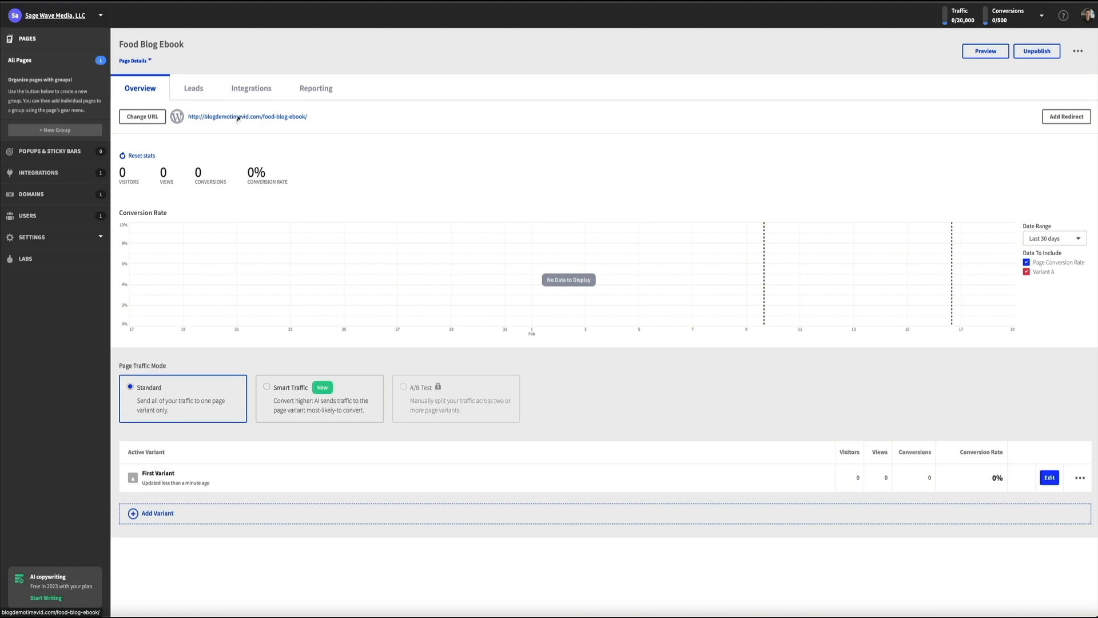
Open the live food-blog-ebook page and look over its whole layout down to the footer.
click(241, 120)
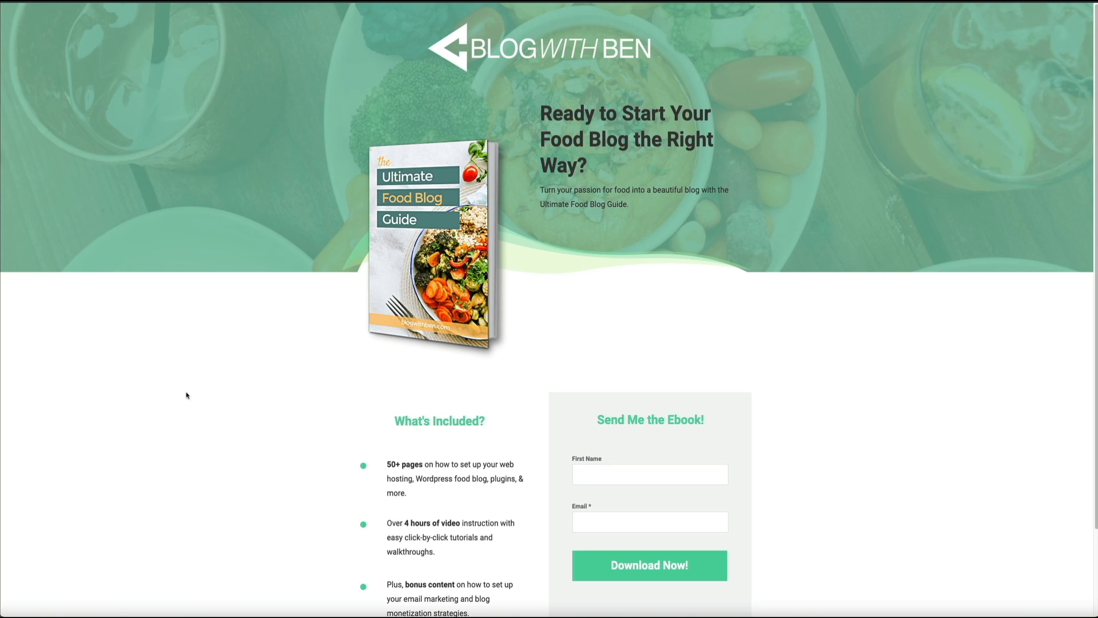
scroll(188, 385, down, 2)
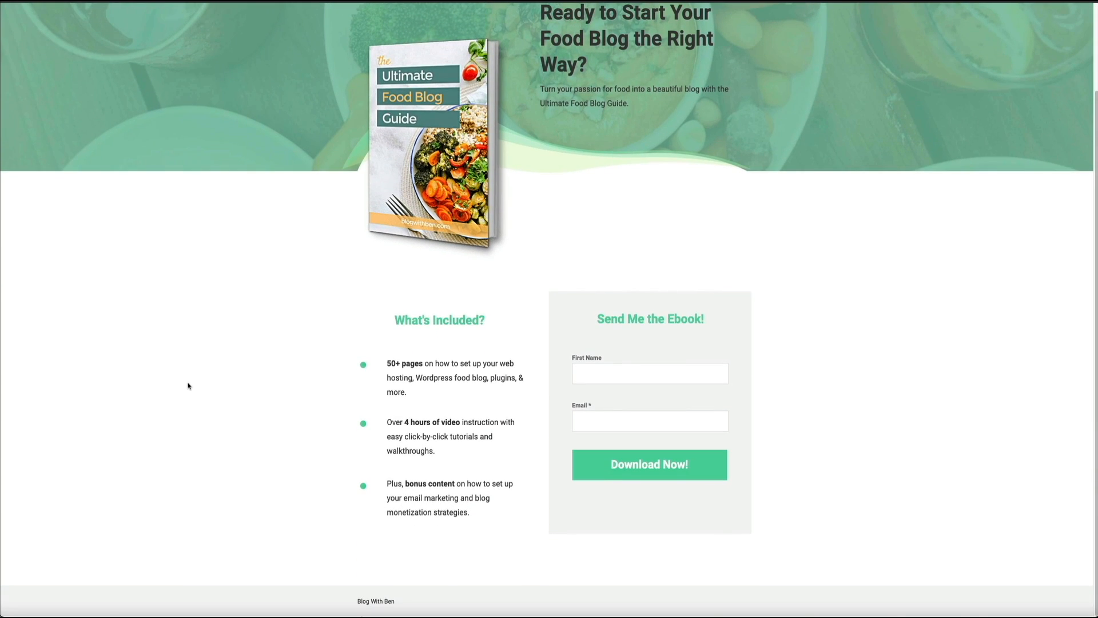
scroll(189, 387, up, 2)
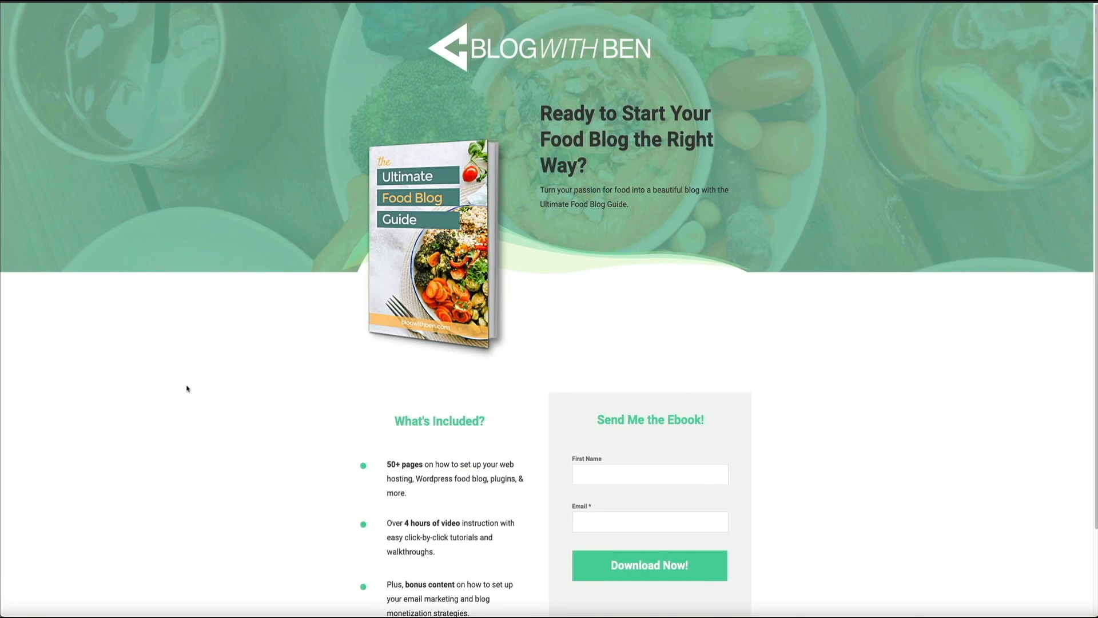
Submit the ebook download form with a first name and email address, and dismiss the confirmation popup.
click(585, 471)
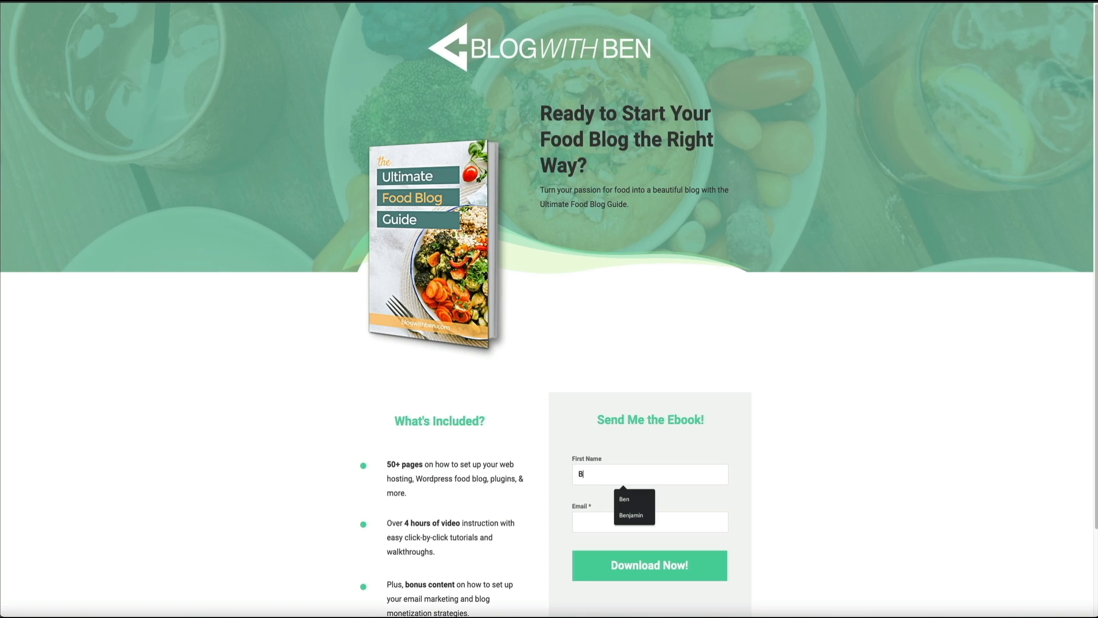
text(Ben)
key(Tab)
text(info)
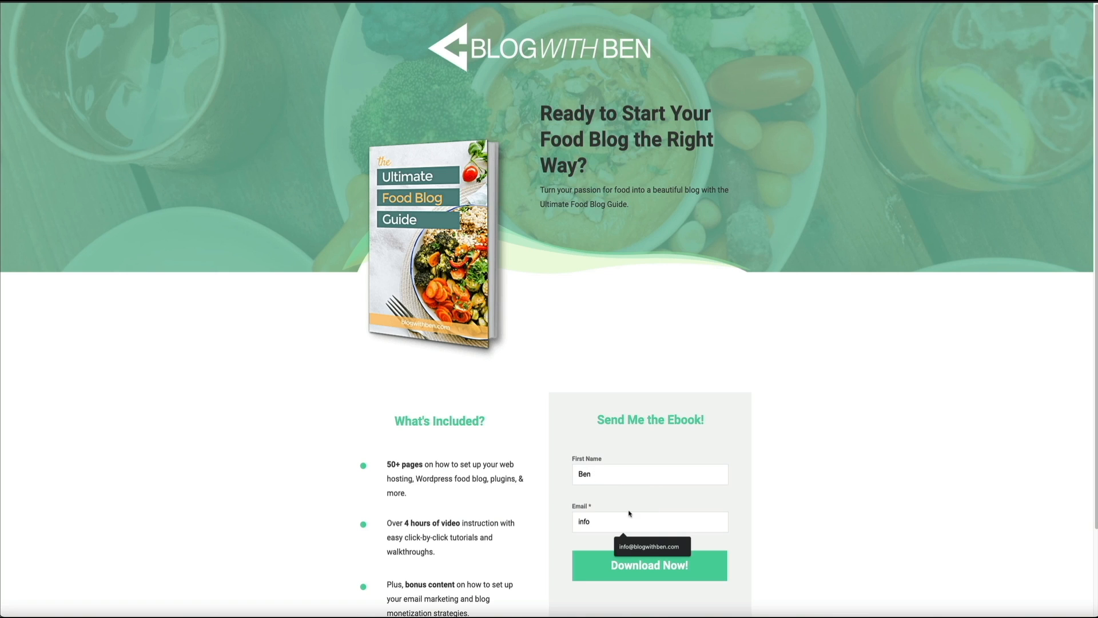
click(641, 547)
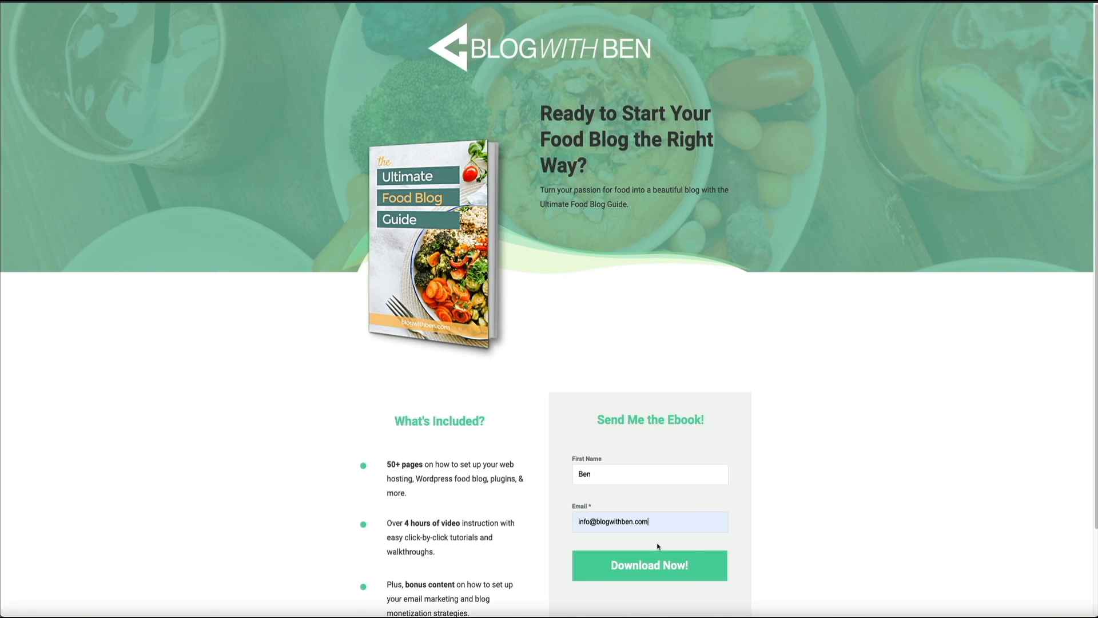
click(644, 578)
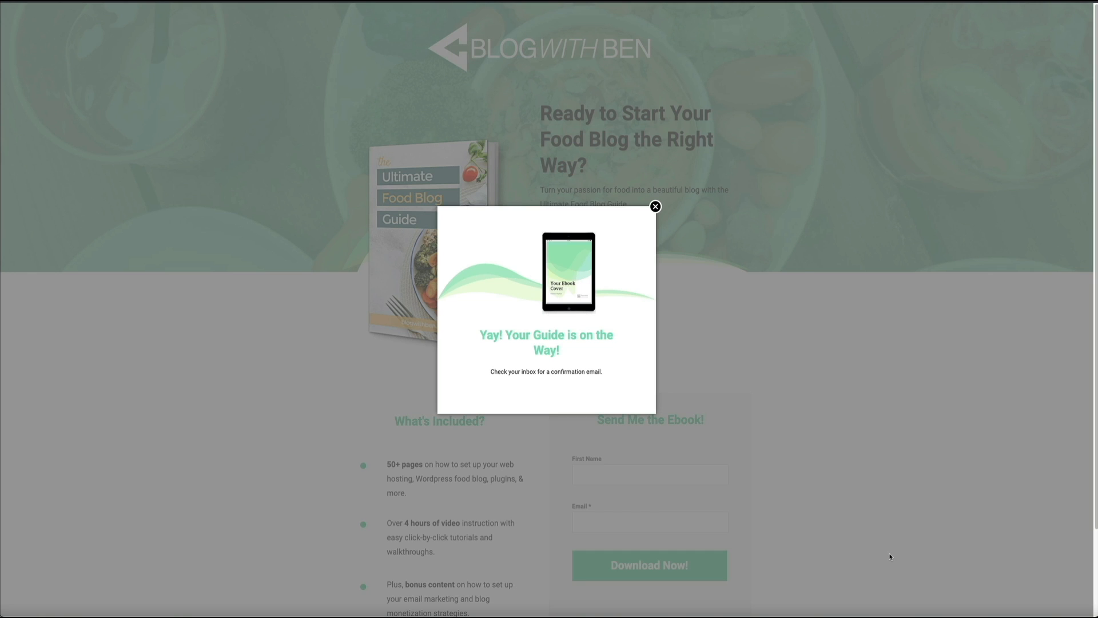
click(655, 207)
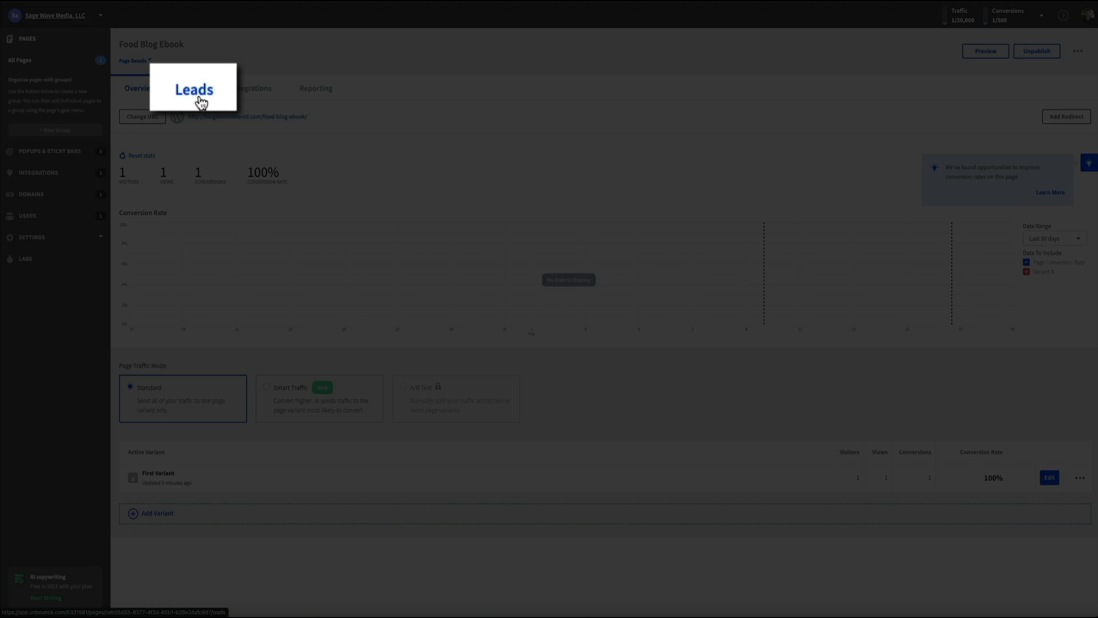
Check the leads captured by the Food Blog Ebook page and return to its overview.
click(197, 93)
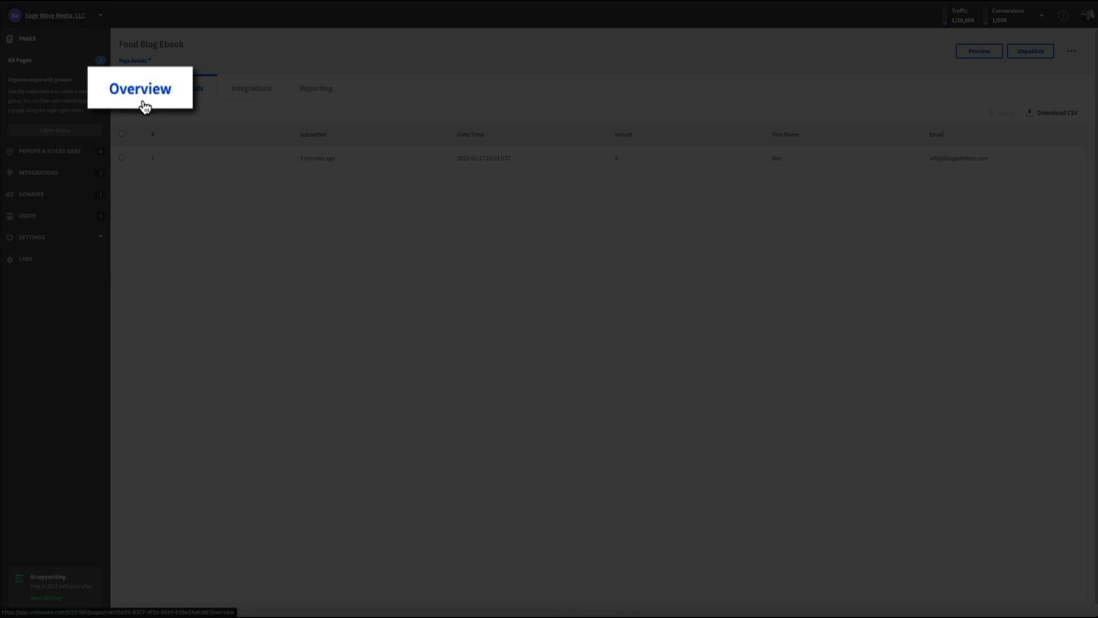
click(143, 95)
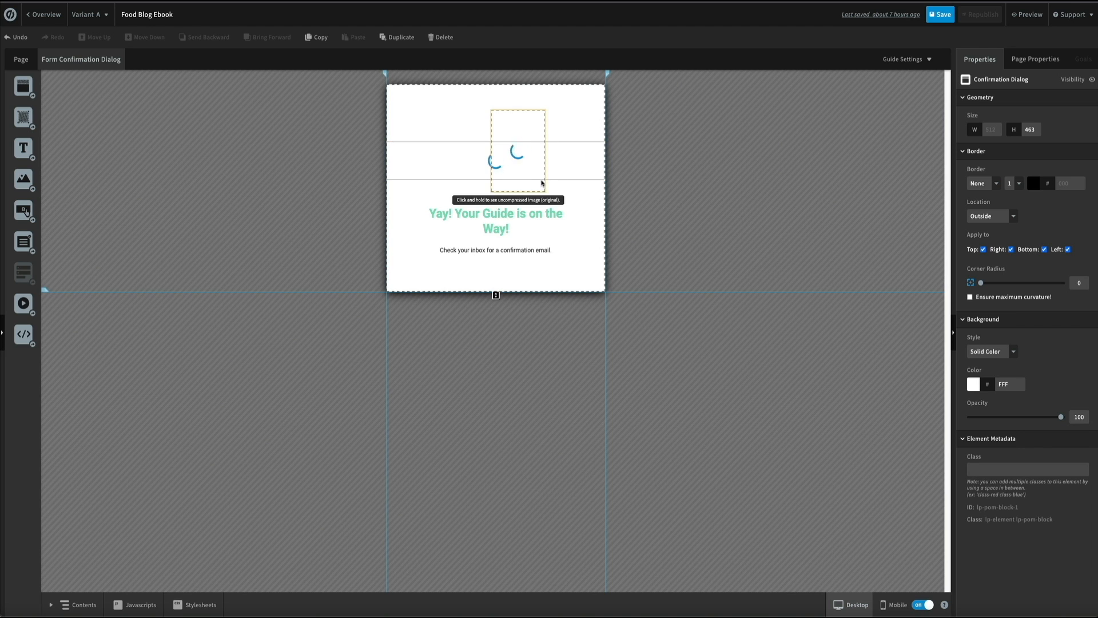
Replace the ebook image in the Form Confirmation Dialog with the uploaded food blog book cover, scaled to fit, and check the mobile version.
click(539, 183)
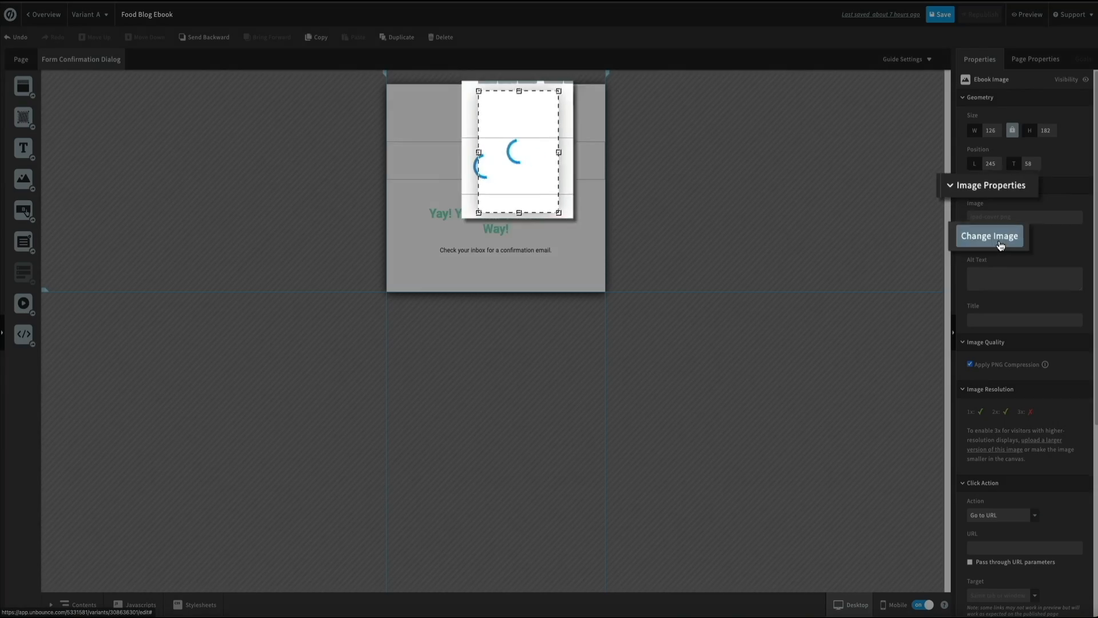
click(996, 239)
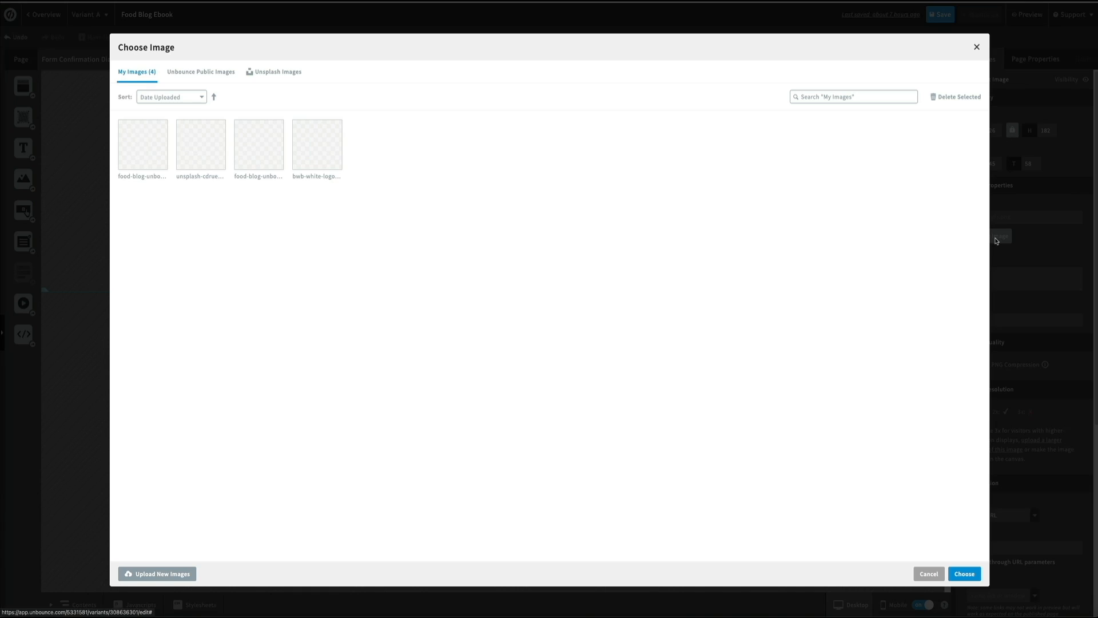
click(132, 167)
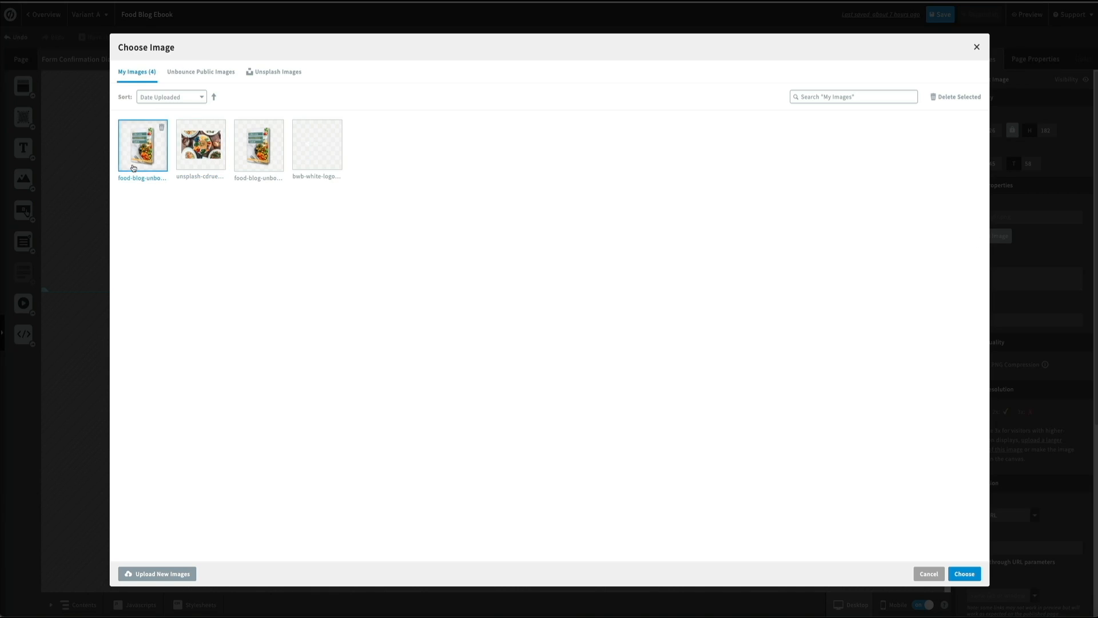
click(966, 573)
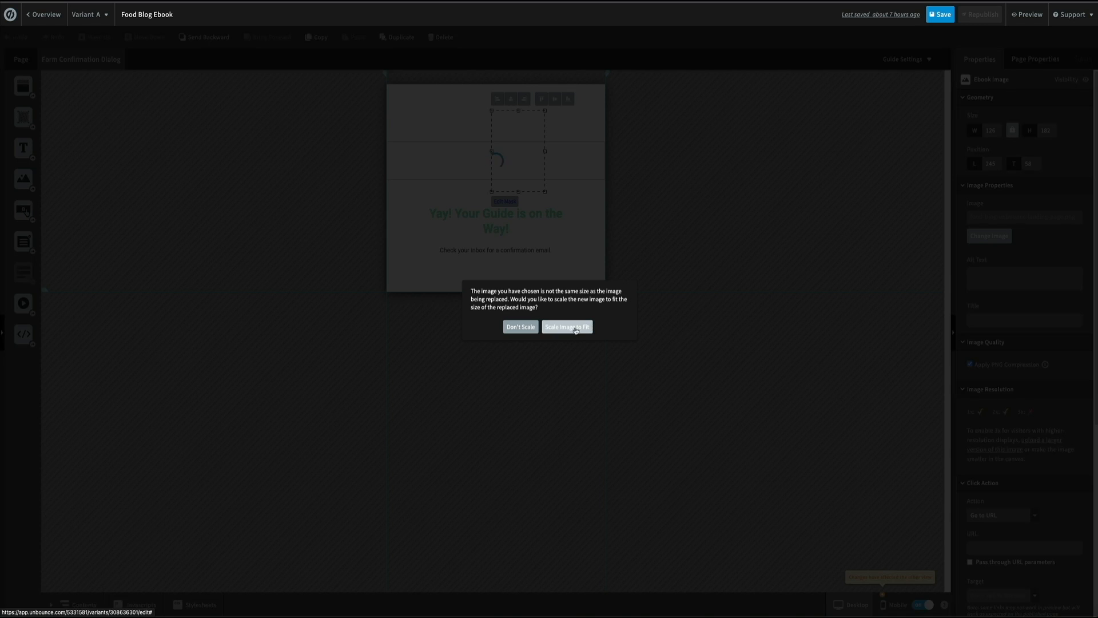
click(575, 331)
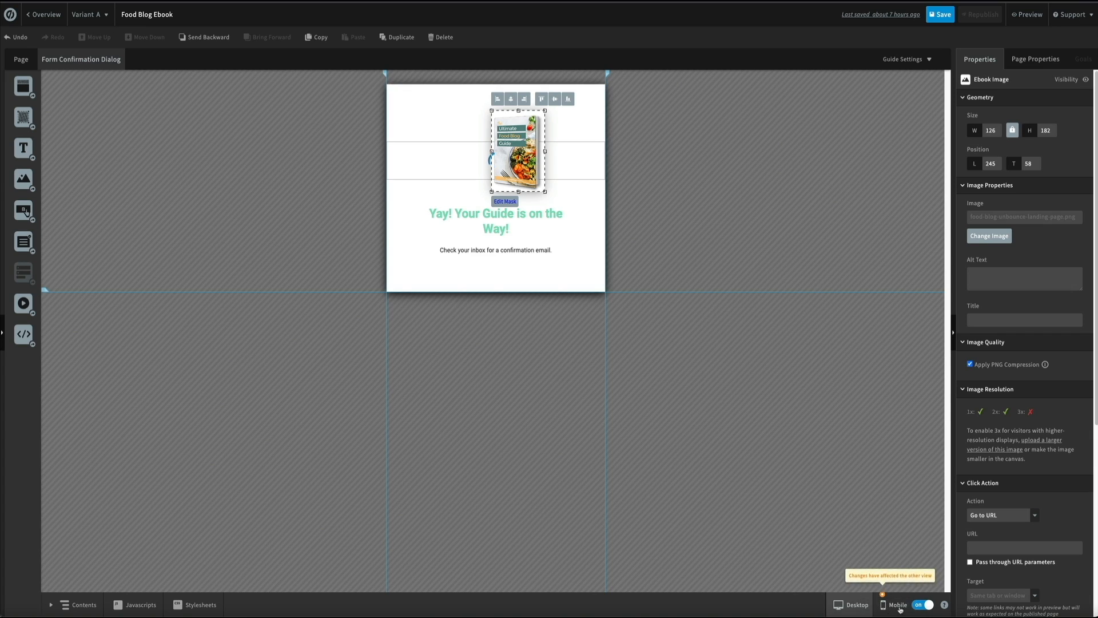
click(897, 605)
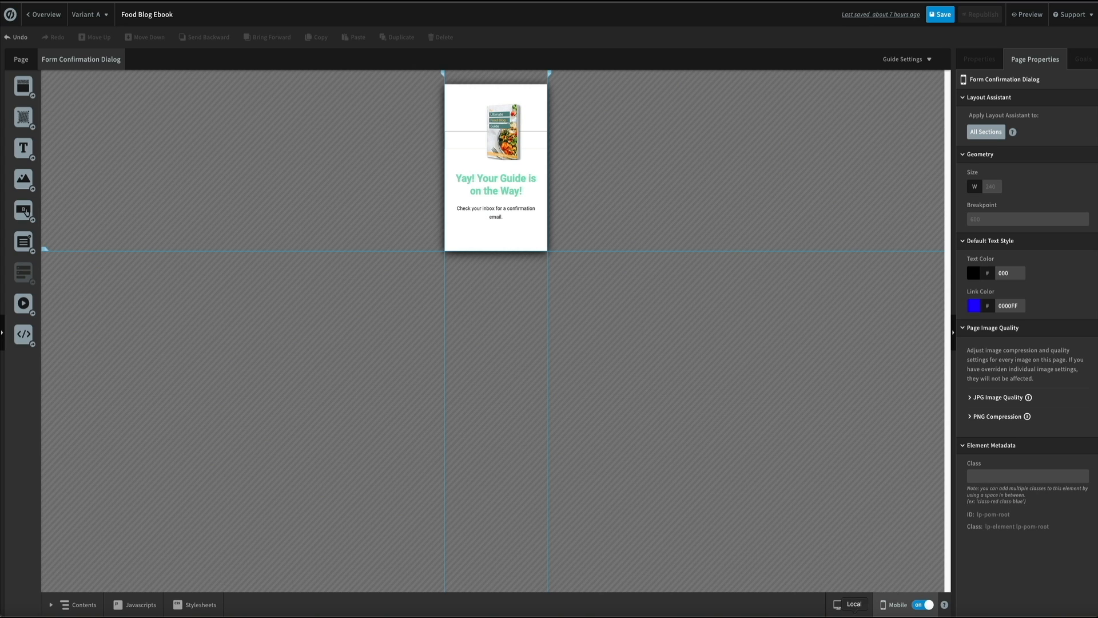
click(854, 605)
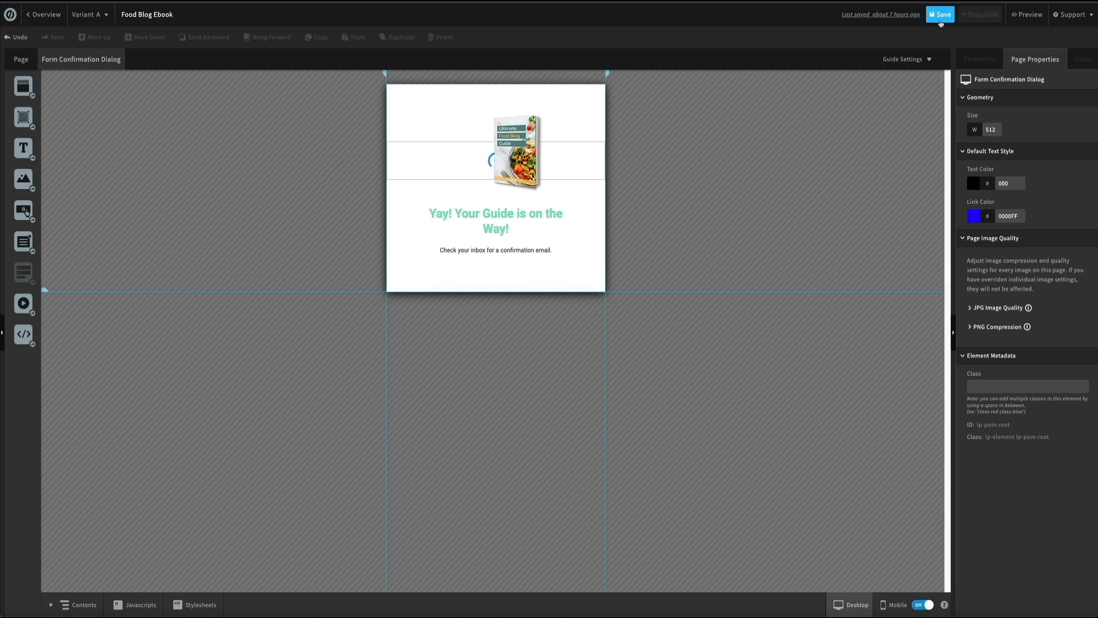
Save the updated confirmation dialog and republish the page.
click(940, 15)
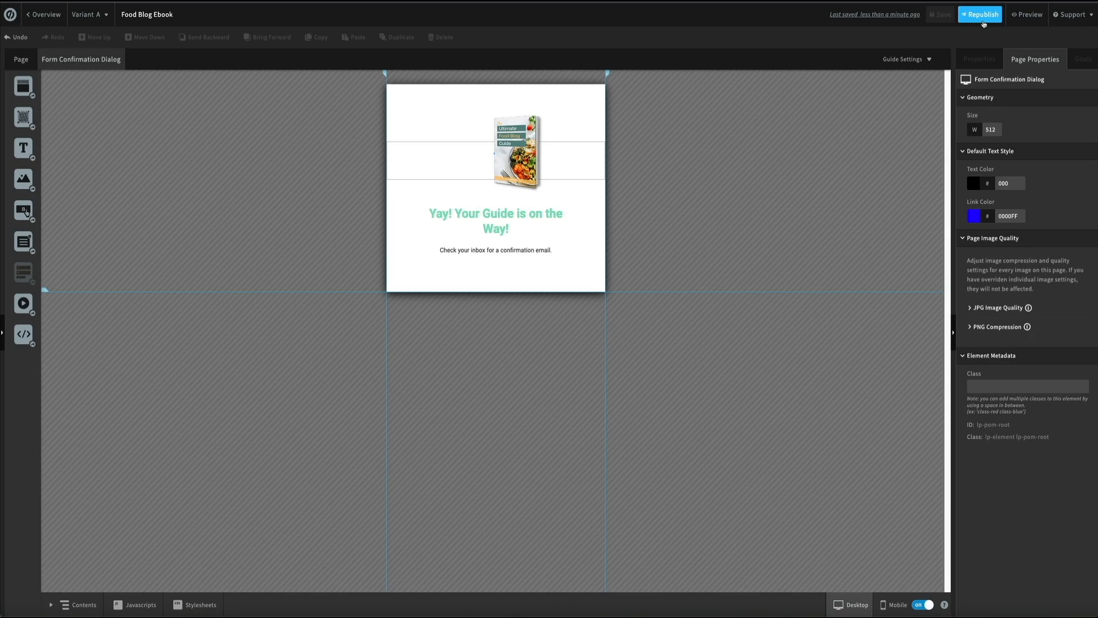
click(983, 18)
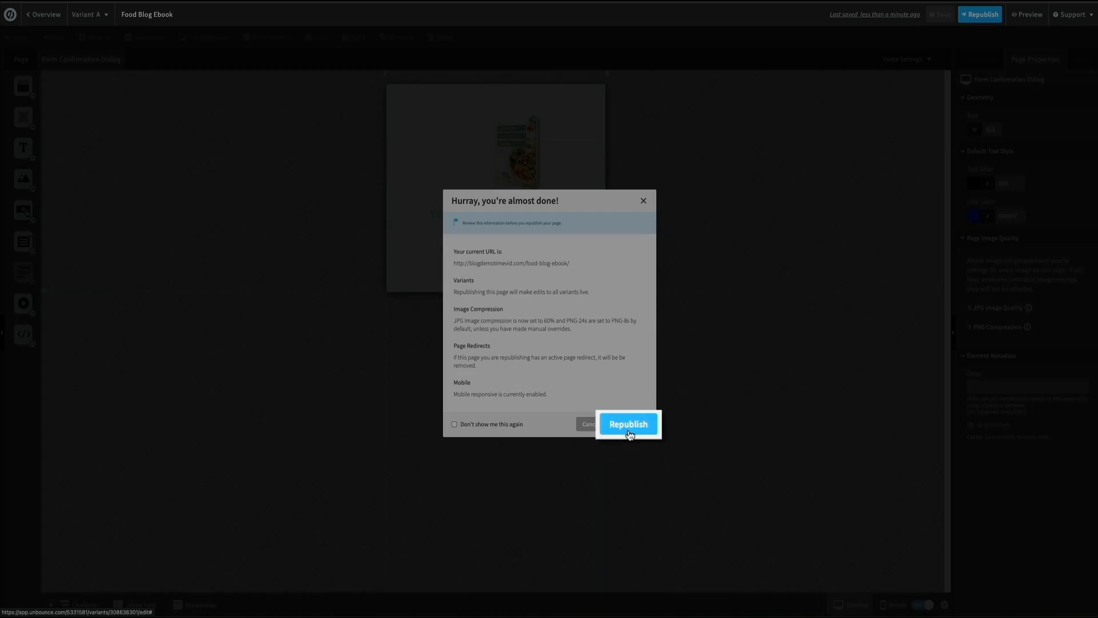
click(629, 429)
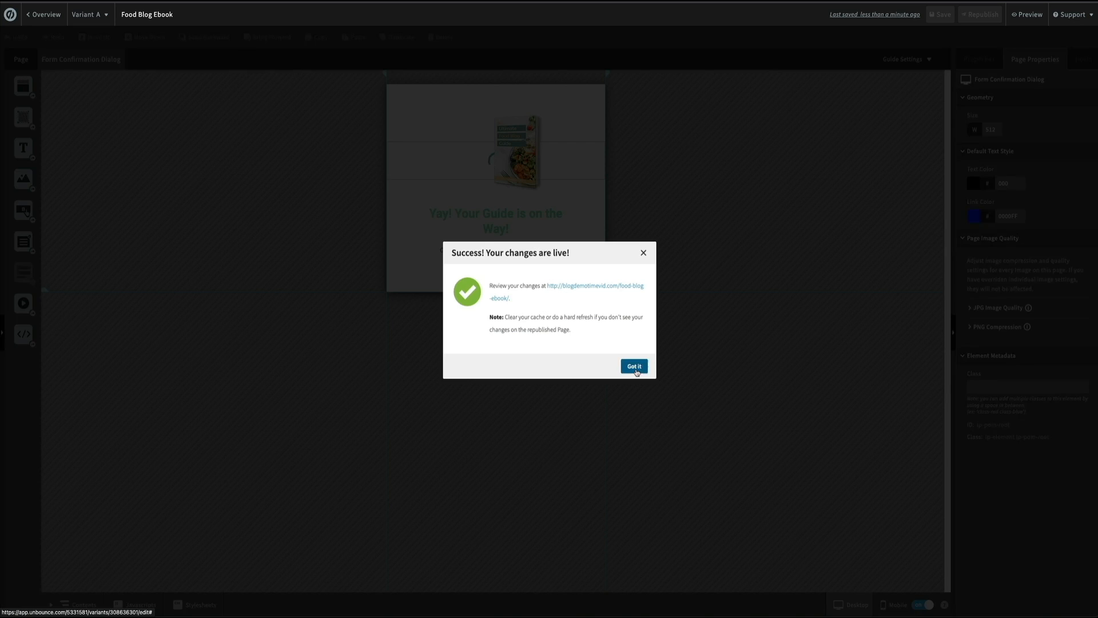
click(636, 369)
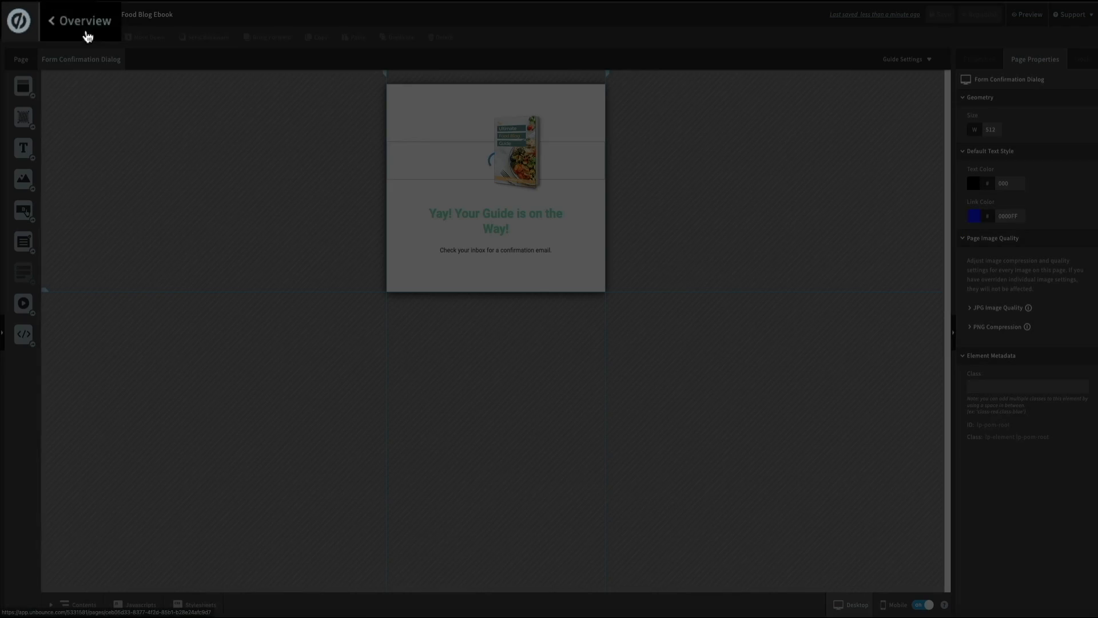
Open the republished live page from the overview and submit its form with a first name and a different email address.
click(48, 22)
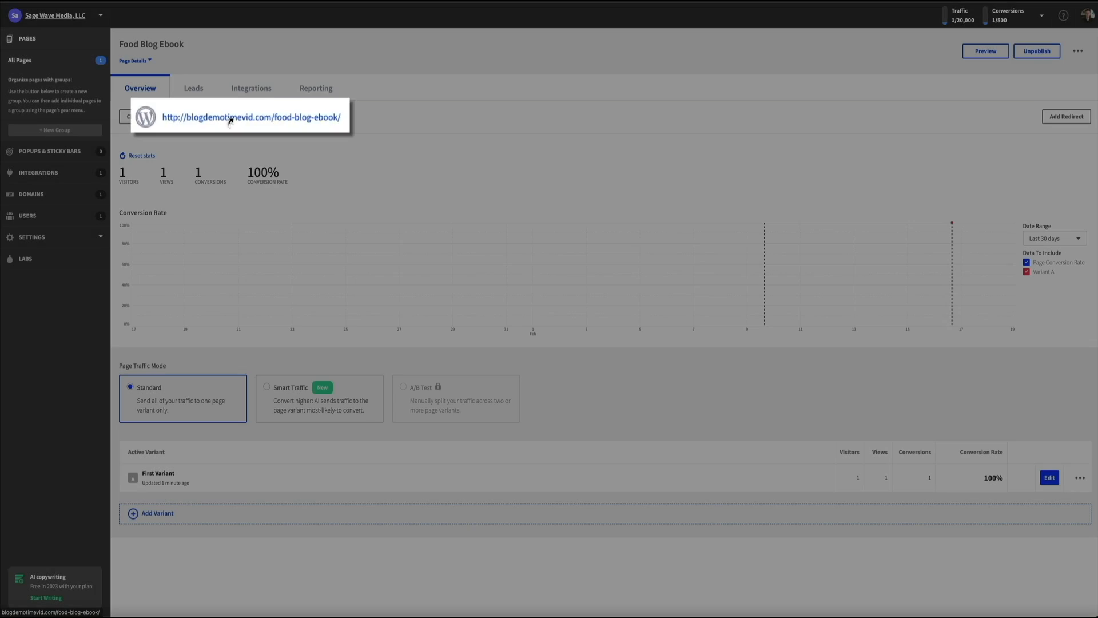
click(228, 121)
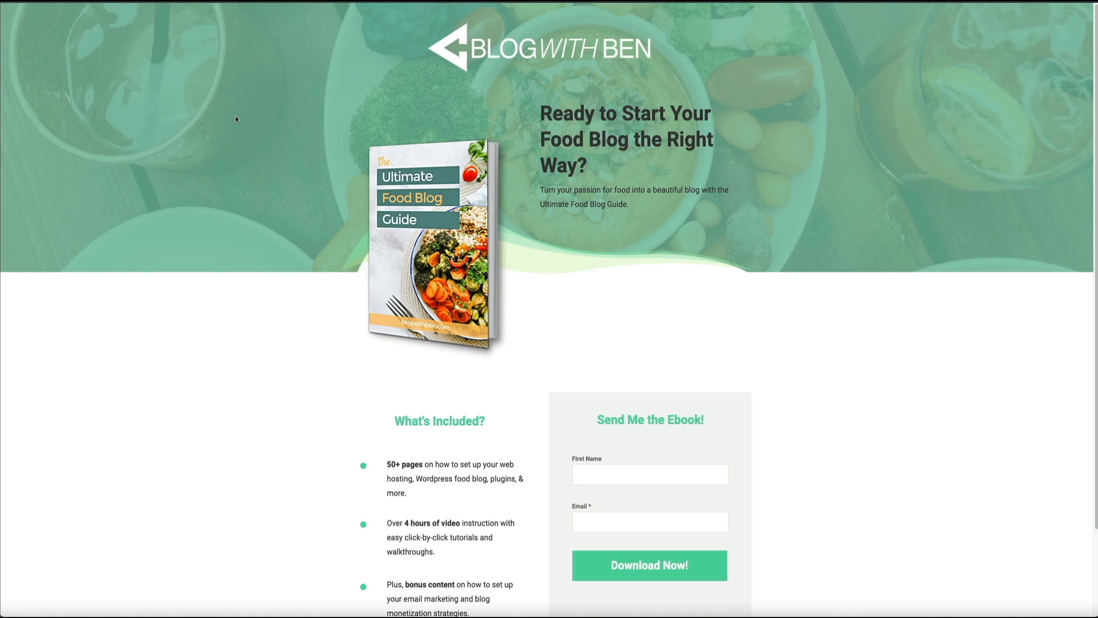
click(611, 476)
text(Ben)
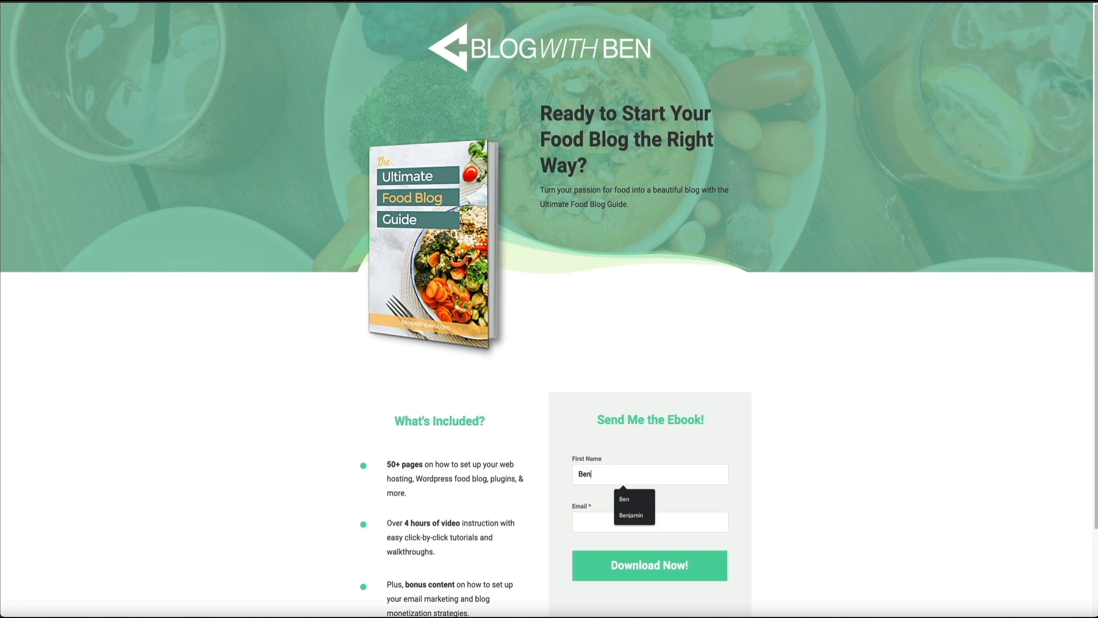
key(Tab)
text(help)
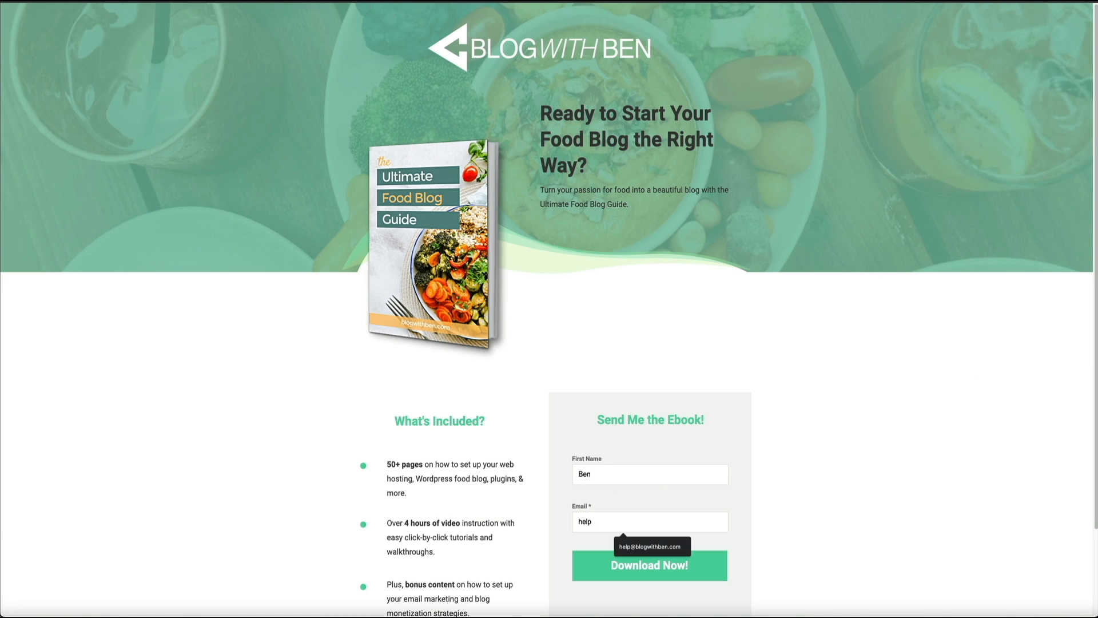
key(Down)
key(Return)
click(651, 578)
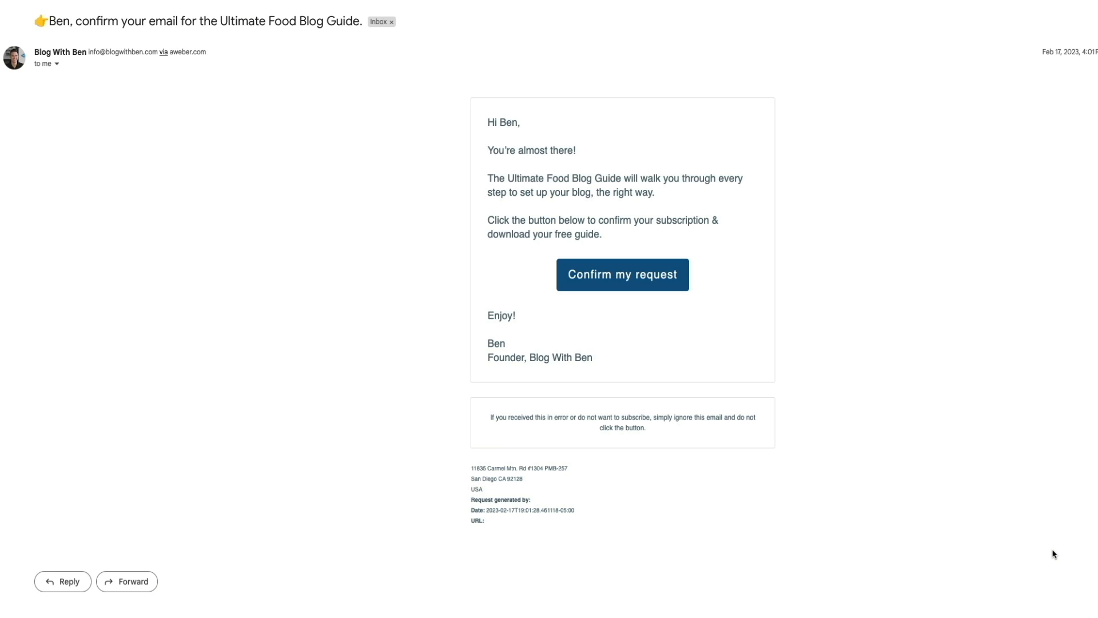
Confirm the subscription request from the Ultimate Food Blog Guide confirmation email.
click(624, 282)
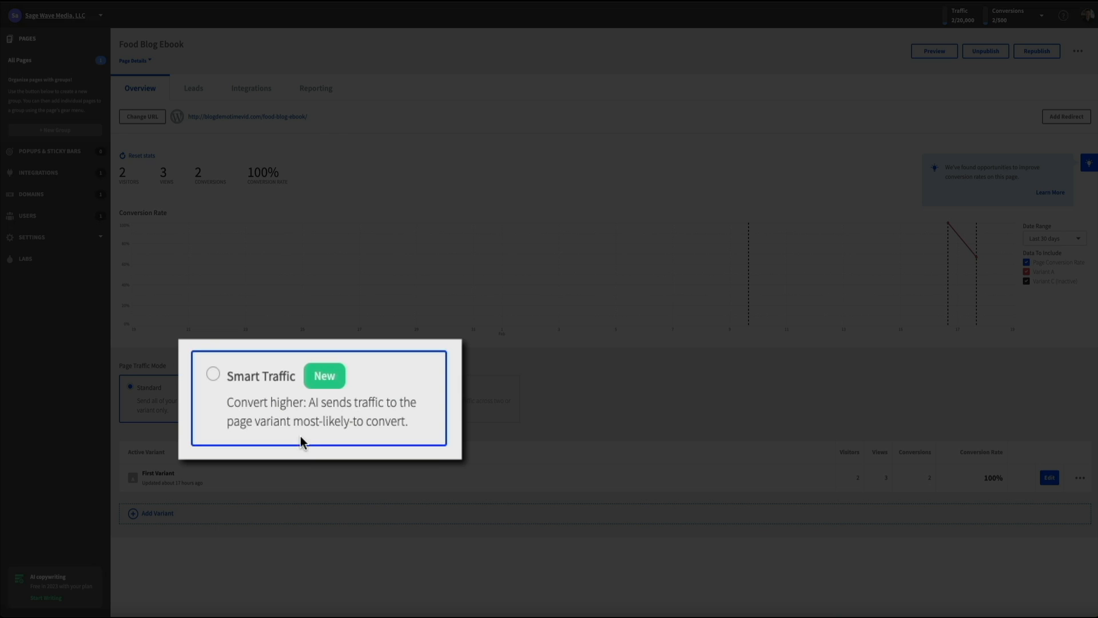
Enable Smart Traffic for the Food Blog Ebook page and add a second variant by duplicating First Variant.
click(311, 420)
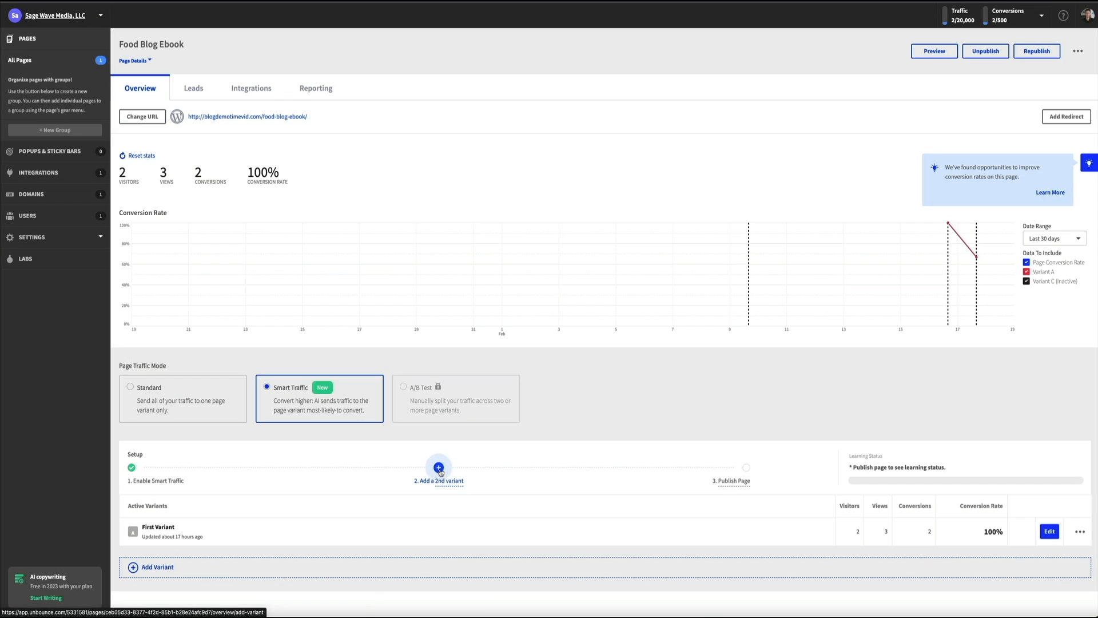
click(438, 468)
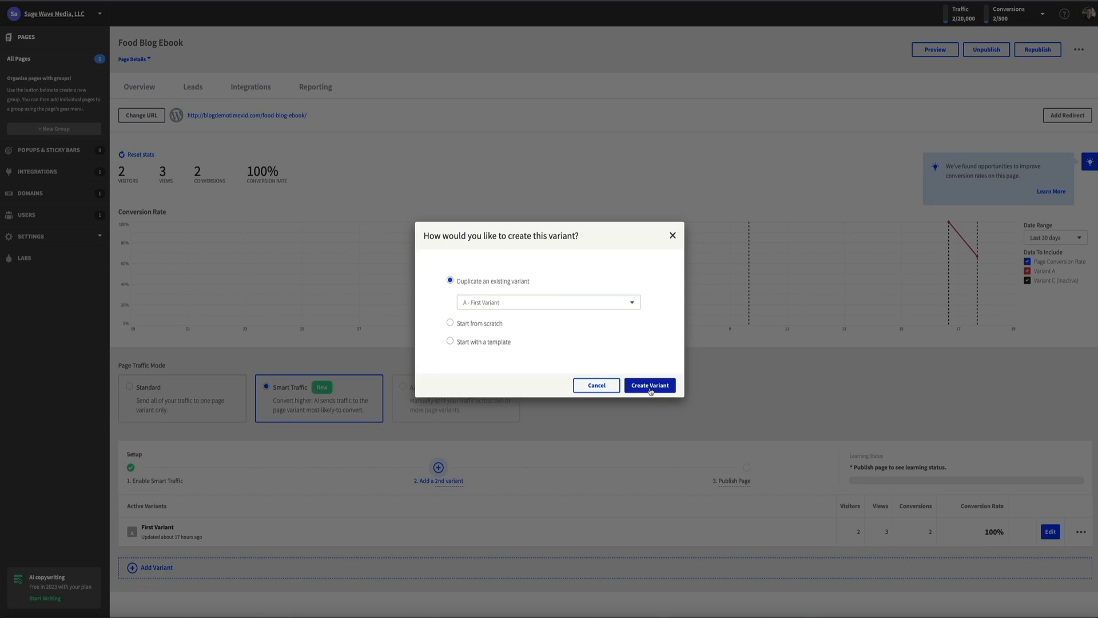
click(725, 452)
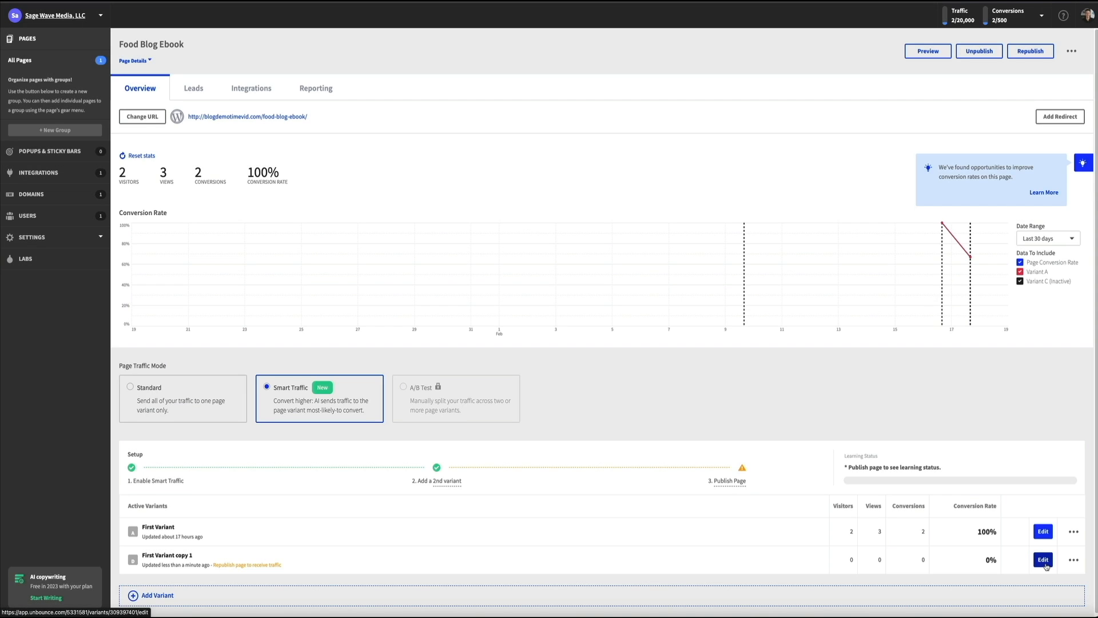
Open First Variant copy 1 for editing and change the header background's overlay color to a light yellow.
click(1044, 560)
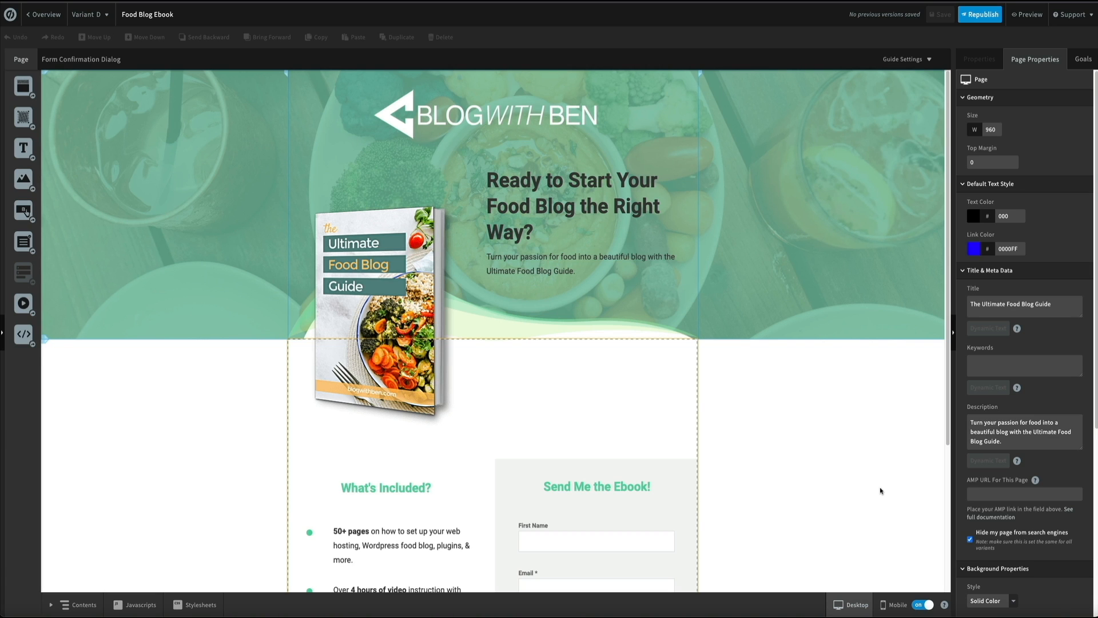
click(889, 147)
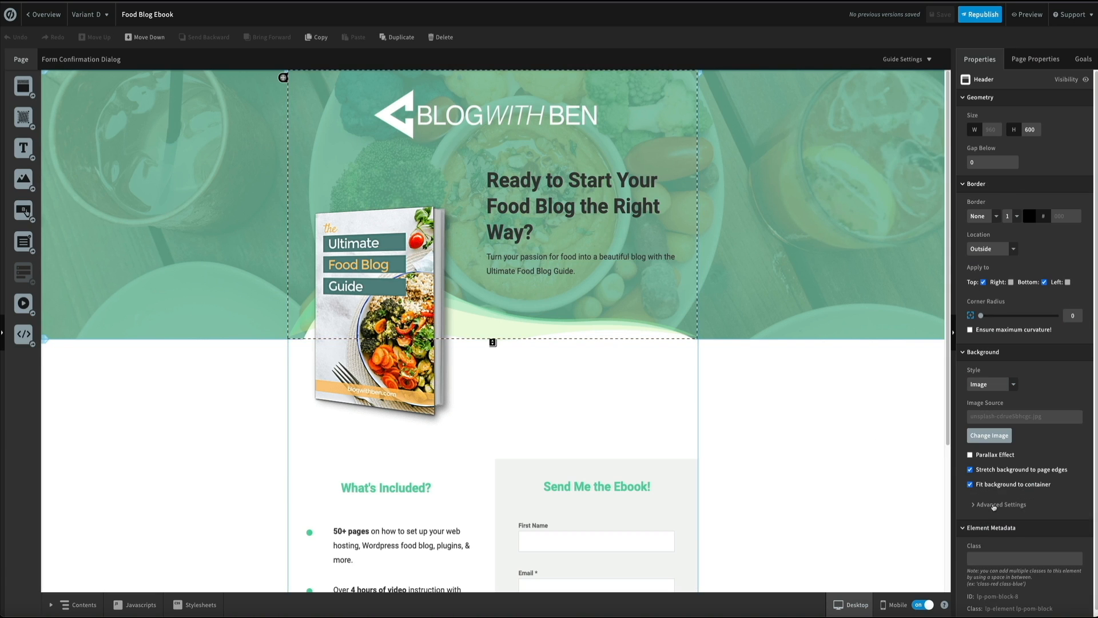
click(992, 505)
click(984, 568)
drag(591, 338, 592, 350)
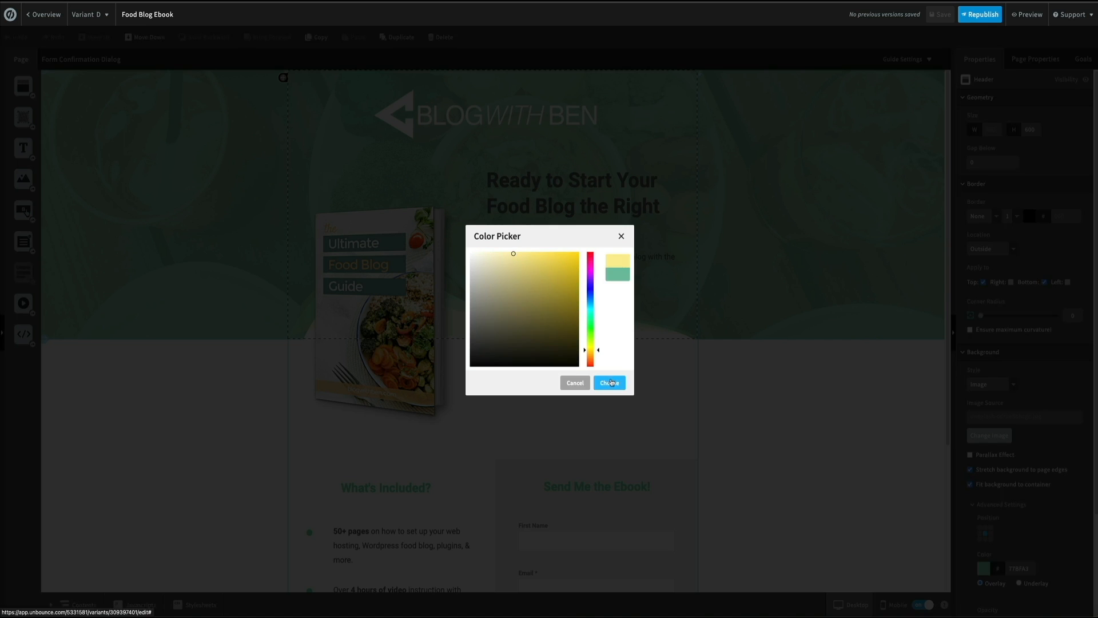
click(611, 381)
Set the text color of the "Send Me the Ebook!" form headline to the stronger yellow F3D71F.
click(596, 487)
click(973, 210)
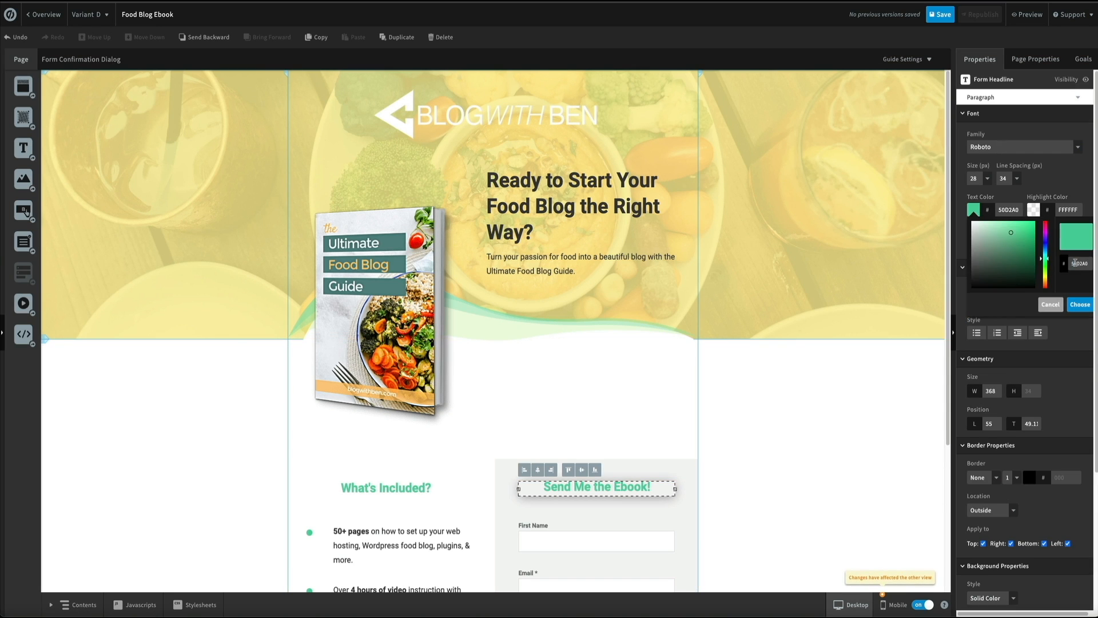
text(FCEF99)
click(1080, 305)
click(973, 209)
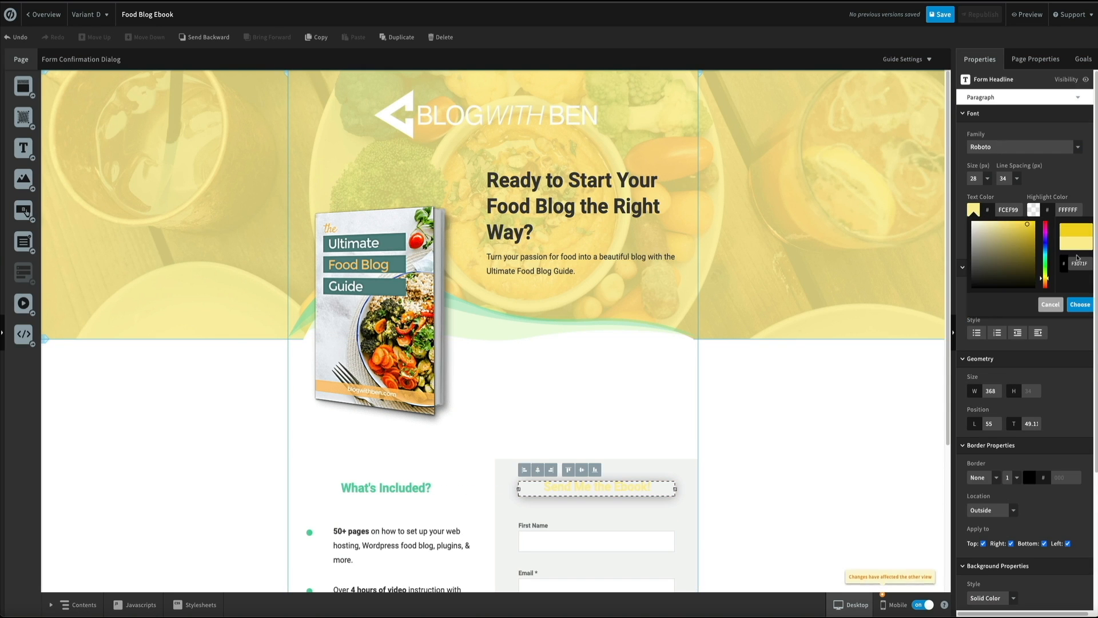
click(1079, 305)
Set the text color of the "What's Included?" subtitle to F3D71F.
click(386, 488)
click(973, 209)
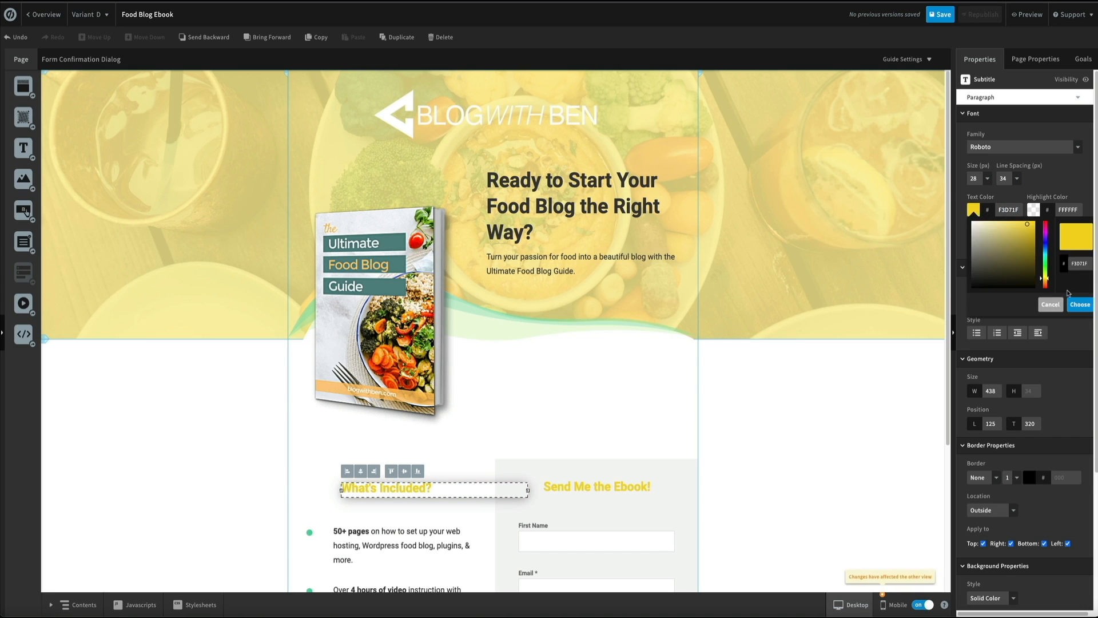
click(1080, 304)
Replace the main headline text with "Best Food Blog Ebook for Food Bloggers!".
double_click(572, 206)
text(Best Food Blog )
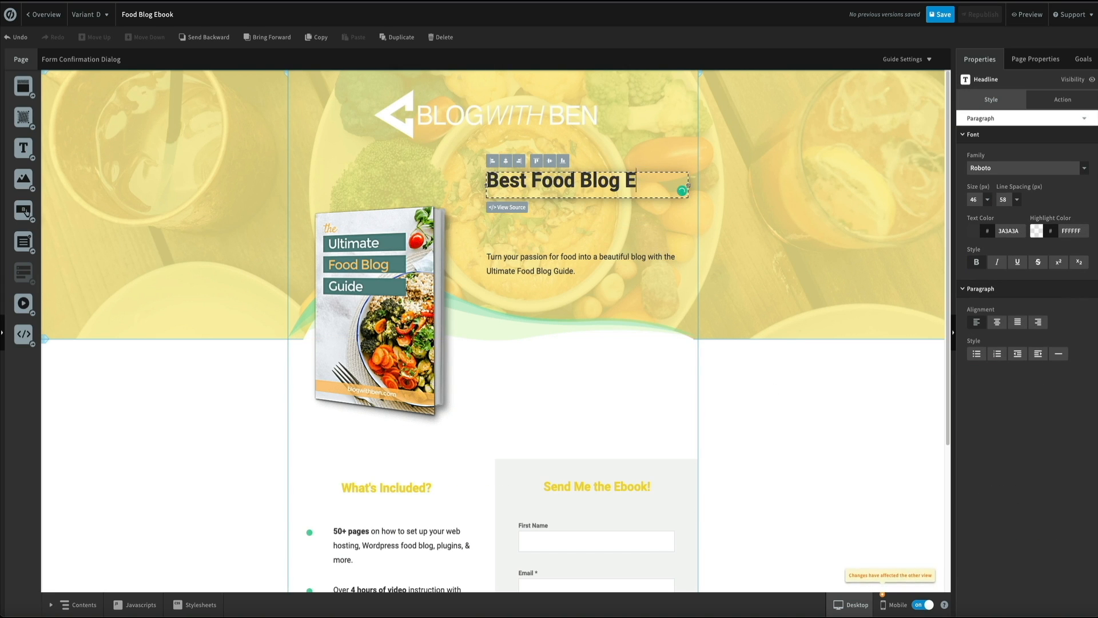
text(Ebook for Food Bloggers!)
click(869, 516)
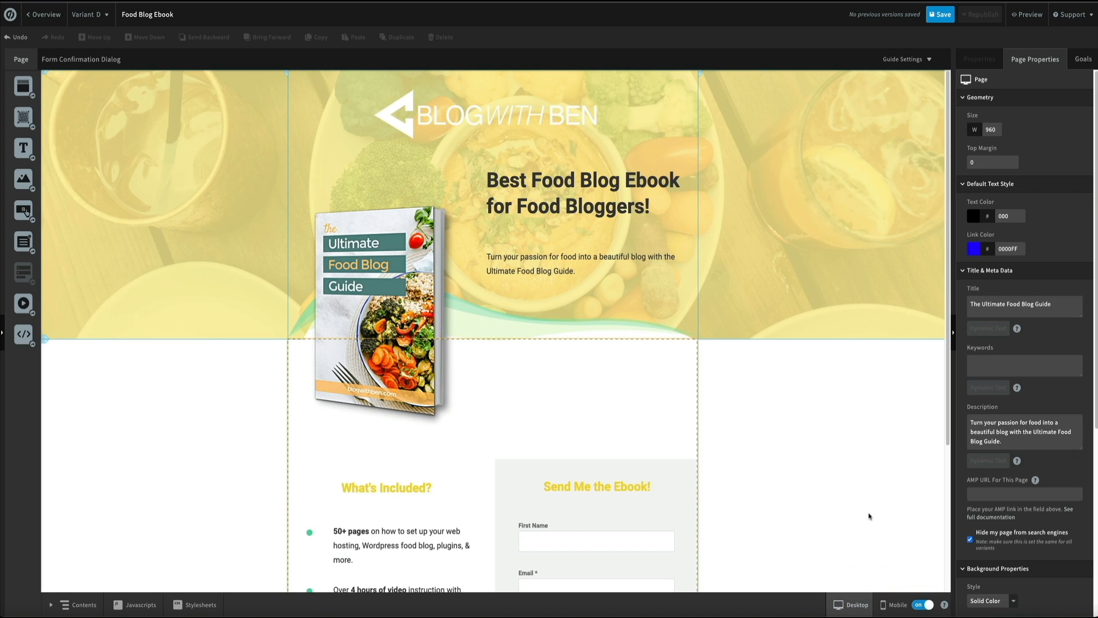
Change the background color of the form's "Download Now!" button to red.
scroll(869, 516, down, 3)
click(596, 430)
click(973, 423)
click(589, 254)
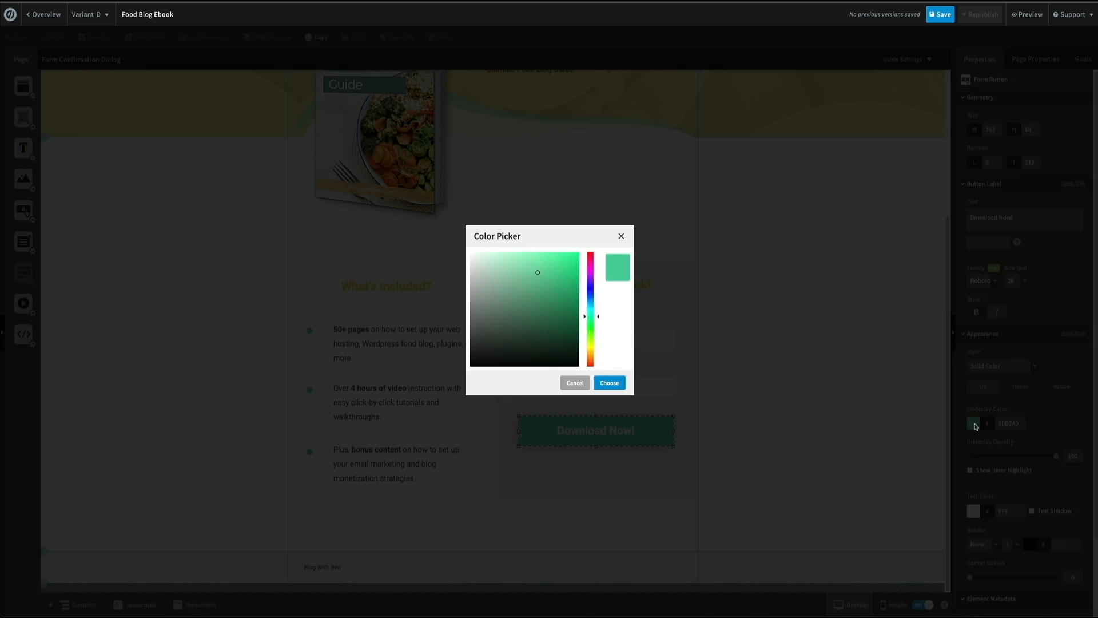
click(610, 383)
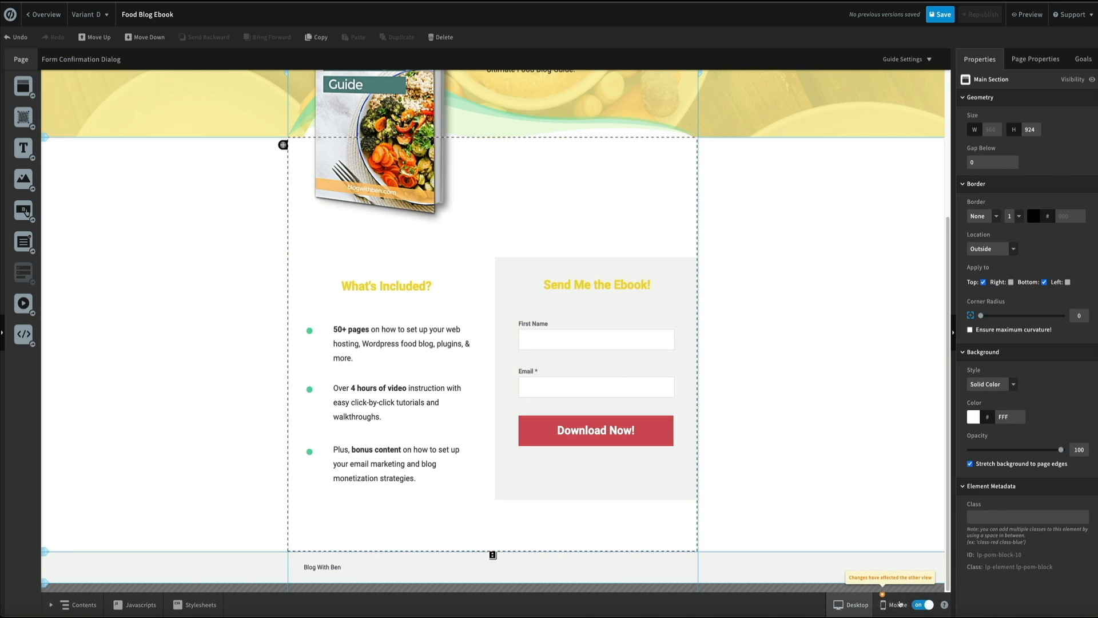
Check the variant's mobile version, then save the variant and republish the page.
click(893, 605)
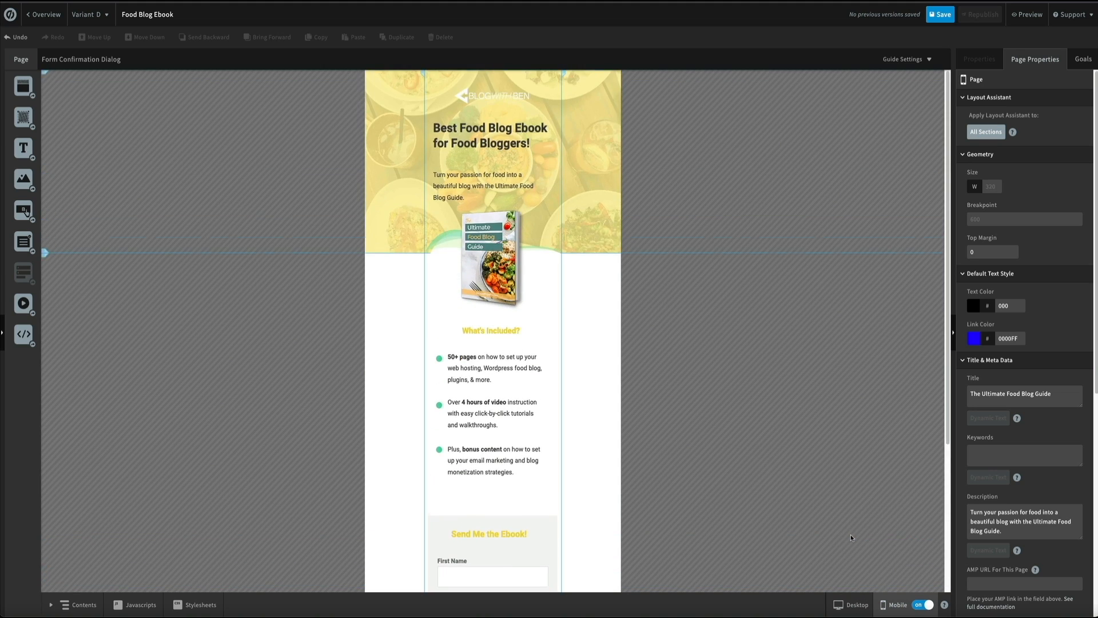
click(852, 605)
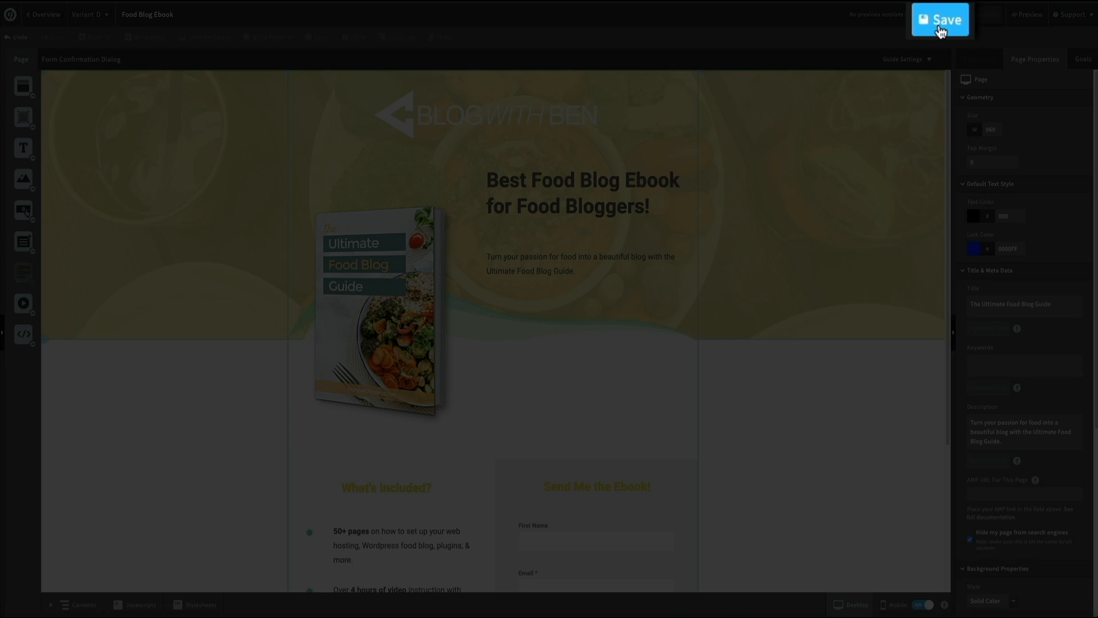
click(940, 17)
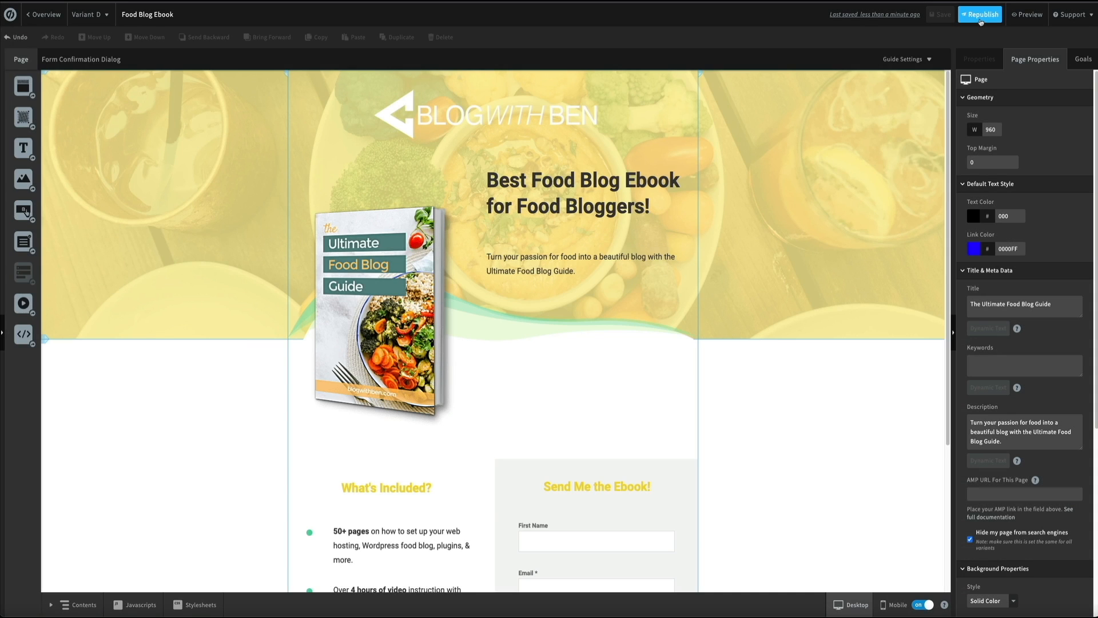
click(980, 17)
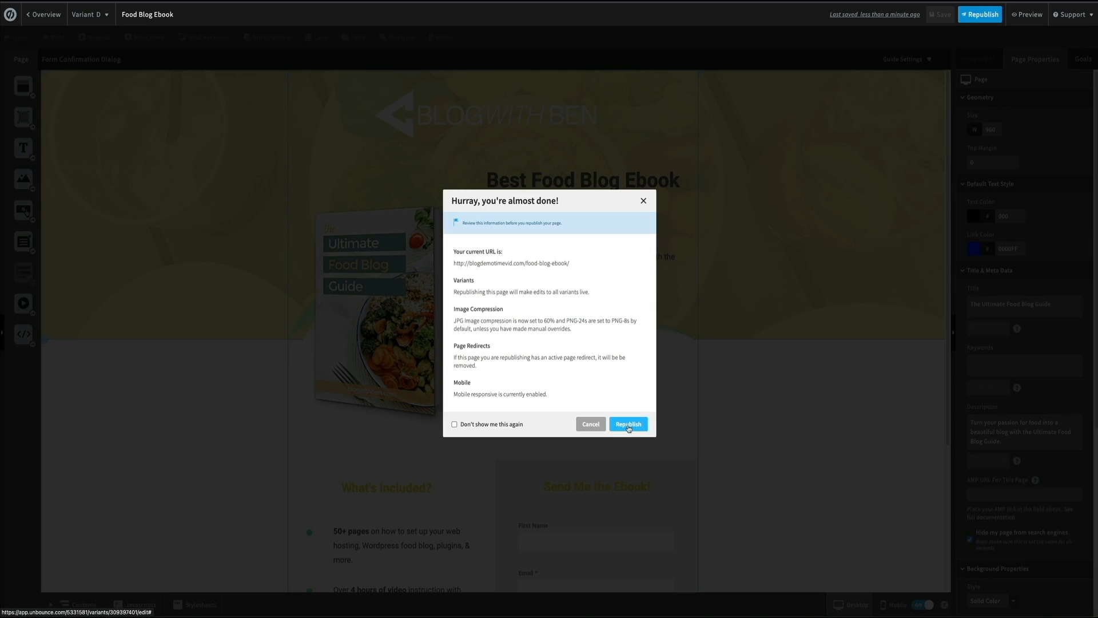
click(627, 426)
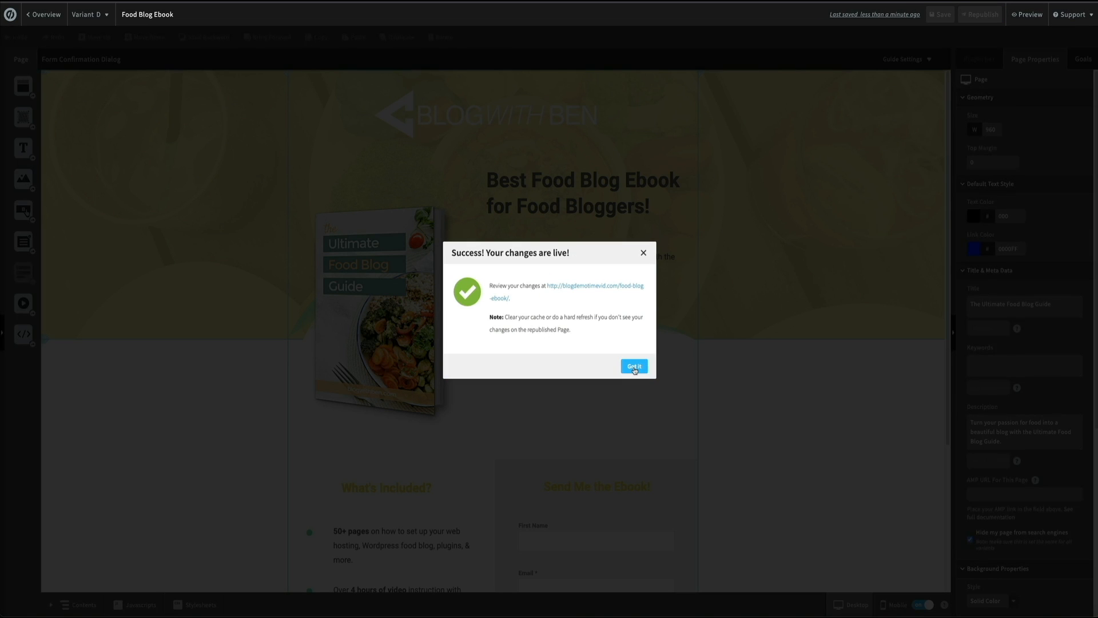
click(634, 367)
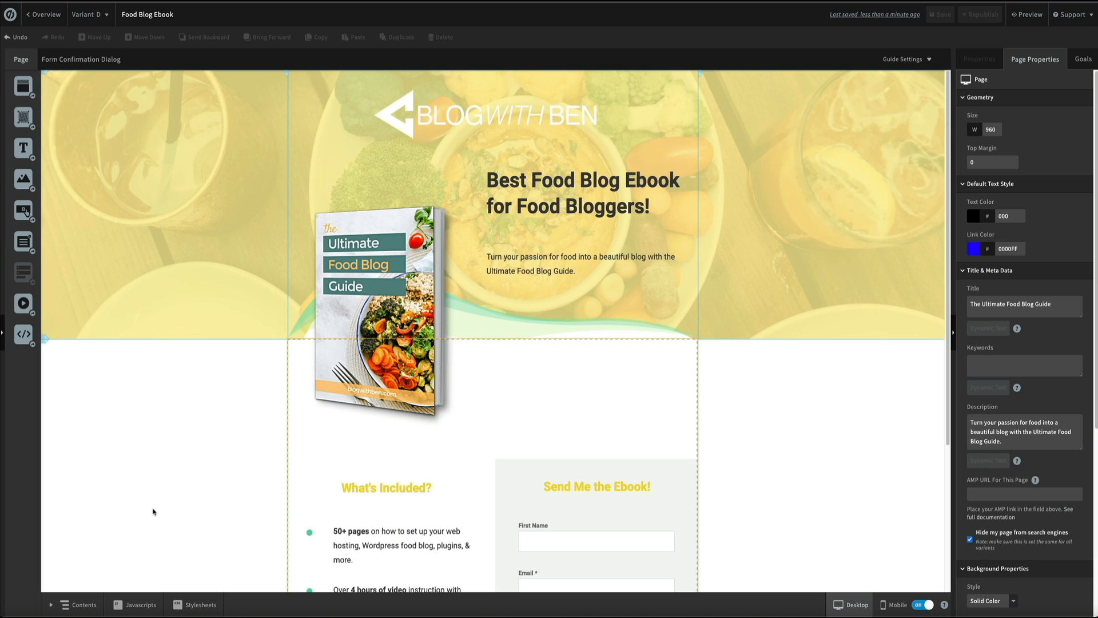
Look through the page's variants by switching to First Variant, then return to the page overview.
click(114, 22)
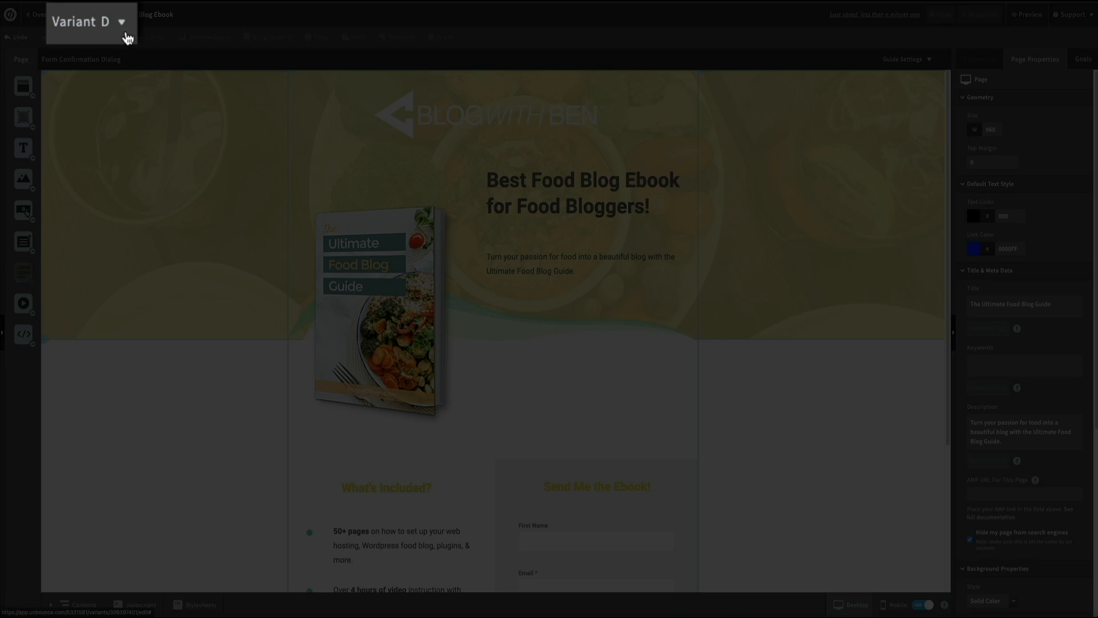
click(126, 35)
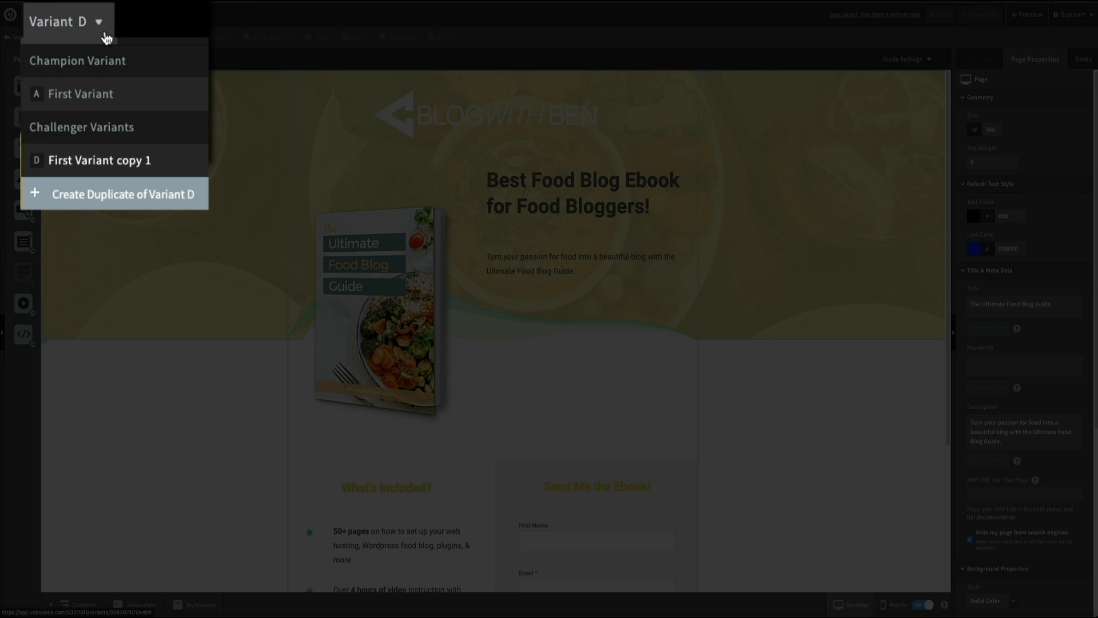
click(147, 97)
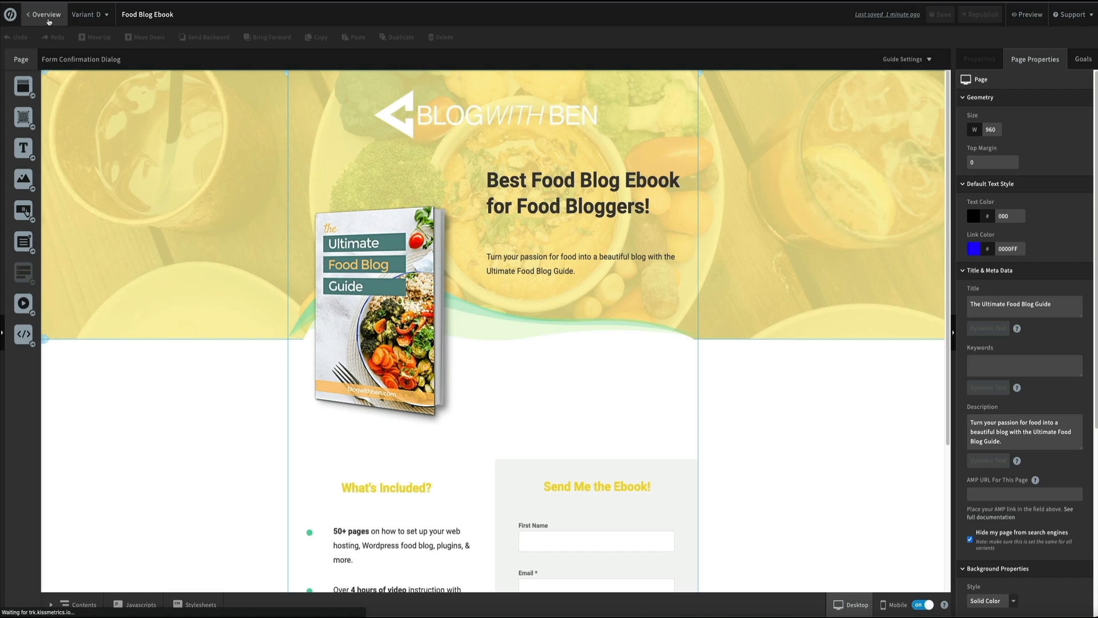
click(48, 22)
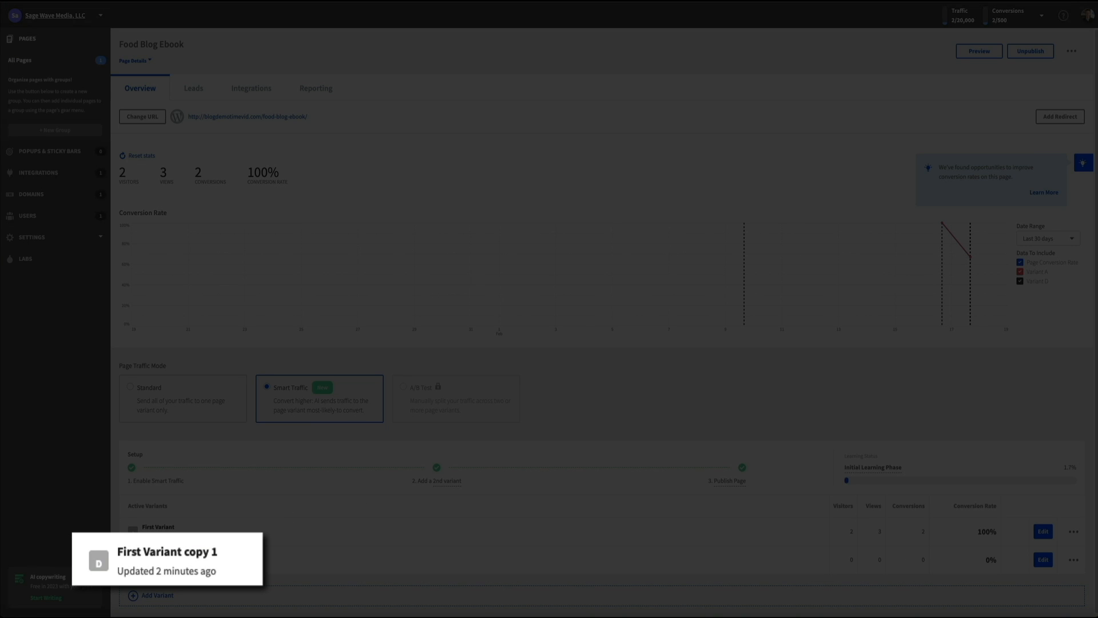
Rename the variant "First Variant copy 1" as "Second Variant".
mouse_move(237, 561)
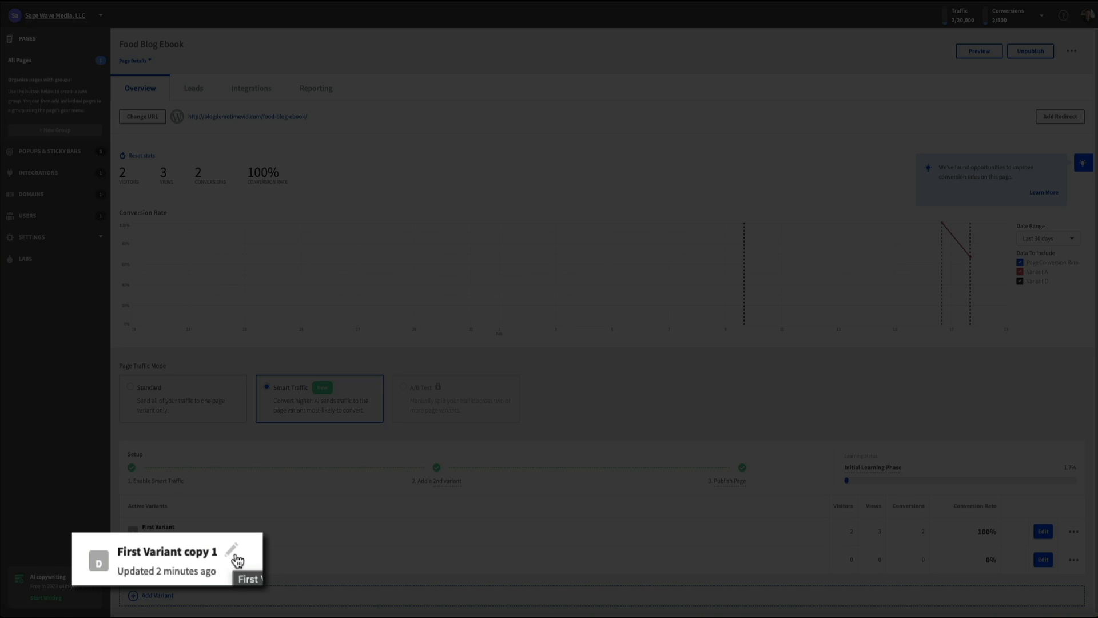
click(235, 554)
key(BackSpace)
key(BackSpace)
key(BackSpace)
key(BackSpace)
key(BackSpace)
key(BackSpace)
key(BackSpace)
double_click(152, 558)
text(Second Variant)
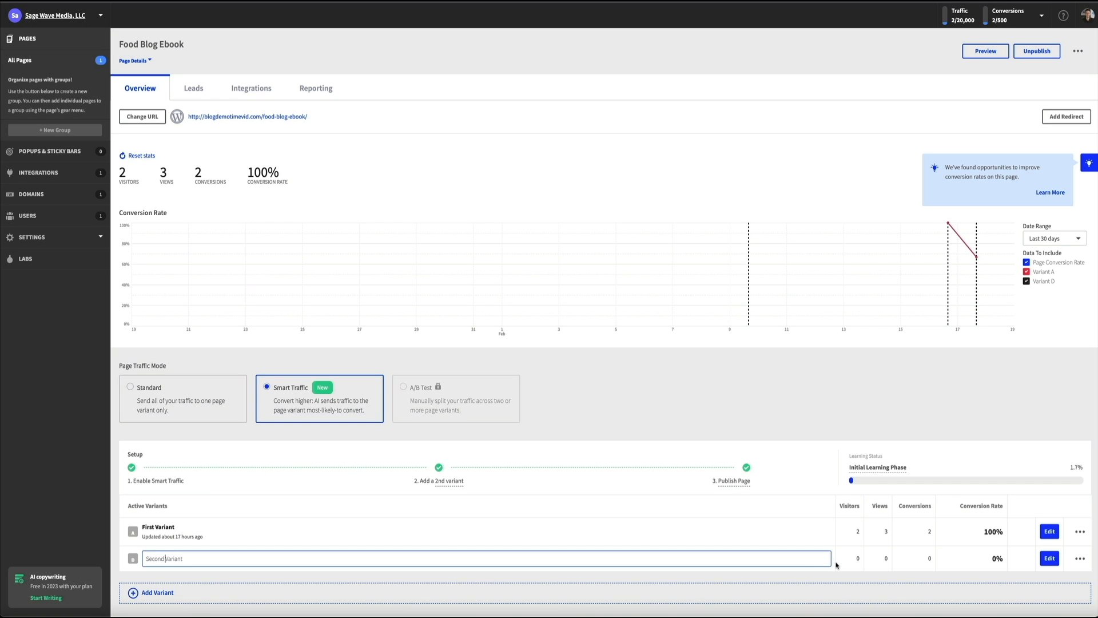
click(835, 563)
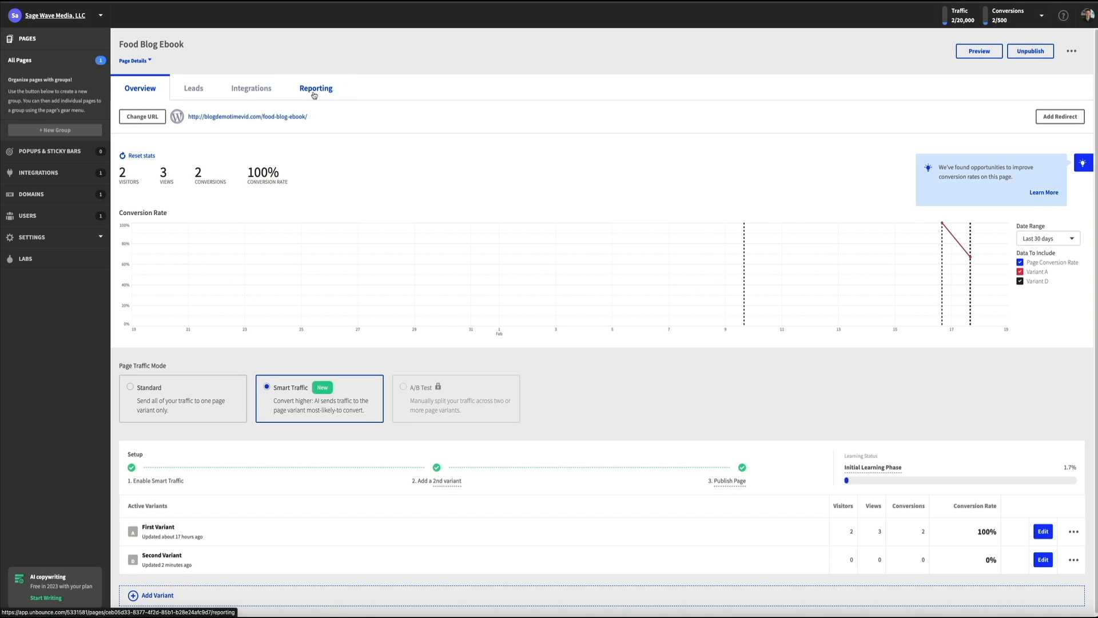
Check the Food Blog Ebook page's reporting for Behavior Sets and return to its overview.
click(314, 95)
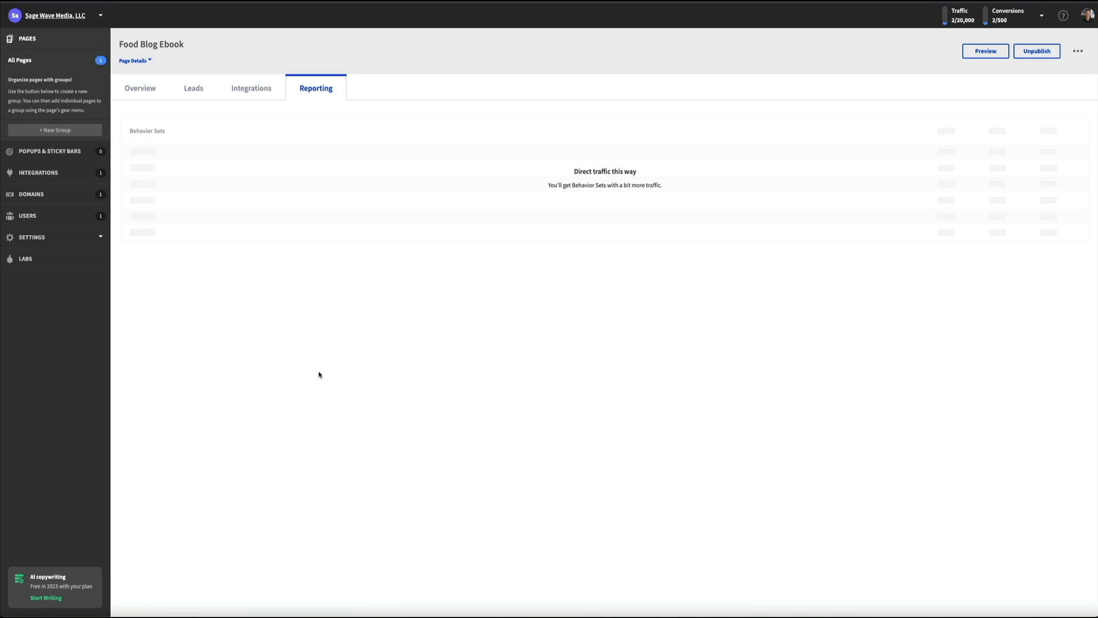
click(151, 95)
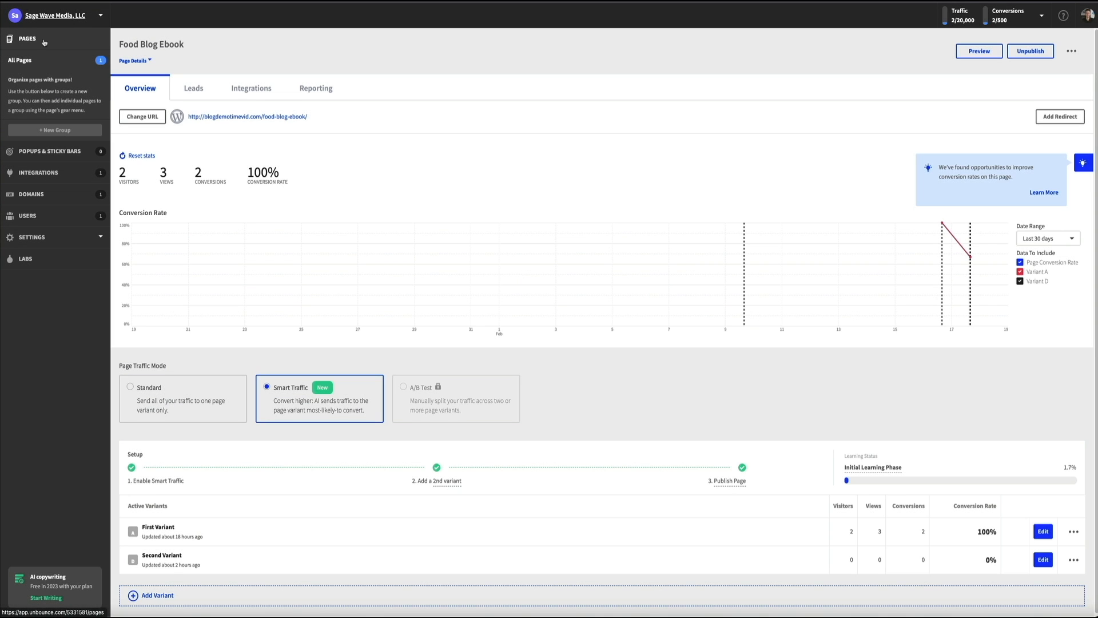
Go to the list of all pages and start building a new page with the Smart Builder.
click(43, 41)
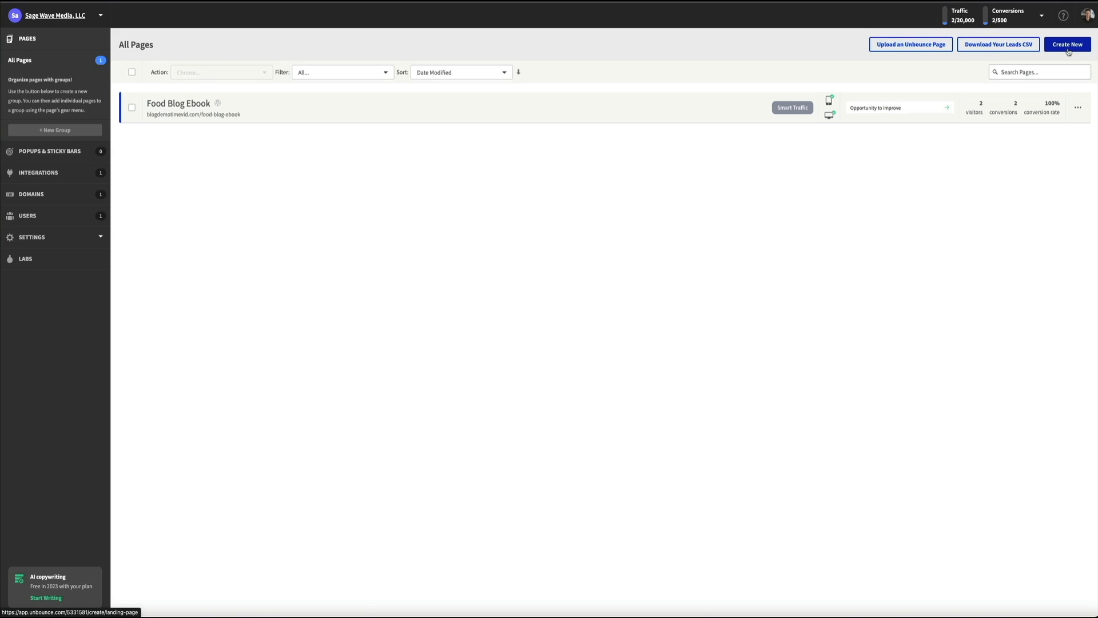
click(1052, 56)
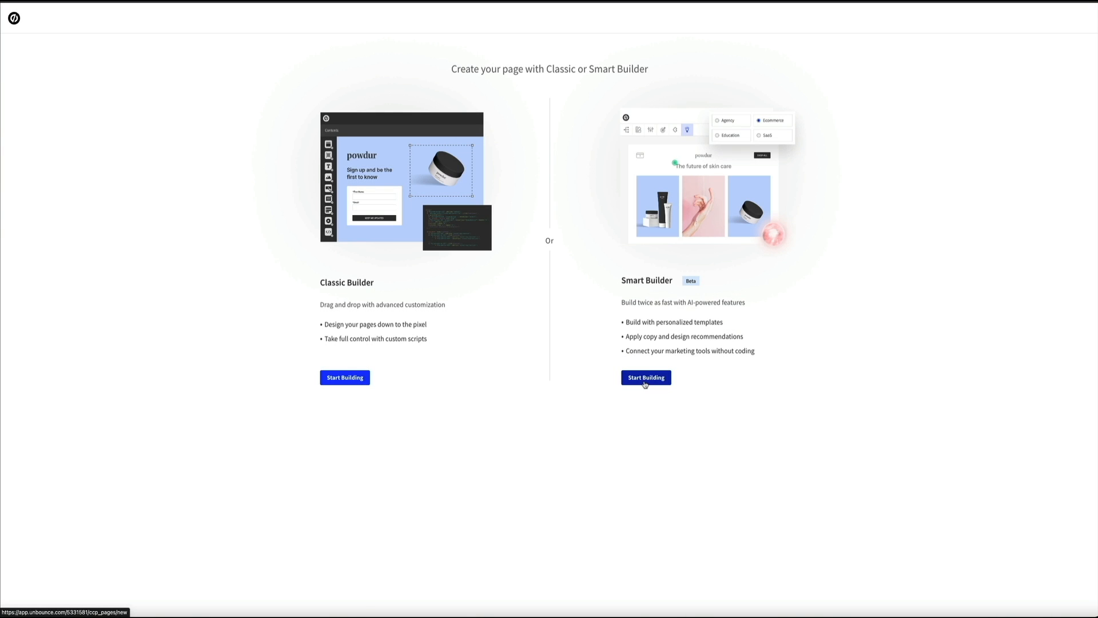
click(644, 382)
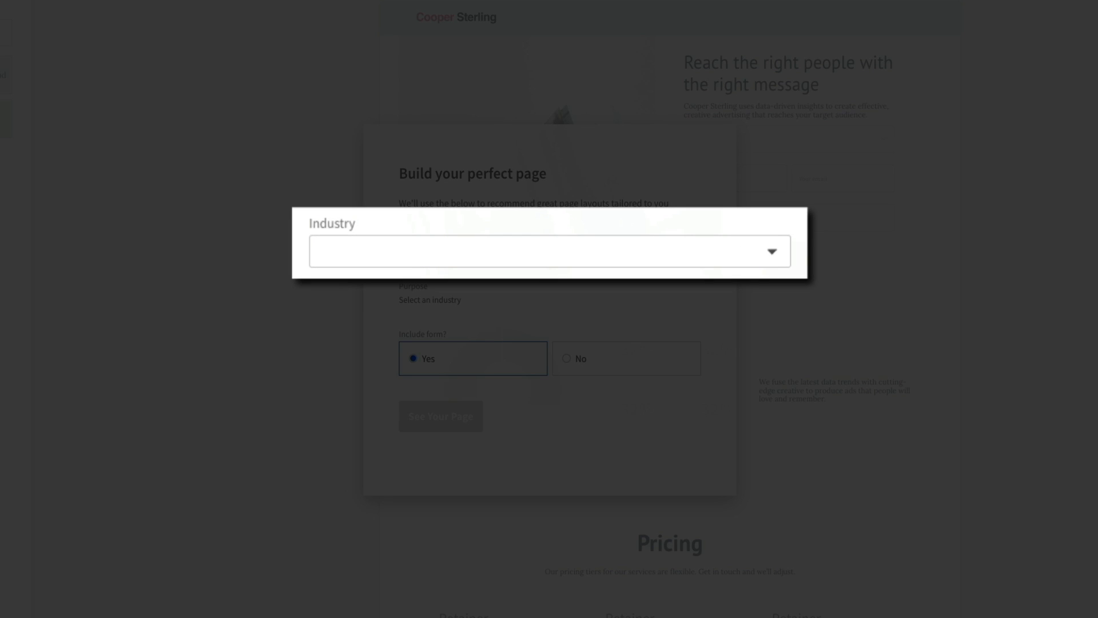
Generate a recommended page for the Fitness and Nutrition industry with the EBook/Guide purpose and a form included.
click(690, 252)
scroll(662, 319, down, 3)
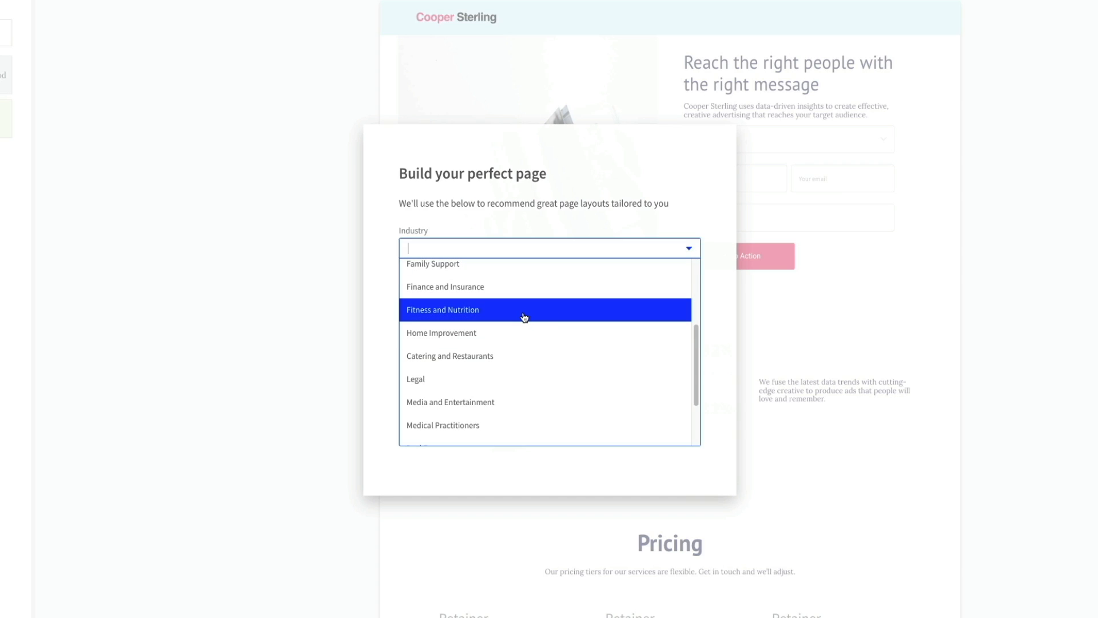
click(525, 318)
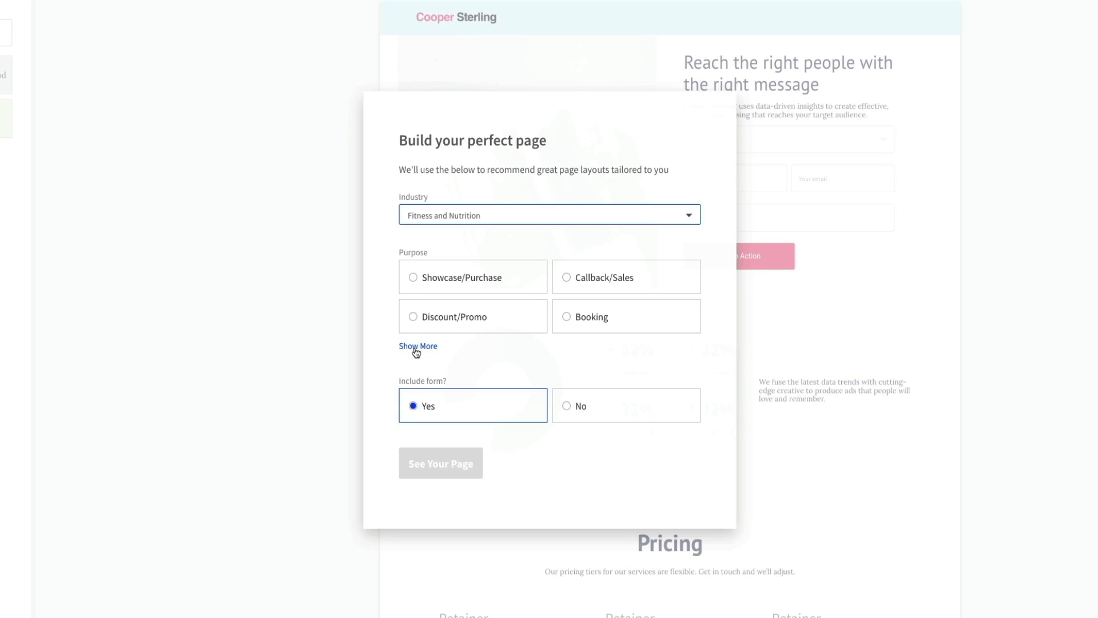
click(414, 347)
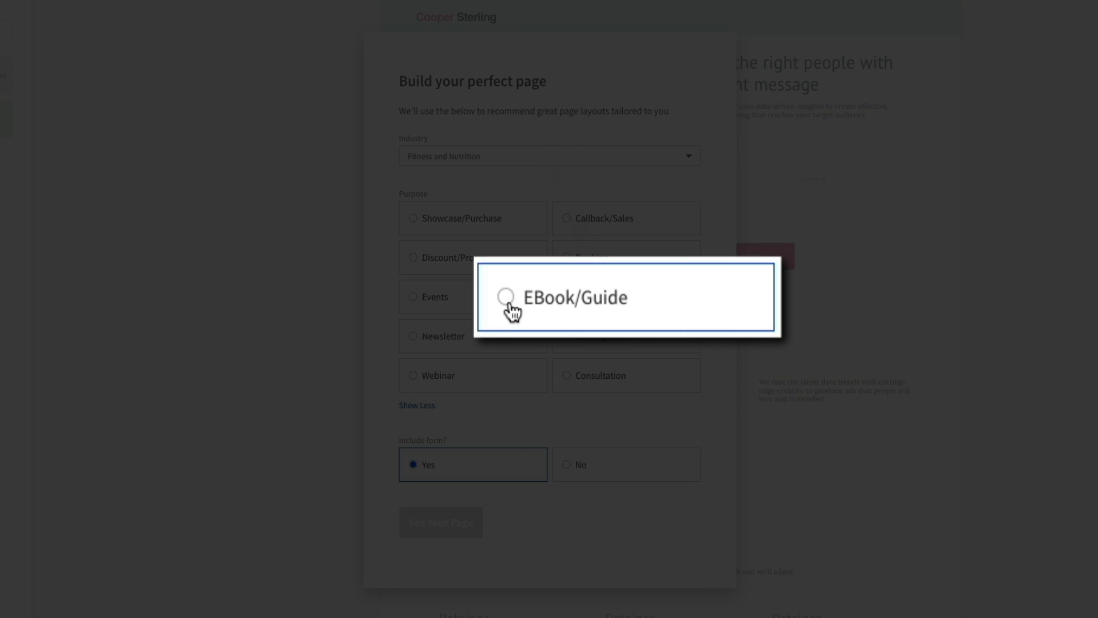
click(567, 298)
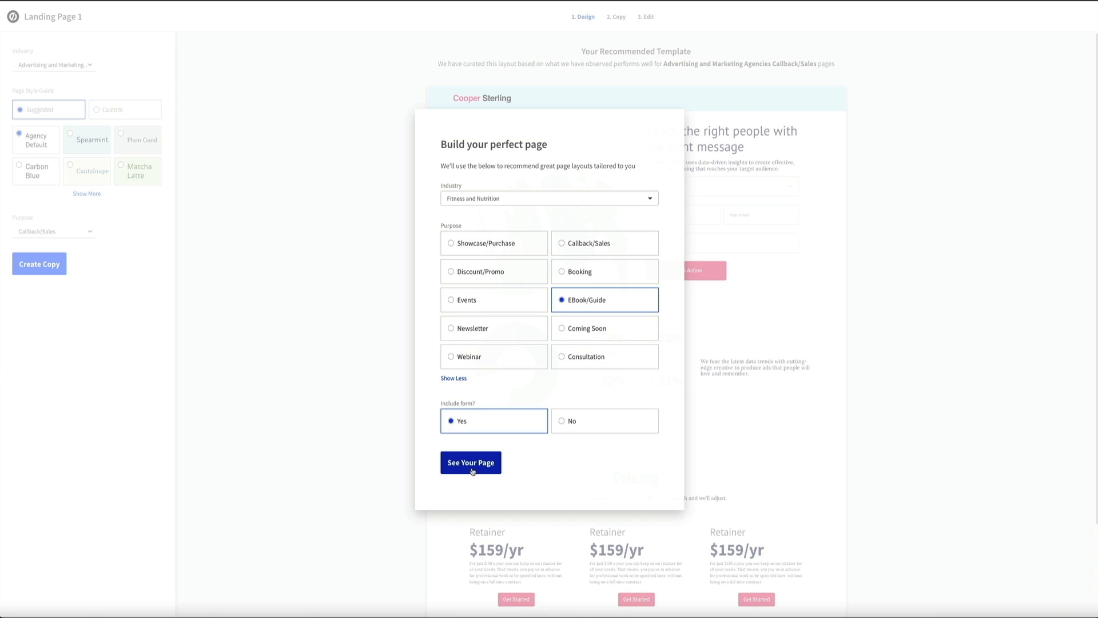
click(471, 463)
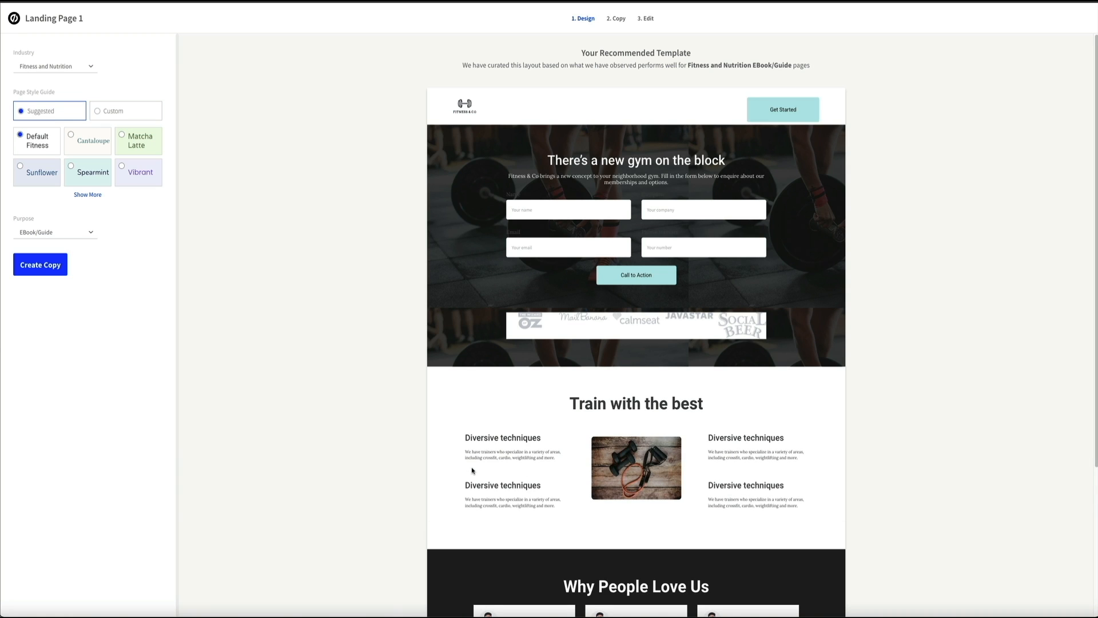
Change the recommended template's industry to Catering and Restaurants.
scroll(449, 480, down, 2)
scroll(448, 480, down, 3)
scroll(446, 476, up, 3)
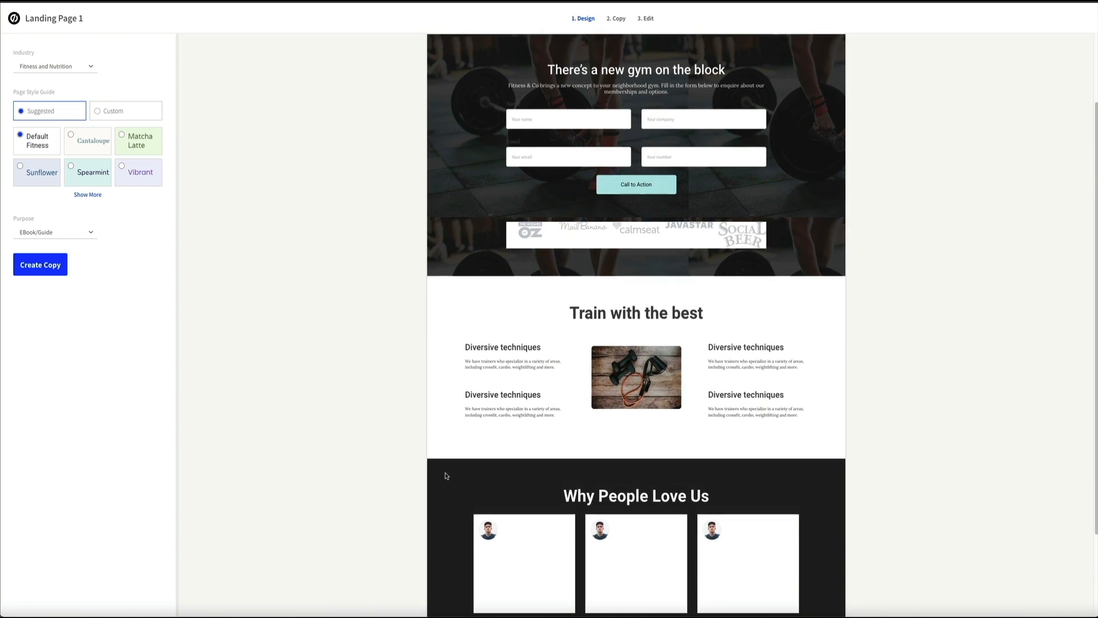
scroll(446, 476, up, 3)
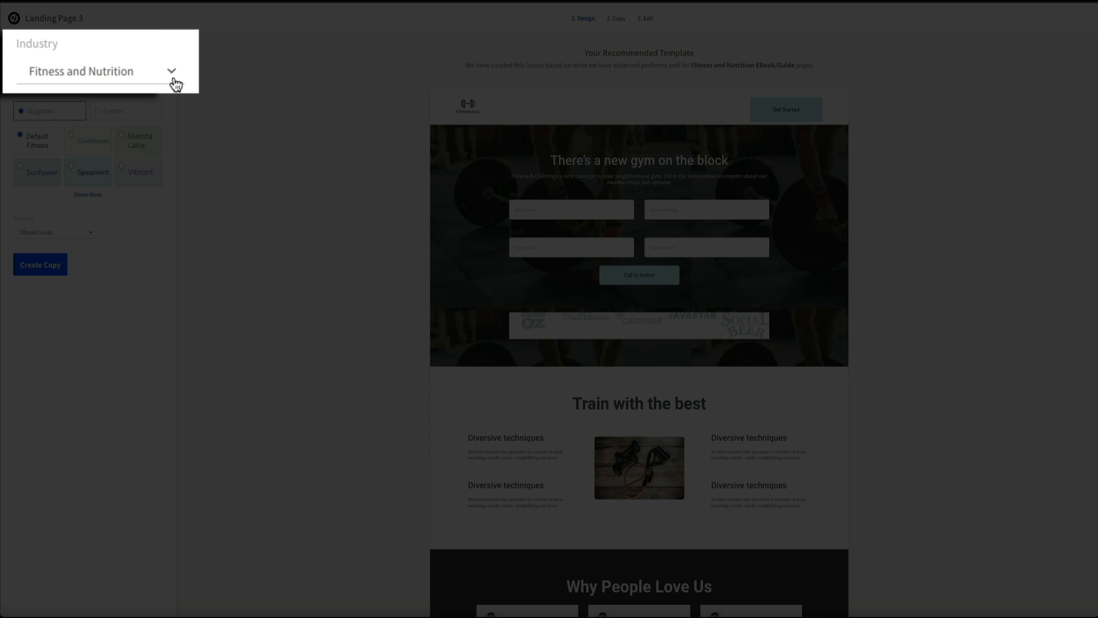
click(91, 69)
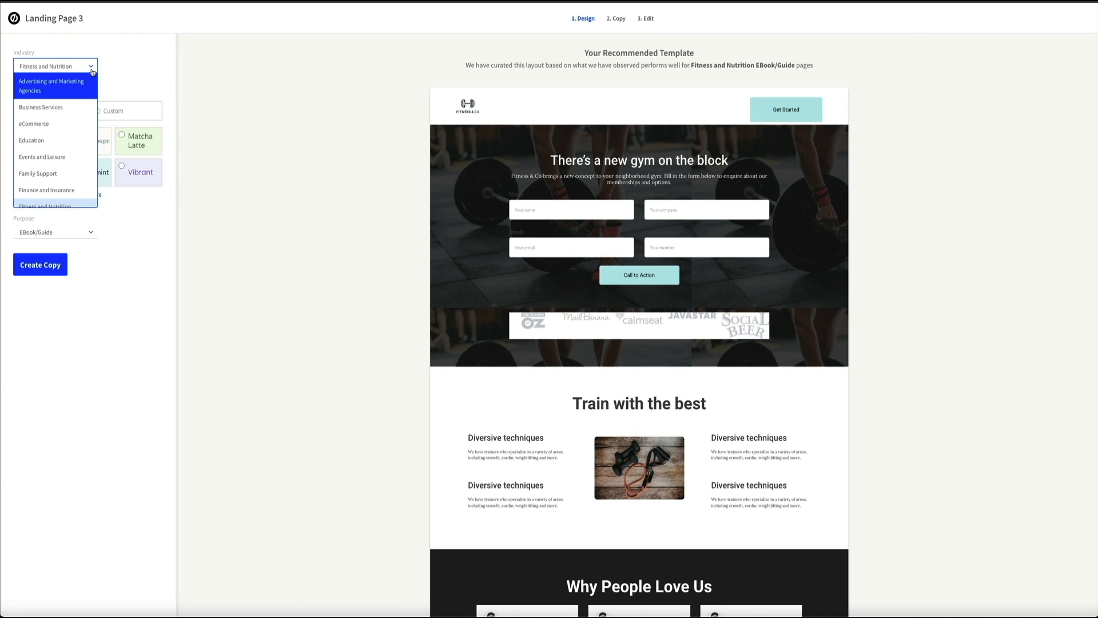
scroll(68, 125, down, 2)
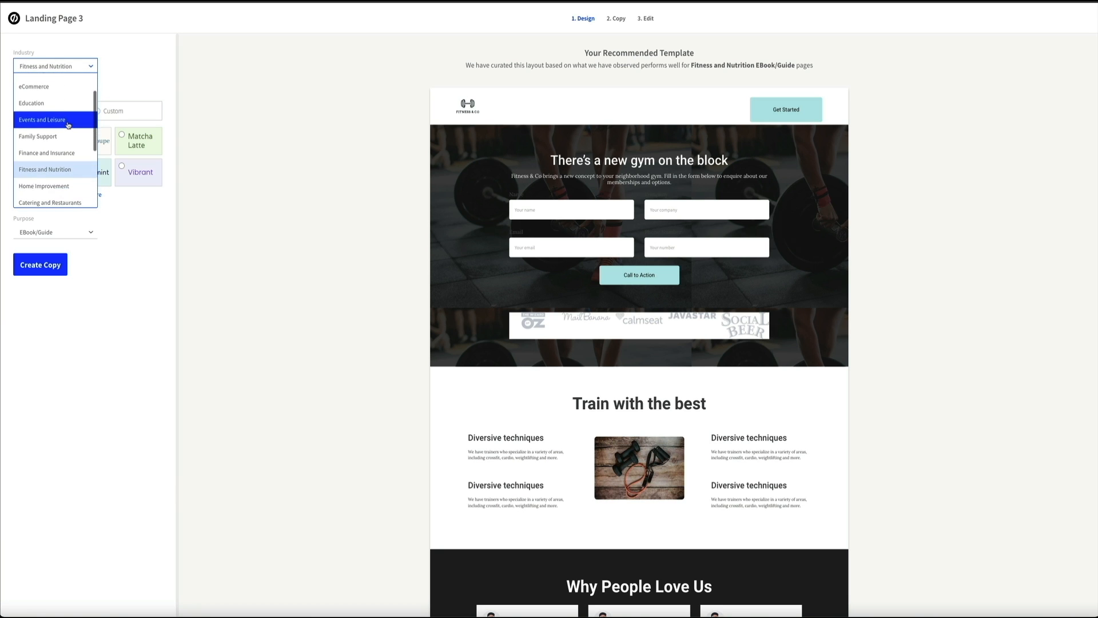
scroll(77, 146, down, 1)
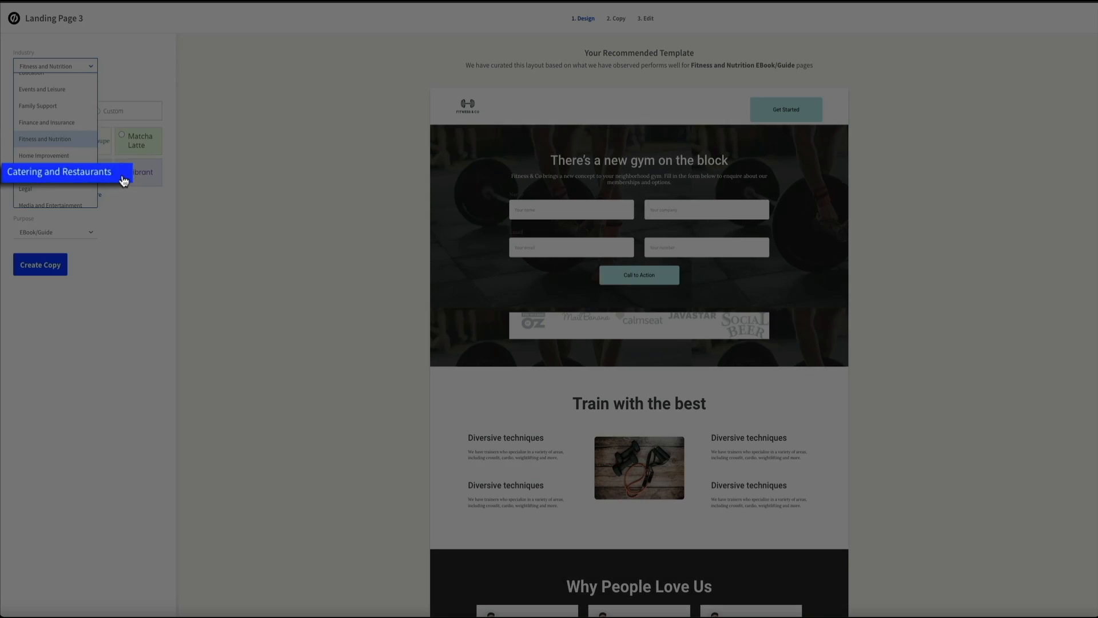
click(75, 172)
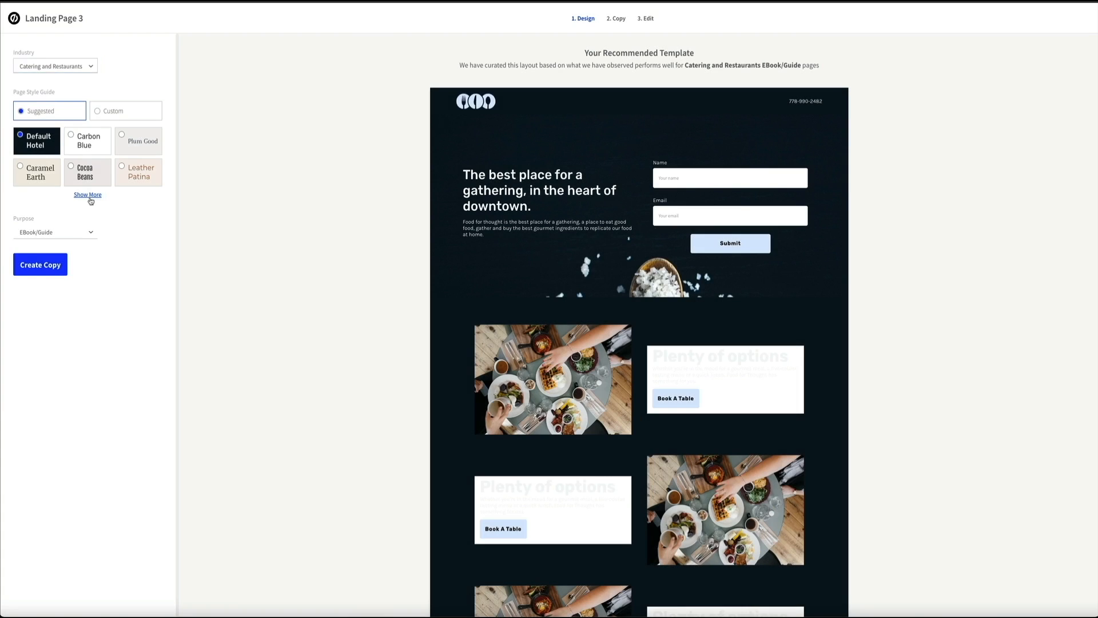
Try several page style guides from the full list of suggestions and settle on Sunflower.
click(88, 194)
click(85, 176)
click(141, 227)
click(89, 298)
click(35, 235)
click(39, 299)
click(35, 330)
click(37, 269)
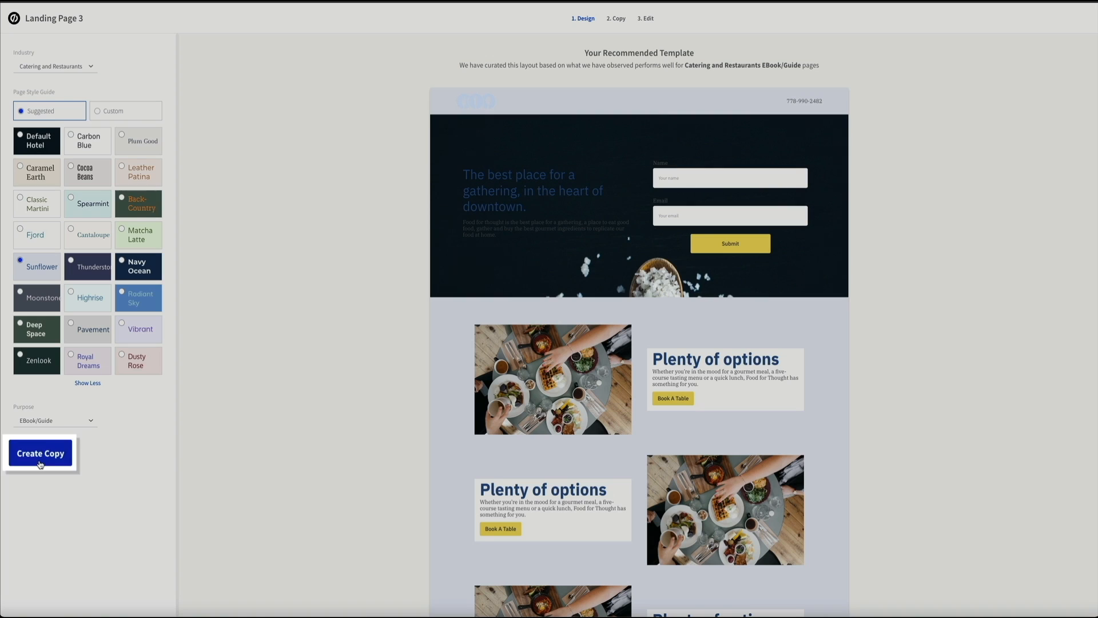
Proceed to the copy stage and enter the company description "Kale and Croutons is a food blog specializing in farm to table, healthy recipes.".
click(41, 461)
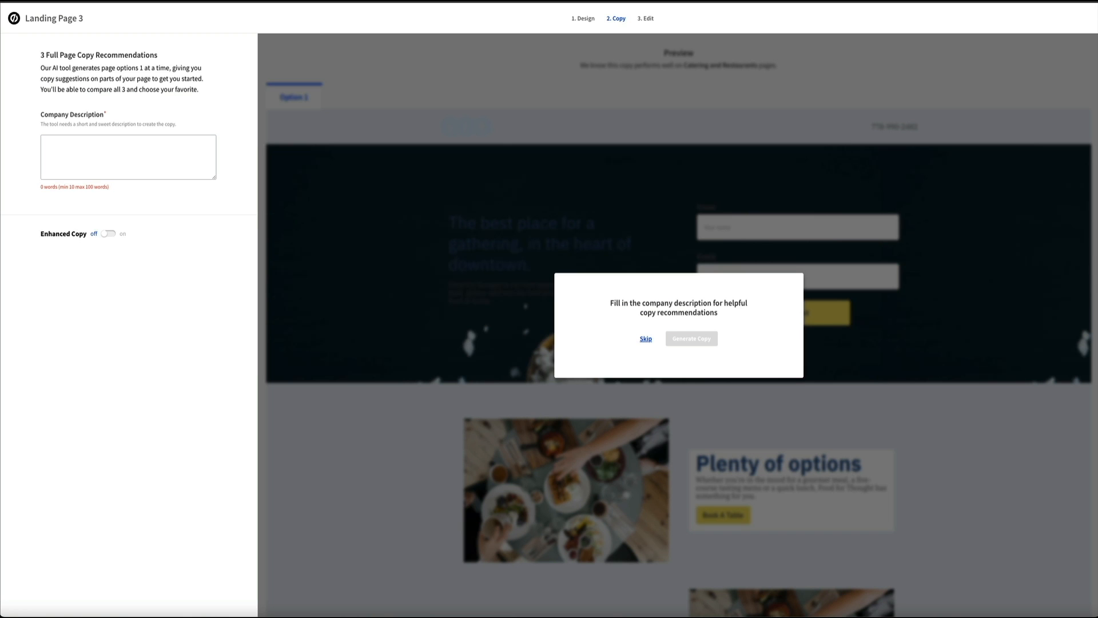
click(77, 139)
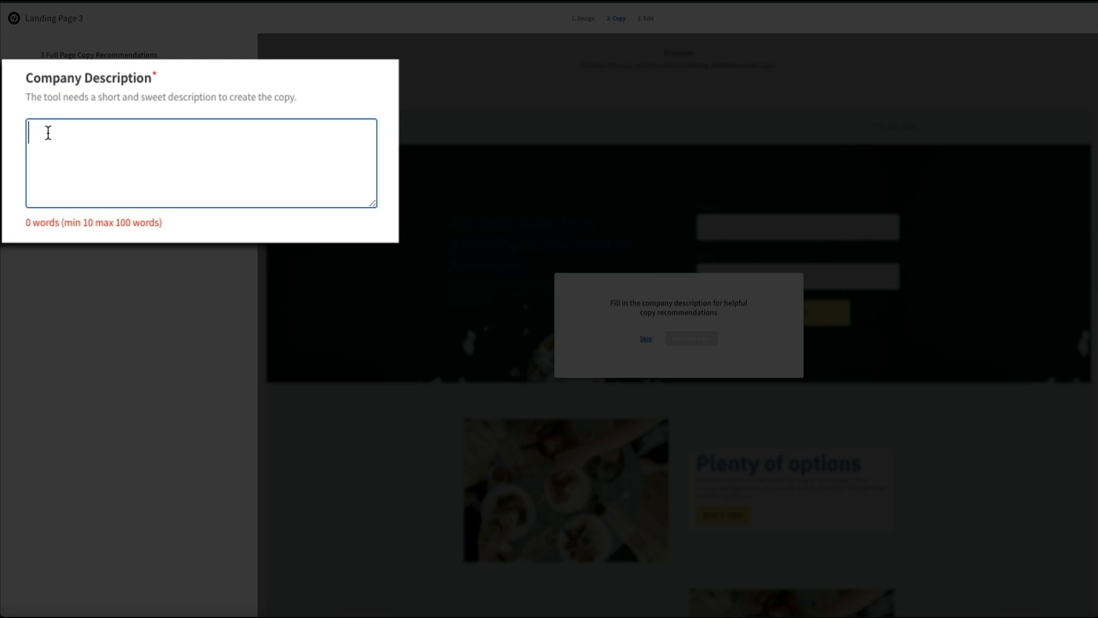
text(Kale and Croutons)
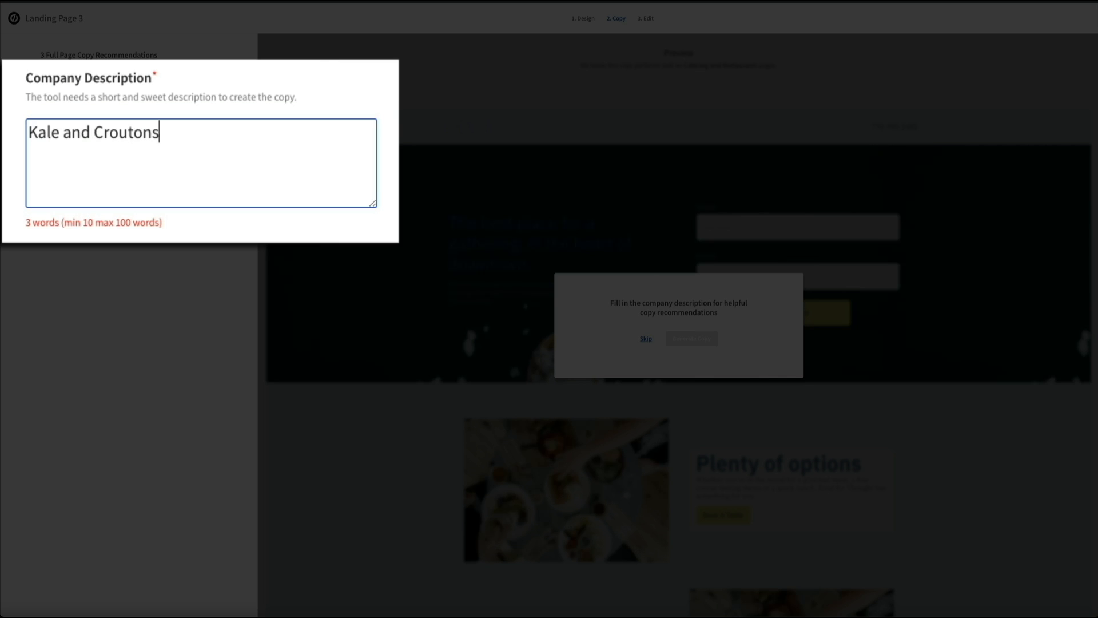
text( is a f)
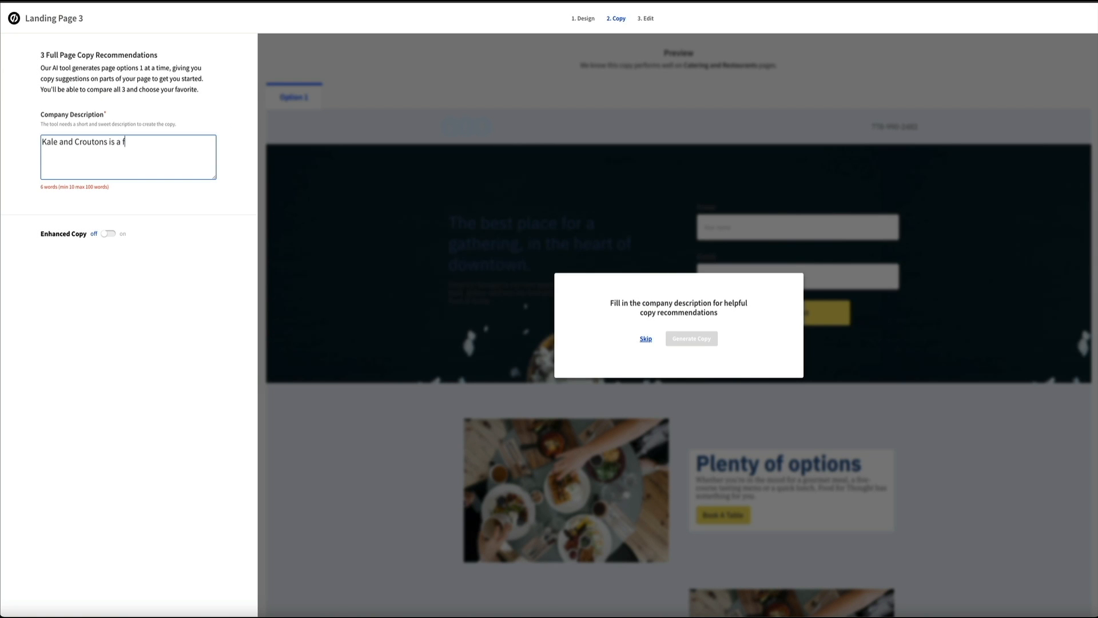
text(ood blog specializing in f)
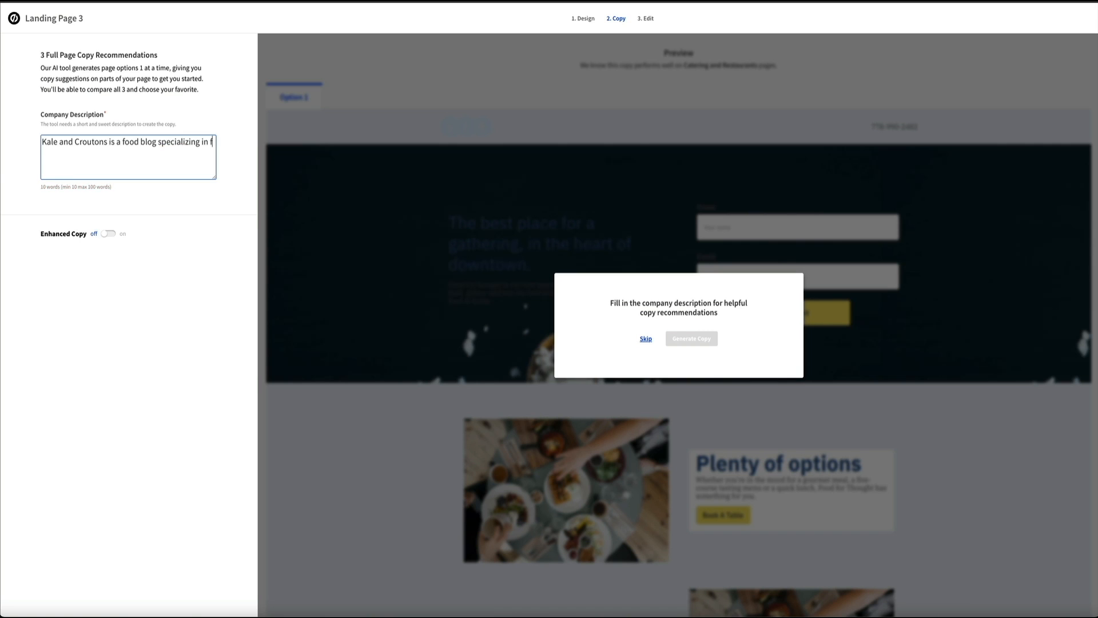
text(arm to table, healthy re)
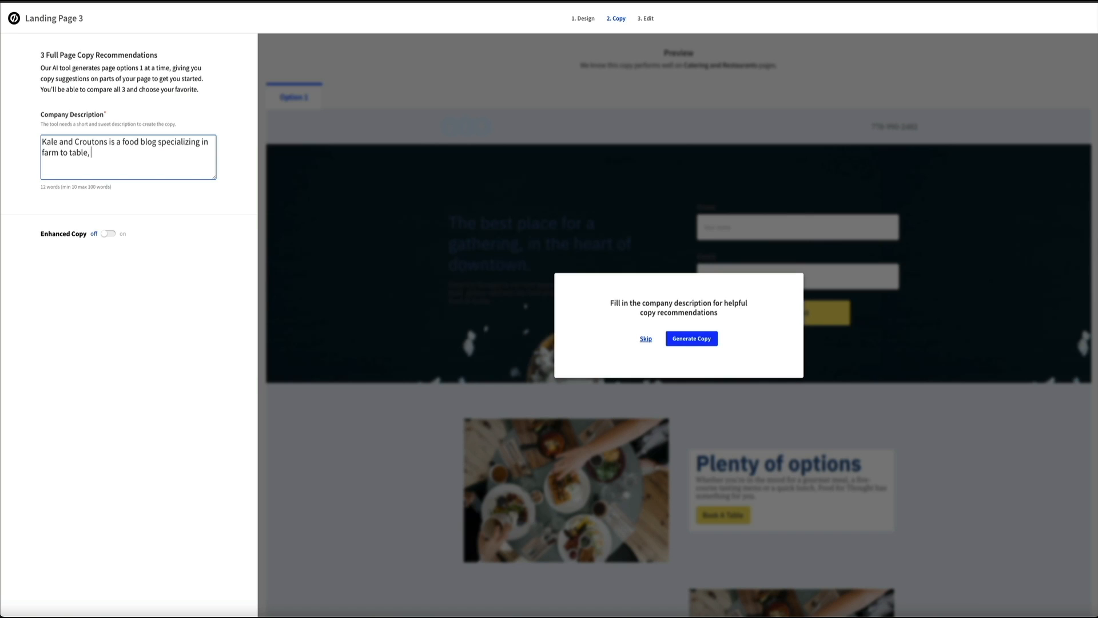
text(cipes.)
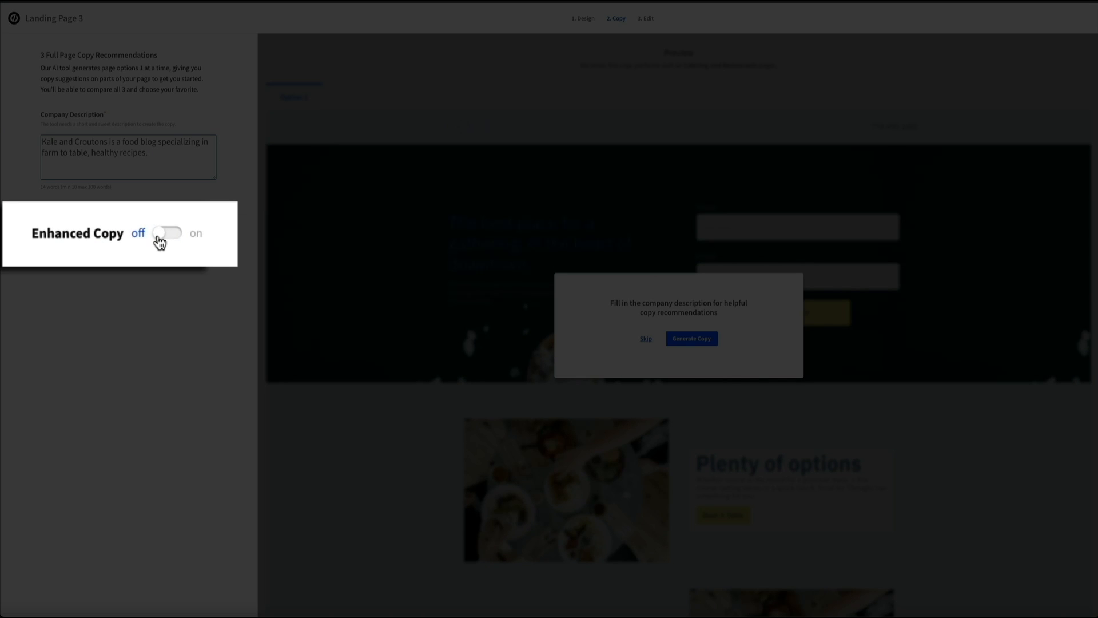
Turn on Enhanced Copy and generate the first copy option from the company, brand, target audience, feature and benefit descriptions.
click(106, 235)
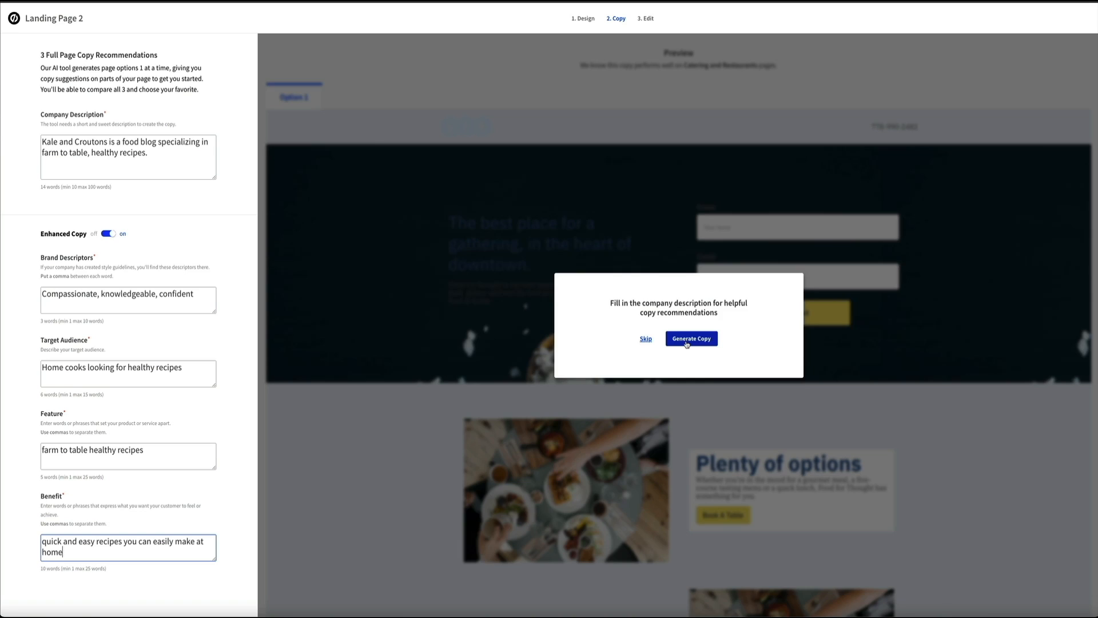
click(686, 344)
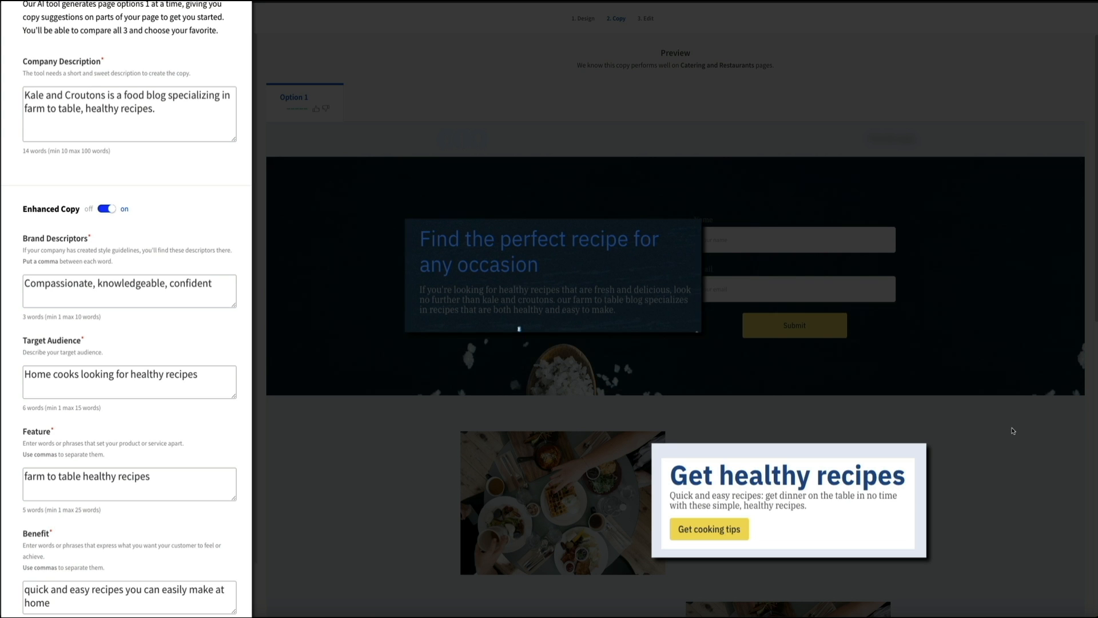
scroll(1013, 431, down, 5)
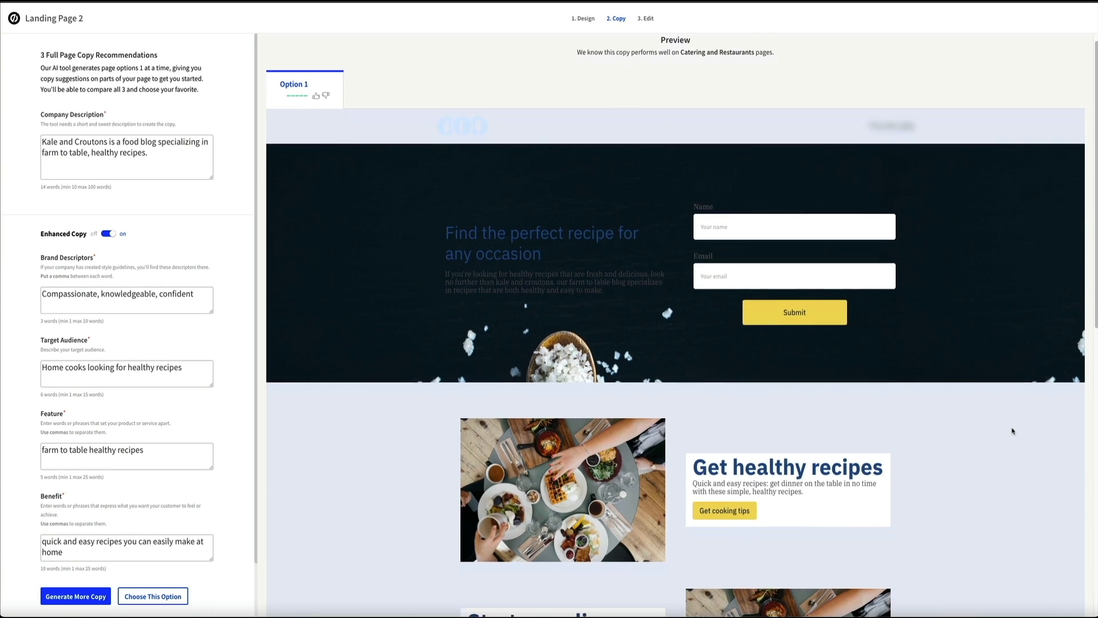
scroll(1012, 431, down, 5)
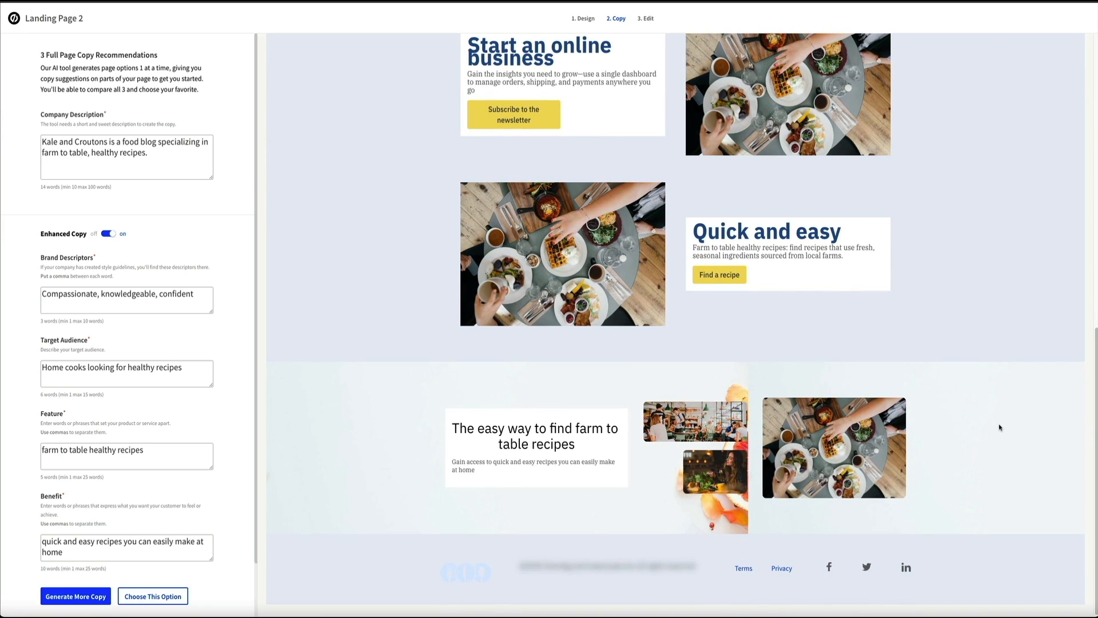
scroll(999, 427, up, 8)
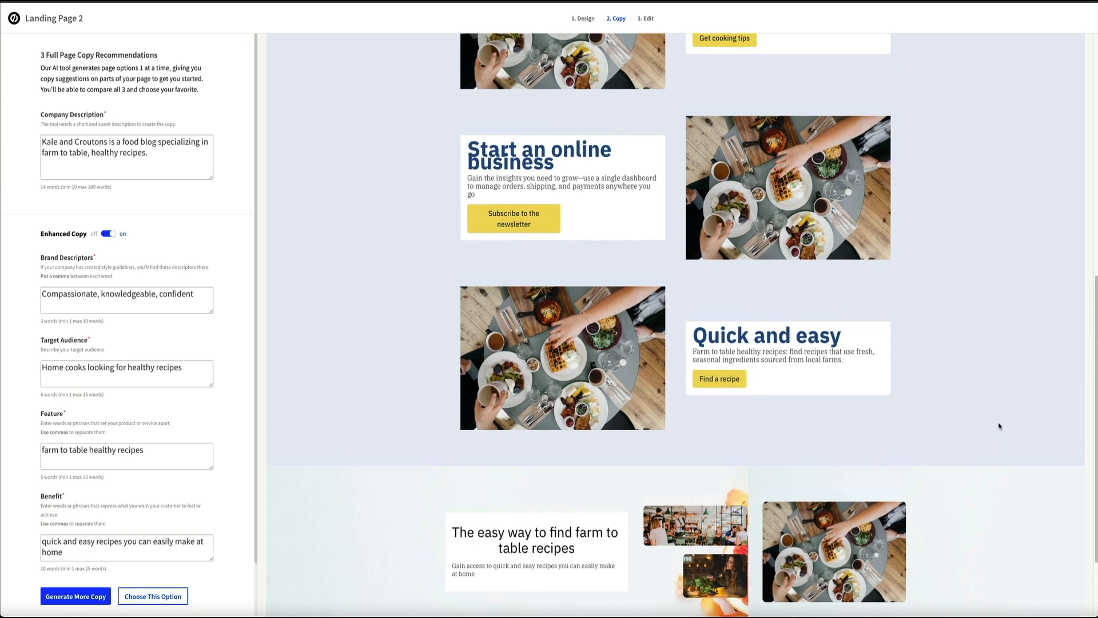
scroll(999, 426, up, 3)
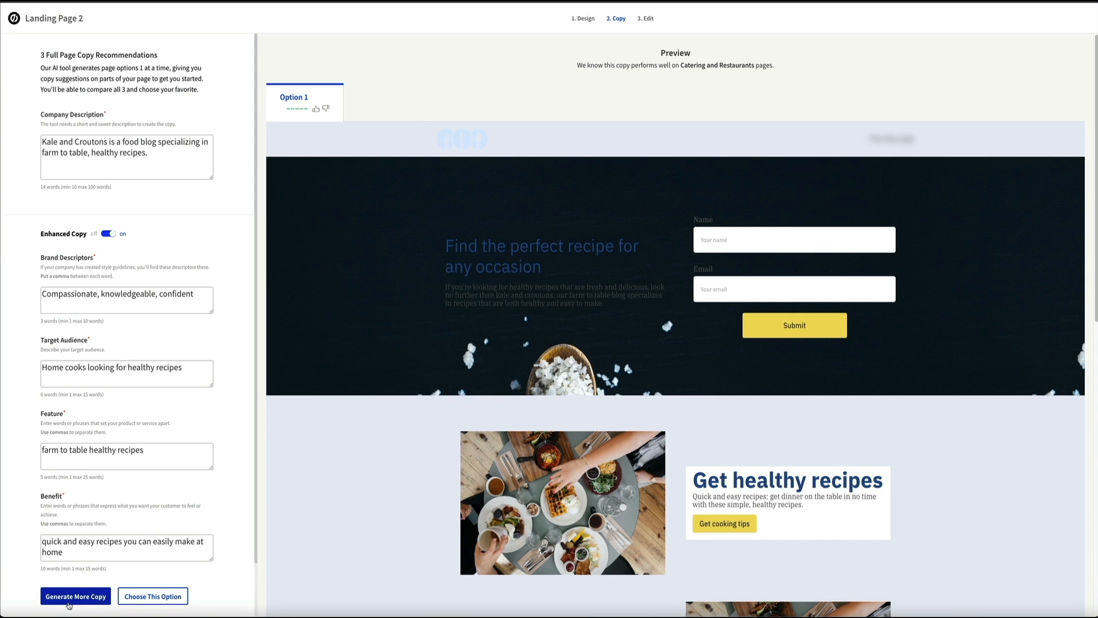
Generate two more copy options and choose Option 3 for the page.
click(69, 600)
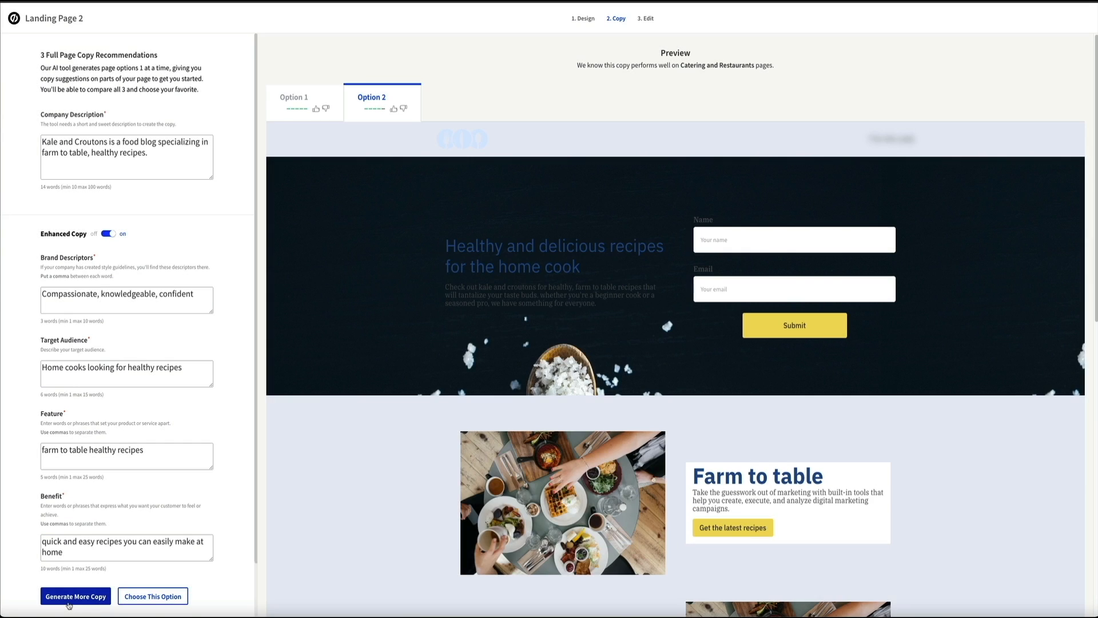
click(69, 601)
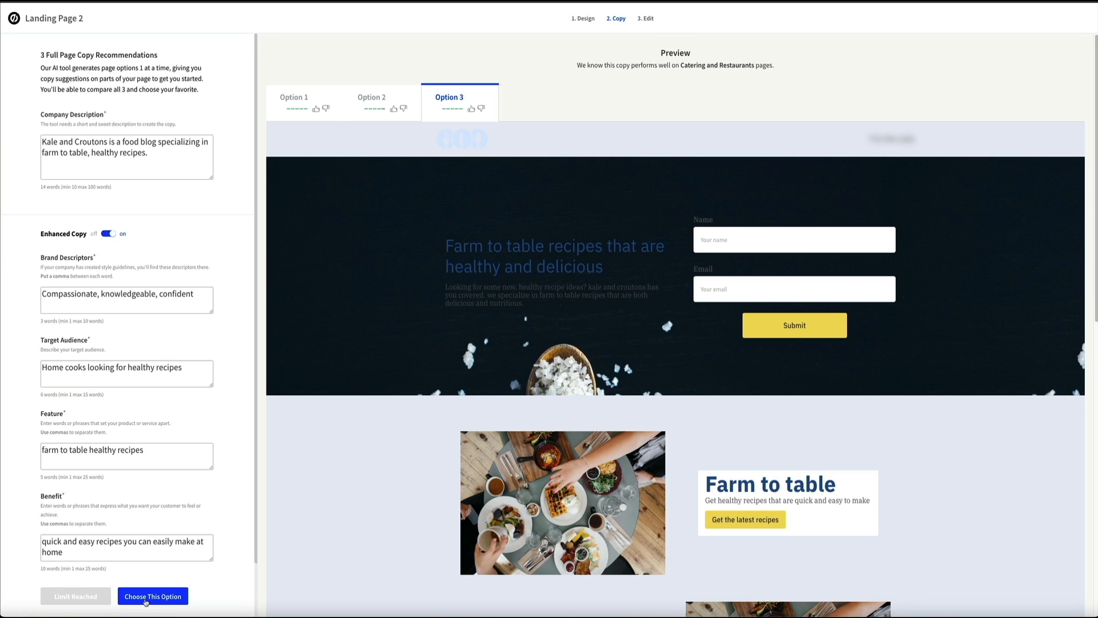
click(146, 599)
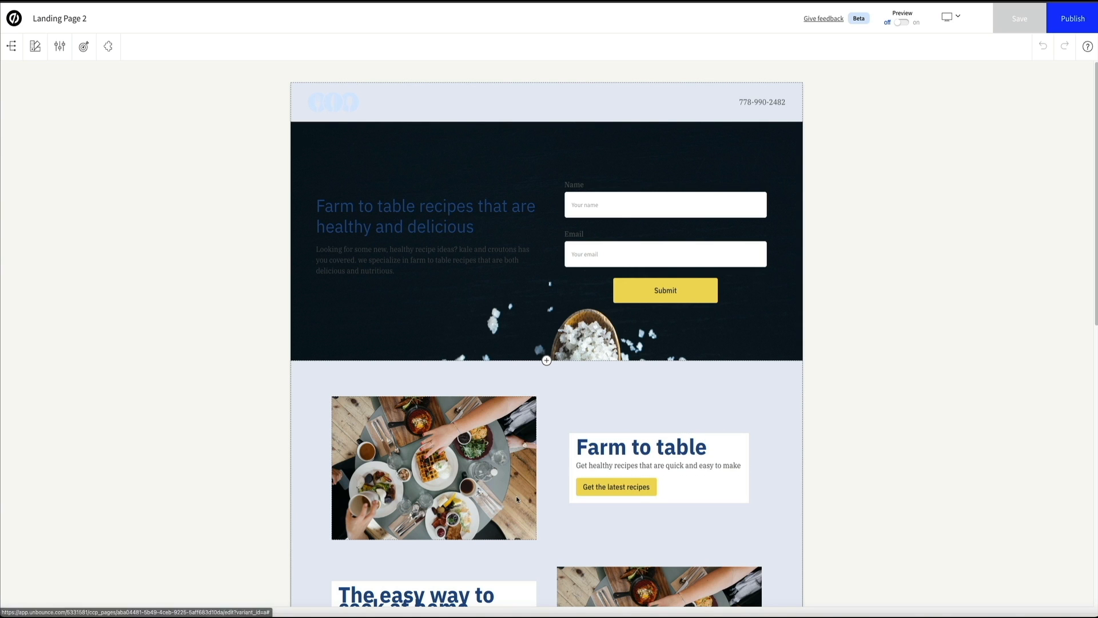
Change the main hero heading to "Ebook with farm to table recipes that are healthy and delicious!".
scroll(472, 550, down, 2)
scroll(471, 549, down, 10)
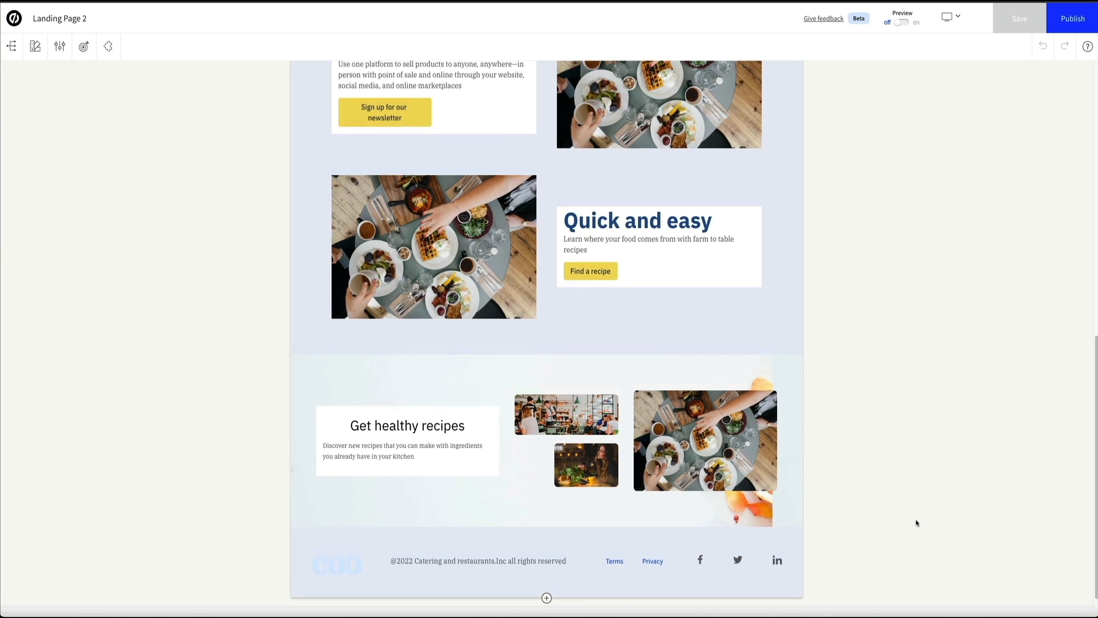
scroll(915, 522, up, 8)
scroll(915, 522, up, 2)
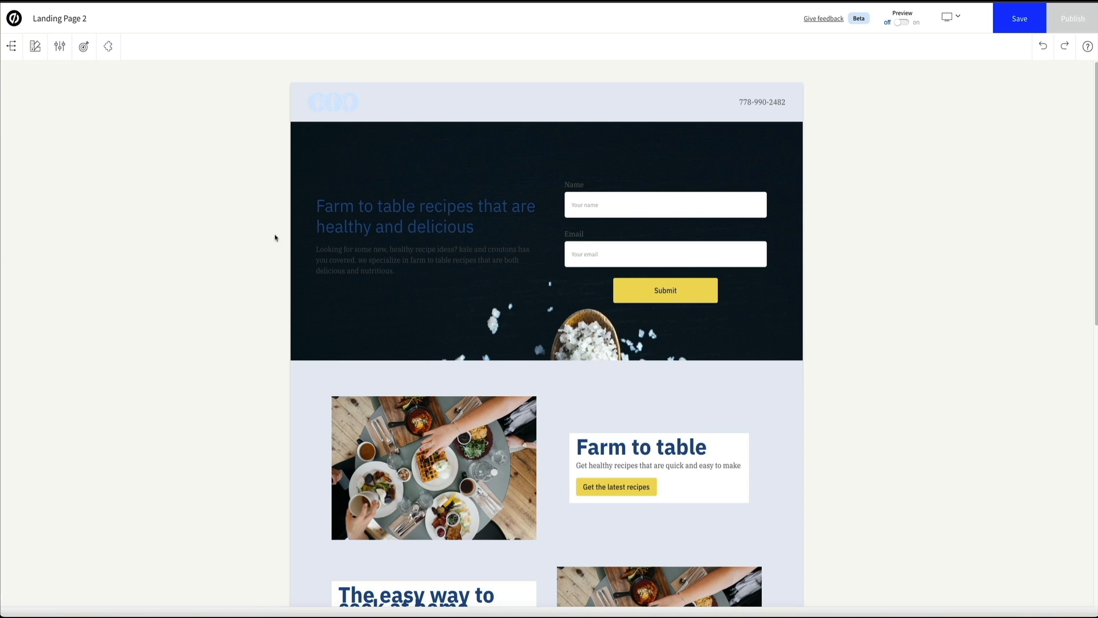
click(483, 223)
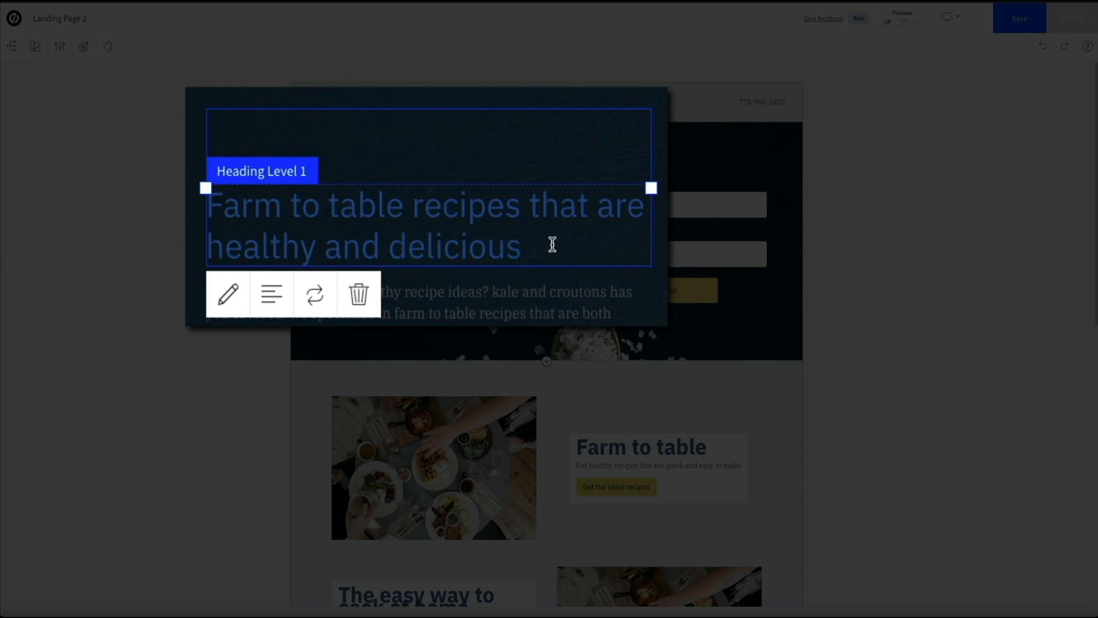
click(553, 244)
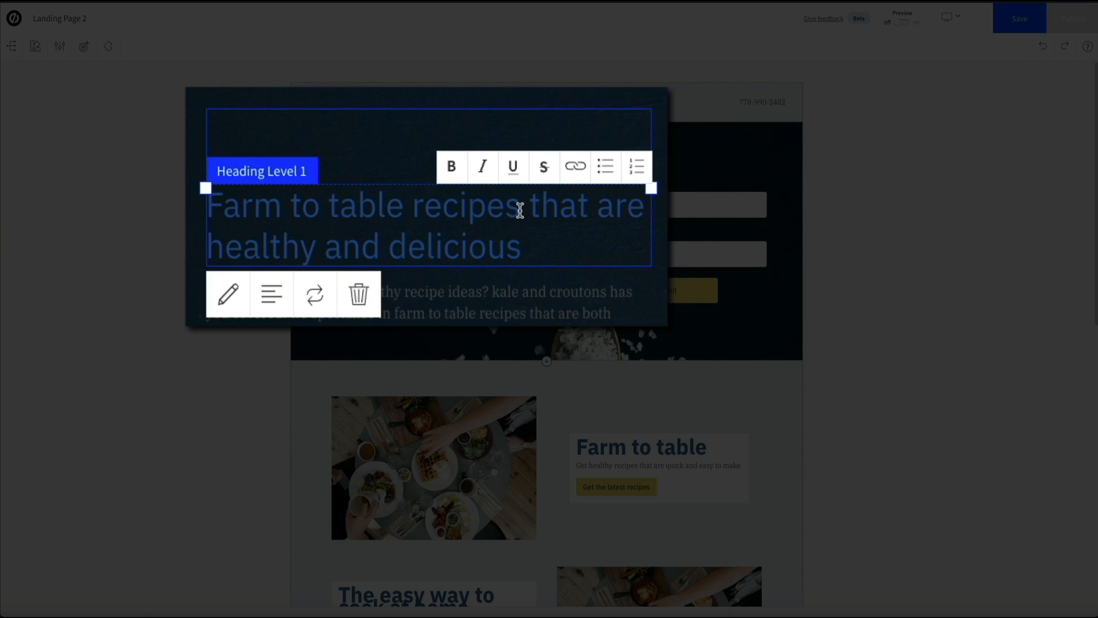
click(222, 201)
key(BackSpace)
text(Ebook wit)
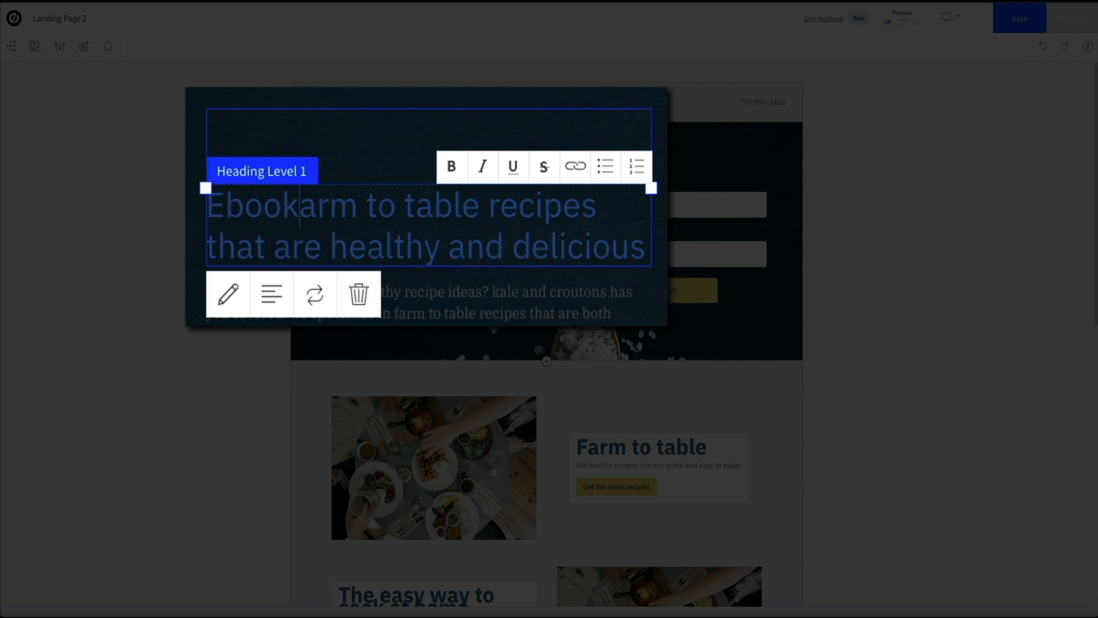
text(h f)
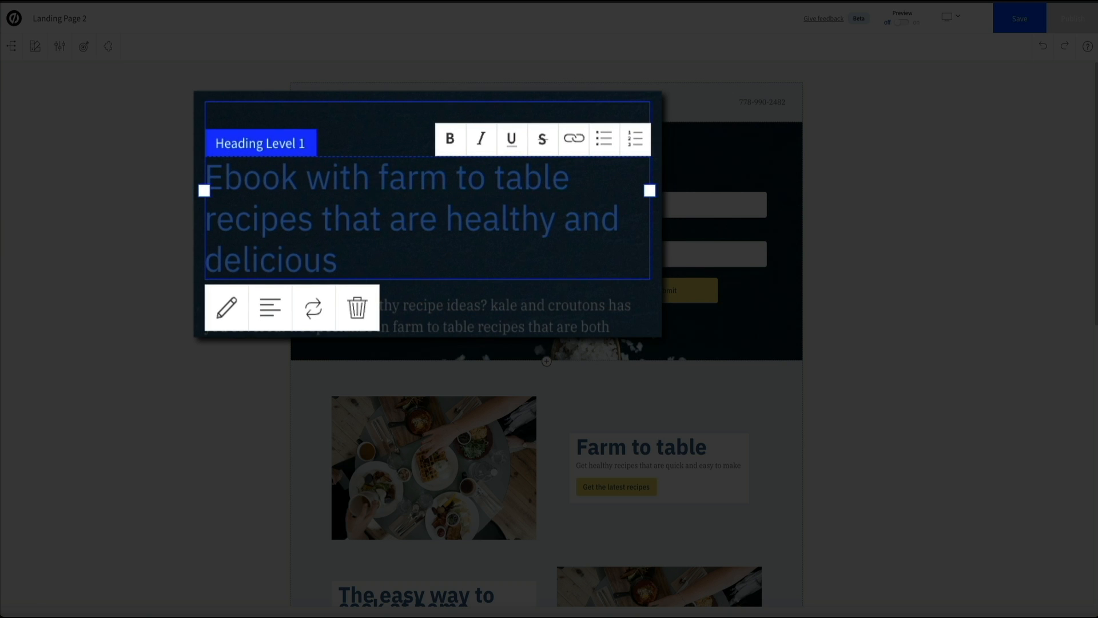
click(475, 274)
text(!)
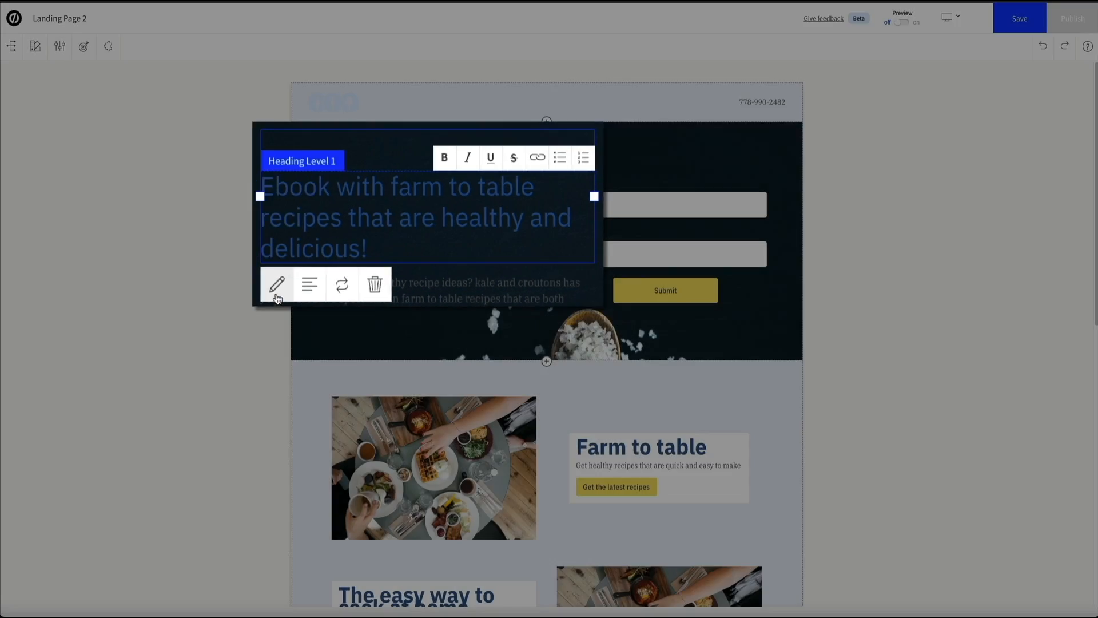
Change the hero heading's text color to white.
click(225, 323)
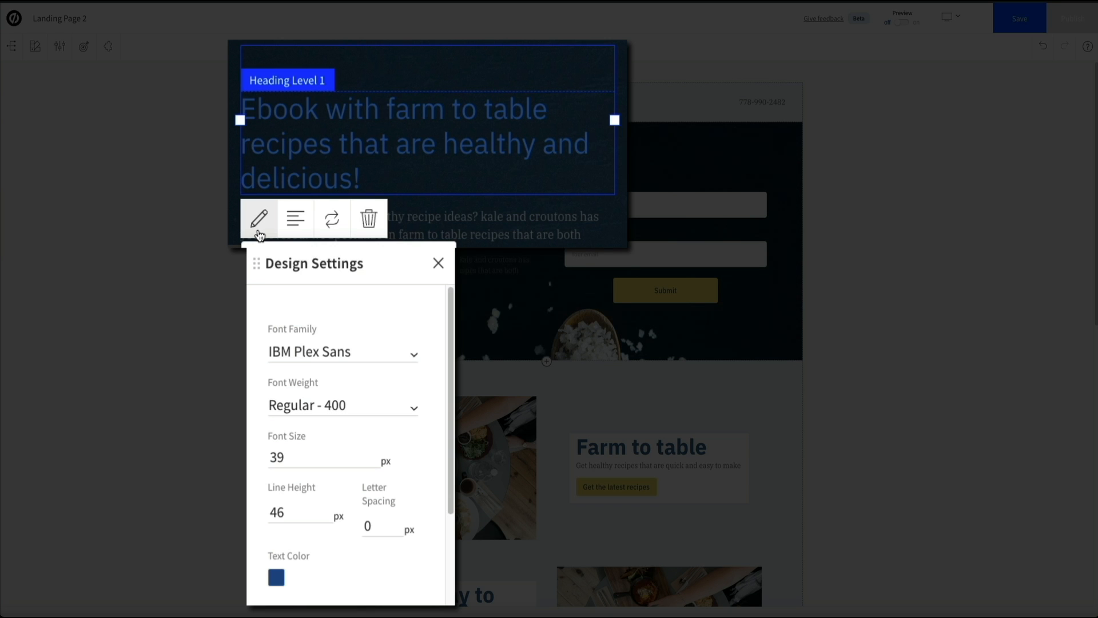
click(277, 579)
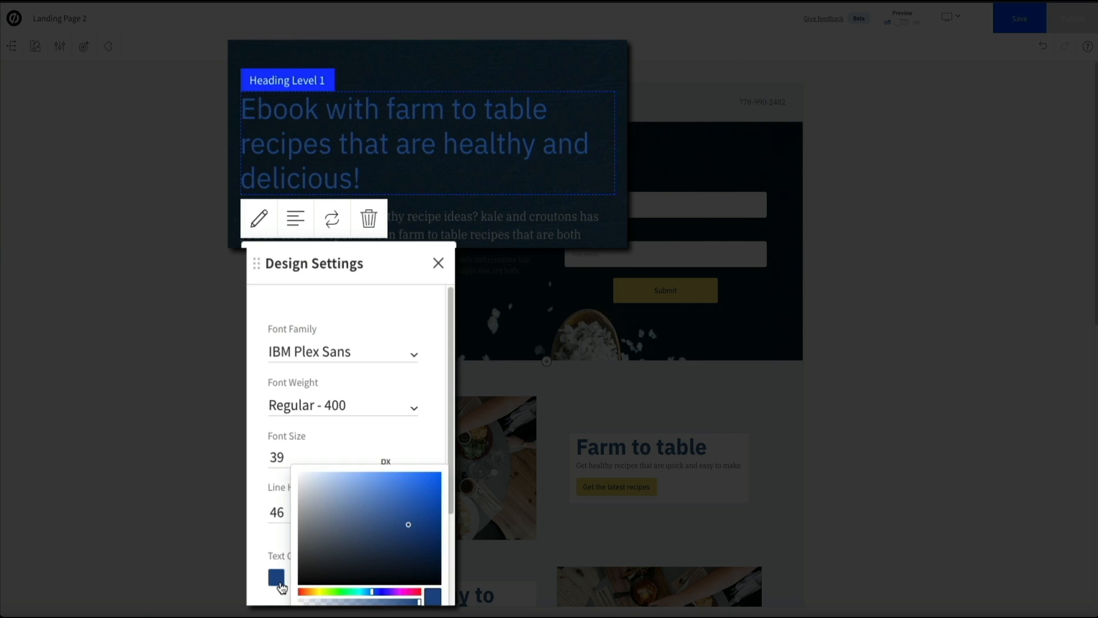
drag(410, 523, 294, 471)
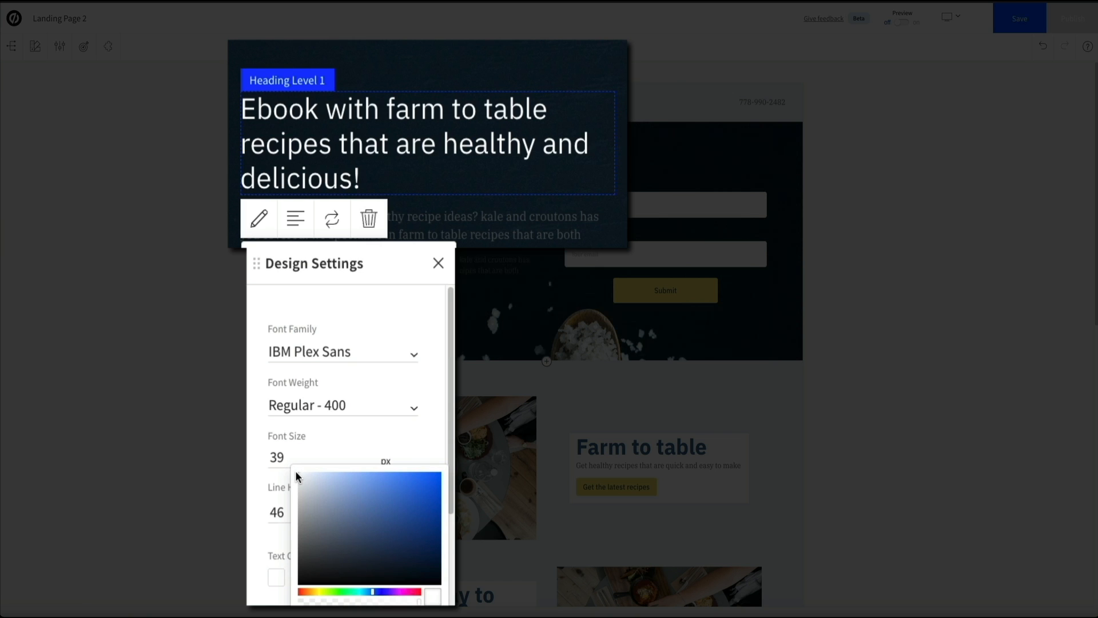
click(250, 542)
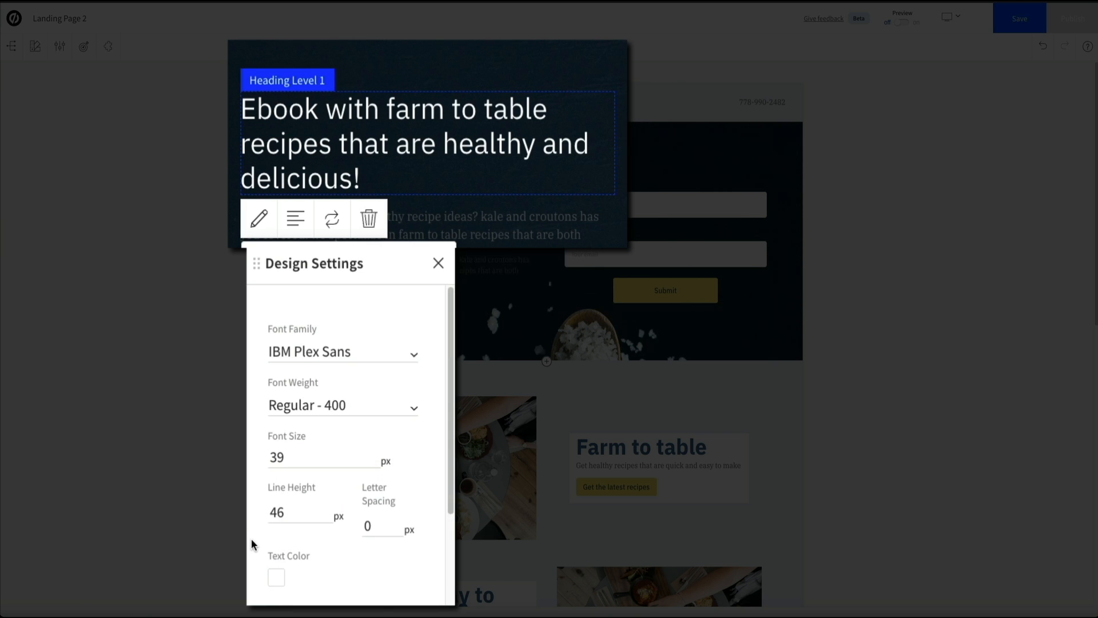
click(213, 380)
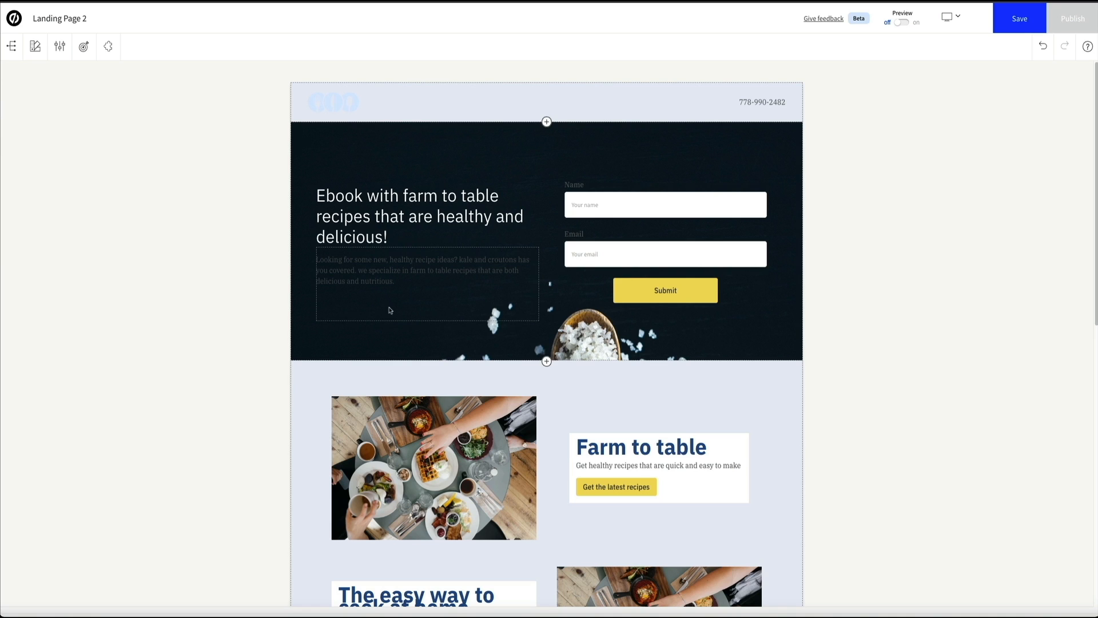
Change the text color of the hero paragraph below the heading to white.
click(402, 283)
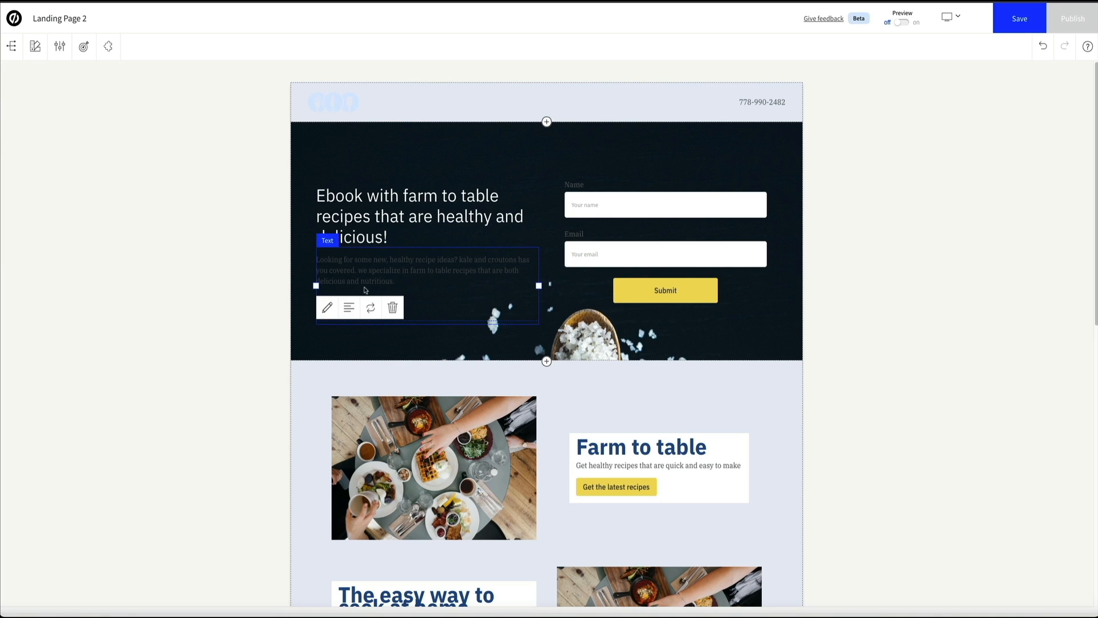
click(328, 311)
click(338, 521)
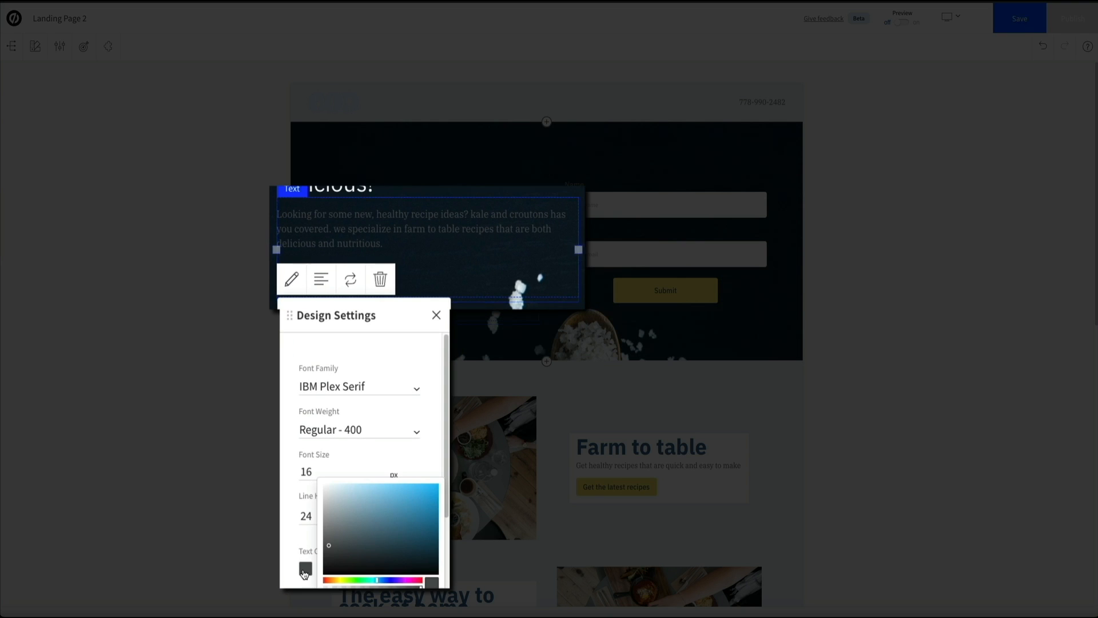
drag(330, 547, 322, 480)
click(283, 502)
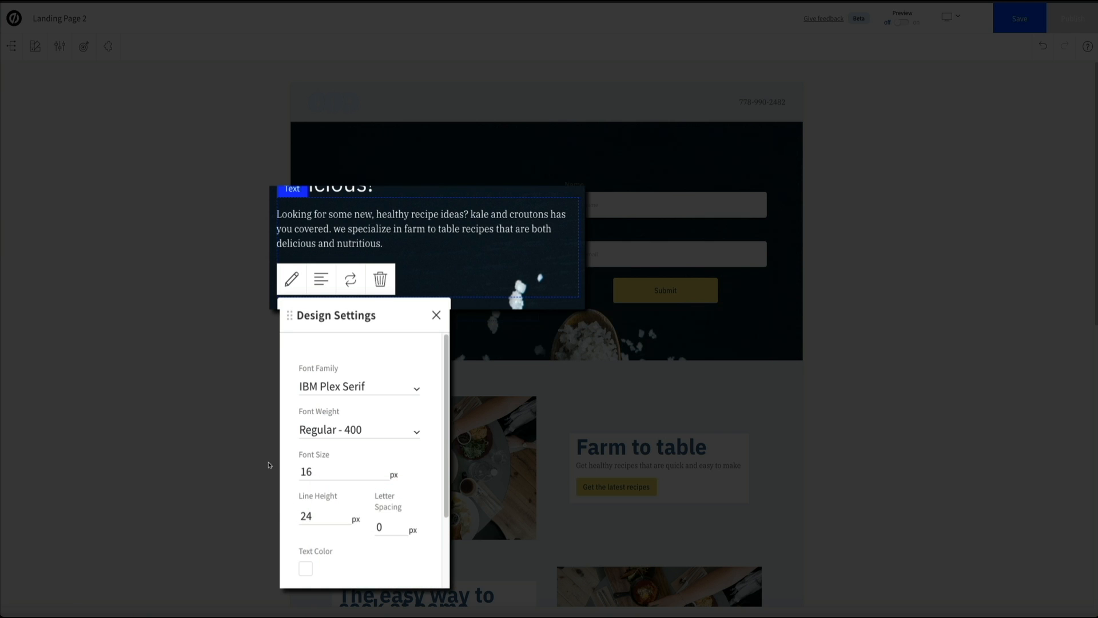
click(437, 317)
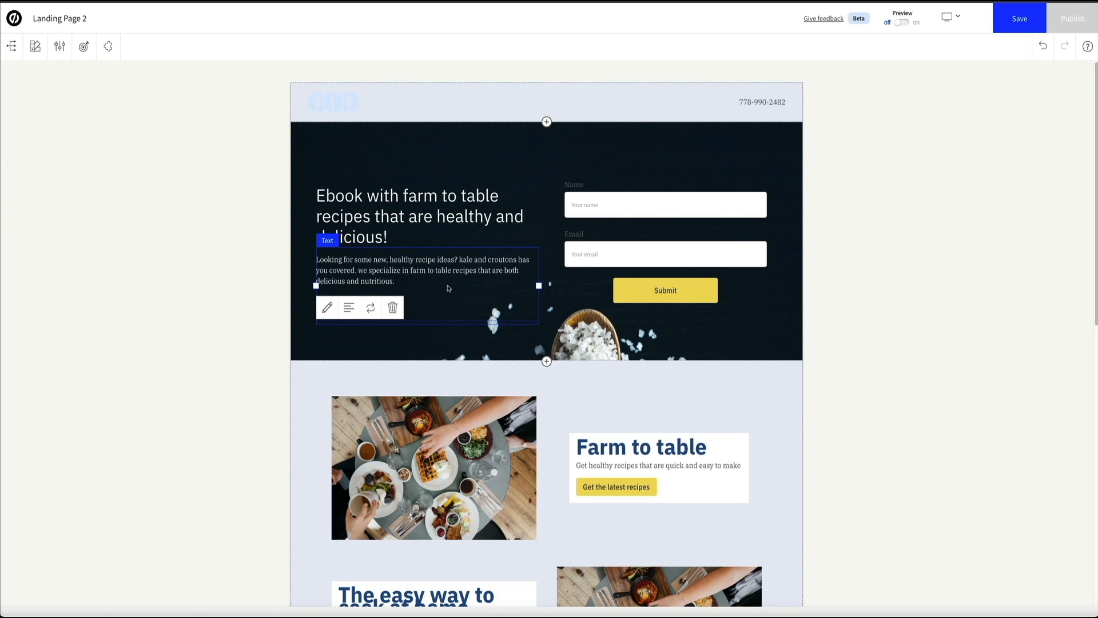
Capitalize "Kale" and the sentence-opening "We" in the hero paragraph.
click(462, 259)
key(Delete)
text(K)
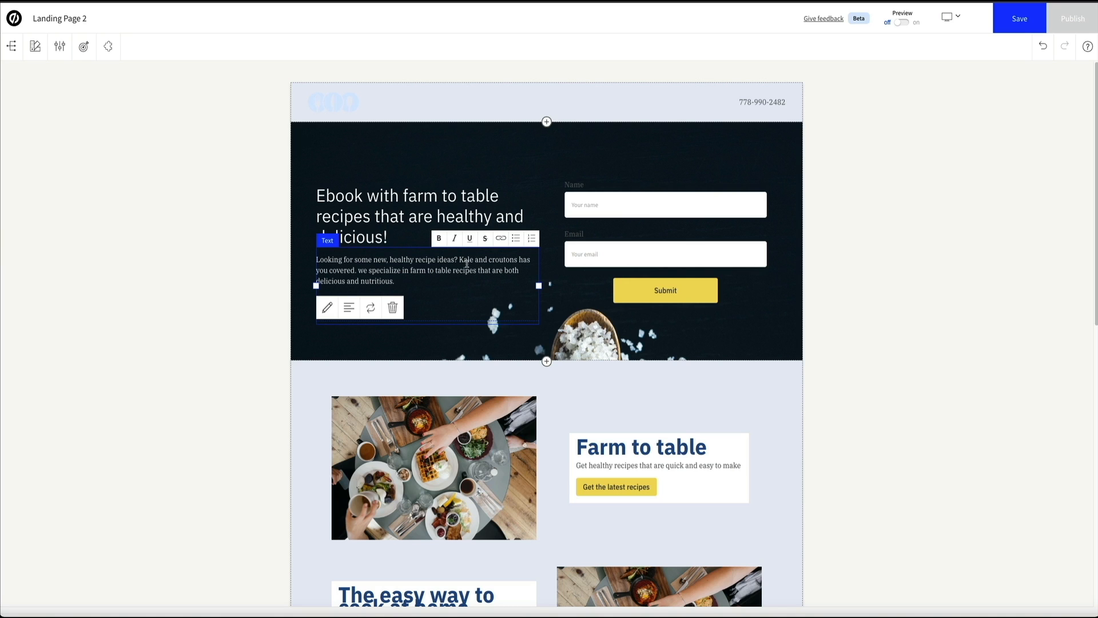
click(362, 271)
key(BackSpace)
text(W)
click(440, 283)
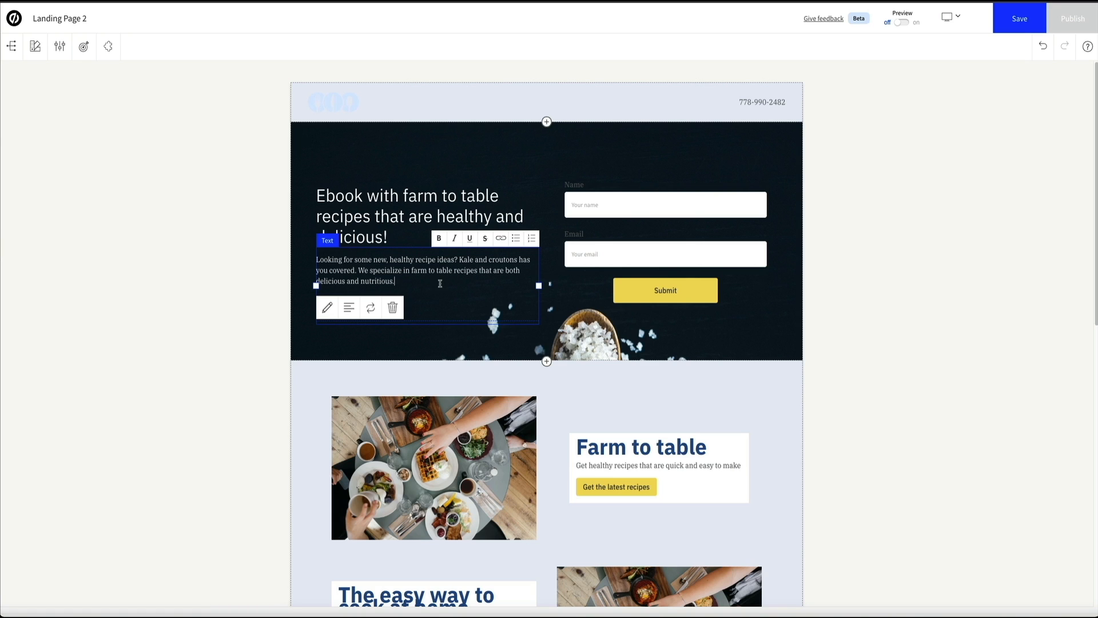
click(174, 331)
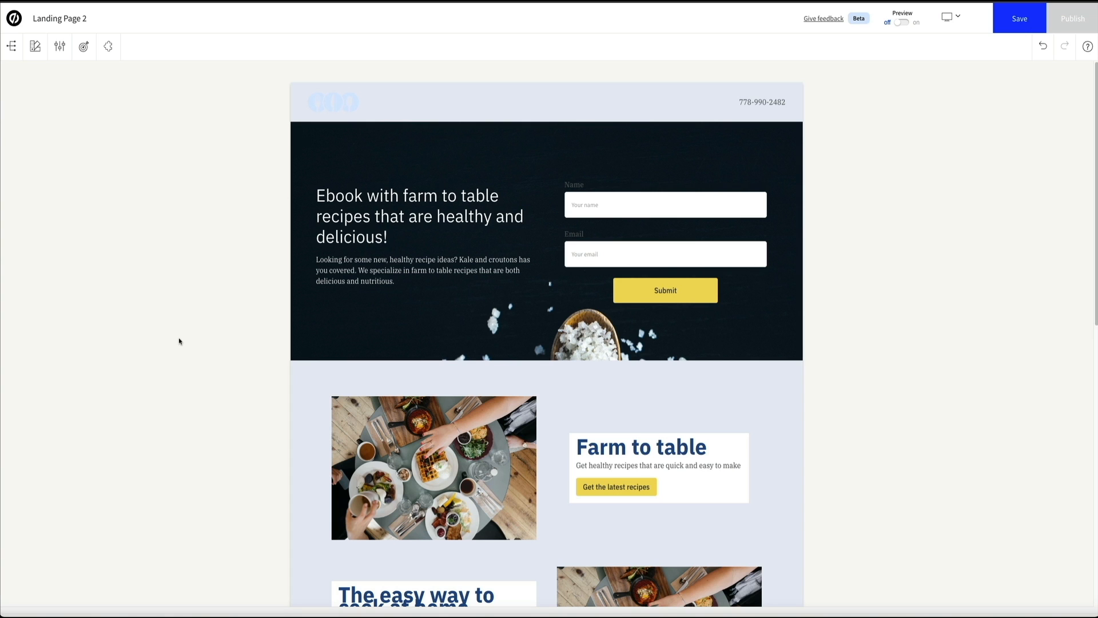
Review the landing page's sections from the hero down to the footer.
scroll(179, 342, down, 8)
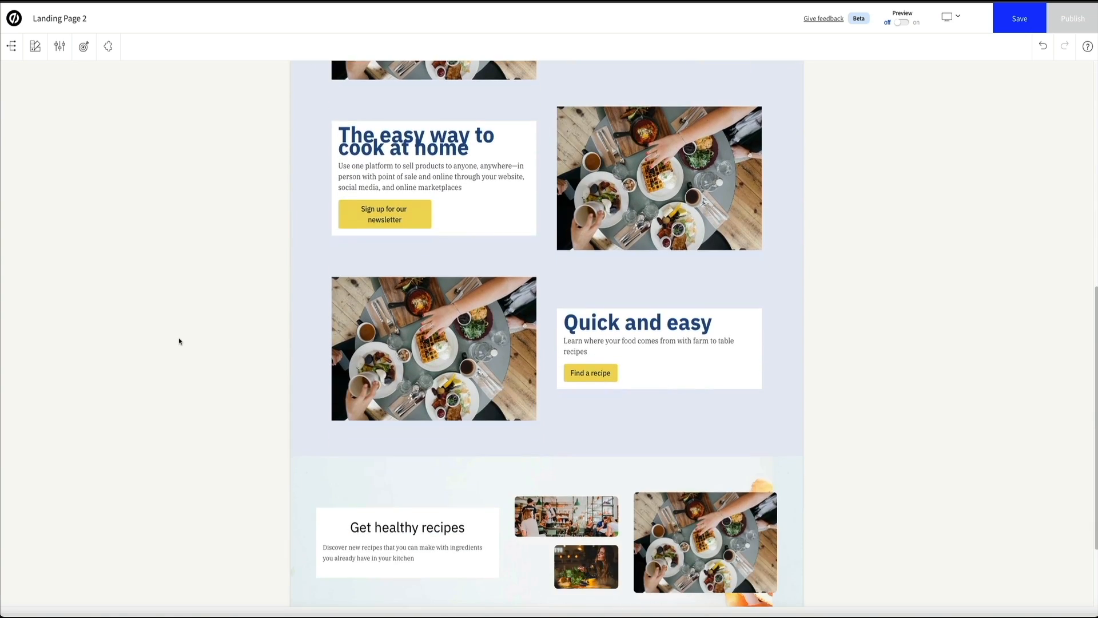
scroll(179, 342, down, 2)
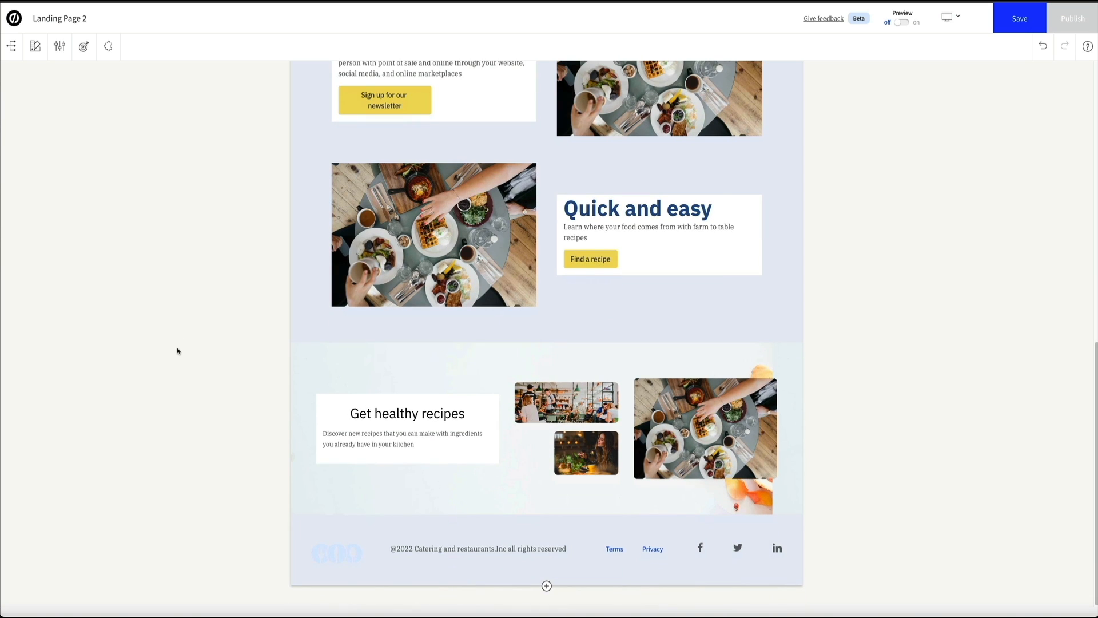
scroll(178, 350, up, 1)
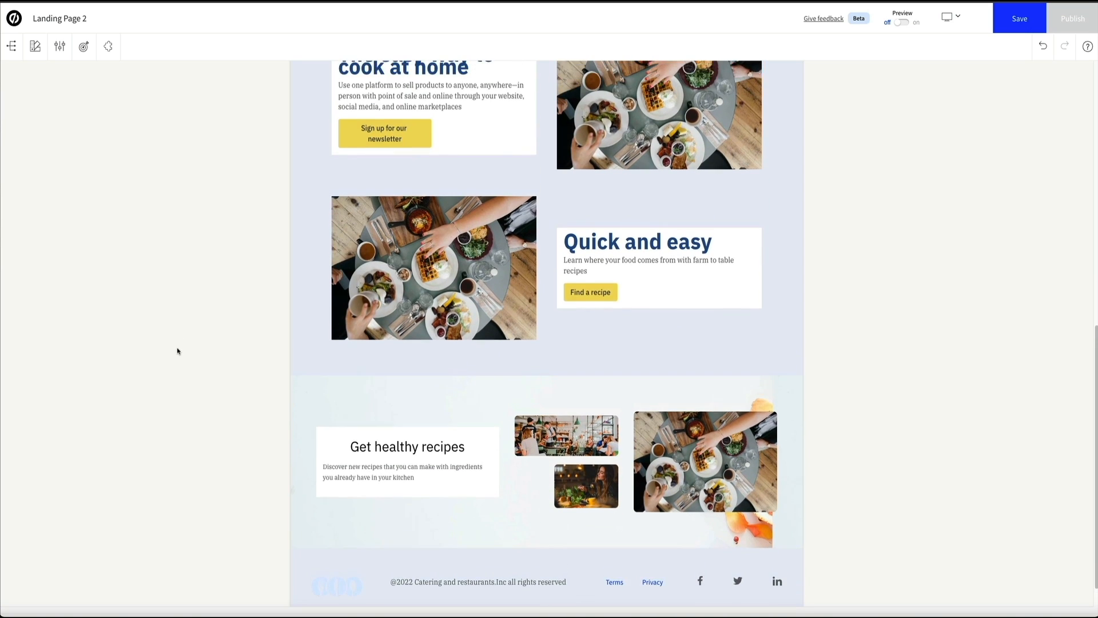
scroll(177, 351, up, 5)
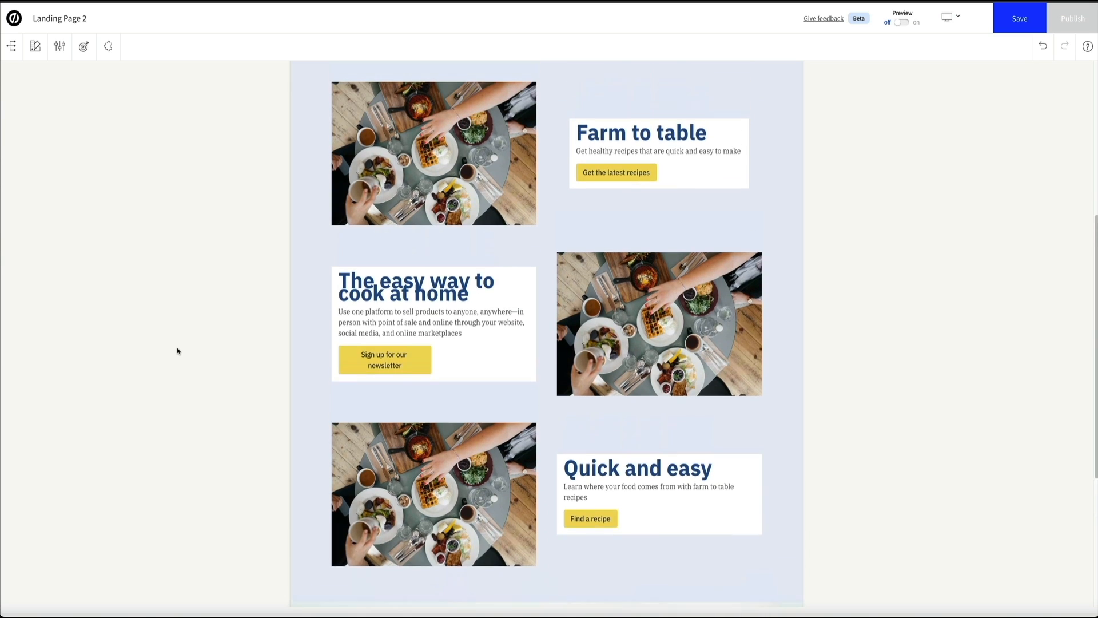
scroll(177, 350, up, 4)
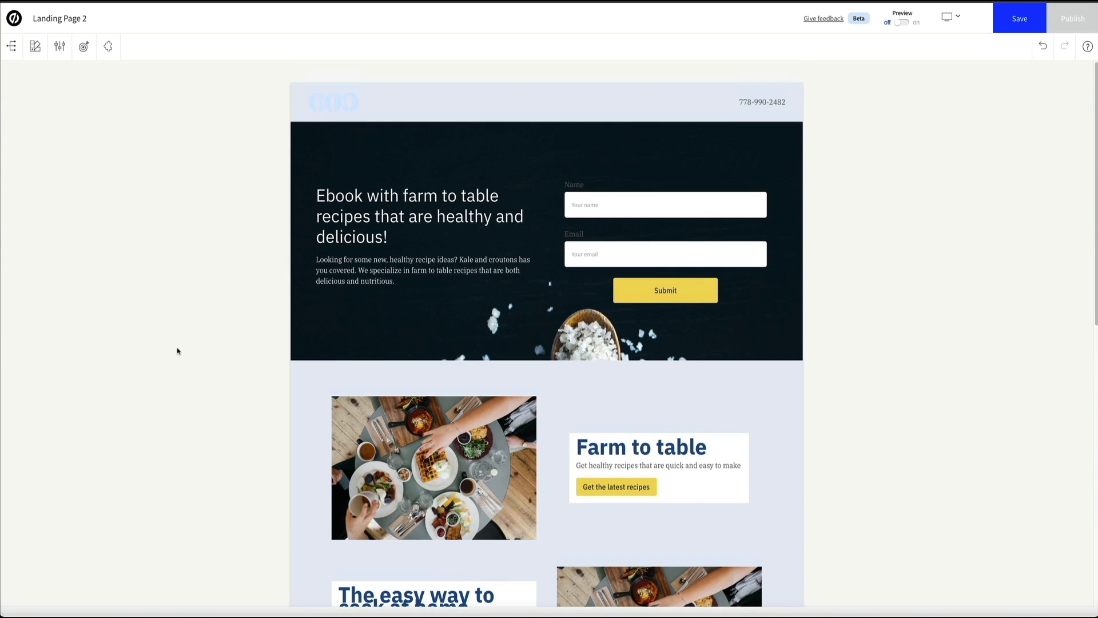
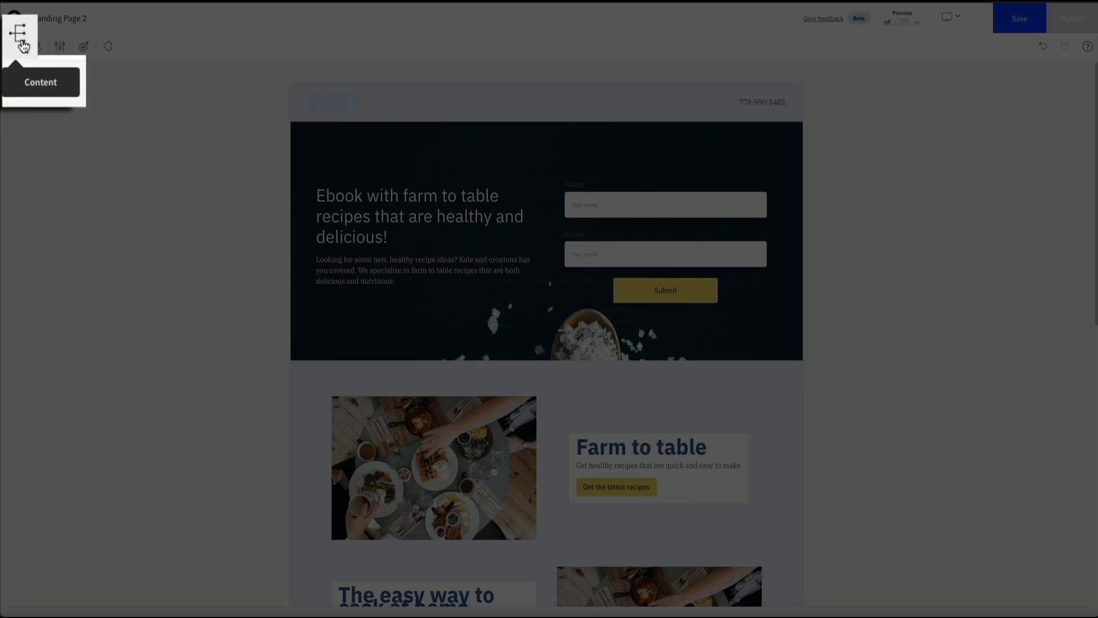
Open the page's content outline and hide the three images in the Features section.
click(12, 45)
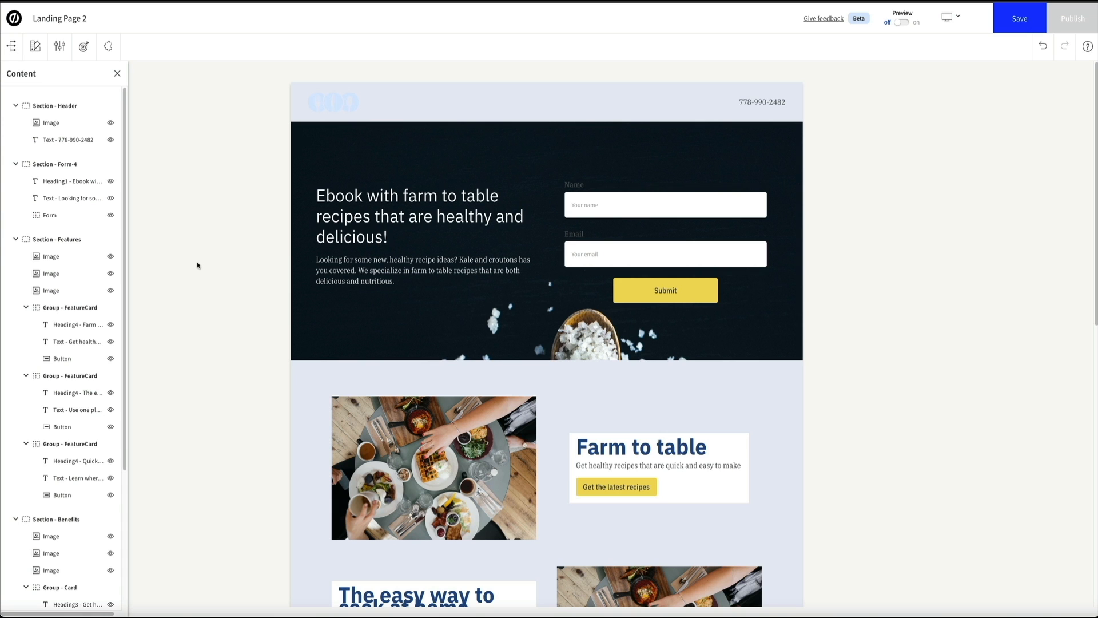
scroll(197, 266, down, 5)
scroll(197, 268, down, 1)
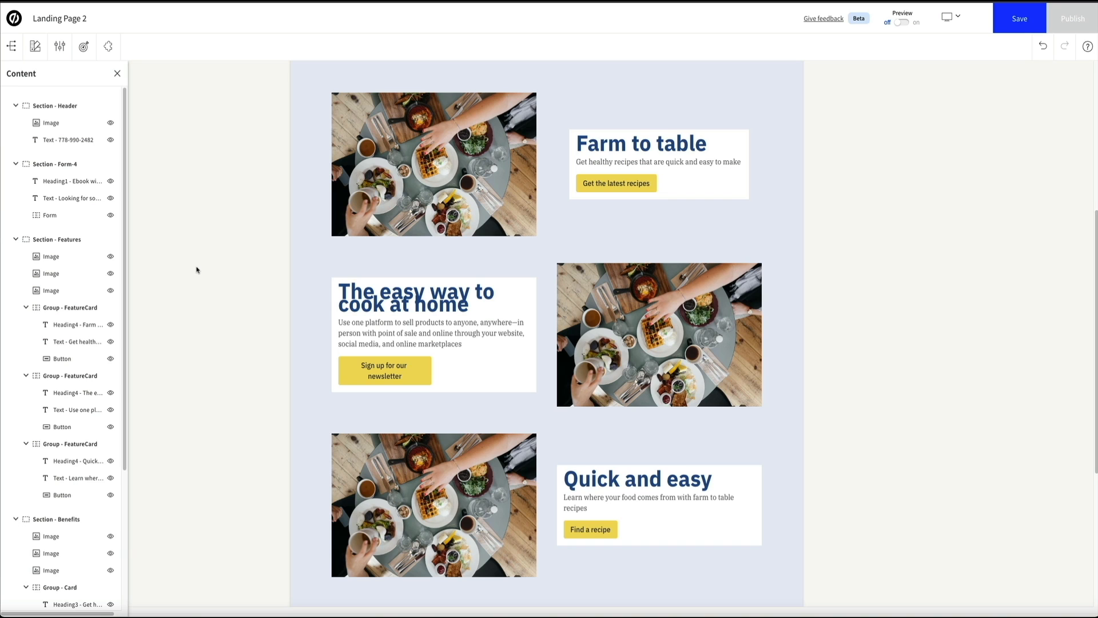
click(111, 256)
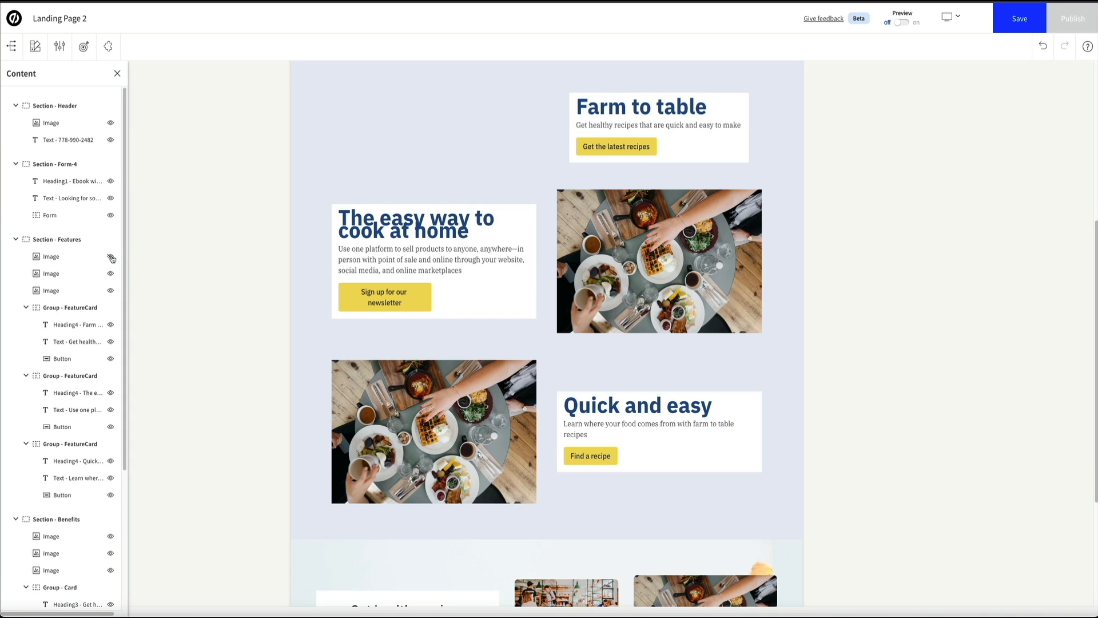
click(110, 273)
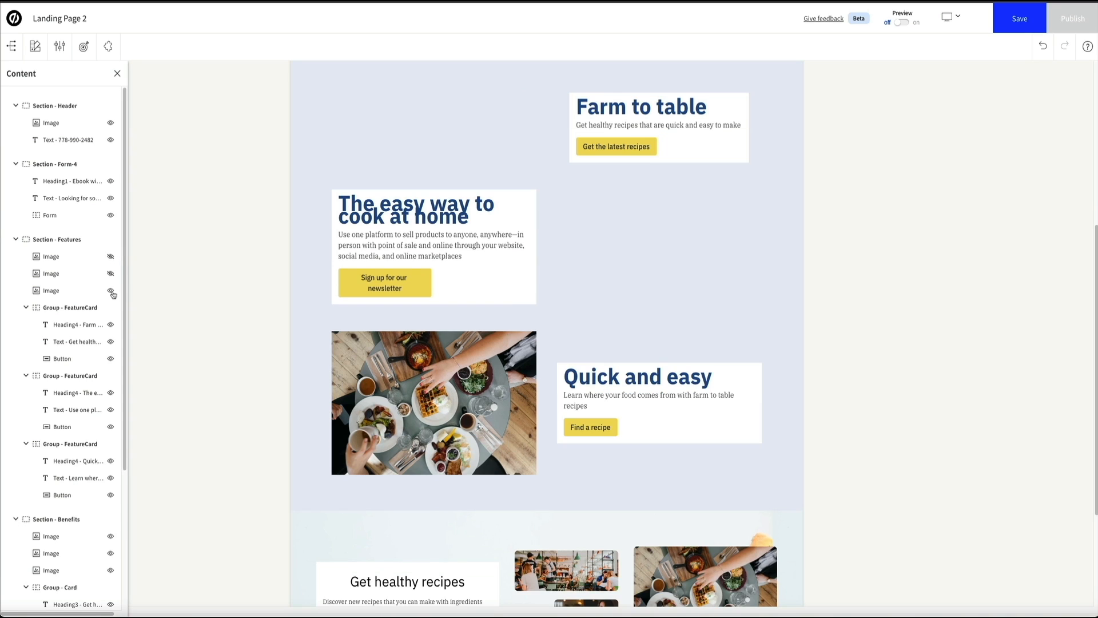
click(110, 291)
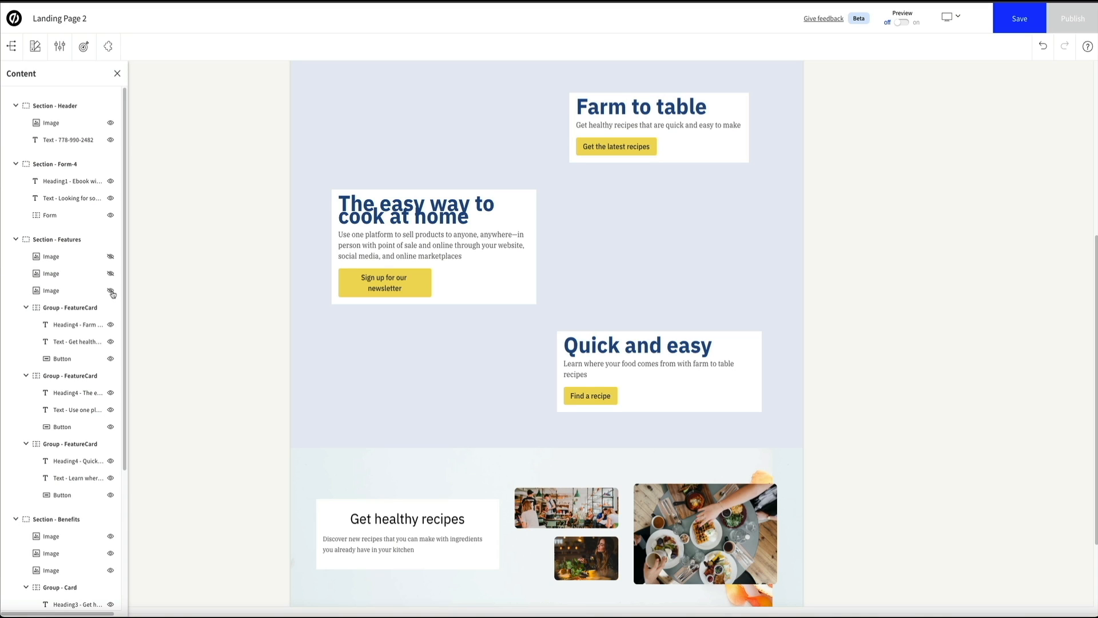
Show the three Features section images again and close the content outline.
click(110, 291)
click(111, 273)
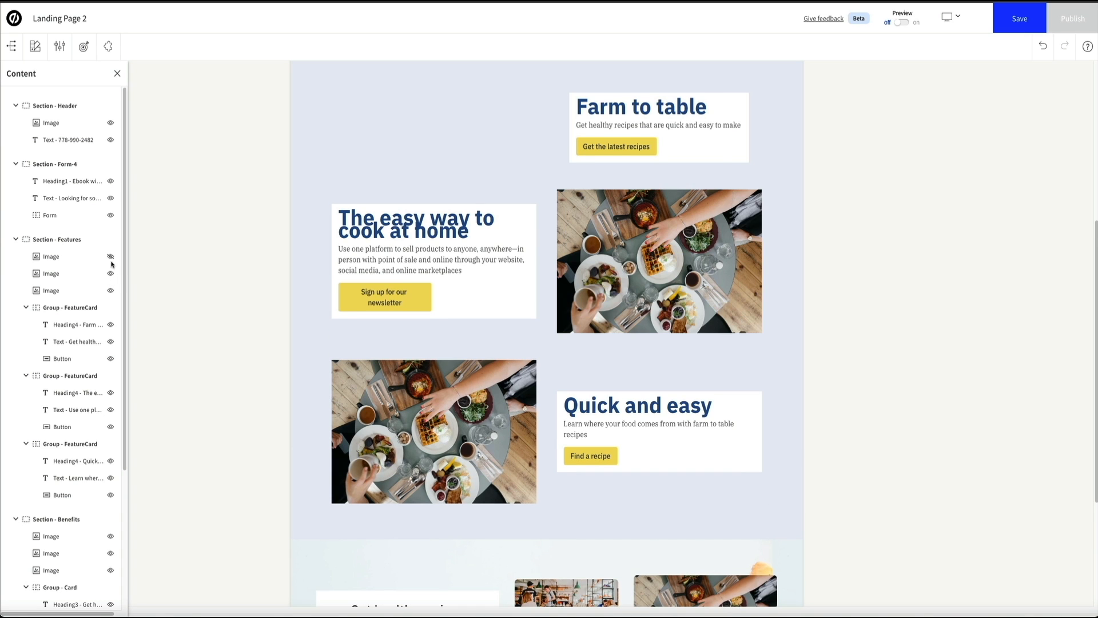
click(110, 256)
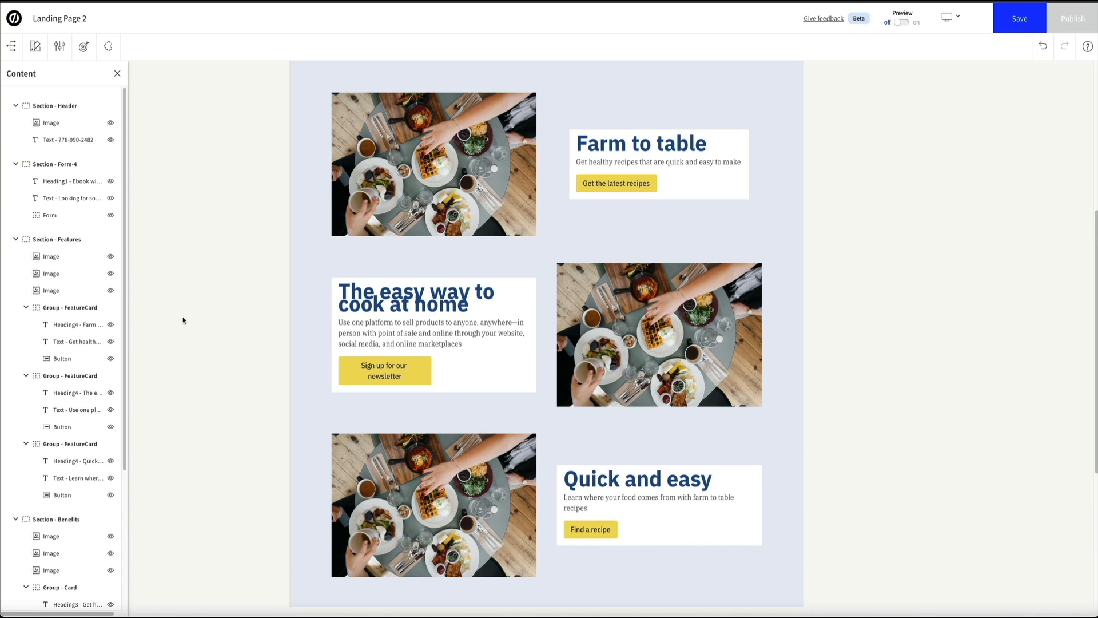
scroll(183, 320, up, 4)
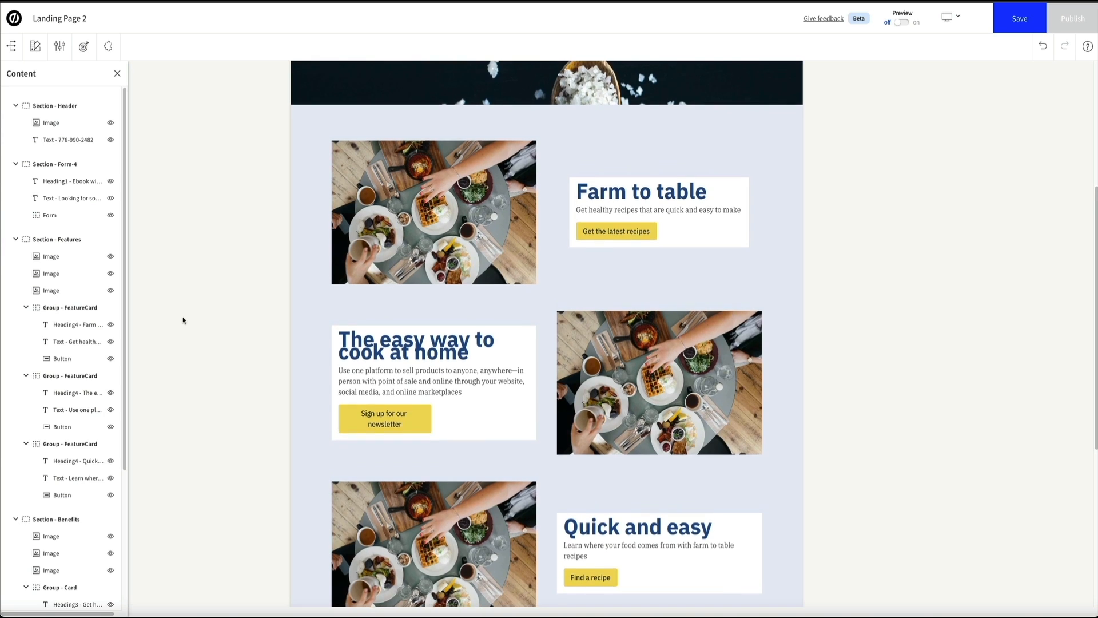
scroll(183, 320, up, 2)
click(117, 73)
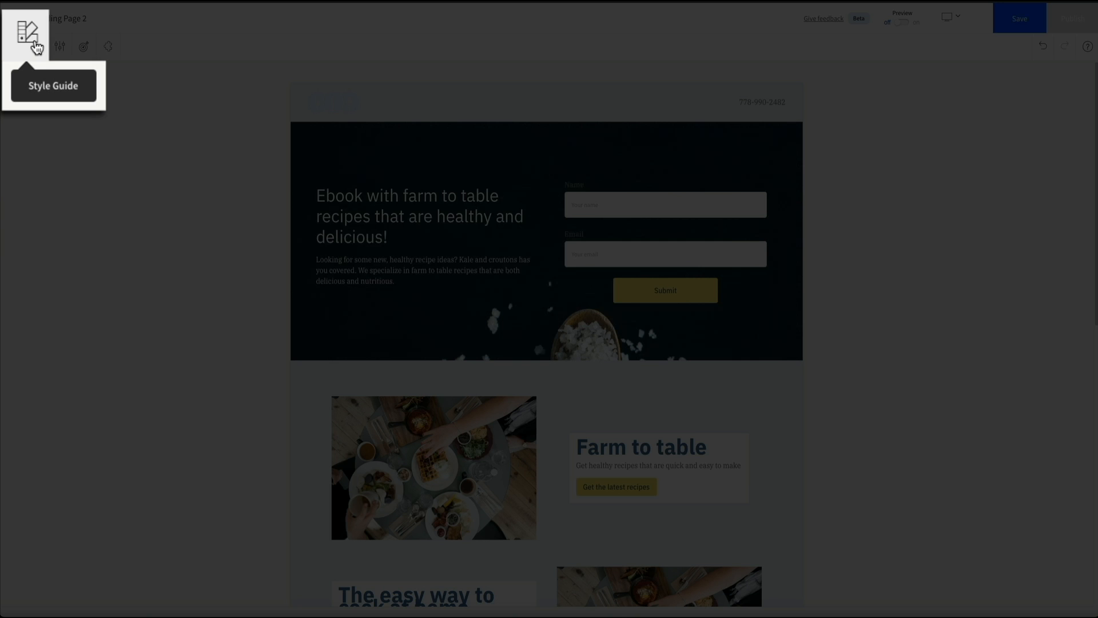
Open the heading styles in the Style Guide and set Heading 1's font family to Montserrat.
click(35, 45)
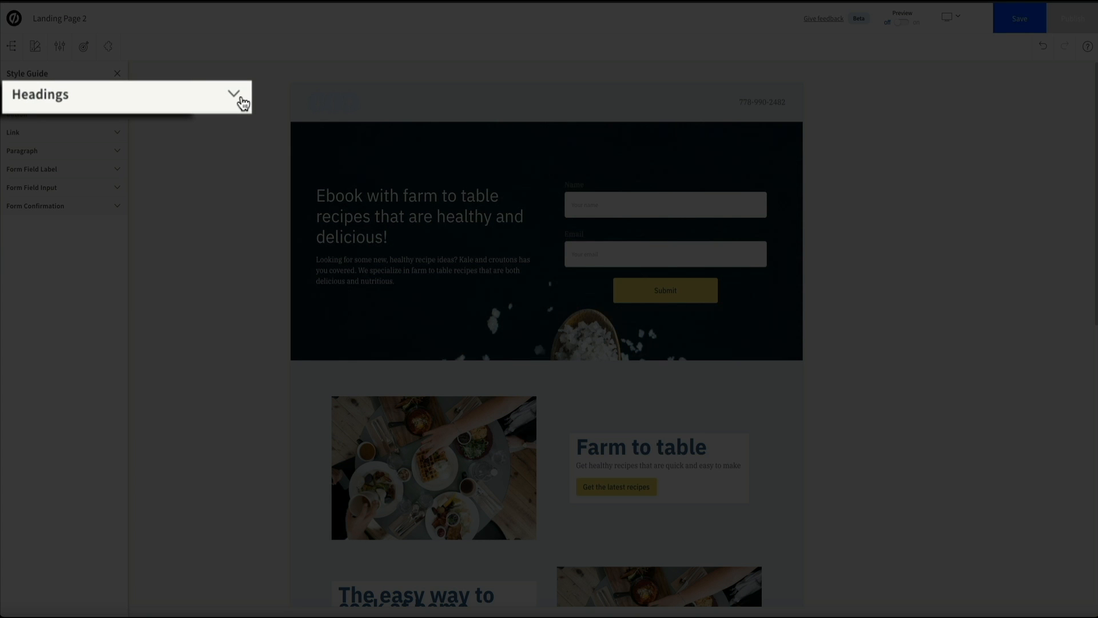
click(240, 98)
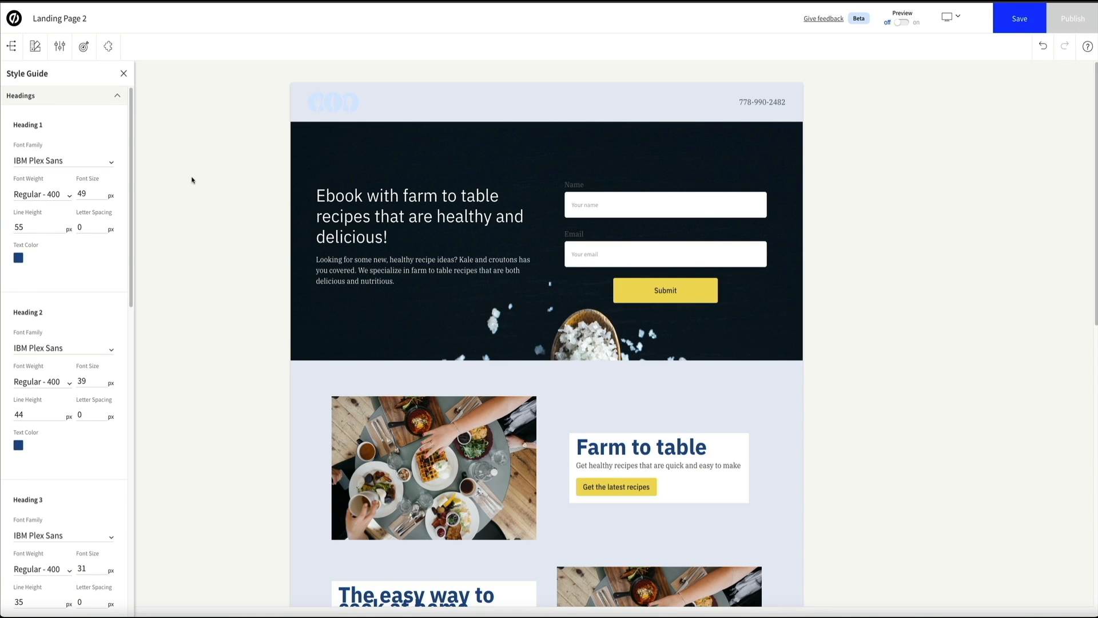
click(108, 162)
scroll(45, 259, down, 3)
scroll(45, 258, down, 2)
click(44, 258)
Set the font family of Heading 2 and Heading 3 to Montserrat.
click(110, 348)
scroll(78, 415, down, 3)
scroll(78, 414, up, 3)
click(76, 417)
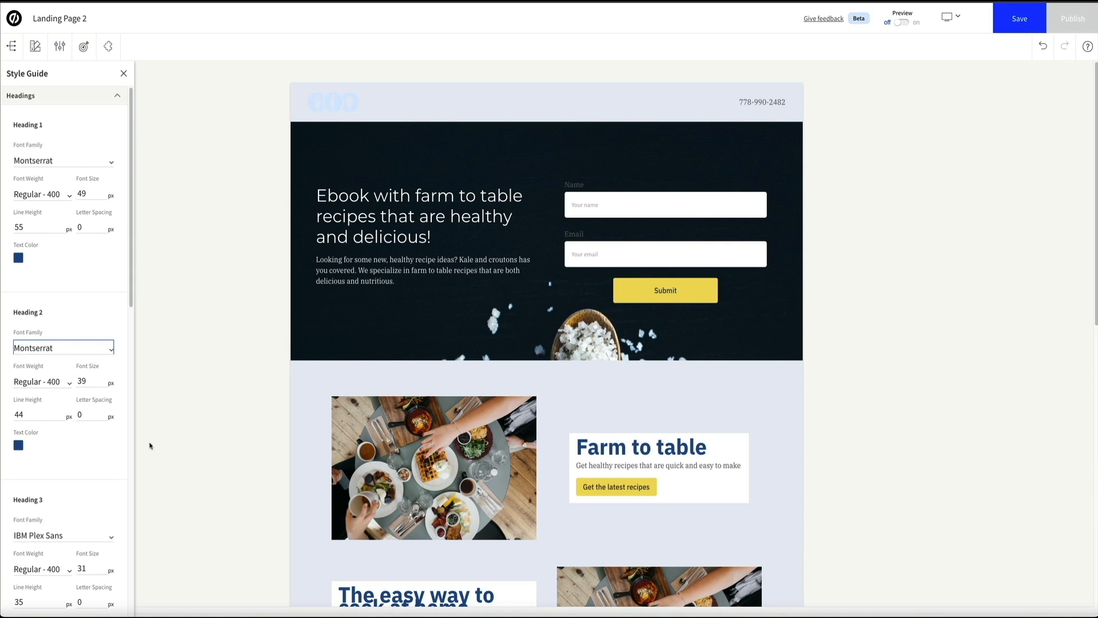
scroll(68, 401, down, 3)
click(111, 379)
scroll(85, 435, down, 3)
click(86, 436)
Set the font family of Heading 4 and Heading 5 to Montserrat.
scroll(86, 436, down, 3)
click(108, 385)
scroll(86, 455, down, 3)
click(86, 458)
scroll(86, 457, down, 2)
scroll(85, 458, down, 2)
click(109, 293)
scroll(81, 368, down, 3)
click(80, 363)
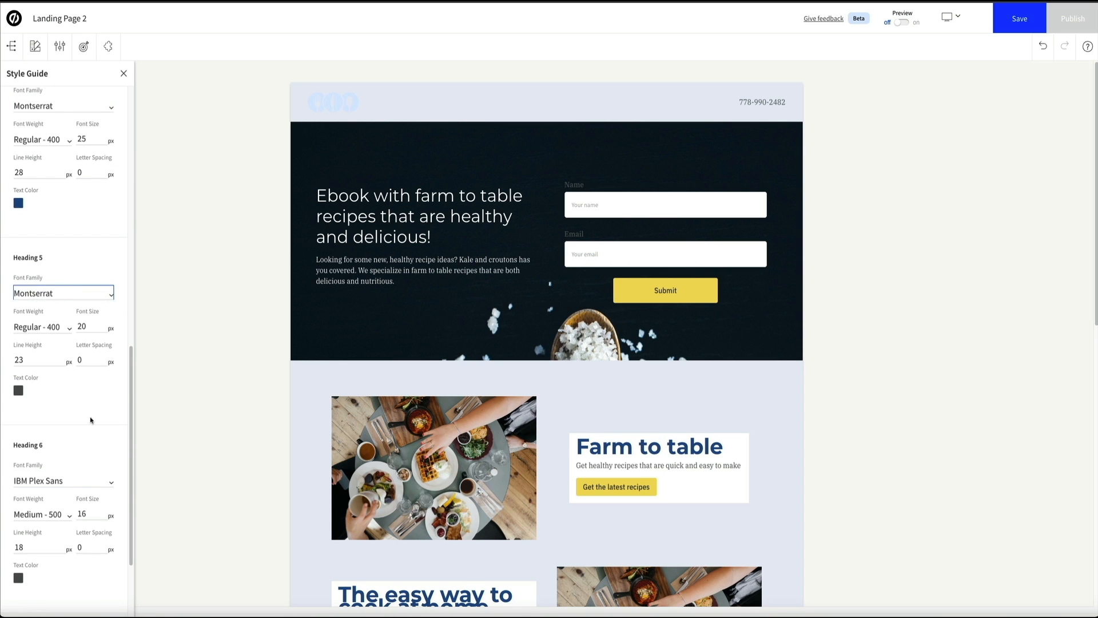
Set Heading 6's font family to Montserrat in the Style Guide.
scroll(78, 361, down, 2)
click(110, 361)
scroll(69, 458, down, 3)
scroll(72, 436, down, 2)
click(88, 440)
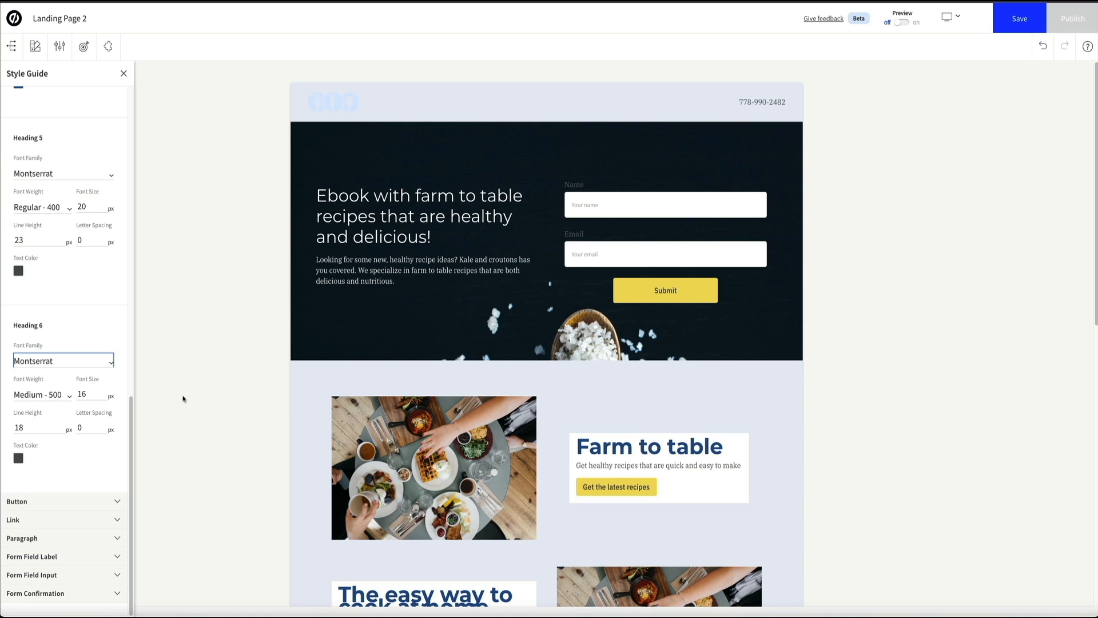
Check the heading font across all page sections down to the footer.
scroll(194, 403, down, 2)
scroll(193, 403, down, 9)
scroll(194, 406, down, 2)
scroll(193, 406, up, 5)
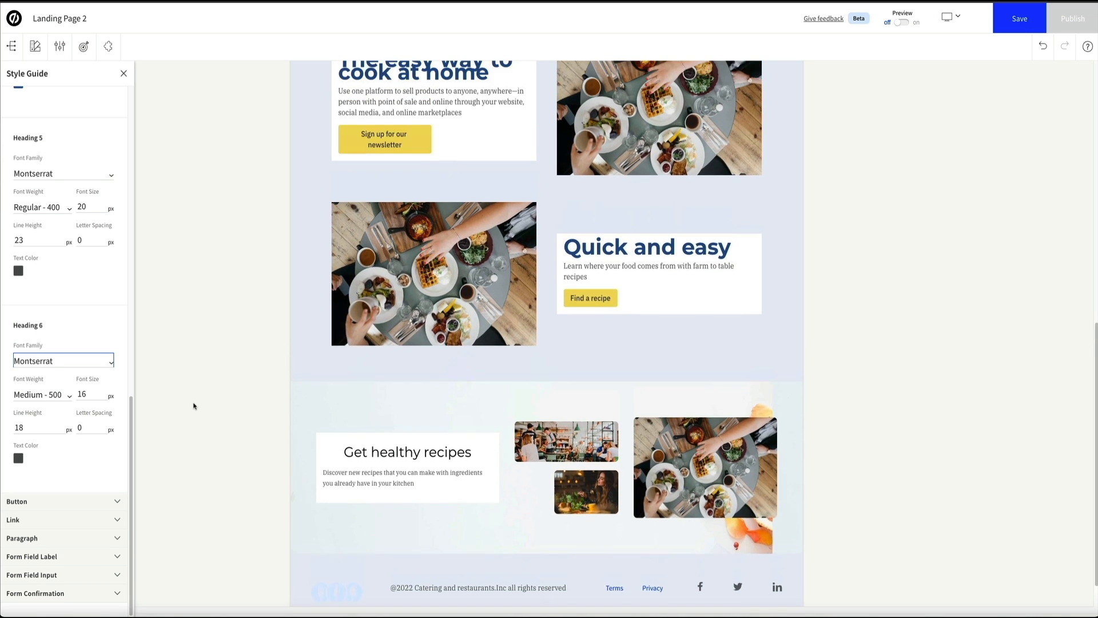
scroll(193, 406, up, 1)
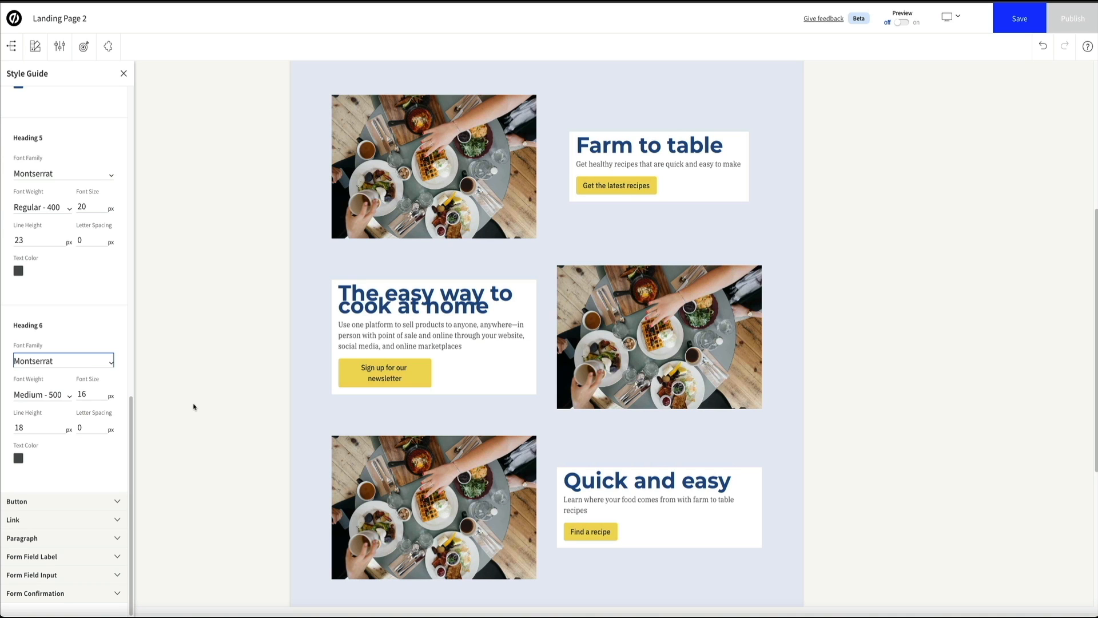
scroll(193, 406, up, 7)
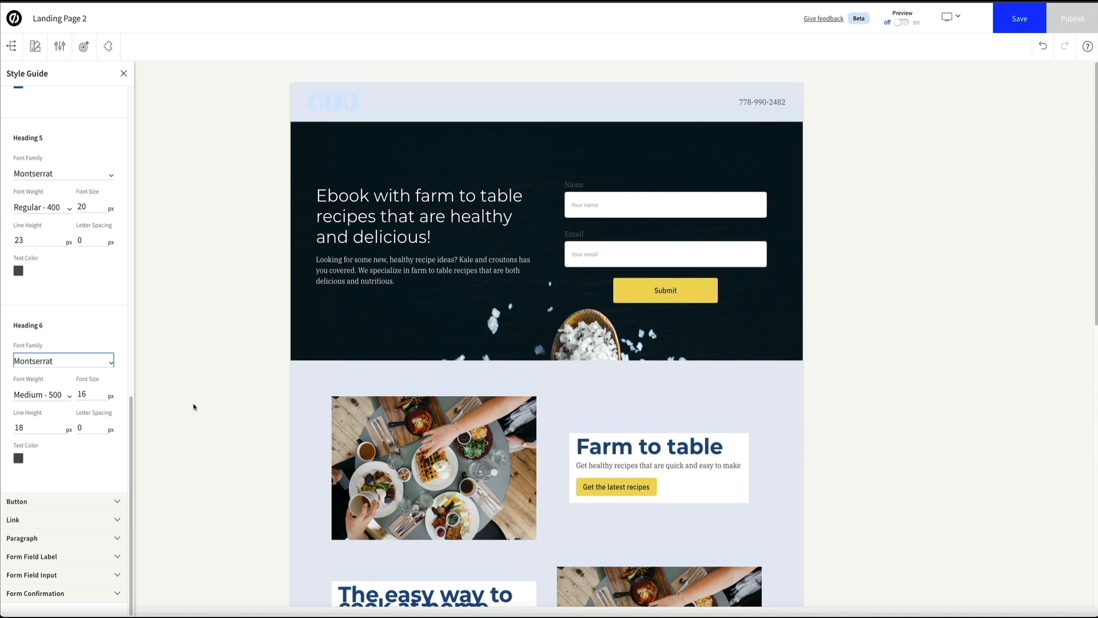
Try red, green, purple and light green as the page's background color in Page Settings.
click(125, 73)
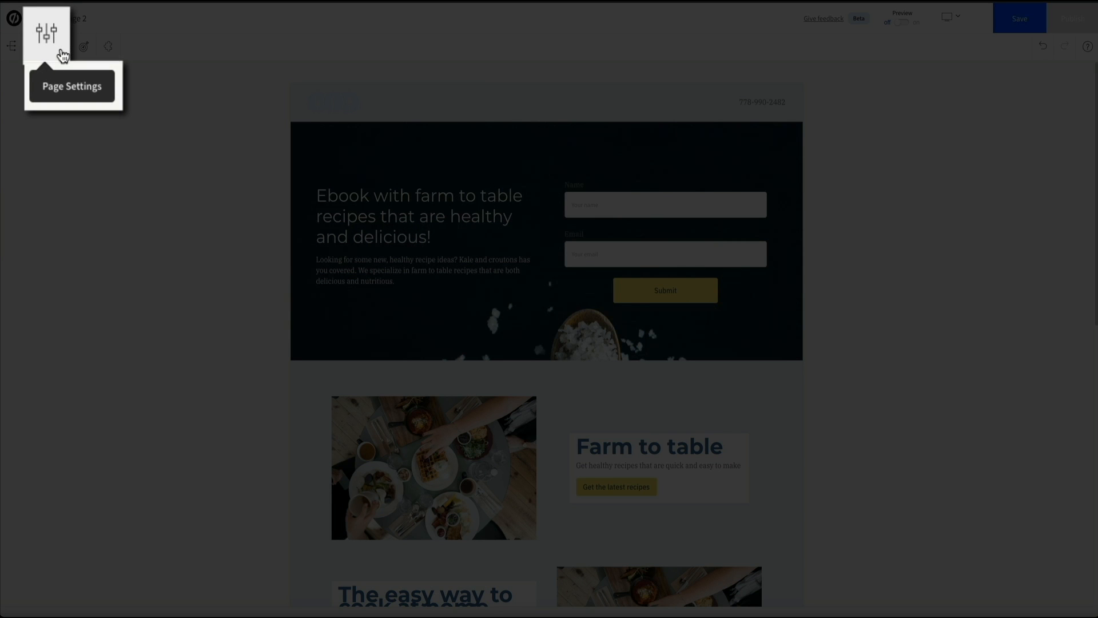
click(63, 54)
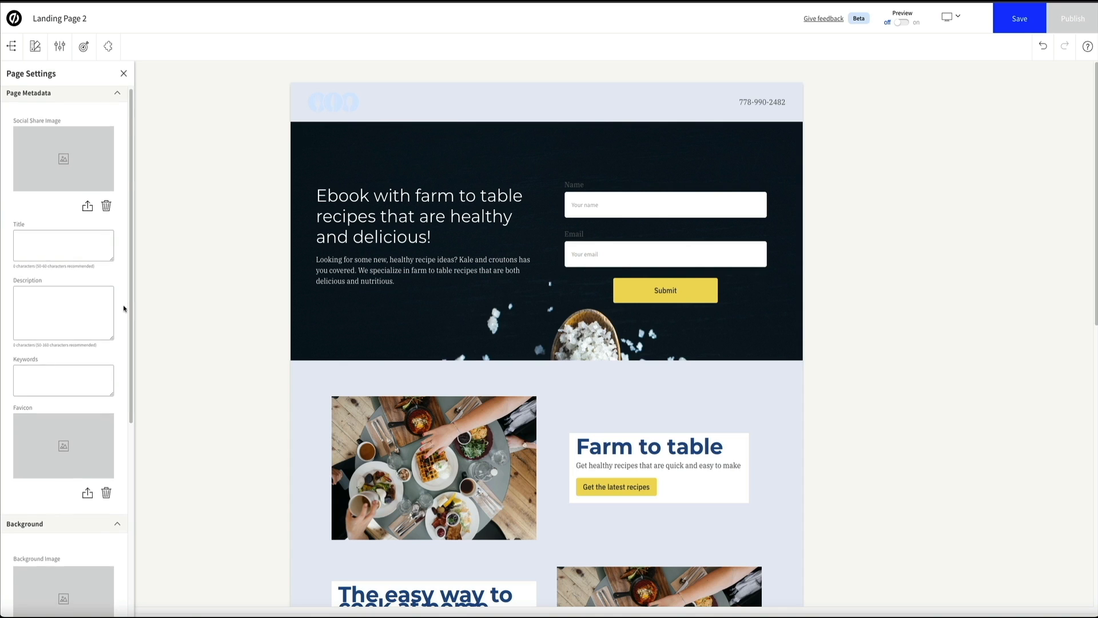
scroll(124, 308, down, 5)
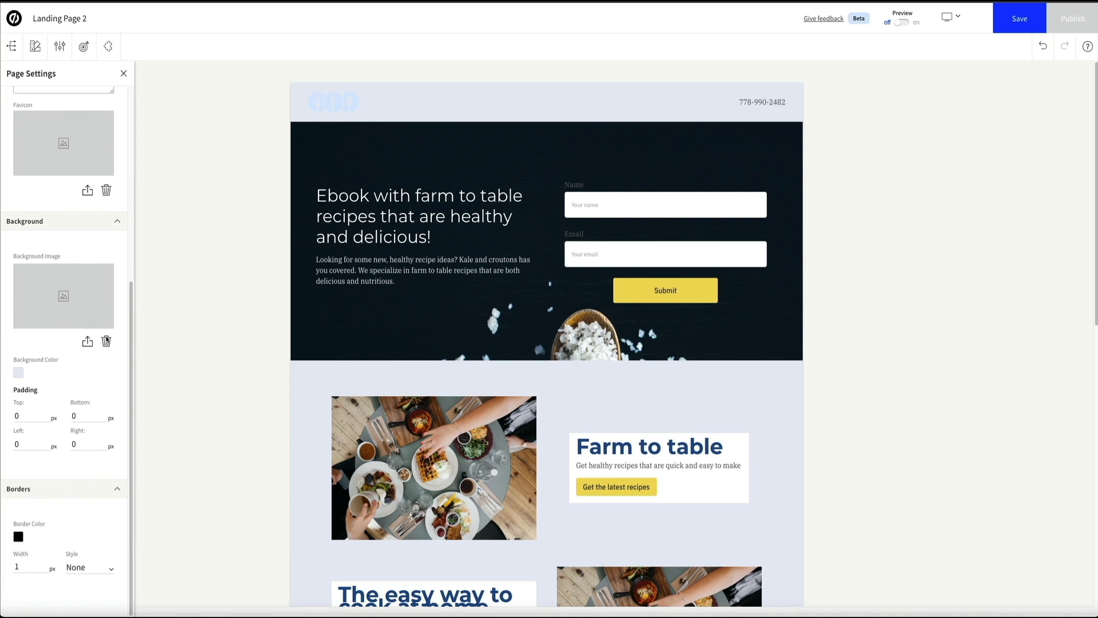
click(18, 373)
click(34, 420)
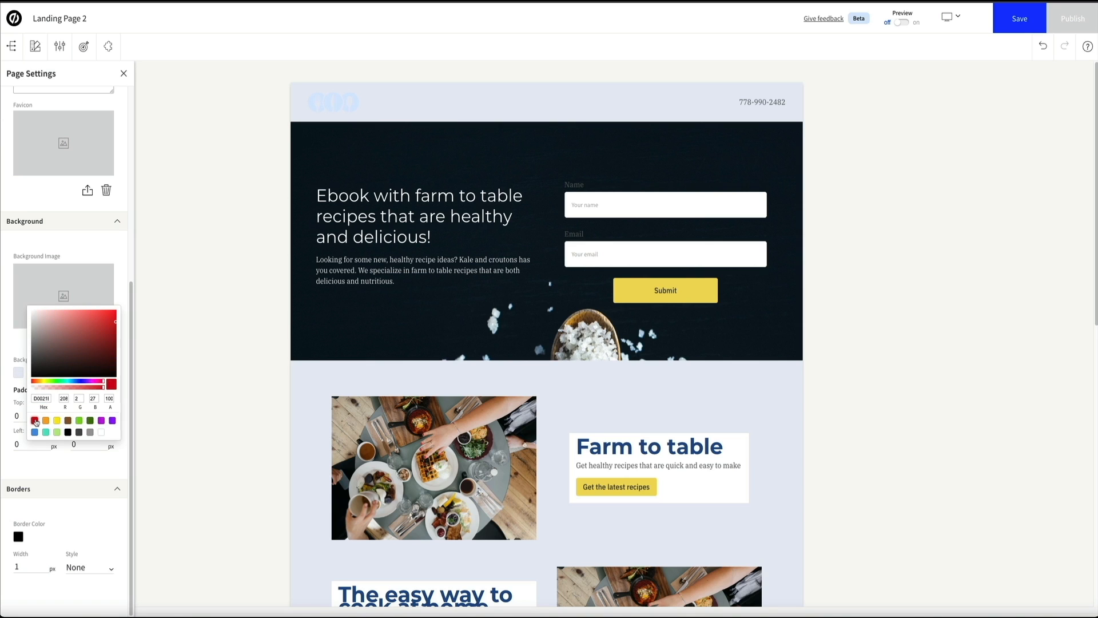
click(79, 422)
click(101, 420)
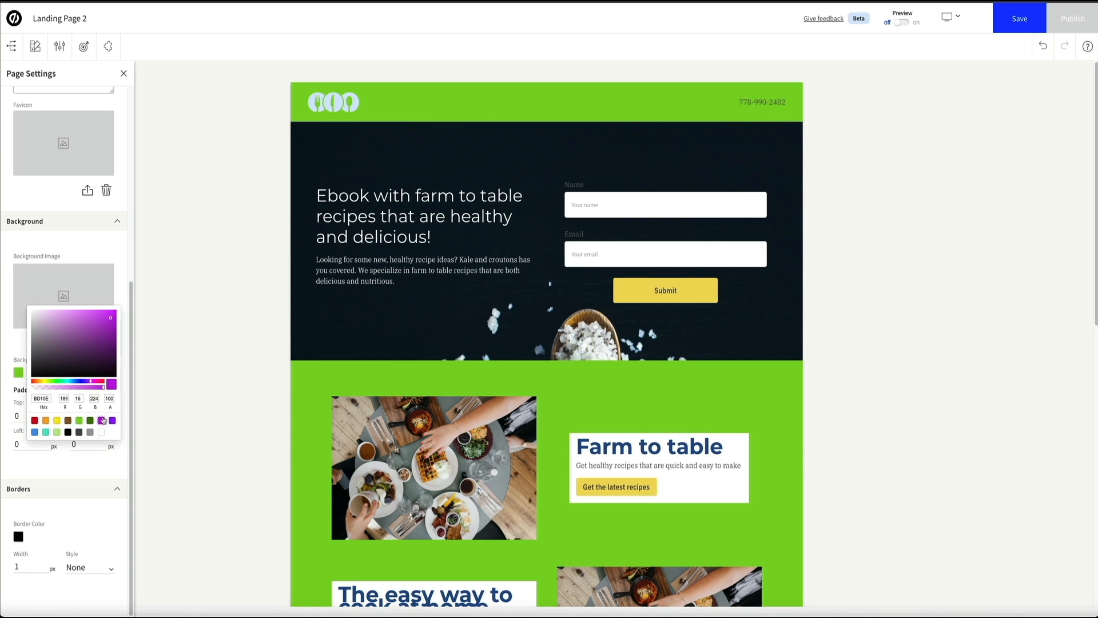
click(57, 431)
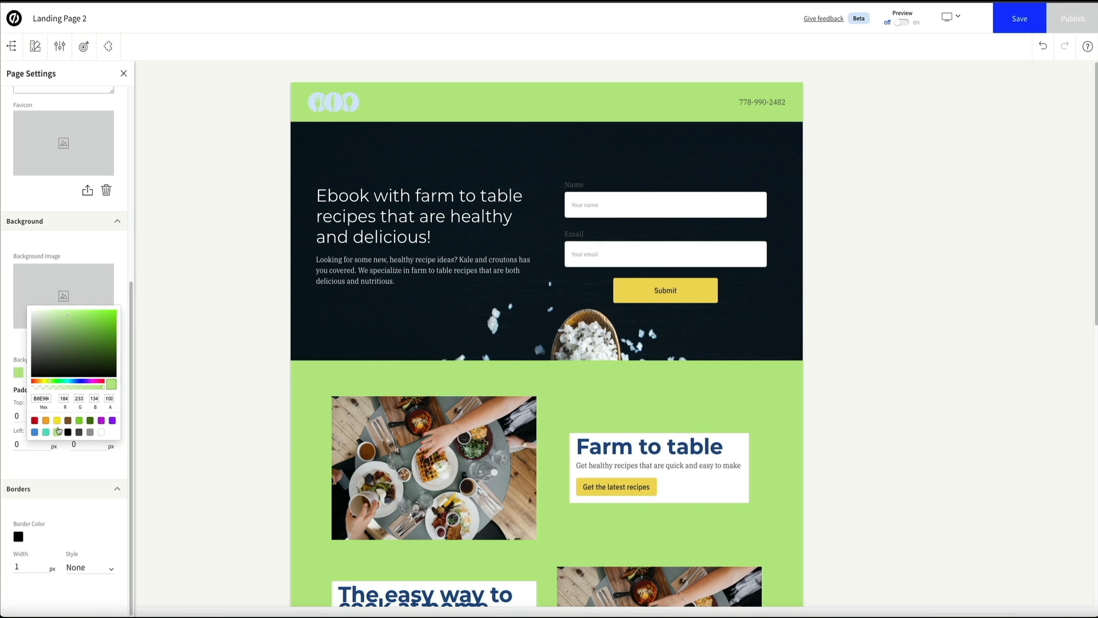
click(122, 279)
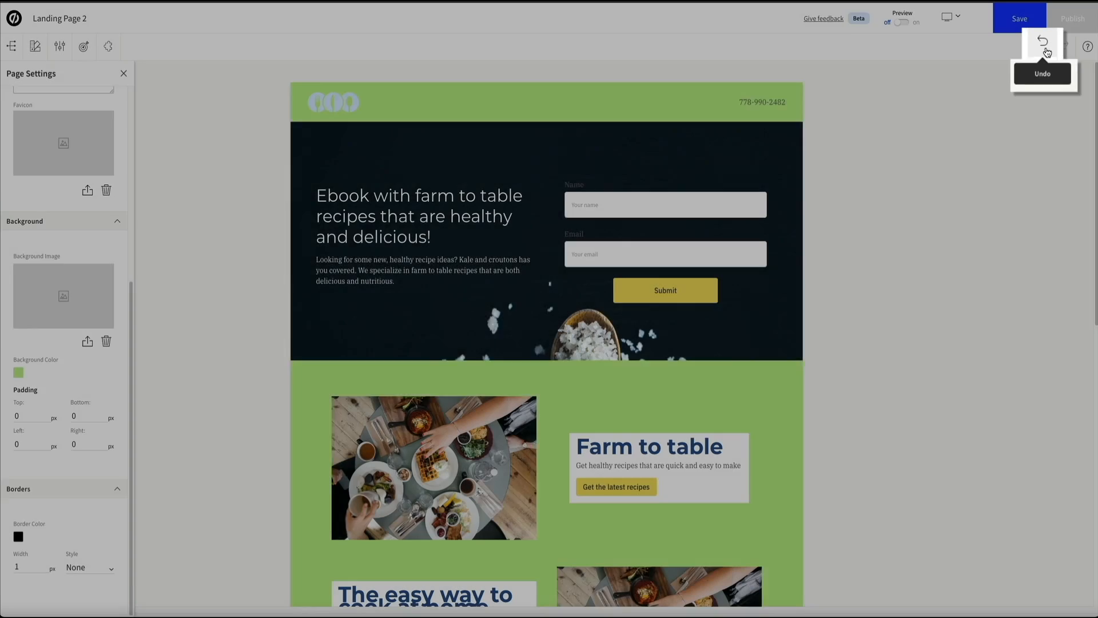
Undo all of the trial page background color changes and close the page settings.
click(1044, 50)
click(1045, 50)
click(1045, 50)
click(1045, 50)
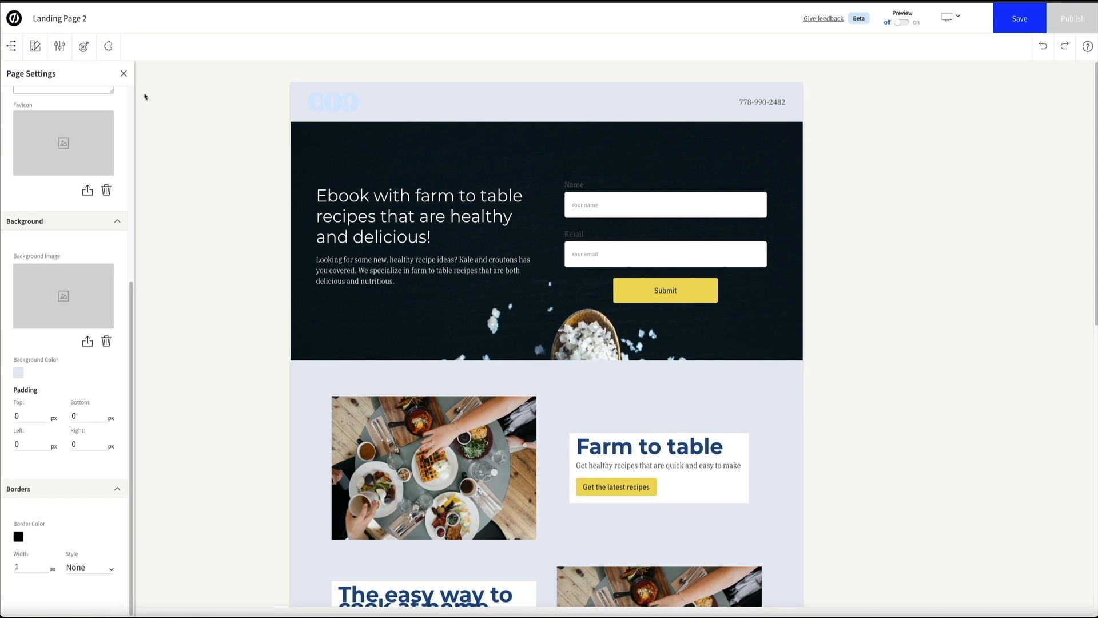
click(123, 74)
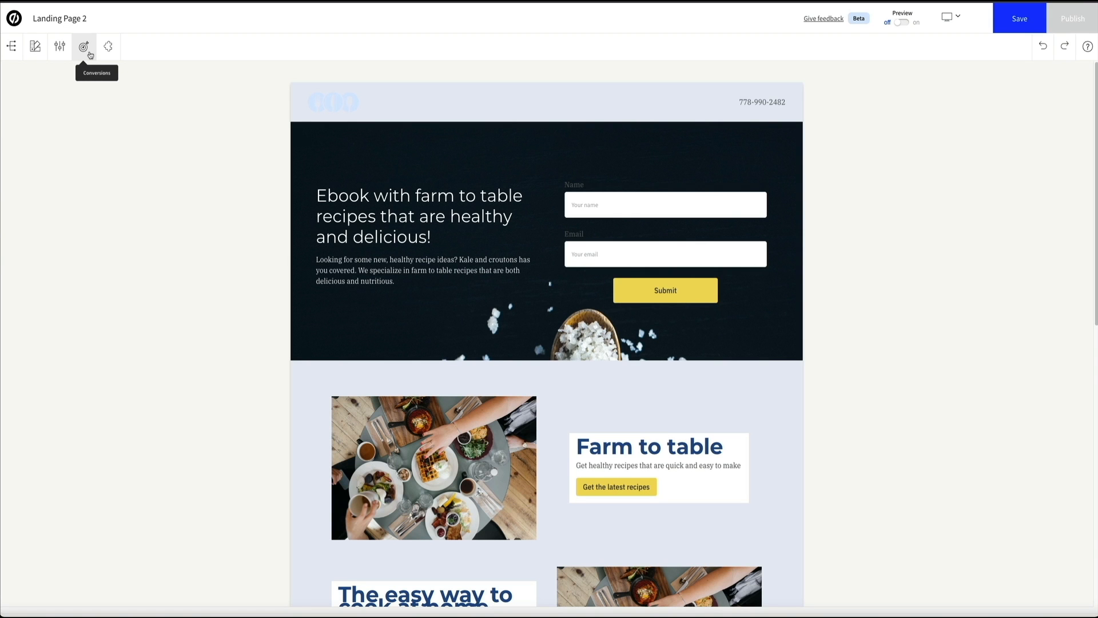
Review which page elements are tracked as conversions and which apps are available or installed.
click(89, 53)
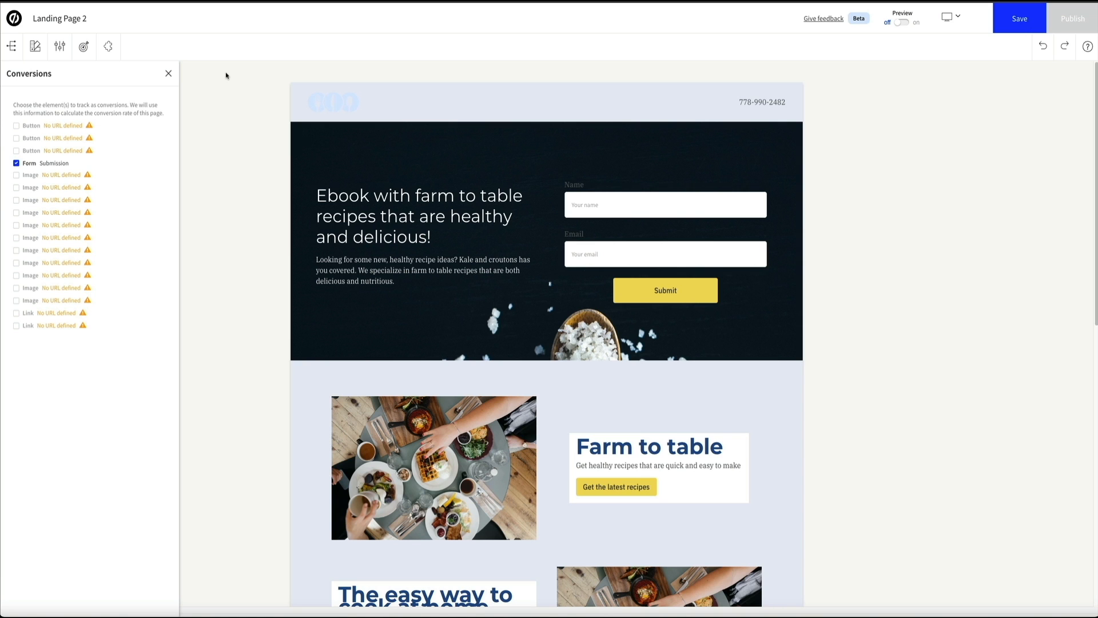
click(169, 73)
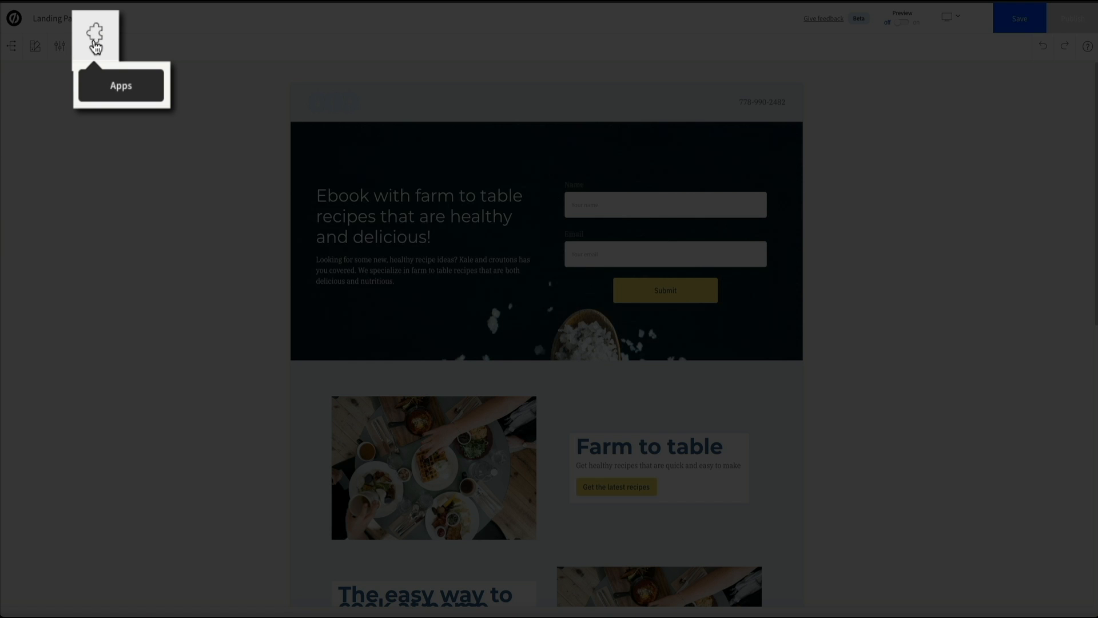
click(108, 46)
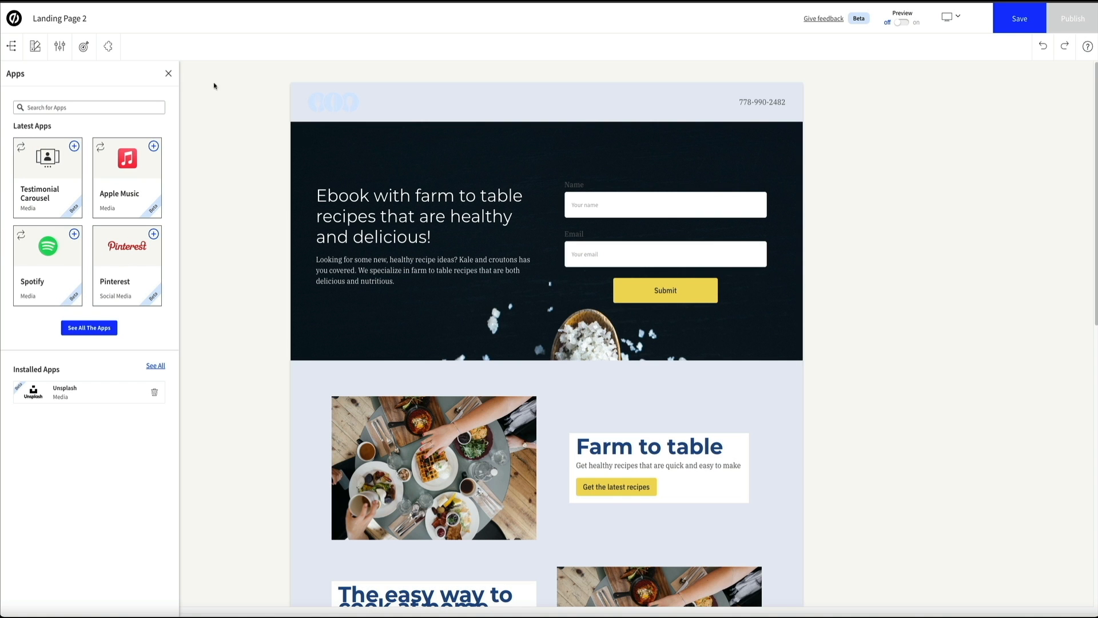
click(168, 74)
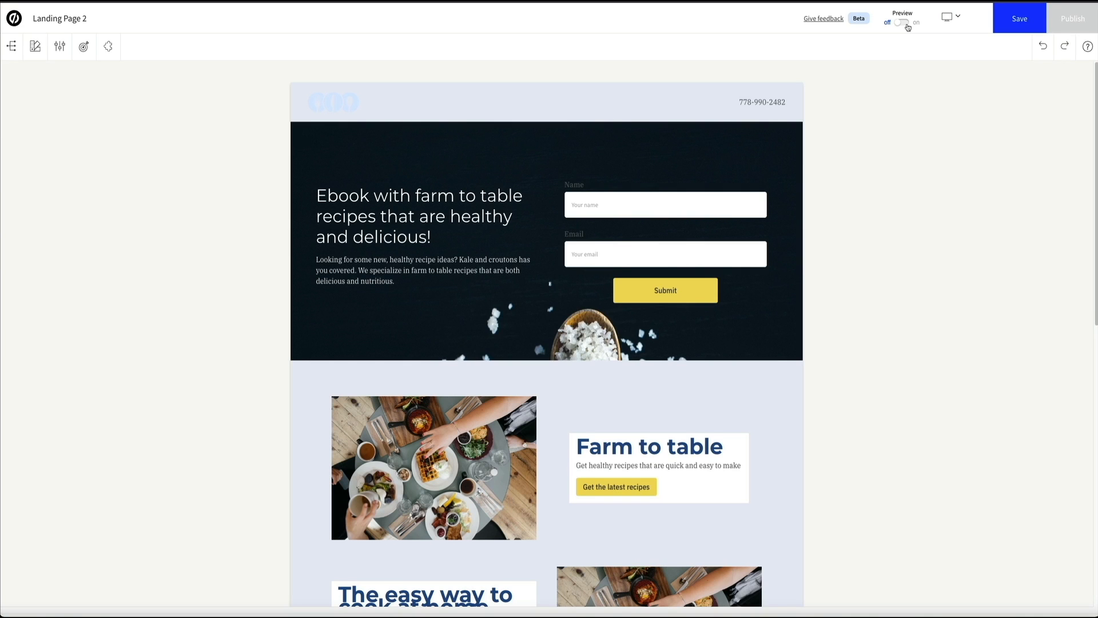
Preview the landing page in desktop size and check it from the header down to the footer.
click(905, 22)
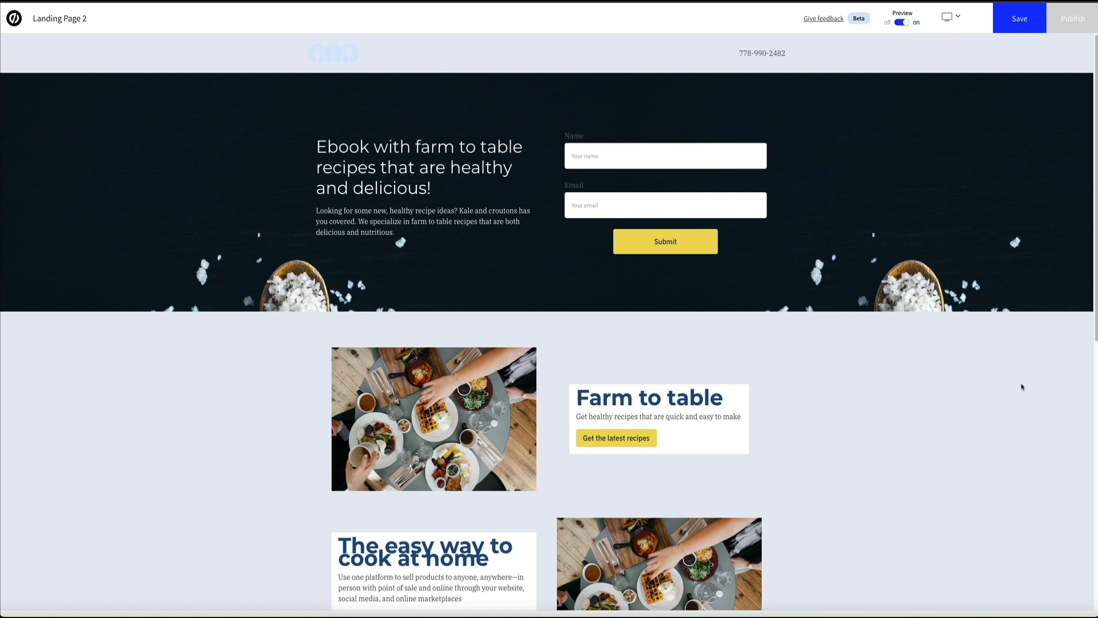
scroll(1014, 400, down, 3)
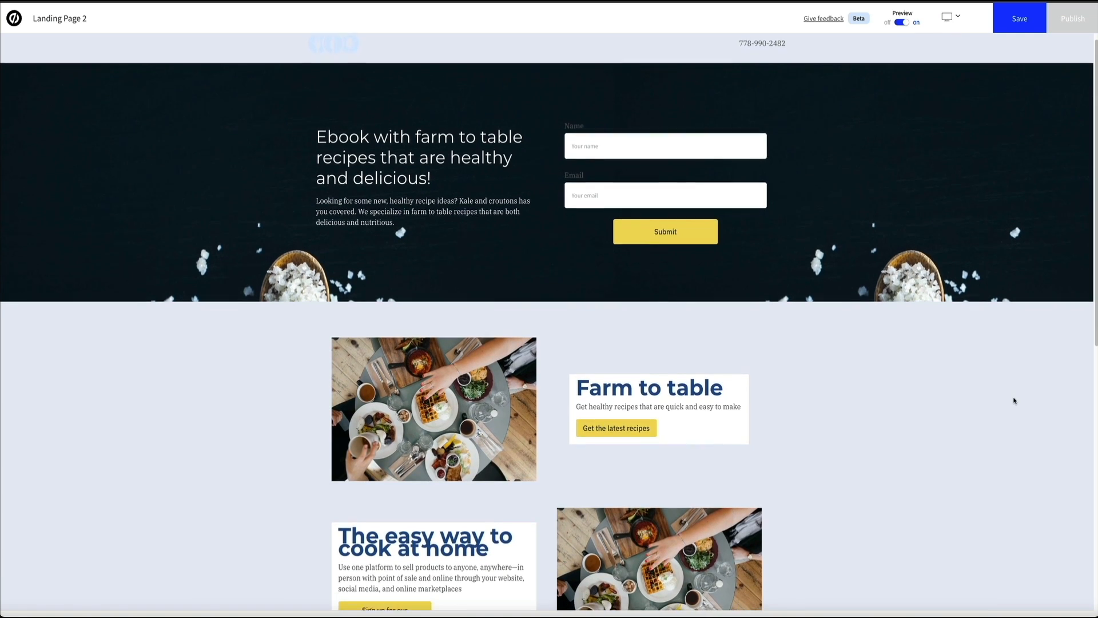
scroll(1014, 401, down, 10)
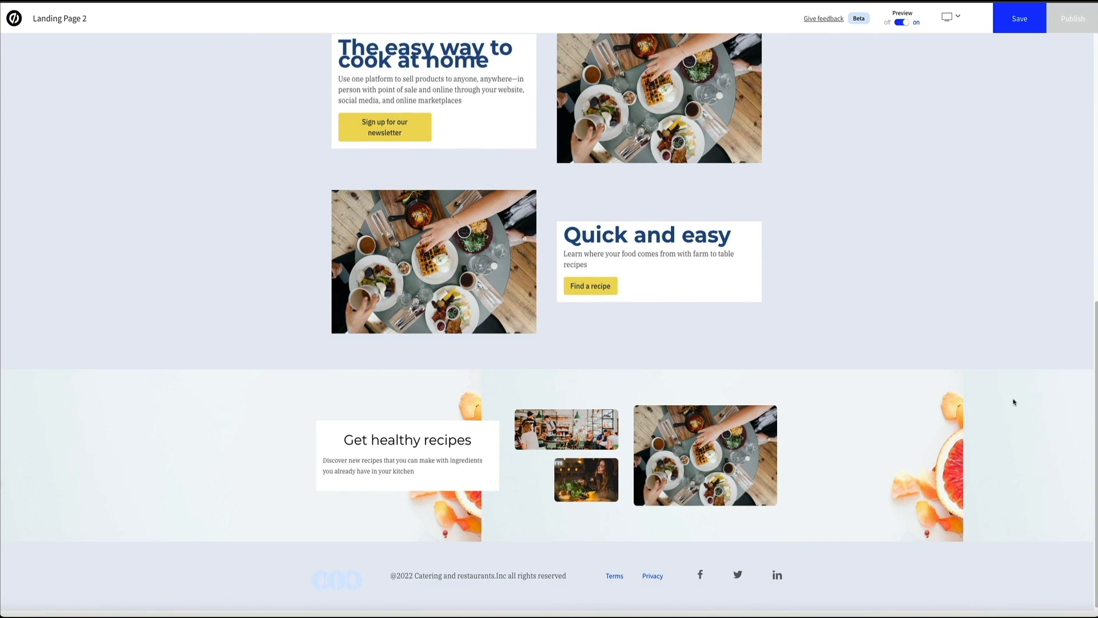
scroll(1014, 401, up, 2)
scroll(1014, 400, up, 11)
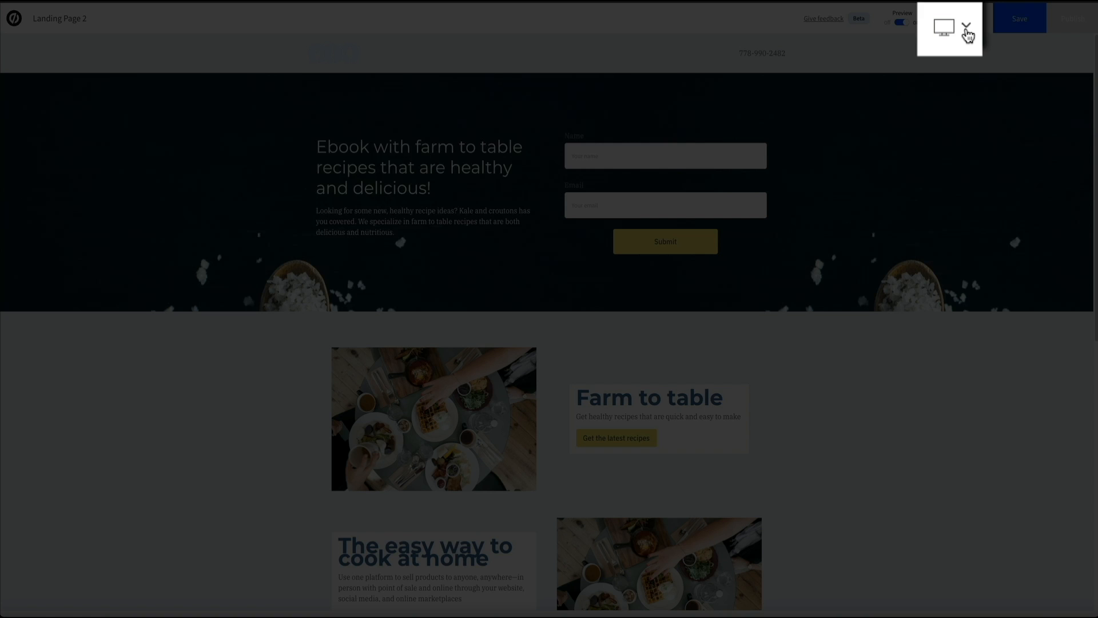
Switch the preview to tablet size and check the layout of every section down to the footer.
click(967, 29)
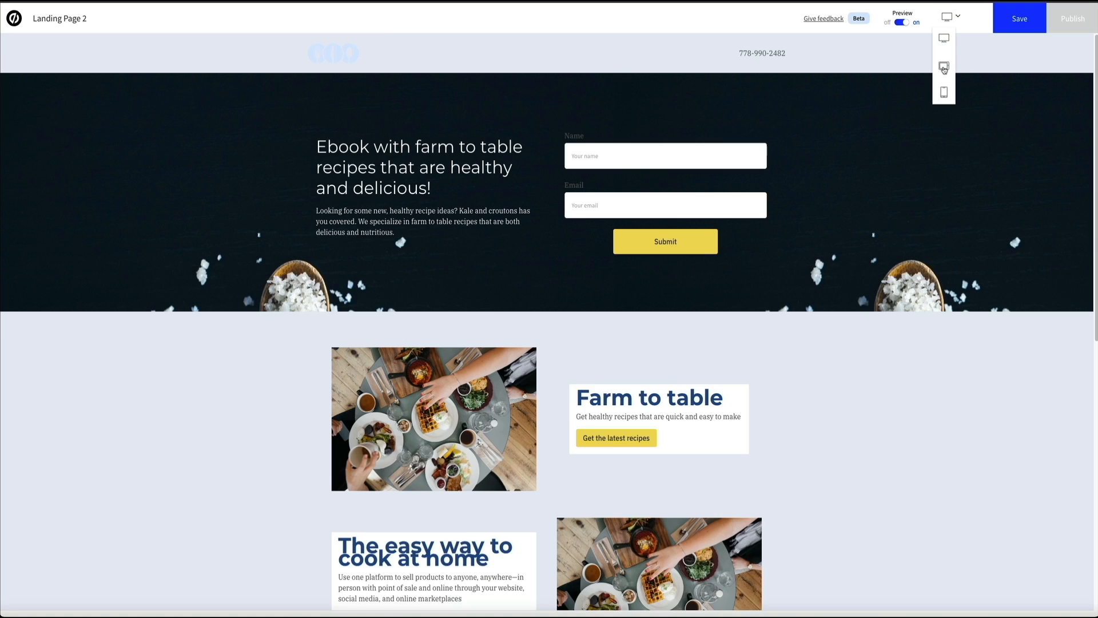
click(945, 67)
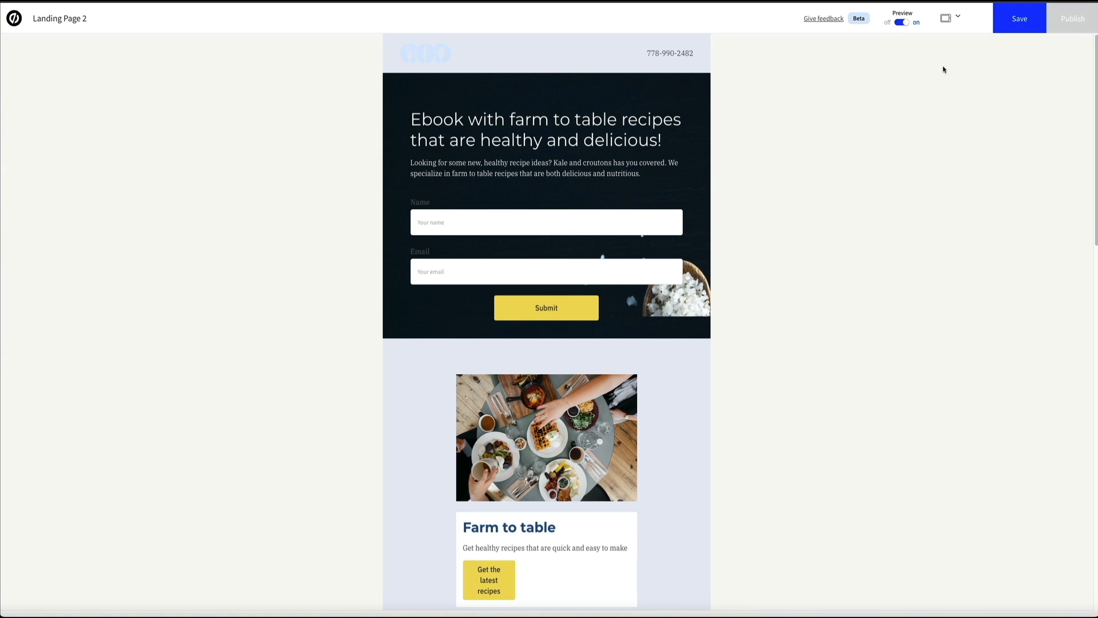
scroll(669, 326, down, 4)
scroll(669, 328, down, 10)
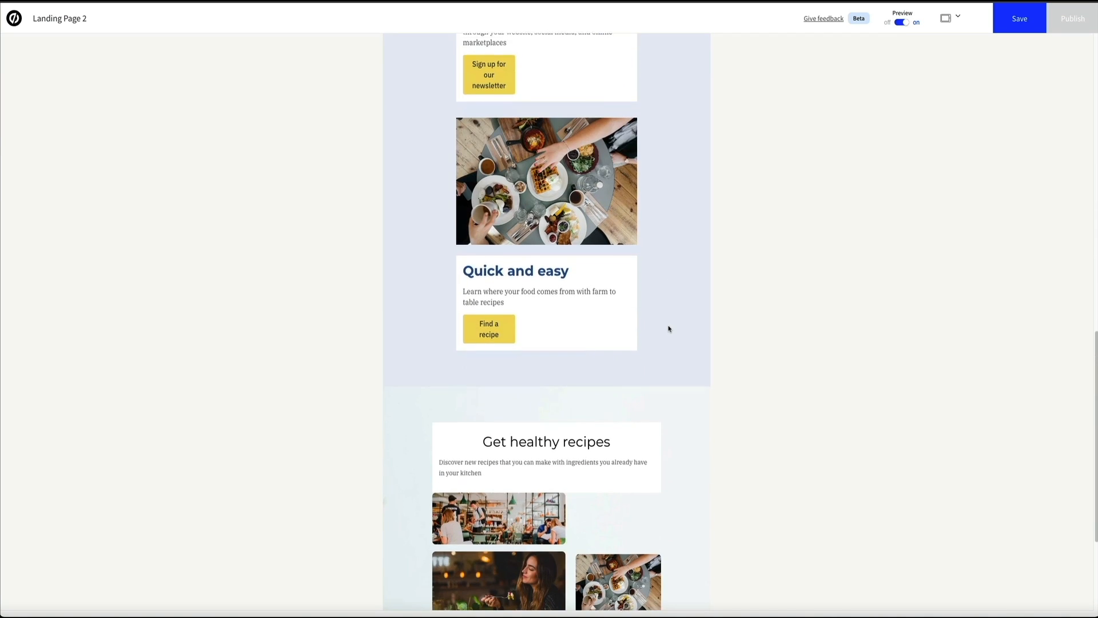
scroll(669, 328, down, 3)
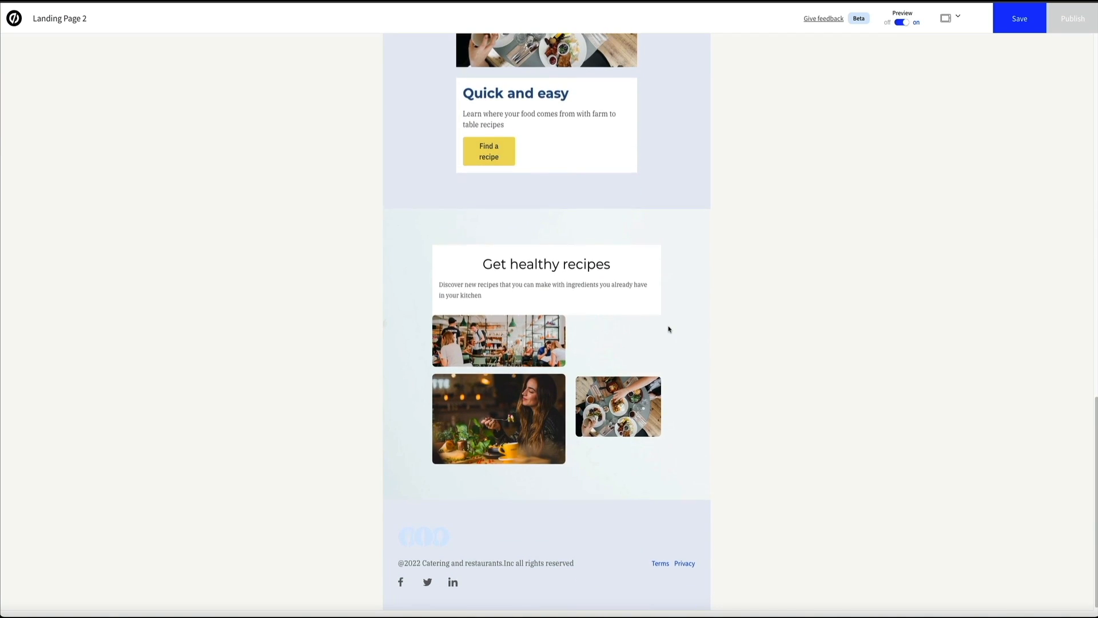
scroll(669, 329, up, 3)
scroll(669, 329, up, 10)
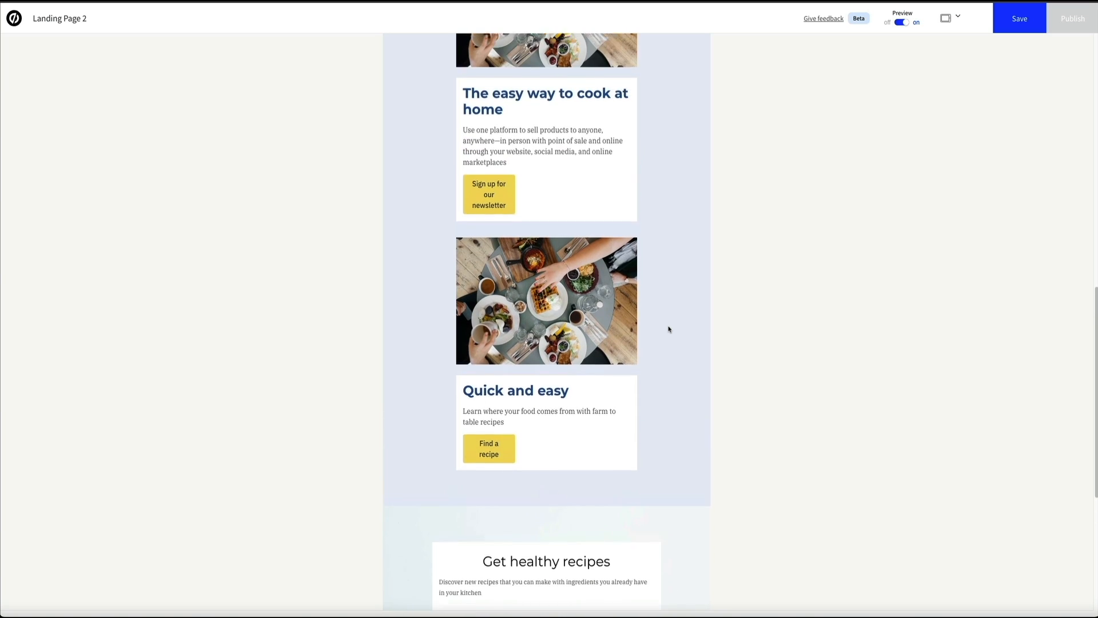
scroll(667, 329, up, 2)
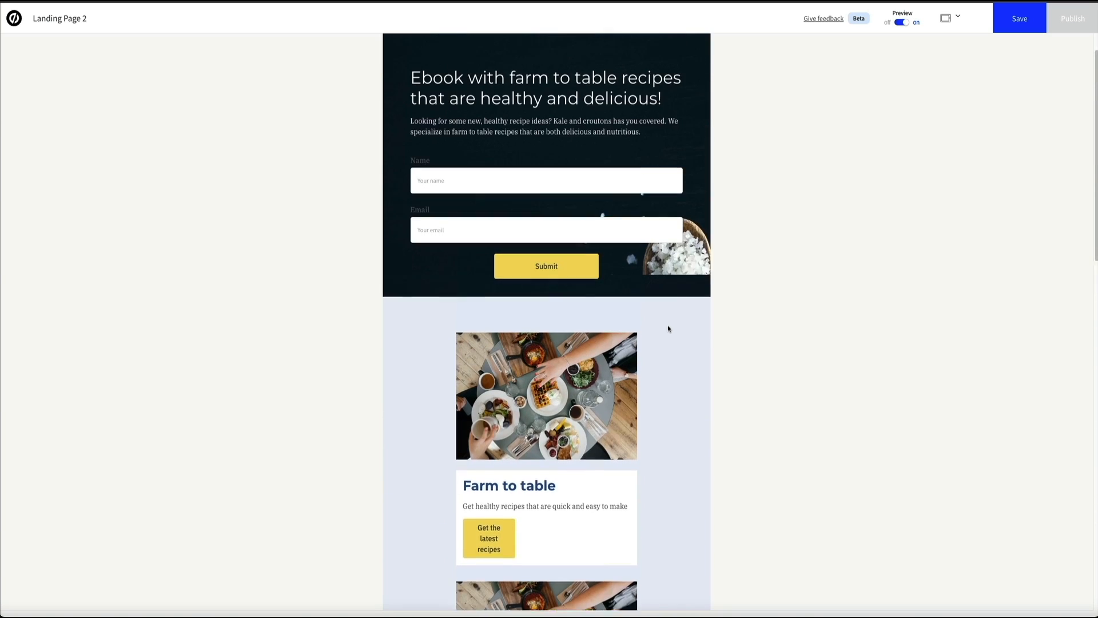
Switch the preview to mobile size, check all sections down to the footer, and return to editing in mobile view.
click(957, 18)
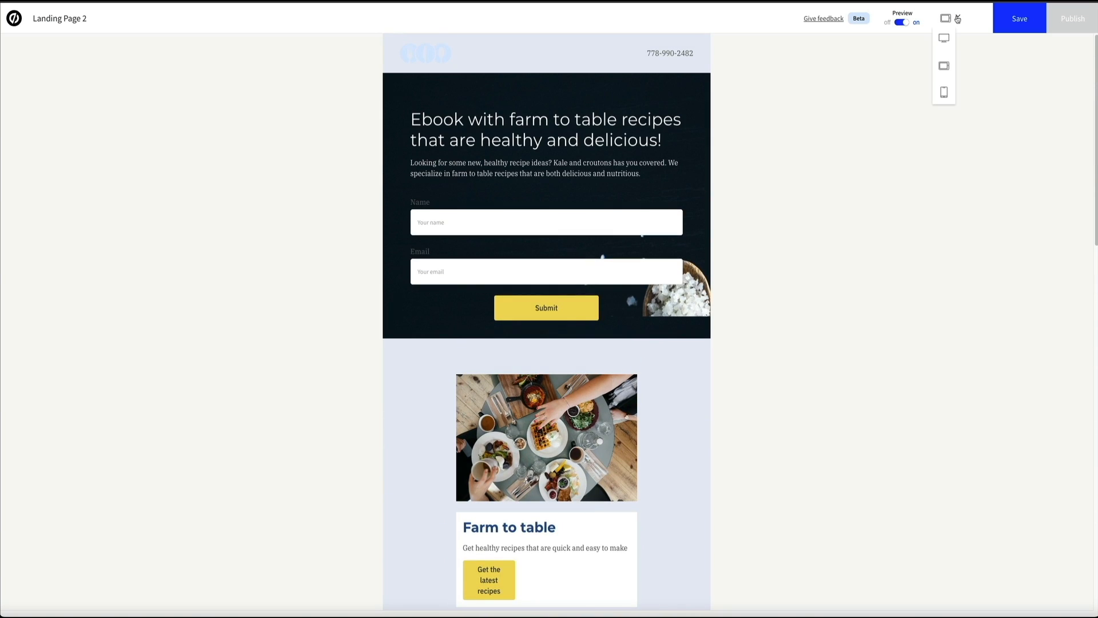
click(944, 92)
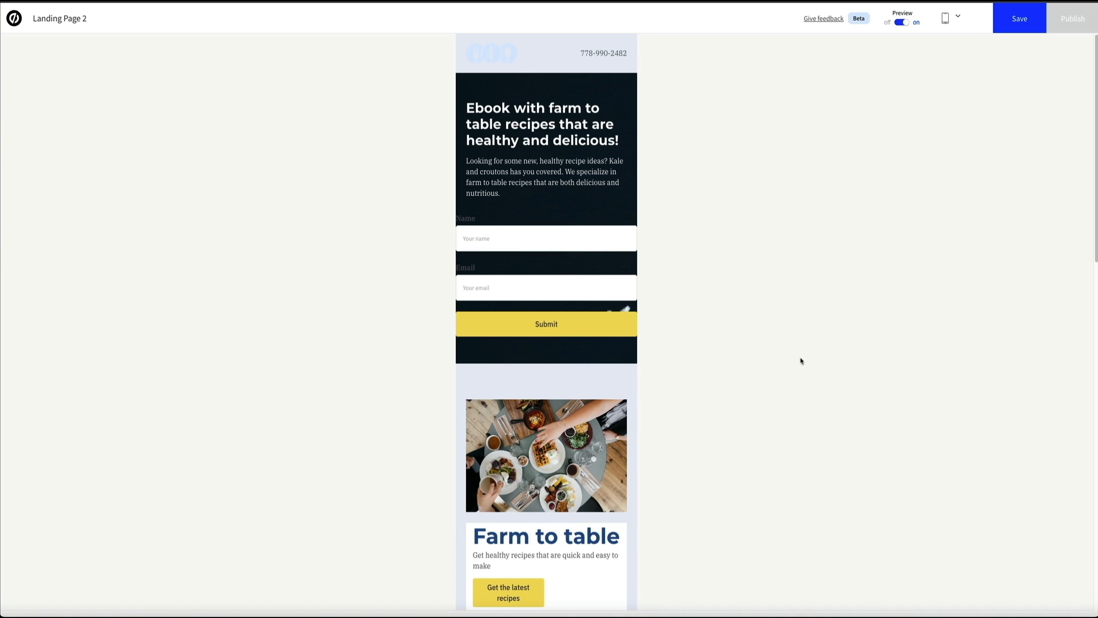
scroll(606, 396, down, 1)
scroll(608, 399, down, 5)
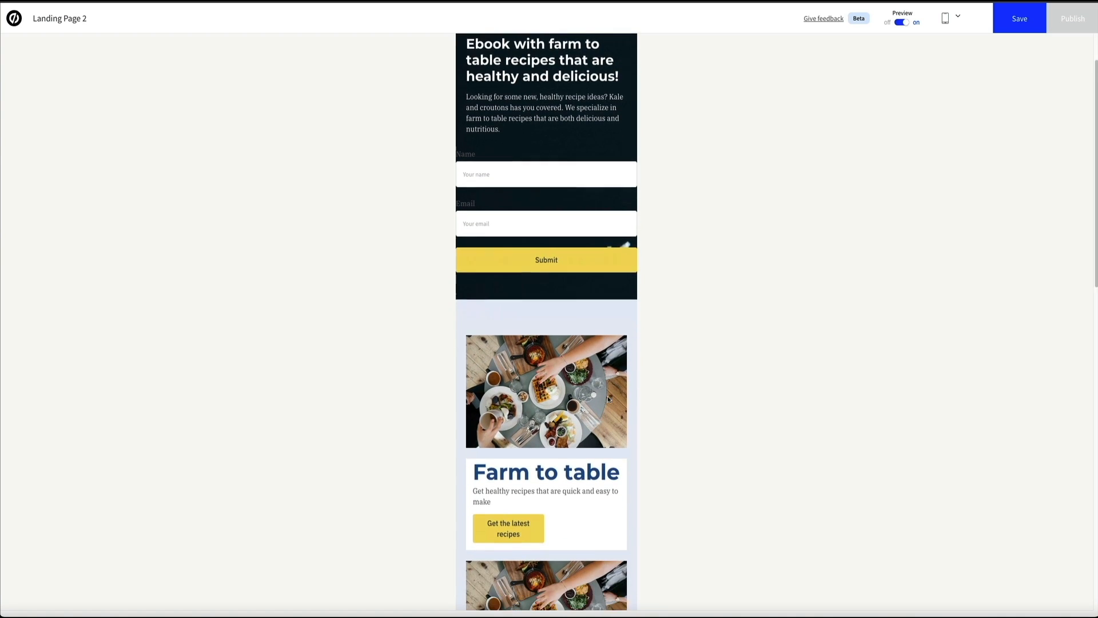
scroll(608, 398, down, 5)
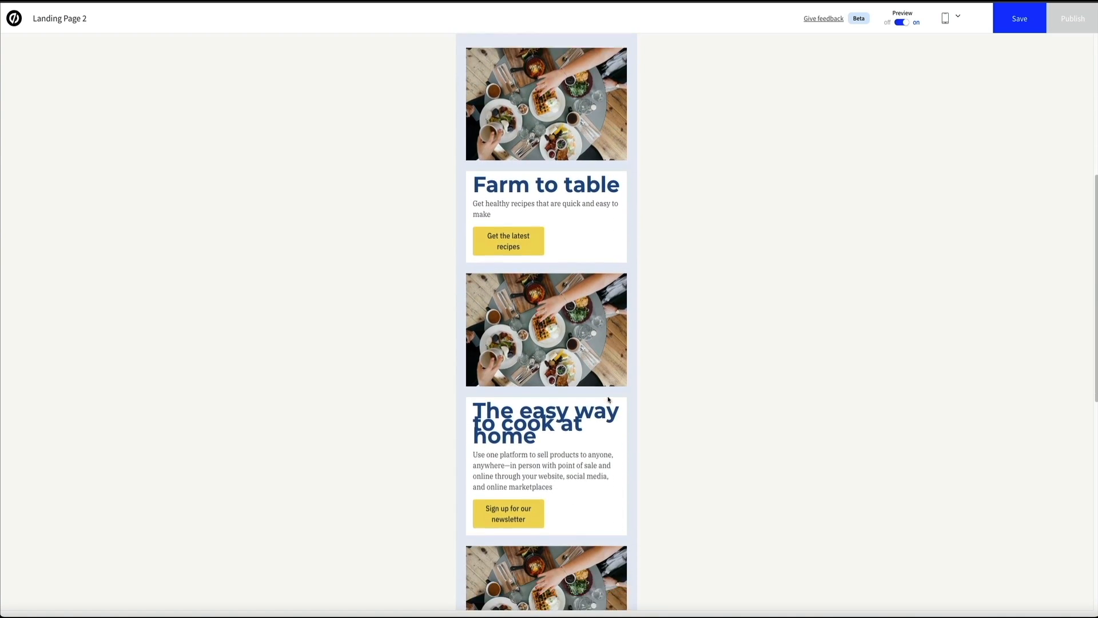
scroll(608, 399, down, 4)
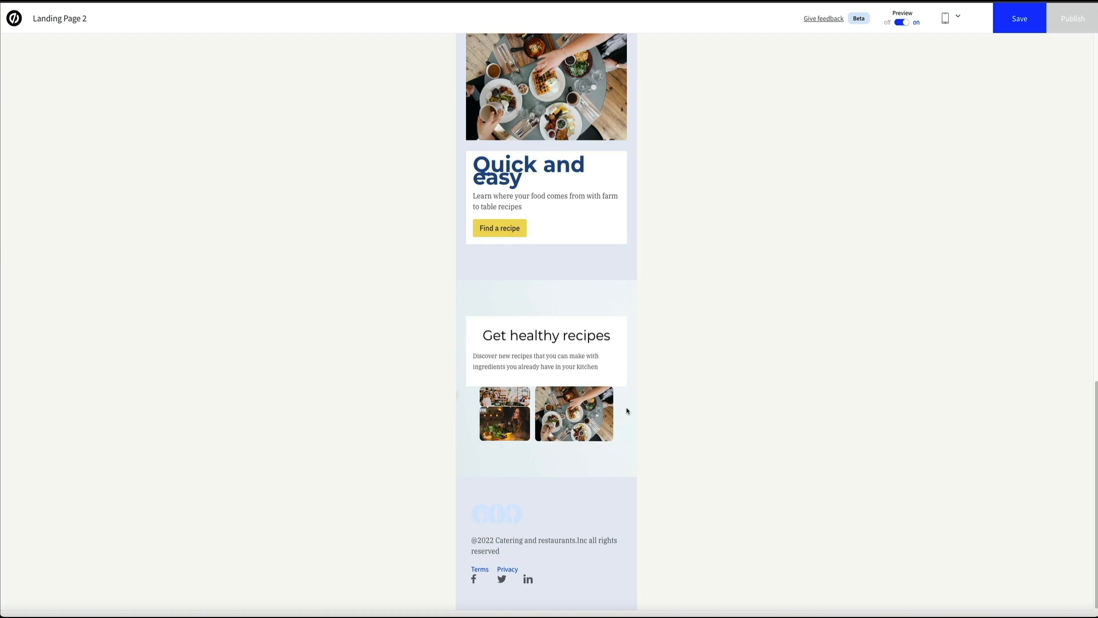
scroll(627, 411, up, 2)
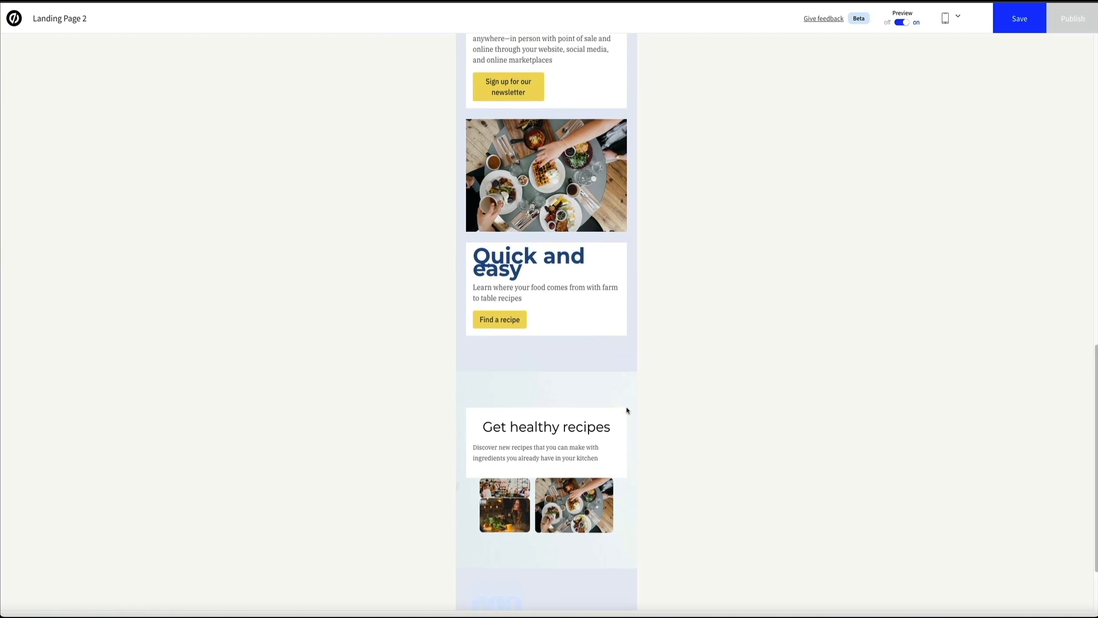
scroll(627, 410, up, 7)
scroll(628, 410, up, 6)
scroll(628, 411, up, 2)
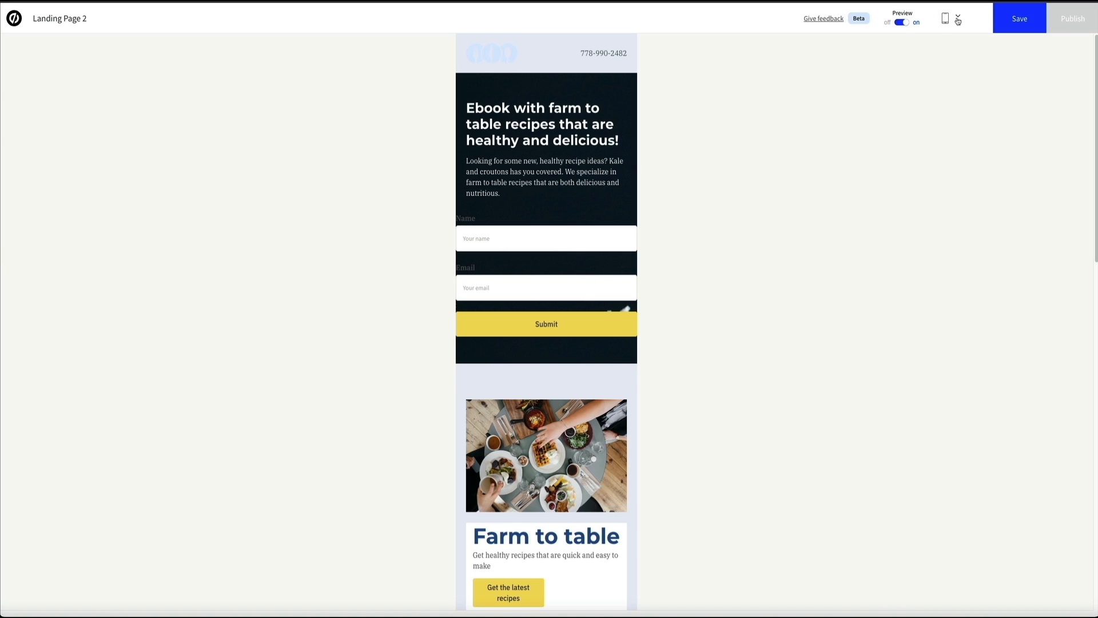
click(902, 22)
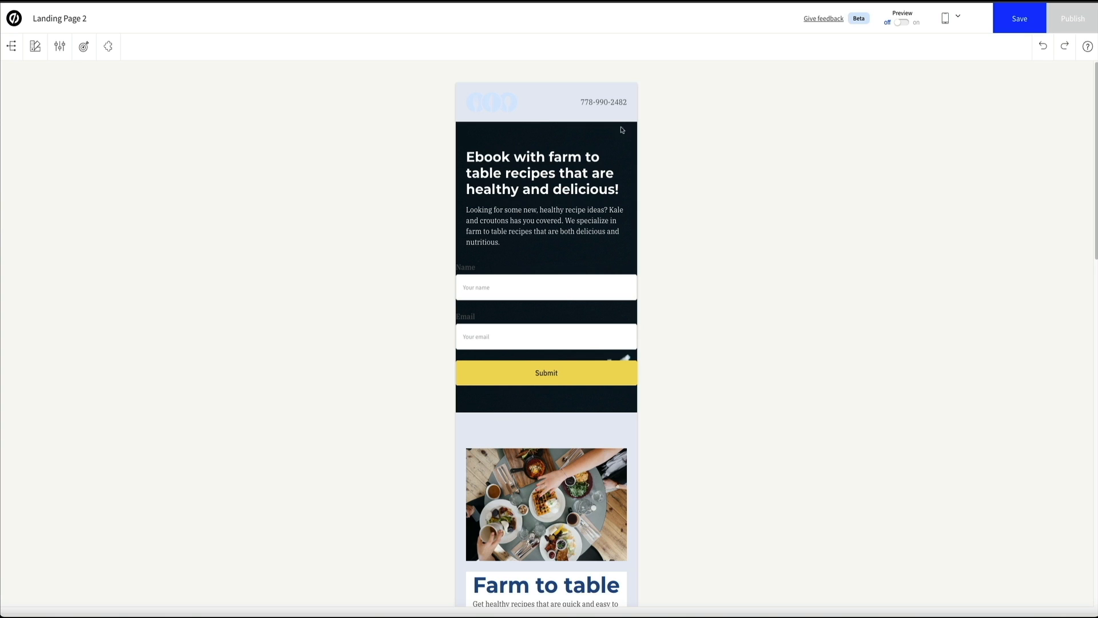
Set the left and right section padding of the ebook form section to 40 px in the mobile view.
click(623, 133)
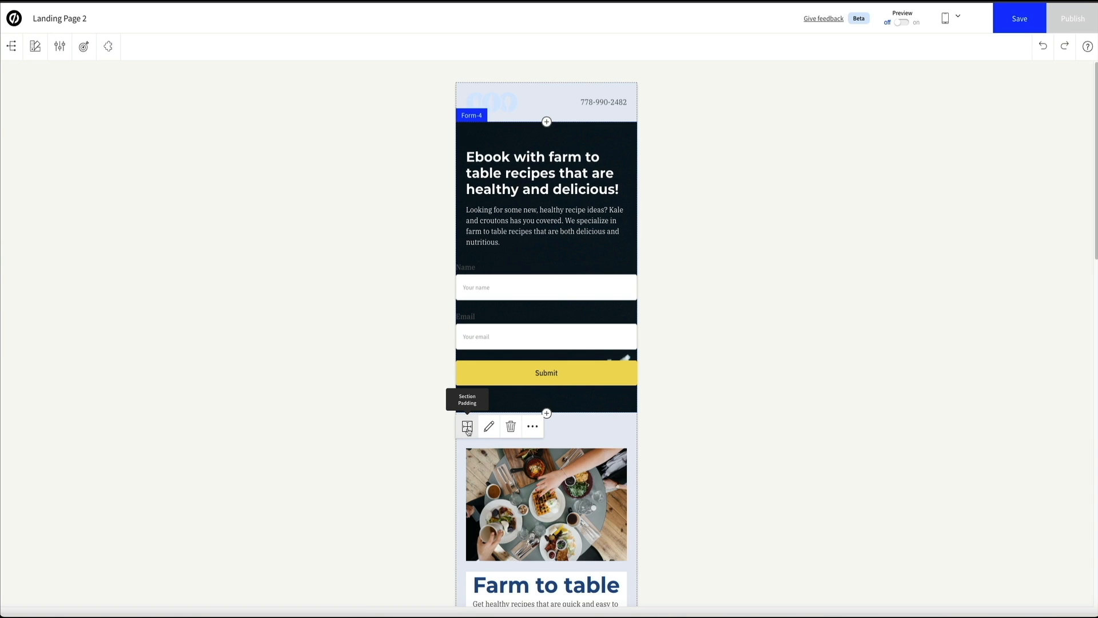
click(467, 428)
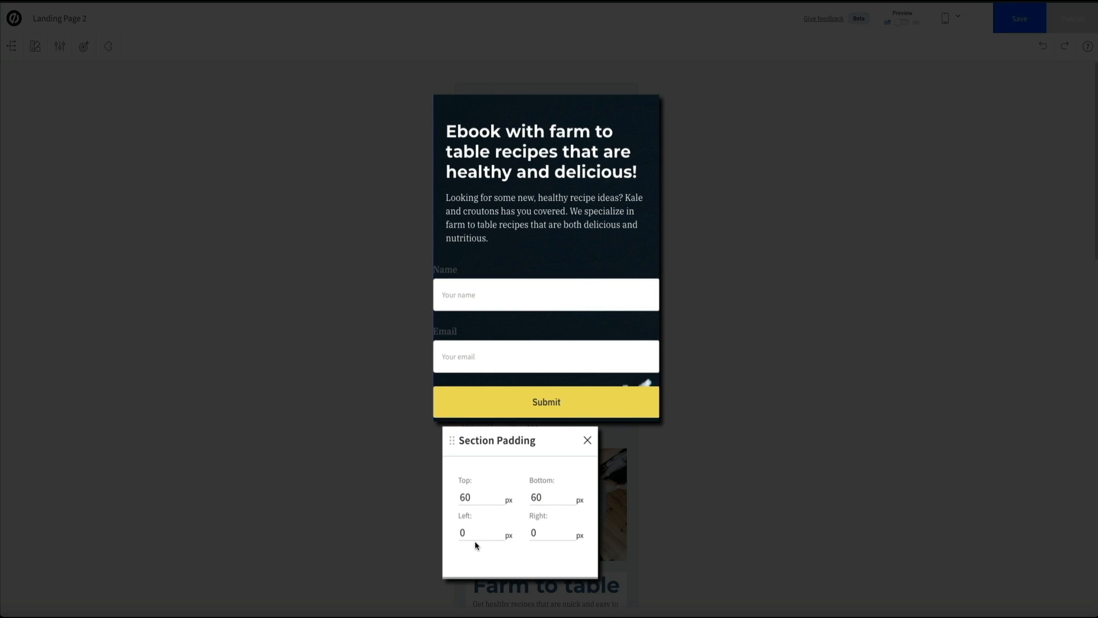
click(472, 533)
text(40)
click(543, 529)
text(40)
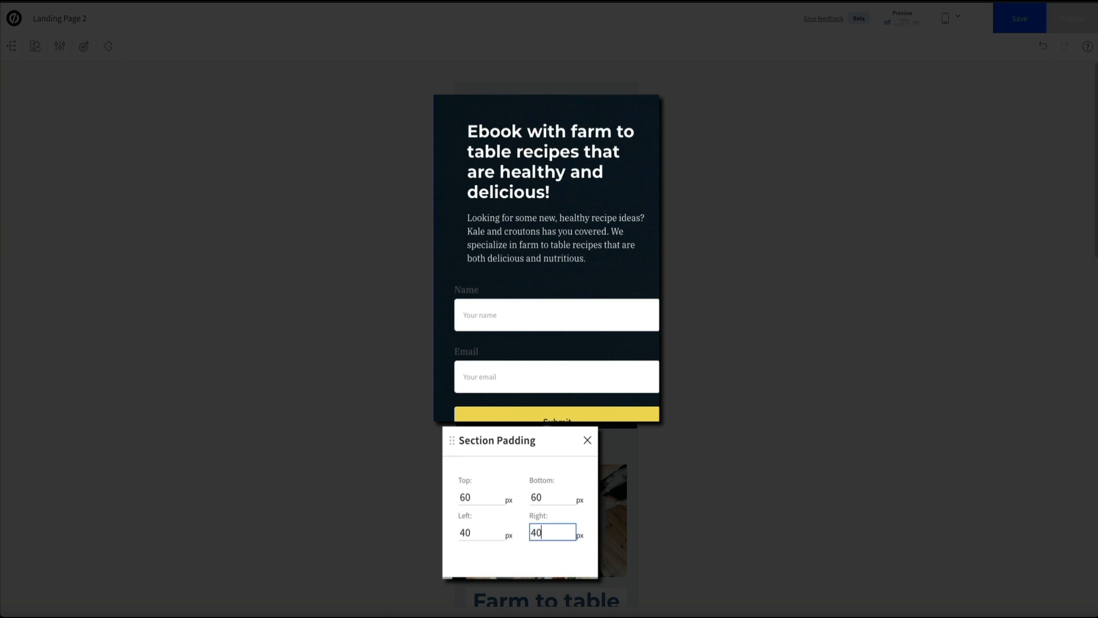
click(564, 556)
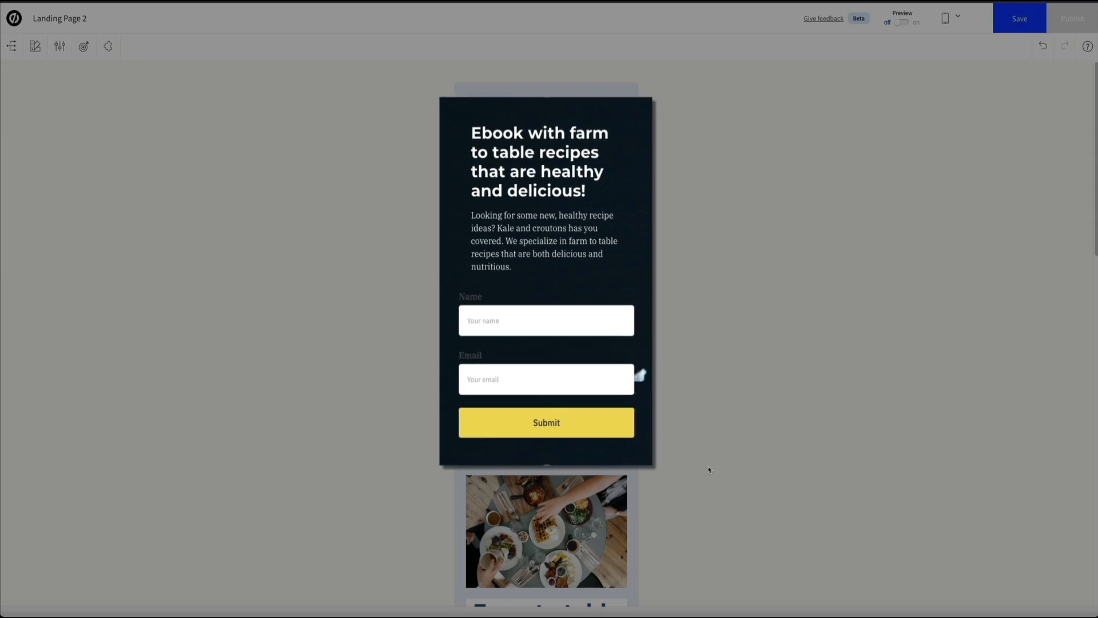
Try line heights of 50 and 40 px on the "The easy way to cook at home" heading in mobile view, settling on 45 px.
scroll(724, 424, down, 5)
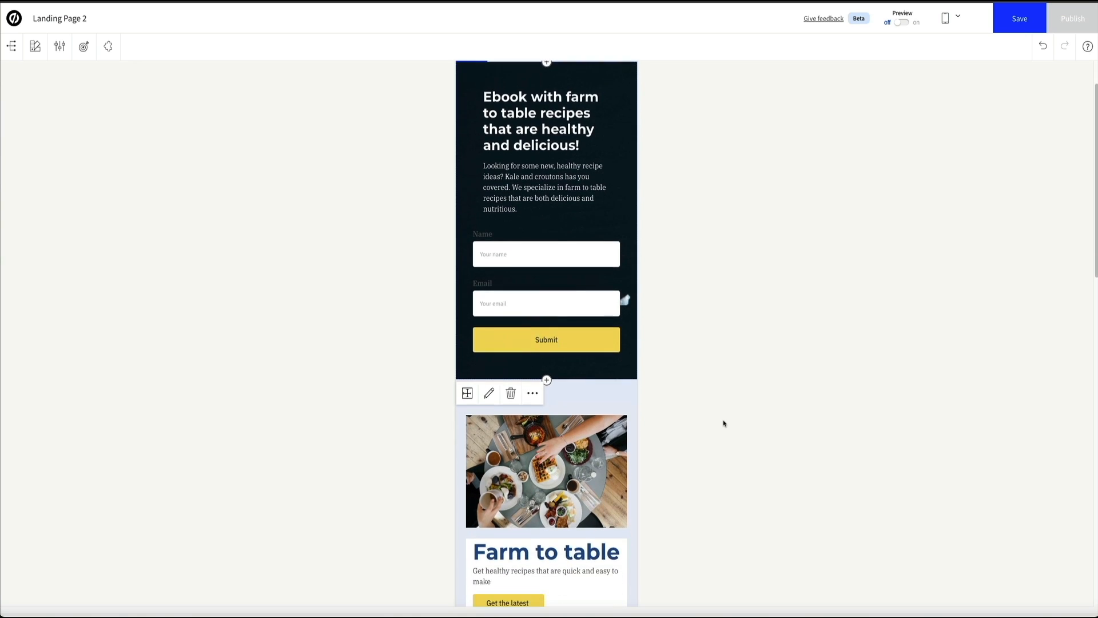
scroll(723, 423, down, 3)
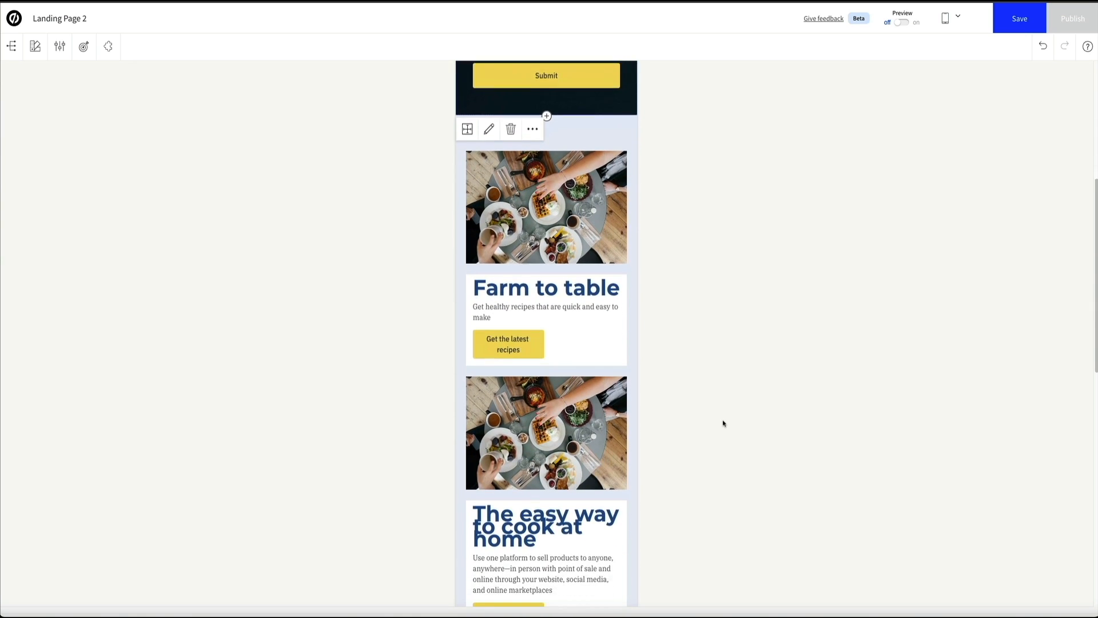
scroll(724, 424, down, 2)
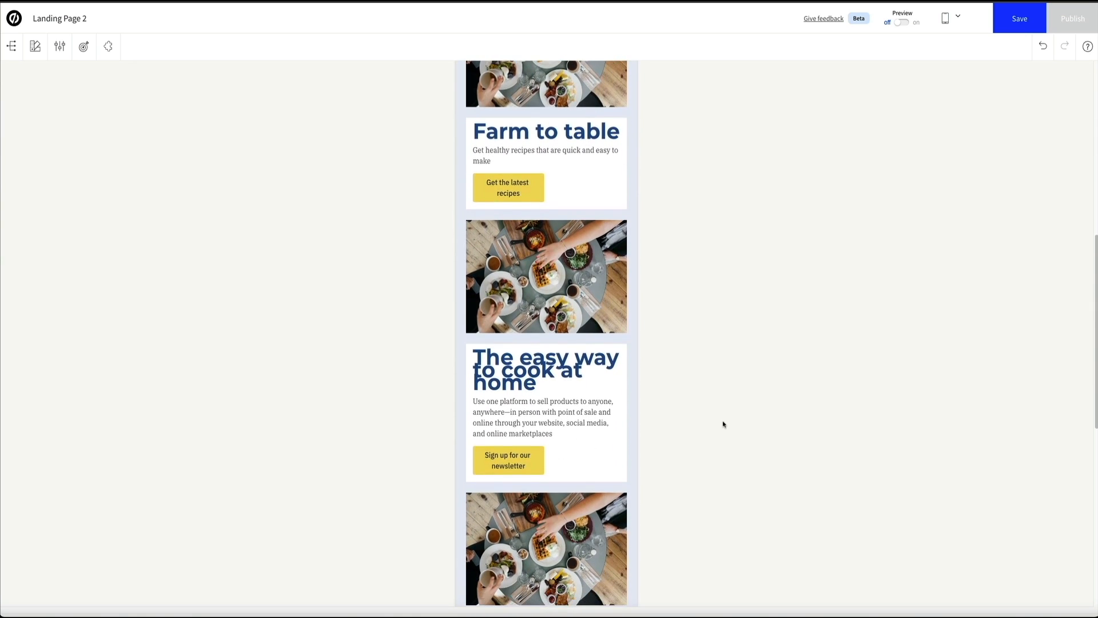
click(563, 320)
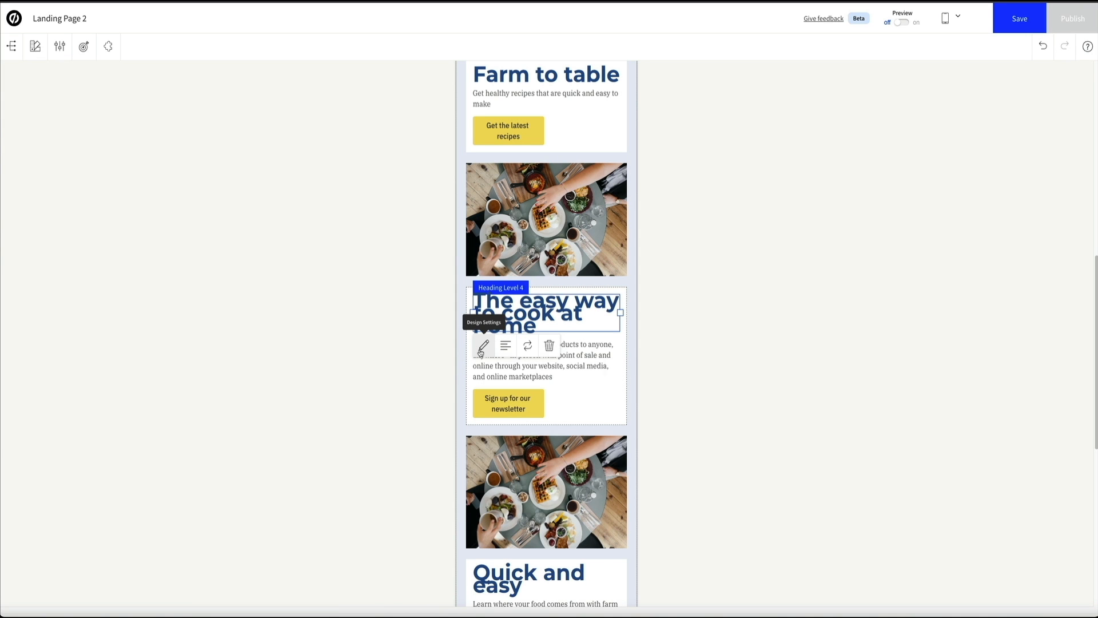
click(482, 346)
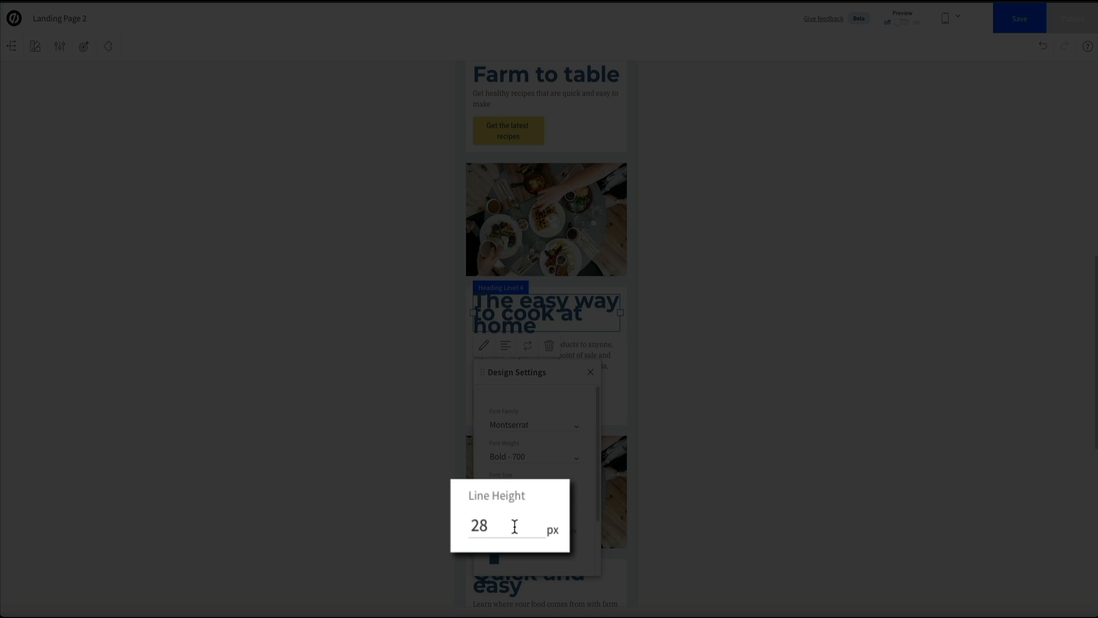
click(506, 524)
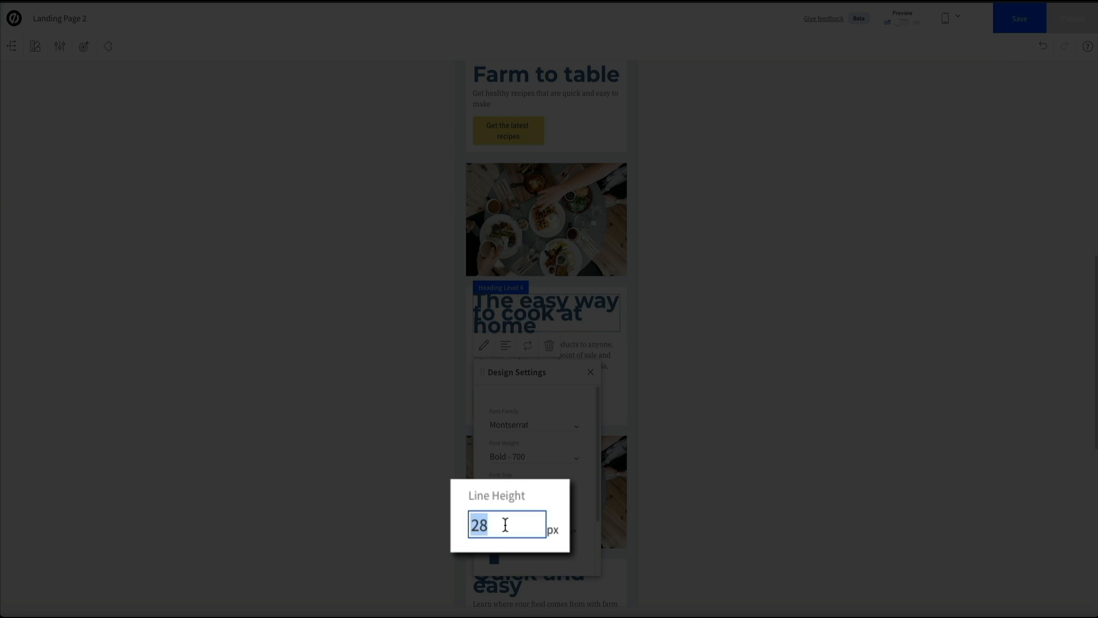
text(50)
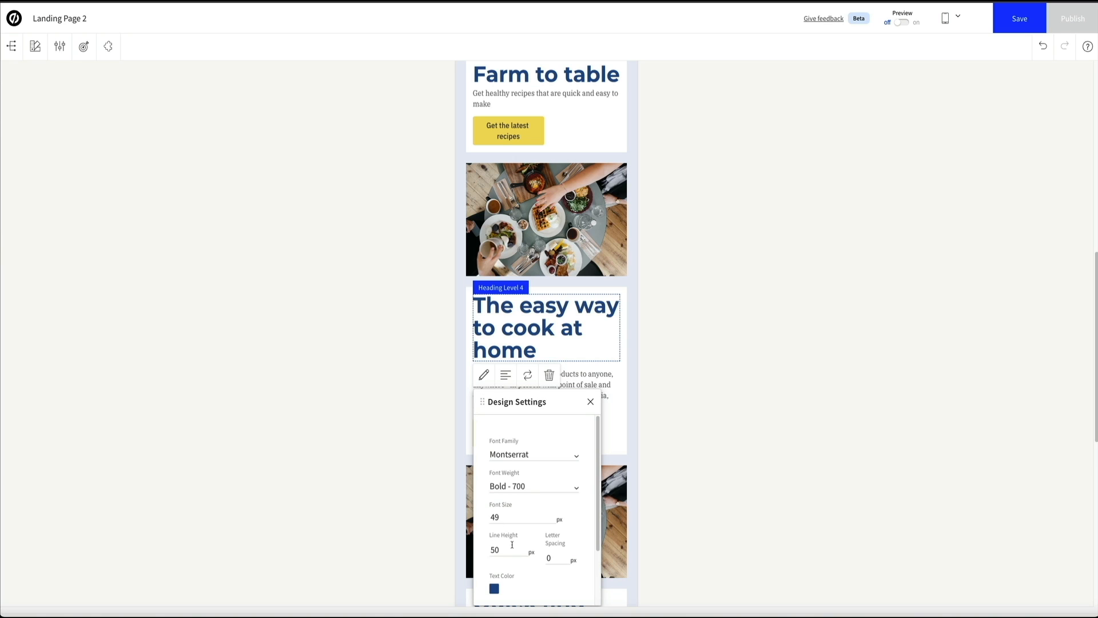
click(512, 545)
text(40)
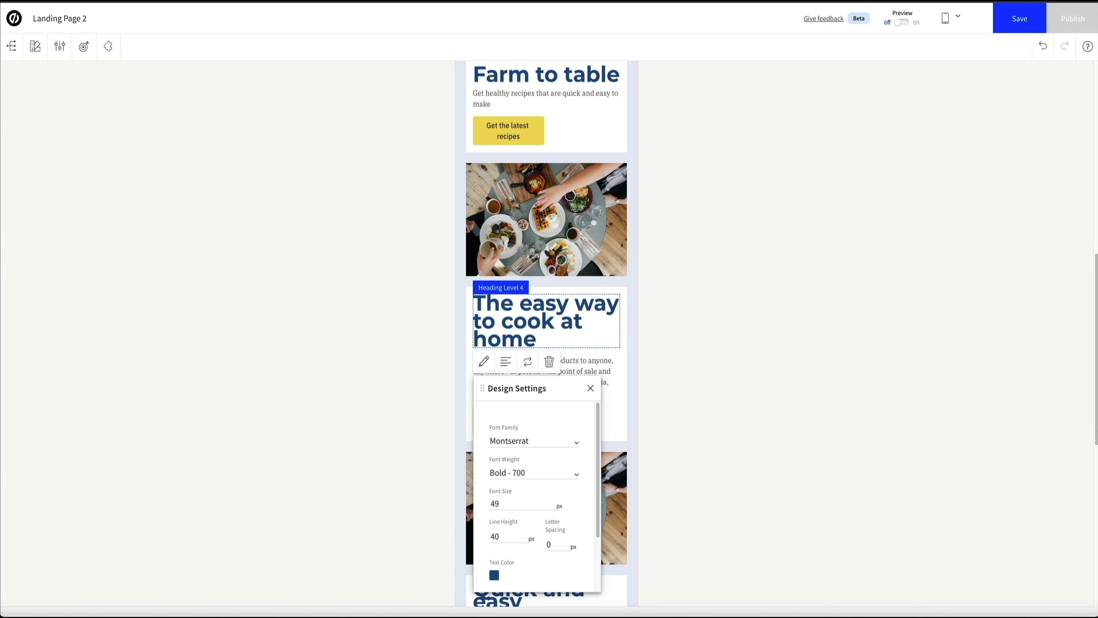
click(508, 537)
text(45)
key(Return)
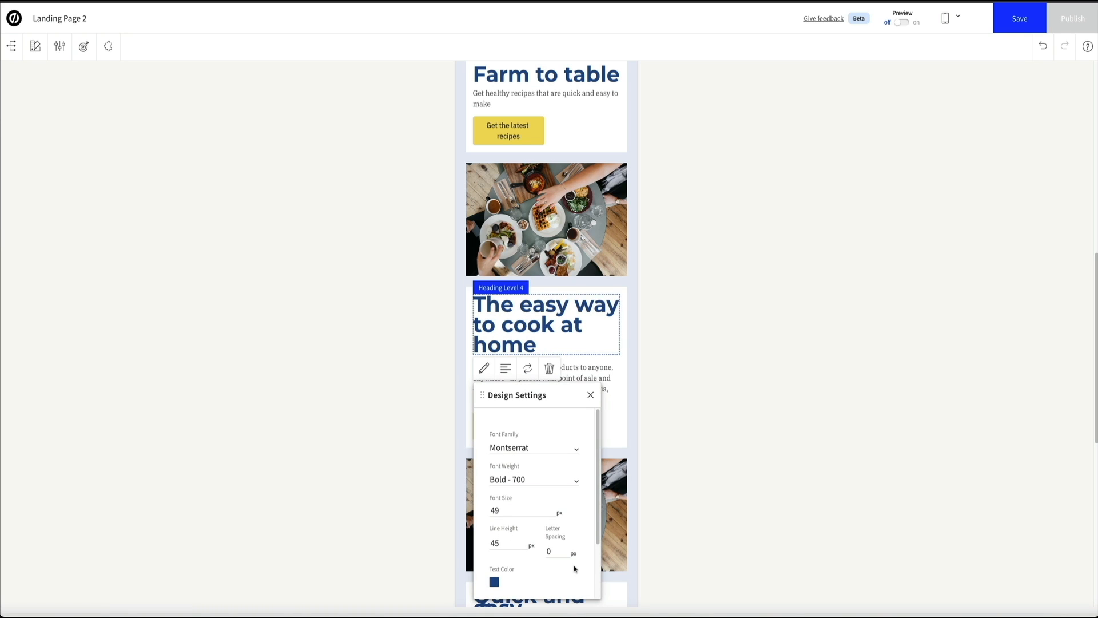
click(592, 394)
Set the line height of the "Quick and easy" heading to 45 px in the mobile view.
scroll(610, 463, down, 2)
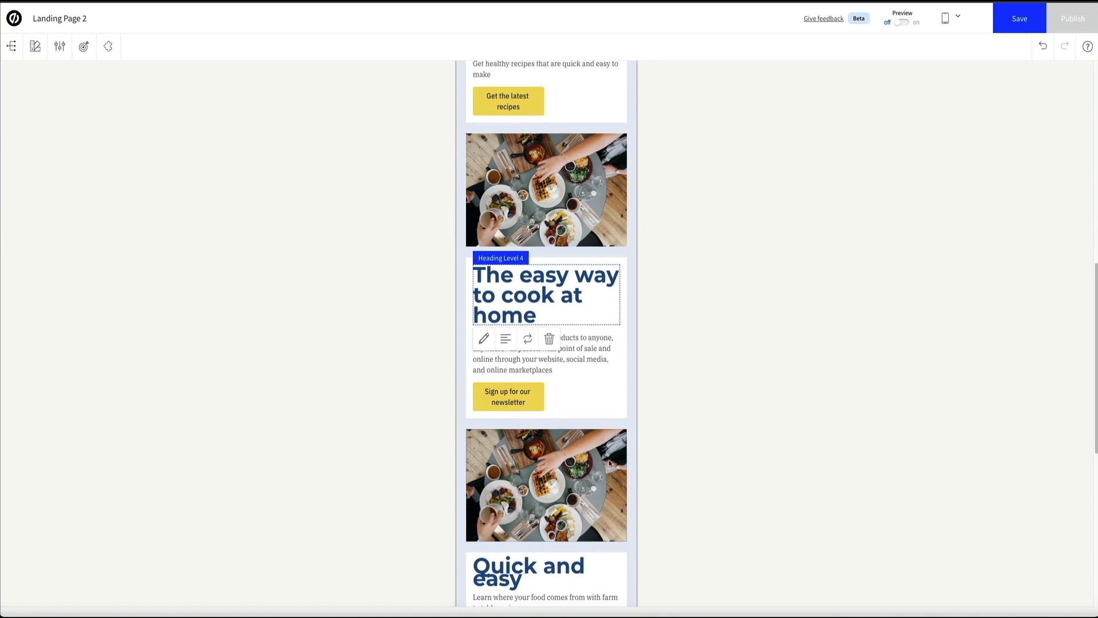
scroll(610, 464, down, 3)
click(543, 420)
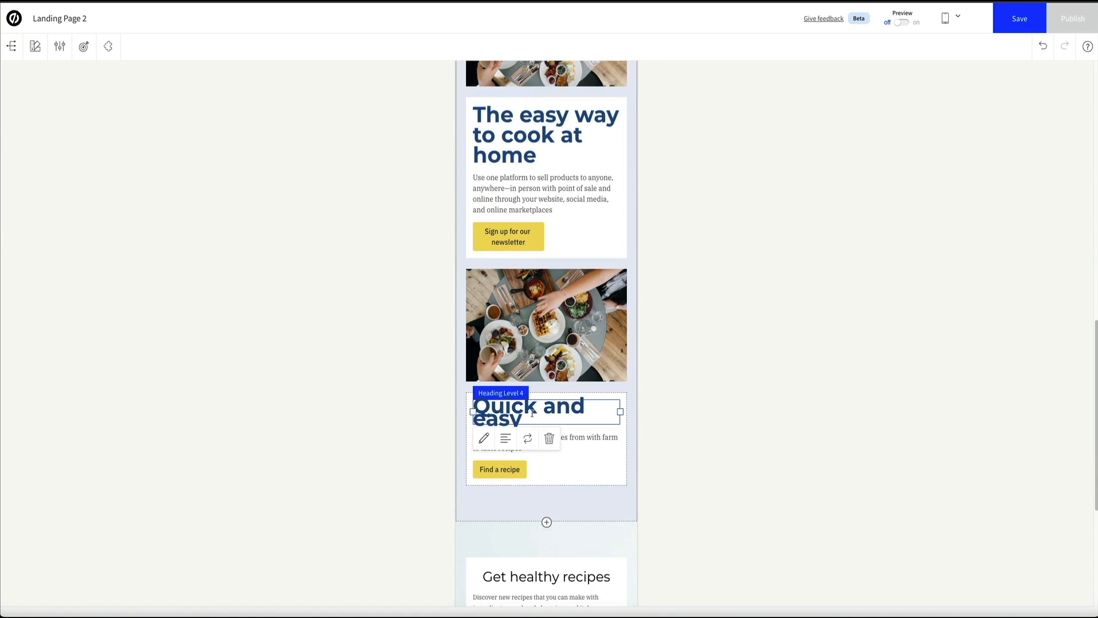
click(492, 440)
scroll(537, 457, down, 1)
click(503, 551)
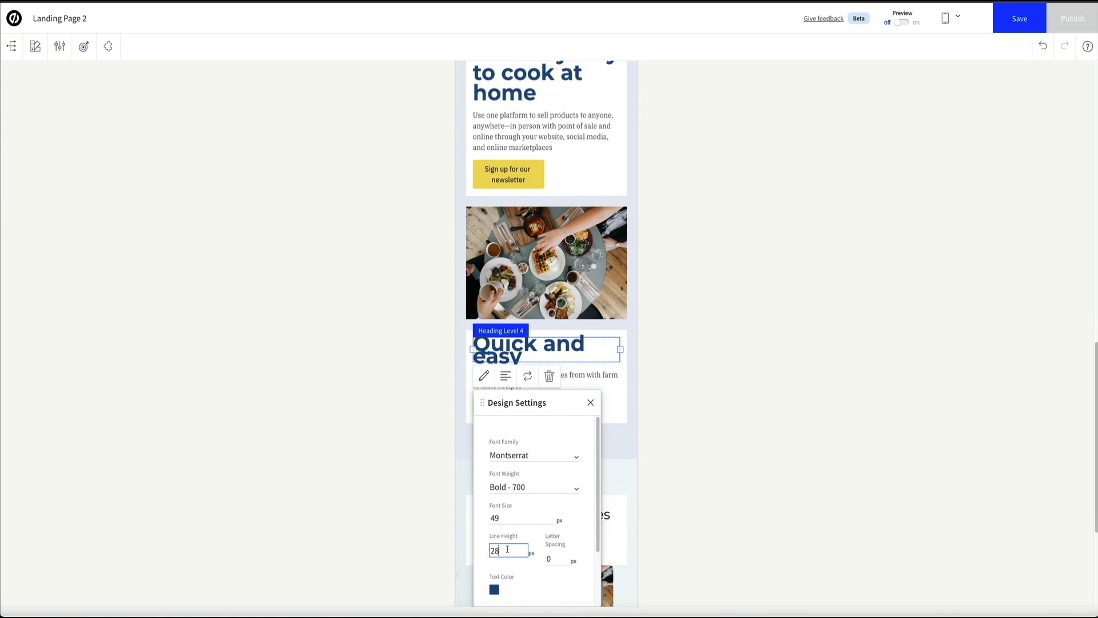
text(45)
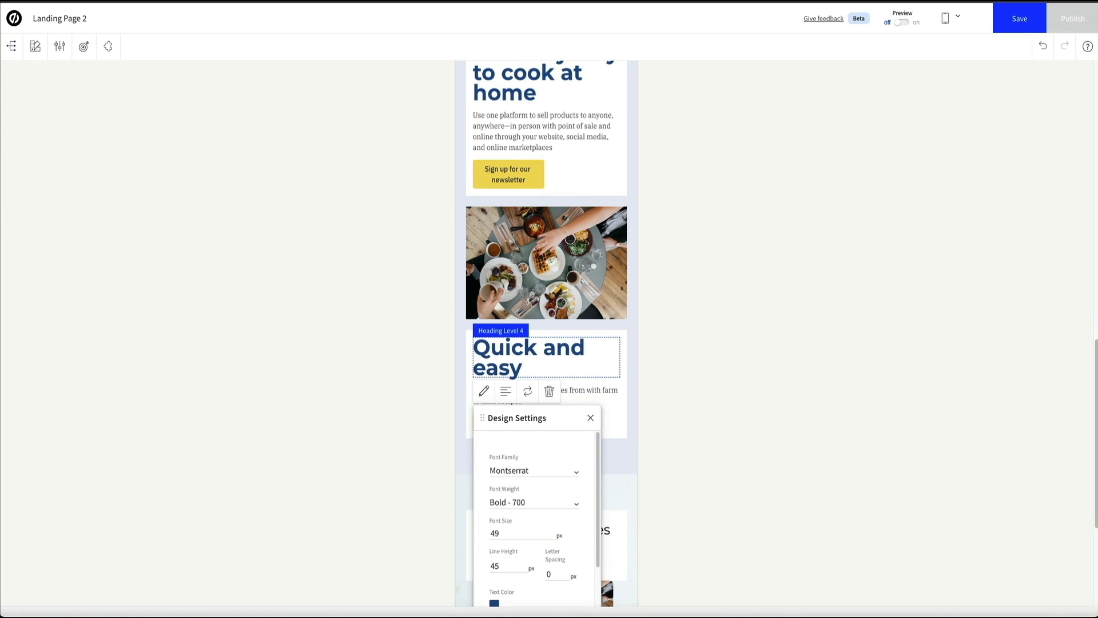
click(705, 511)
Switch the page editor from the mobile view to the desktop view.
scroll(602, 561, down, 3)
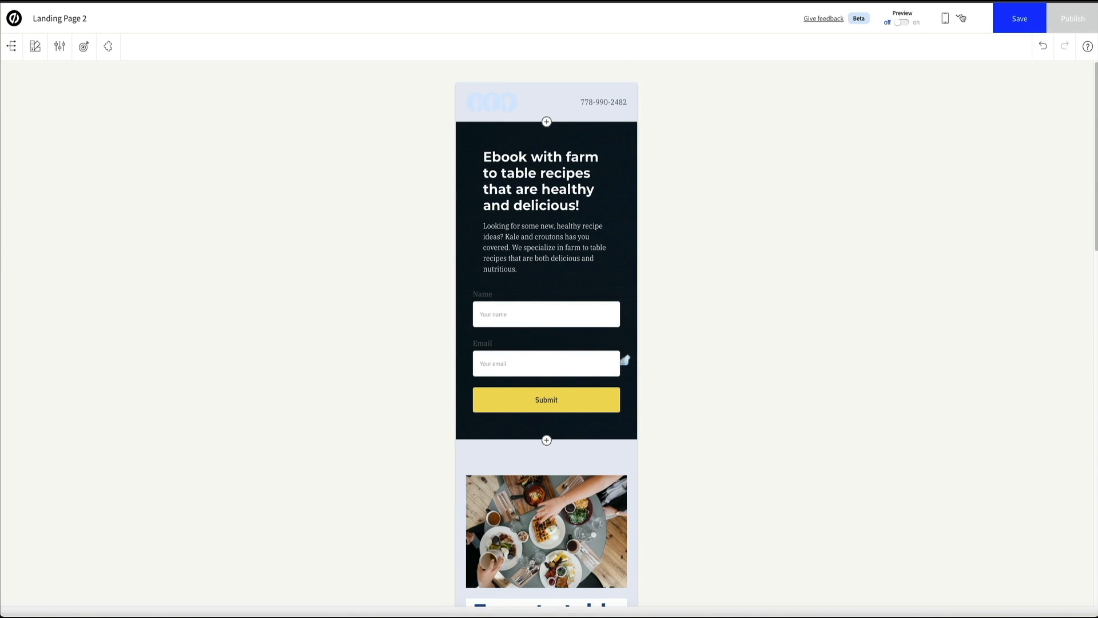
click(960, 19)
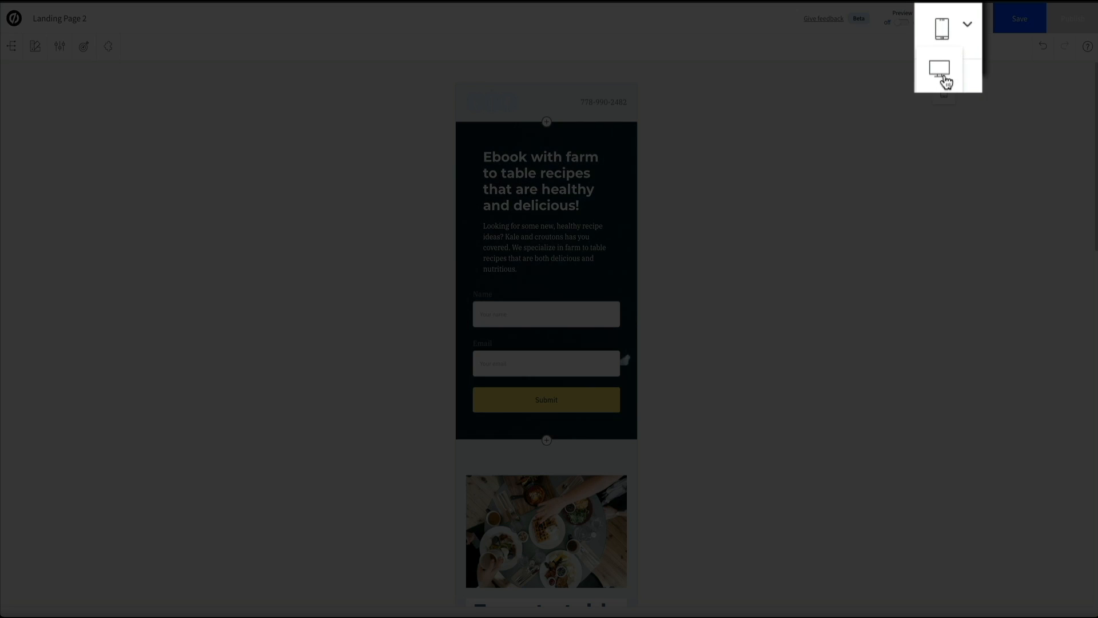
click(945, 81)
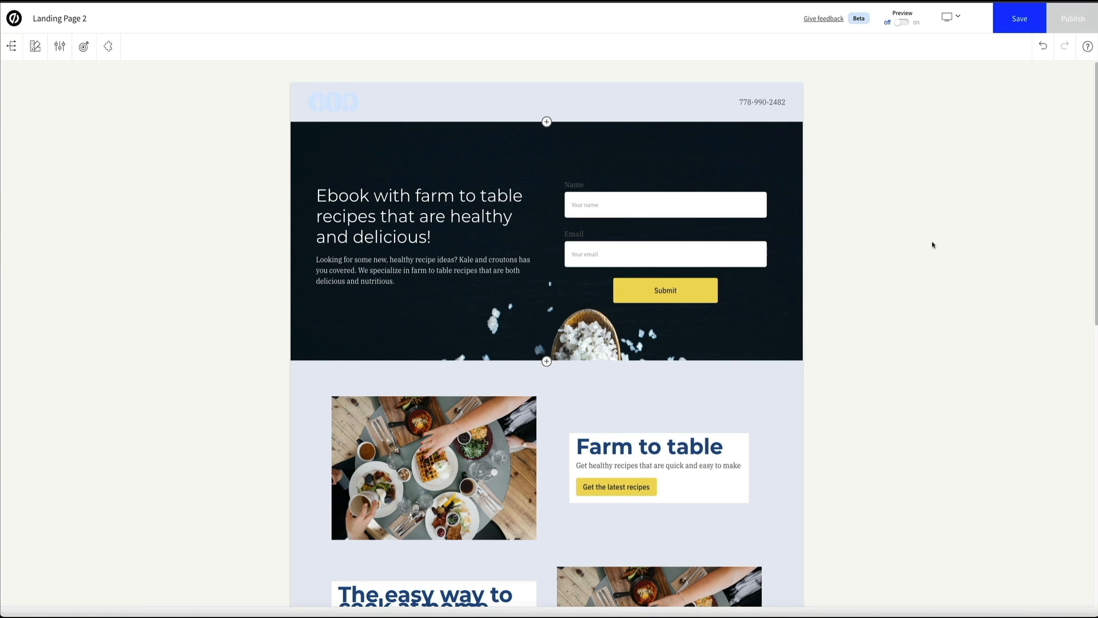
Set the line height of the "The easy way to cook at home" heading to 45 px in the desktop view.
scroll(932, 245, down, 3)
scroll(932, 245, down, 7)
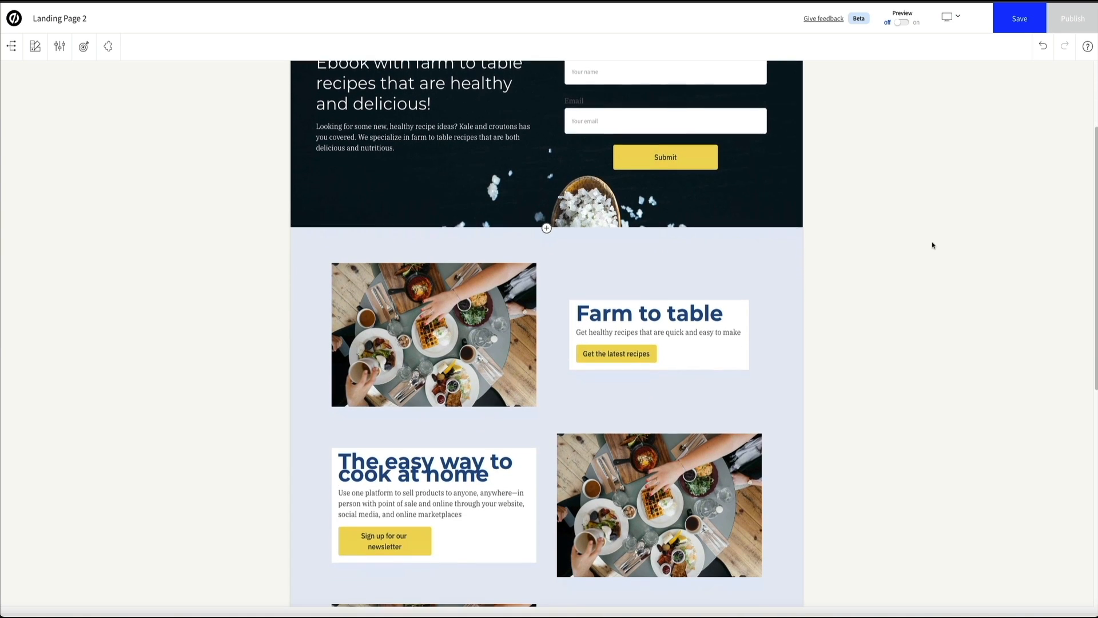
scroll(932, 246, down, 3)
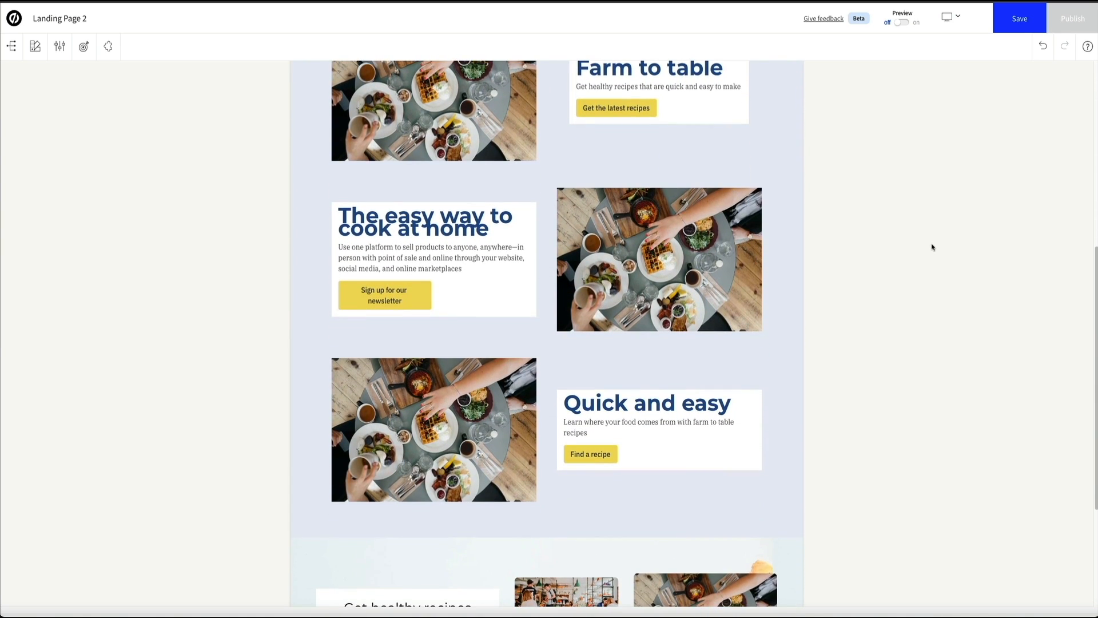
click(470, 231)
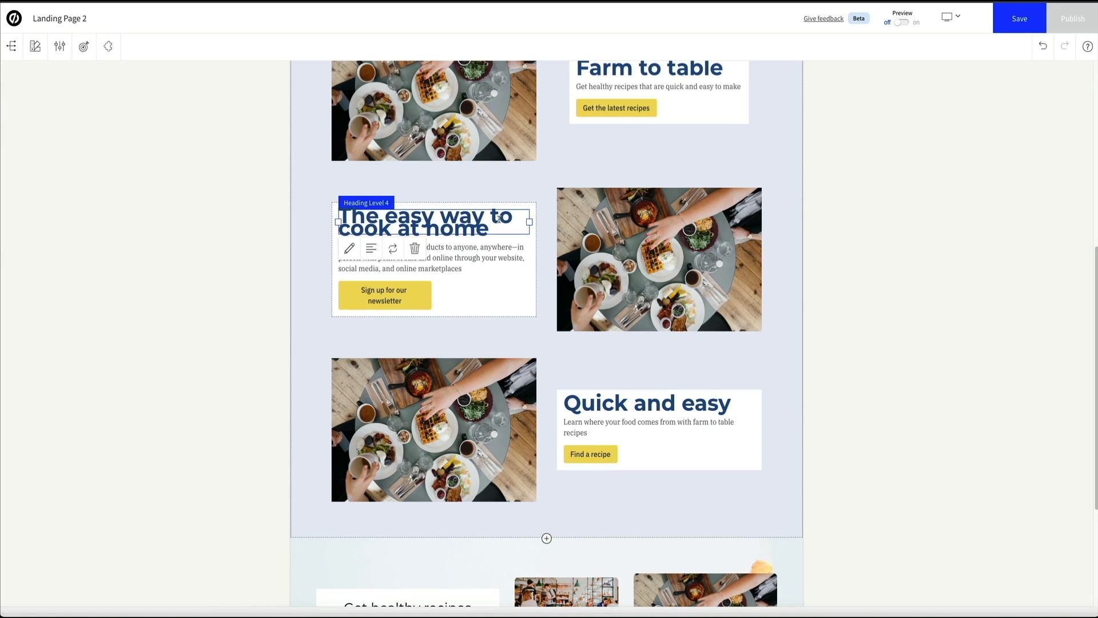
click(349, 252)
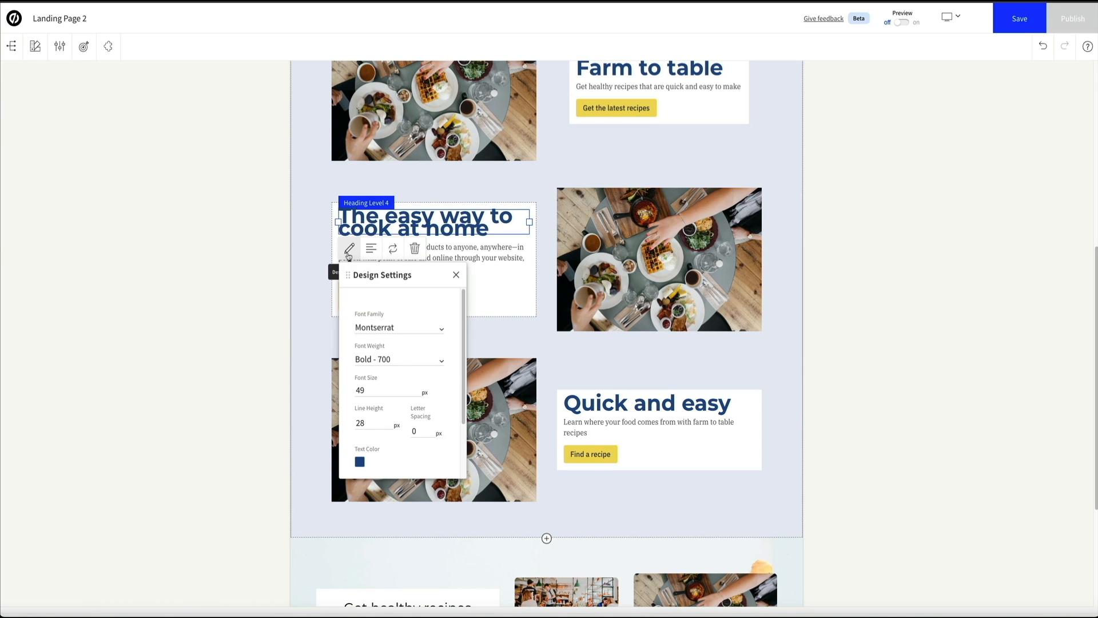
text(45)
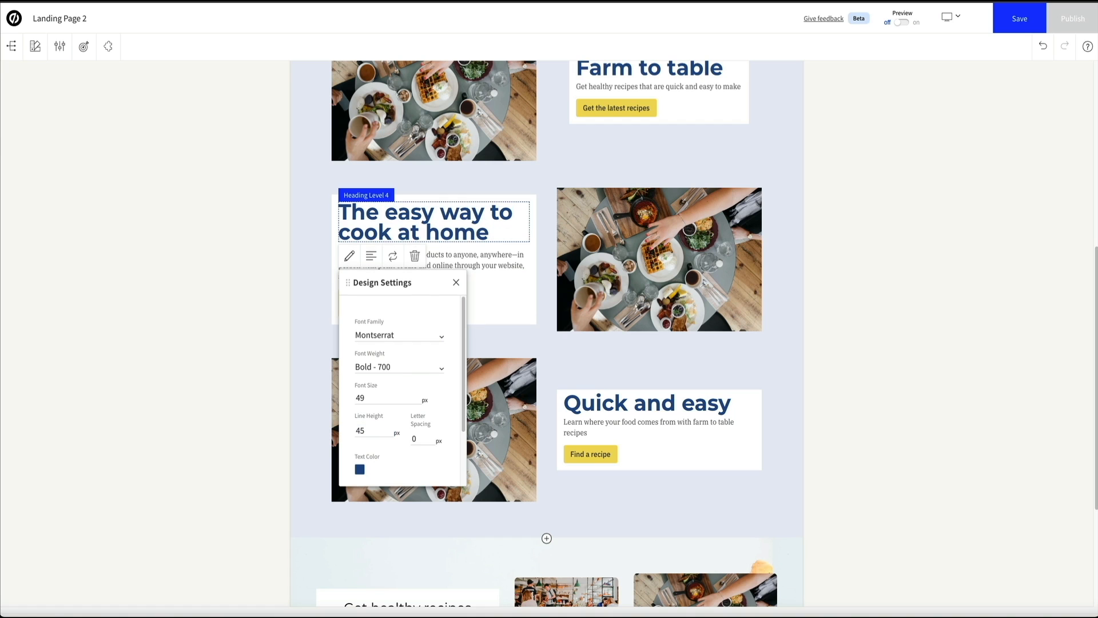
click(456, 282)
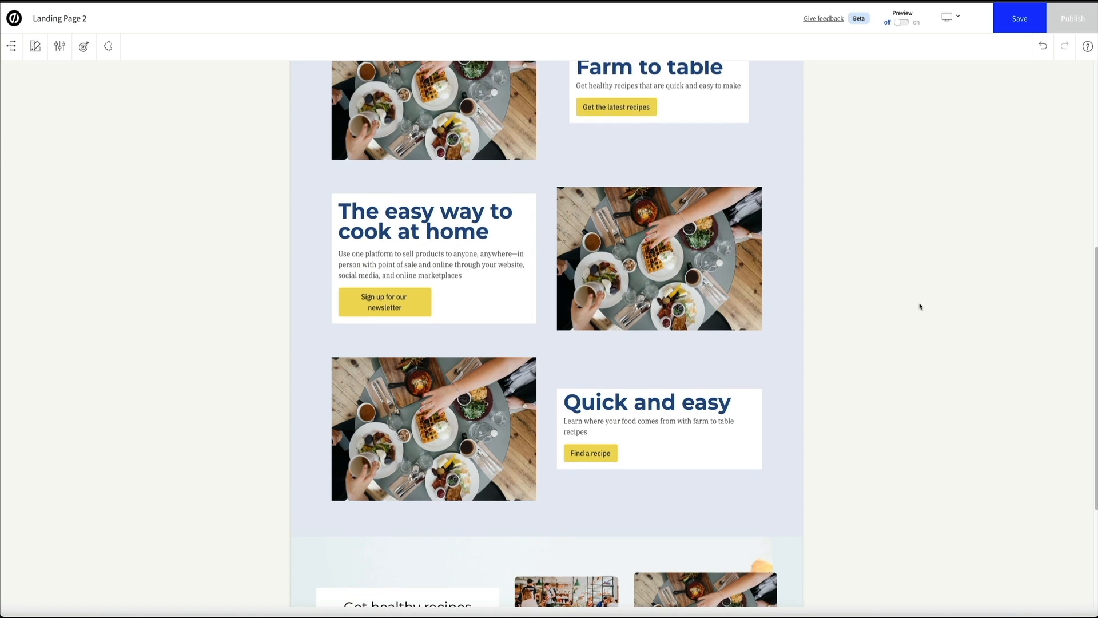
Check the desktop layout in the editor down to the footer and back up to the header.
scroll(920, 306, down, 3)
scroll(920, 306, down, 1)
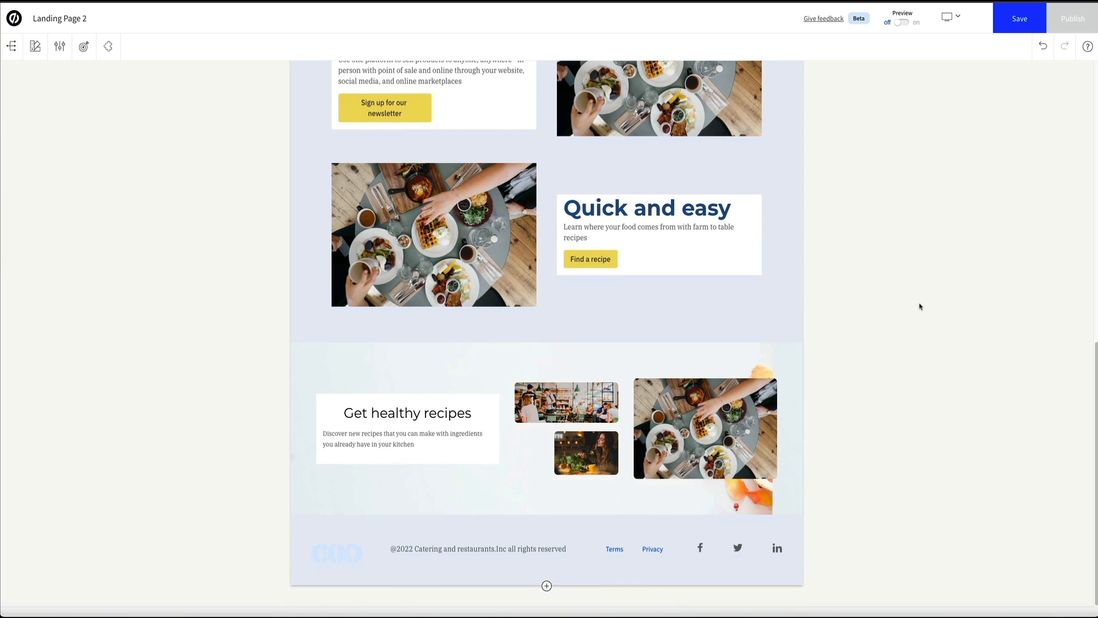
scroll(920, 306, up, 3)
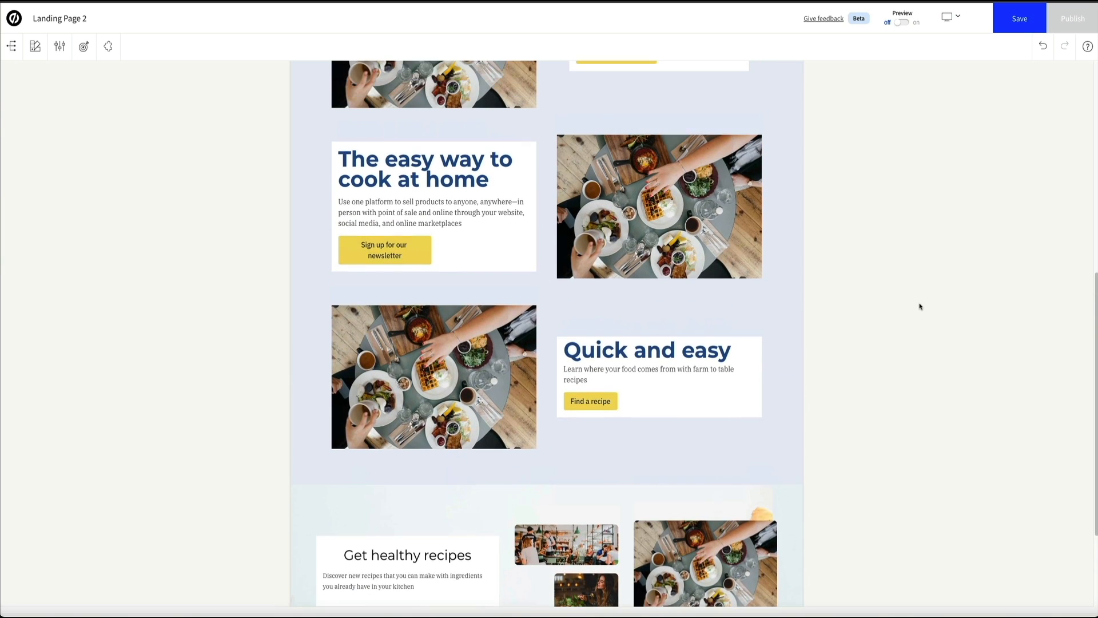
scroll(920, 306, up, 3)
scroll(920, 306, up, 2)
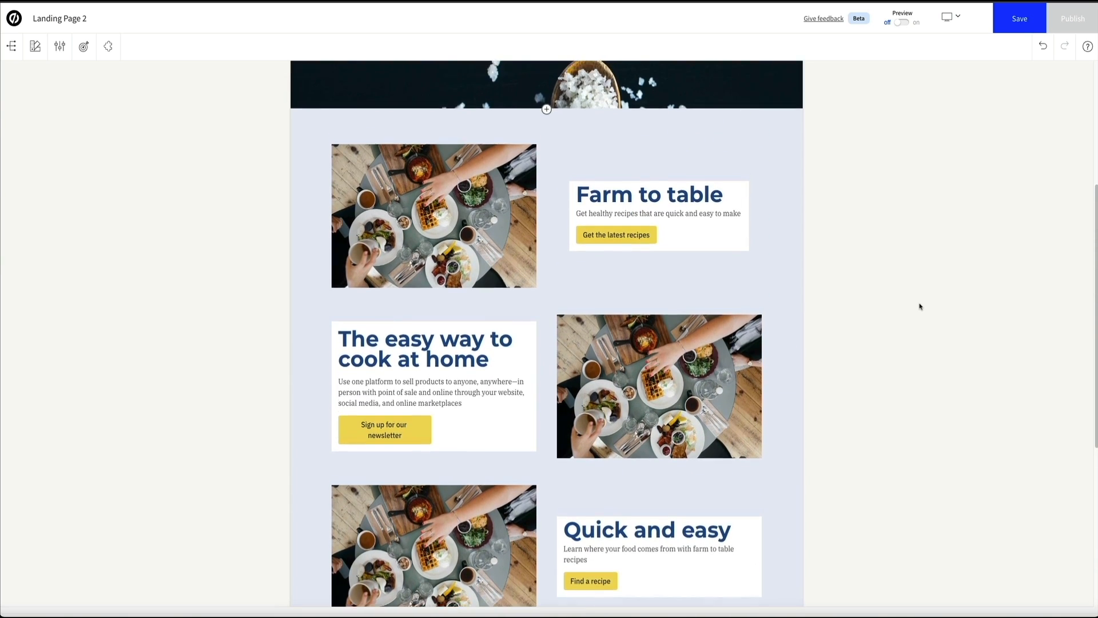
scroll(920, 306, up, 3)
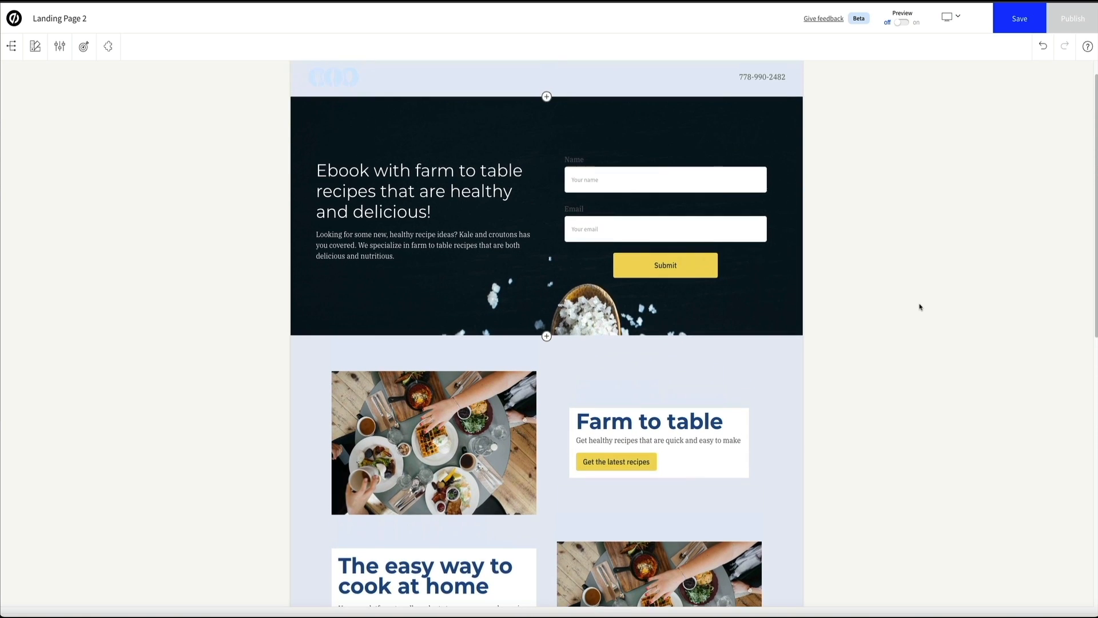
scroll(920, 307, up, 1)
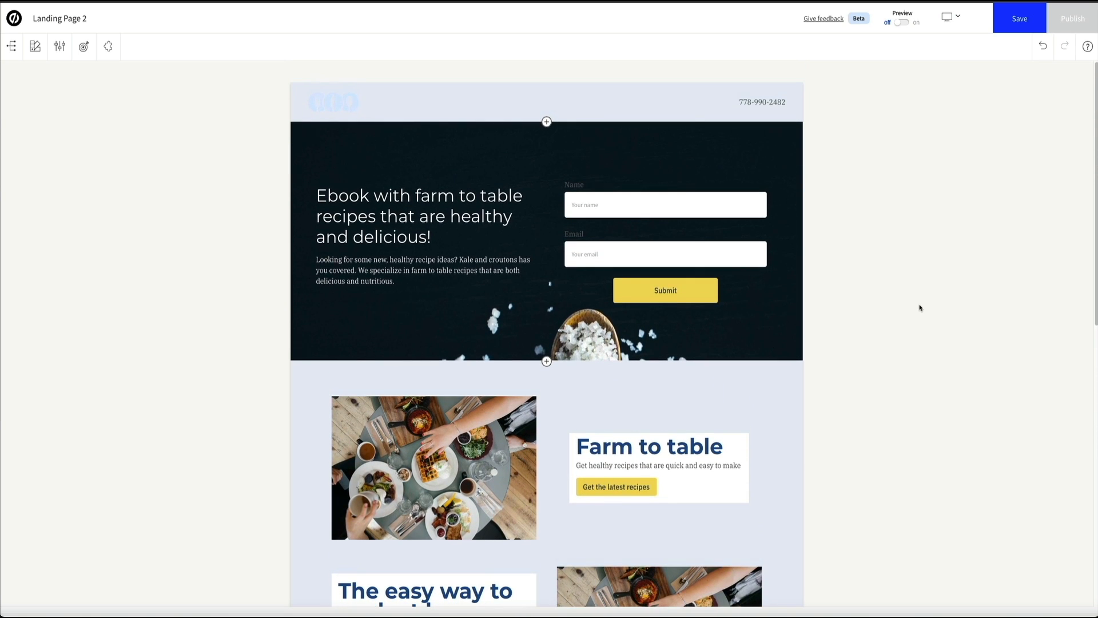
Preview the page in desktop size, check the section backgrounds and content down to the footer, and return to editing.
click(901, 23)
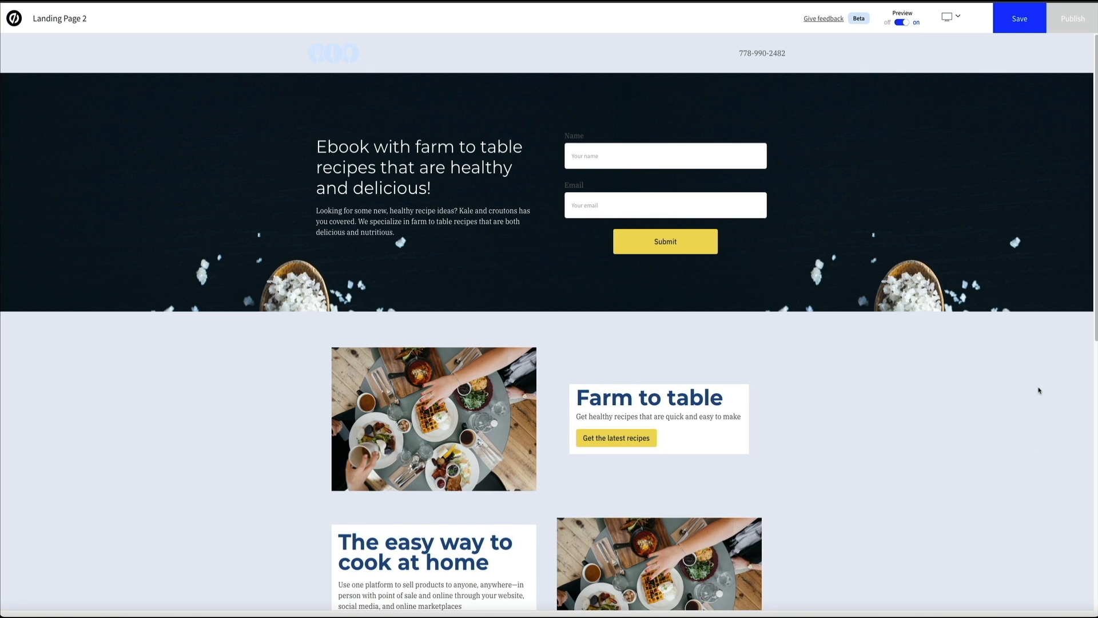
scroll(1039, 390, down, 3)
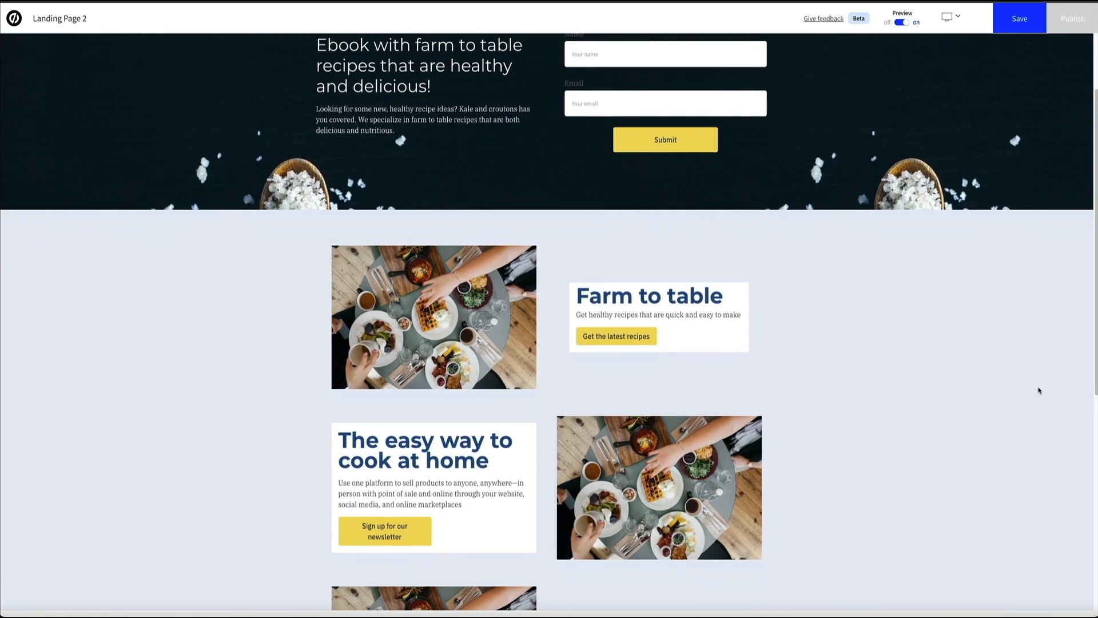
scroll(1040, 391, down, 6)
scroll(1039, 391, down, 3)
scroll(1039, 391, down, 2)
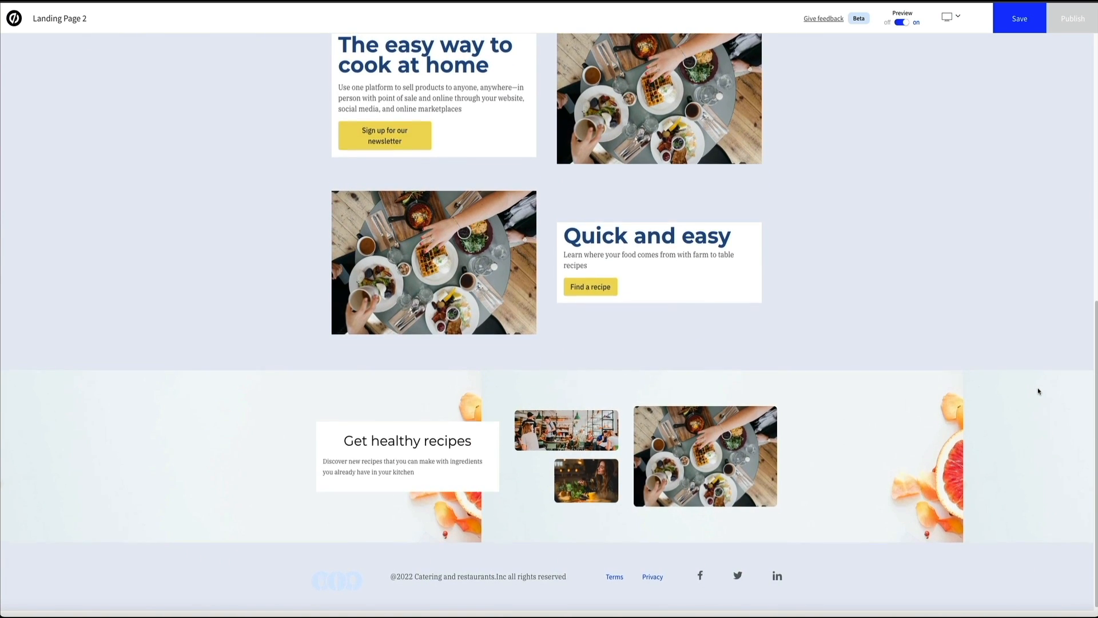
scroll(1039, 390, up, 3)
scroll(1040, 392, up, 7)
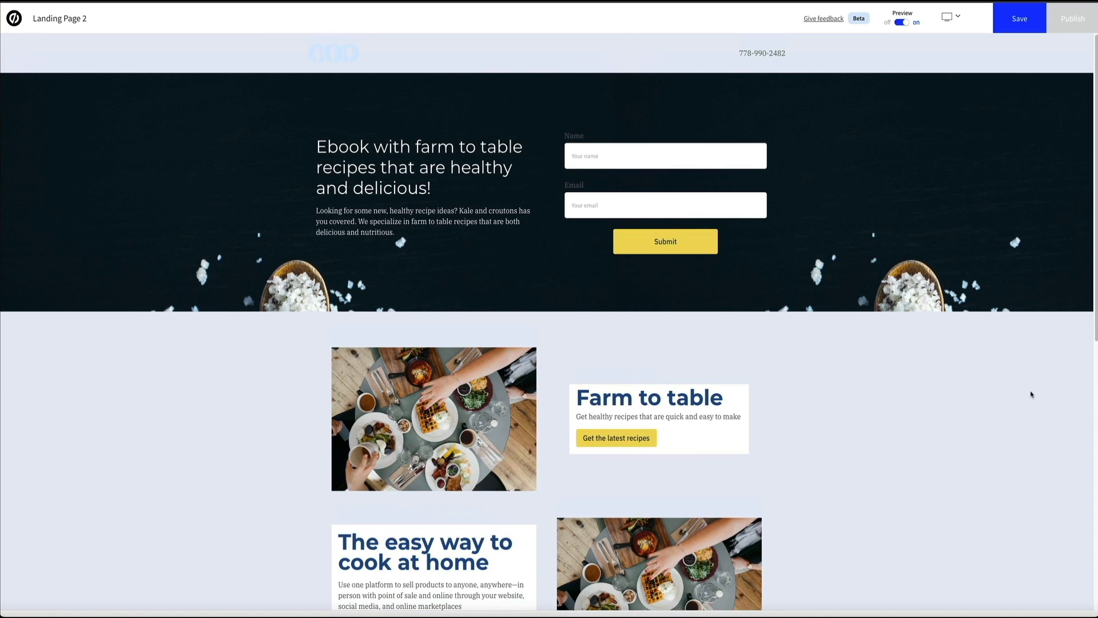
click(903, 22)
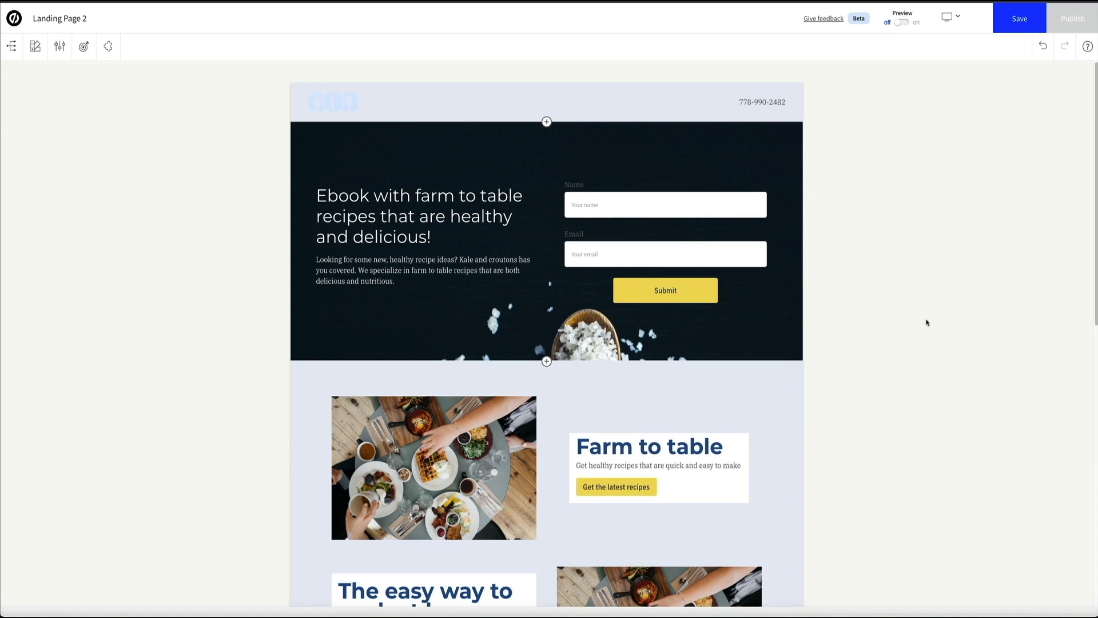
Replace the Form-4 section's background image with the apple and pie photo from the image library, then preview the page.
click(744, 137)
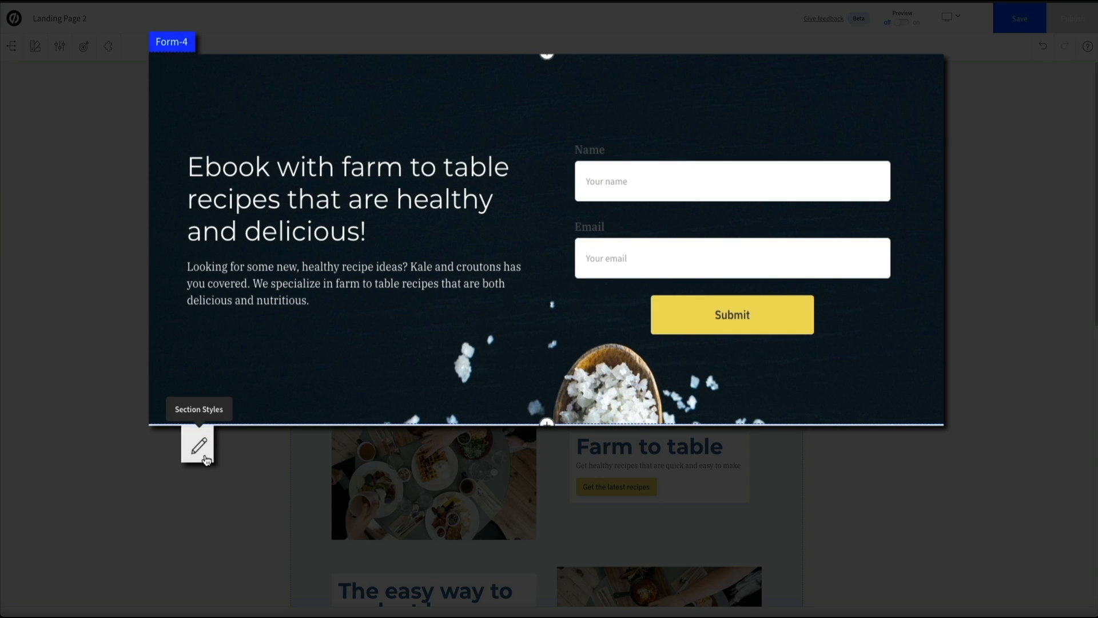
click(200, 449)
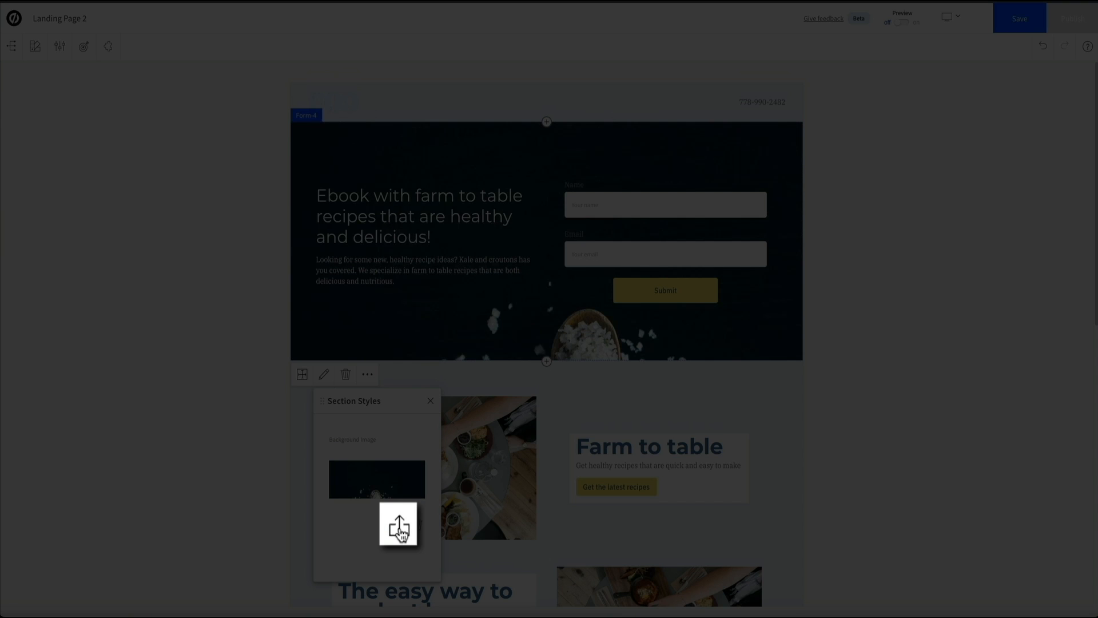
click(399, 527)
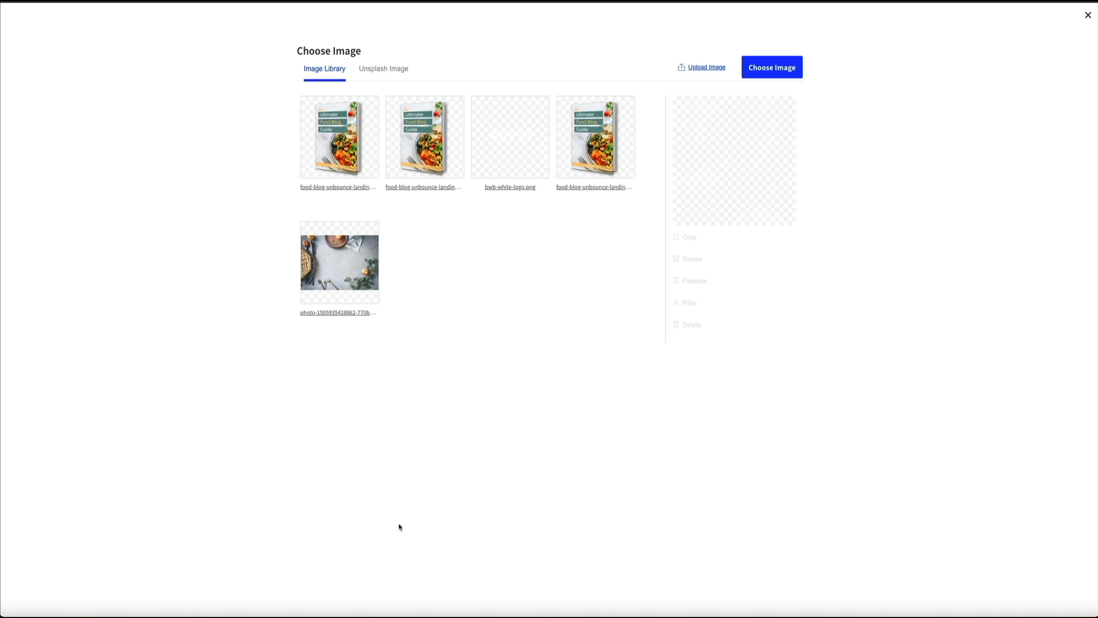
click(353, 268)
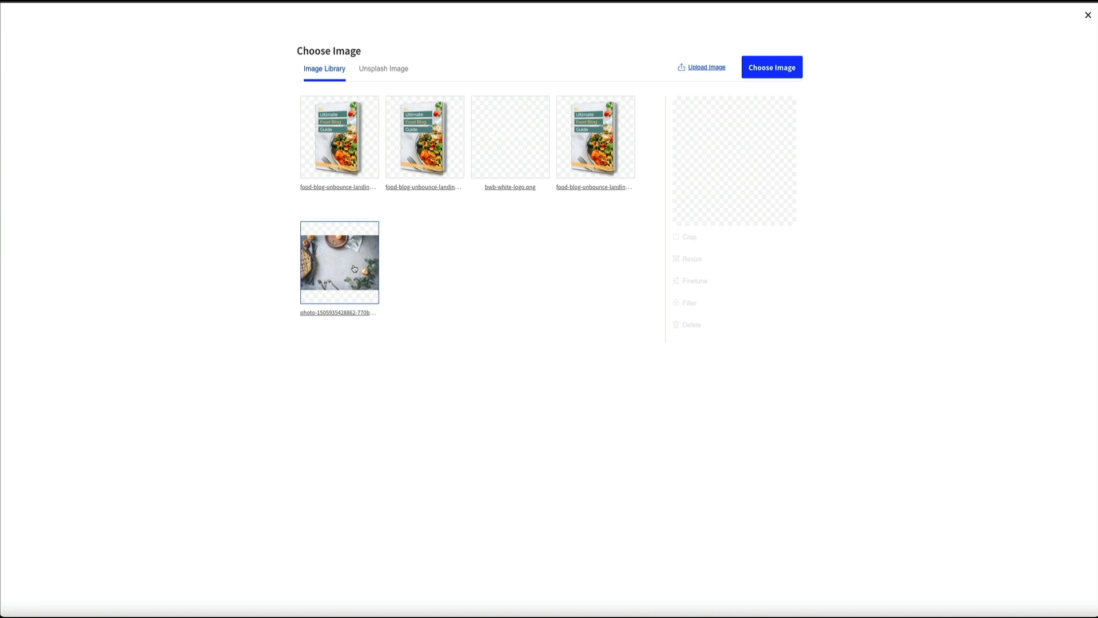
click(782, 73)
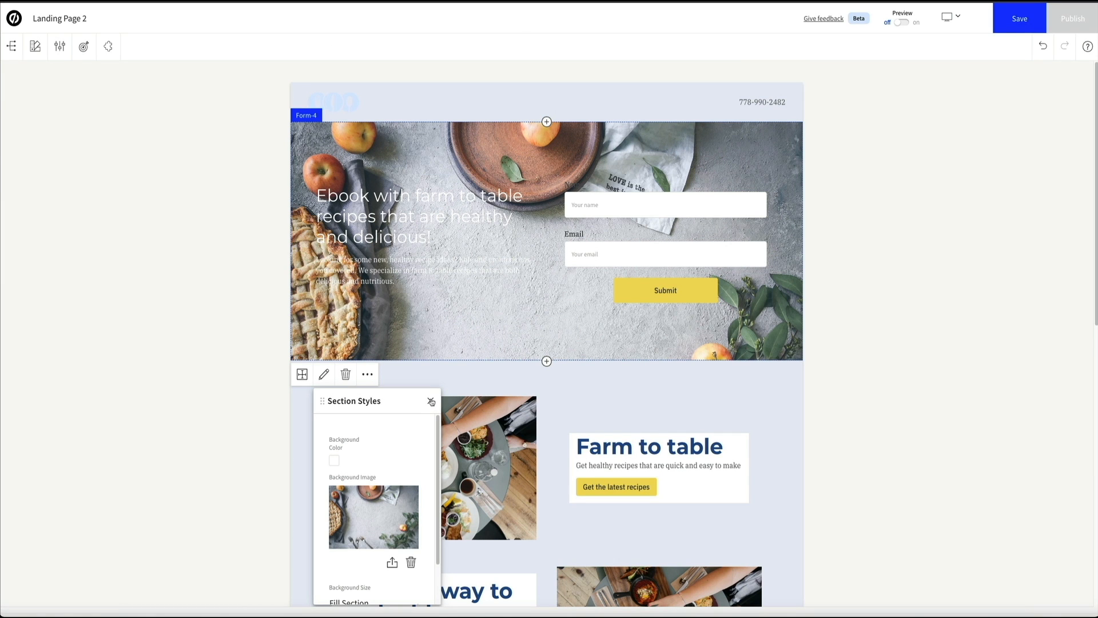
click(431, 402)
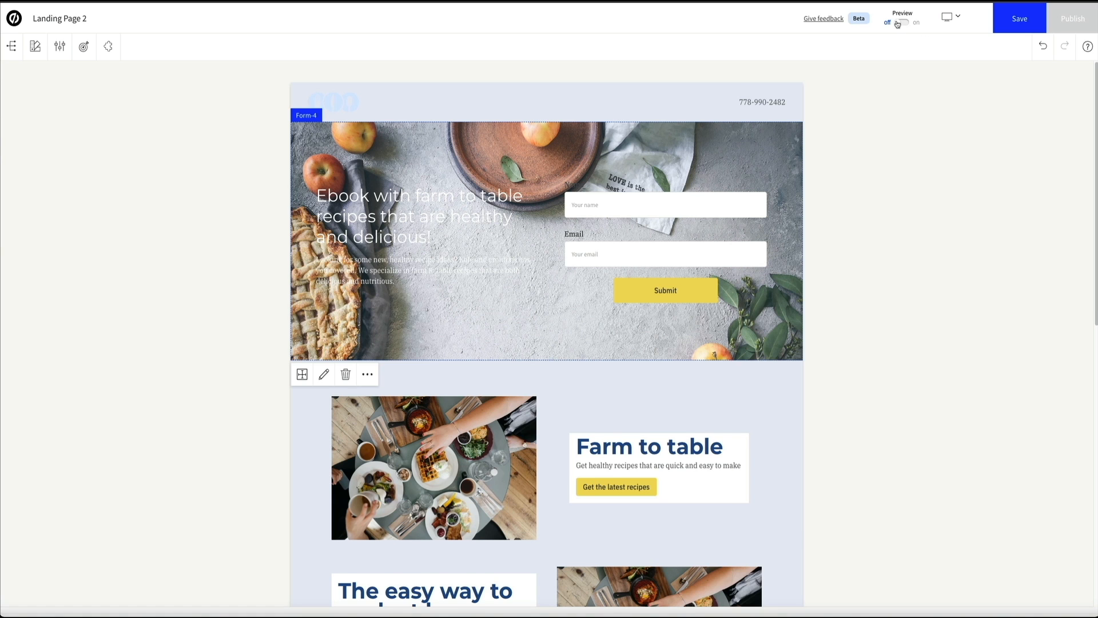
click(898, 24)
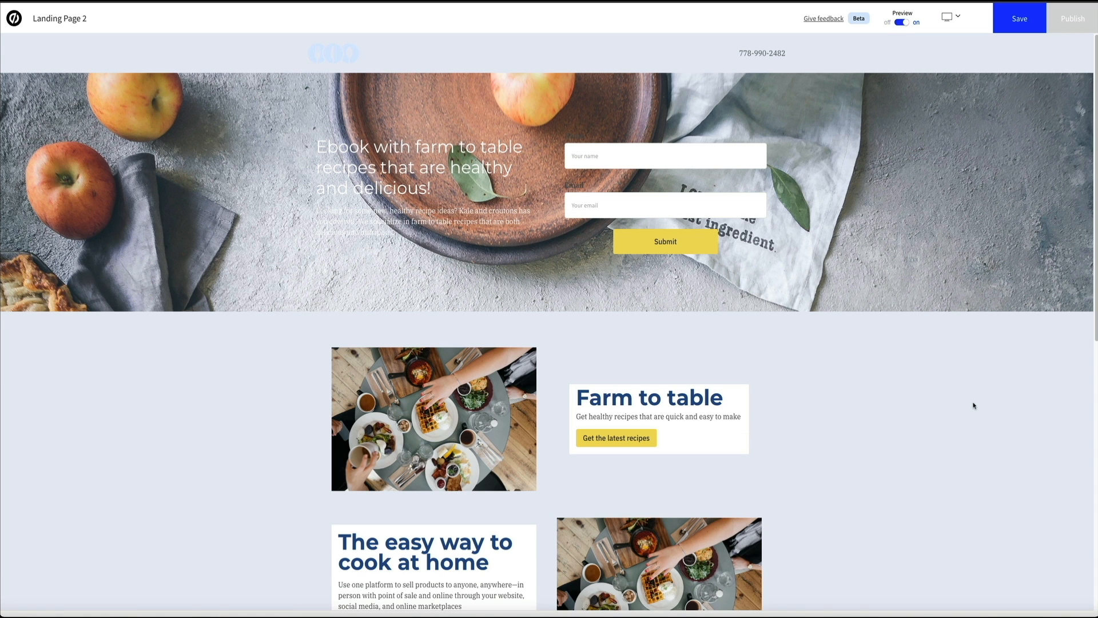
click(905, 23)
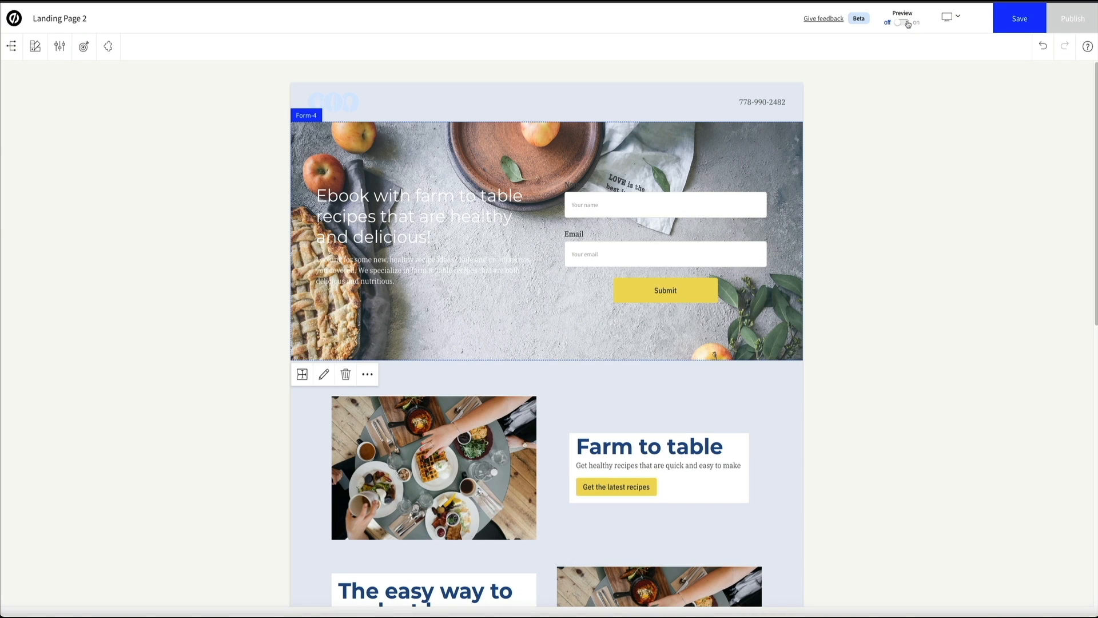
Set the text color of the paragraph under the ebook heading to near-black 151212.
click(367, 303)
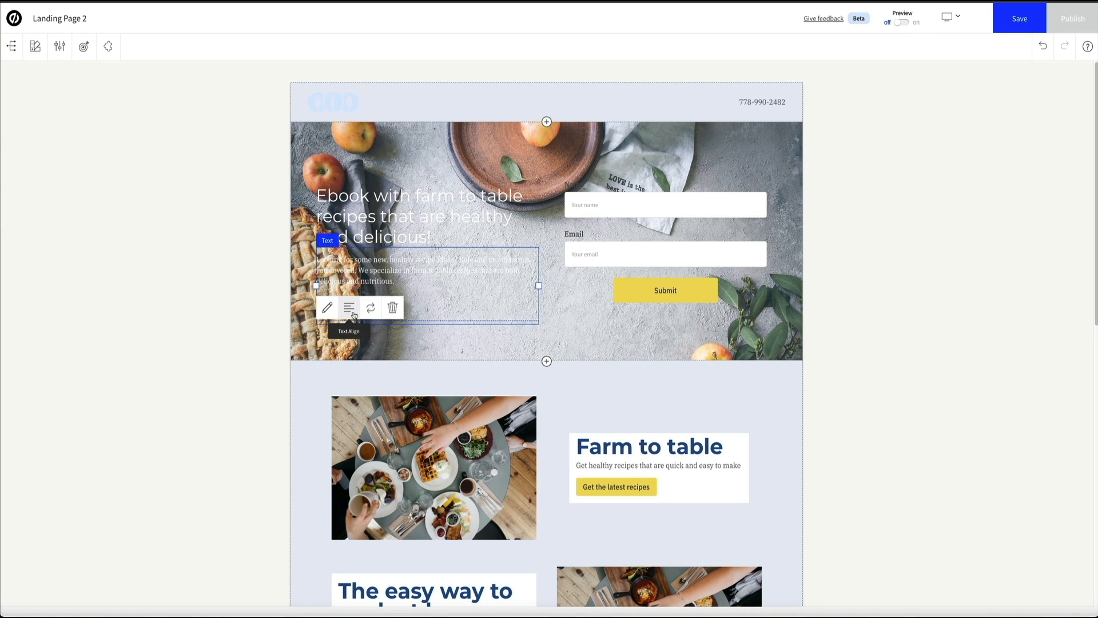
click(327, 307)
scroll(366, 435, down, 2)
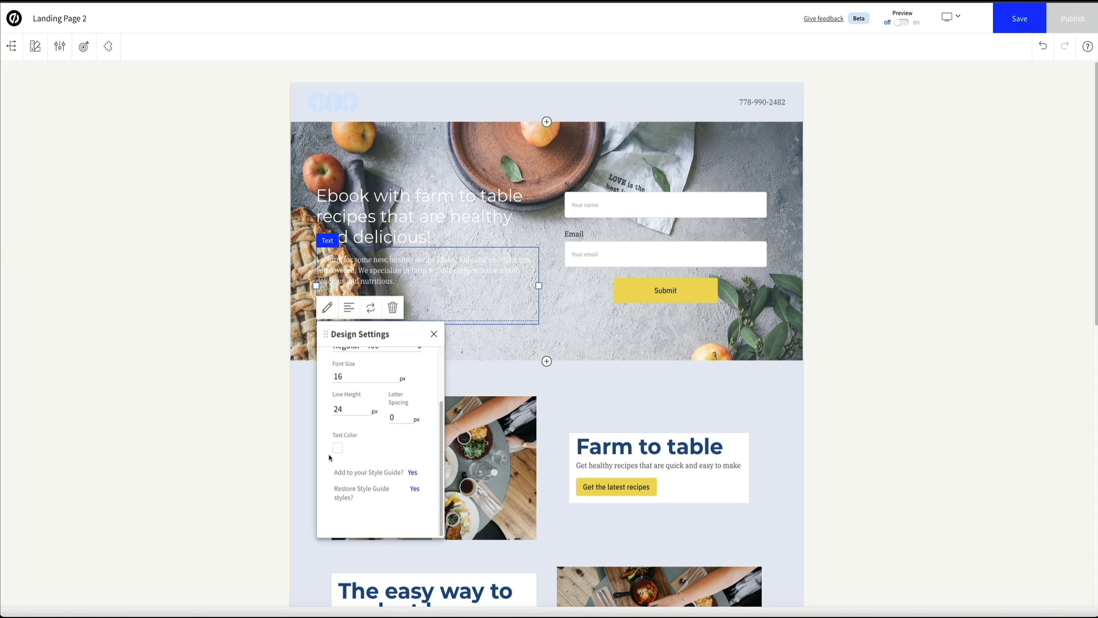
click(337, 448)
click(357, 446)
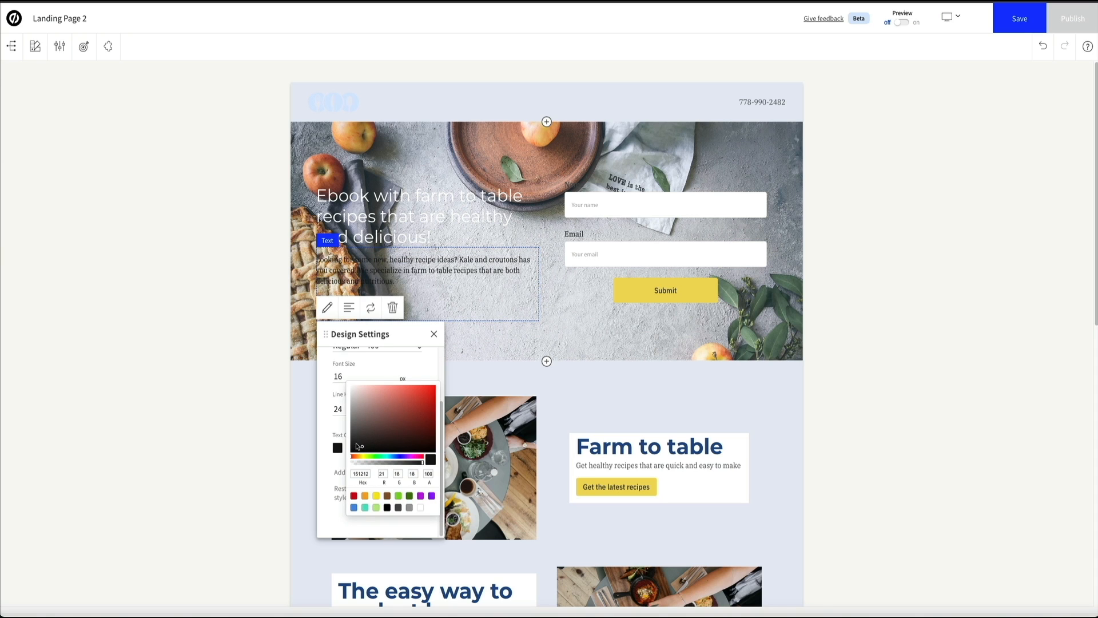
Set the ebook heading's text color to near-black 100F0F and its font weight to Bold - 700.
click(395, 197)
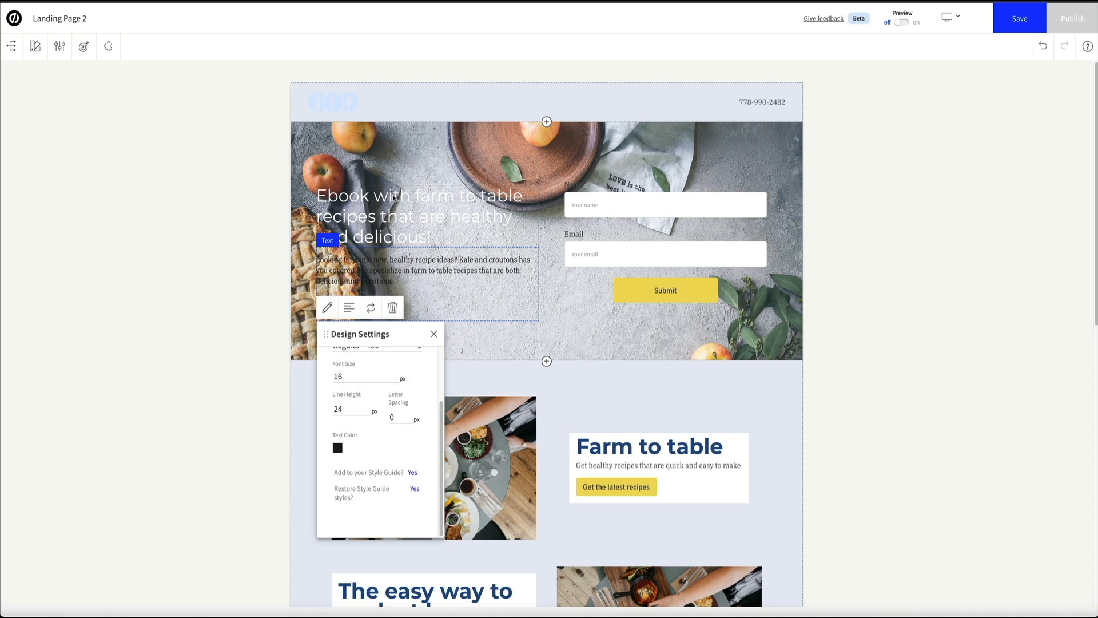
click(395, 198)
click(327, 261)
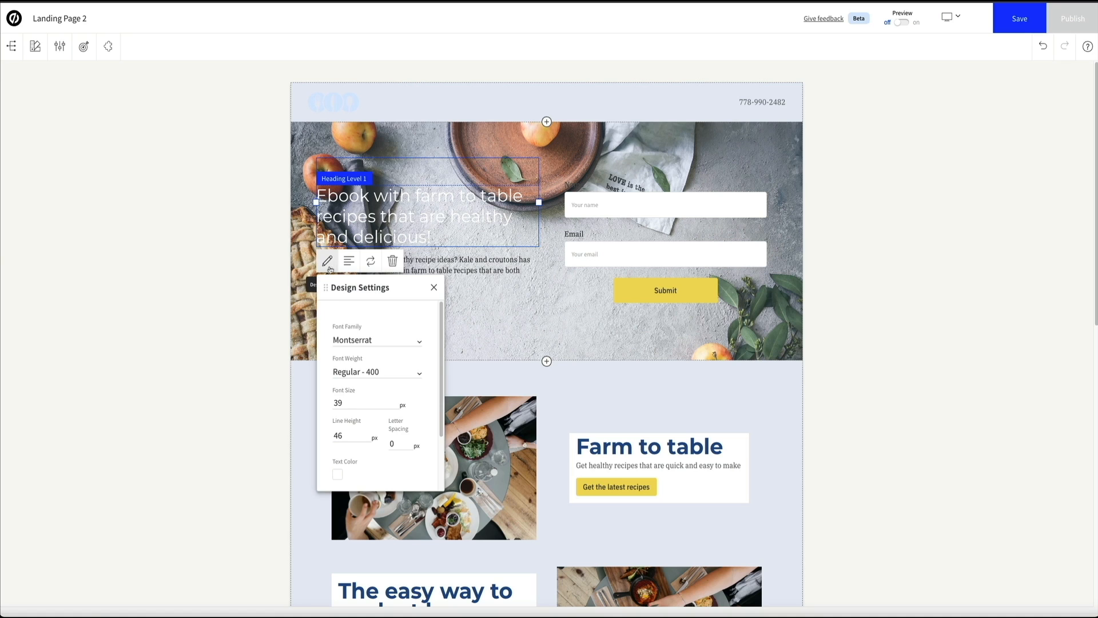
click(337, 474)
click(356, 475)
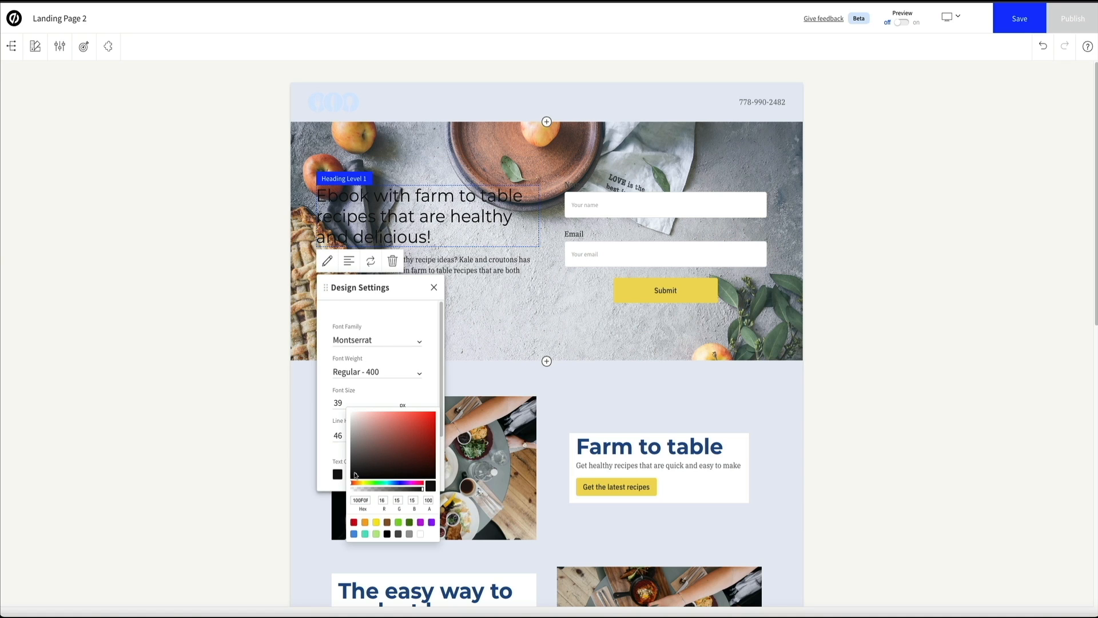
click(419, 377)
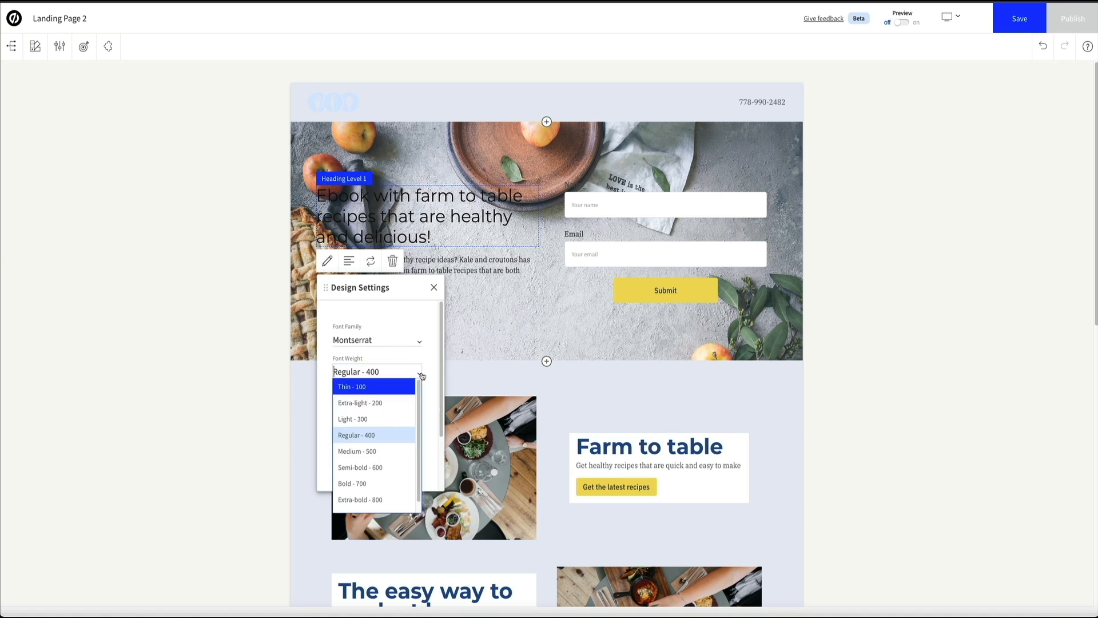
click(370, 484)
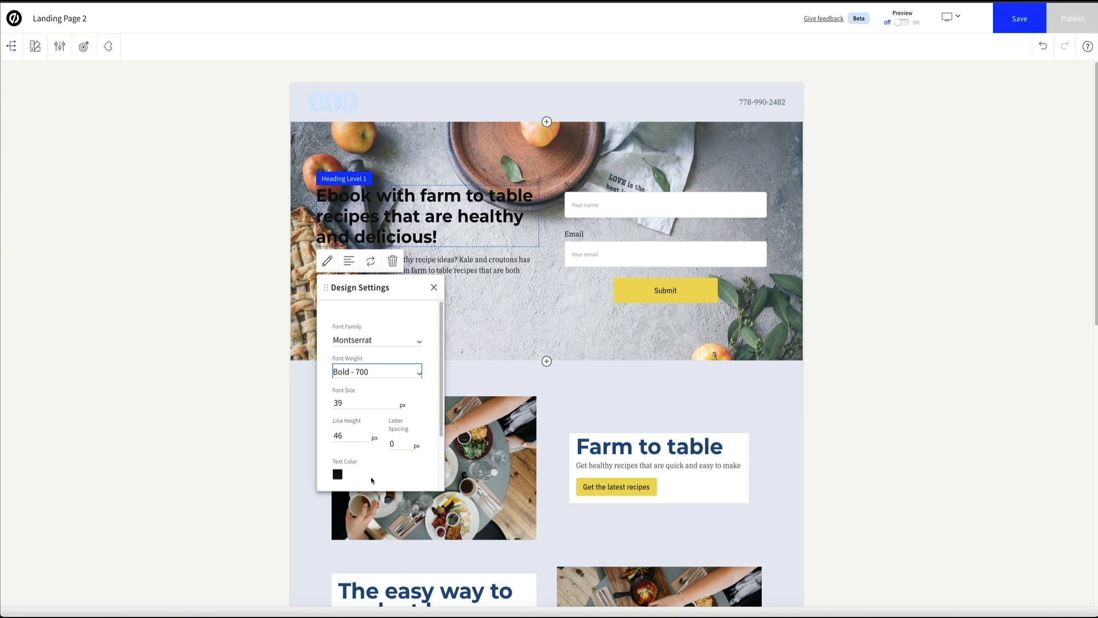
Preview the restyled form section in desktop size and return to editing.
click(486, 292)
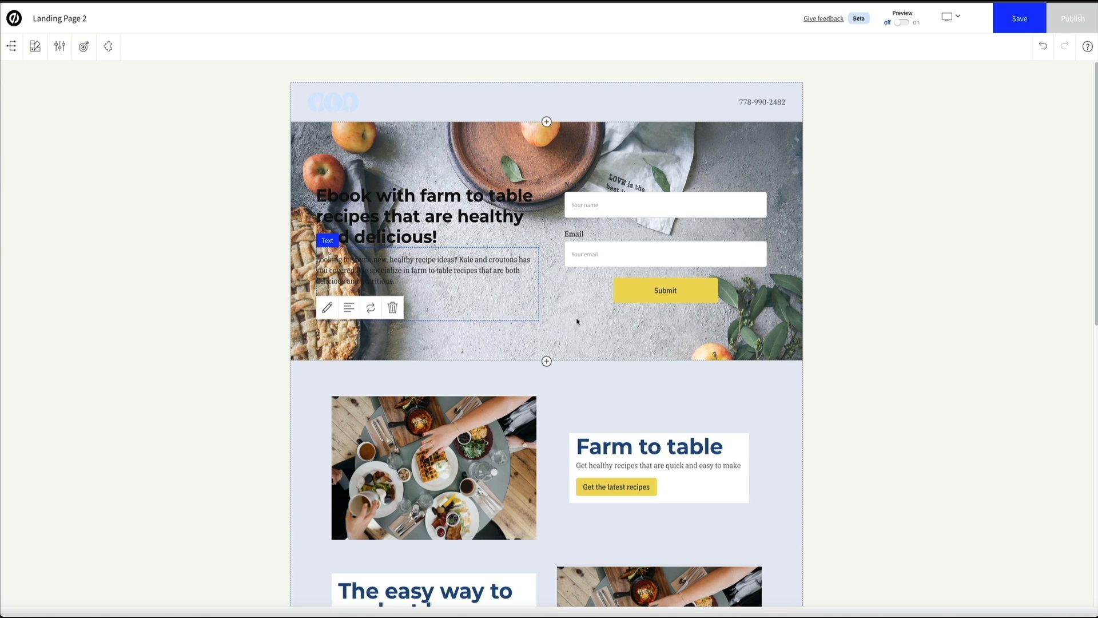
click(810, 309)
click(902, 23)
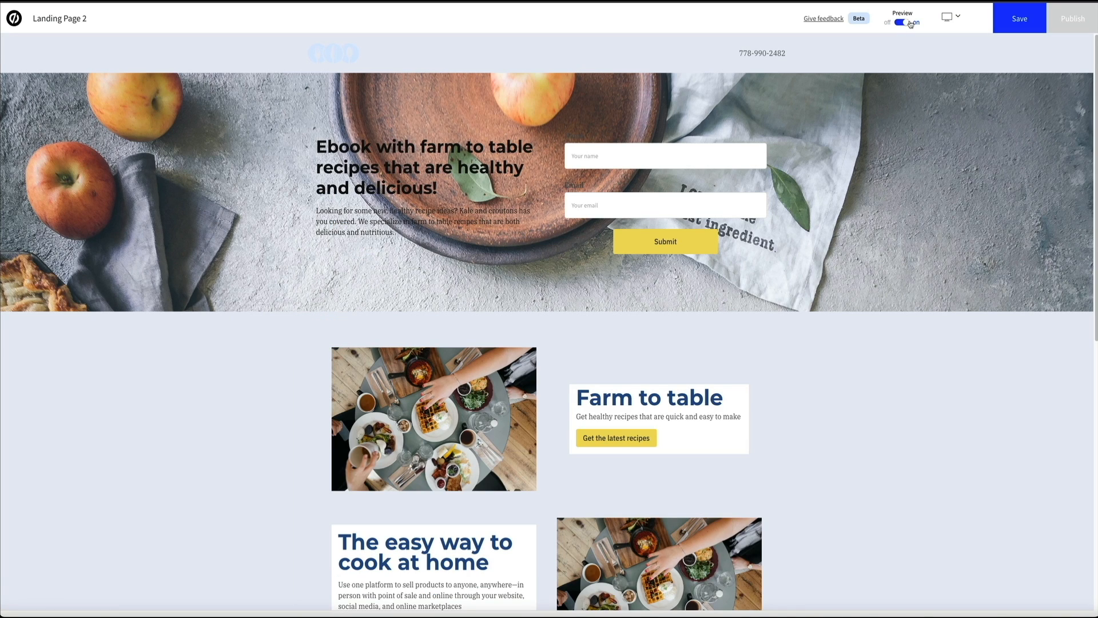
click(911, 24)
Undo the heading and paragraph styling and the background image change in the Form-4 section.
click(1042, 45)
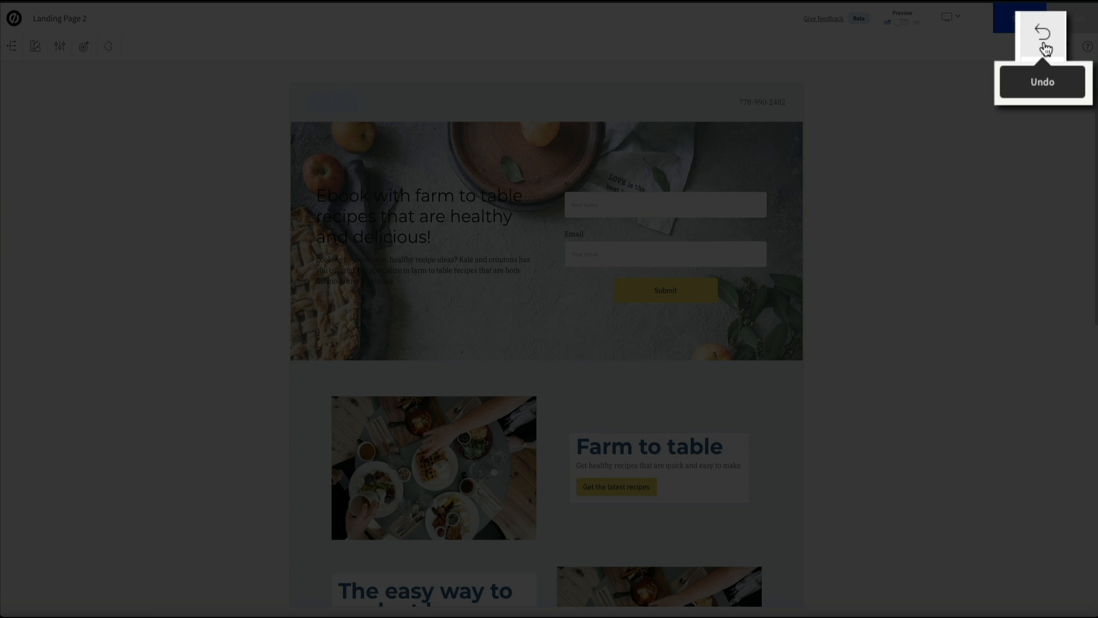
click(1043, 46)
click(1044, 49)
click(1044, 50)
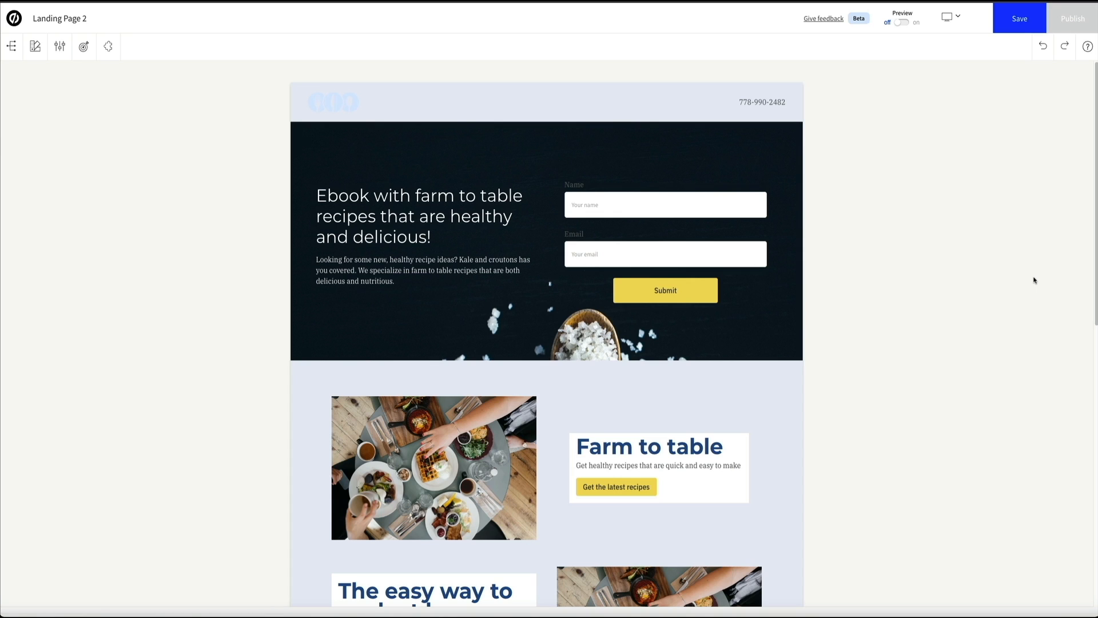
Link the "Get the latest recipes" button to the Form-4 section of the page.
click(653, 487)
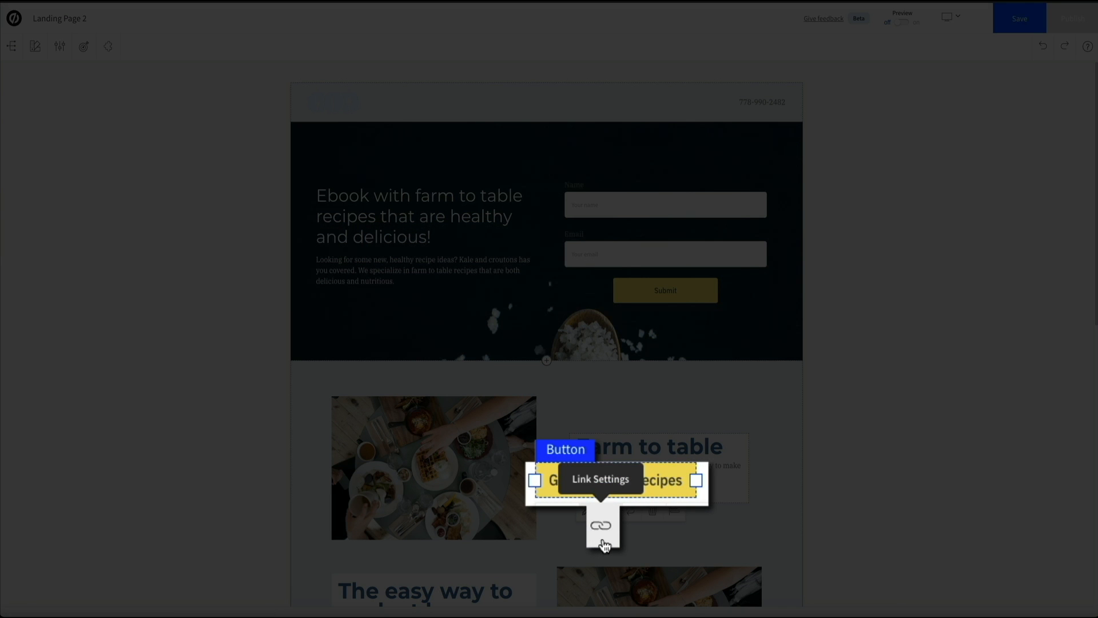
click(608, 512)
scroll(710, 538, down, 2)
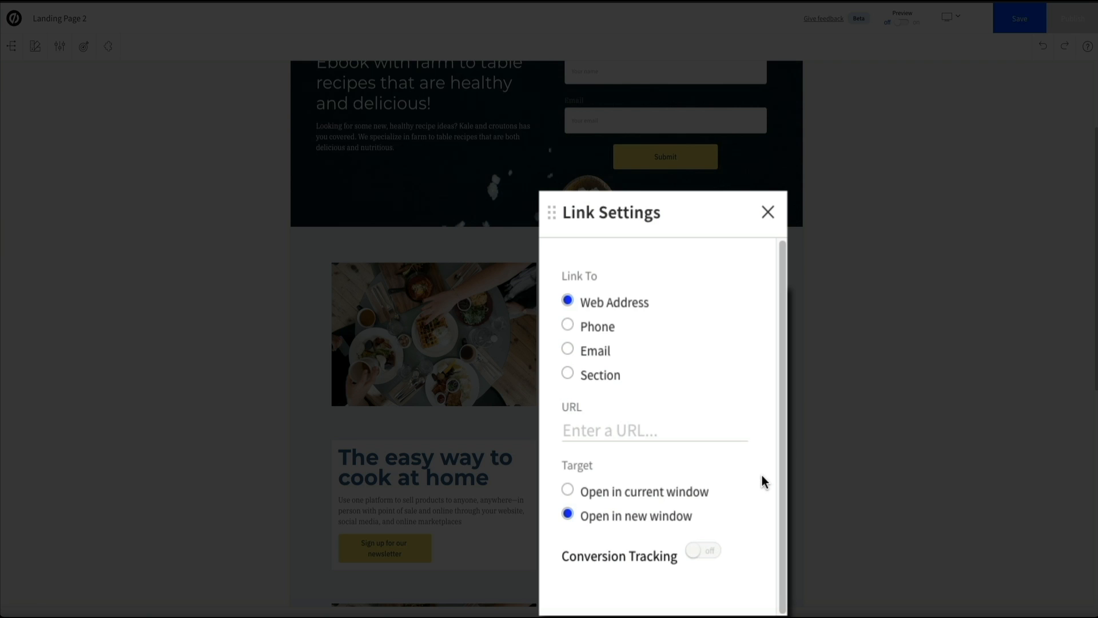
click(567, 375)
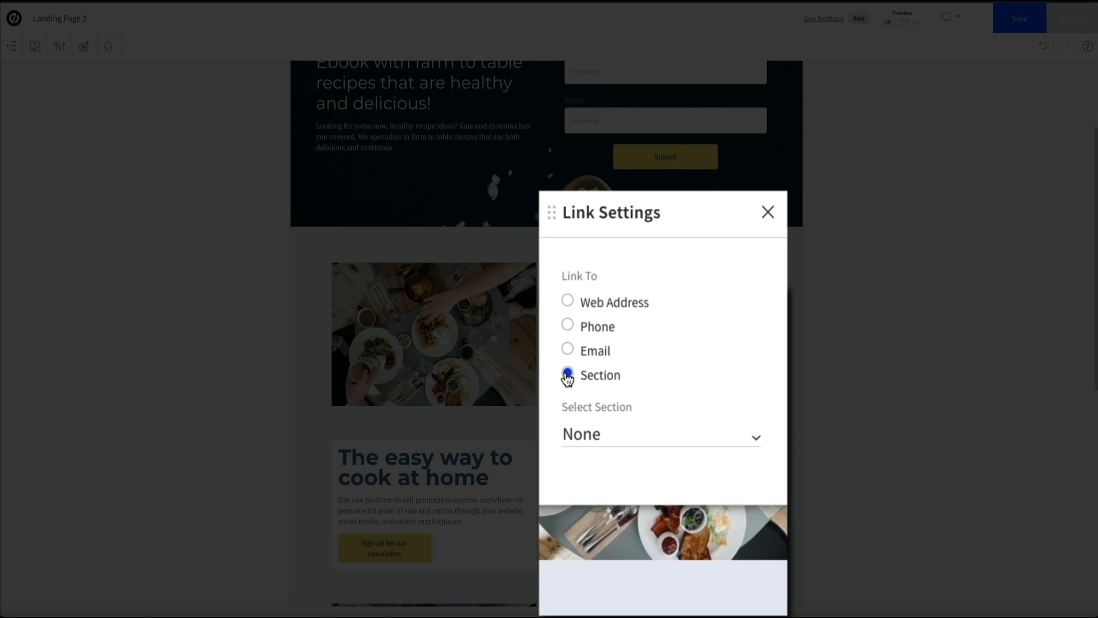
click(749, 440)
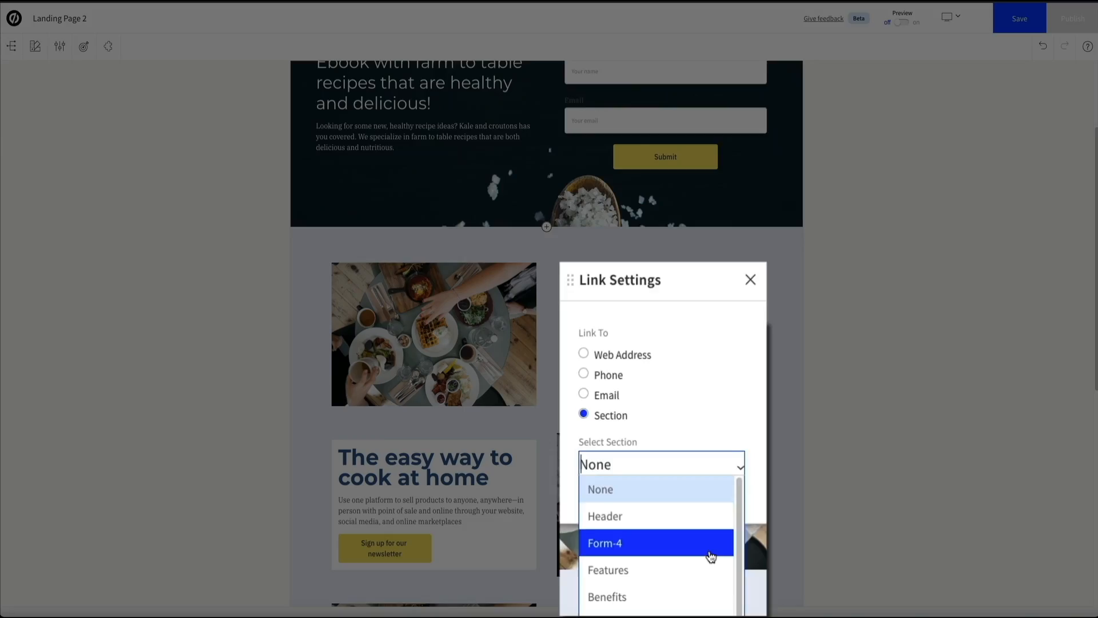
click(719, 541)
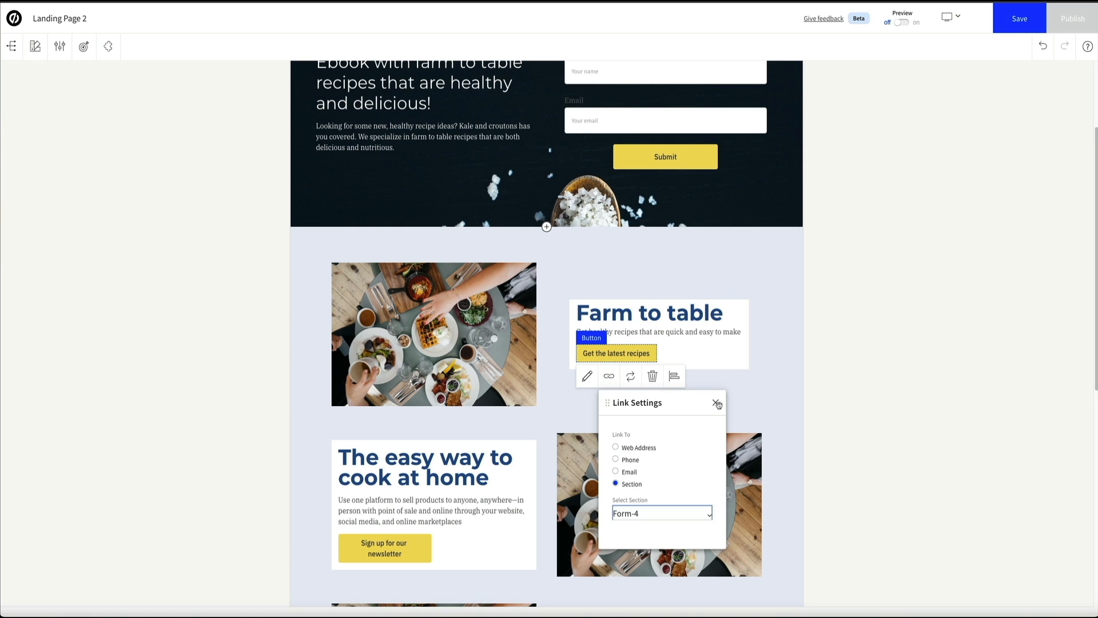
click(716, 403)
Link the "Sign up for our newsletter" button to the form section of the page.
click(417, 544)
click(371, 577)
click(452, 514)
click(462, 560)
click(479, 402)
Link the "Find a recipe" button under "Quick and easy" to the form section of the page.
click(590, 499)
click(596, 515)
click(594, 483)
click(640, 498)
click(625, 525)
click(707, 400)
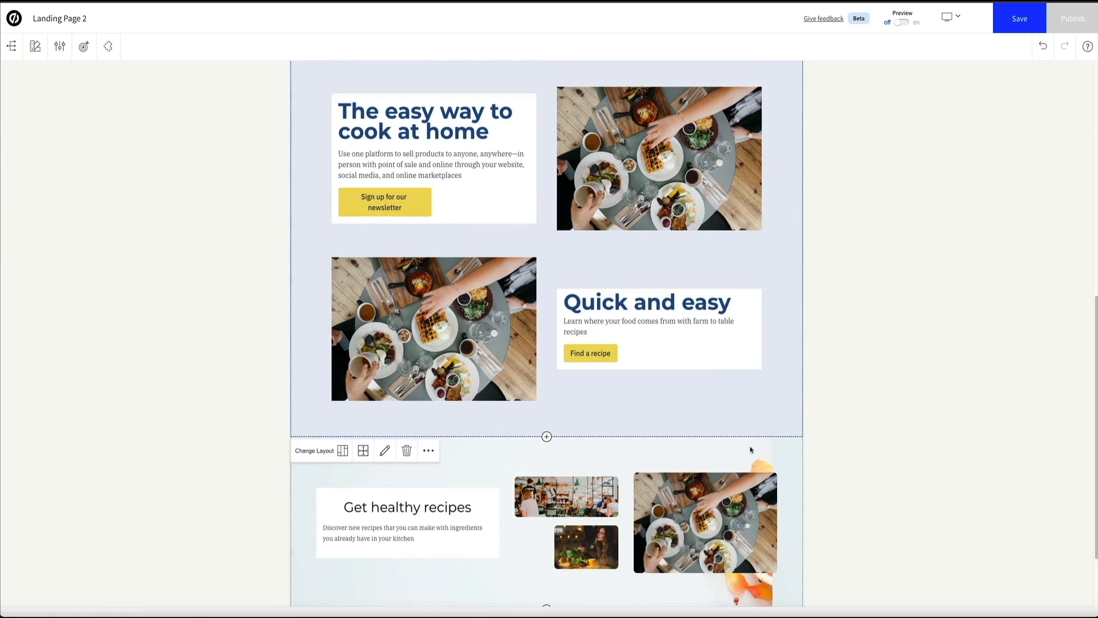
Preview the desktop page and test the "Find a recipe" button's section link.
scroll(753, 437, down, 2)
scroll(887, 414, up, 3)
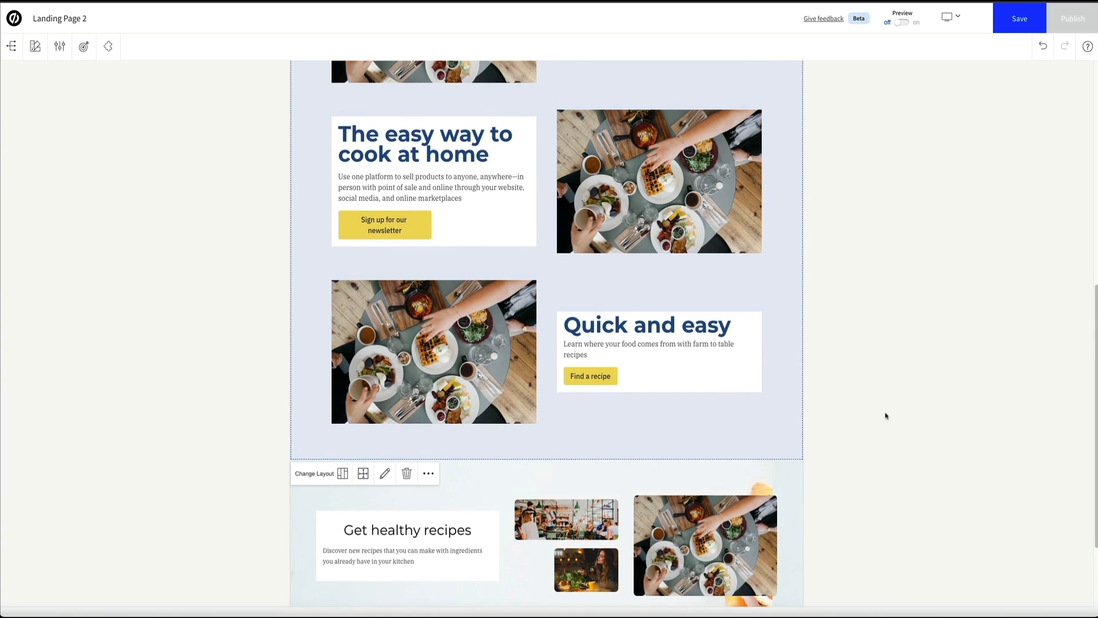
scroll(885, 416, up, 8)
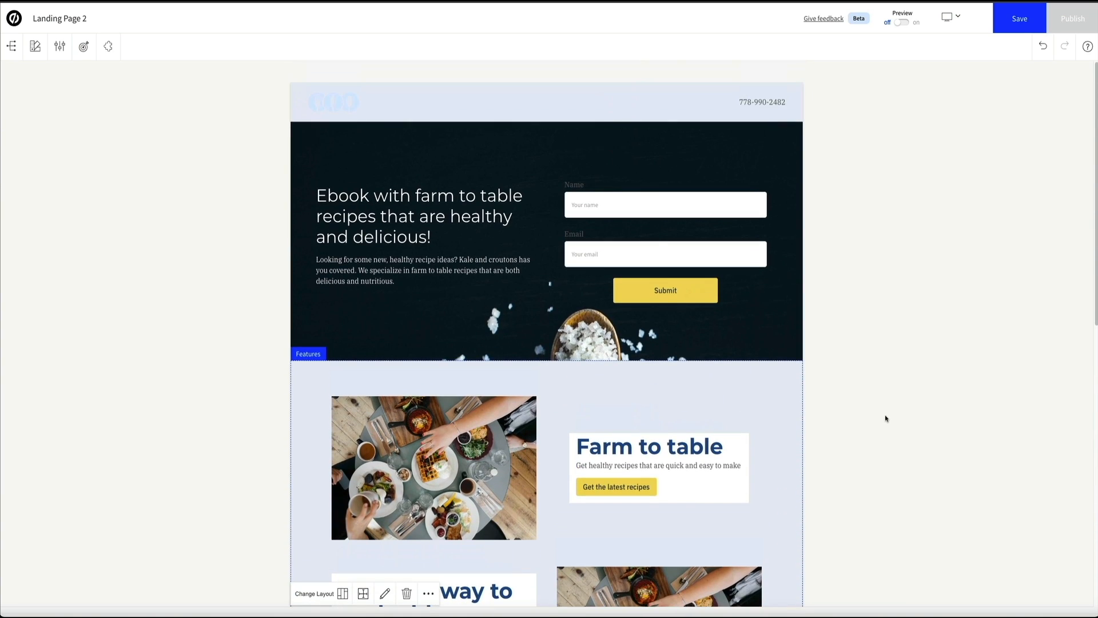
click(902, 22)
scroll(868, 375, down, 8)
scroll(610, 444, down, 1)
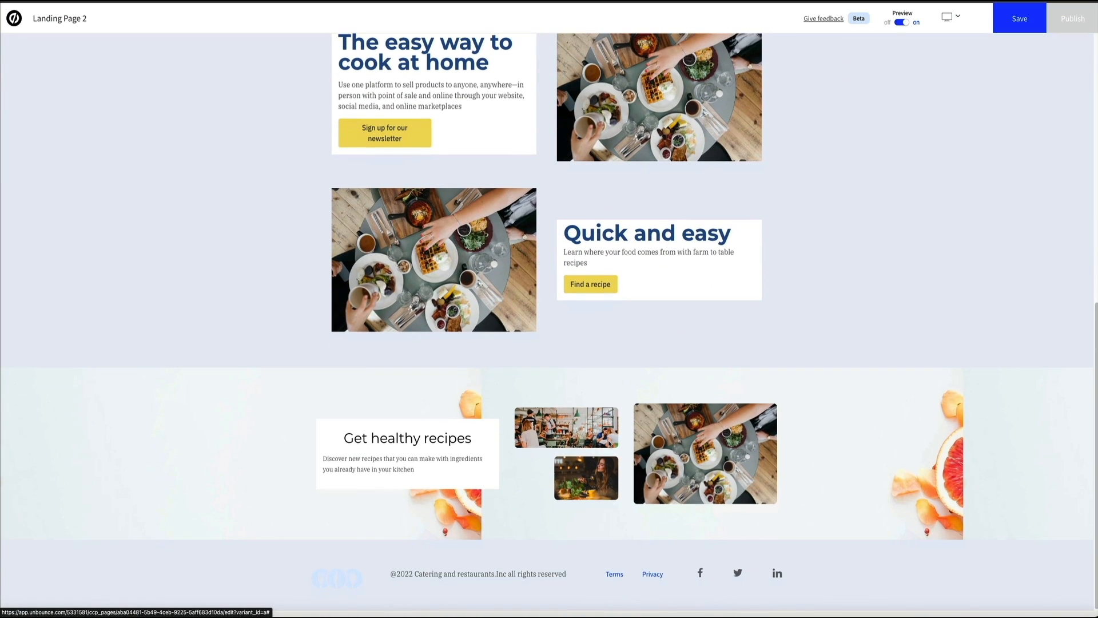
click(586, 292)
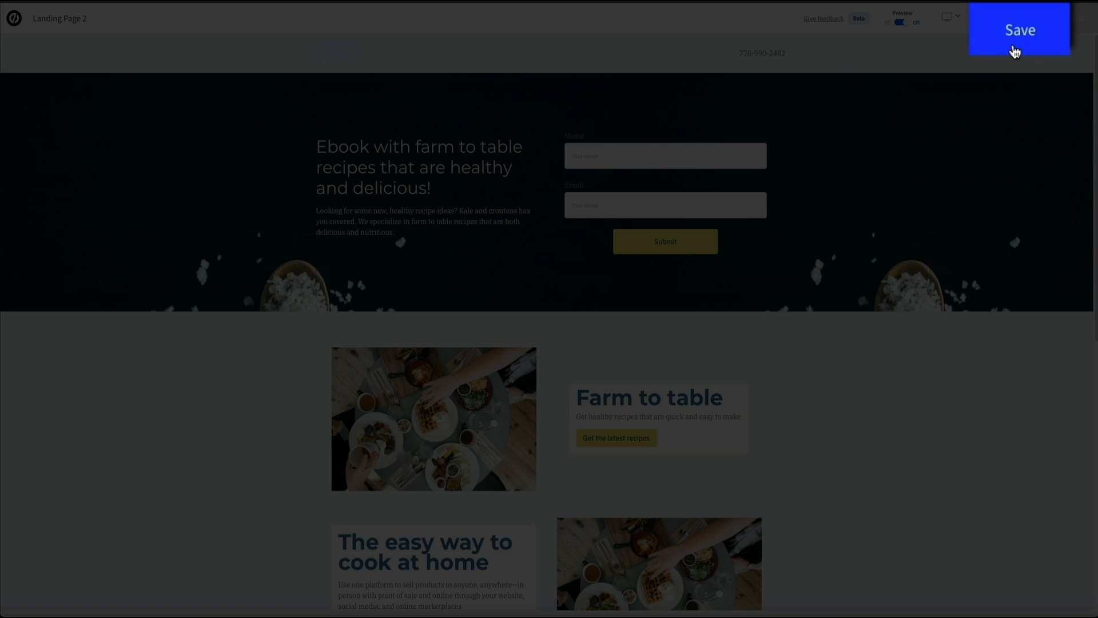
Save the landing page and leave the editor for its overview page.
click(1017, 28)
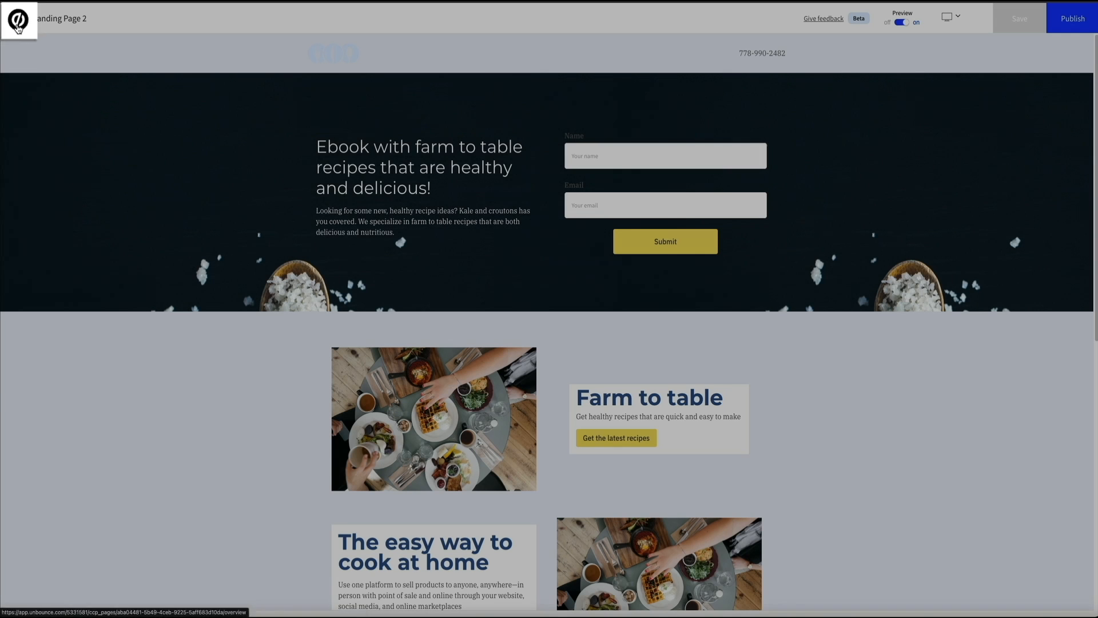
click(15, 24)
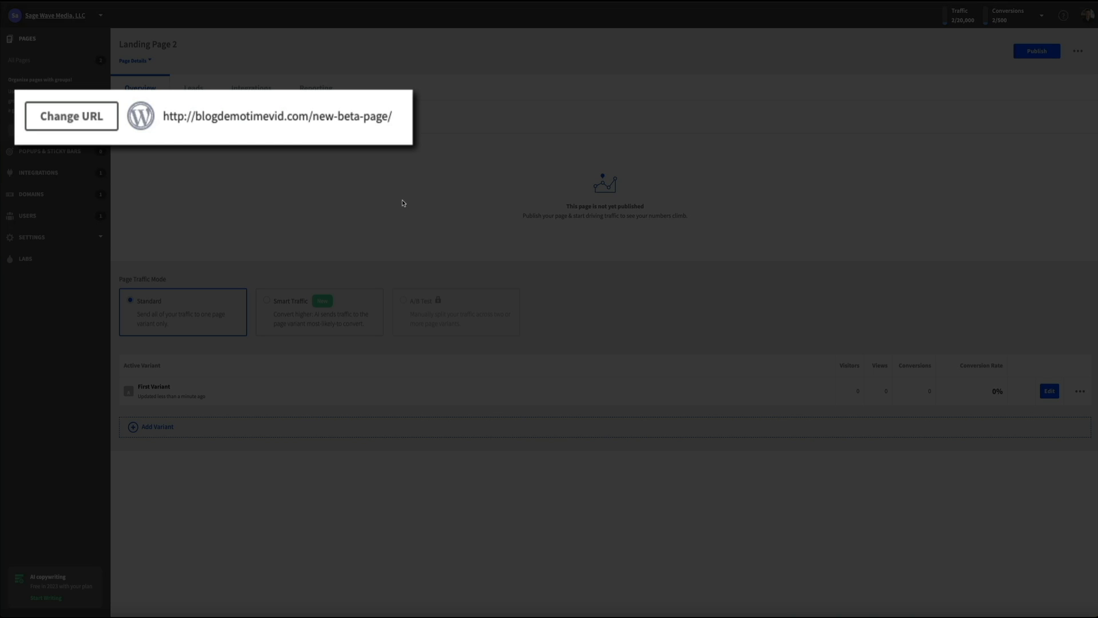
Check the page's URL option and its available native integrations, then return to the overview.
click(69, 131)
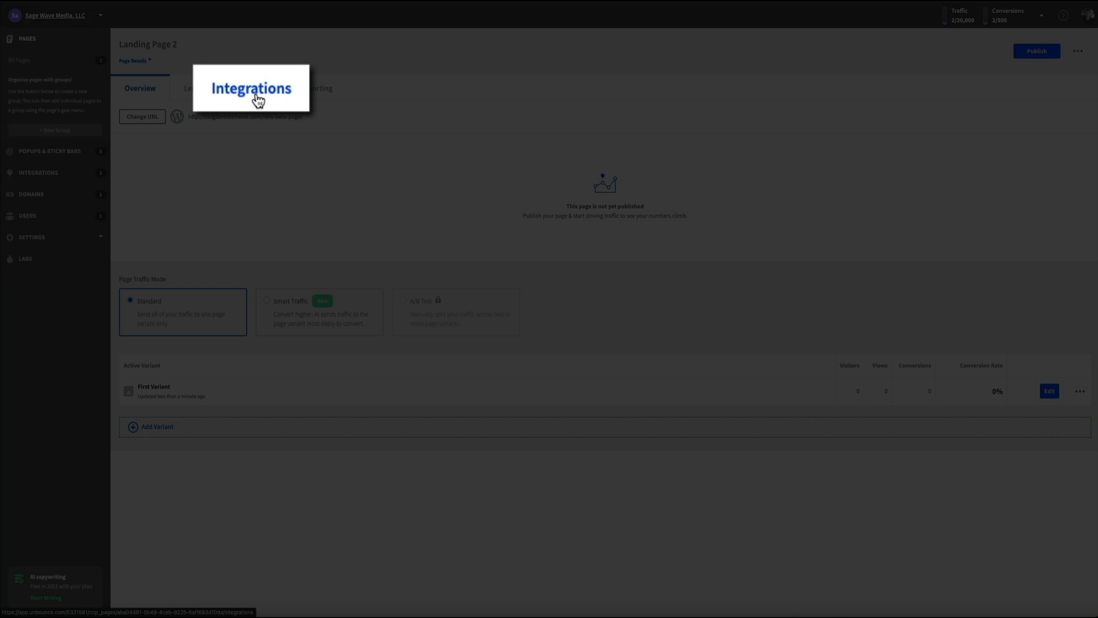
click(255, 93)
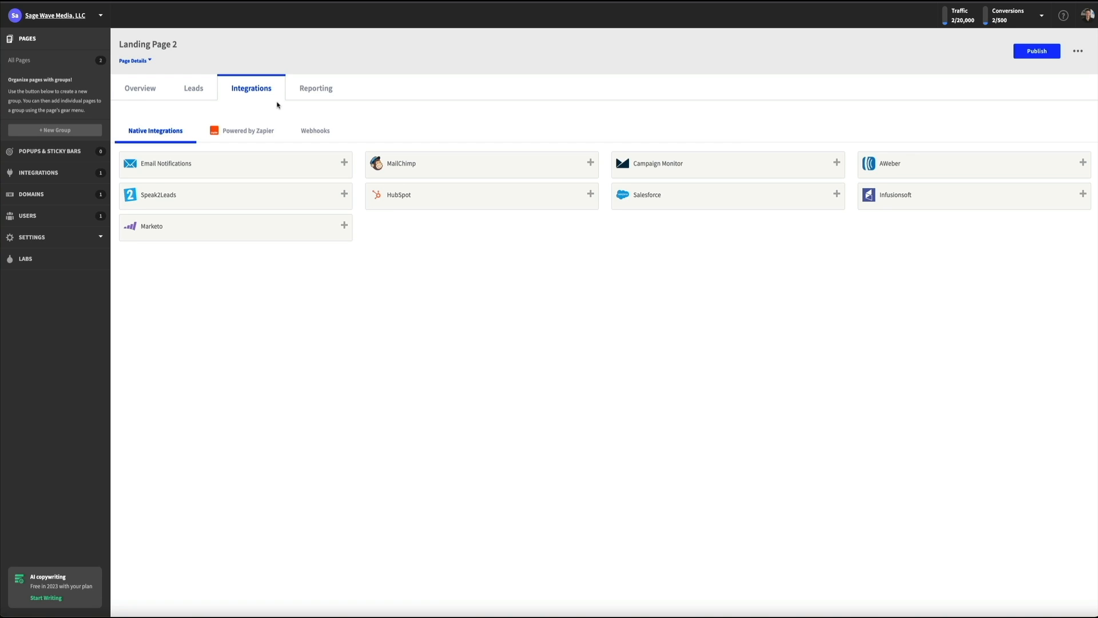
click(141, 94)
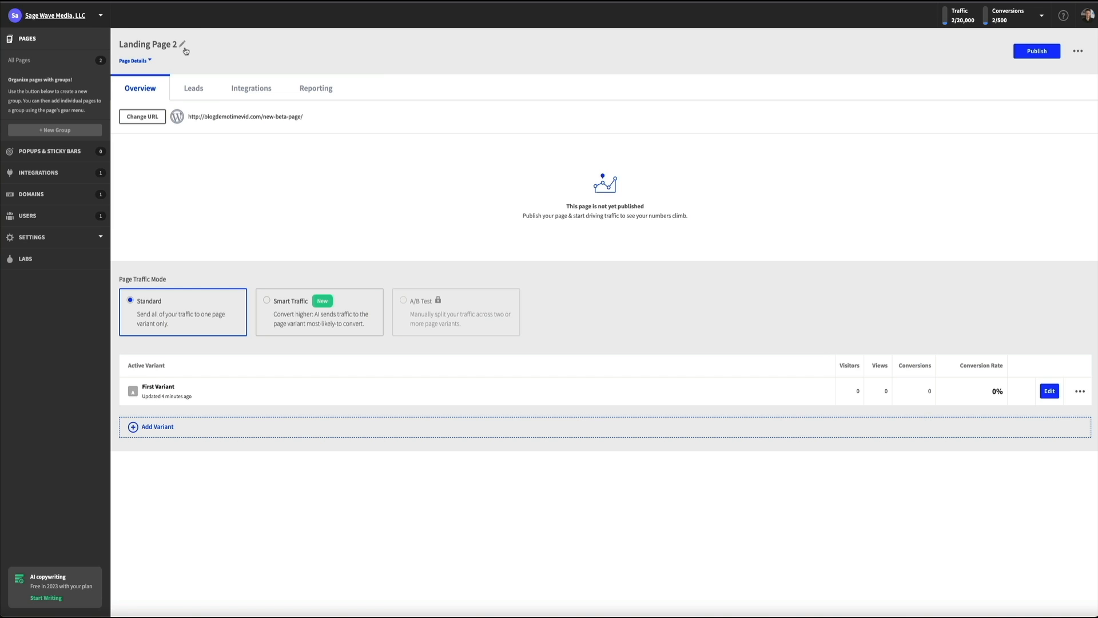
Rename the landing page as "AI Food Blog Ebook Landing Page".
mouse_move(184, 50)
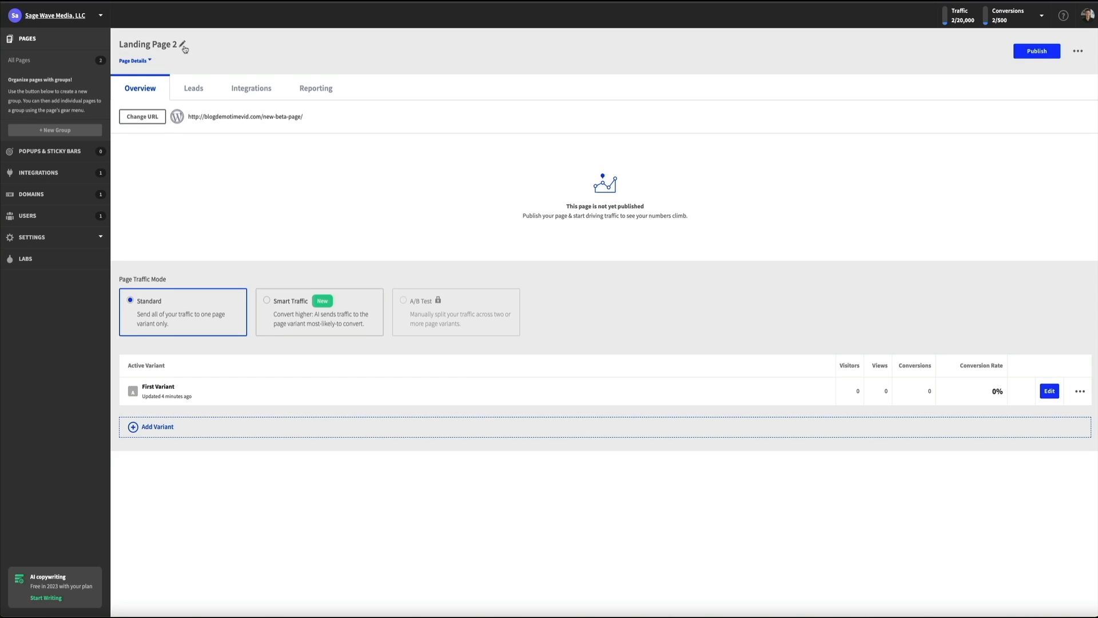
click(184, 43)
text(AI Food Blog)
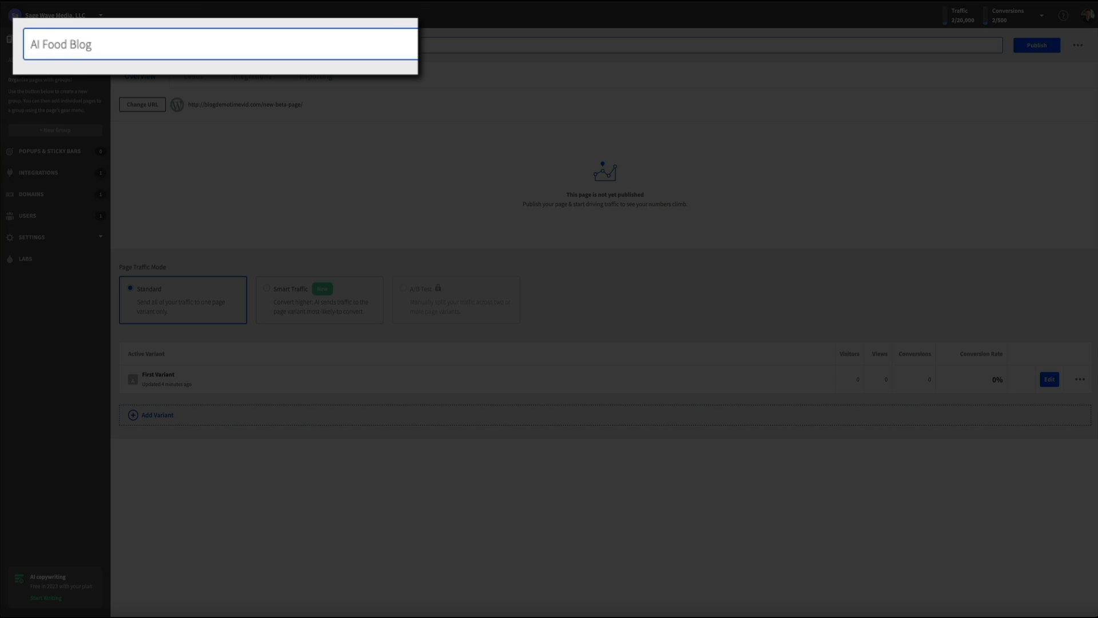
text( Ebook Landing Page)
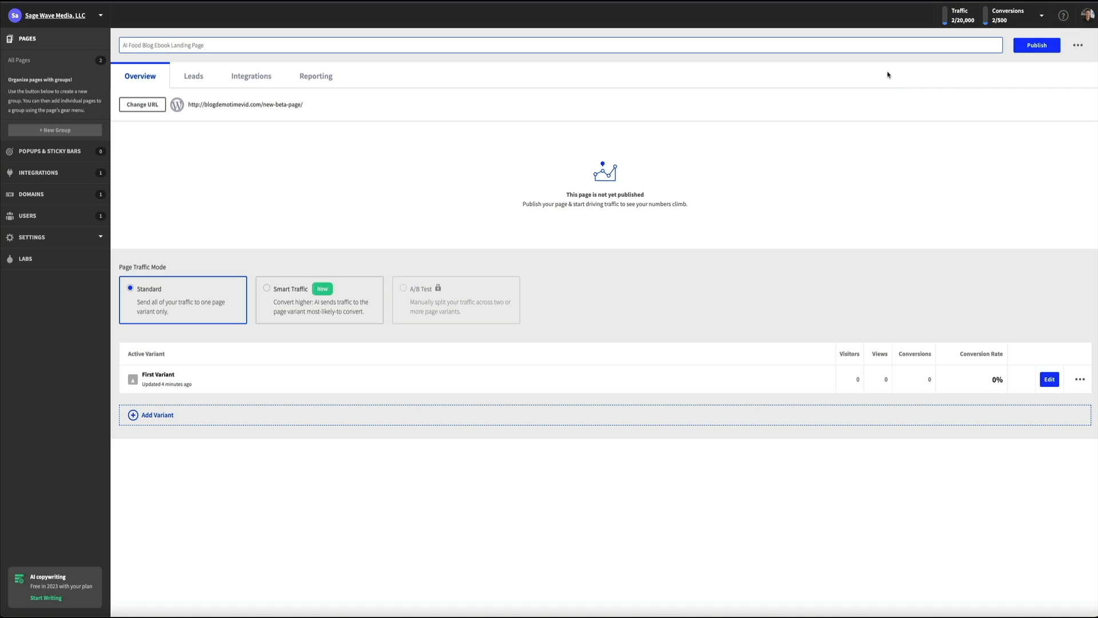
key(Return)
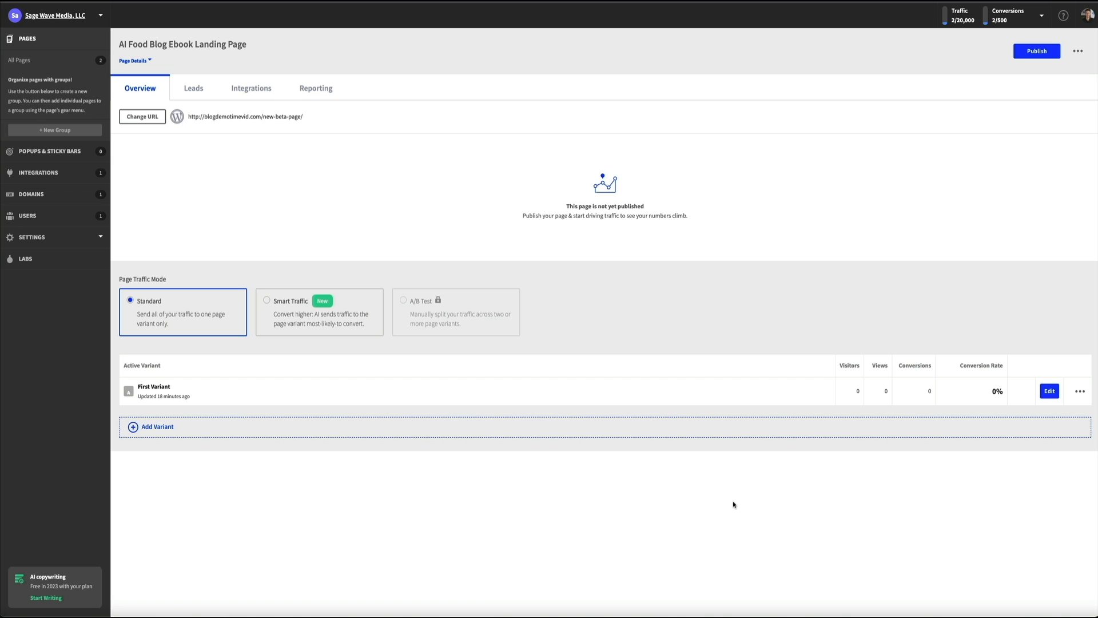
Return to the list of pages, open the AI copywriting tool and examine its template categories.
click(57, 38)
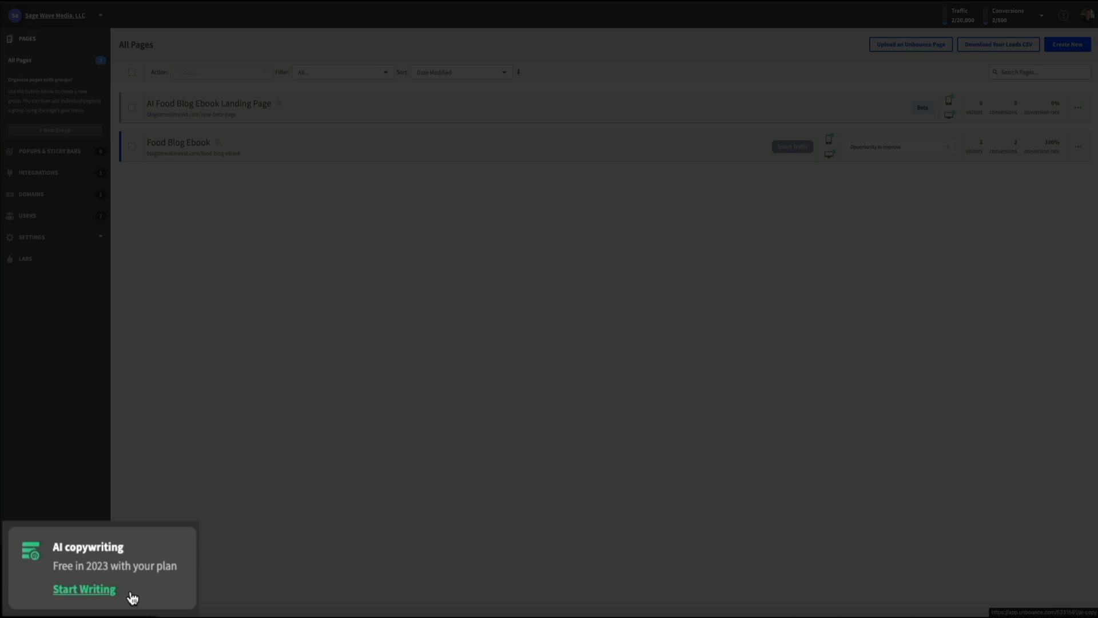
click(131, 595)
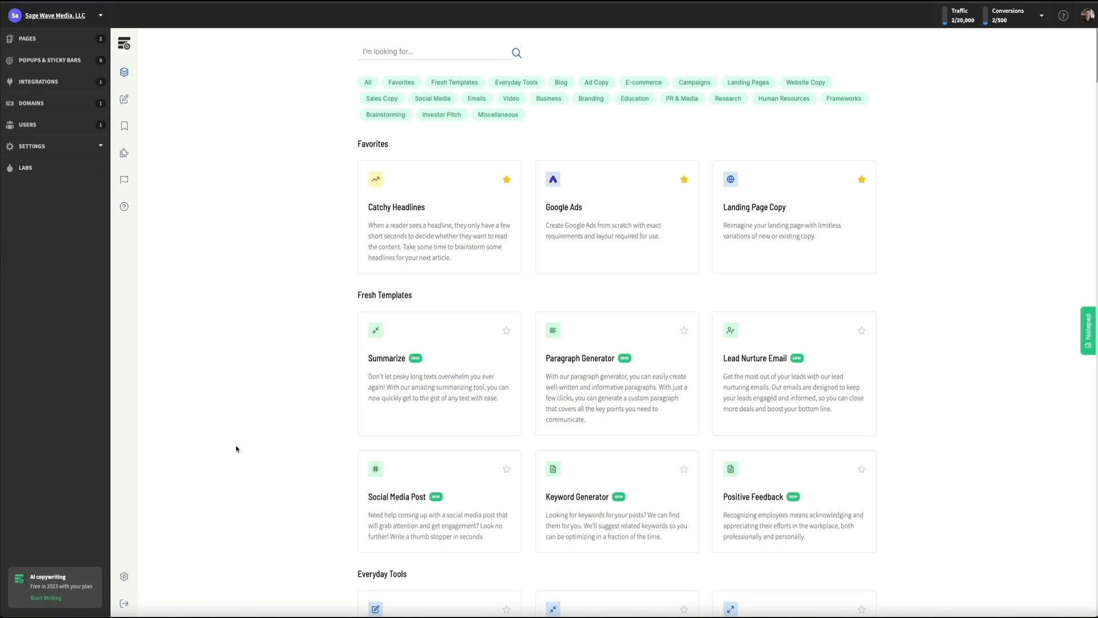
scroll(236, 449, down, 4)
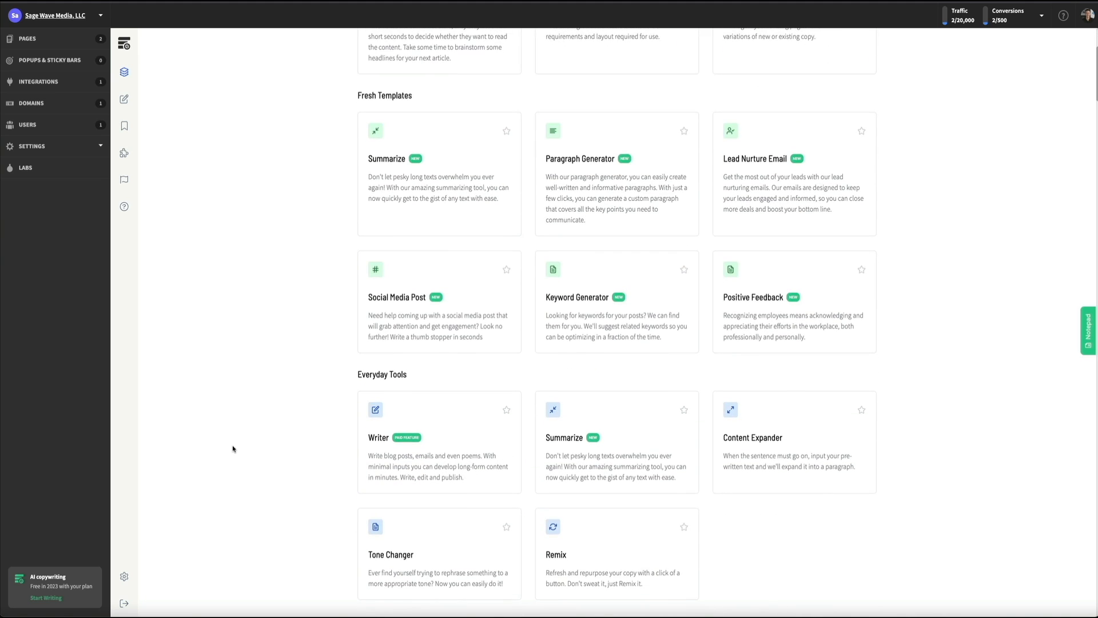
scroll(233, 448, down, 2)
scroll(231, 449, down, 8)
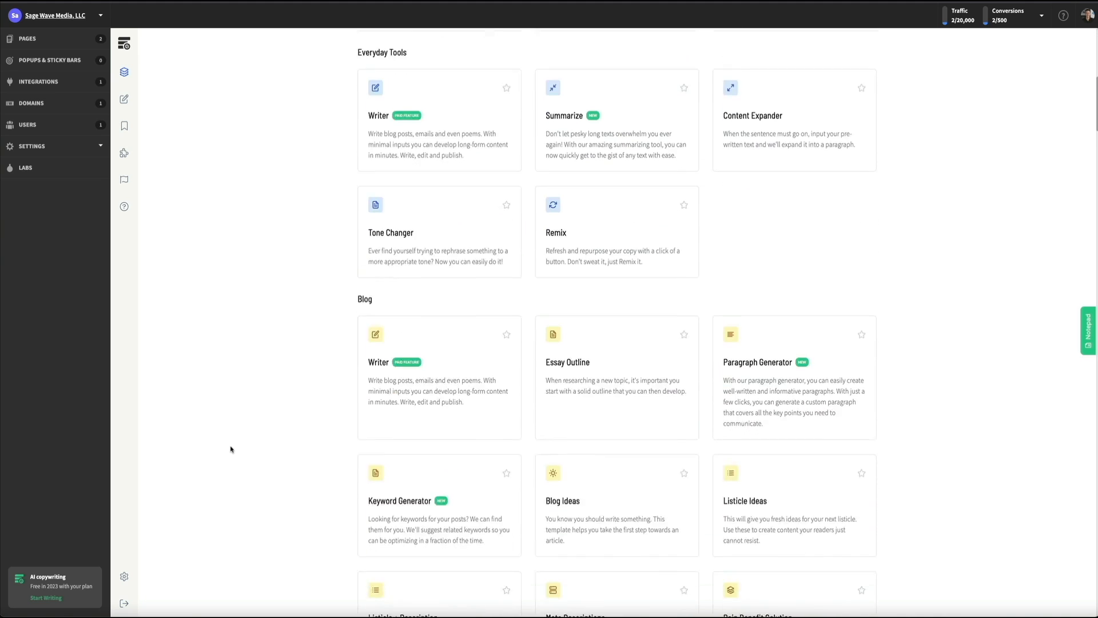
scroll(229, 450, down, 2)
scroll(227, 450, down, 8)
scroll(226, 452, down, 6)
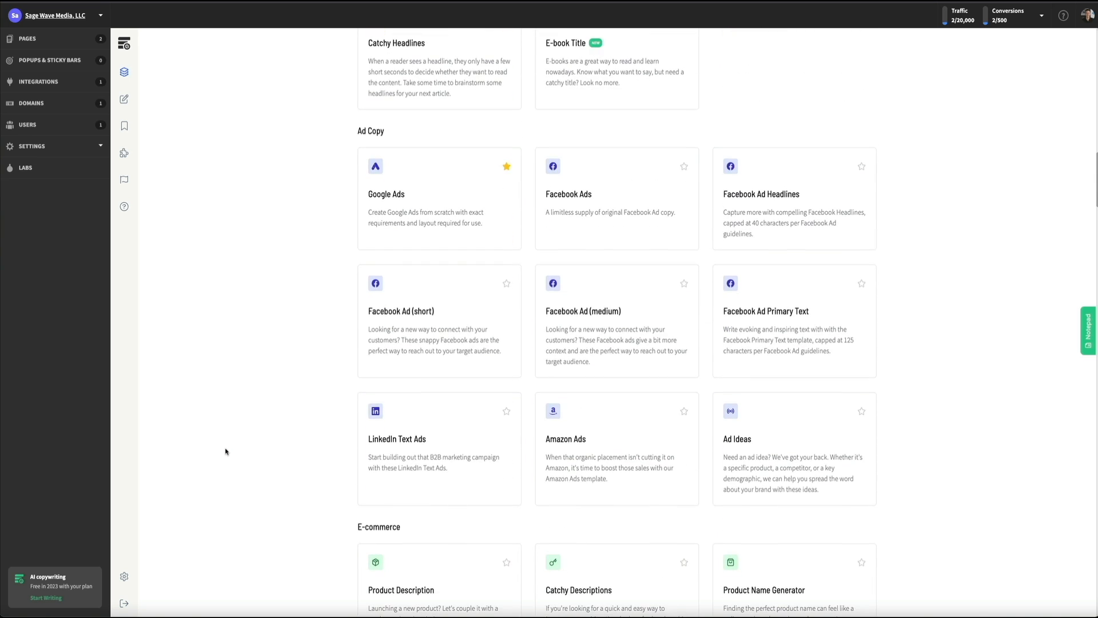
Generate copy for the Food Blog Ebook project with the Landing Page Copy template.
scroll(225, 452, up, 15)
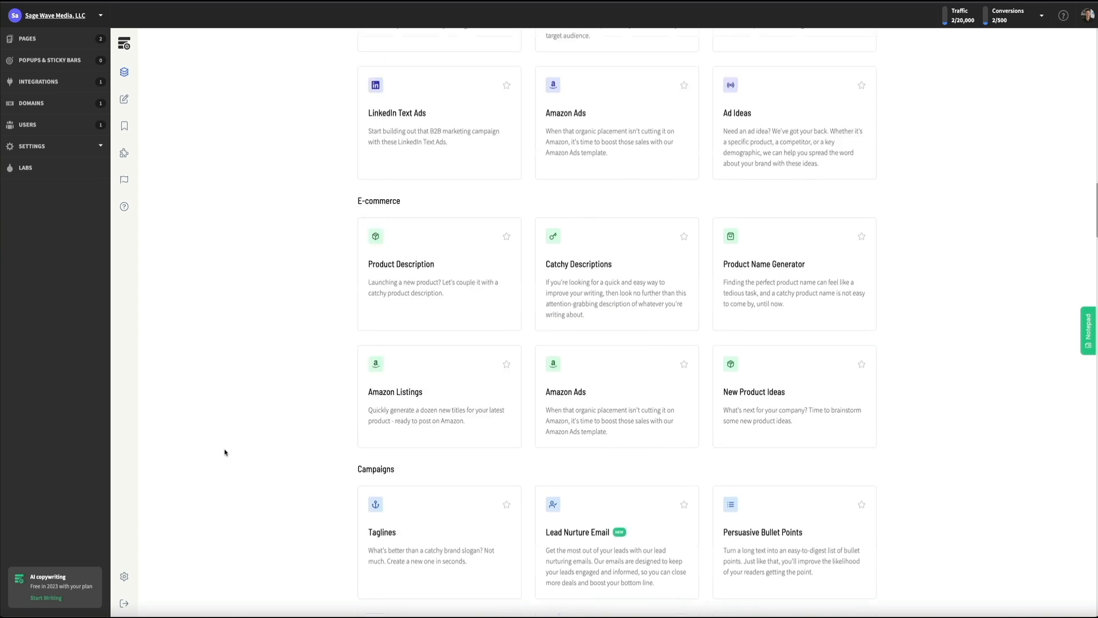
scroll(223, 453, up, 10)
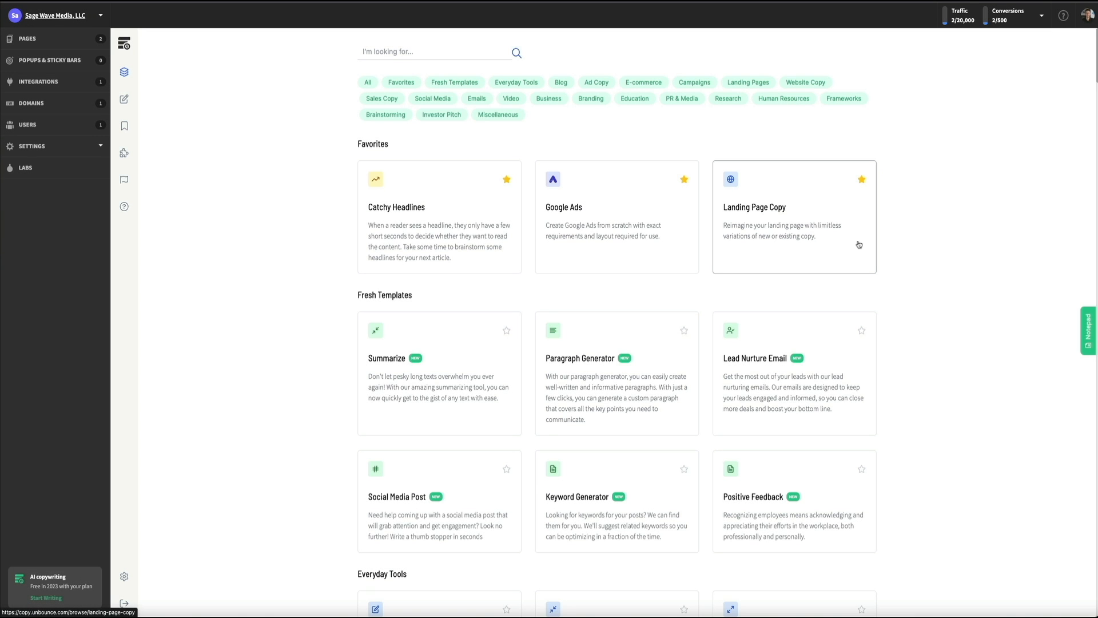
click(858, 245)
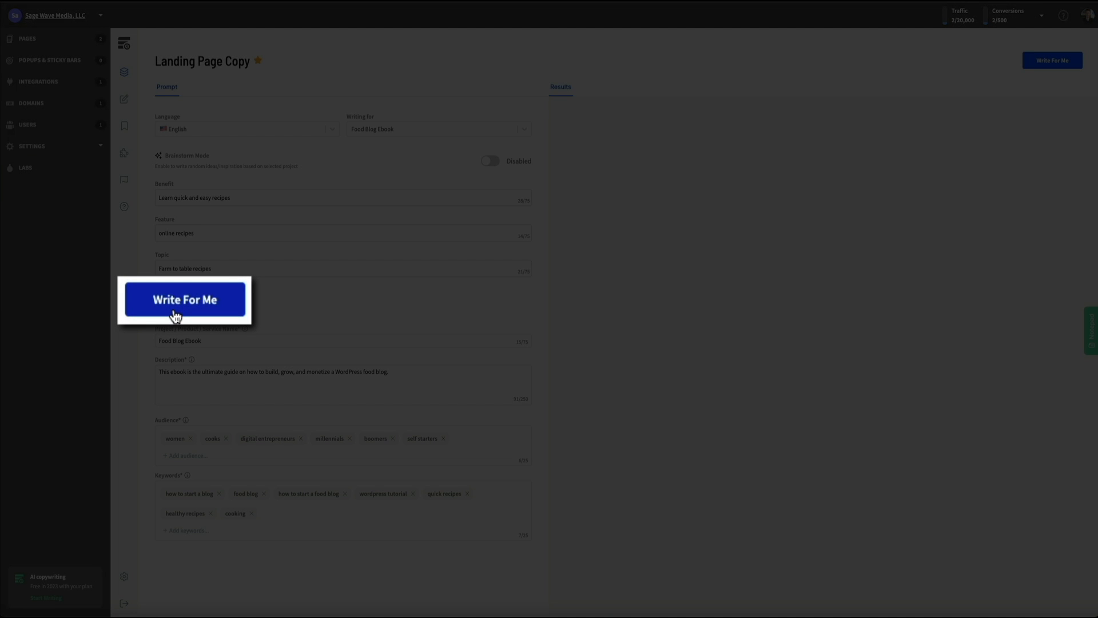
click(175, 306)
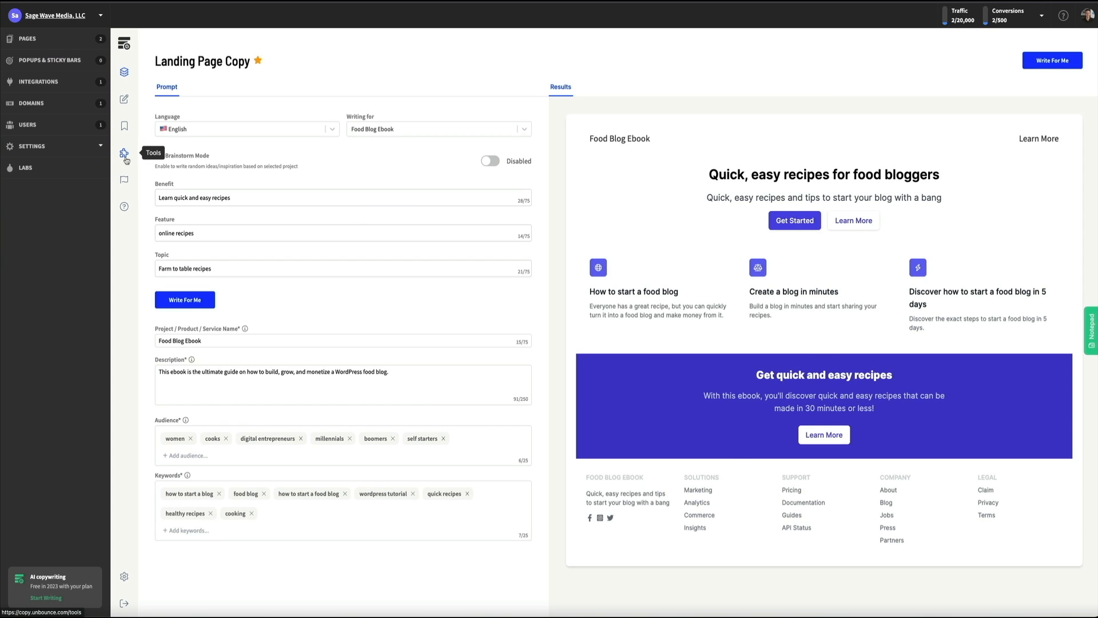
Install the Smart Copy browser extension from the Chrome Web Store.
click(124, 153)
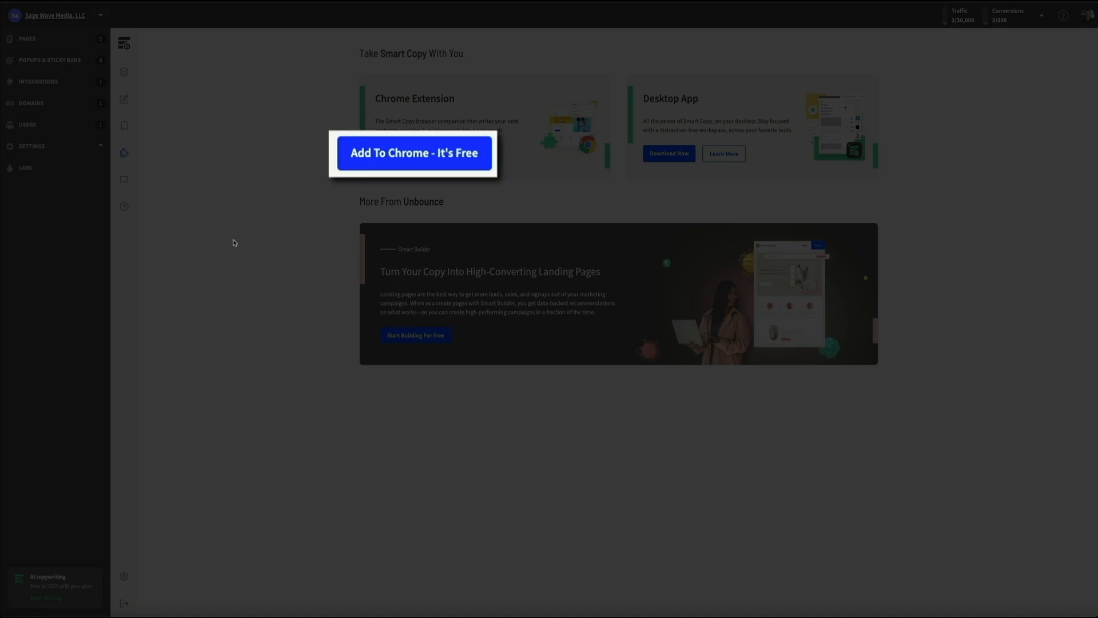
click(411, 171)
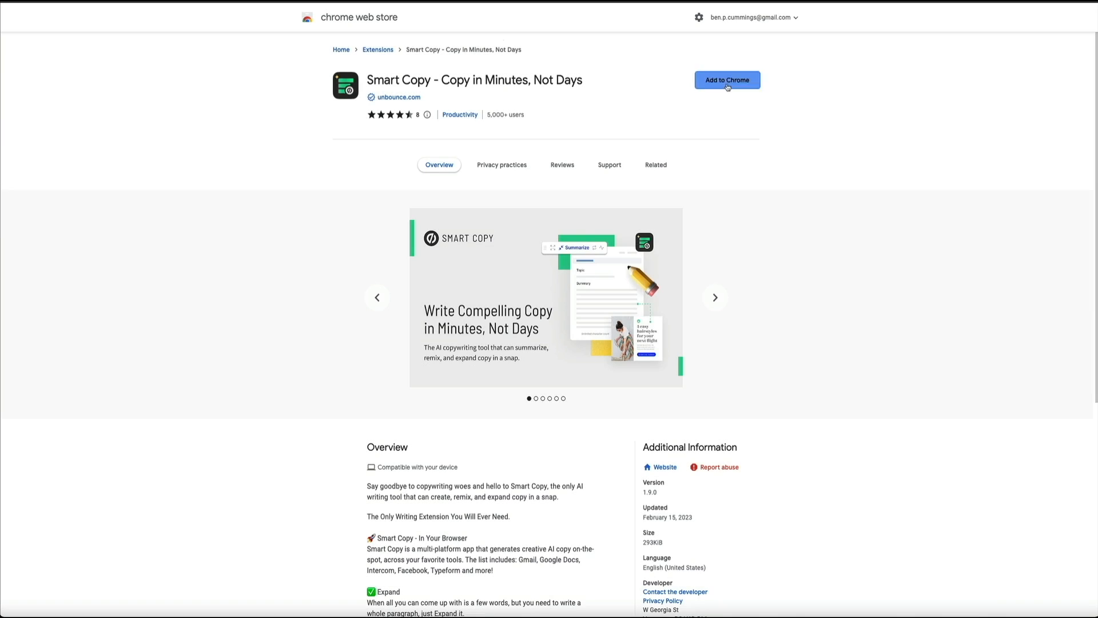
click(727, 84)
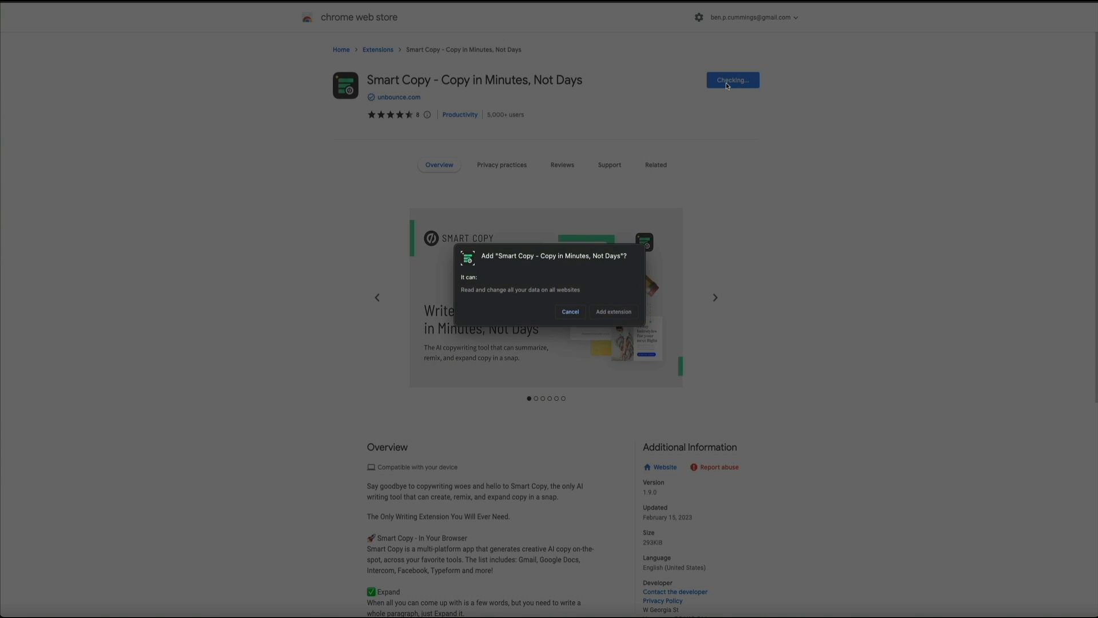
click(614, 311)
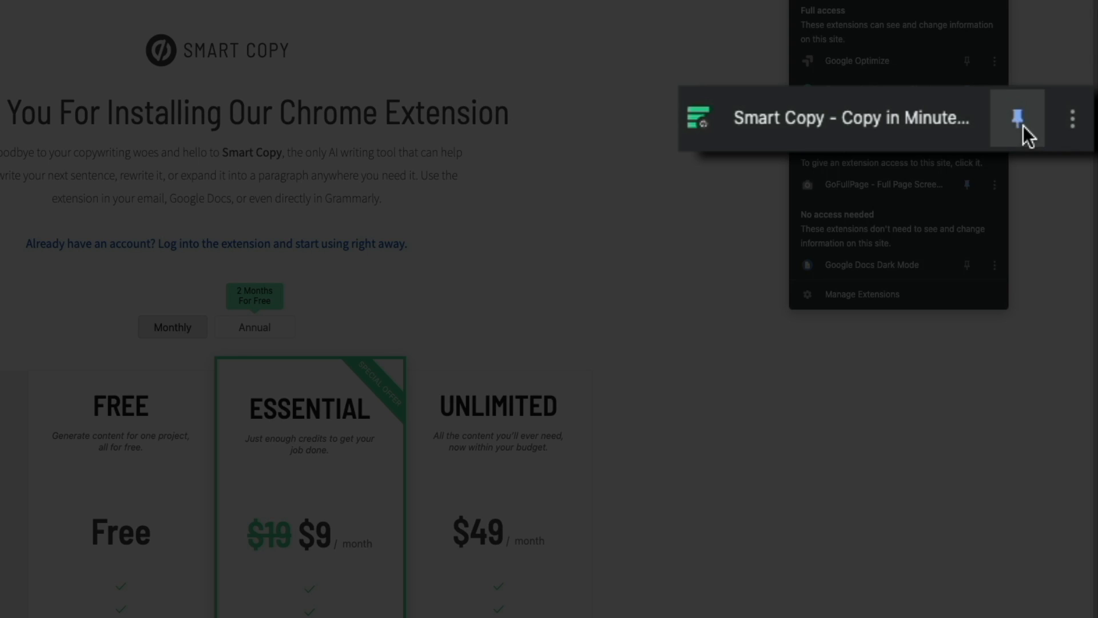
Pin the Smart Copy extension and sign in to it with the account's e-mail and password.
click(1023, 125)
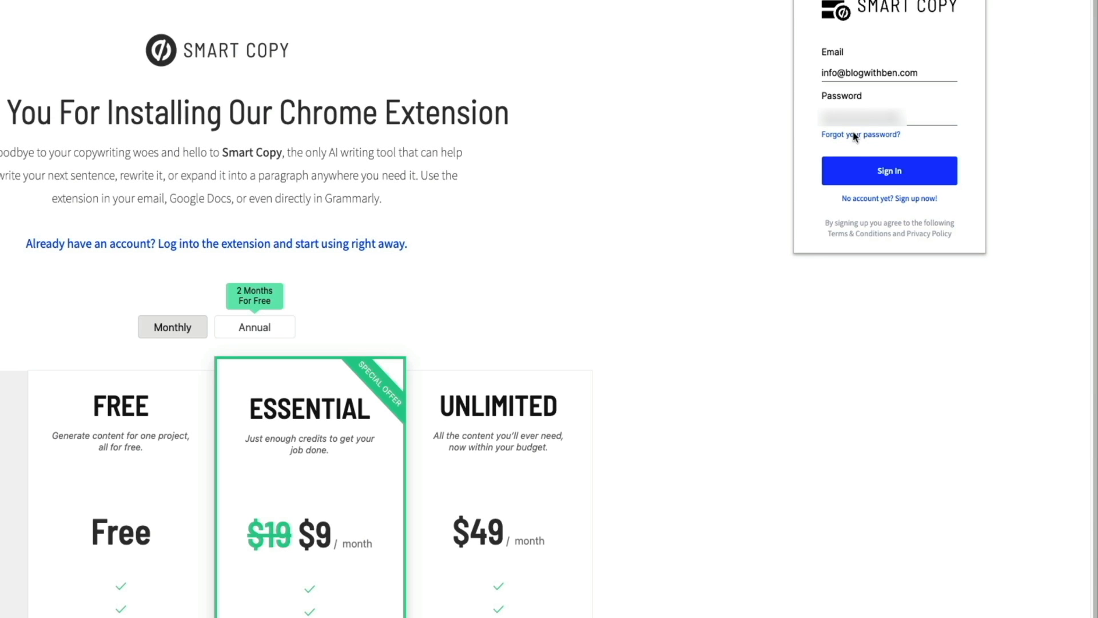
click(888, 181)
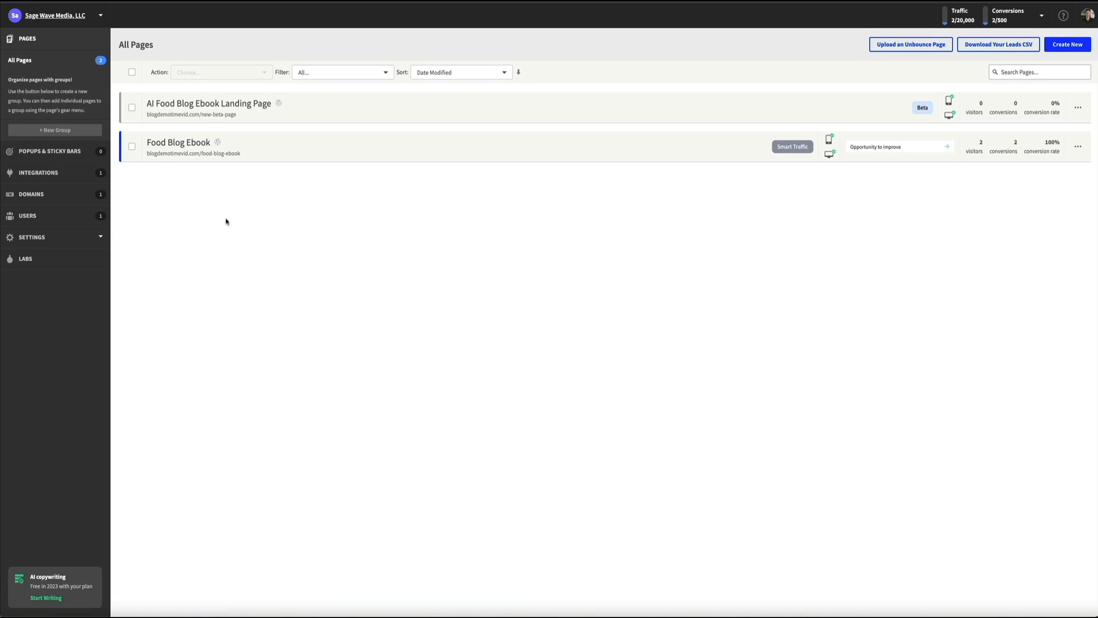
Open the Food Blog Ebook page's First Variant for editing and Remix its header headline with Smart Copy.
click(249, 143)
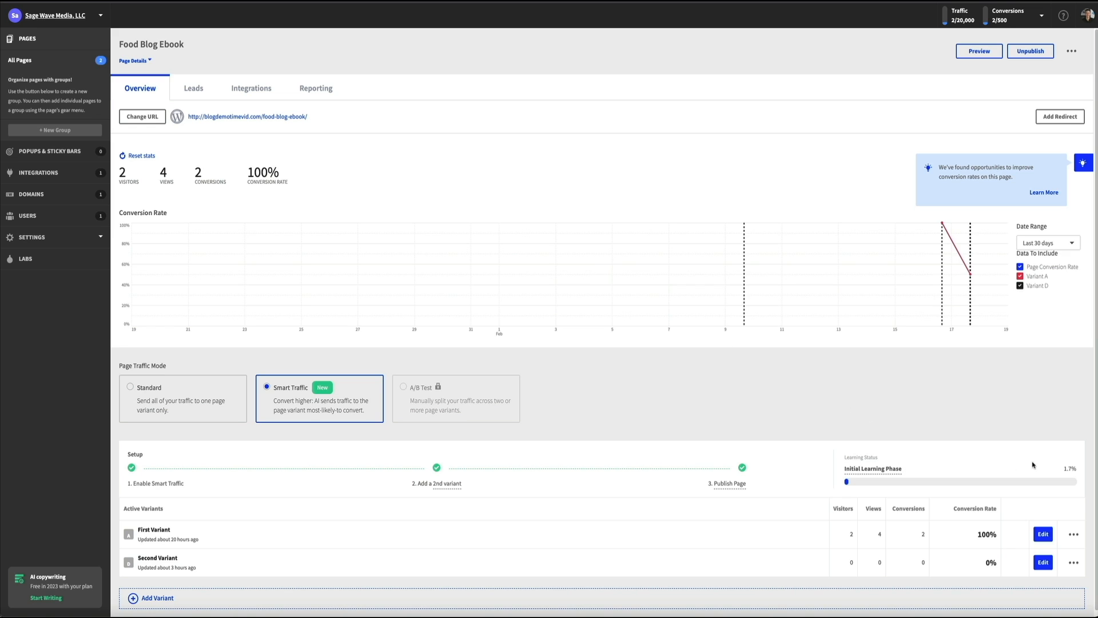
click(1044, 538)
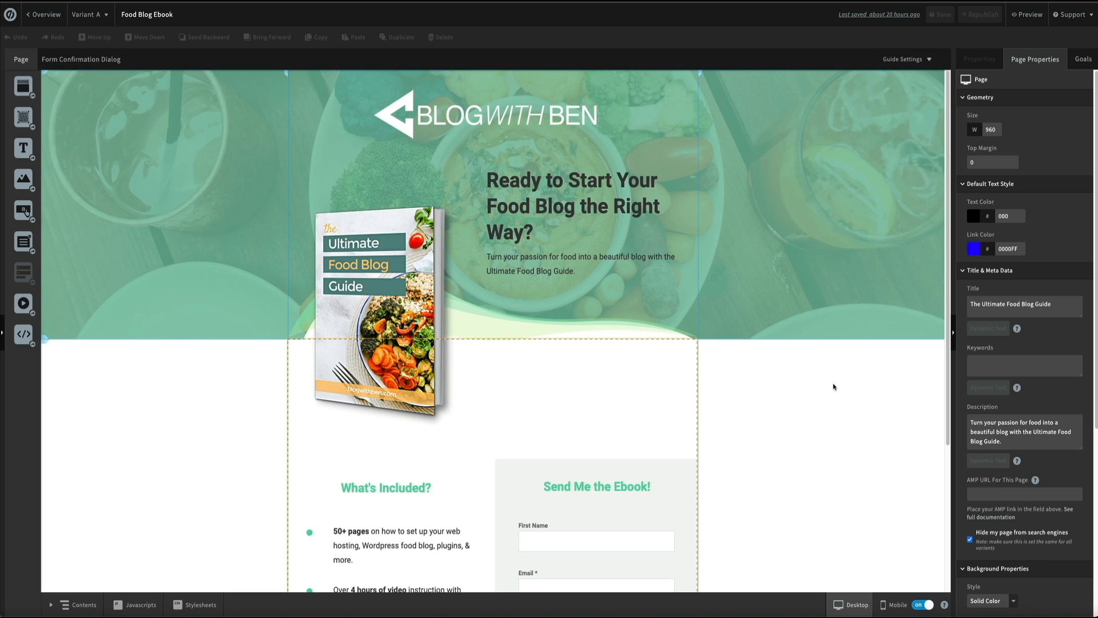
click(538, 236)
double_click(538, 236)
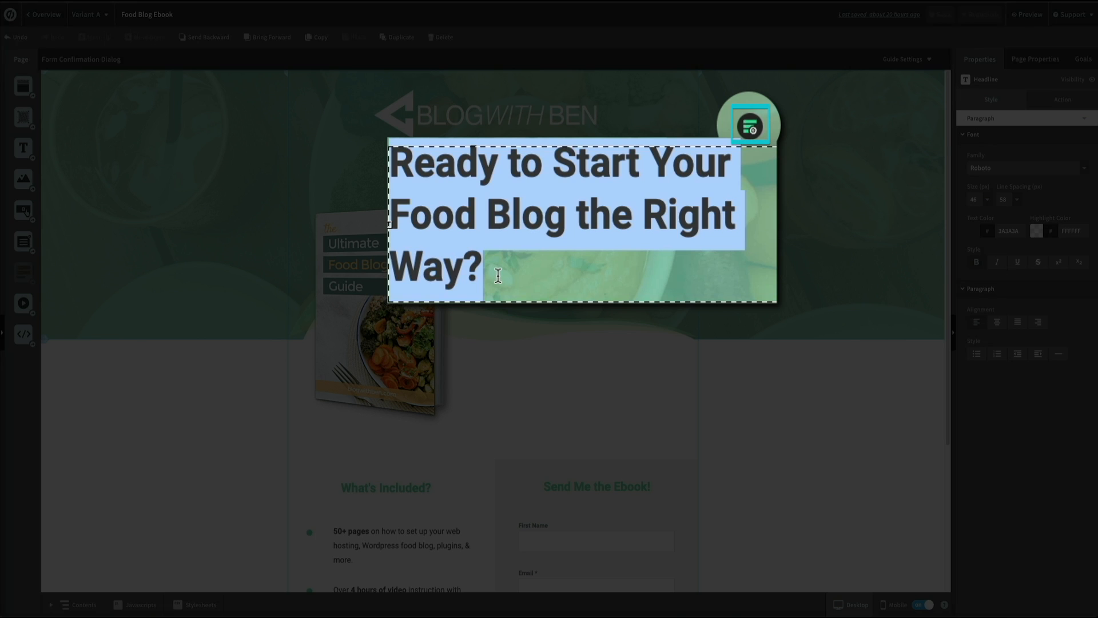
click(751, 132)
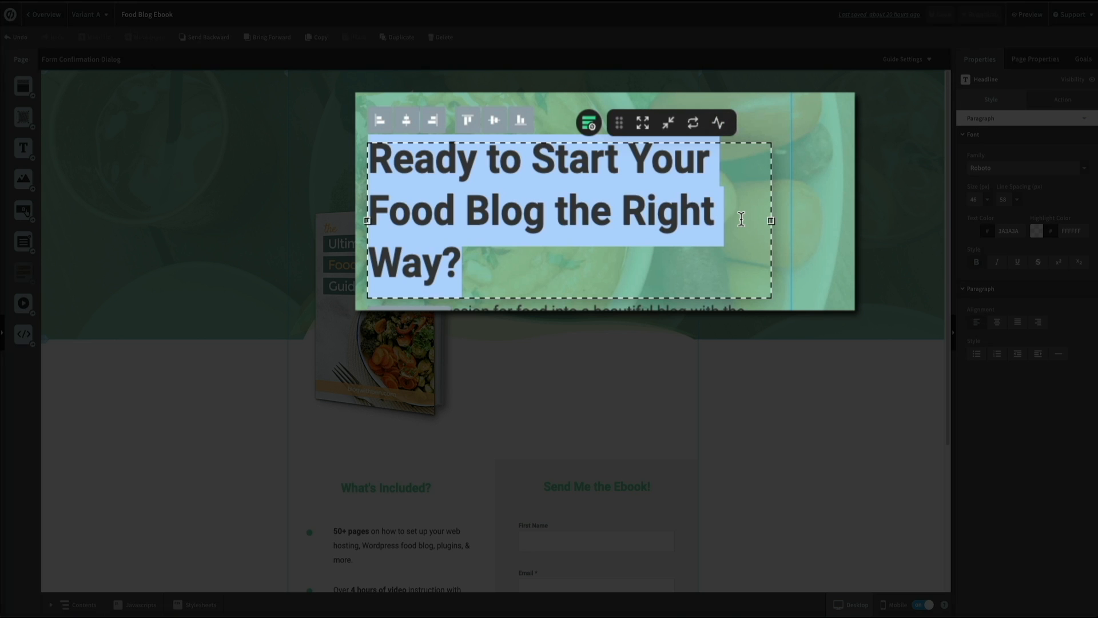
click(693, 125)
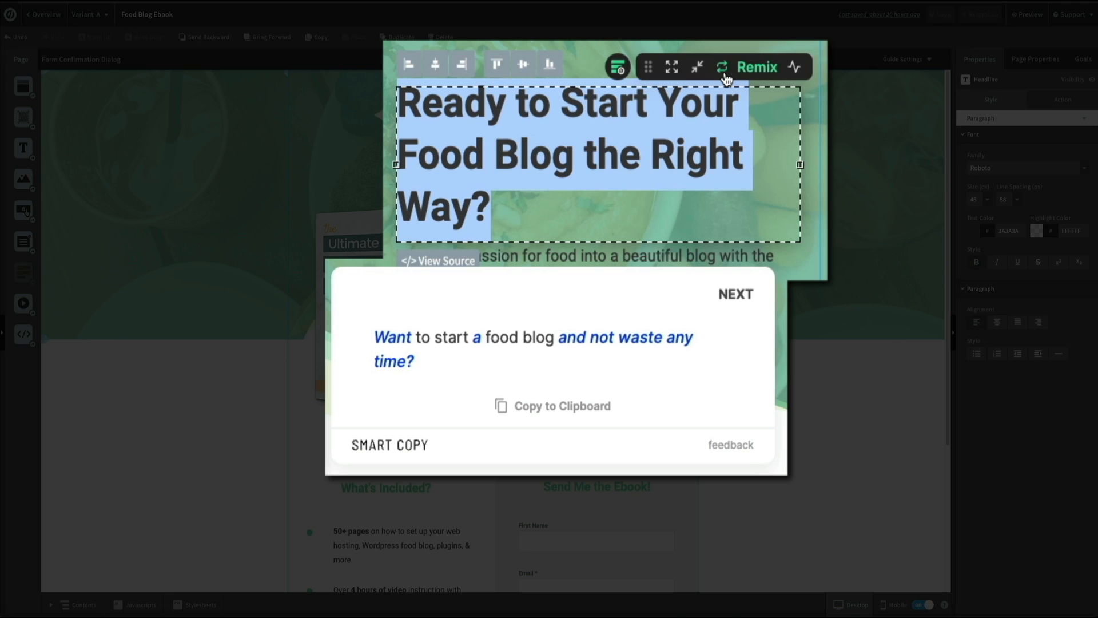
Replace the header headline with the copied Smart Copy suggestion "Want to start a food blog and not waste any time?".
click(553, 418)
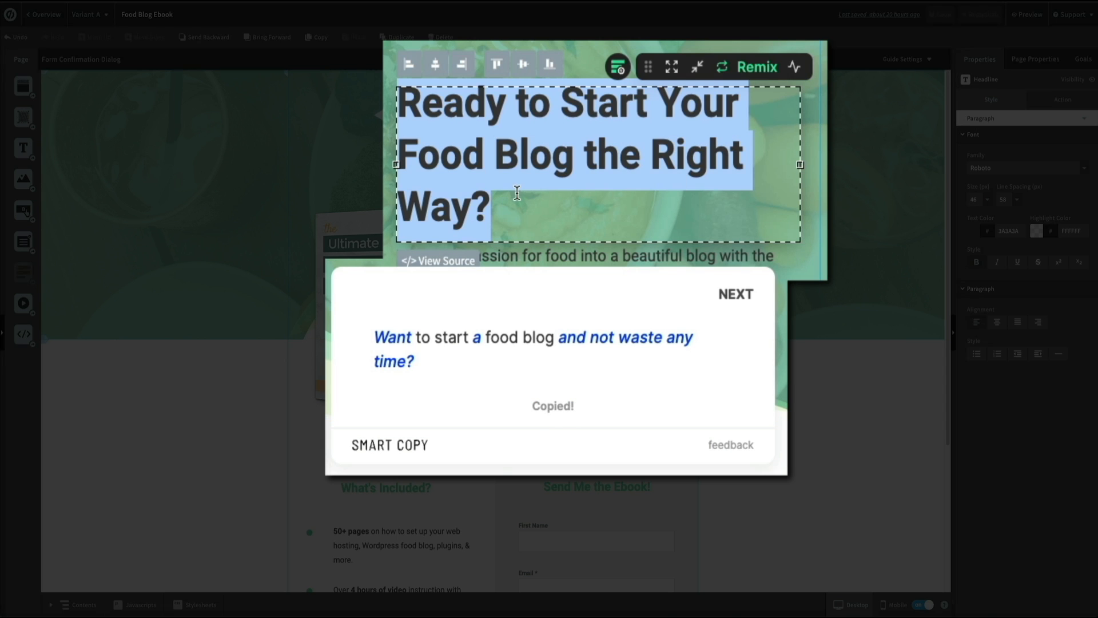
click(517, 231)
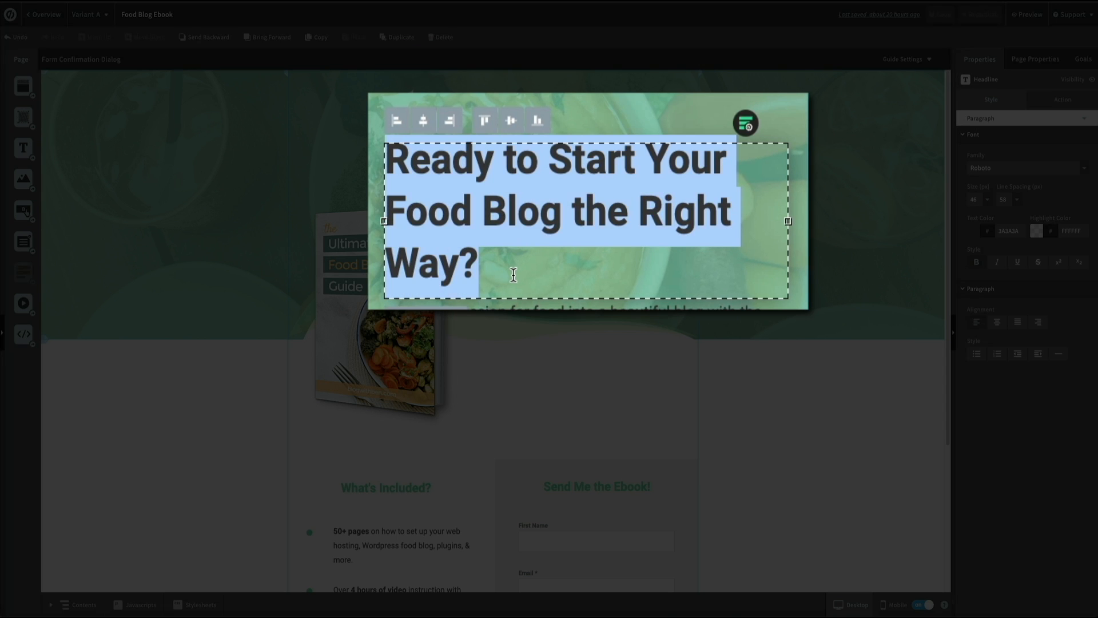
key(ctrl+v)
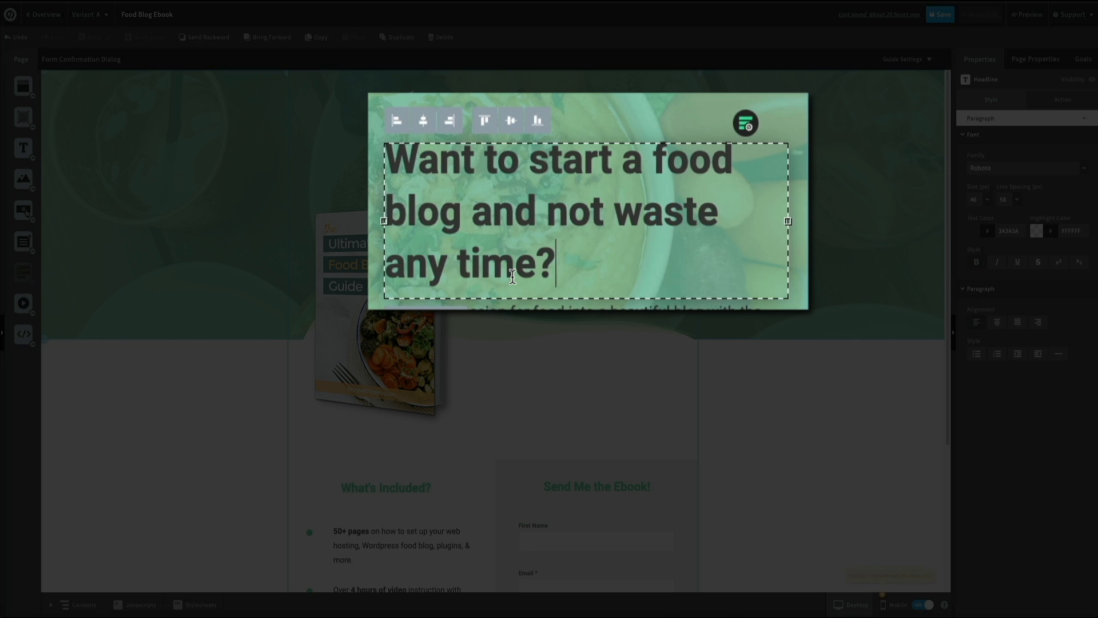
click(828, 291)
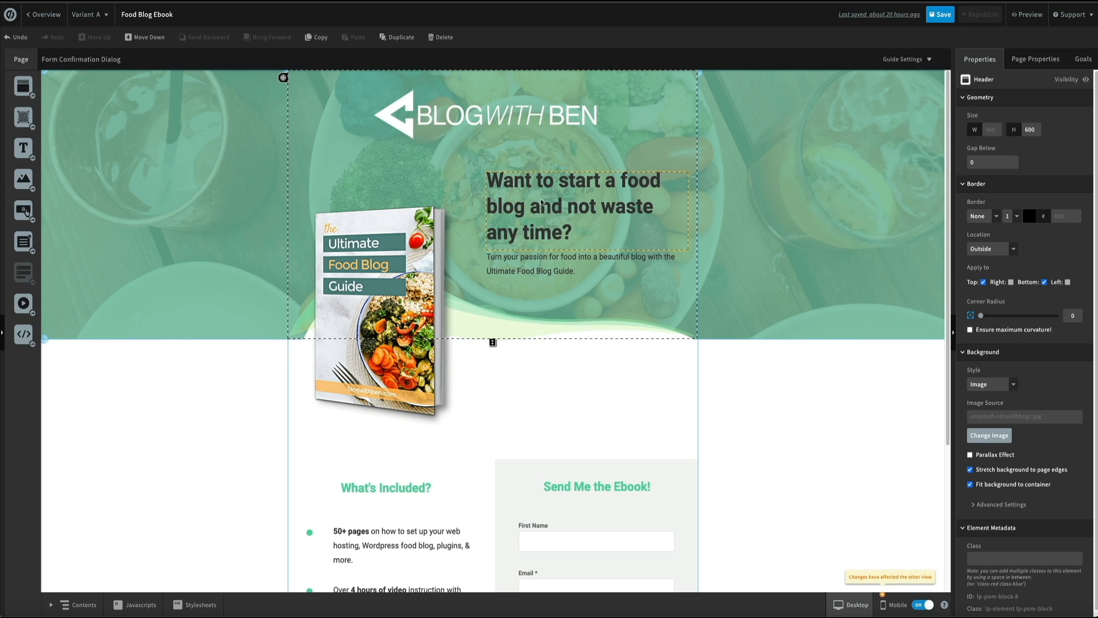
Generate Next Sentence suggestions for the new headline with Smart Copy and look through several of them.
click(581, 243)
double_click(580, 243)
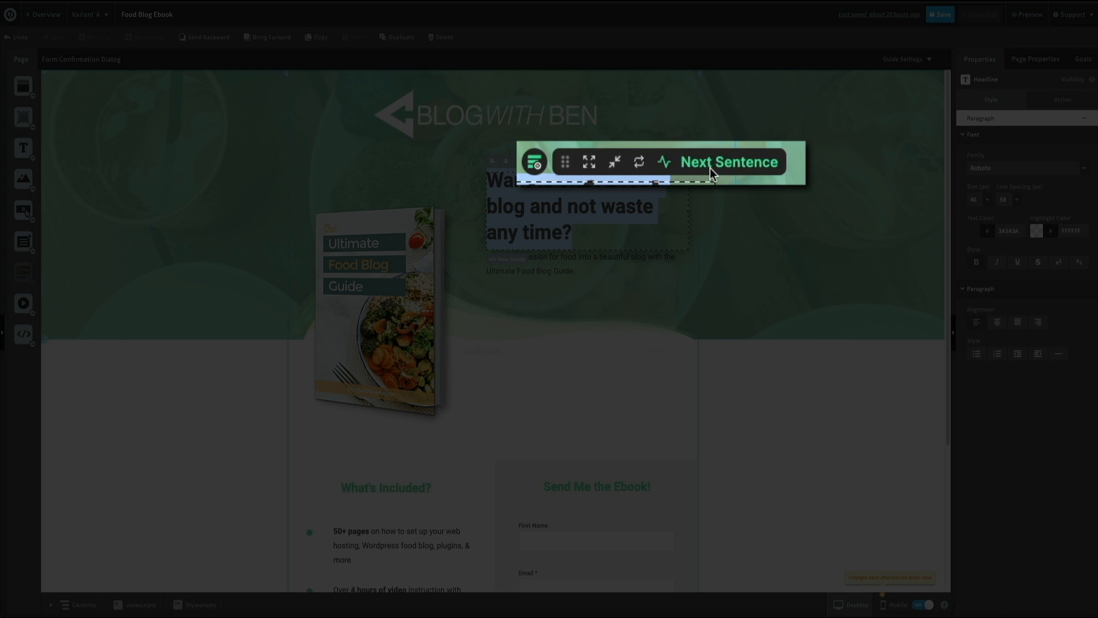
click(709, 168)
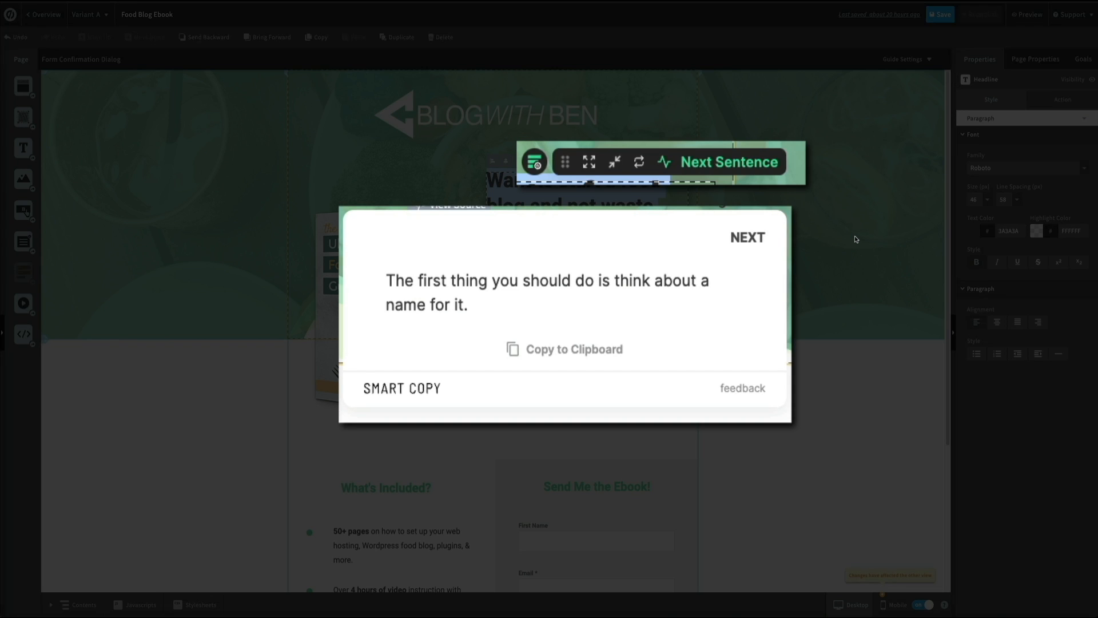
click(749, 240)
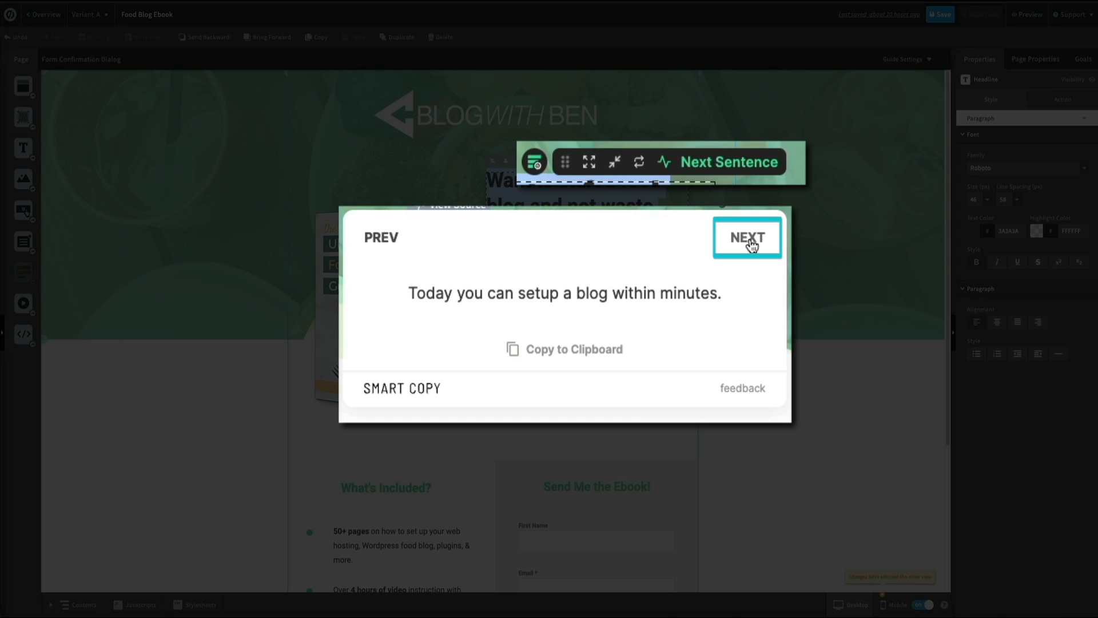
click(749, 240)
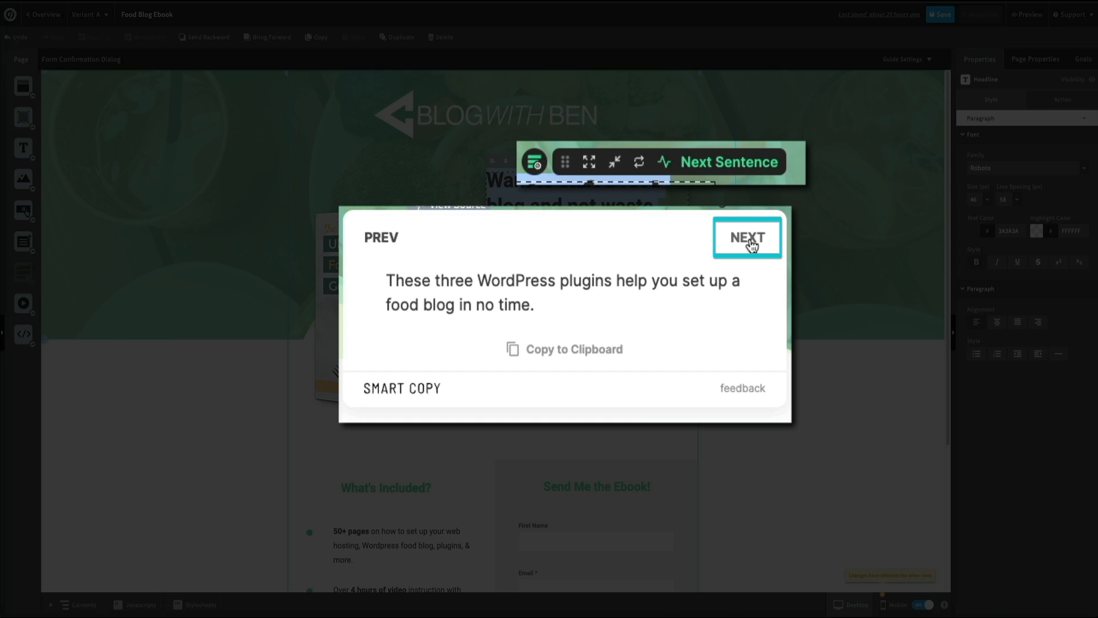
click(750, 240)
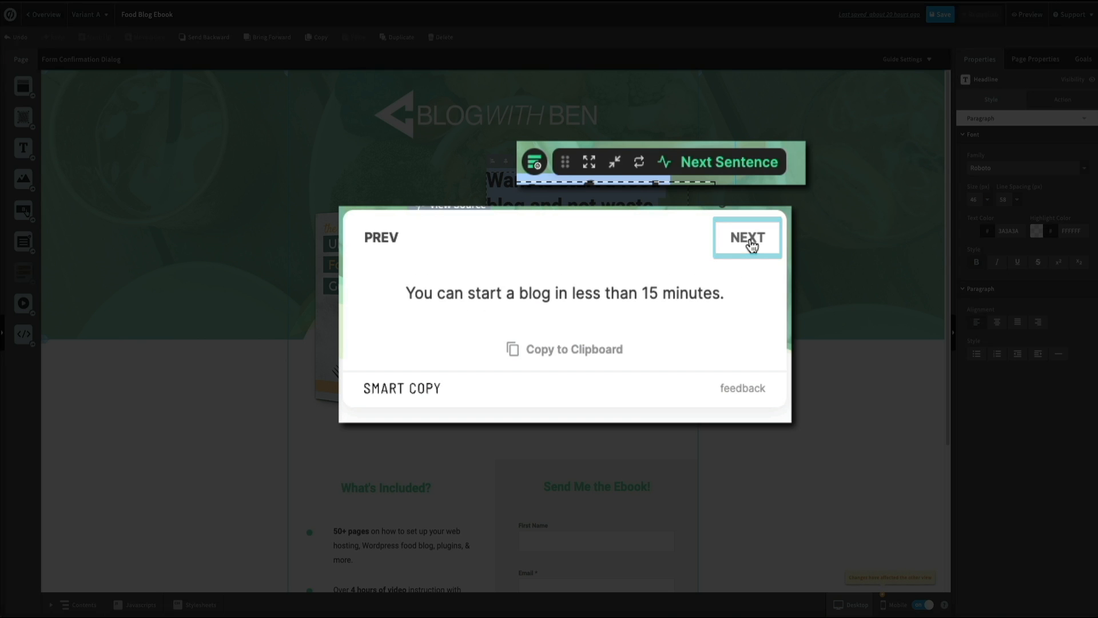
click(749, 240)
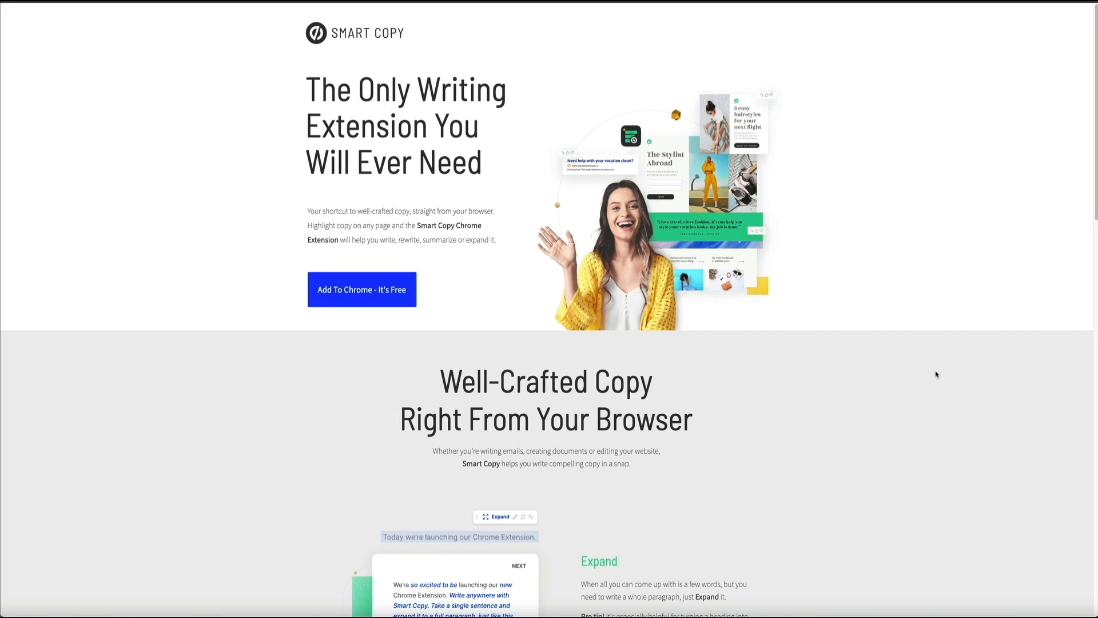
Remix the heading "The Only Writing Extension You Will Ever Need" with the Smart Copy extension and browse its suggestions.
triple_click(479, 156)
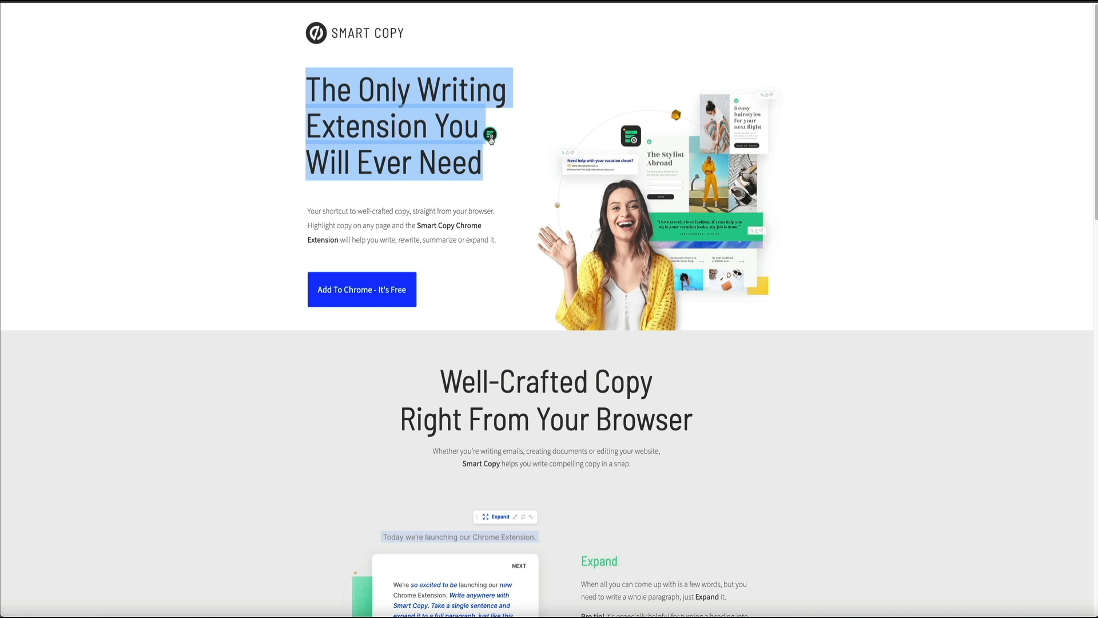
click(490, 137)
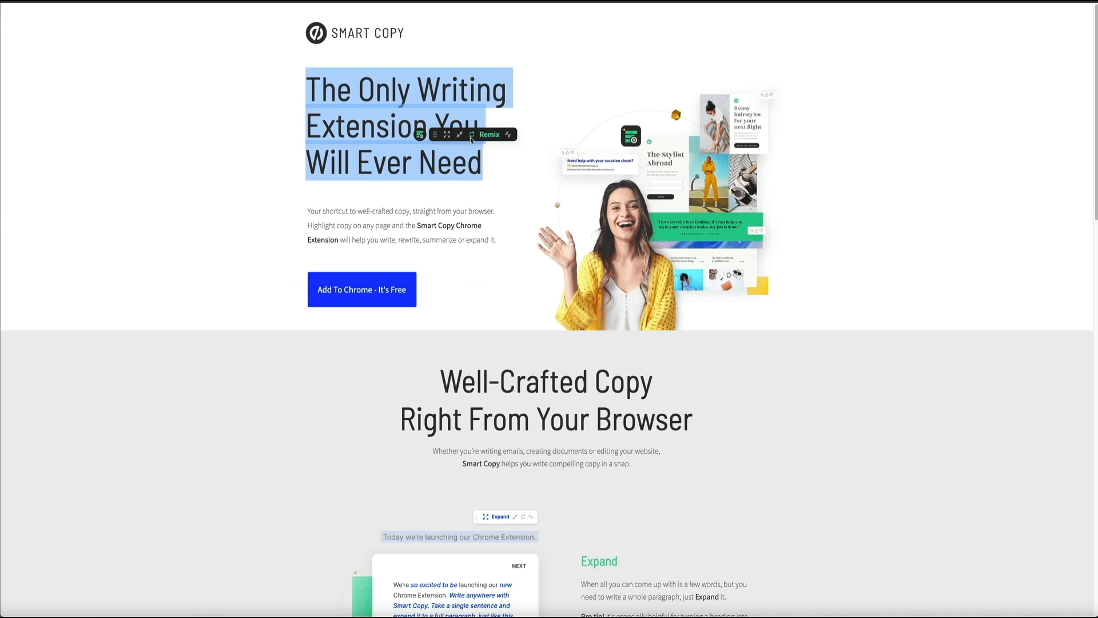
click(471, 139)
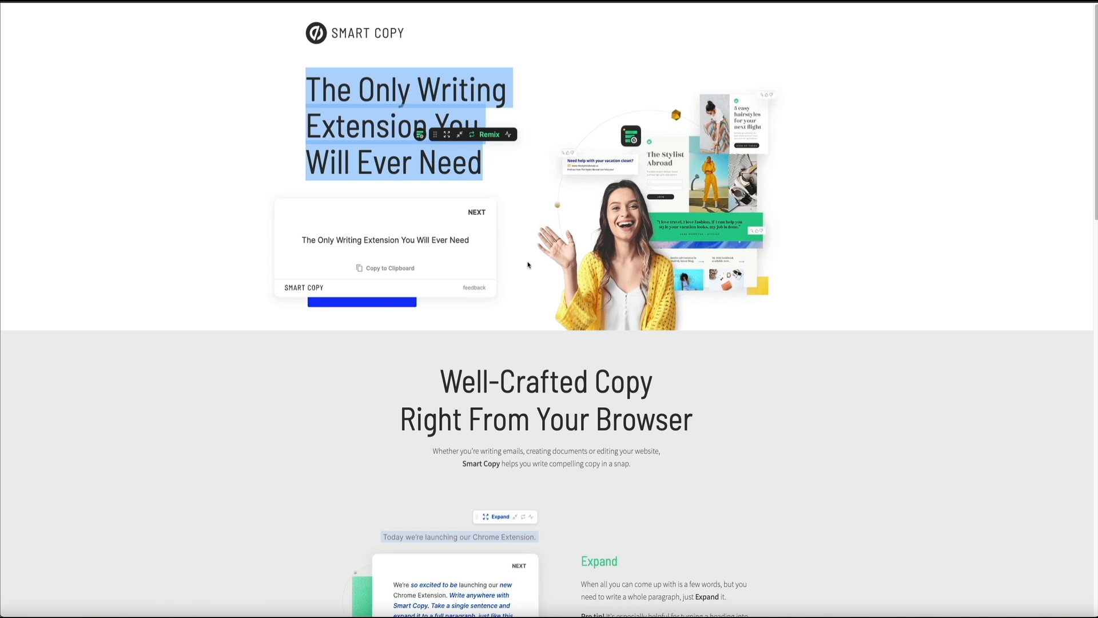
click(477, 214)
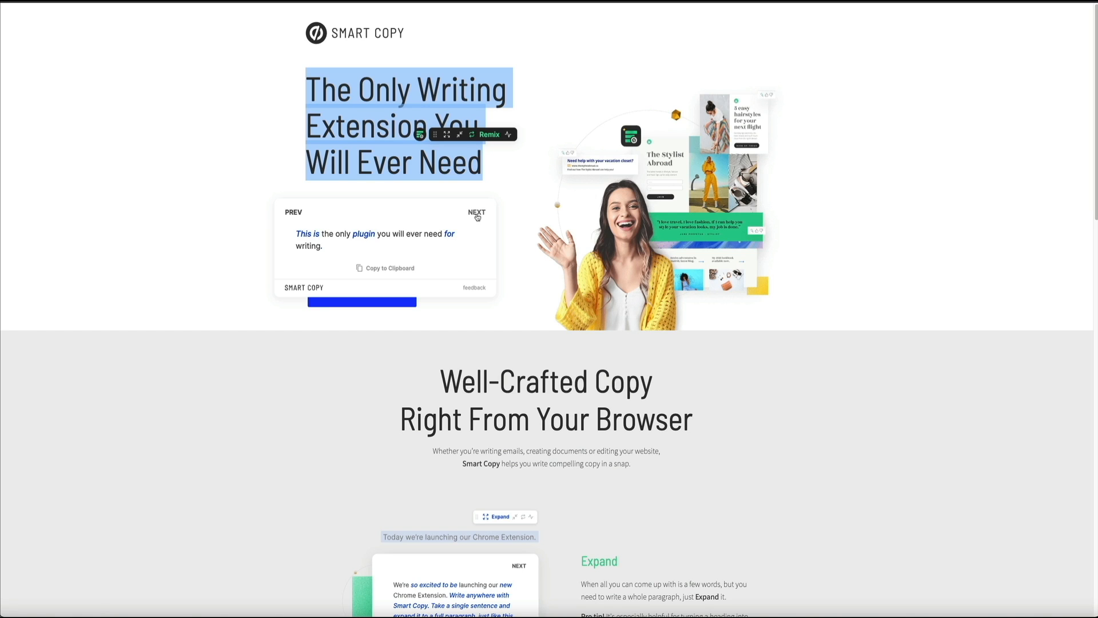
click(477, 215)
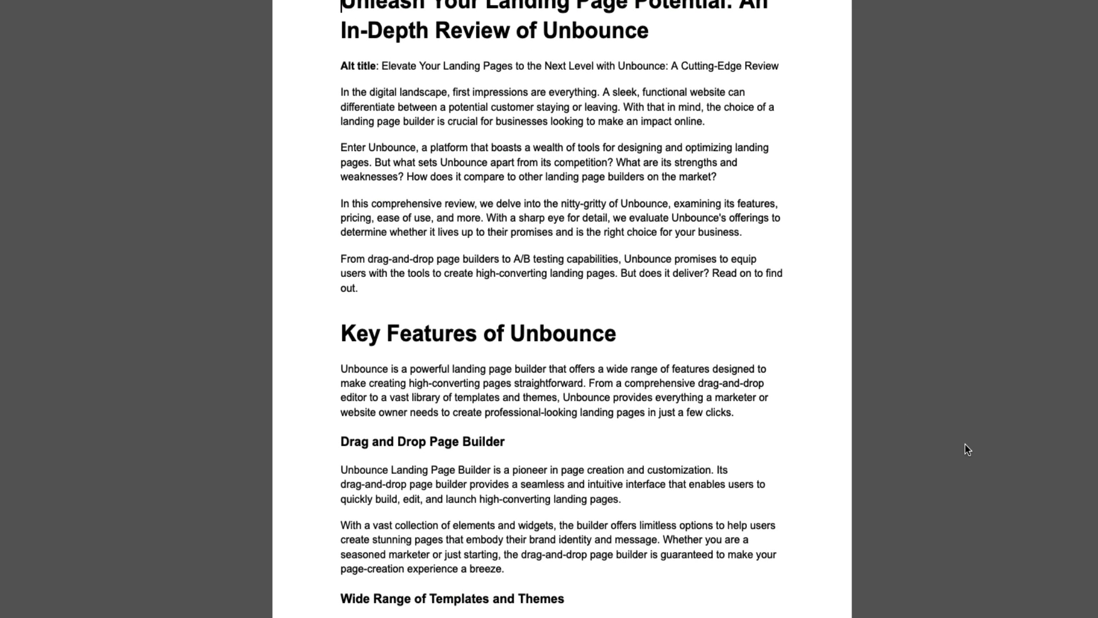
Summarize the introductory paragraph under "Key Features of Unbounce" in the review document with Smart Copy.
triple_click(722, 411)
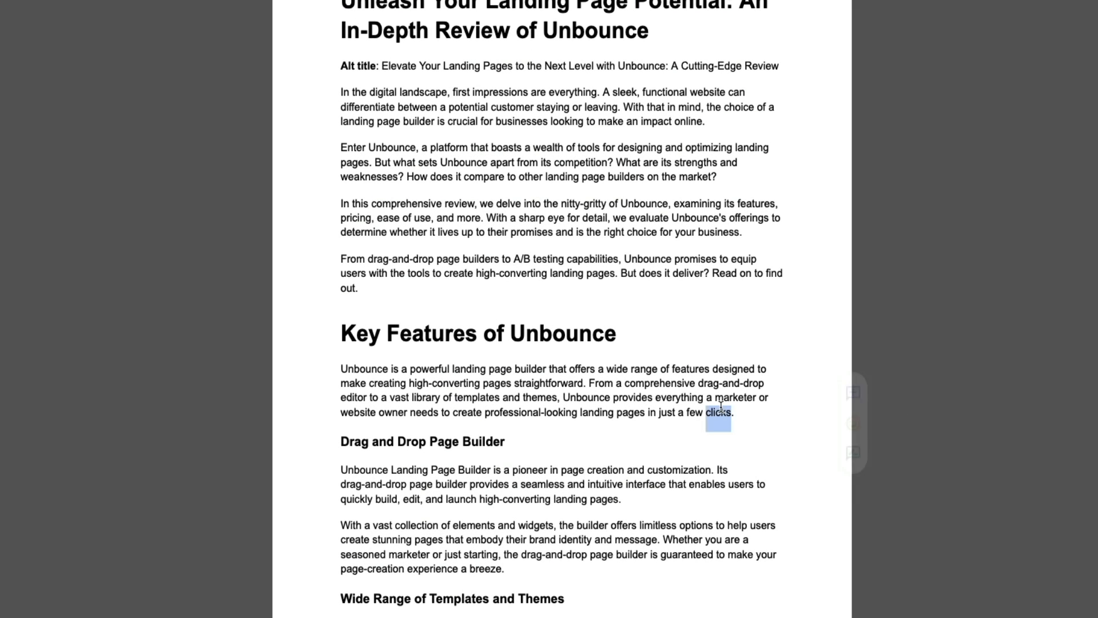
click(782, 348)
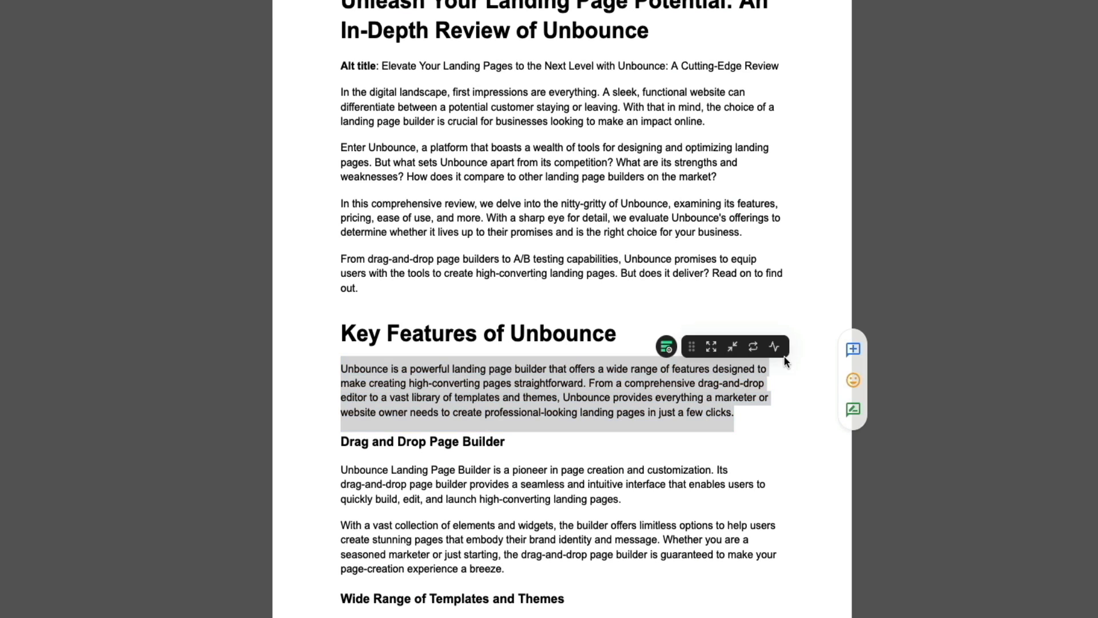
click(732, 350)
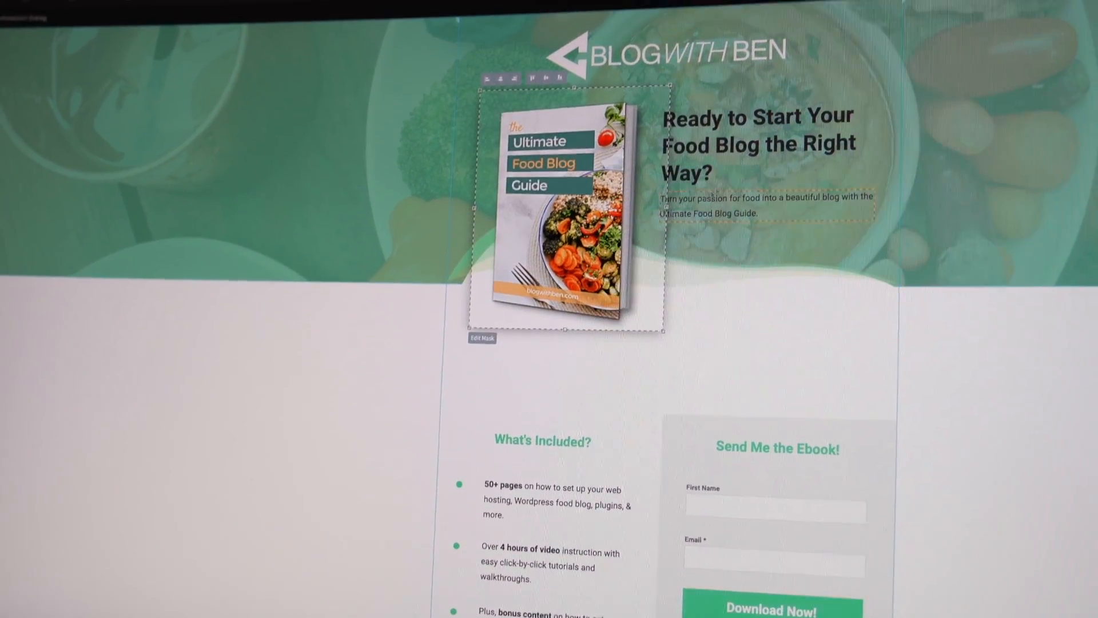
Move the food blog page's header headline down closer to its subheading and shift the ebook form box up.
drag(755, 143, 761, 257)
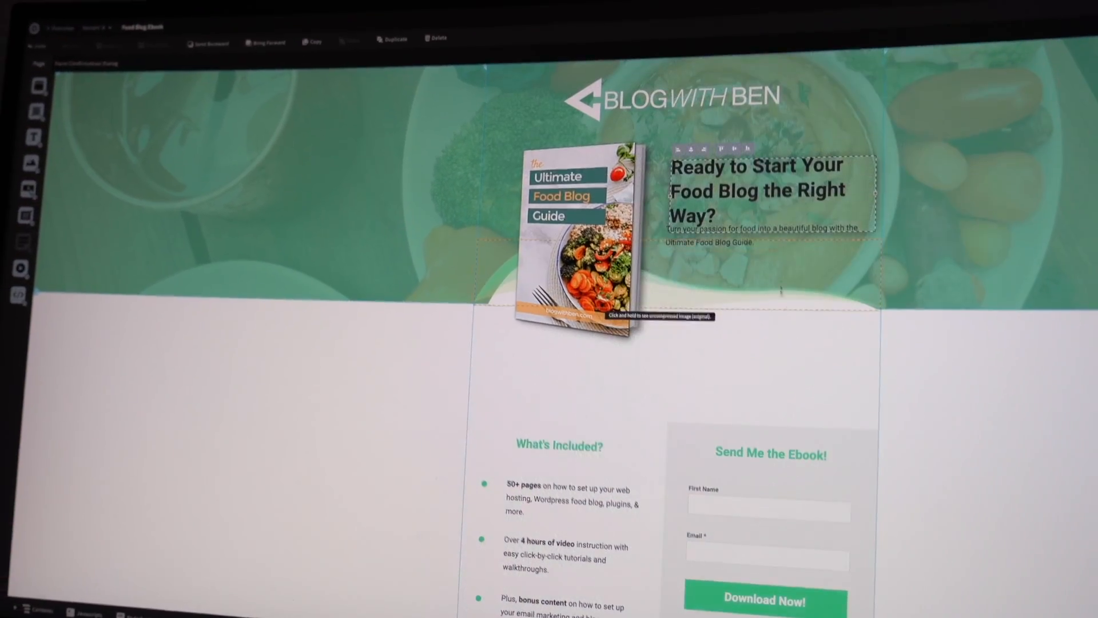
drag(774, 433, 764, 343)
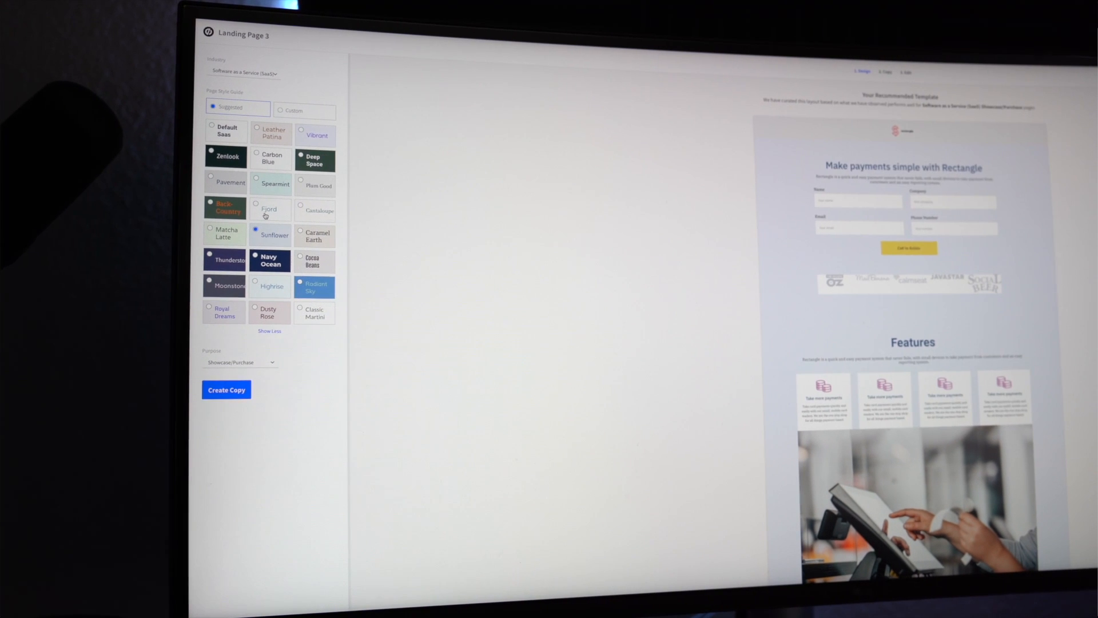
Apply the suggested Thunderstorm page style guide to the recommended template of Landing Page 3.
click(214, 157)
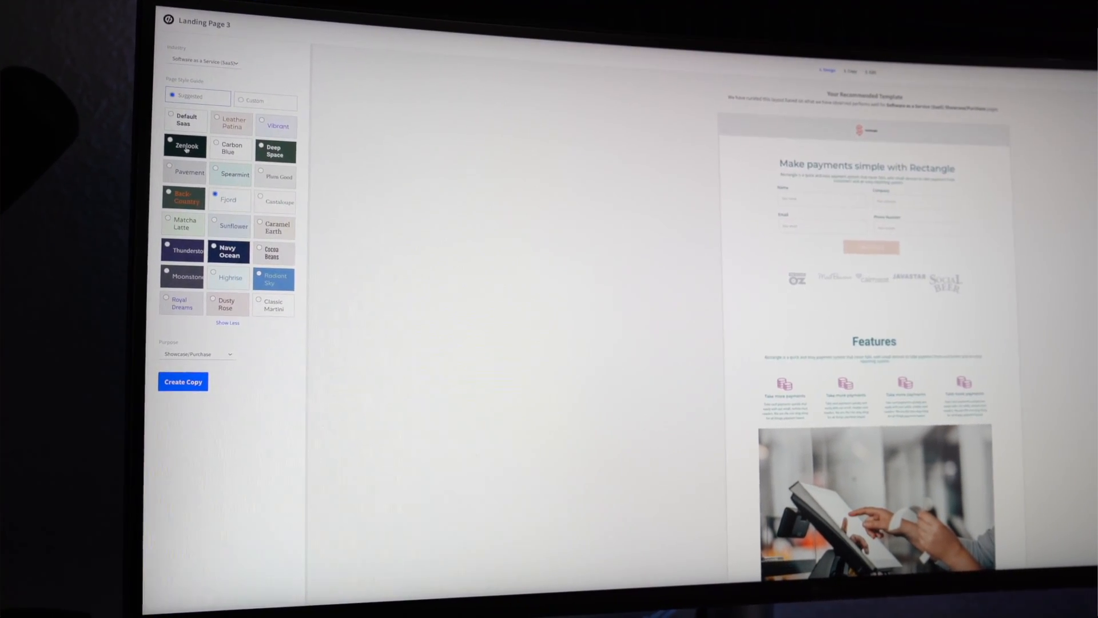
click(181, 249)
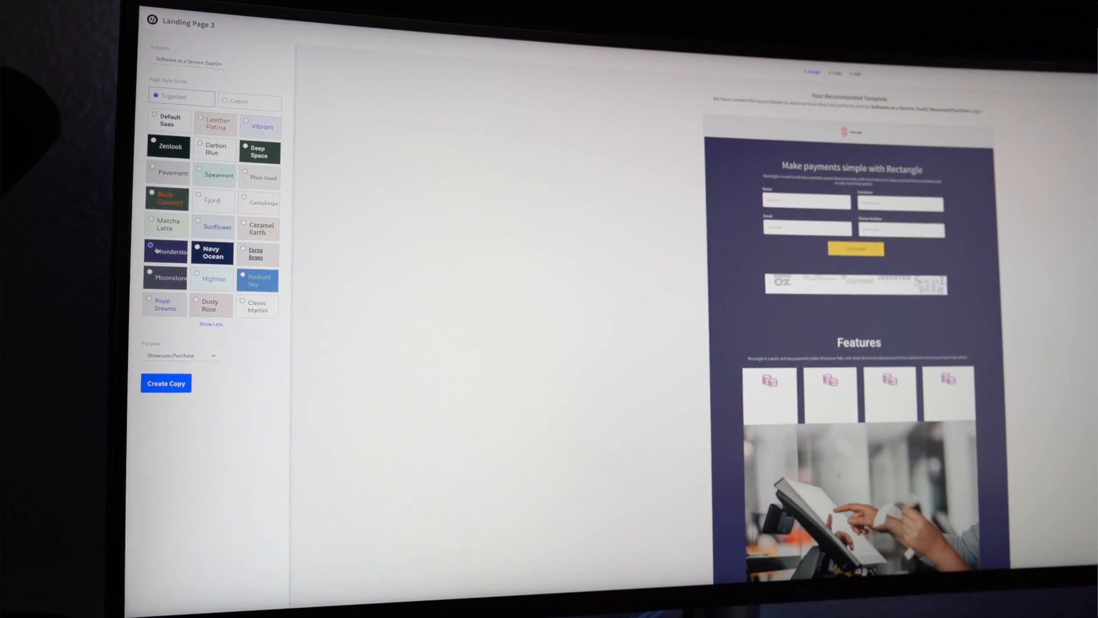